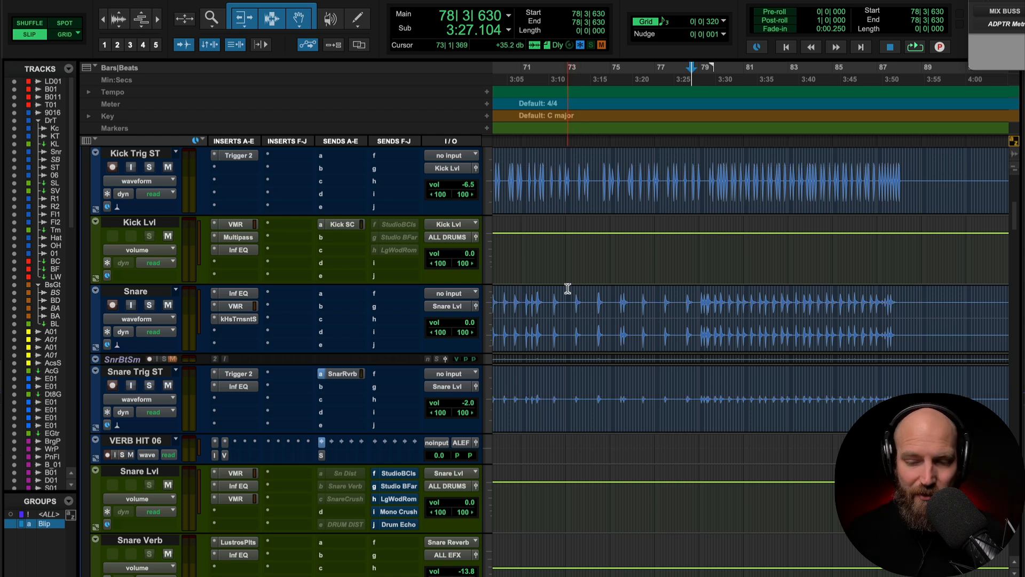
Solo the Snare track, move the playback cursor to its first hit in bar 18, and audition it.
scroll(571, 287, "left", 10)
scroll(568, 289, "left", 10)
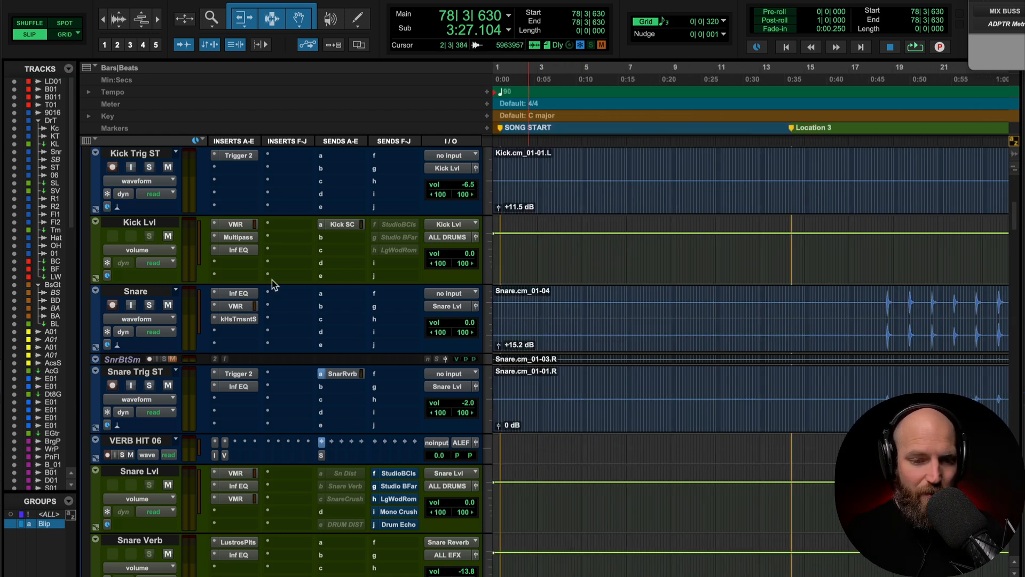
left_click(144, 294)
key("shift+s")
left_click(580, 310)
key("Tab")
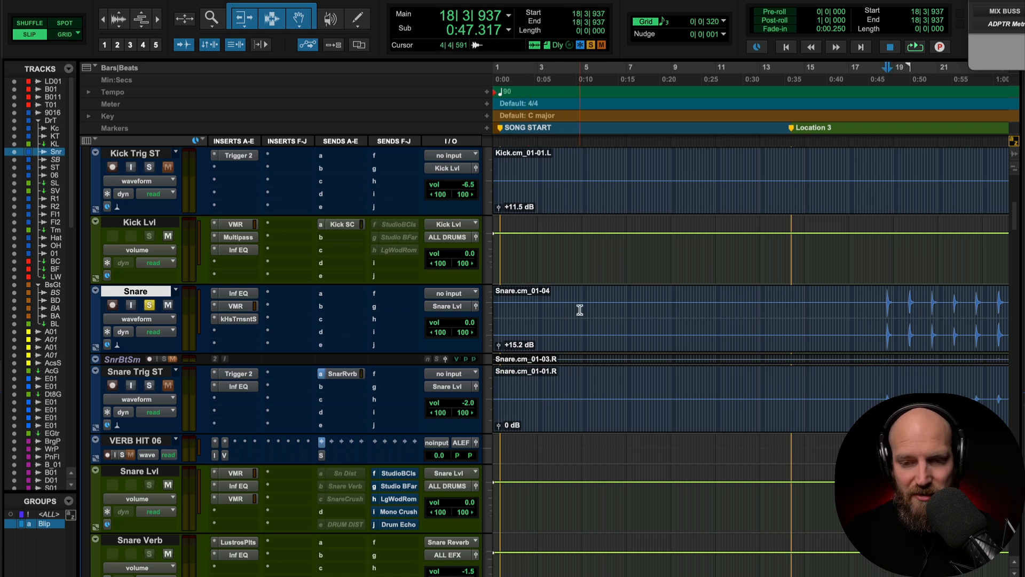
scroll(579, 310, "right", 4)
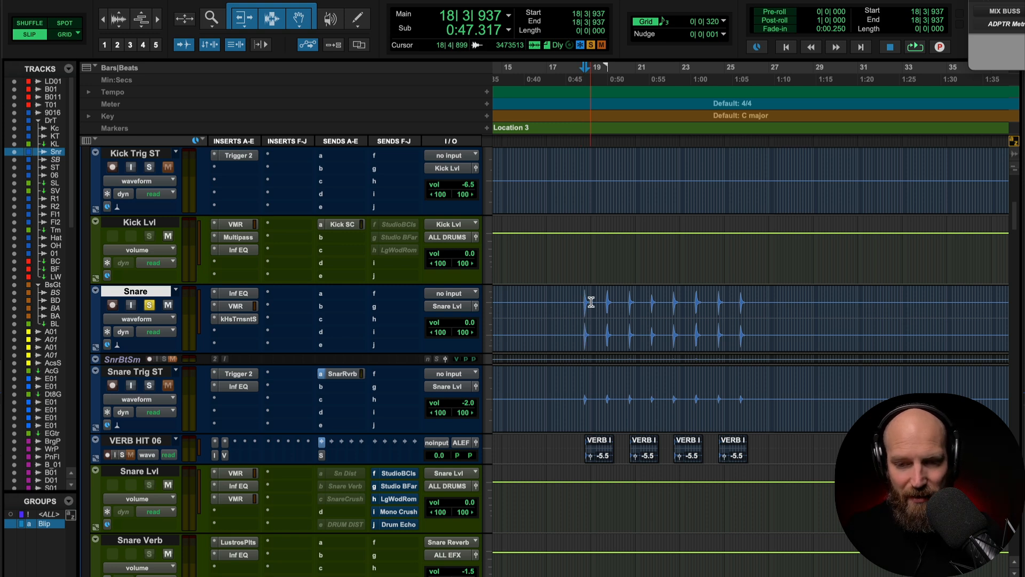
key("space")
key("space")
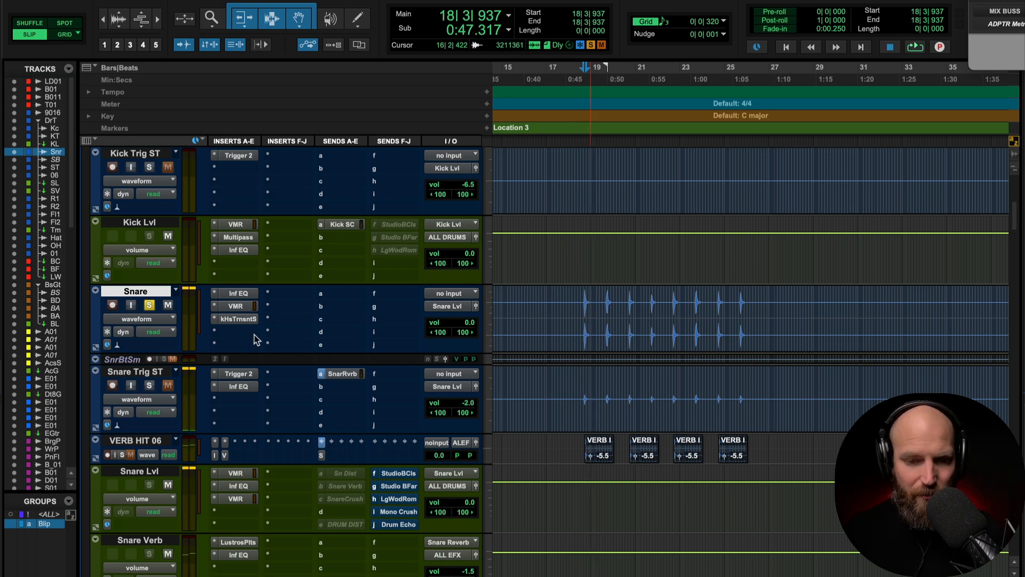
Look through the session's submix, vocal, bass and drum tracks and play the soloed snare.
key("End")
scroll(180, 329, "up", 7)
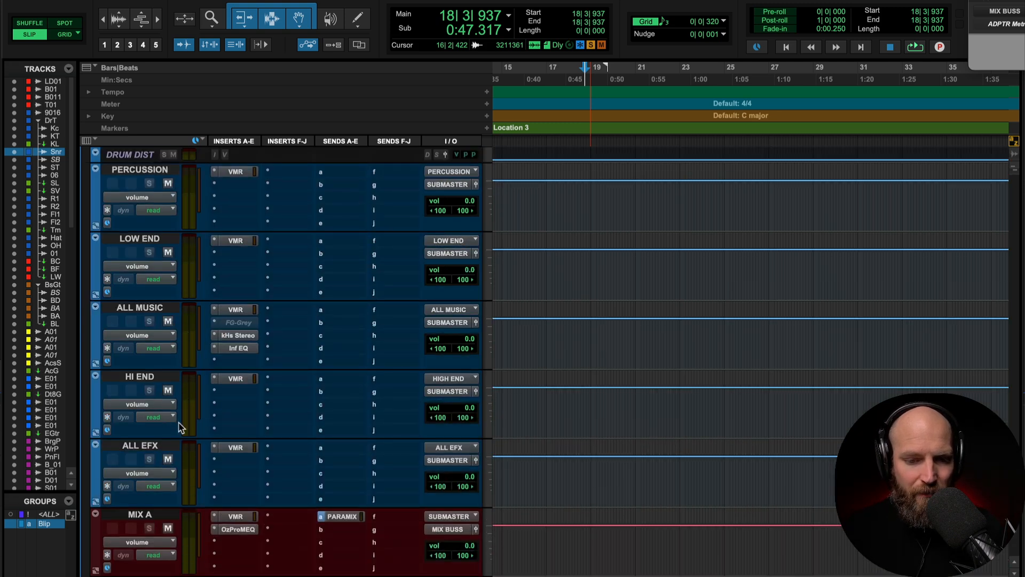
scroll(195, 335, "up", 2)
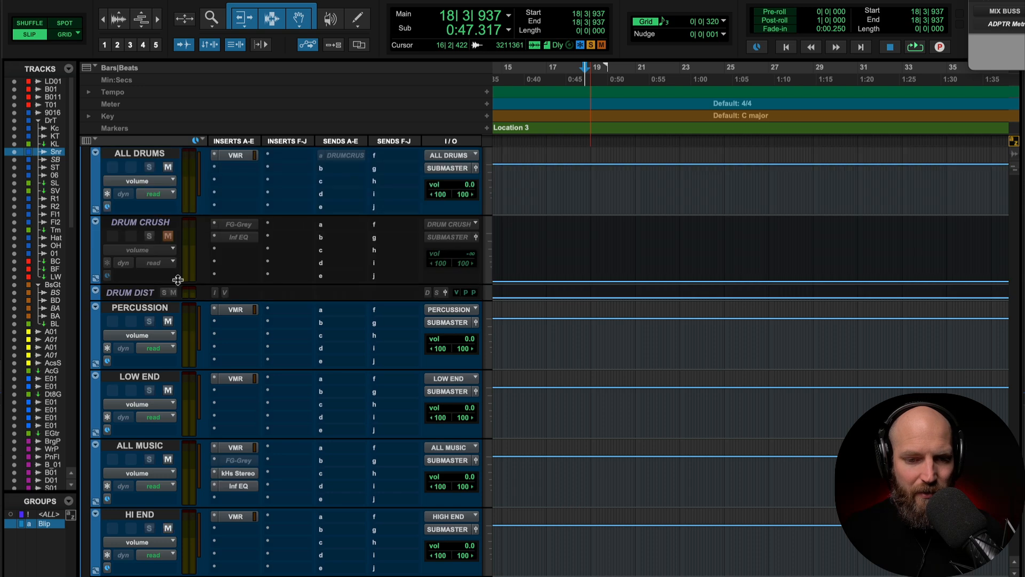
scroll(168, 183, "up", 2)
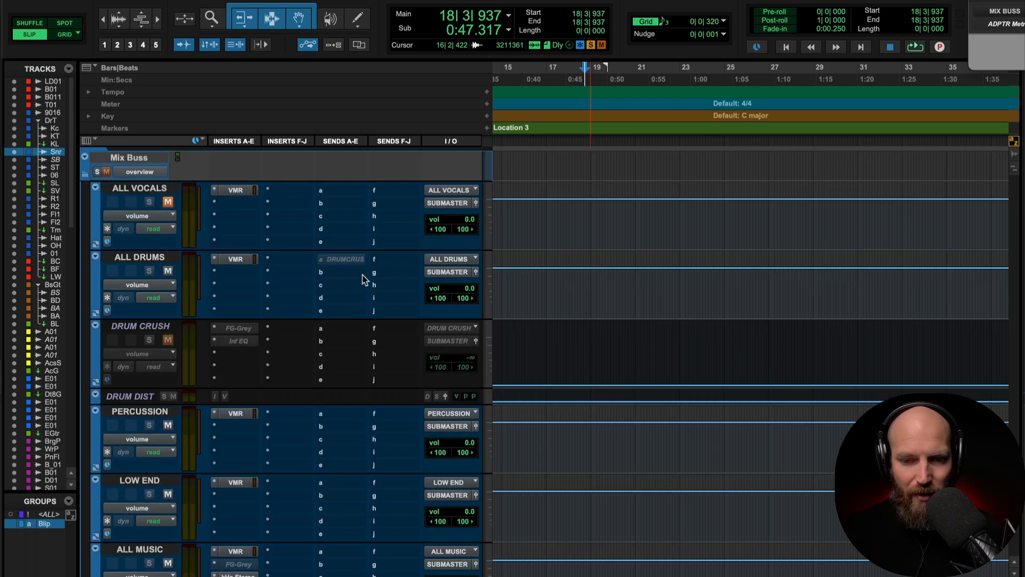
scroll(362, 278, "up", 15)
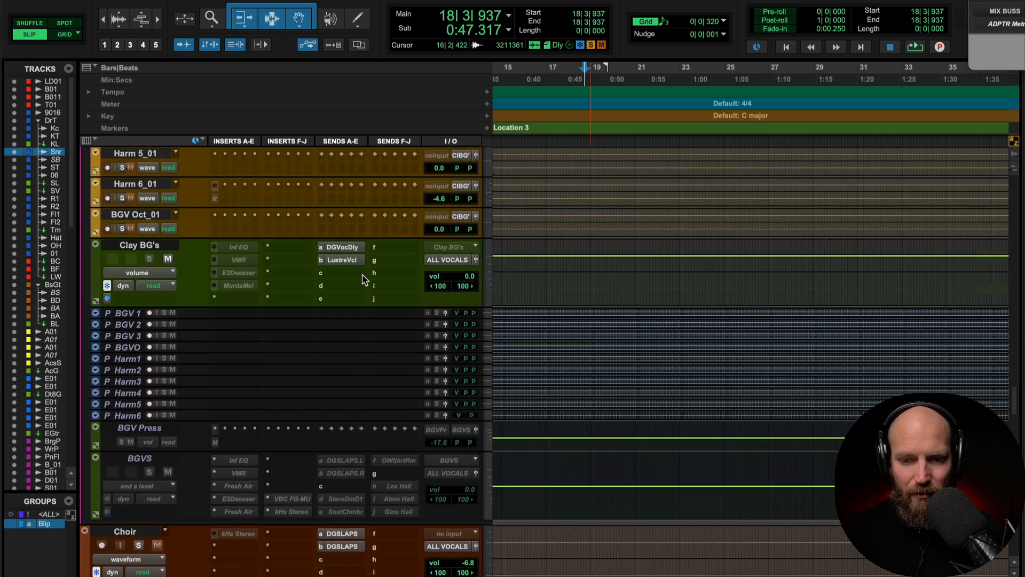
scroll(362, 278, "up", 10)
key("space")
scroll(362, 279, "up", 6)
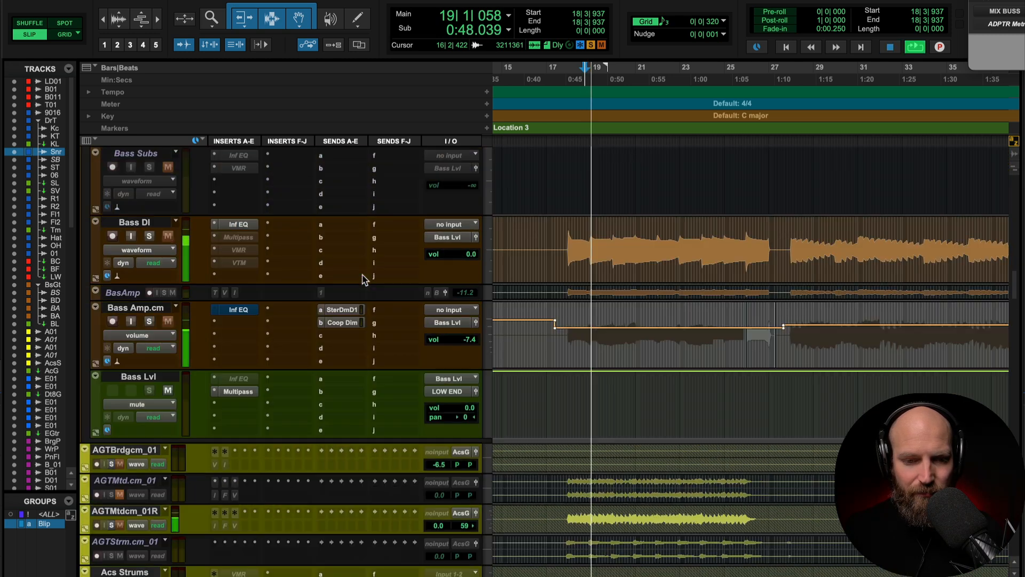
scroll(363, 278, "up", 12)
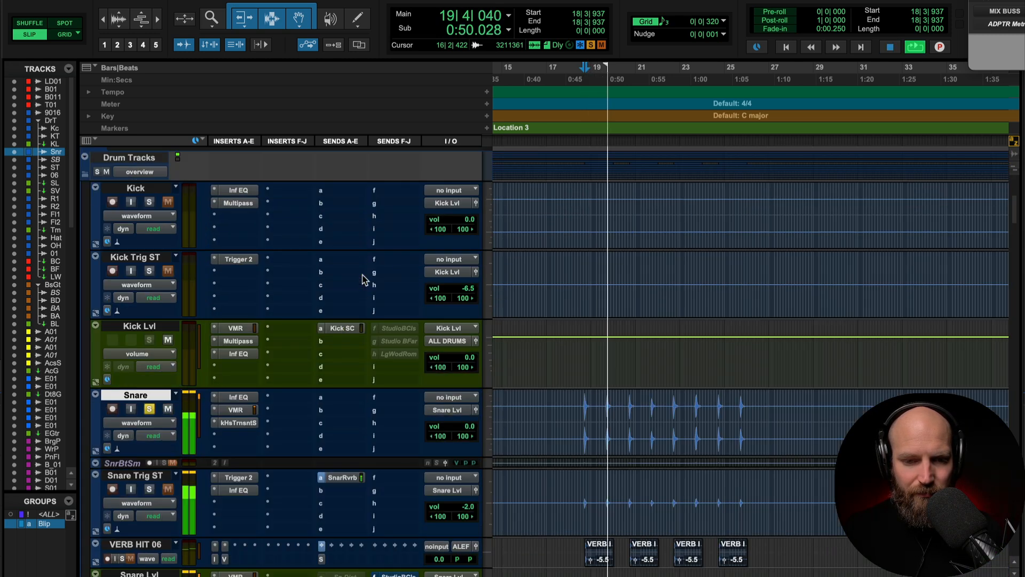
scroll(362, 278, "down", 3)
key("space")
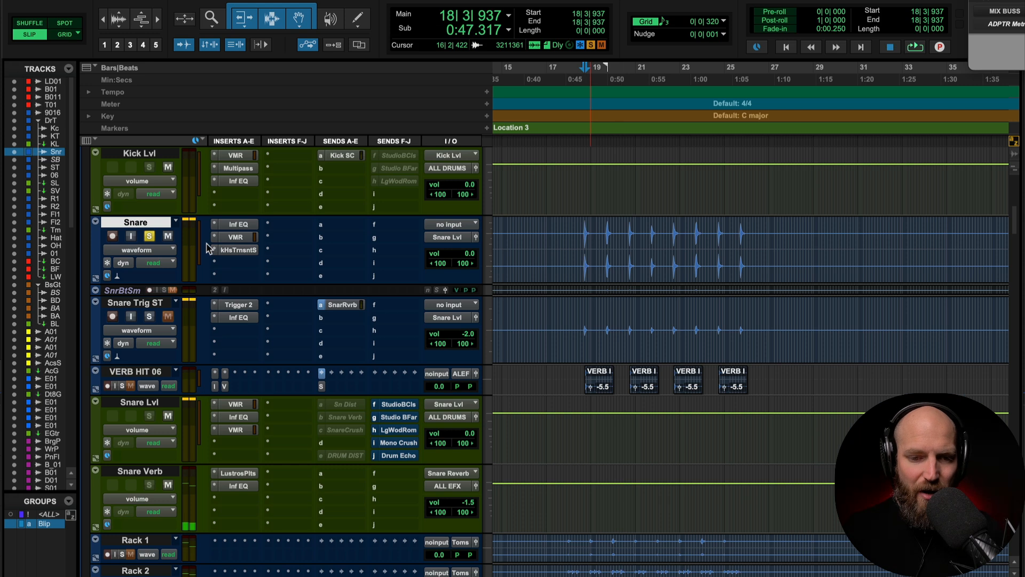
Bypass all inserts on the Snare and Snare Lvl tracks and mute the Snare Verb track.
key("shift+a")
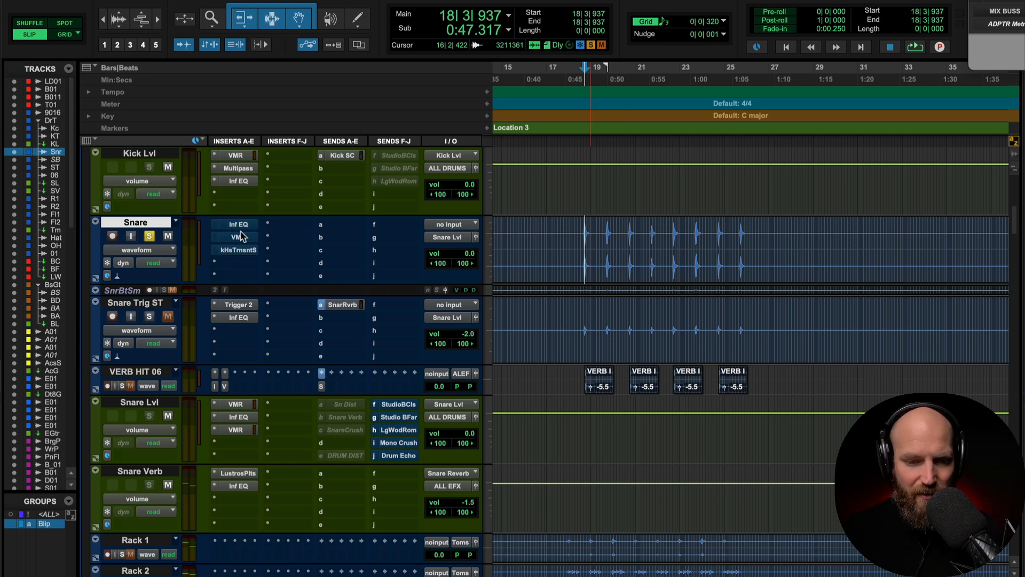
key("space")
key("space")
left_click(239, 404, "ctrl+super")
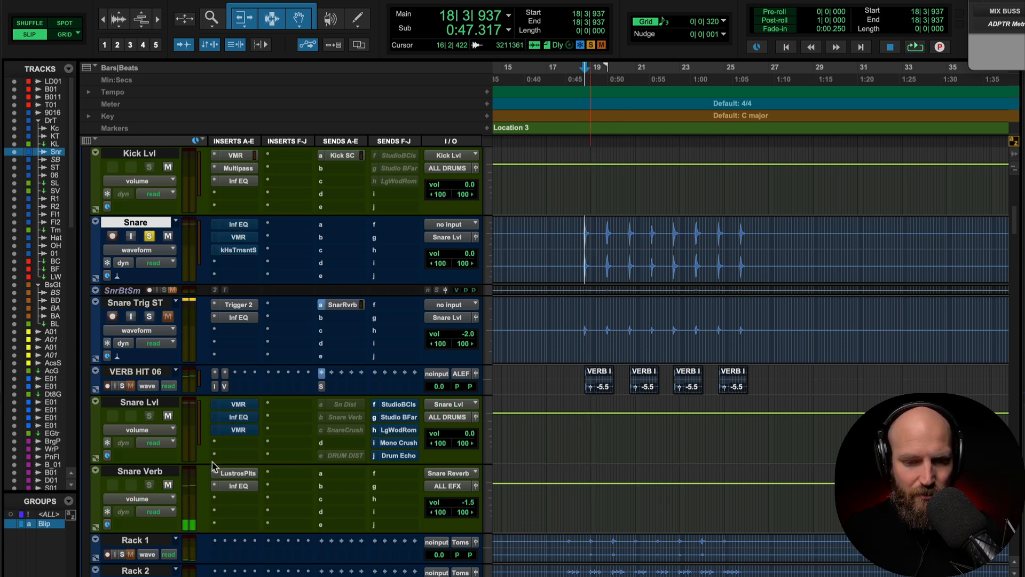
left_click(167, 485)
Play the unprocessed snare and raise the Snare track's volume to +6.6 dB.
key("space")
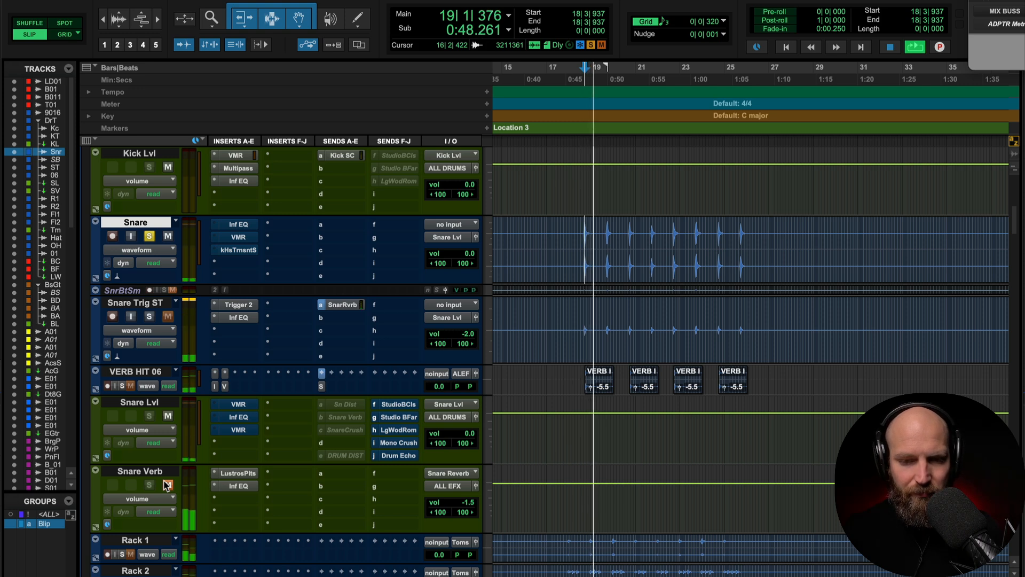
left_click_drag(453, 253, 454, 247)
key("space")
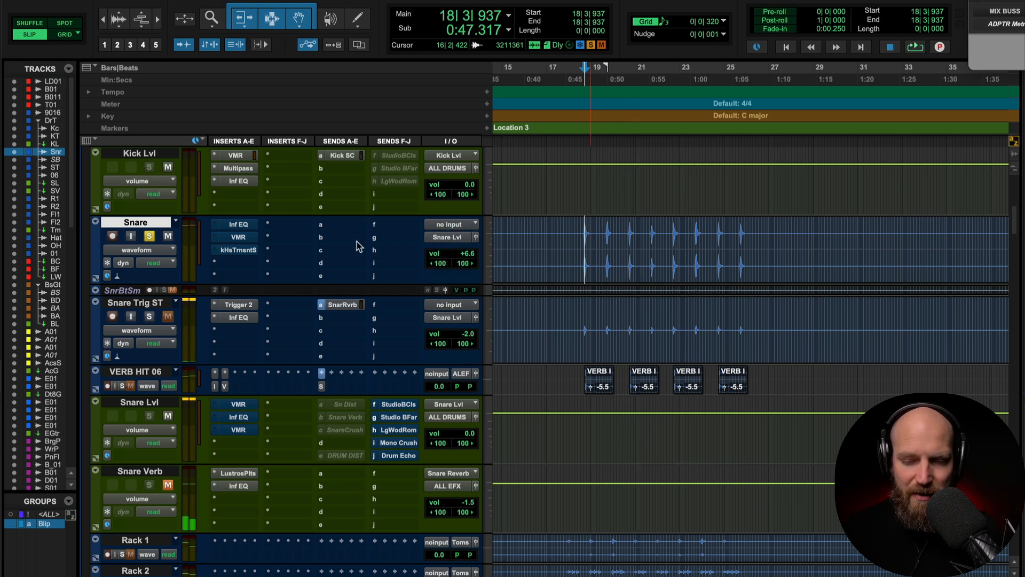
Restore the processed snare: reactivate the Snare and Snare Lvl inserts, return Snare volume to 0.0 dB and unmute Snare Verb.
left_click_drag(247, 224, 253, 250)
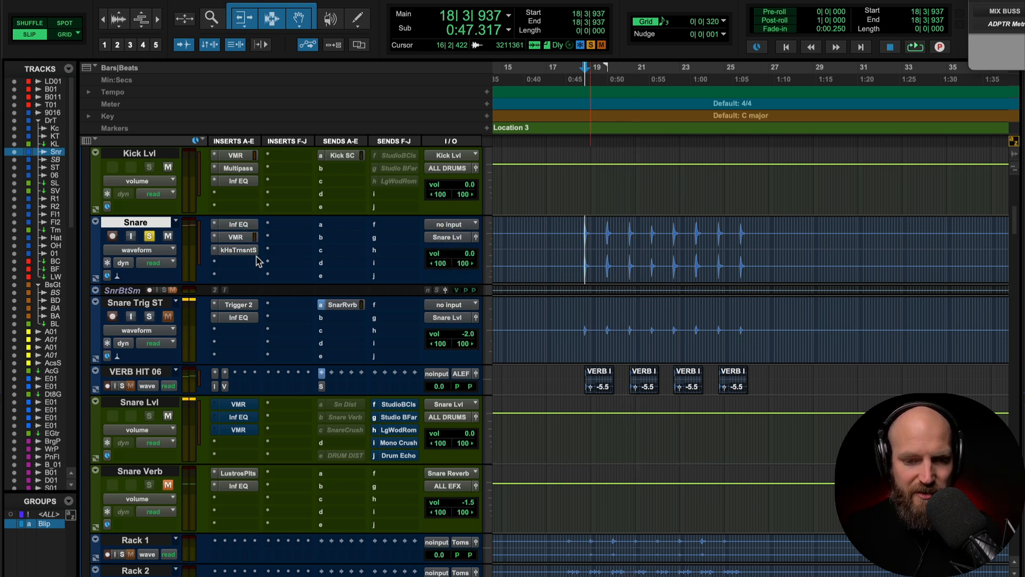
left_click(239, 402, "super")
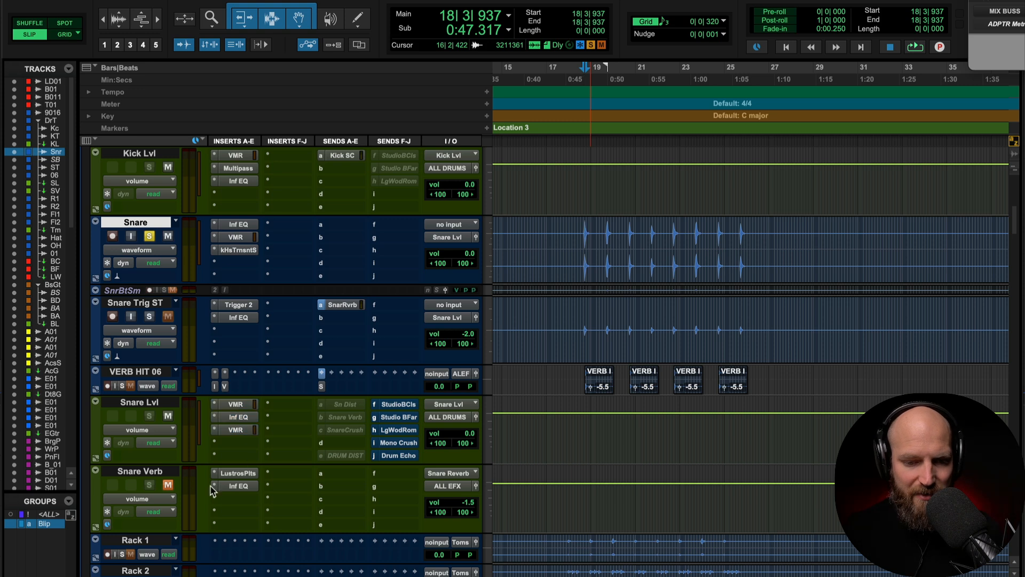
left_click(168, 485)
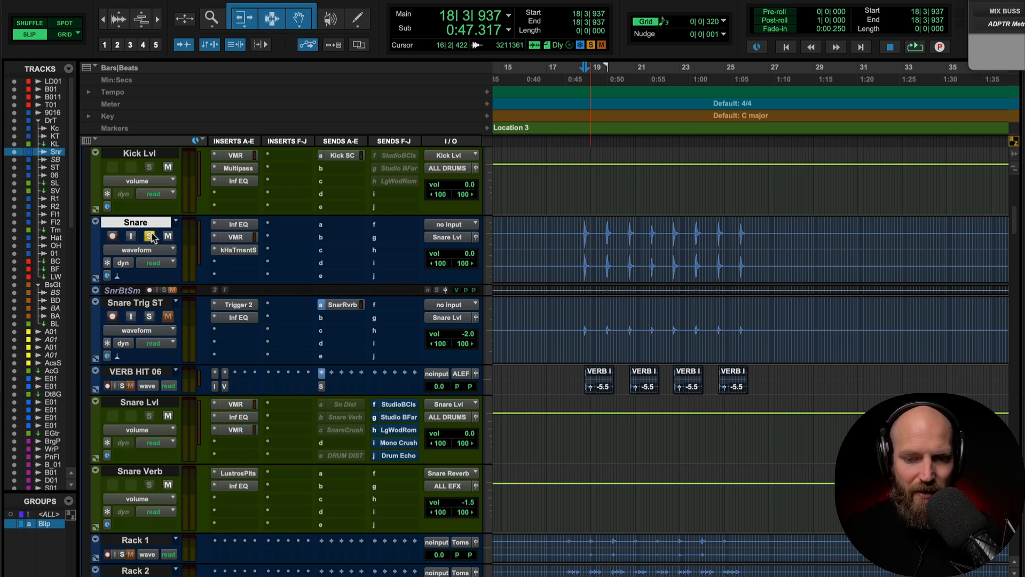
Mute the Snare Trig ST track and play the snare without its trigger layer.
left_click(167, 317)
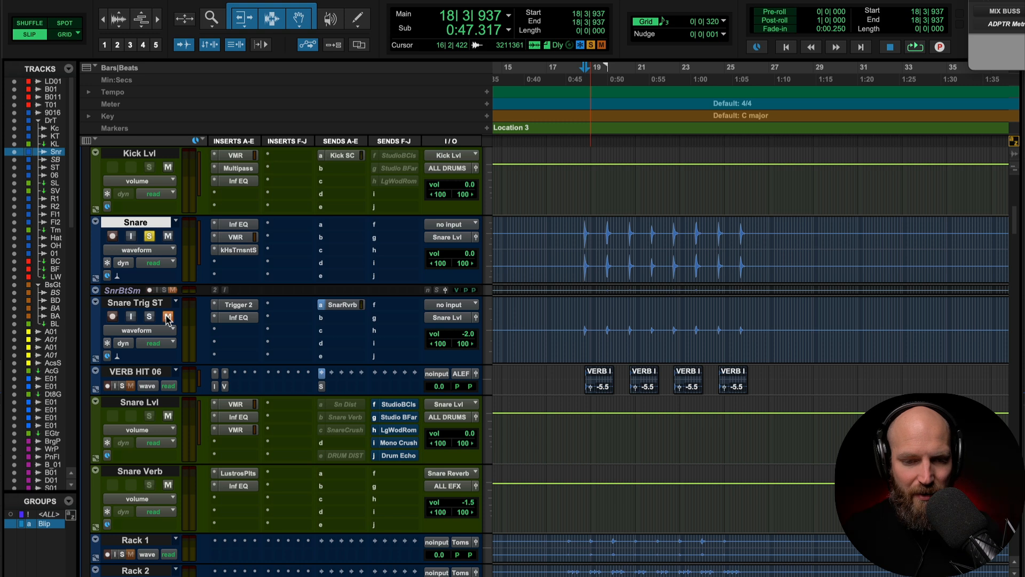
key("space")
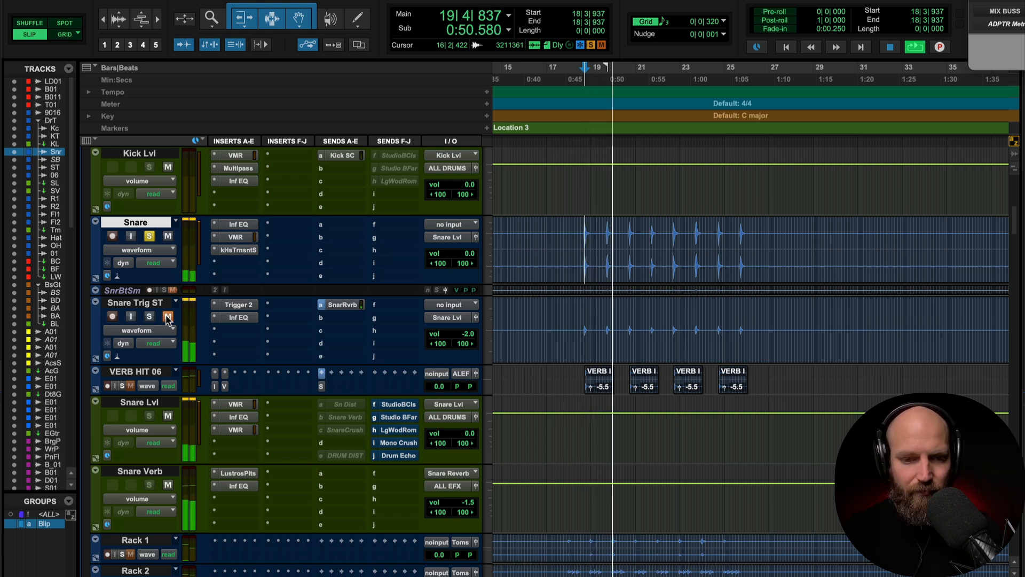
key("space")
Unmute and solo the Snare Trig ST track, keeping Snare soloed, and play both layers together.
left_click(168, 306)
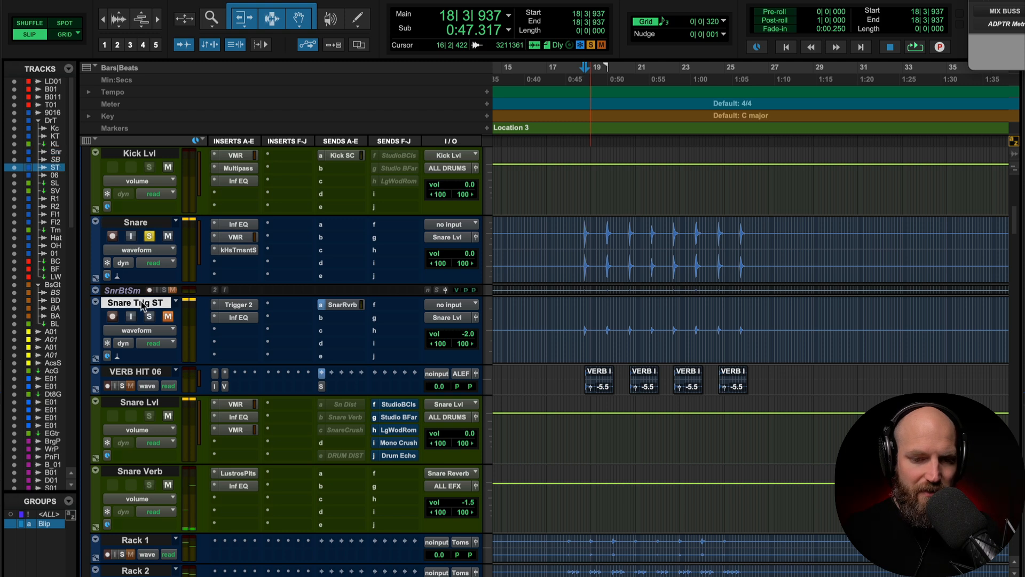
left_click(169, 317)
key("shift+s")
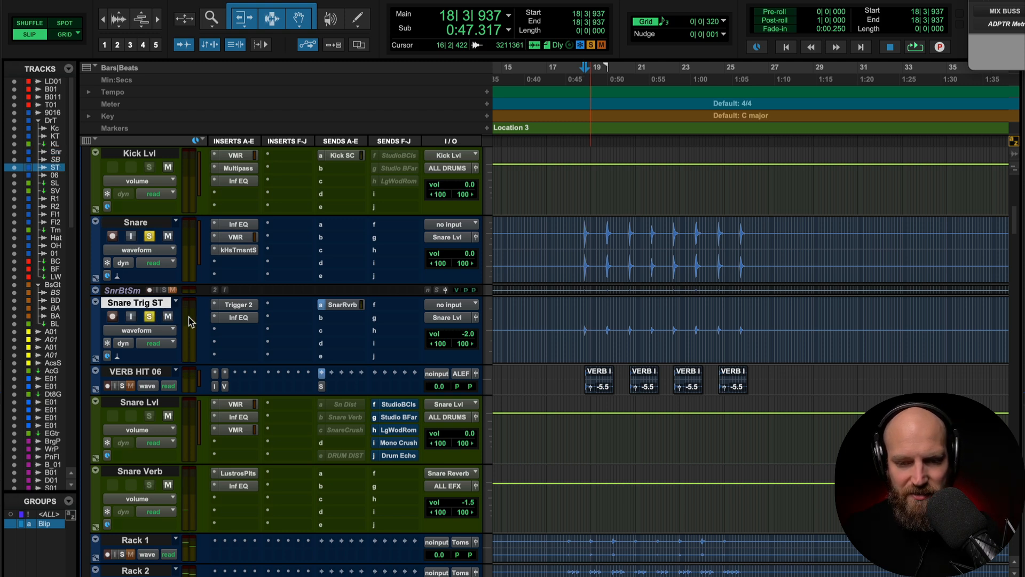
key("space")
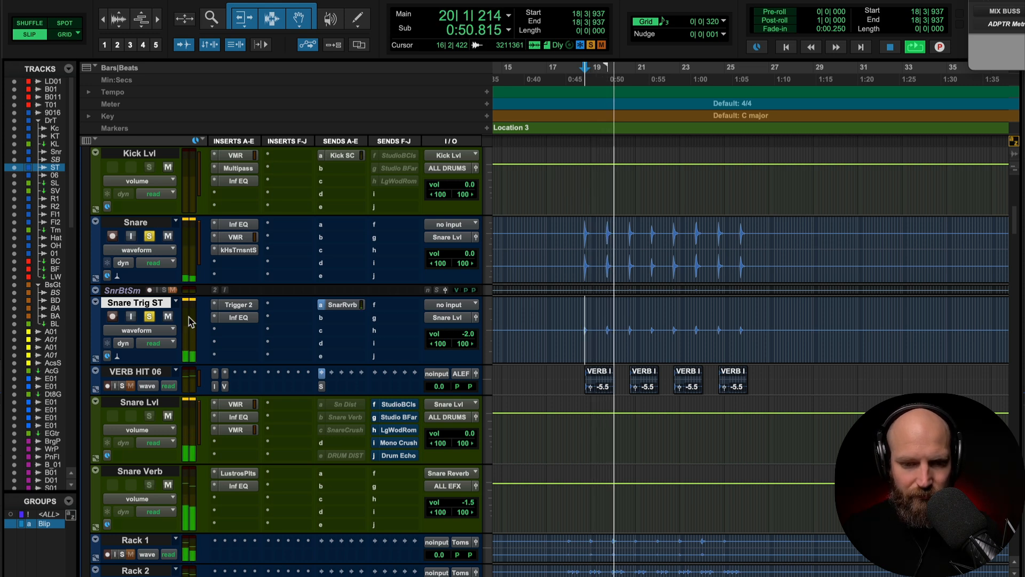
key("space")
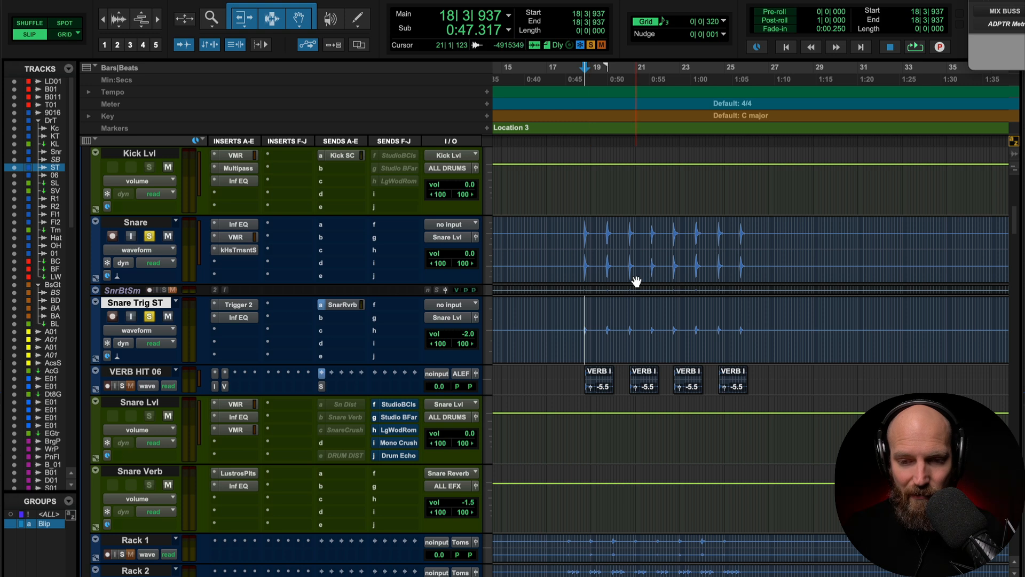
Move the playback cursor to the first Snare Trig ST hit of the next snare section, in bar 44.
scroll(637, 282, "up", 2)
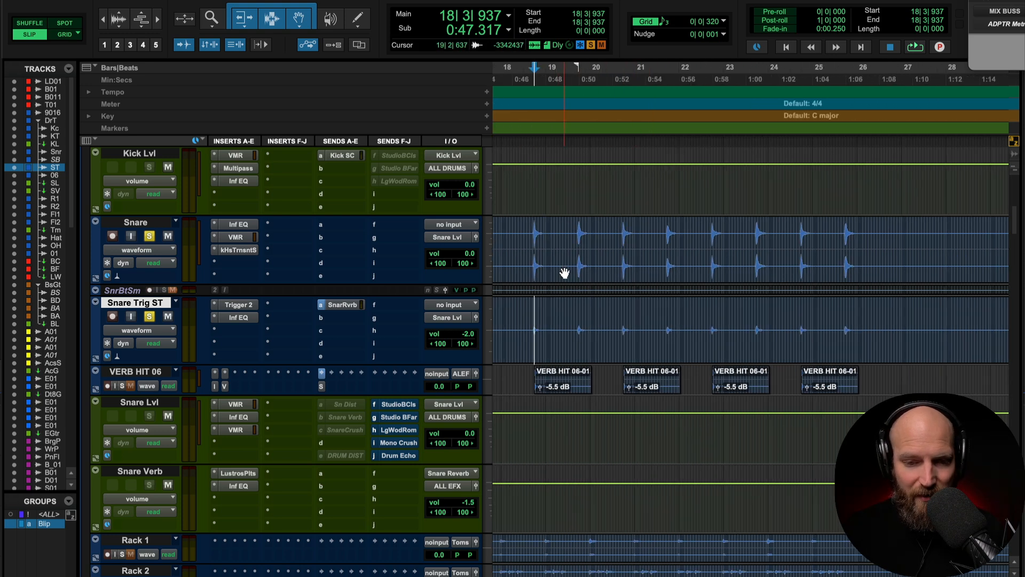
scroll(565, 273, "down", 2)
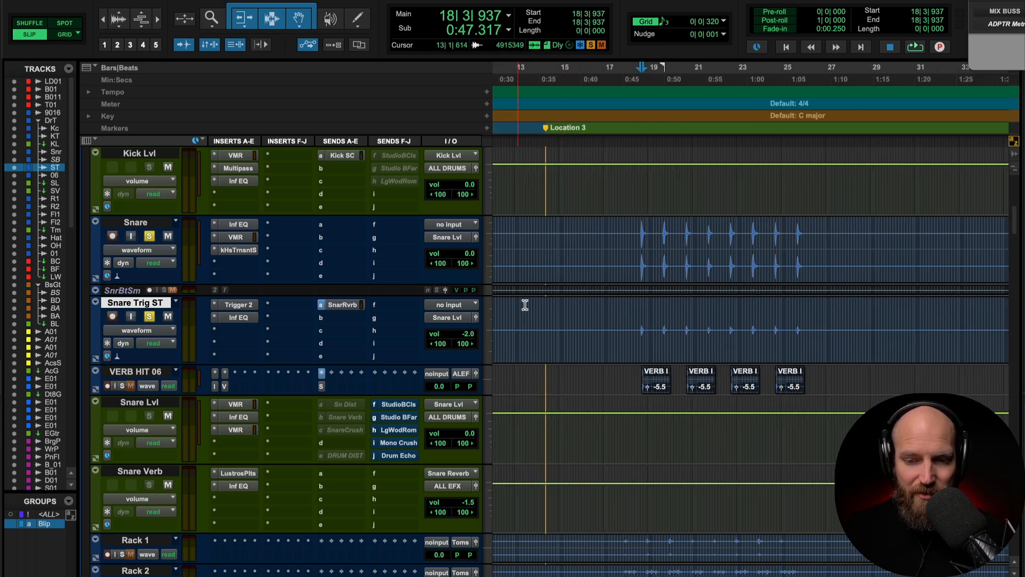
scroll(536, 305, "right", 5)
left_click(637, 312)
key("Tab")
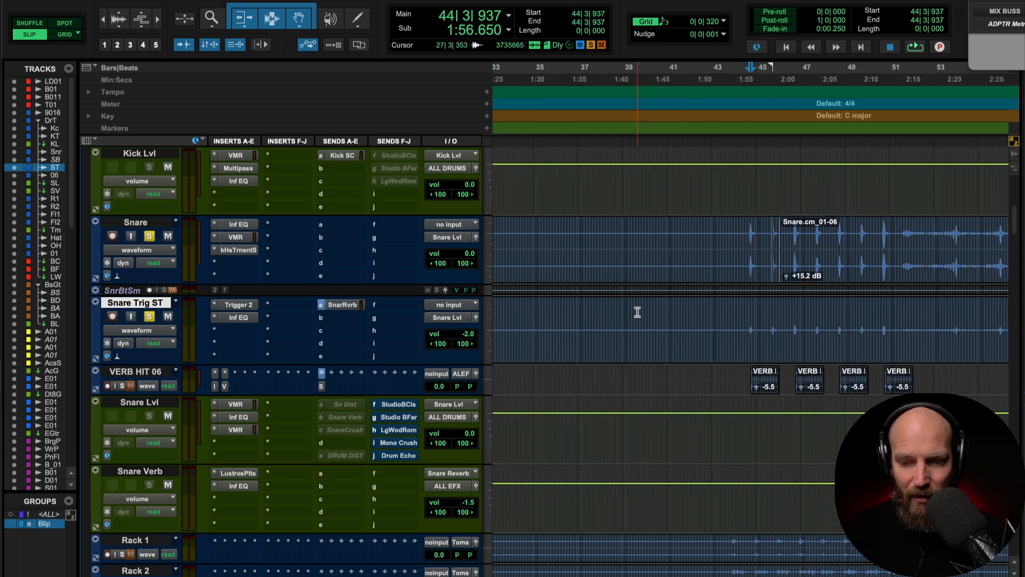
Place the playback cursor just before the dense snare passage in bar 51 and play the passage.
scroll(637, 312, "right", 10)
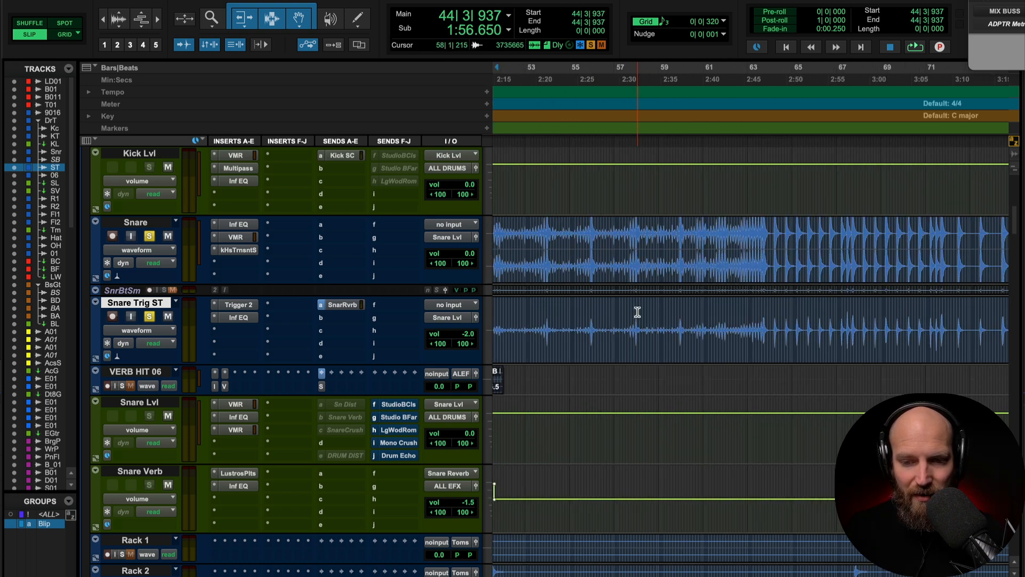
scroll(633, 312, "left", 5)
left_click(630, 312)
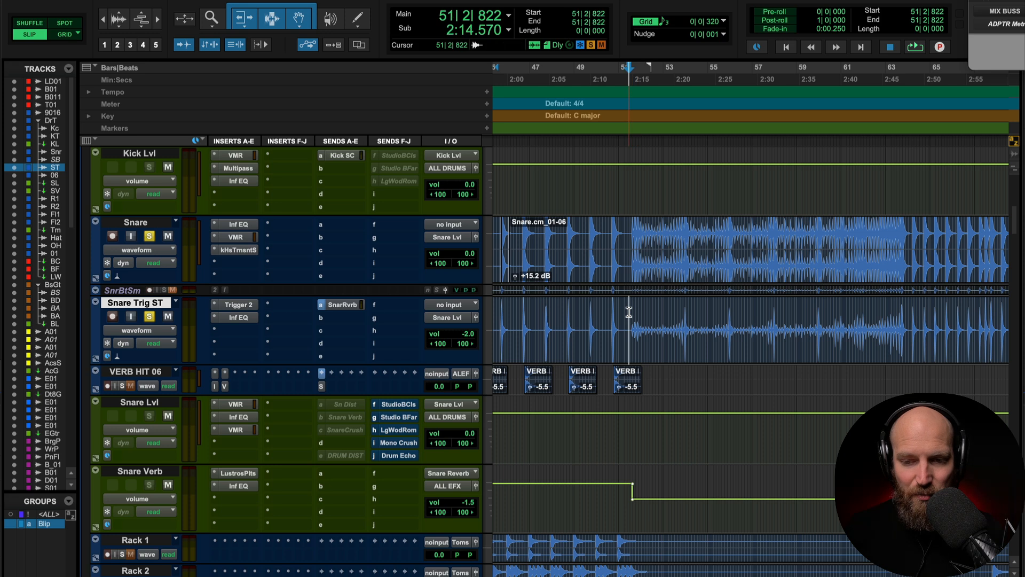
scroll(631, 311, "up", 4)
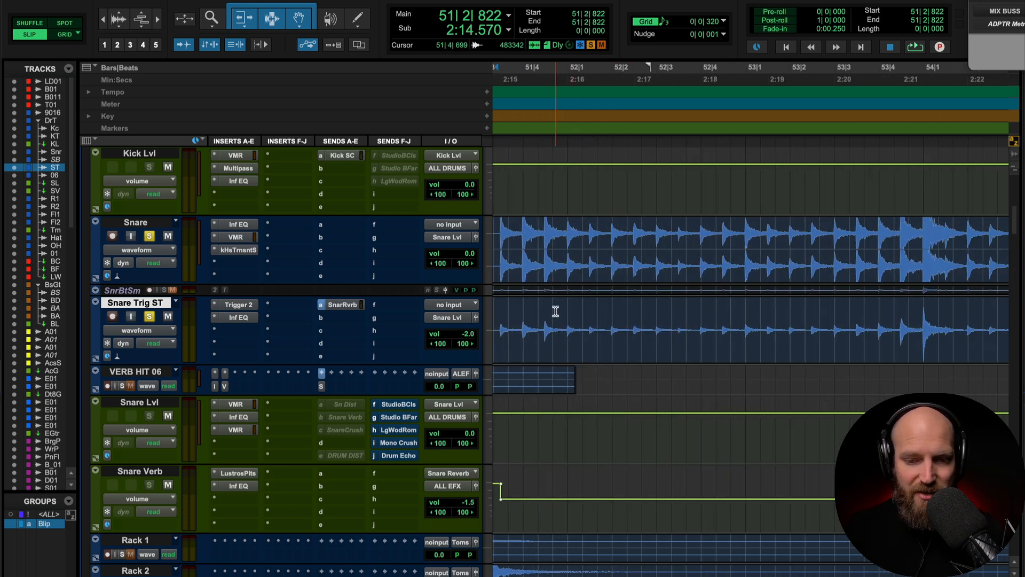
scroll(574, 311, "left", 1)
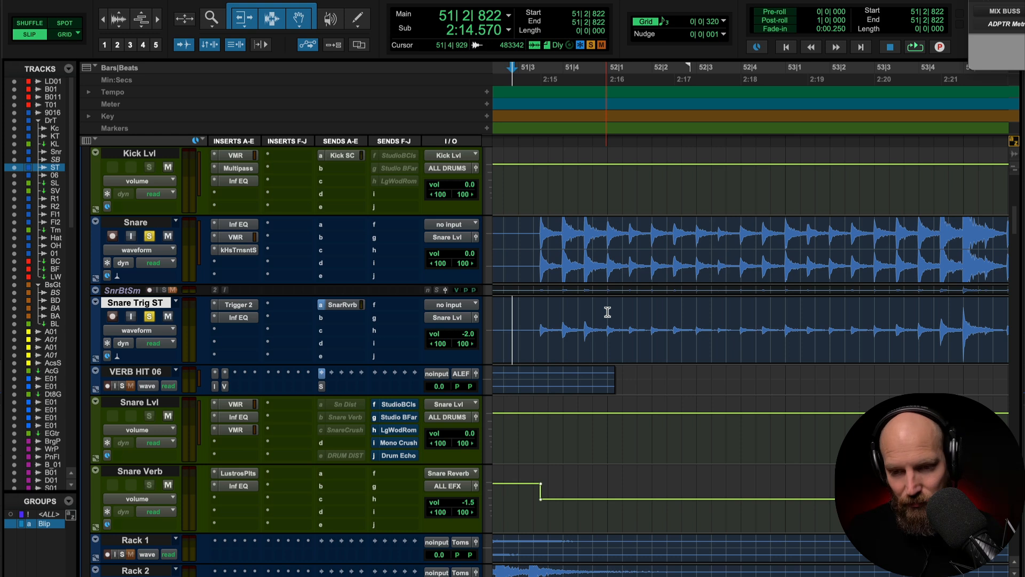
key("space")
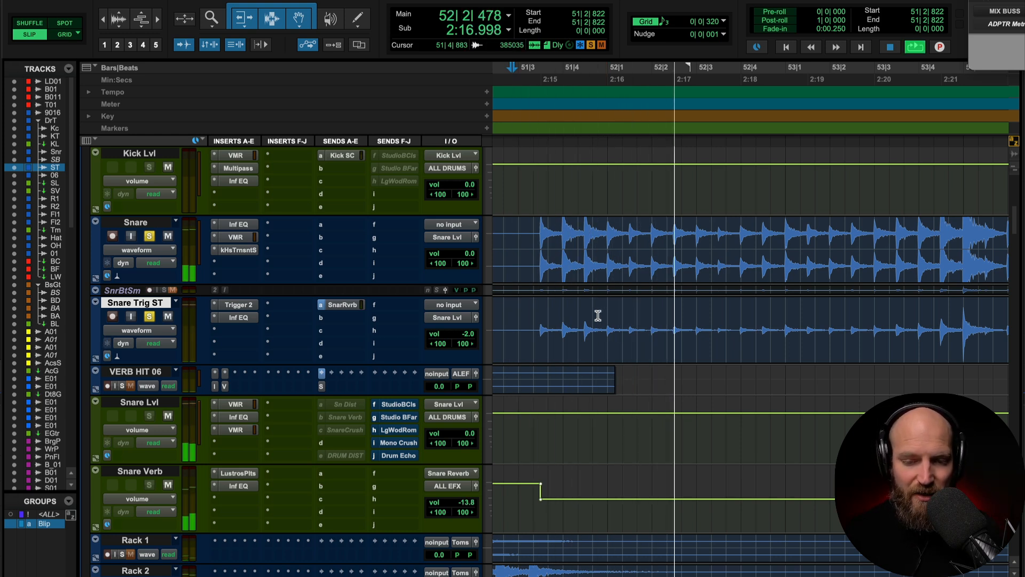
key("space")
Reposition the playback cursor just ahead of the bar 51 snare passage and open Snare Trig ST's Trigger 2 plug-in.
left_click_drag(576, 317, 588, 318)
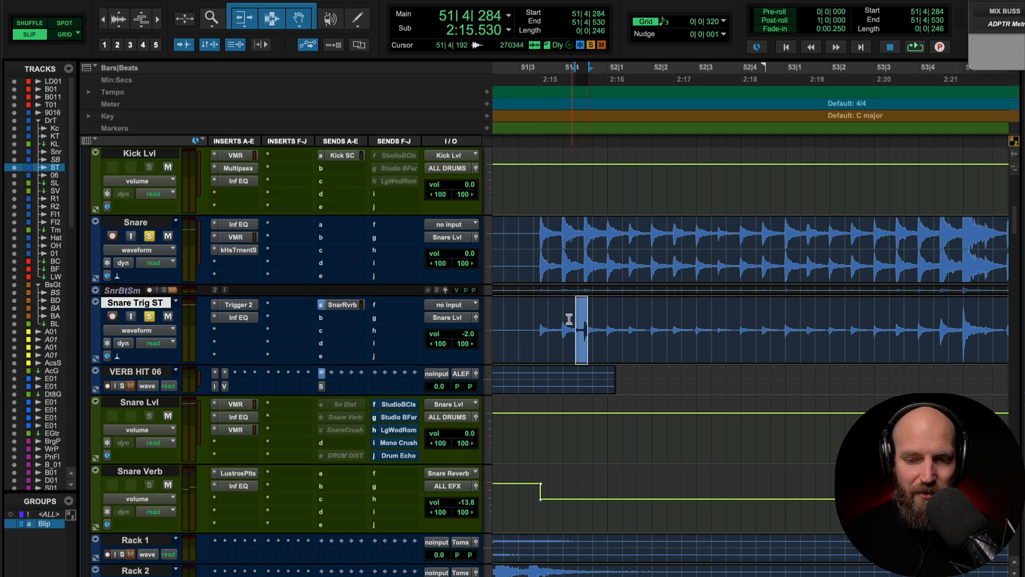
left_click(569, 319)
left_click(514, 318)
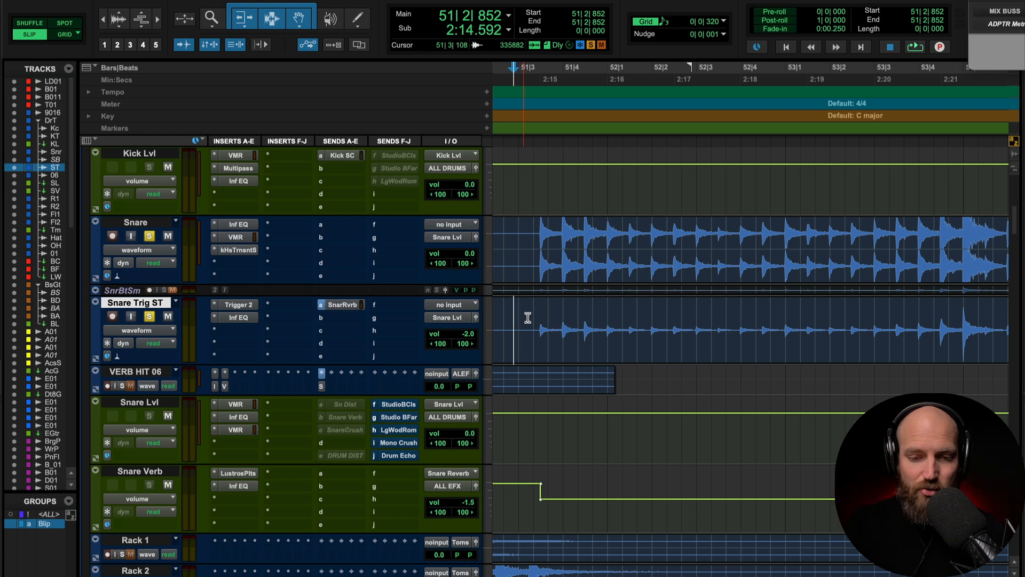
left_click(245, 307)
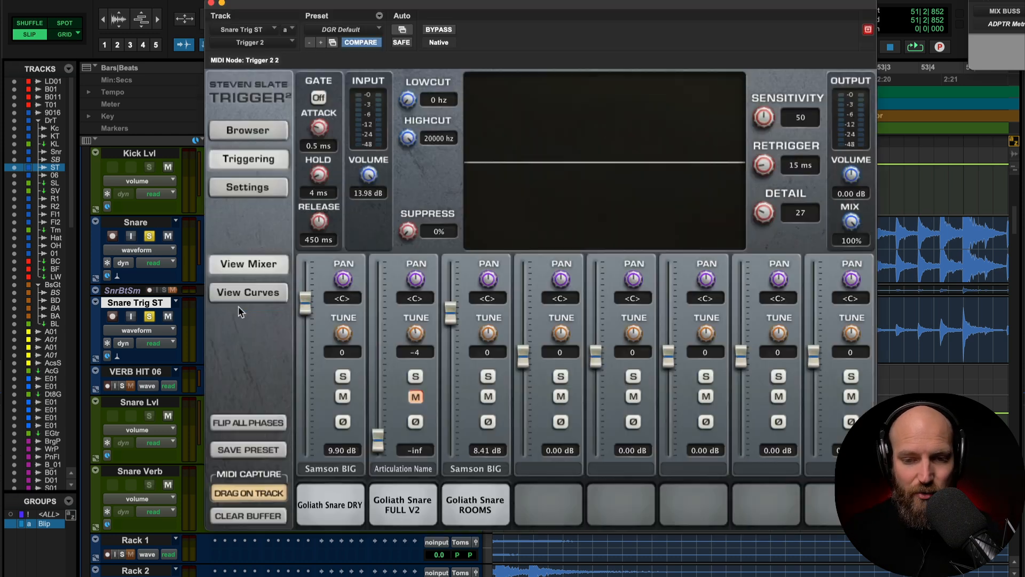
Duplicate the Snare Trig ST track once without its active or alternate playlists, inserting the copy after the original.
left_click(211, 4)
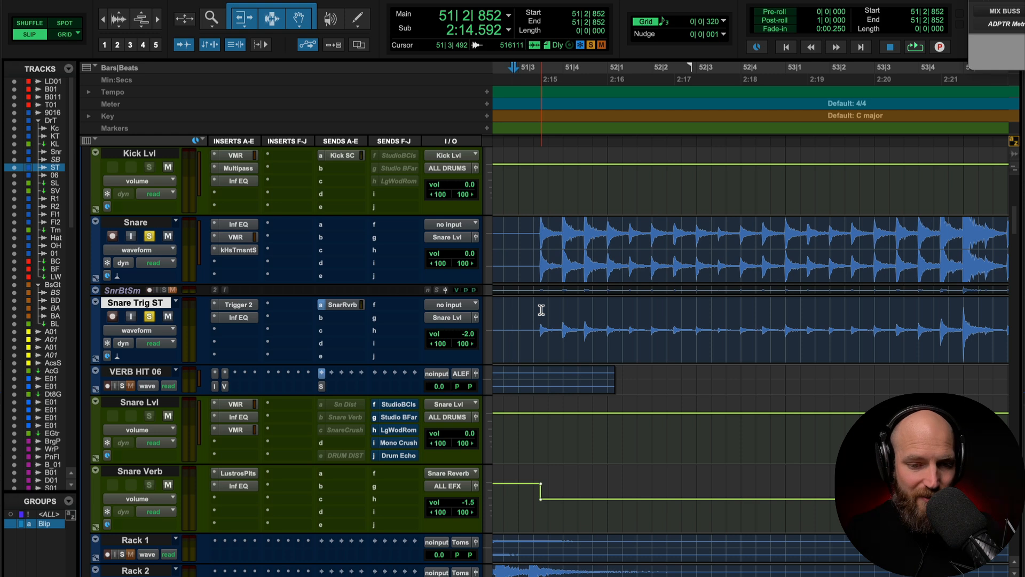
left_click(146, 303)
left_click(147, 303)
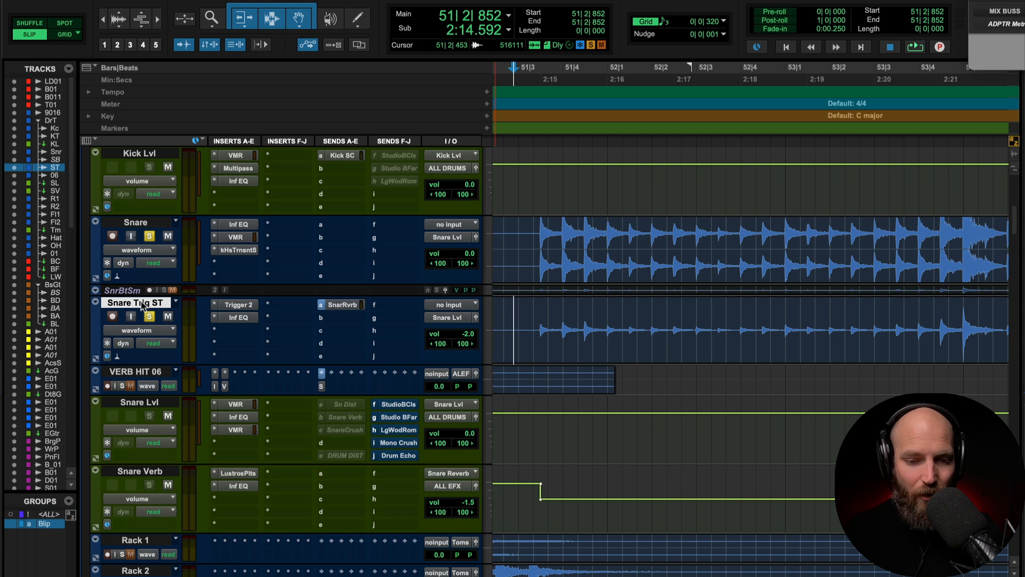
right_click(142, 304)
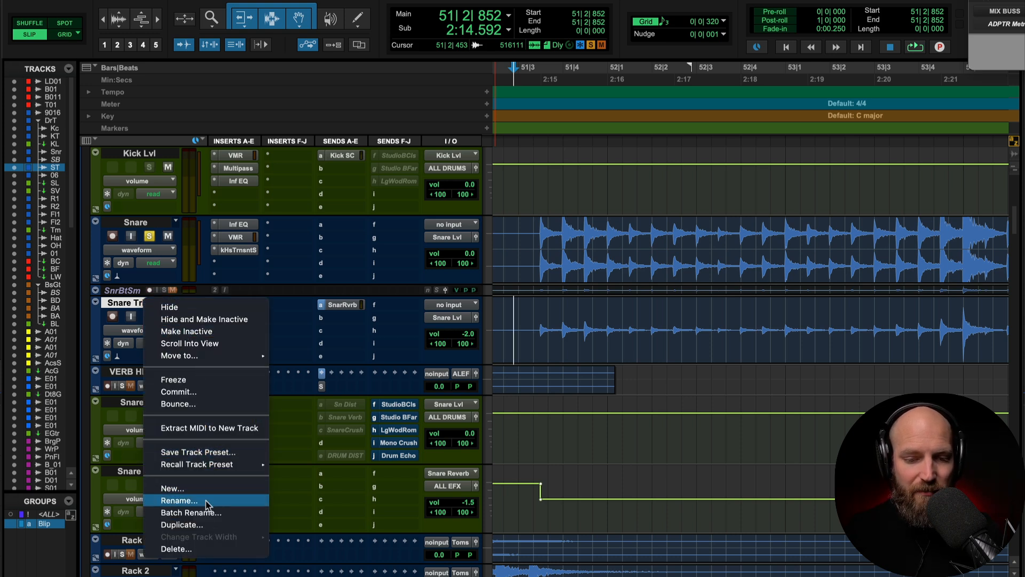
left_click(205, 528)
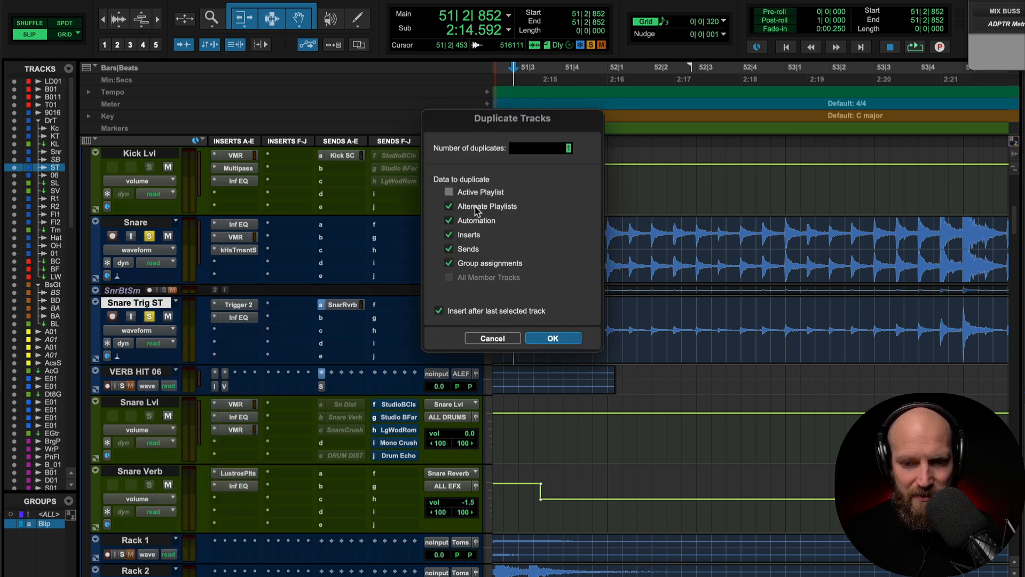
left_click(475, 208)
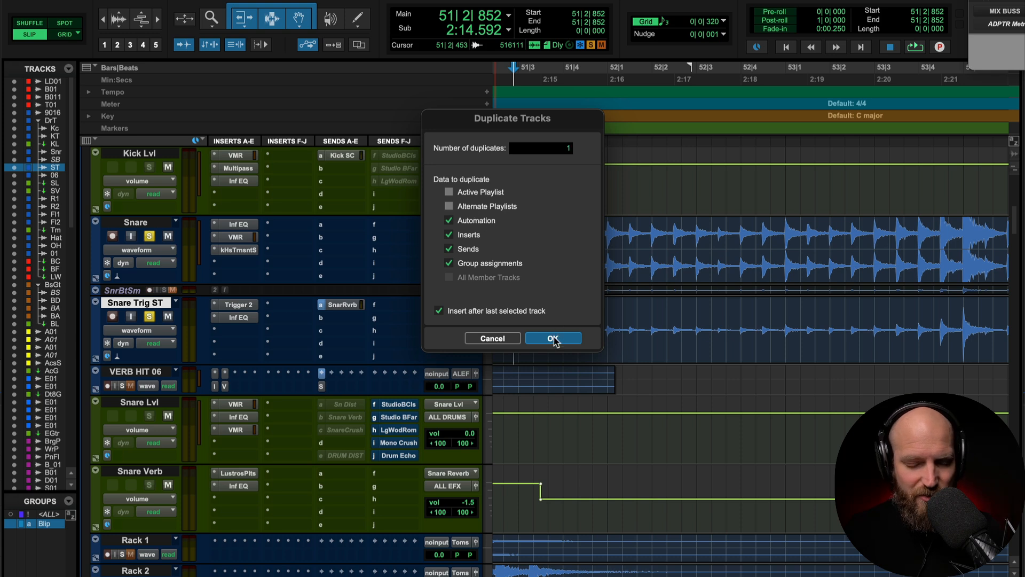
key("Return")
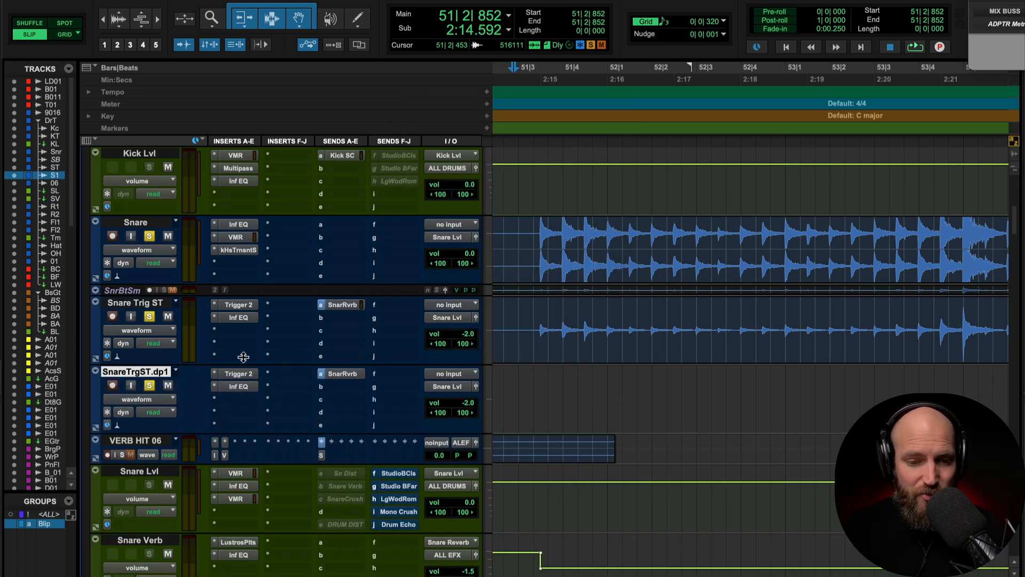
Toggle Snare Trig ST's solo off and back on, and inspect the dynamics and velocity curves in its Trigger 2 plug-in.
left_click(149, 316)
left_click(168, 316)
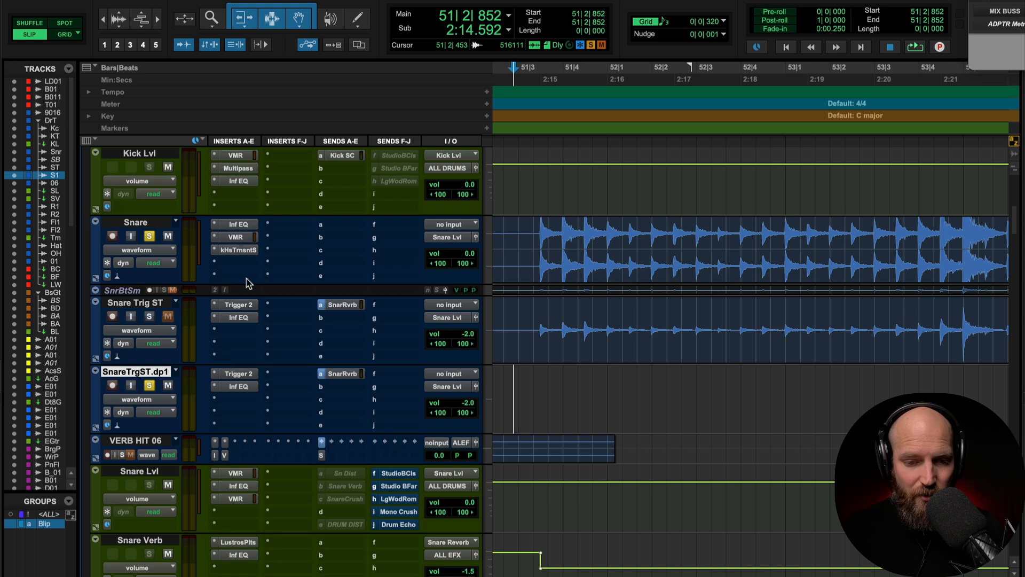
left_click(229, 305)
left_click(150, 316)
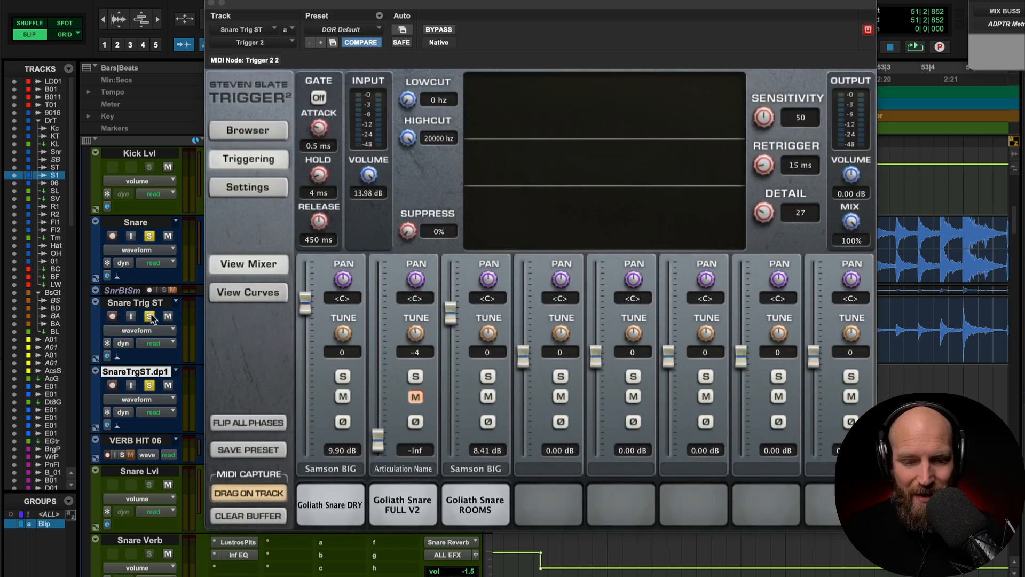
left_click(246, 294)
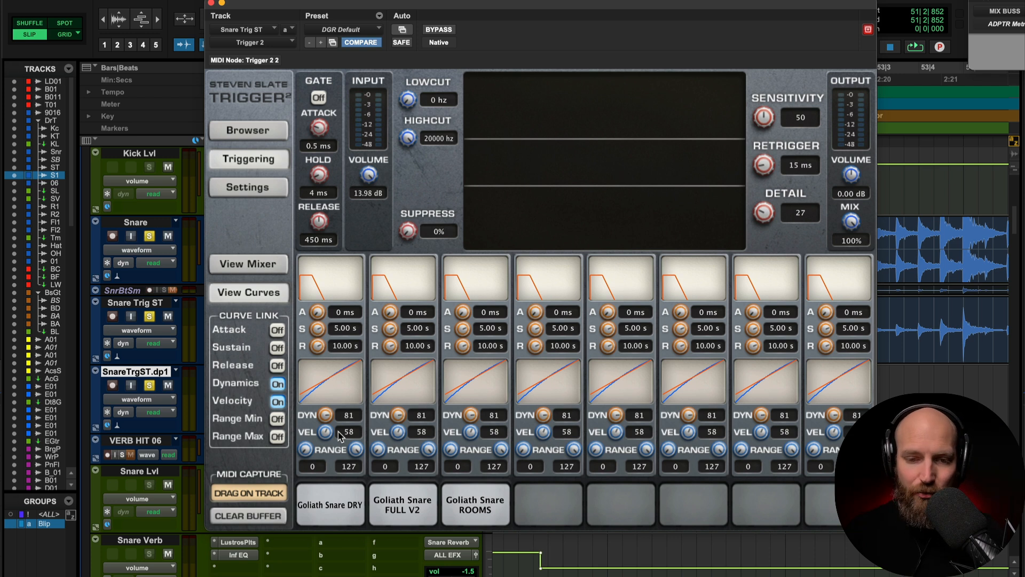
left_click(212, 4)
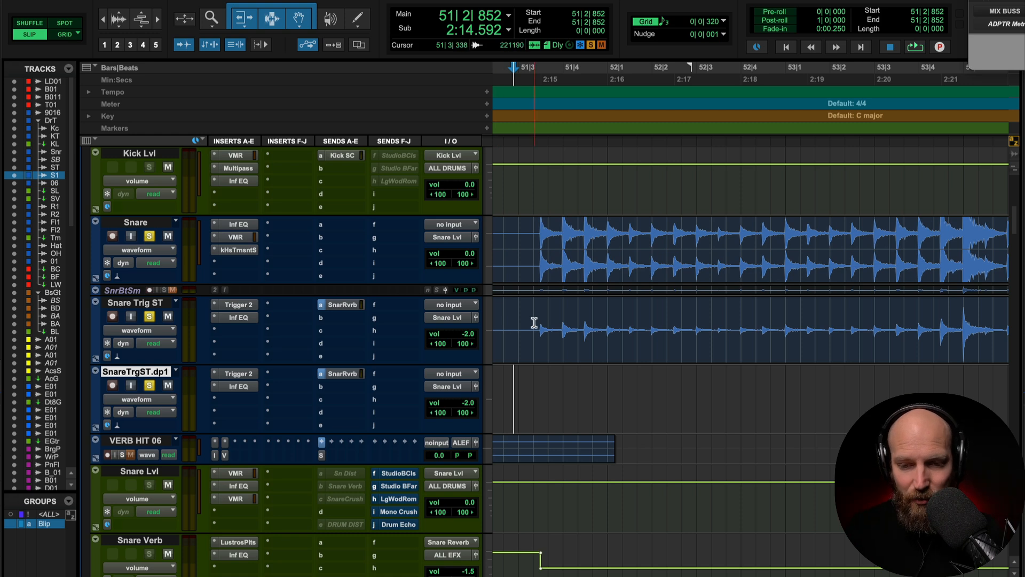
Place the playback cursor just before the bar 51 snare passage, solo only the Snare track and play it.
left_click(535, 322)
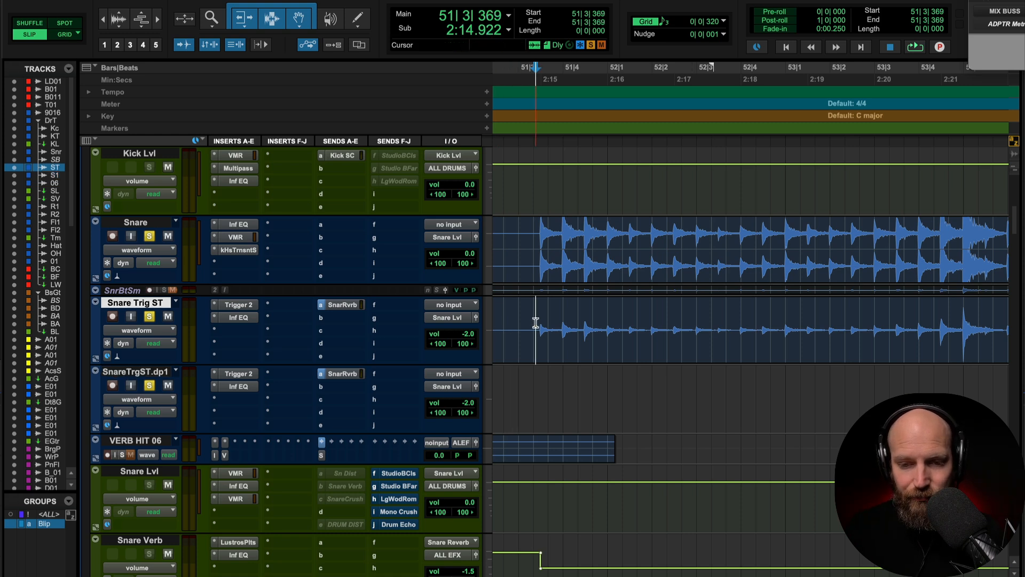
left_click(150, 317, "alt")
left_click(149, 236)
key("space")
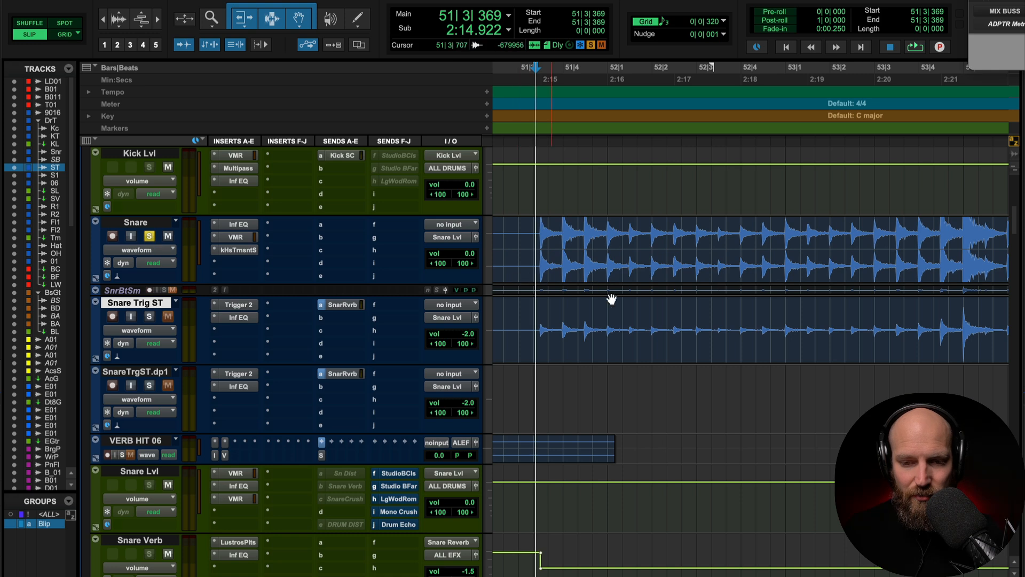
key("space")
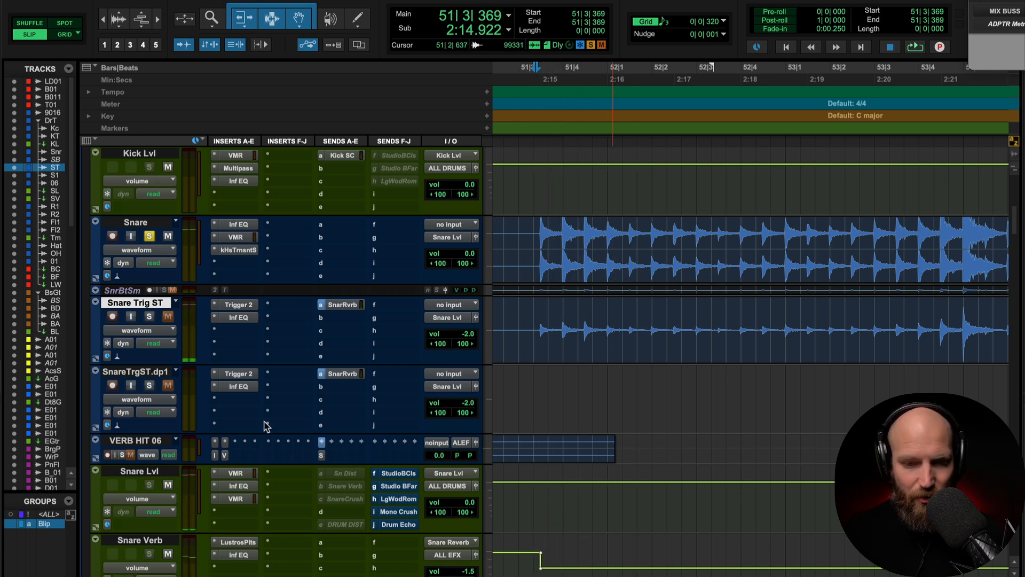
Mute the ALL EFX, ALL MUSIC and ALL VOCALS submix tracks.
scroll(265, 425, "down", 10)
scroll(176, 331, "up", 6)
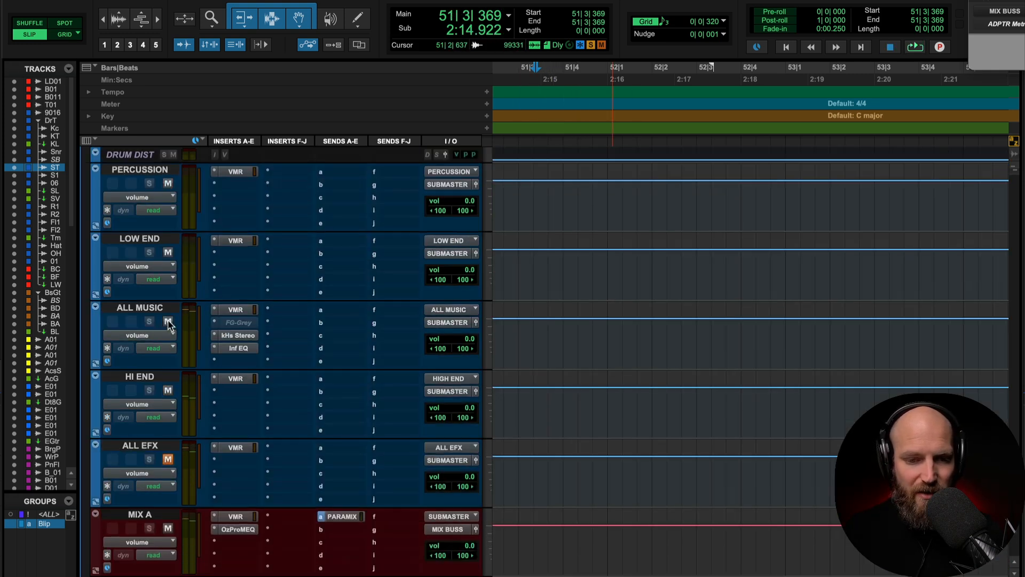
scroll(179, 395, "up", 2)
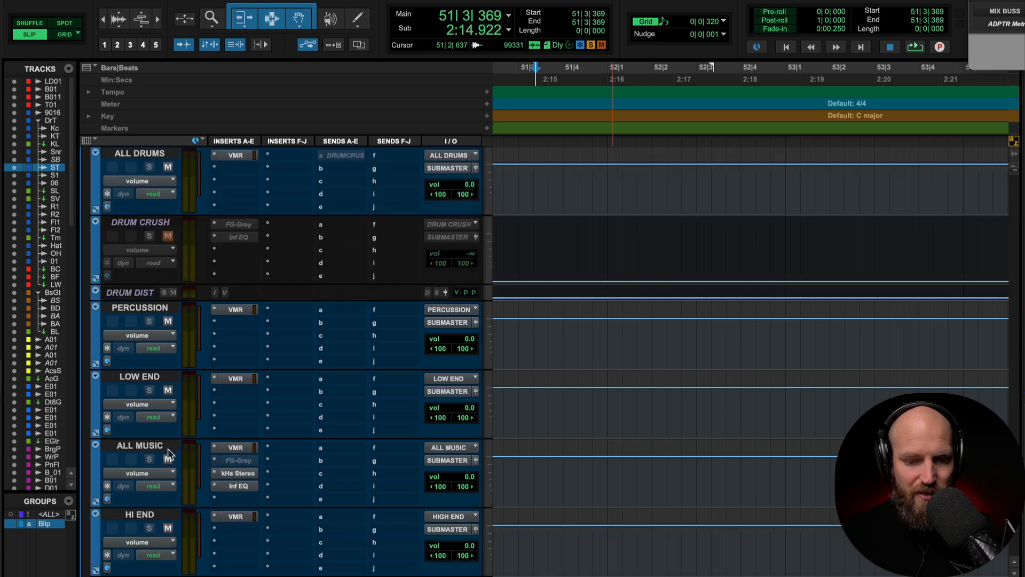
scroll(164, 208, "up", 2)
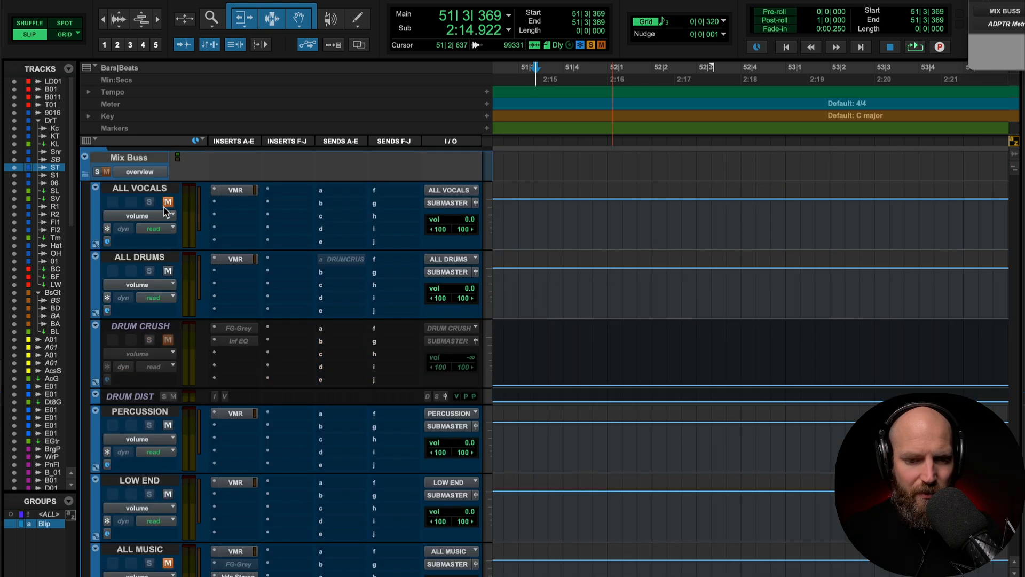
Play the passage to check the submix mutes, and also mute the HI END track.
key("space")
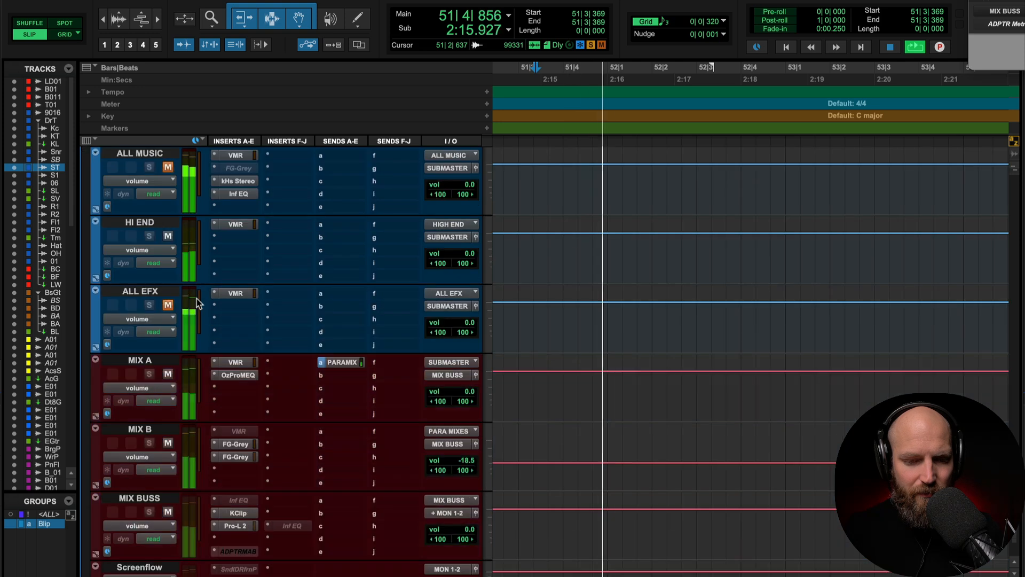
scroll(182, 267, "down", 6)
key("space")
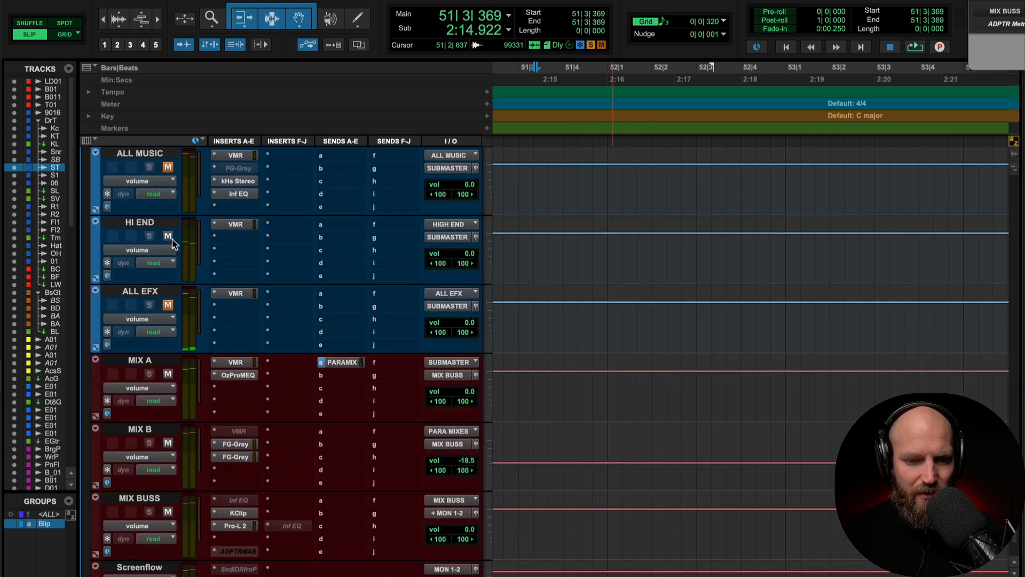
key("space")
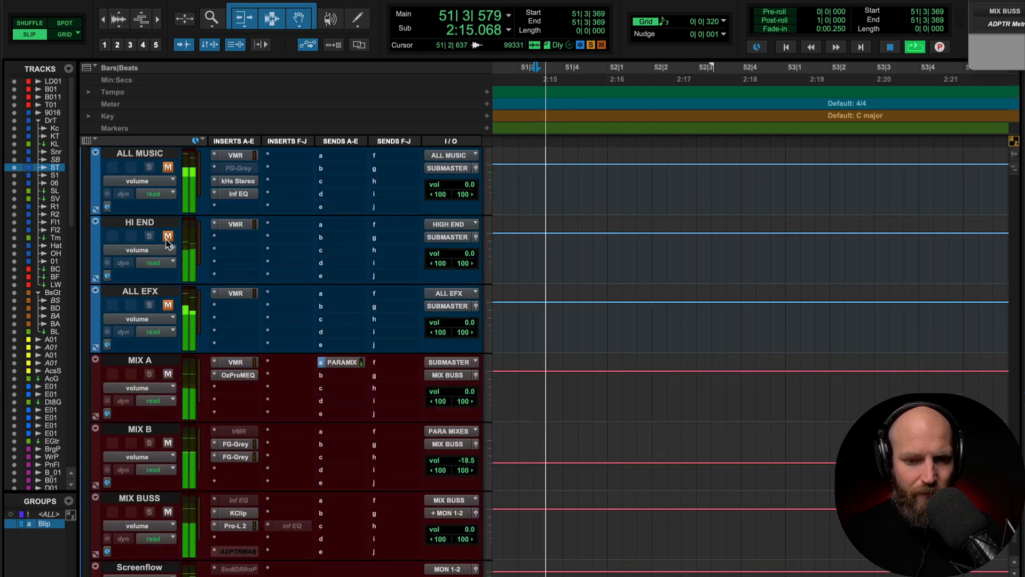
key("space")
Return to the snare tracks and enlarge the displayed amplitude of the audio waveforms.
scroll(388, 307, "up", 10)
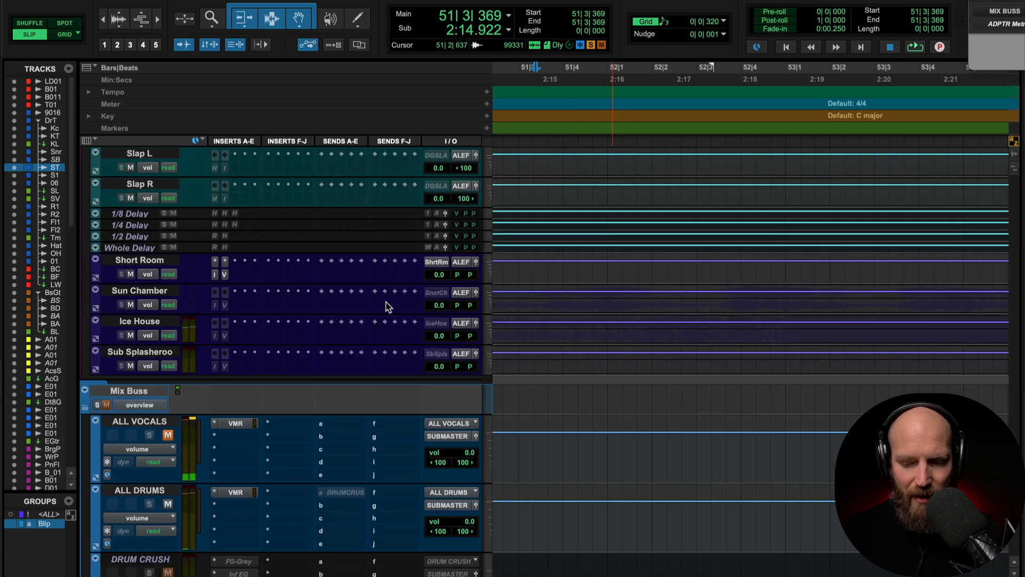
scroll(389, 307, "up", 15)
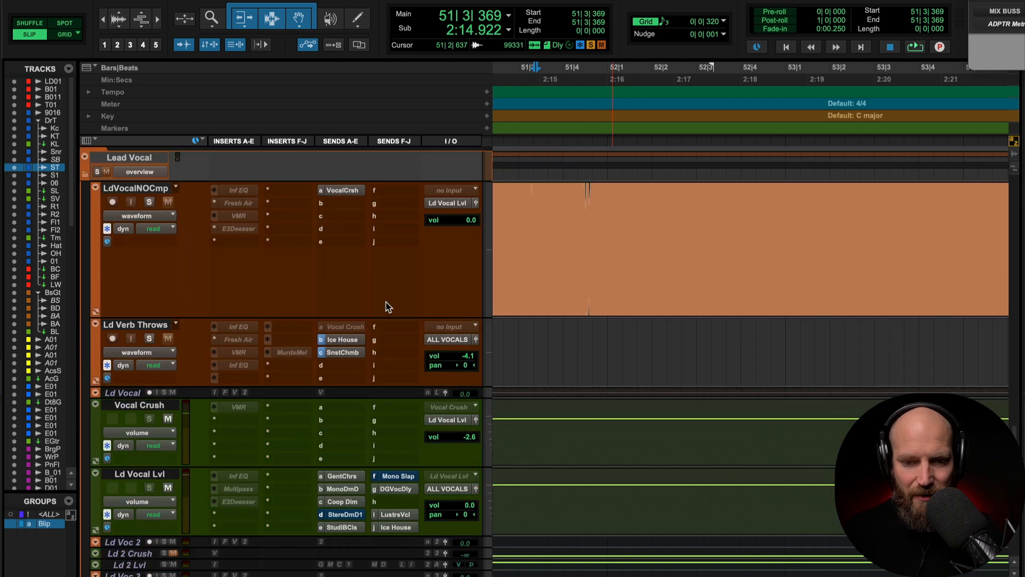
scroll(386, 303, "up", 20)
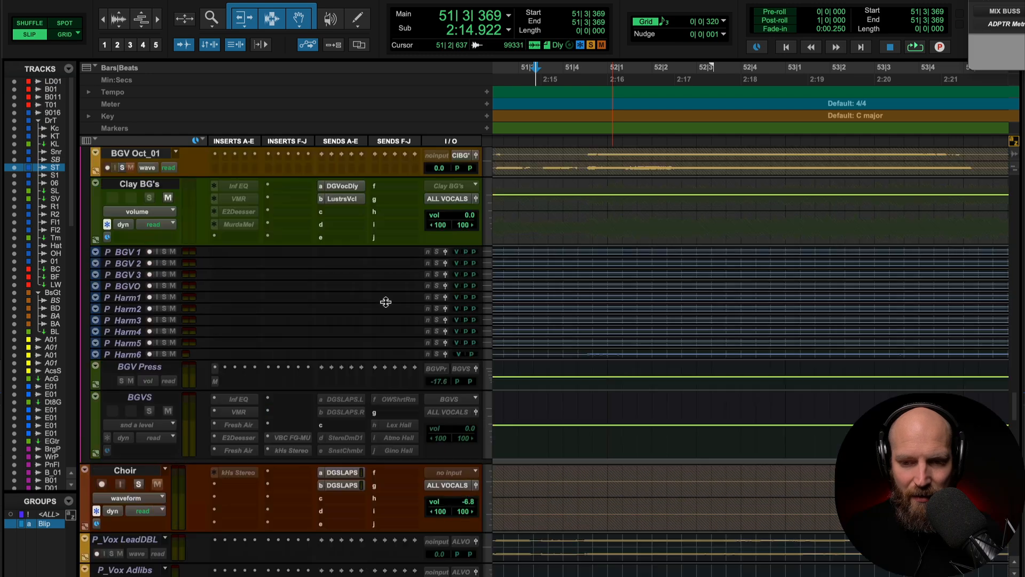
scroll(385, 302, "up", 20)
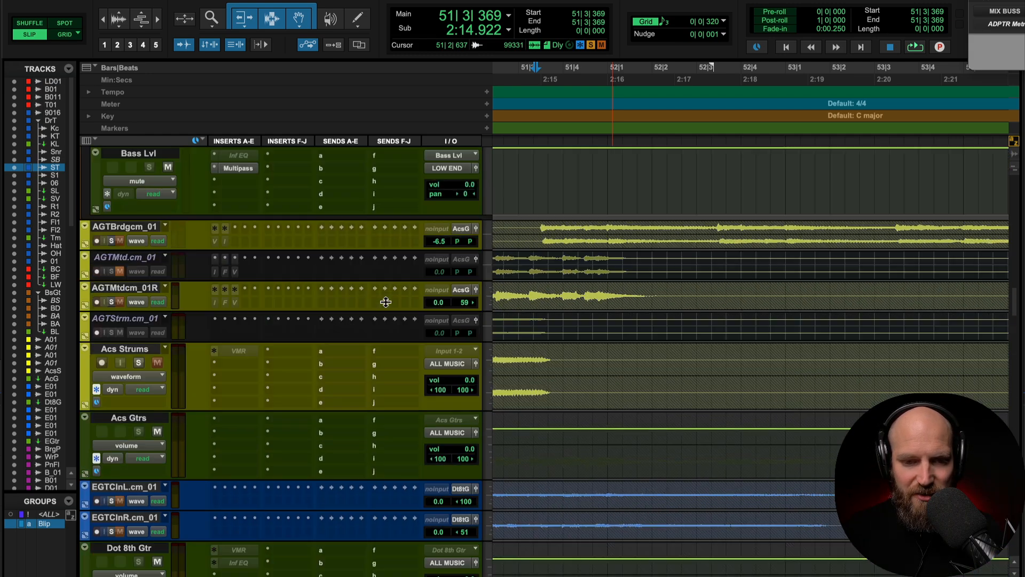
scroll(386, 303, "up", 20)
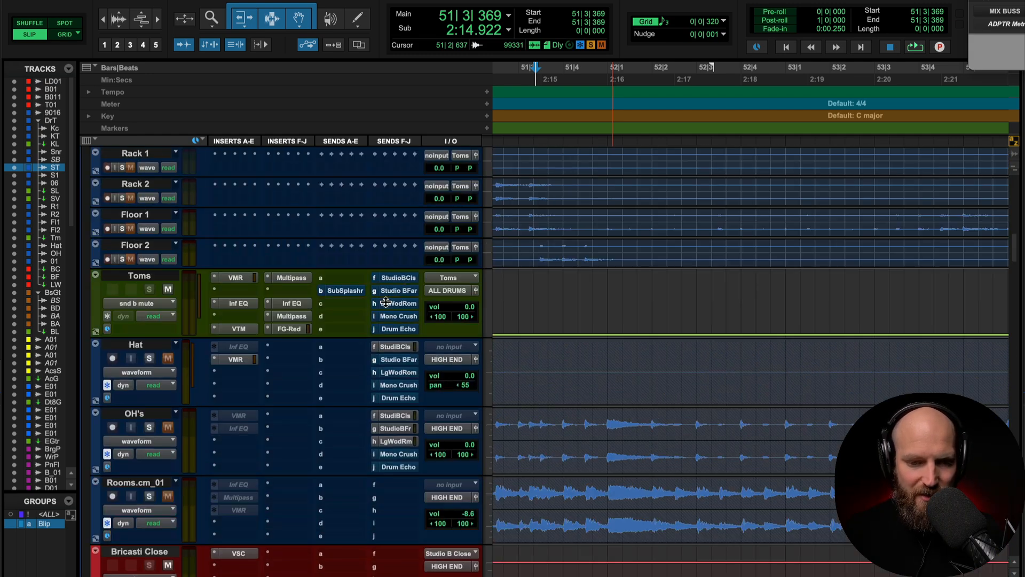
scroll(386, 302, "up", 3)
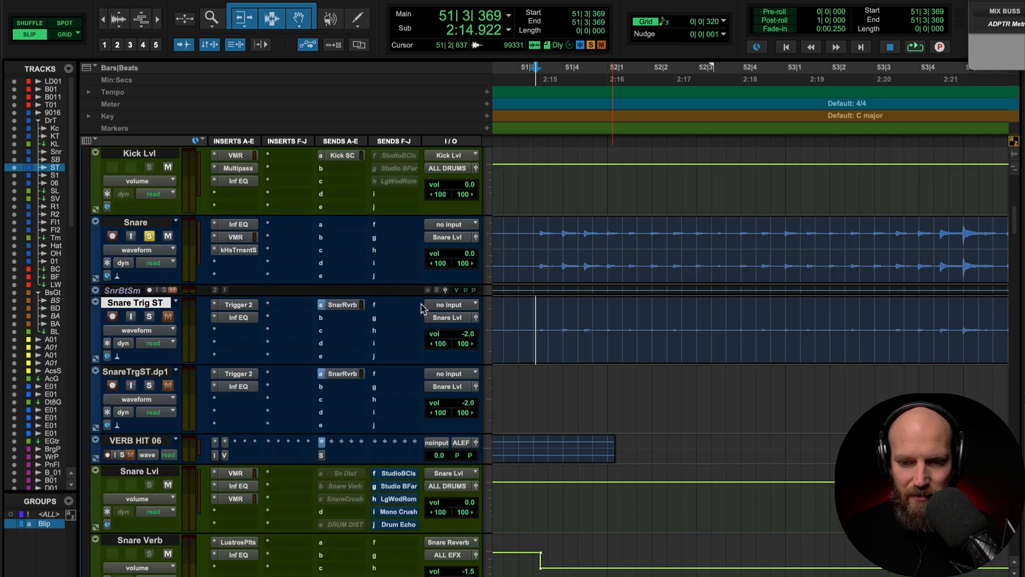
key("super+alt+bracketright")
key("super+alt+bracketright")
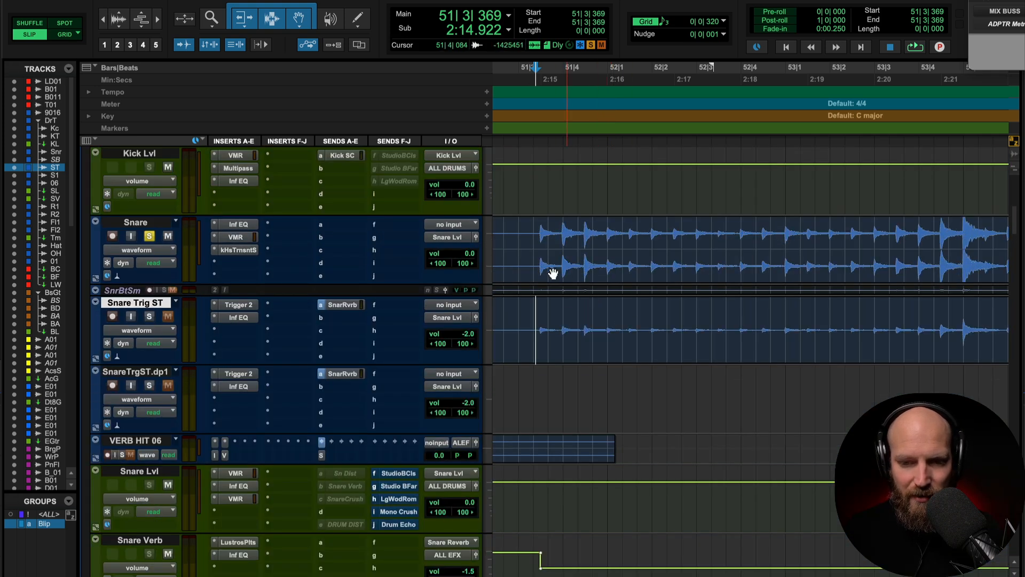
Place the playback cursor at 51|3|230 on the Snare track and play the soloed snare.
left_click(529, 239)
key("super+bracketright")
key("super+bracketright")
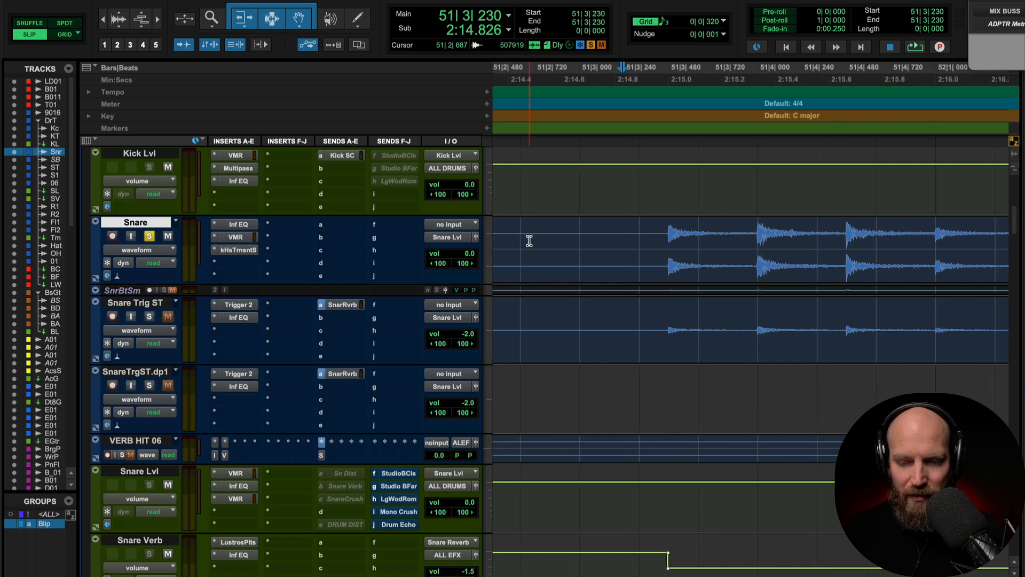
key("super+bracketleft")
key("space")
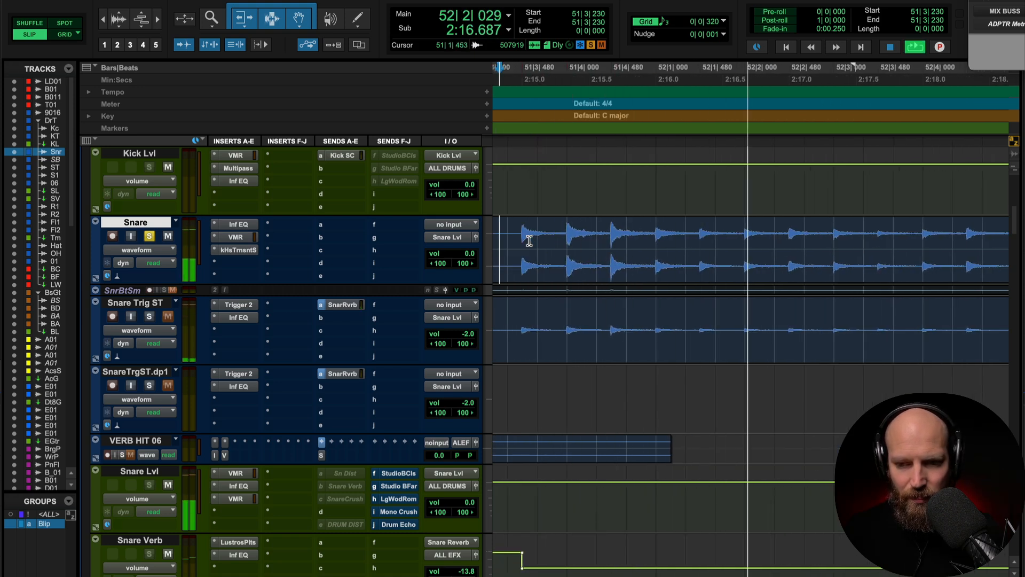
key("space")
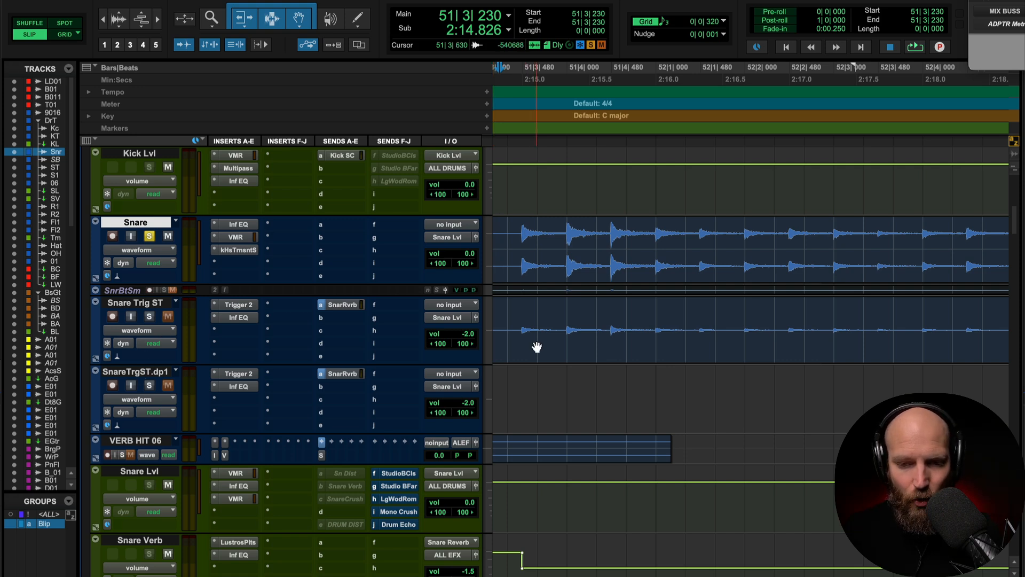
Solo Snare Trig ST alongside Snare and play the two layers together twice from the same cursor position.
left_click(151, 317)
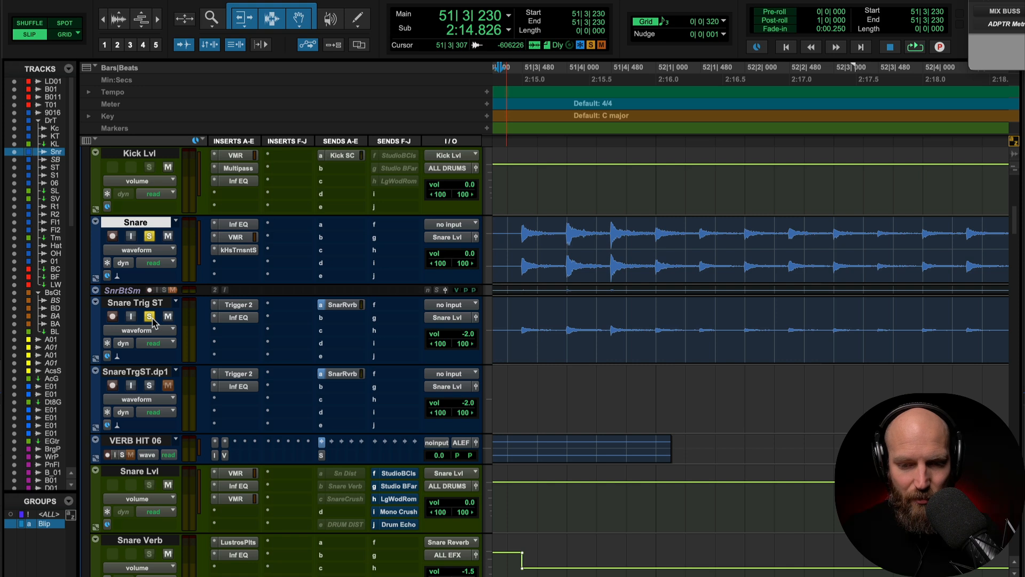
key("space")
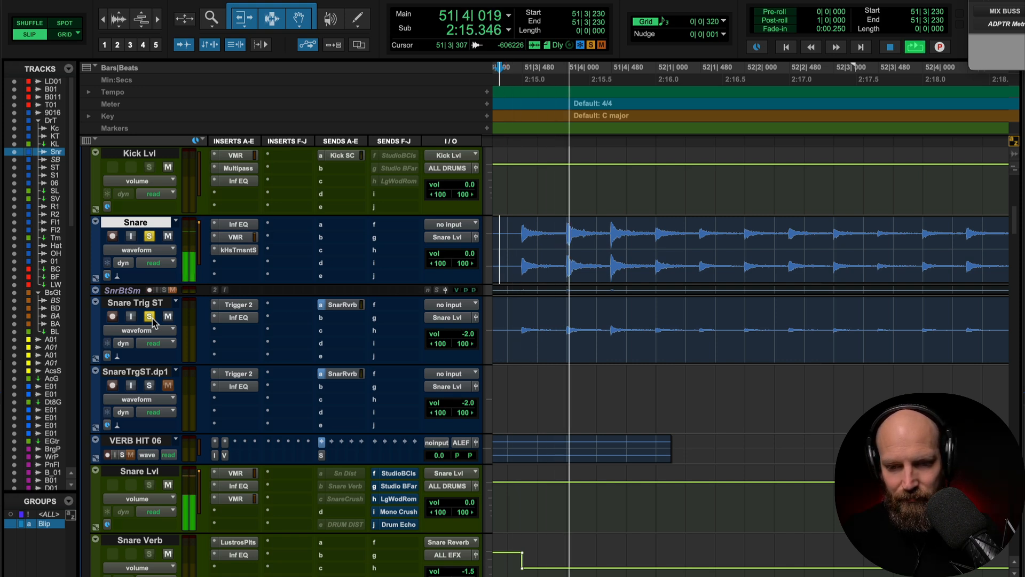
key("space")
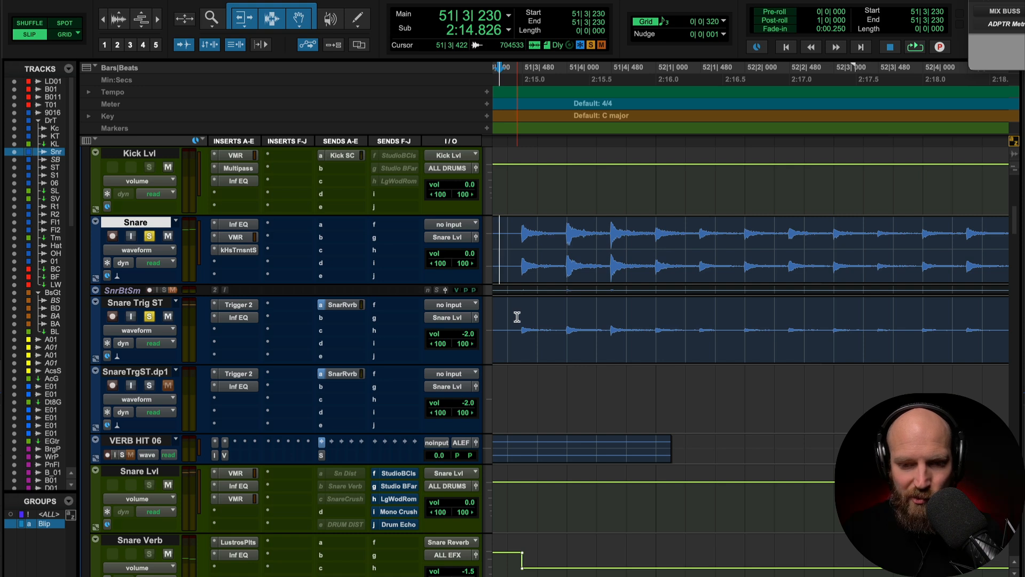
key("space")
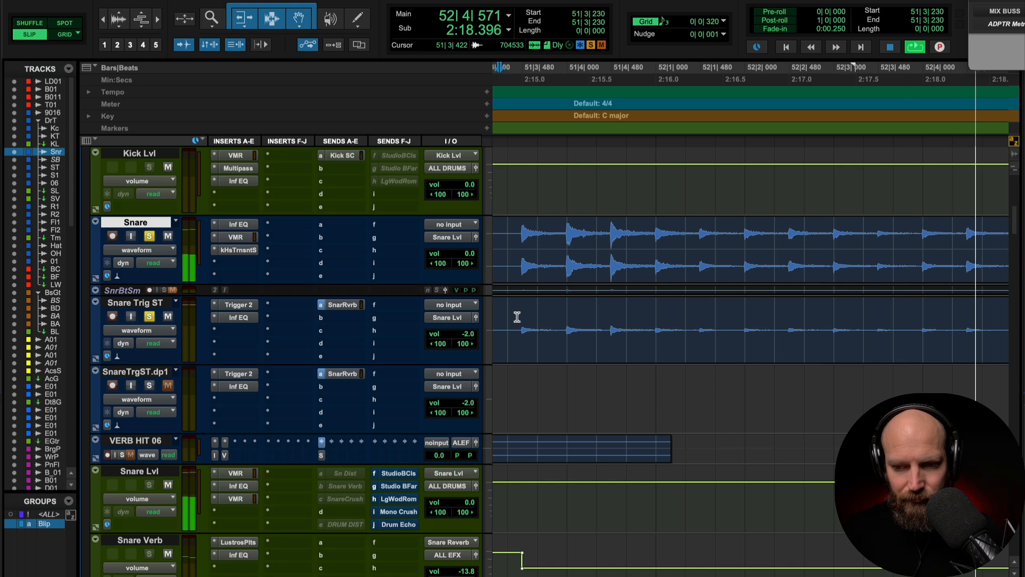
key("space")
Clear the solos on Snare and Snare Trig ST and play the passage with all unmuted tracks.
left_click(151, 236)
key("space")
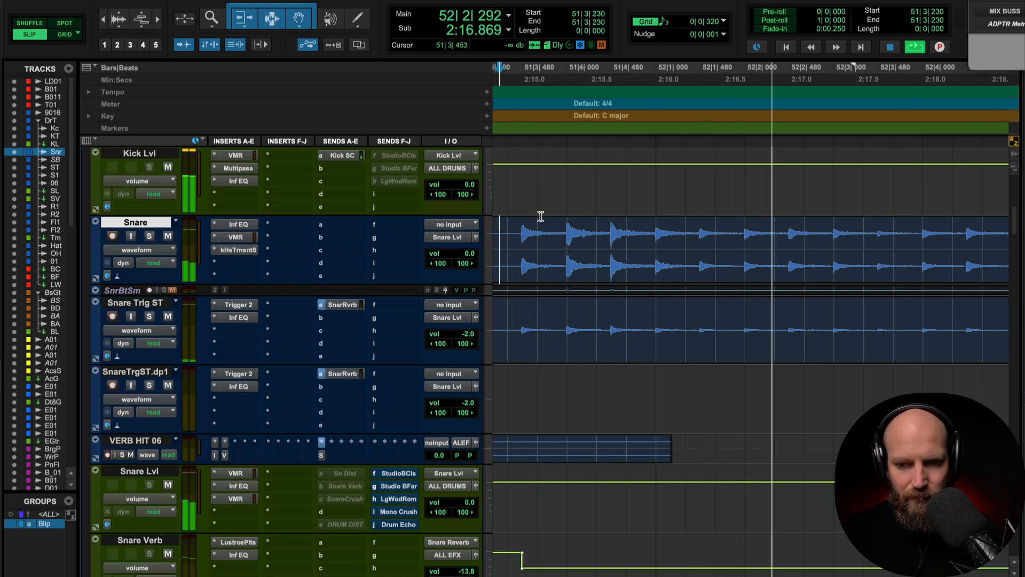
key("space")
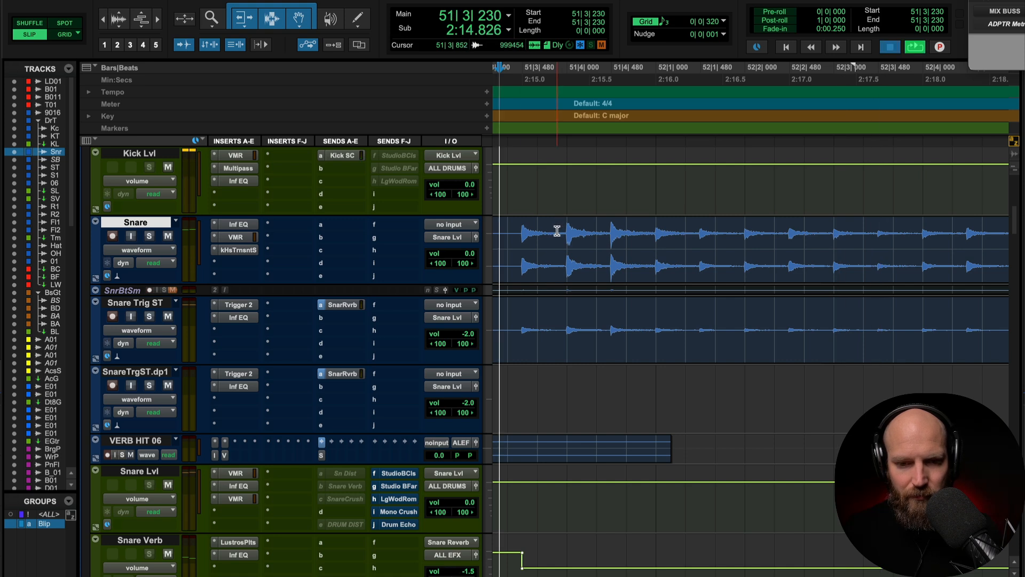
Play the snare passage from 51|3|230 twice with all unmuted tracks.
key("space")
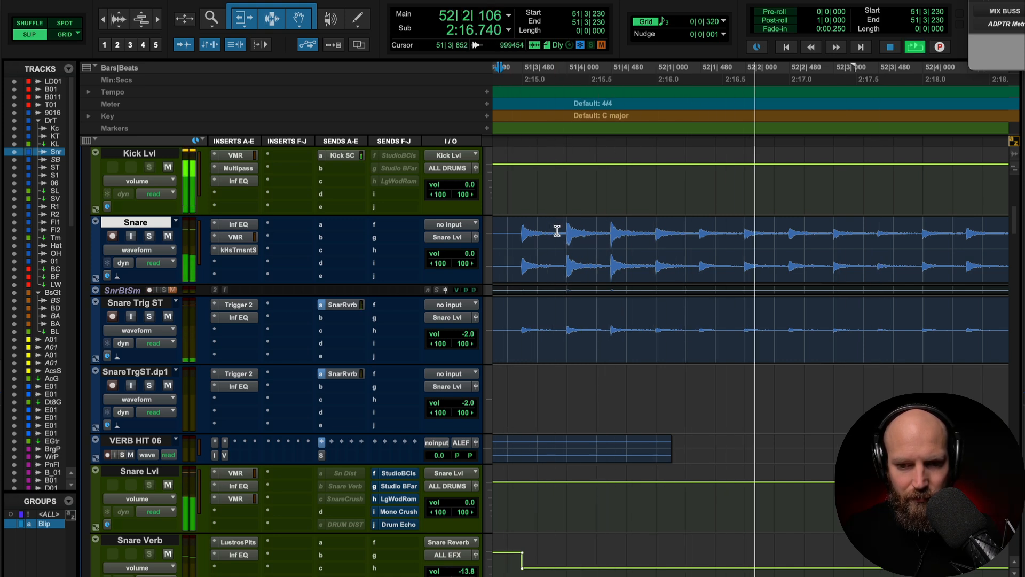
key("space")
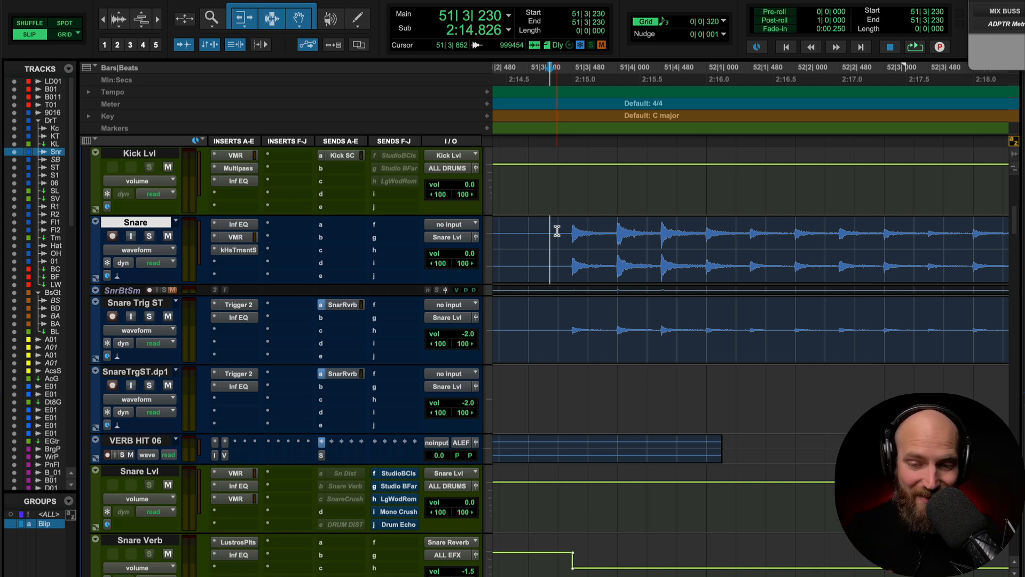
scroll(557, 230, "right", 1)
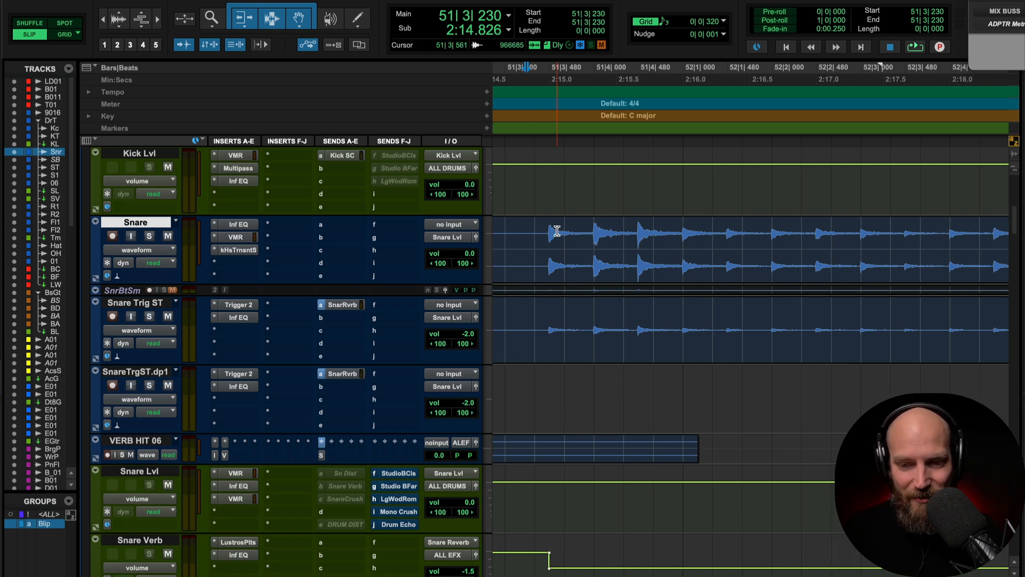
key("space")
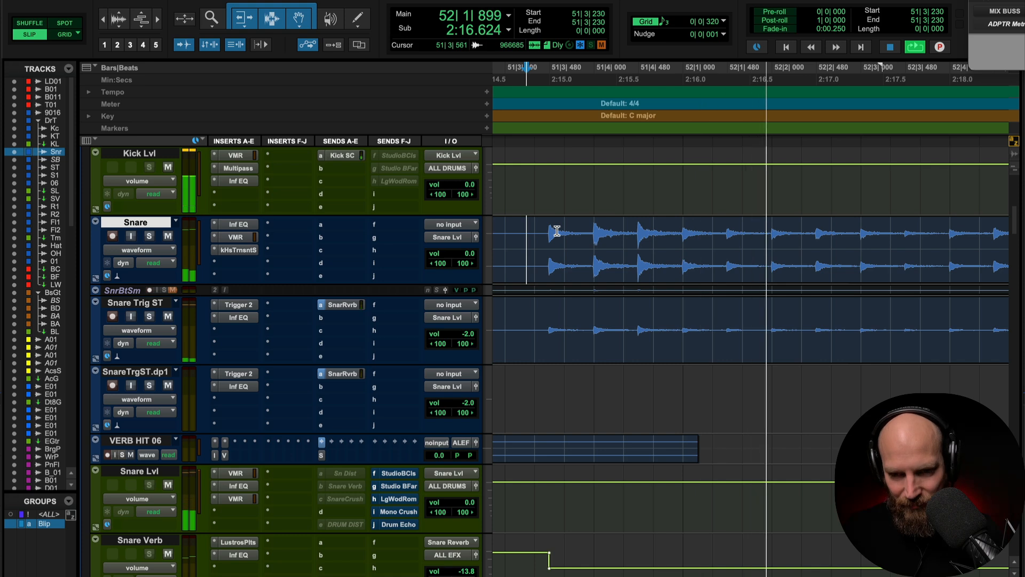
key("space")
Highlight the first two Snare Trig ST hits, then place the cursor at 51|3|154 and play the passage.
left_click(543, 312)
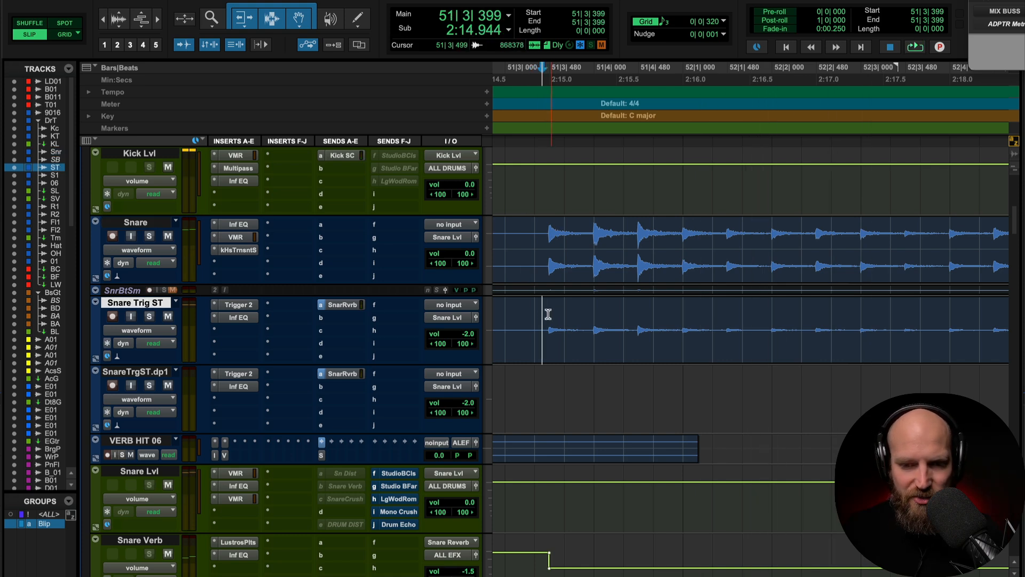
left_click_drag(543, 315, 616, 315)
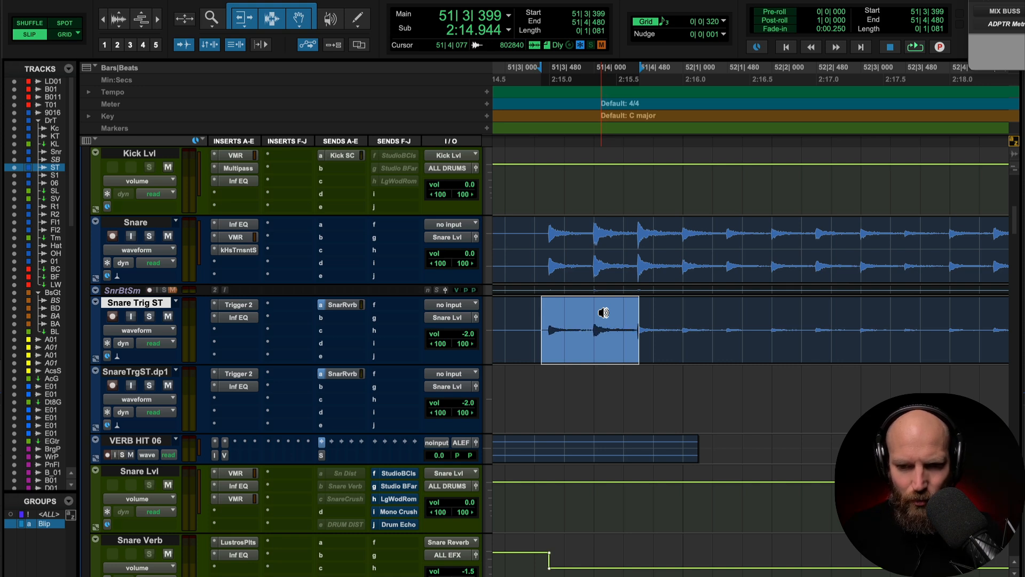
left_click(520, 313)
key("space")
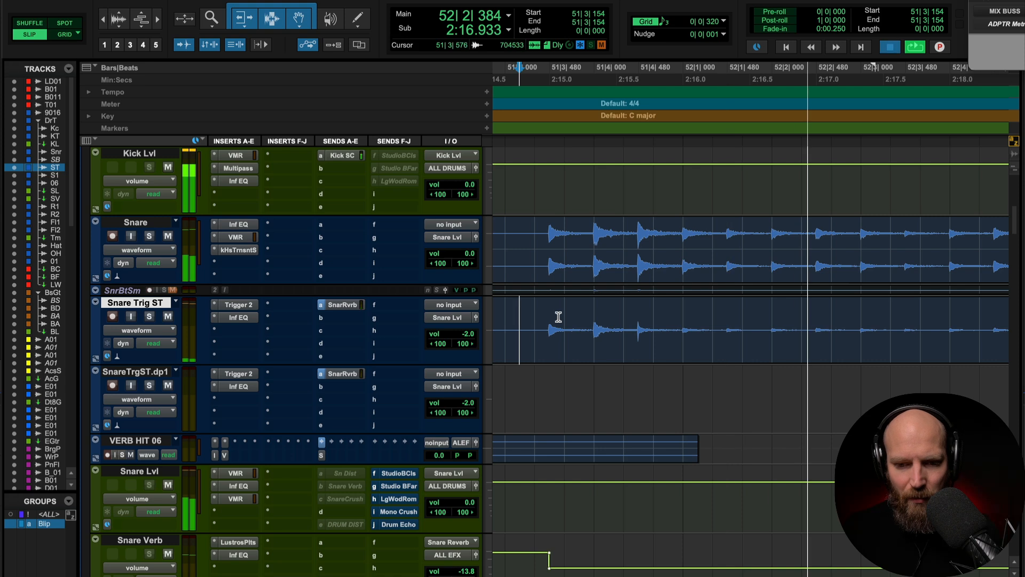
key("space")
Display Snare Trig ST's volume automation, add breakpoints around the opening hits and lower the first one to create an upward volume ramp.
key("ctrl+minus")
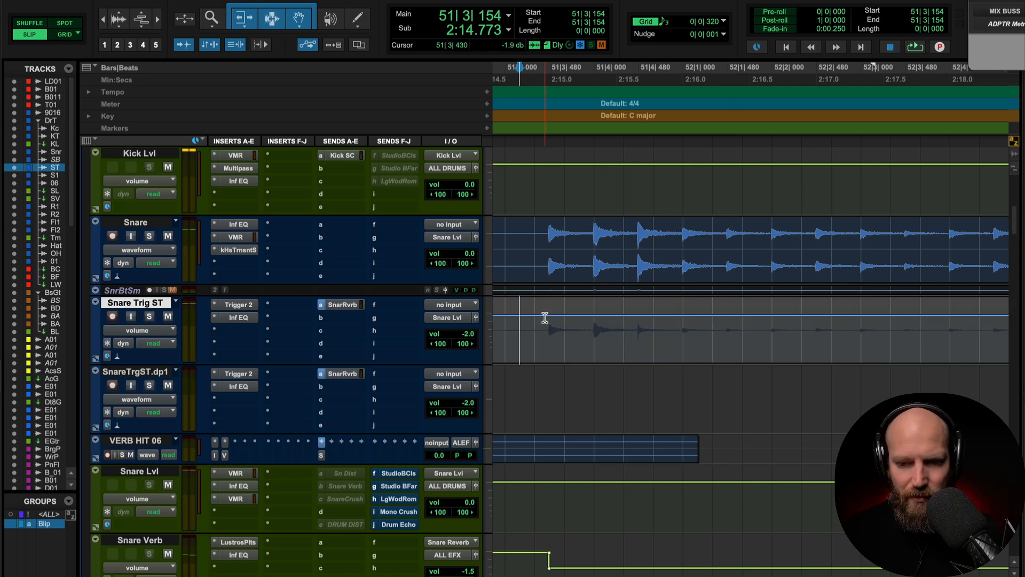
left_click(545, 316)
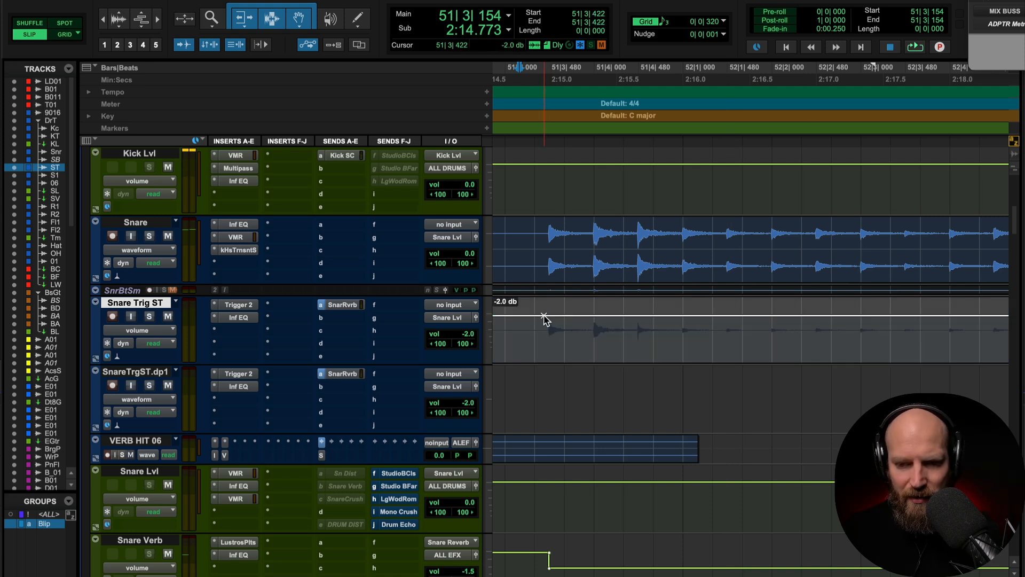
left_click(681, 315)
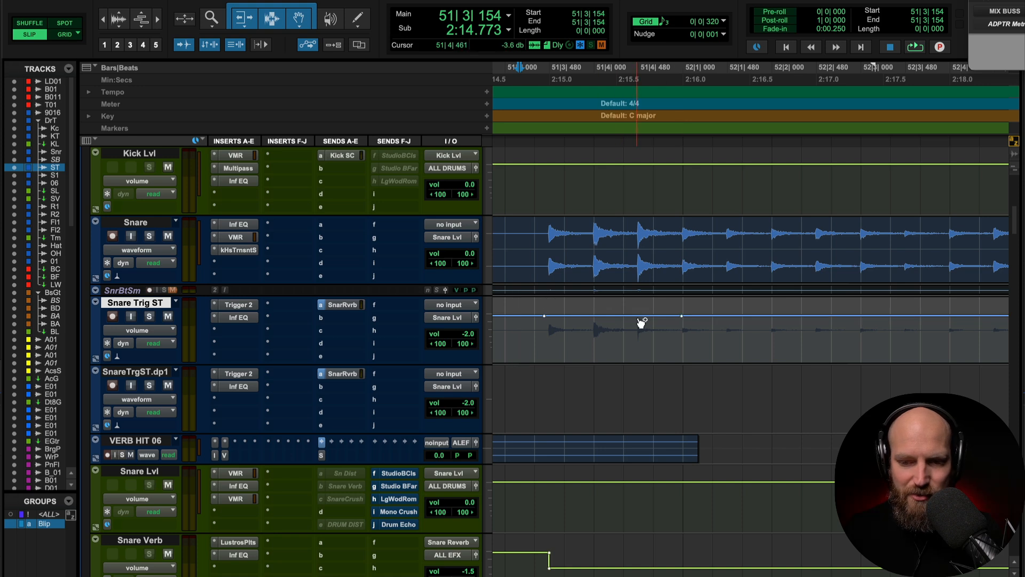
left_click(569, 315)
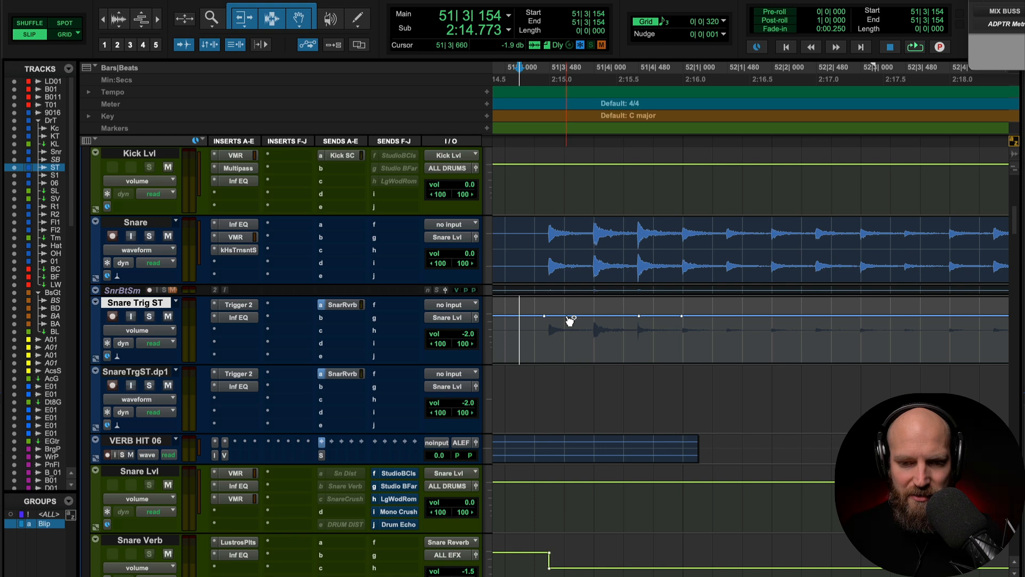
left_click_drag(571, 320, 544, 322)
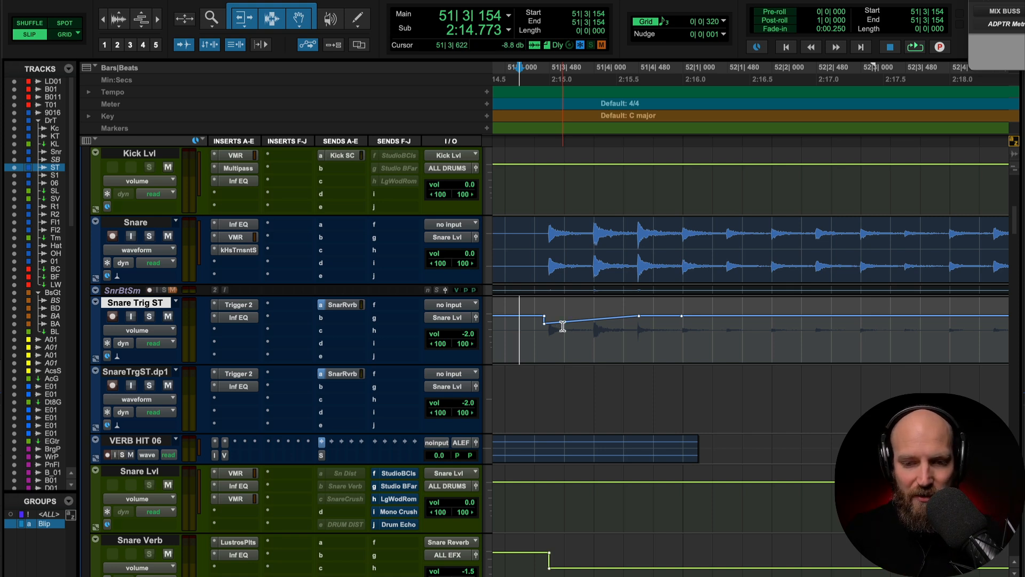
Play the ramped hits and lower the ramp's start breakpoint at 51|3|422 to about -12.3 dB.
key("space")
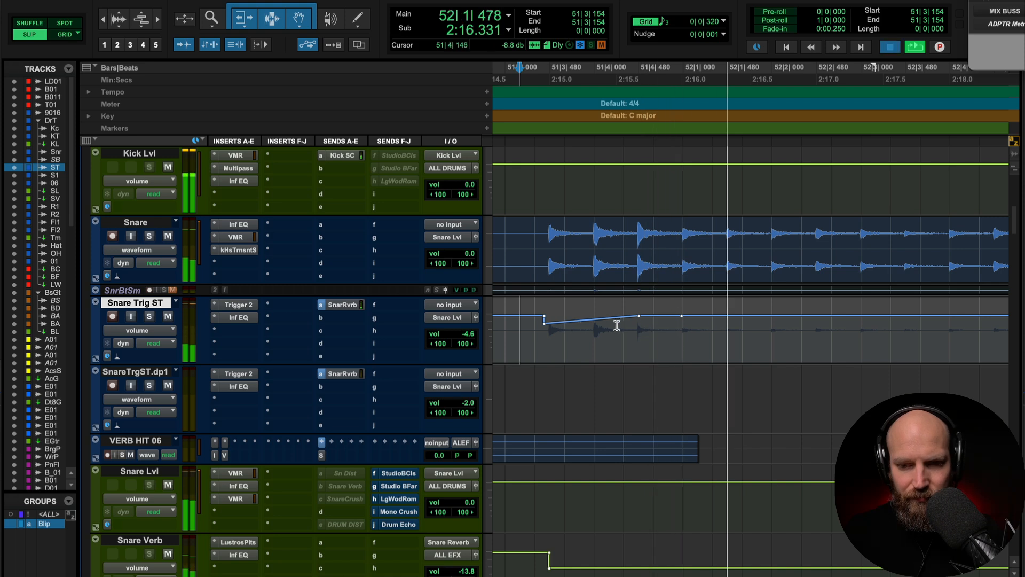
key("space")
left_click(544, 322)
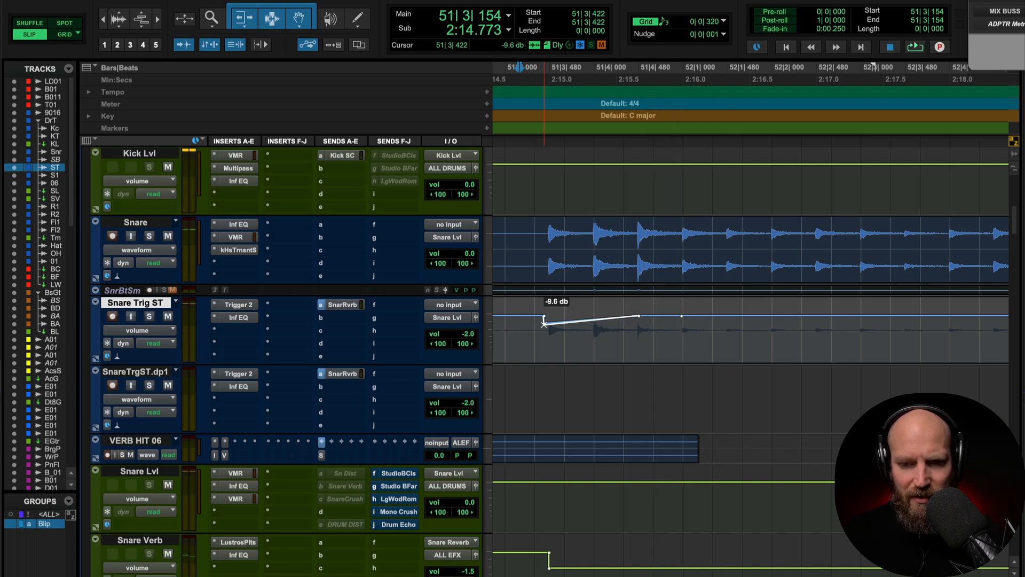
left_click_drag(545, 323, 544, 328)
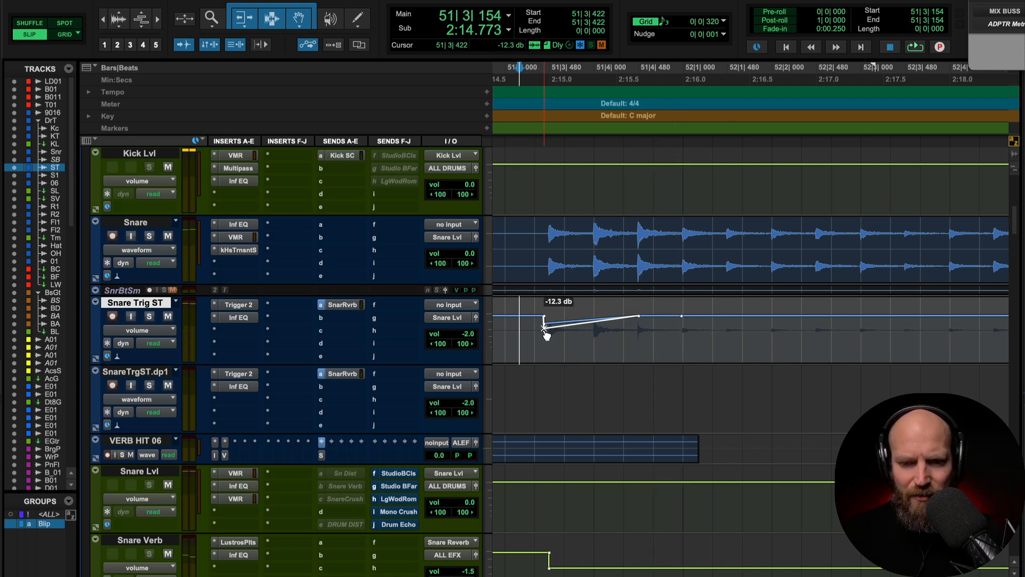
Raise the ramp's end breakpoint at 51|4|461 slightly above the surrounding volume line and play the passage.
left_click(637, 315)
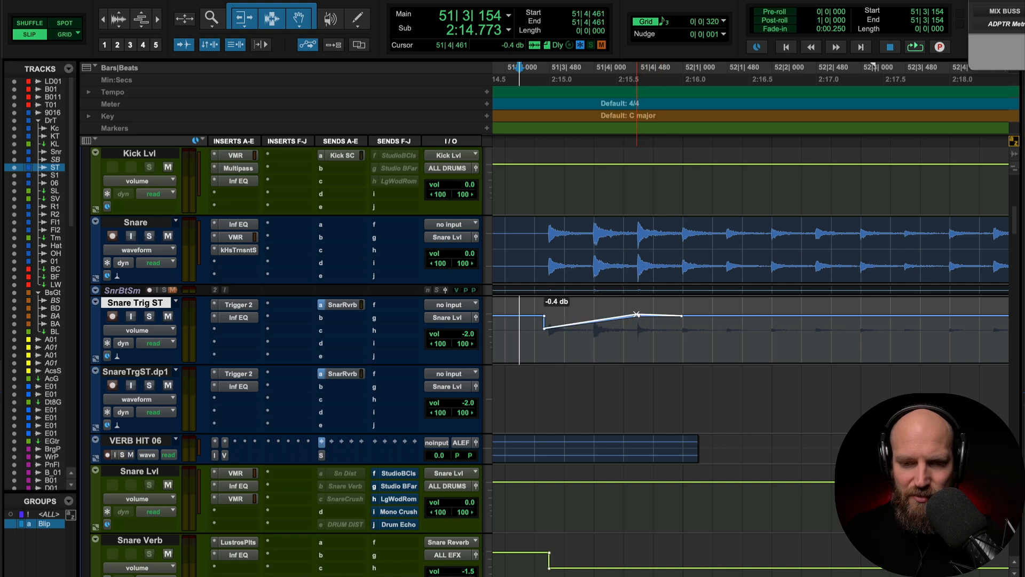
left_click_drag(637, 314, 637, 313)
key("space")
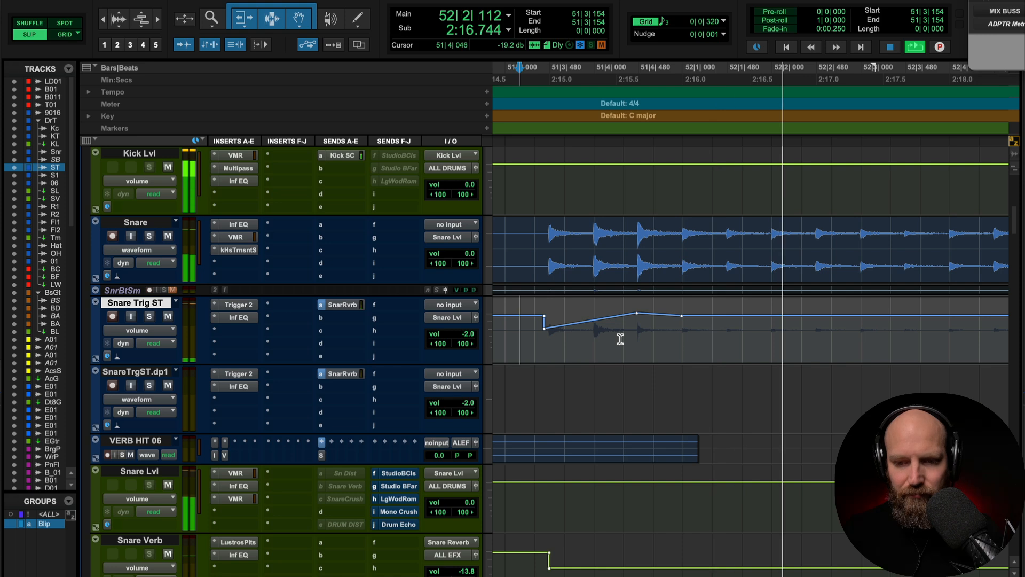
key("space")
Place the cursor at 51|4|776 on Snare Trig ST and switch the track back to waveform view.
scroll(701, 338, "right", 2)
key("r")
scroll(700, 338, "right", 2)
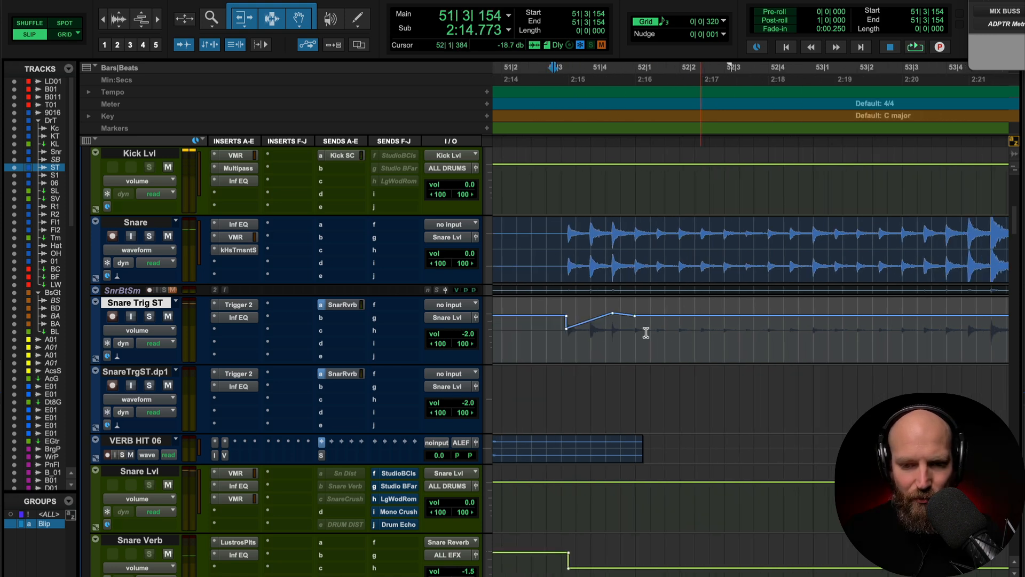
scroll(630, 331, "right", 1)
left_click(600, 334)
key("ctrl+minus")
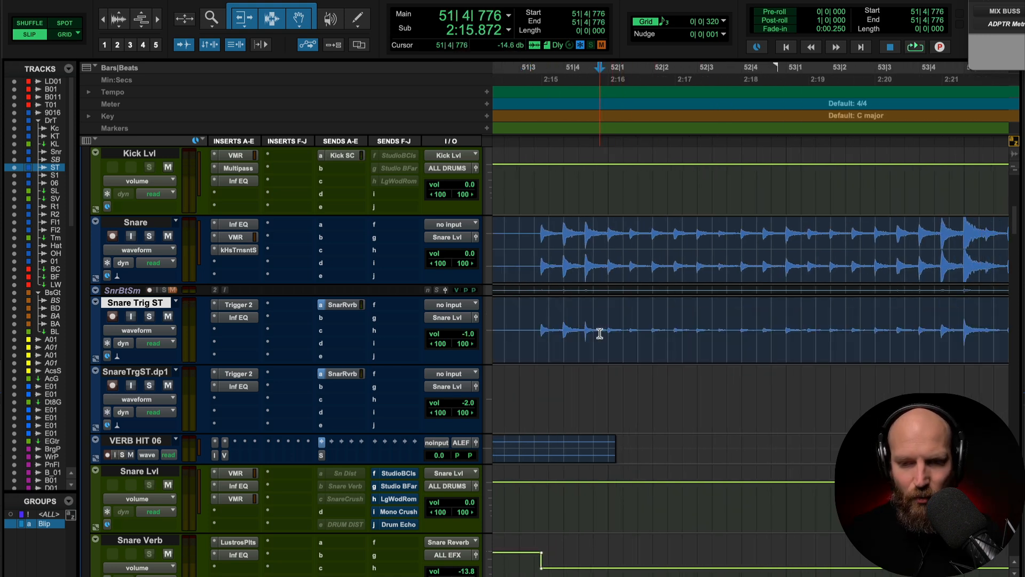
Play the mix from 53|3|415 on Snare Trig ST to hear the quiet notes leading into the louder hits.
key("Tab")
scroll(825, 324, "right", 2)
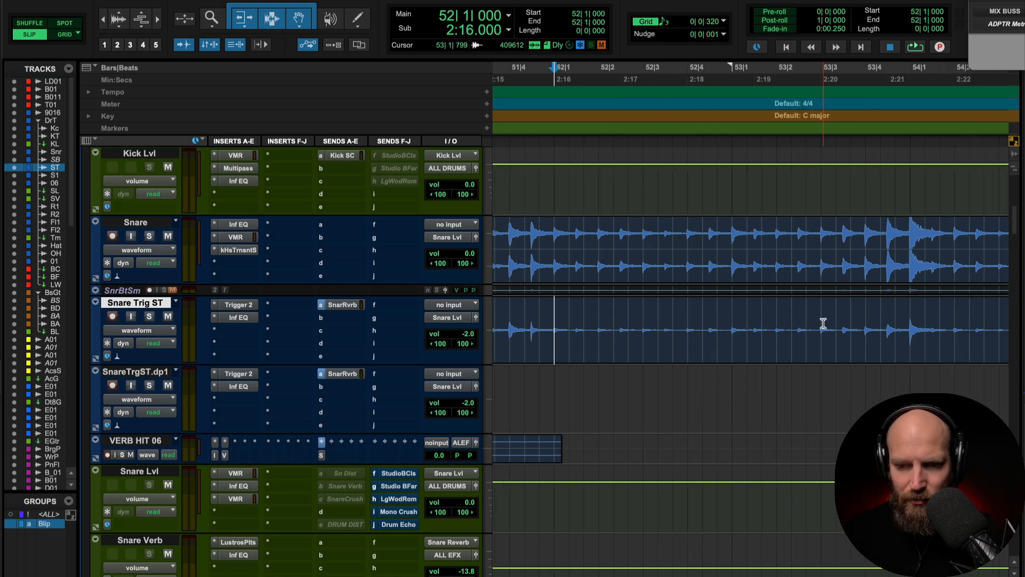
left_click(841, 322)
key("space")
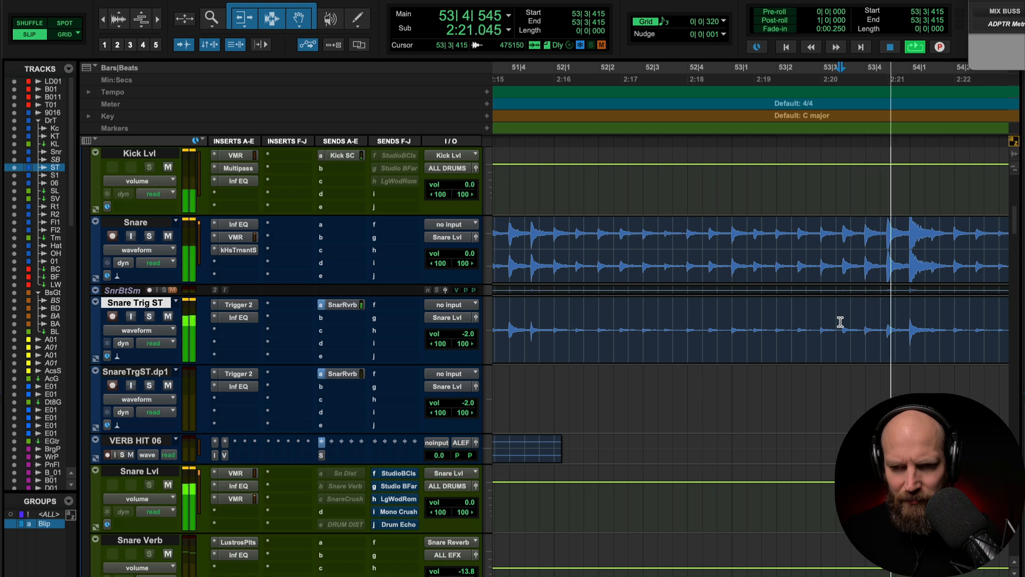
key("space")
Move the quiet Snare Trig ST section between 51|4|899 and 53|4|000 down to the SnareTrgST.dp1 track at the same position.
left_click(807, 322)
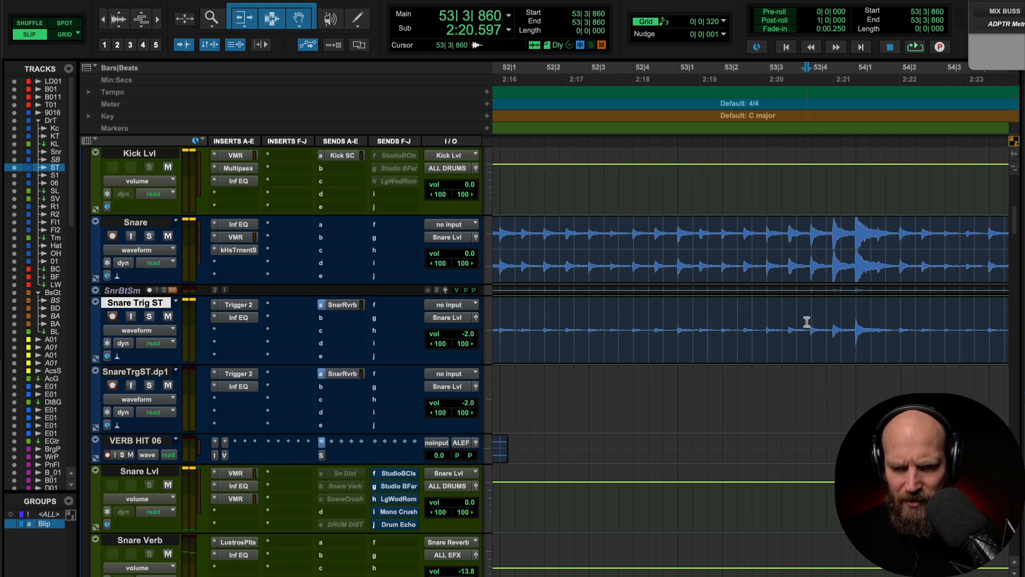
key("Tab")
scroll(694, 325, "left", 5)
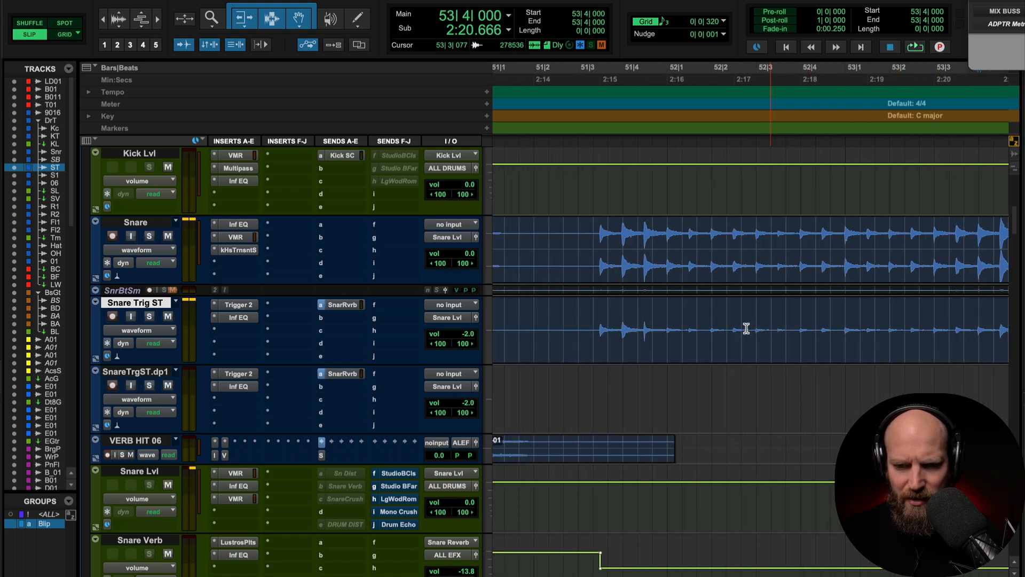
left_click(664, 321, "shift")
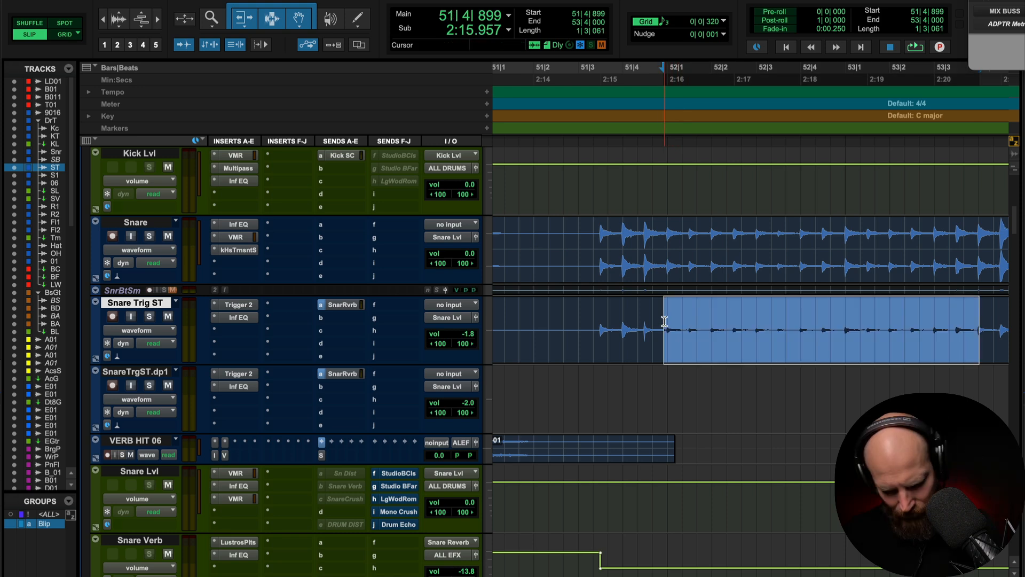
key("x")
key("semicolon")
key("v")
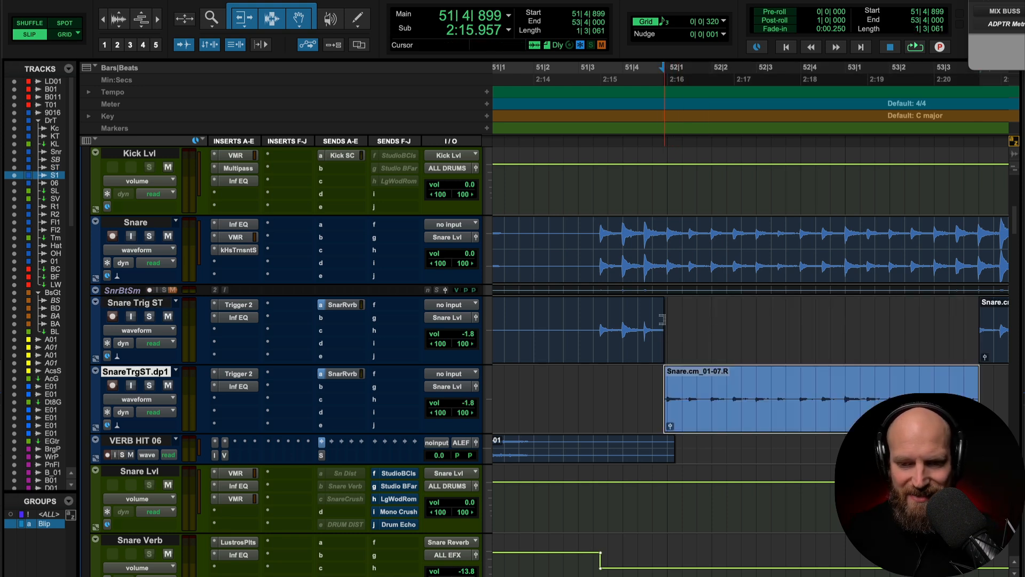
Audition the next Snare Trig ST section from 54|1|399 and from 53|4|837 to find where the quiet notes begin.
scroll(662, 320, "up", 3)
scroll(663, 320, "right", 10)
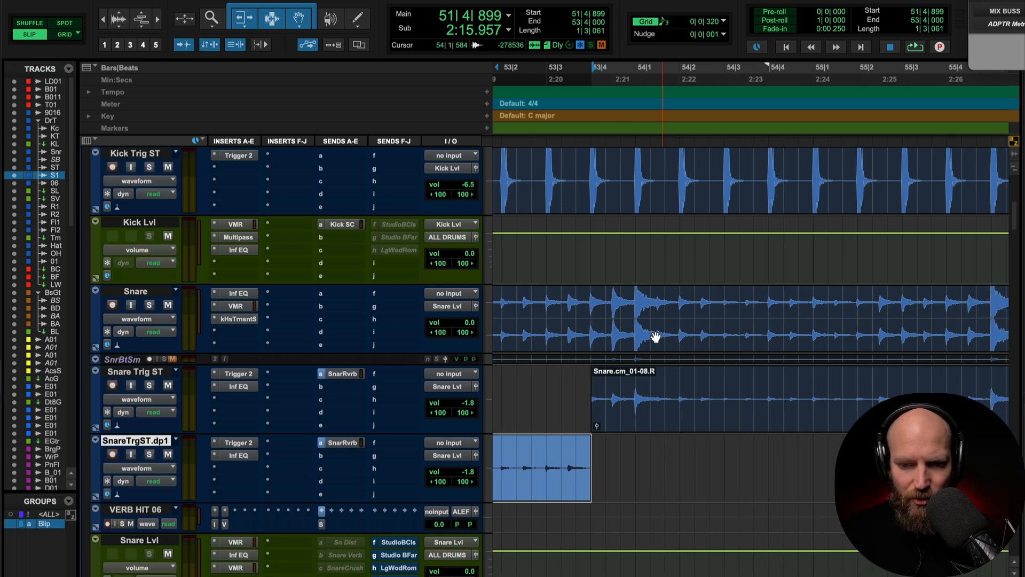
left_click(571, 387)
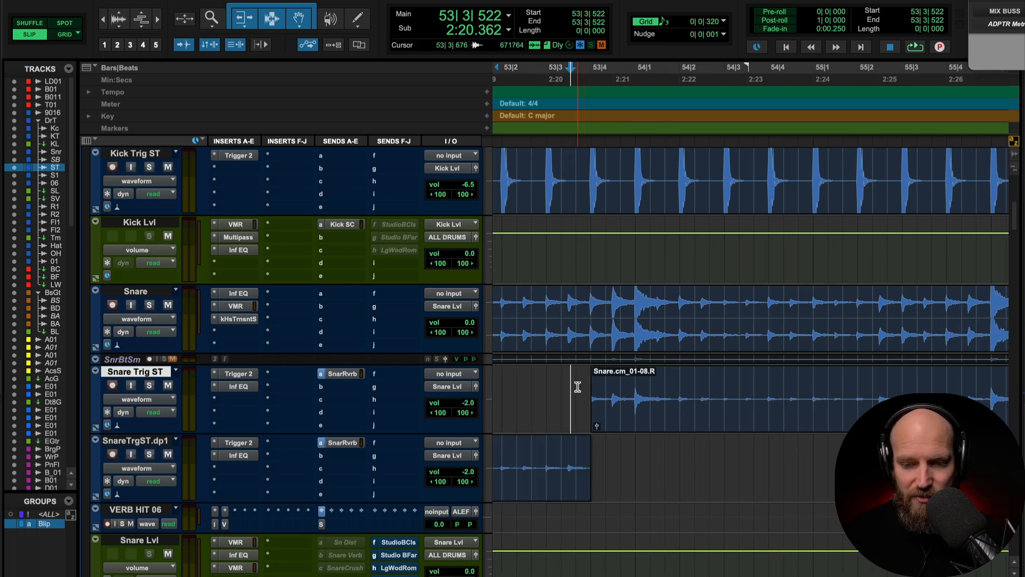
scroll(577, 386, "right", 2)
left_click(583, 387)
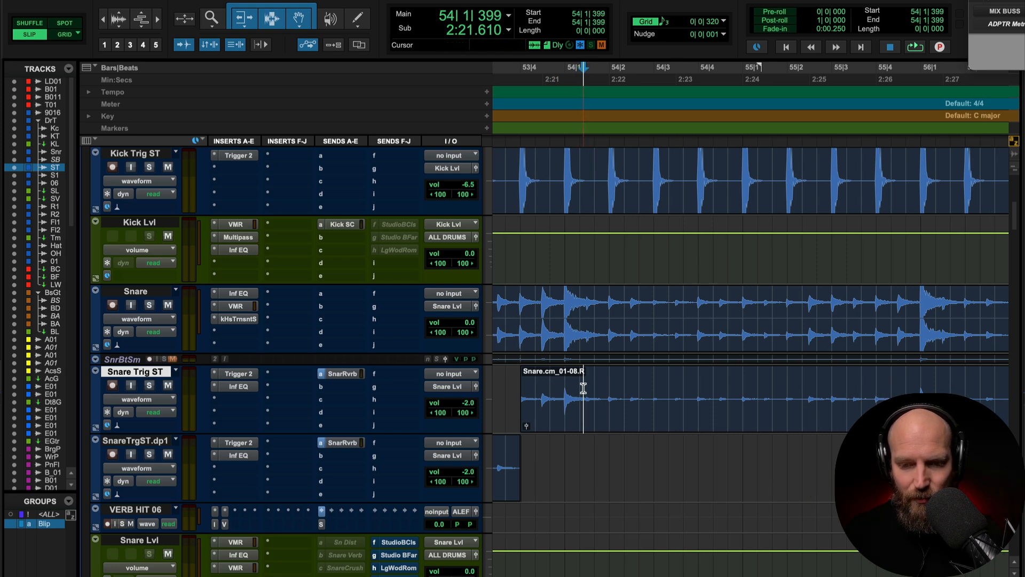
key("space")
key("space")
left_click(560, 392)
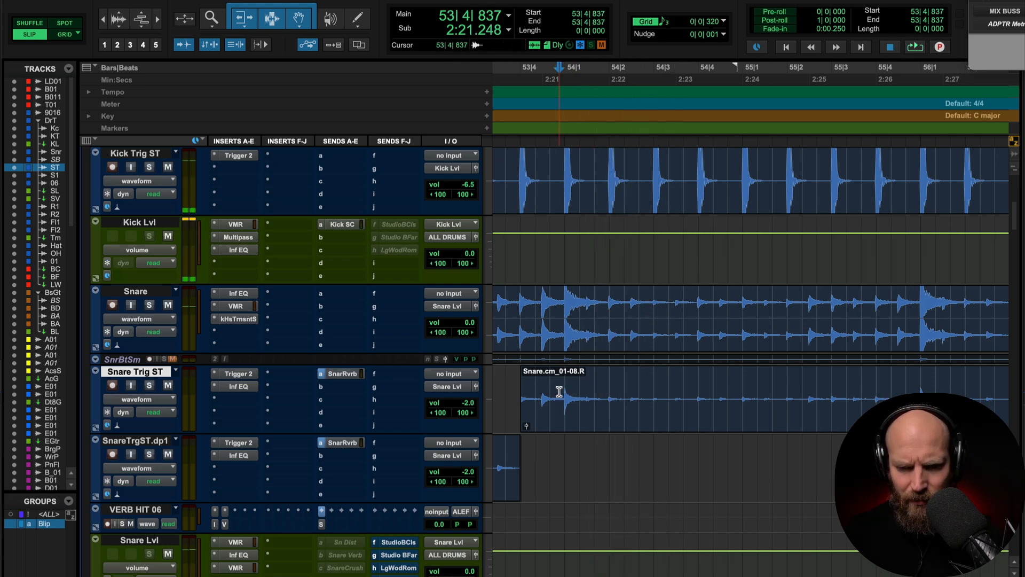
key("space")
key("space")
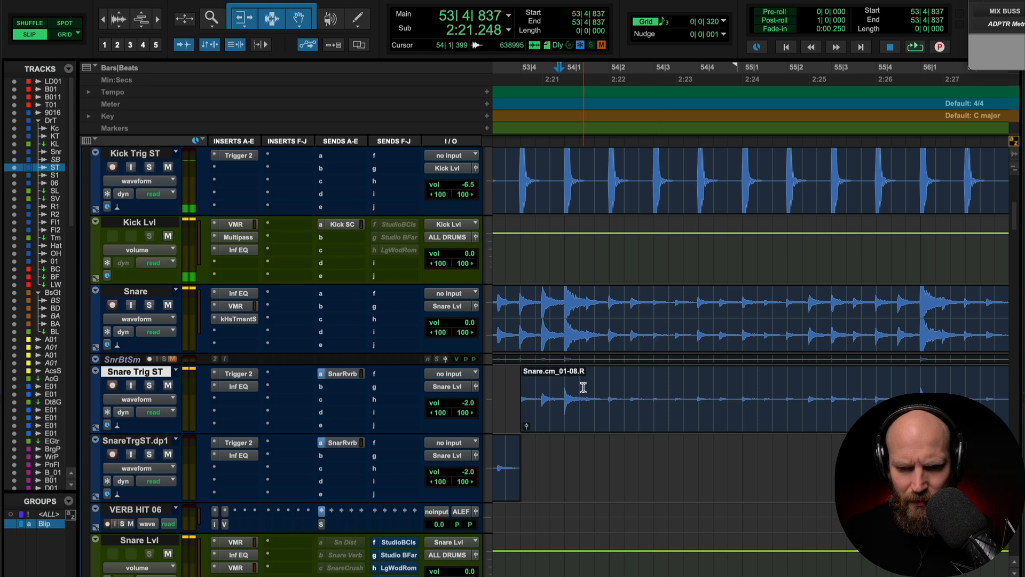
Move the quiet Snare Trig ST section between 54|1|482 and 55|4|000 to SnareTrgST.dp1, undoing a deletion of the moved clip.
left_click_drag(583, 387, 870, 391)
key("Tab")
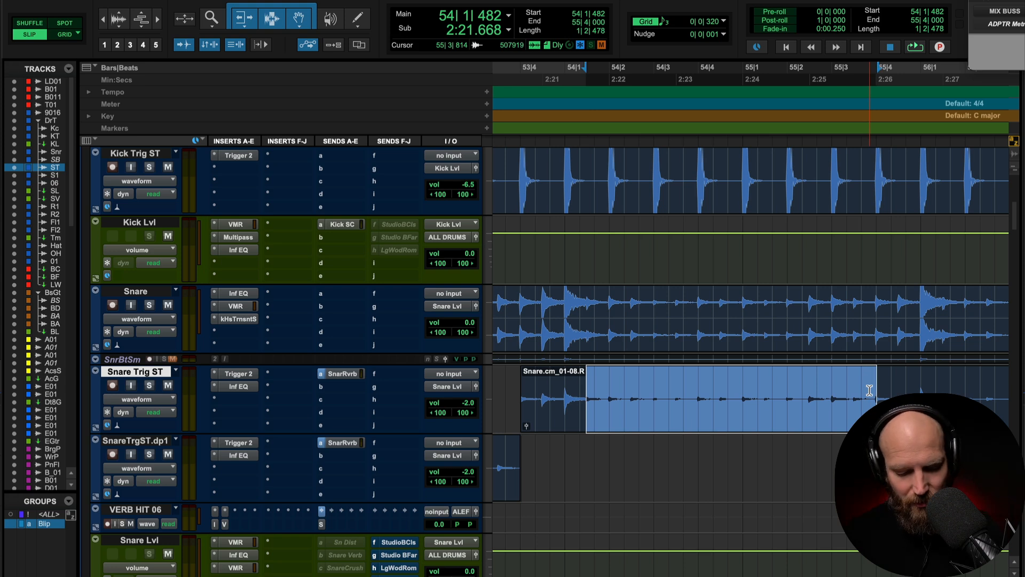
key("Delete")
key("semicolon")
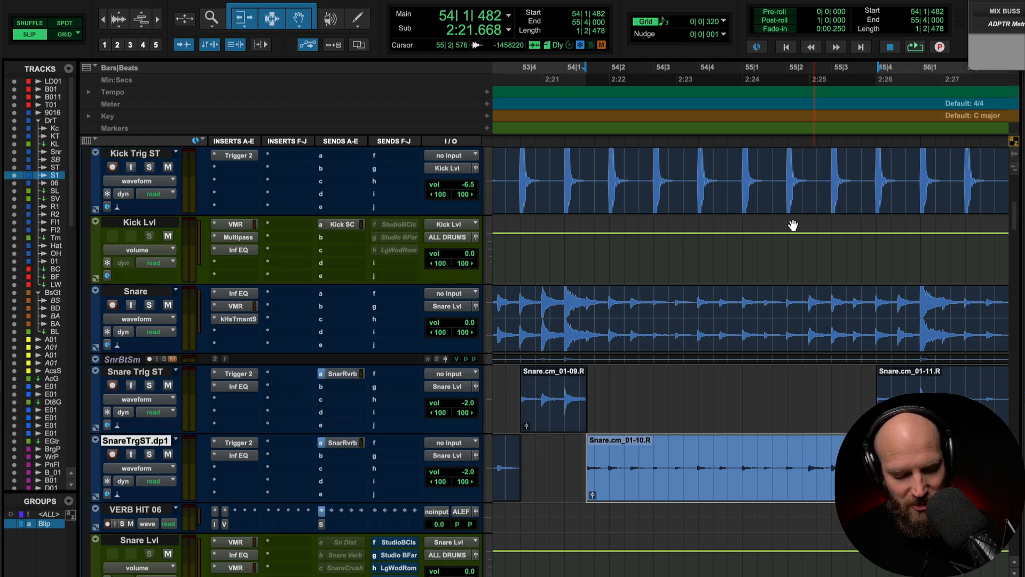
key("Delete")
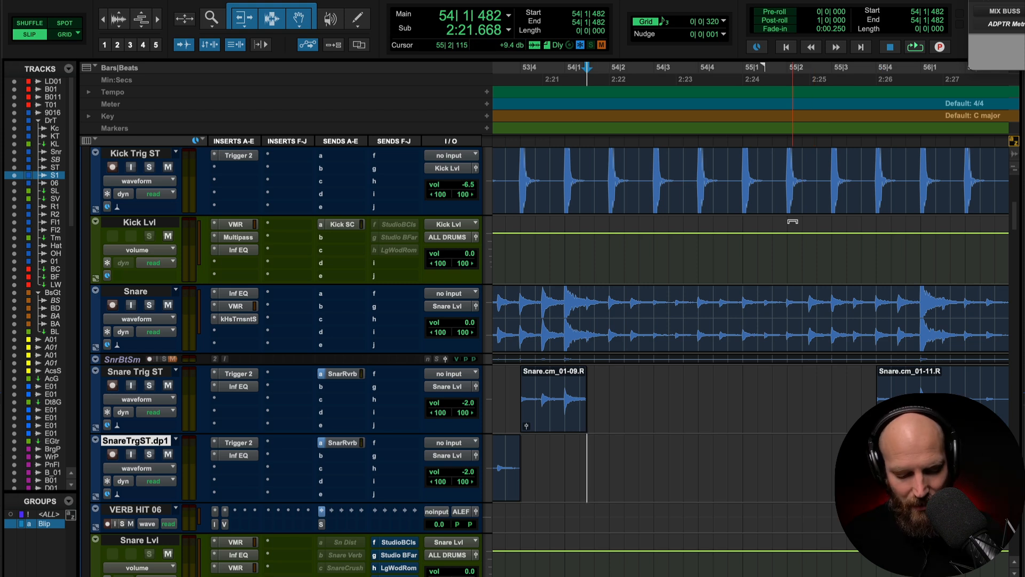
key("ctrl+z")
Play Snare Trig ST from 55|4|000 to hear where the next quiet notes begin.
key("Tab")
key("p")
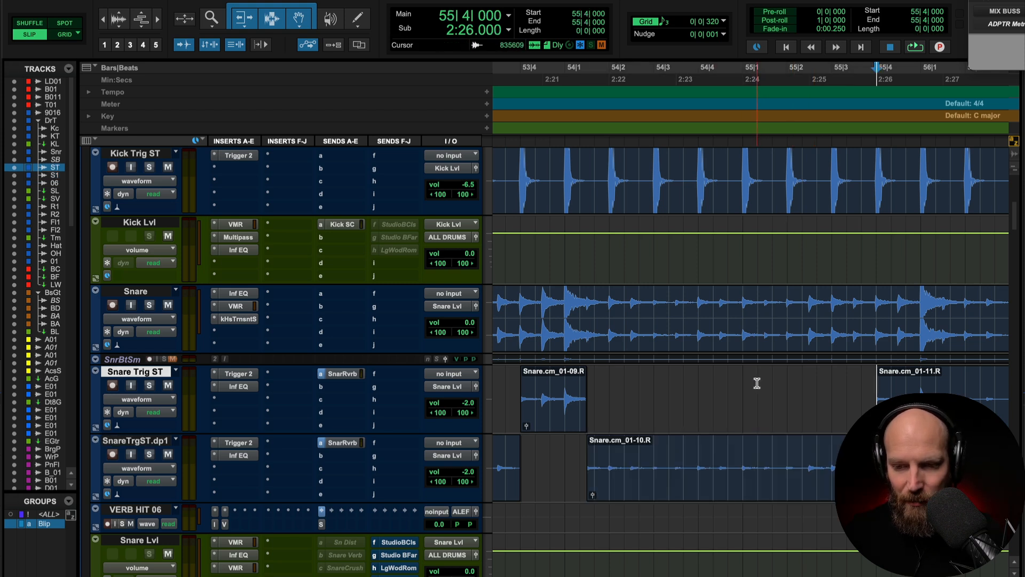
scroll(757, 383, "right", 4)
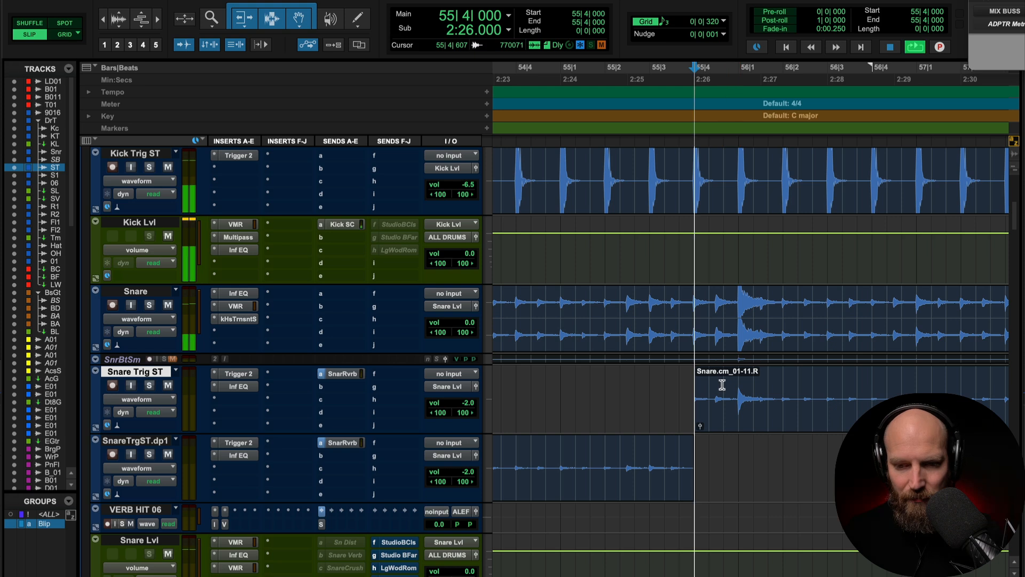
key("space")
key("space")
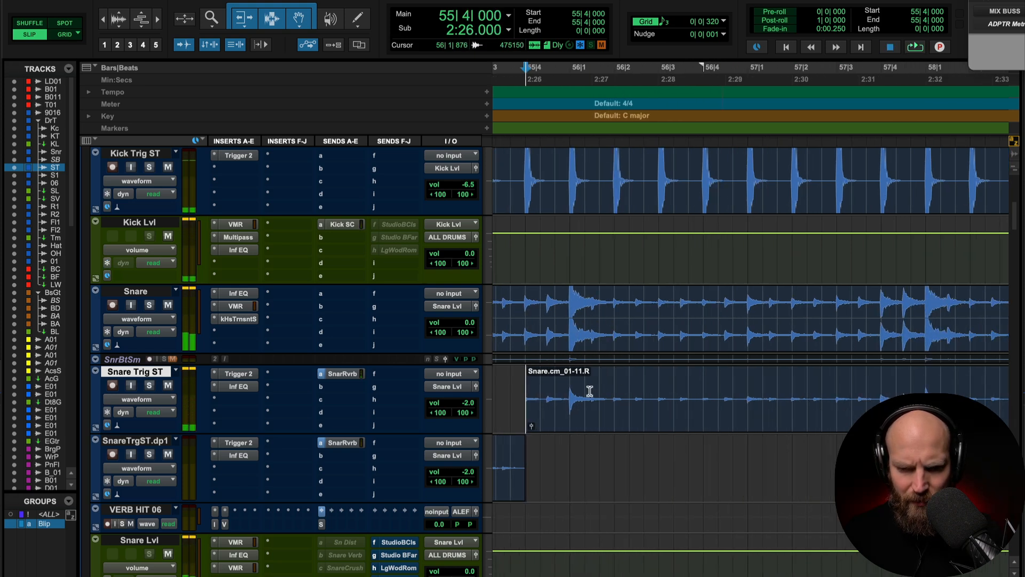
Move the quiet Snare Trig ST section between 56|1|480 and 57|4|000 to SnareTrgST.dp1 at the same position.
left_click(882, 390, "shift")
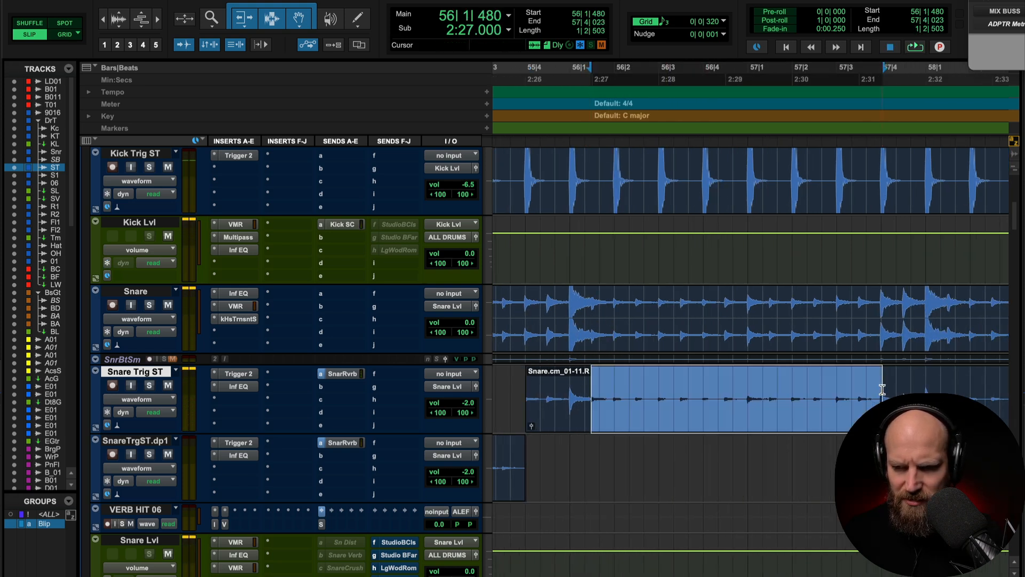
key("ctrl+x")
key("semicolon")
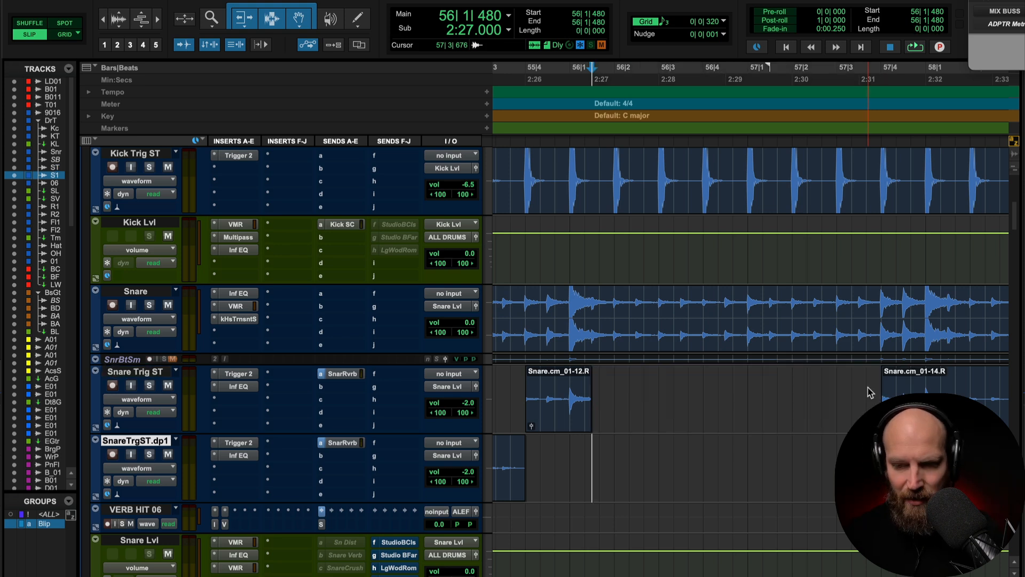
key("ctrl+v")
Audition Snare Trig ST twice from 59|3|415 to find where the following quiet section ends.
scroll(833, 390, "right", 2)
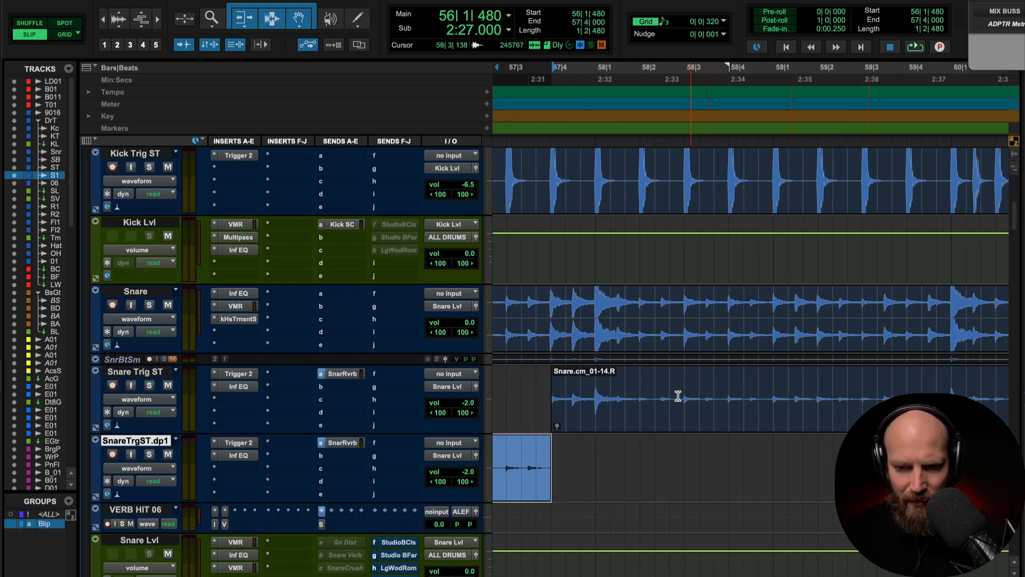
left_click(616, 391)
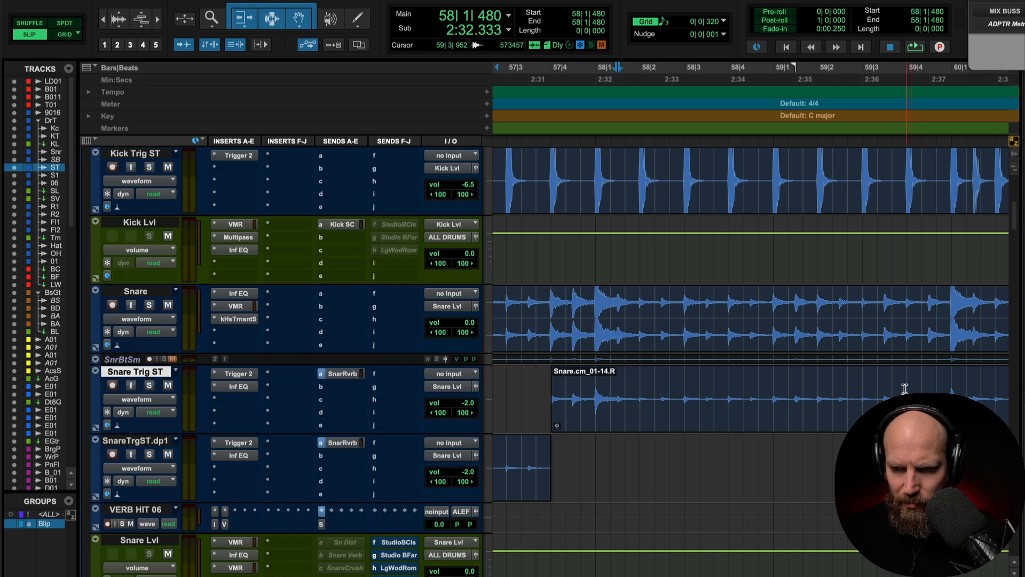
key("space")
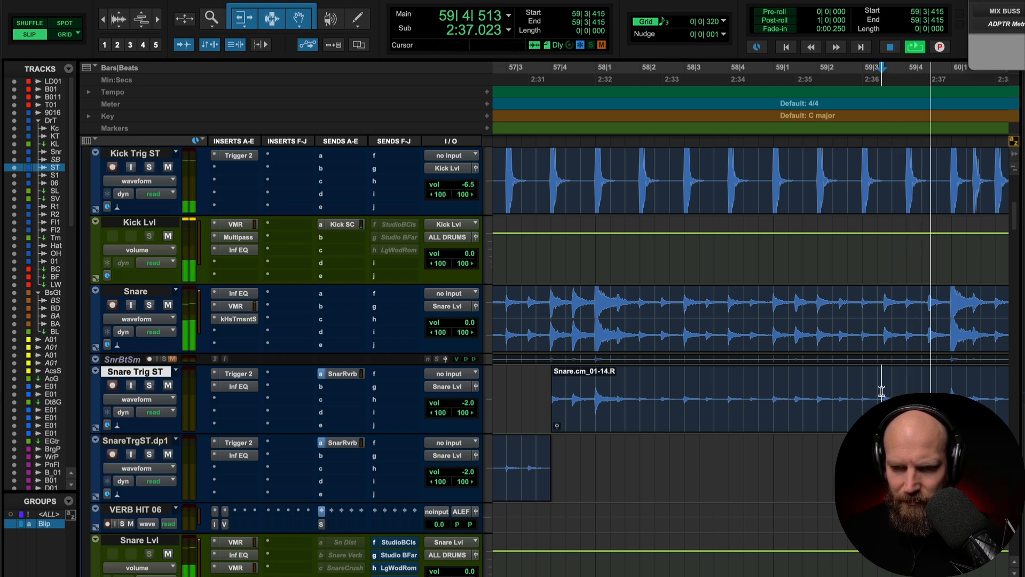
key("space")
key("space")
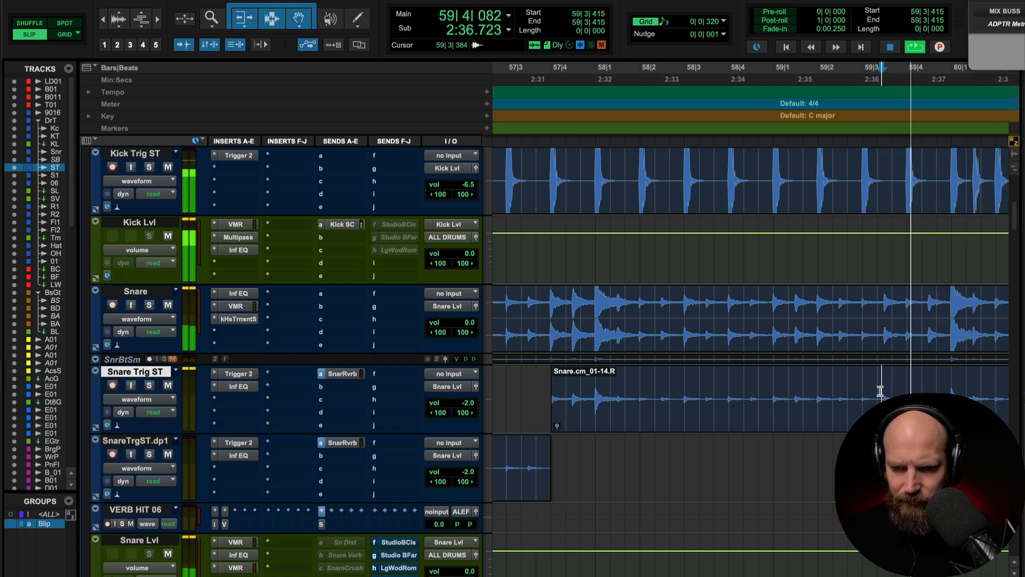
key("space")
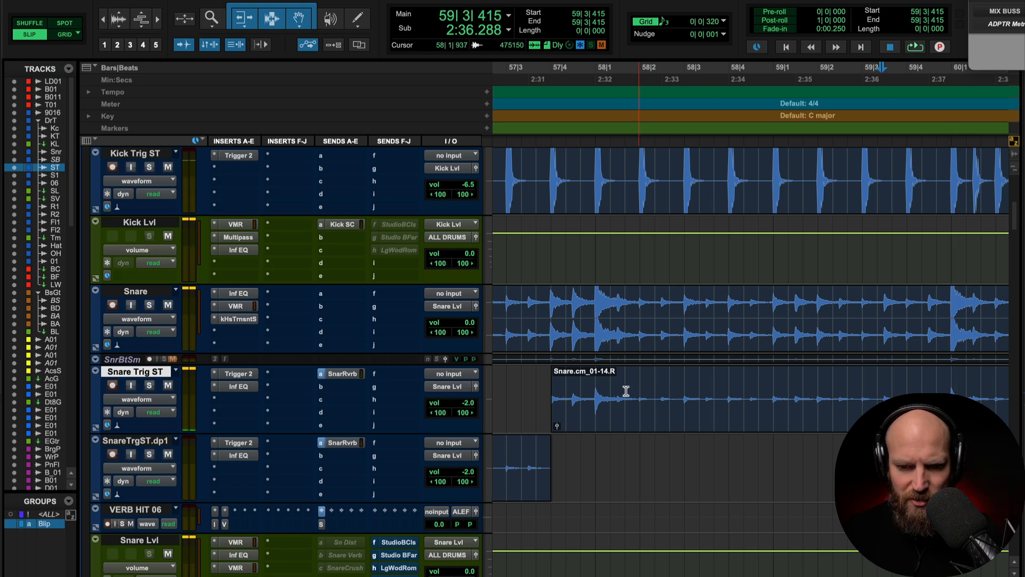
Move the quiet Snare Trig ST section between 58|1|480 and 59|4|480 to SnareTrgST.dp1 at the same position.
left_click(908, 387, "shift")
key("x")
key("semicolon")
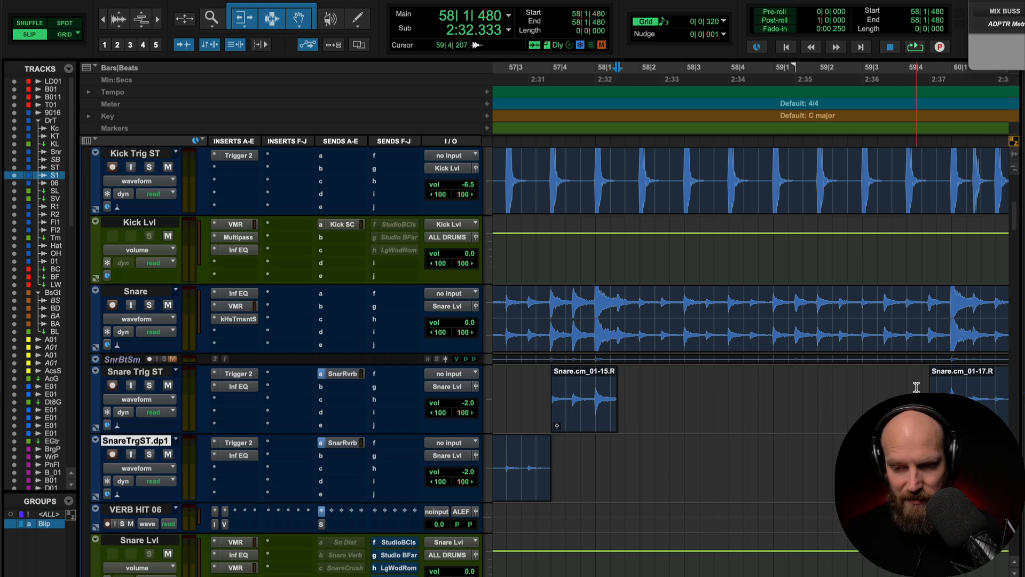
key("v")
Audition Snare Trig ST from 59|4|480 and from 60|3|384 to locate the quiet notes between the louder hits.
scroll(916, 388, "right", 6)
scroll(917, 388, "up", 1)
scroll(916, 387, "down", 2)
scroll(694, 350, "right", 2)
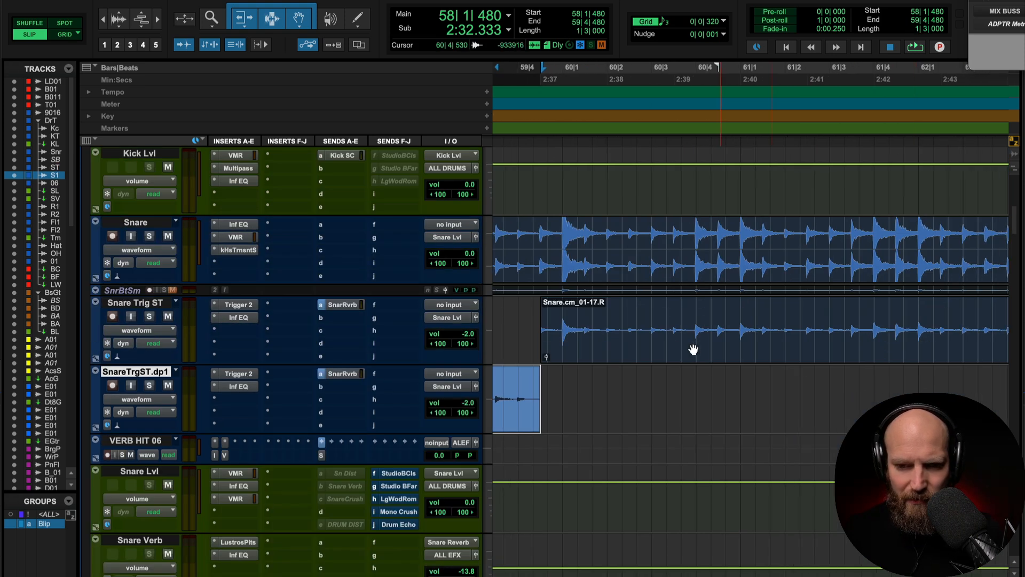
left_click(535, 321)
key("space")
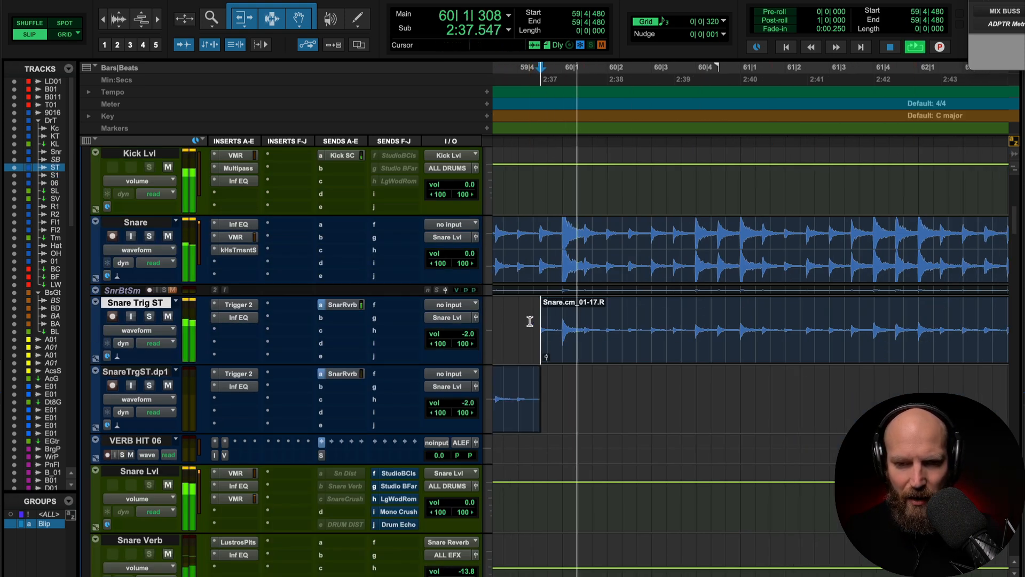
left_click(585, 321)
key("space")
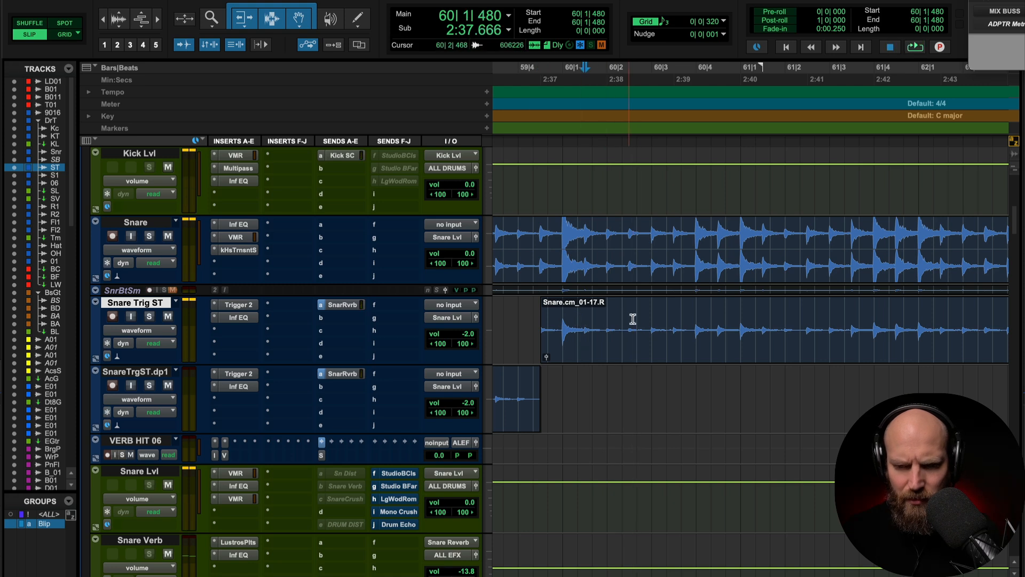
left_click(681, 319, "shift")
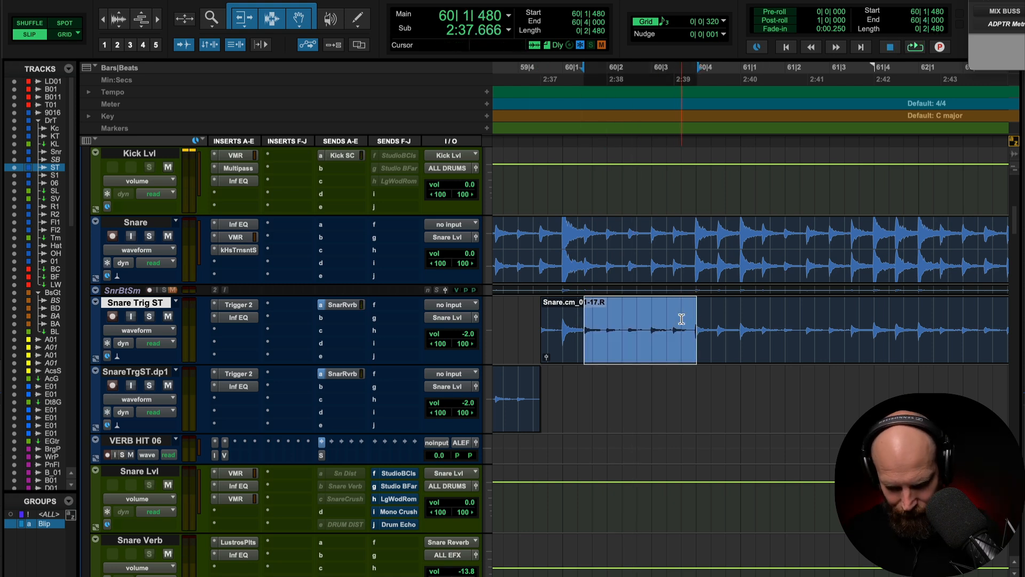
left_click(670, 319)
key("space")
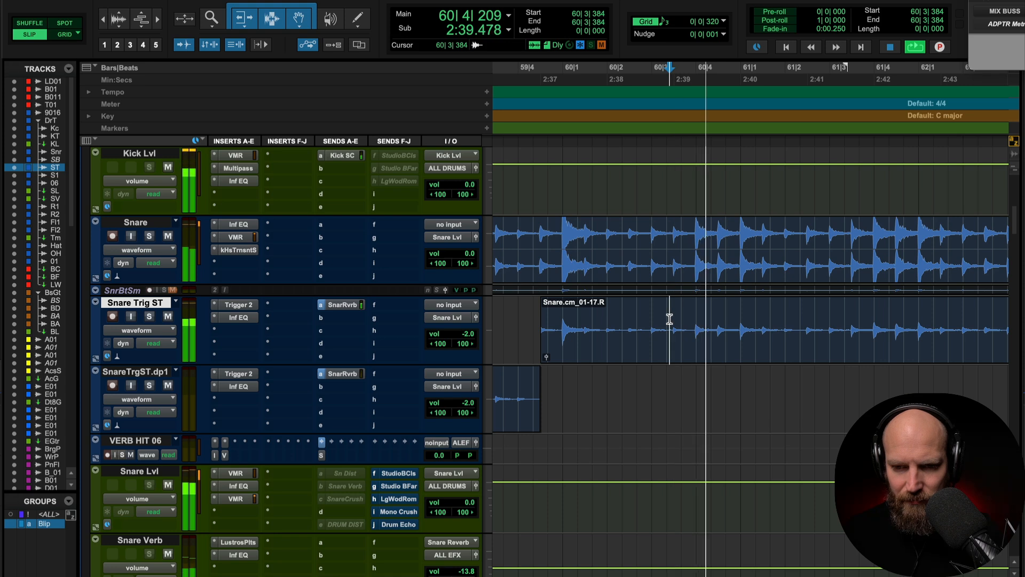
key("space")
Move the quiet Snare Trig ST section between 60|1|480 and 60|4|000 to SnareTrgST.dp1 at the same position.
left_click(574, 322)
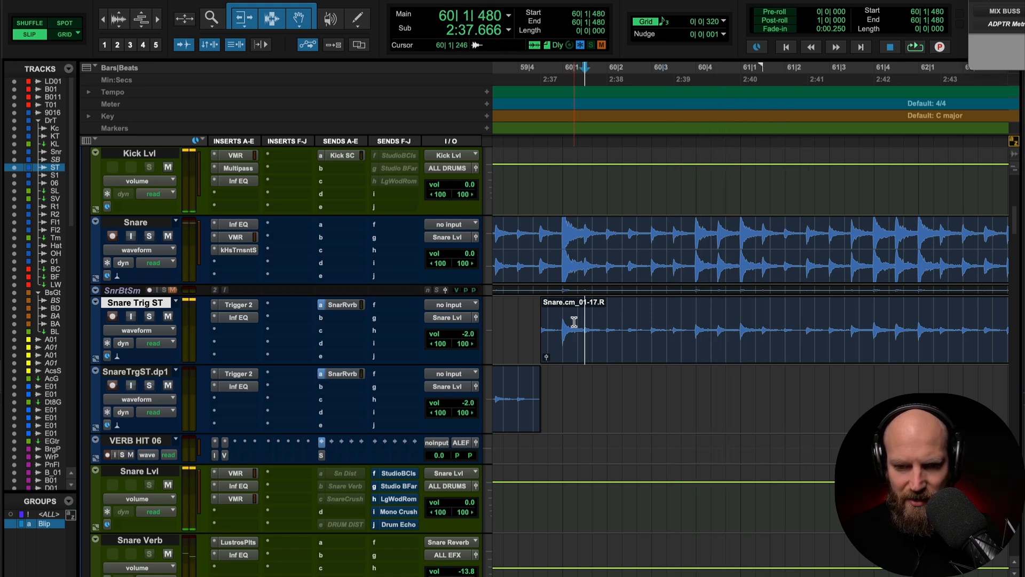
left_click(680, 316, "shift")
key("super+x")
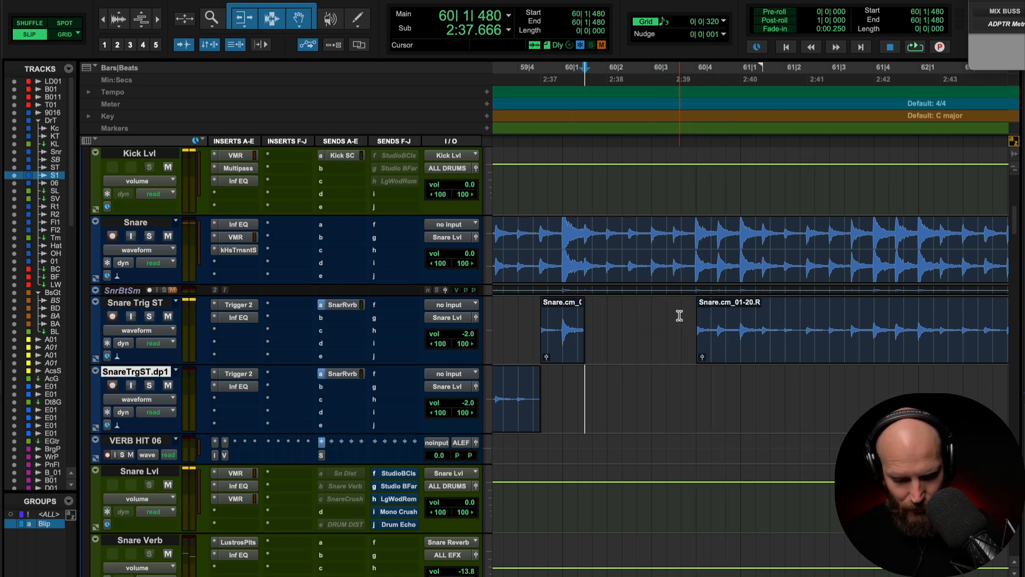
key("semicolon")
key("super+v")
Move the quiet Snare Trig ST section between 61|1|480 and 61|3|480 to SnareTrgST.dp1 at the same position.
left_click(672, 315)
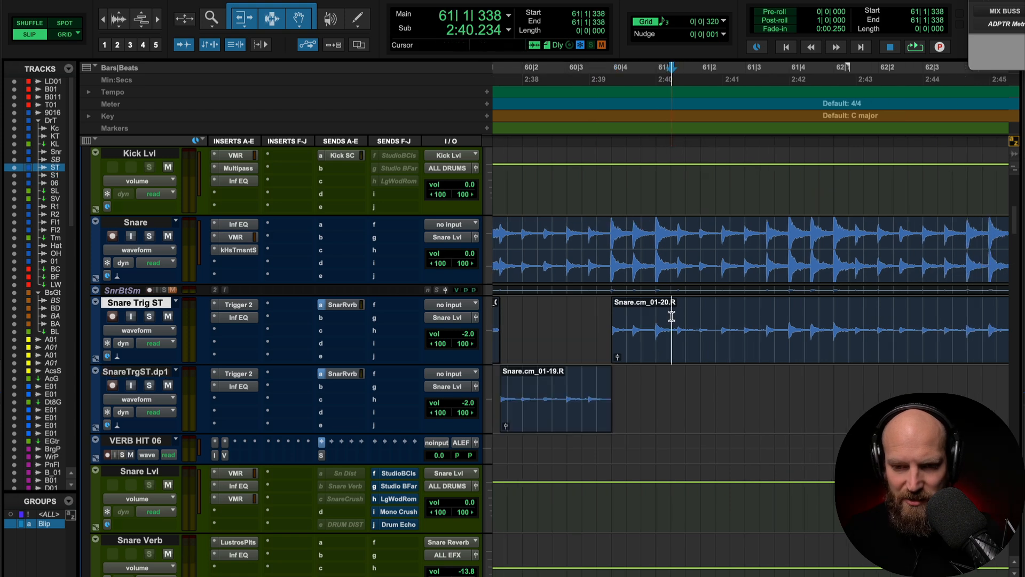
left_click(766, 315, "shift")
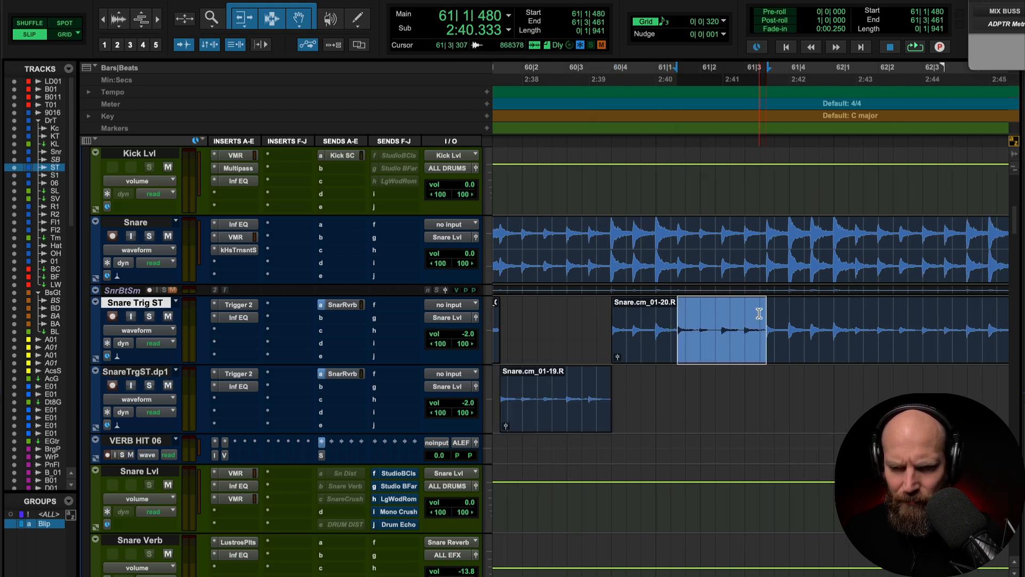
key("super+x")
key("semicolon")
key("super+v")
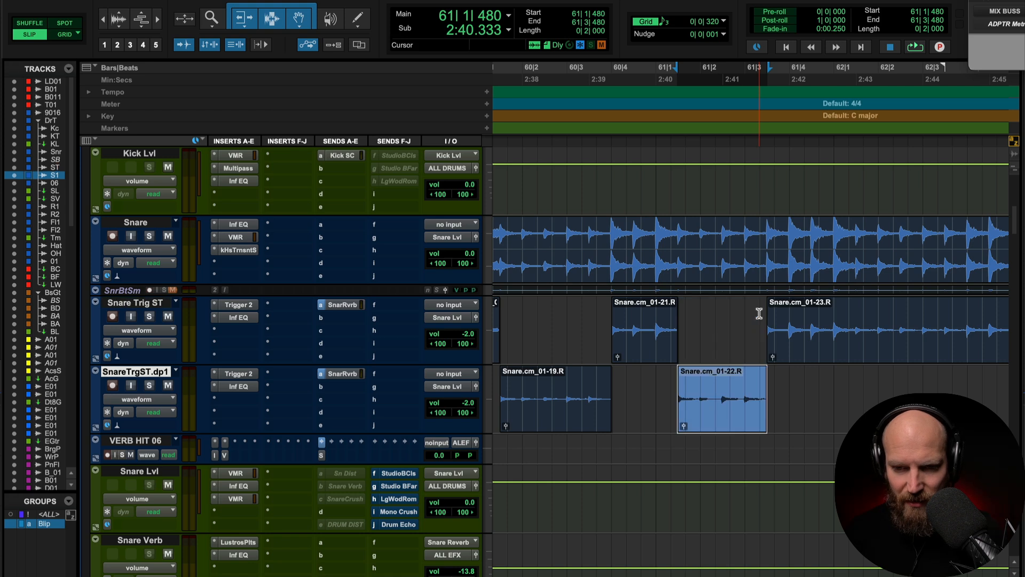
Audition Snare Trig ST from 61|3|154 to hear the louder hits after the section just moved.
left_click(752, 314)
key("space")
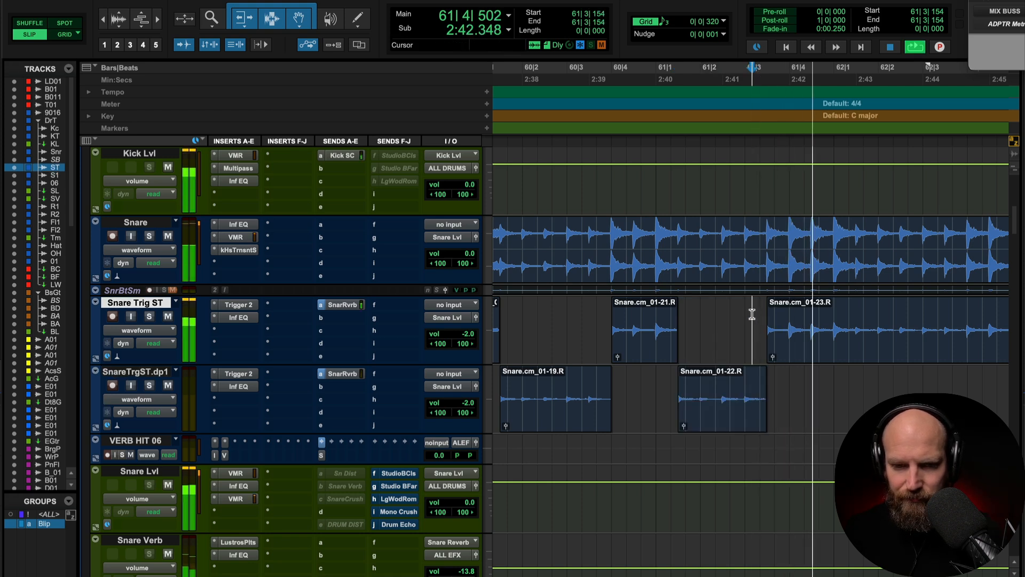
scroll(752, 314, "right", 5)
key("space")
Move the quiet Snare Trig ST section between 62|1|480 and 62|4|000 to SnareTrgST.dp1 at the same position.
left_click(669, 321)
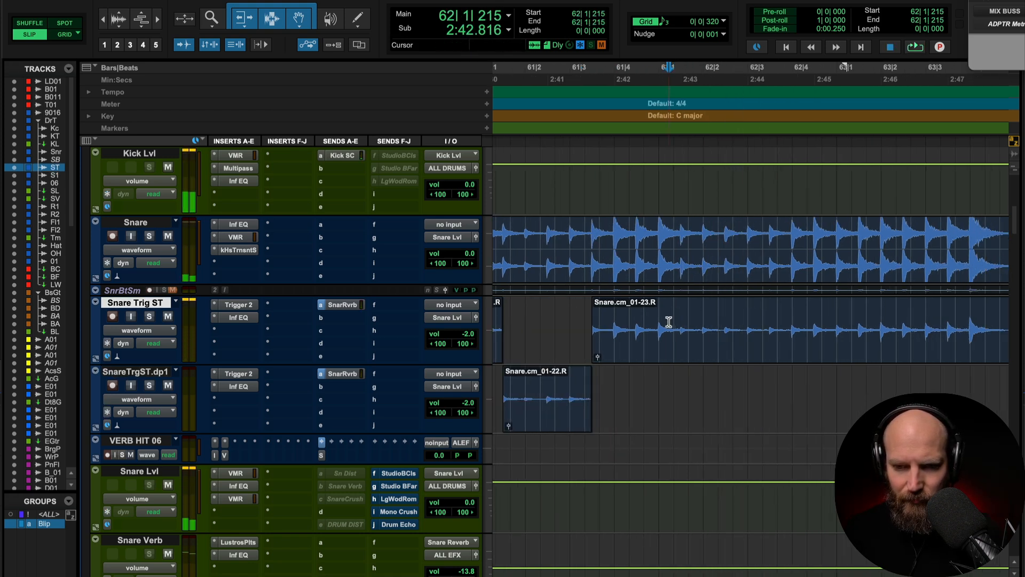
key("Tab")
key("shift+Tab")
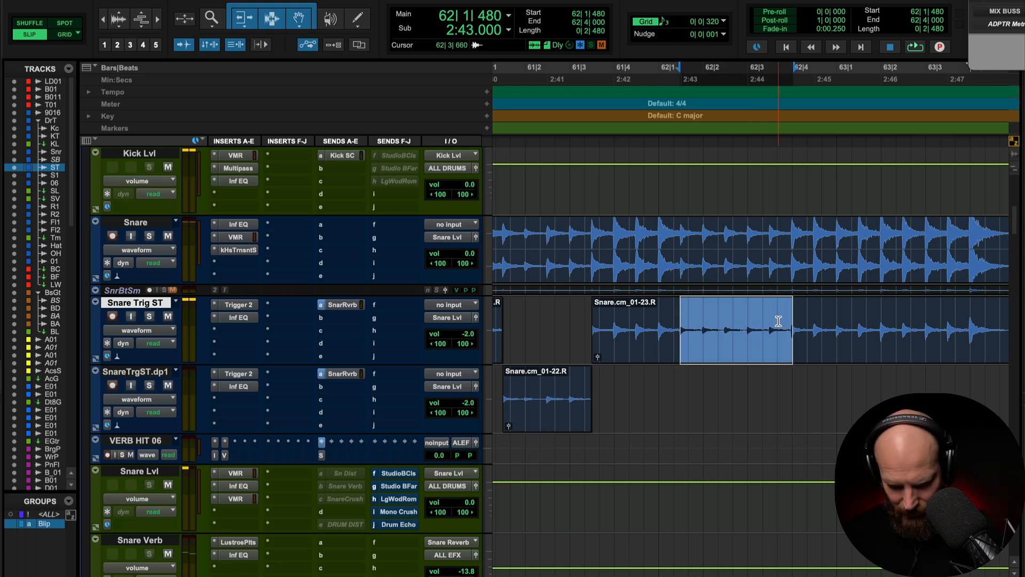
key("x")
key("semicolon")
key("v")
Play Snare Trig ST from 62|3|660 and check the rest of the track for further quiet sections.
left_click(778, 321)
key("space")
scroll(779, 321, "right", 3)
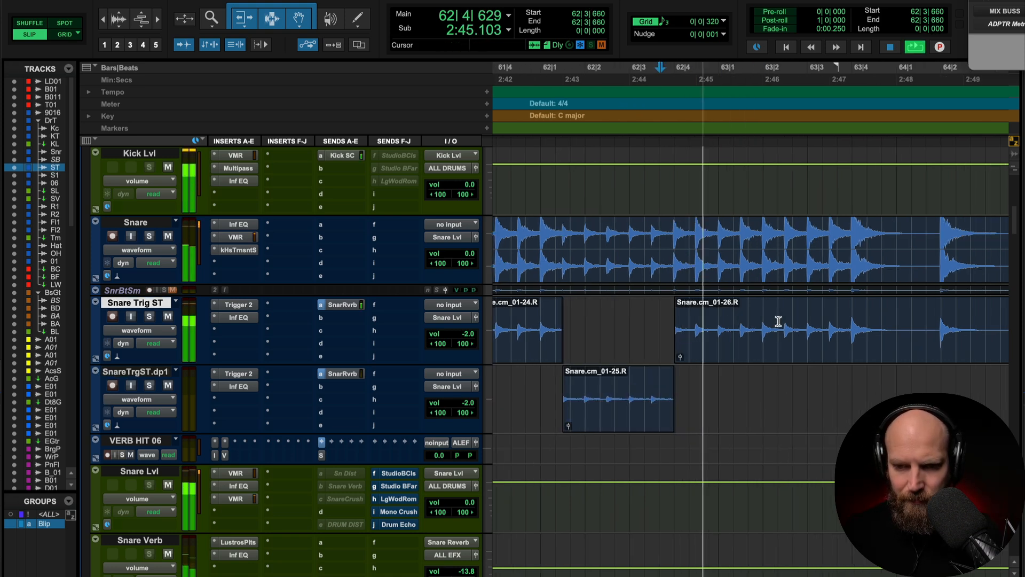
scroll(779, 321, "right", 3)
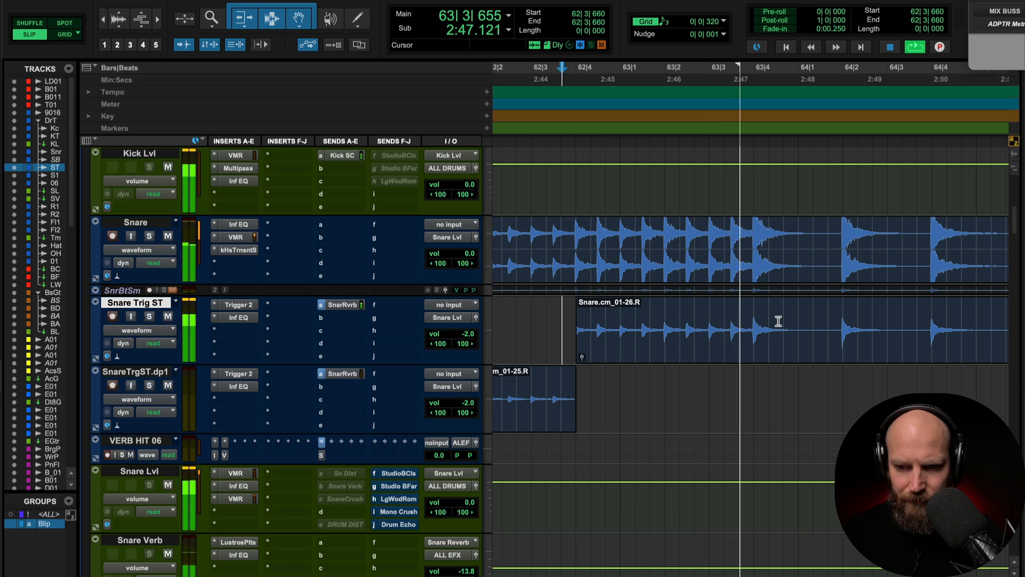
scroll(779, 321, "right", 2)
key("r")
key("r")
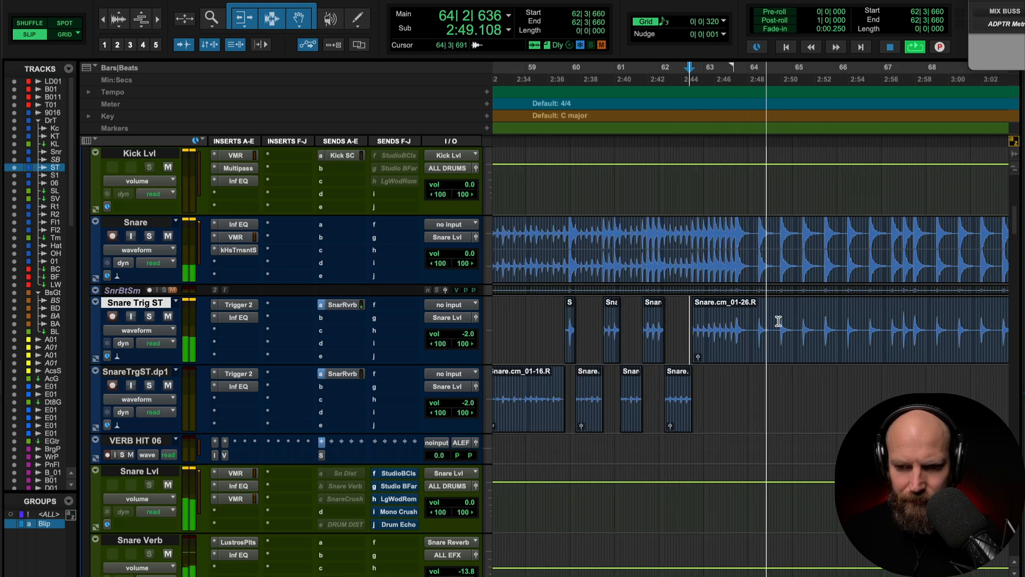
key("space")
key("r")
scroll(779, 321, "right", 5)
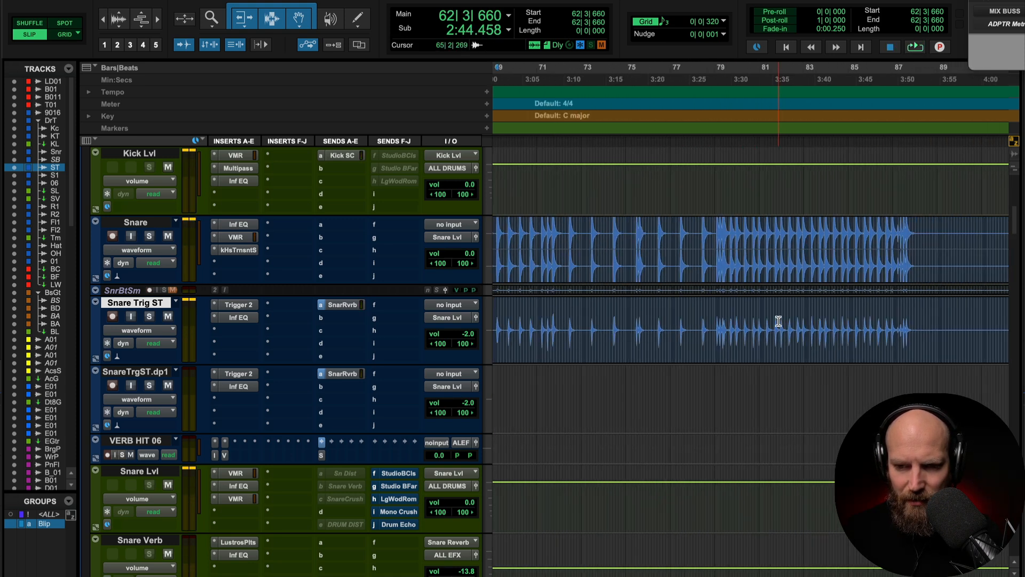
Consolidate all SnareTrgST.dp1 clips between 51|4|899 and 62|4|000 into one clip and place the cursor at its start.
scroll(778, 321, "left", 8)
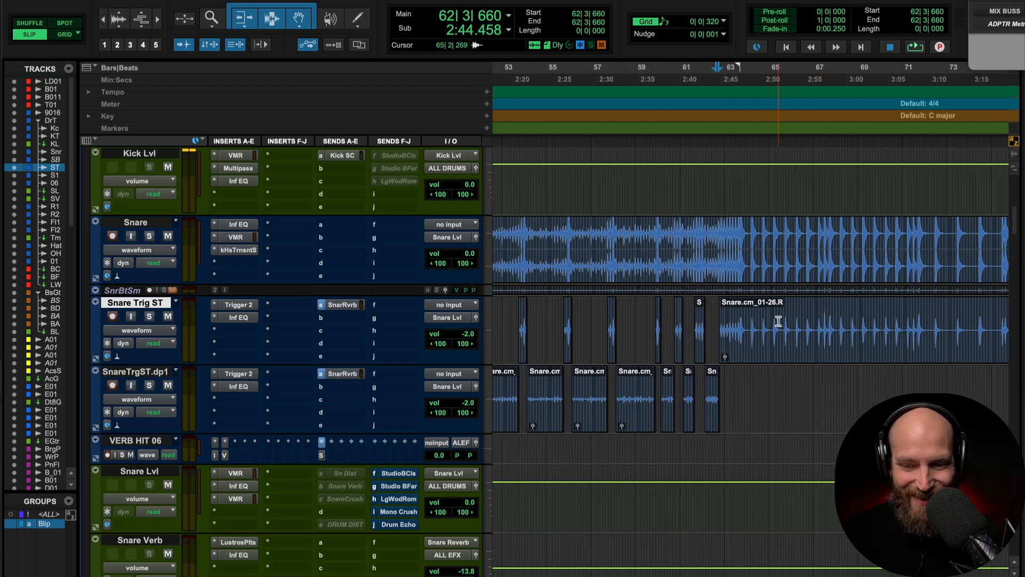
scroll(779, 321, "left", 20)
scroll(779, 321, "down", 2)
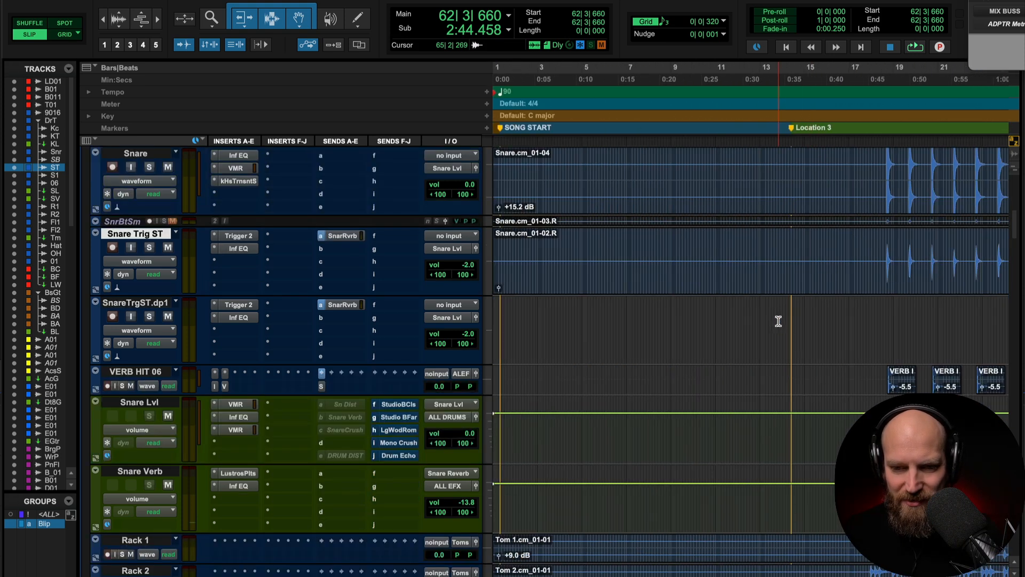
scroll(779, 321, "right", 20)
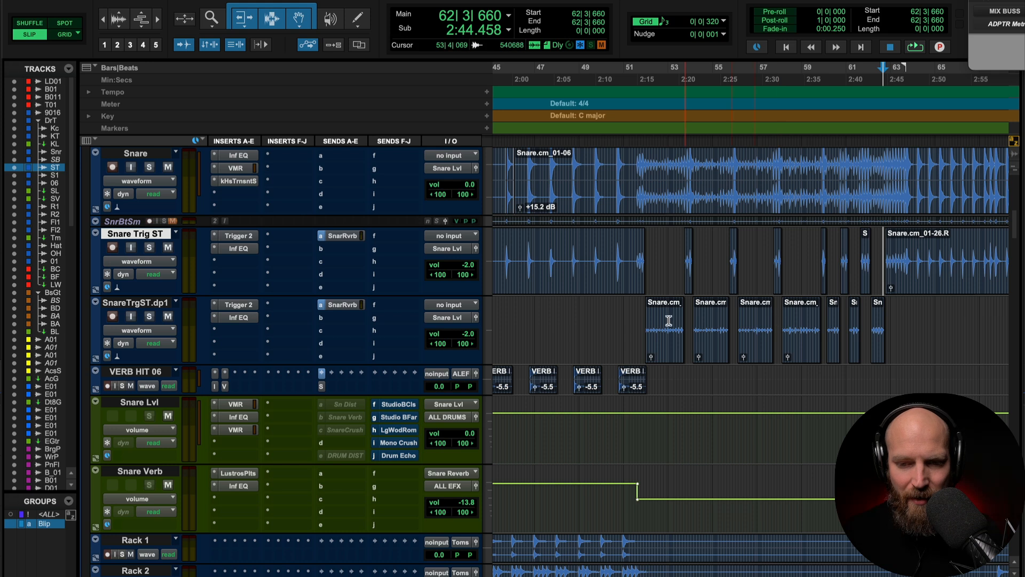
left_click(609, 317)
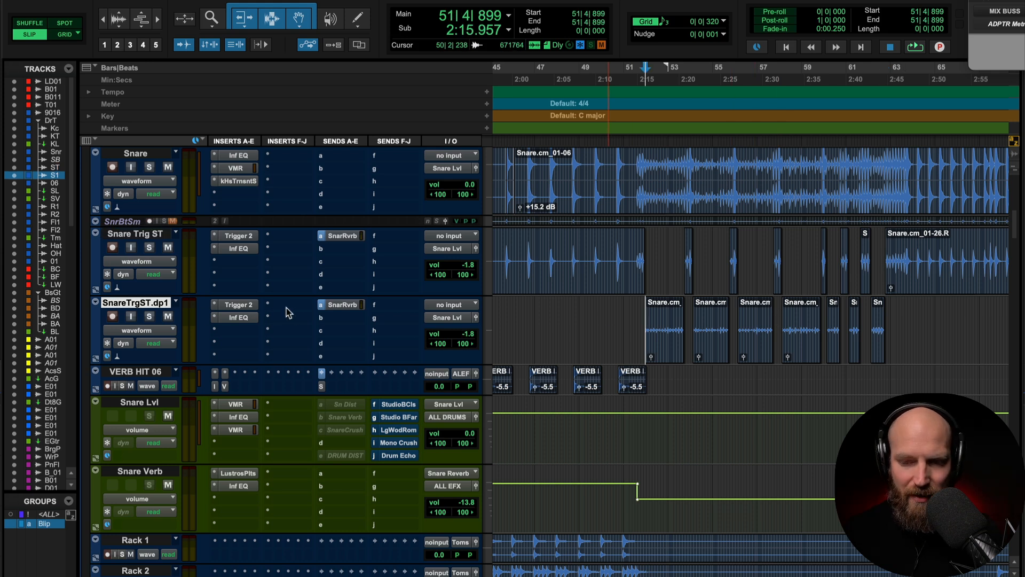
triple_click(669, 319)
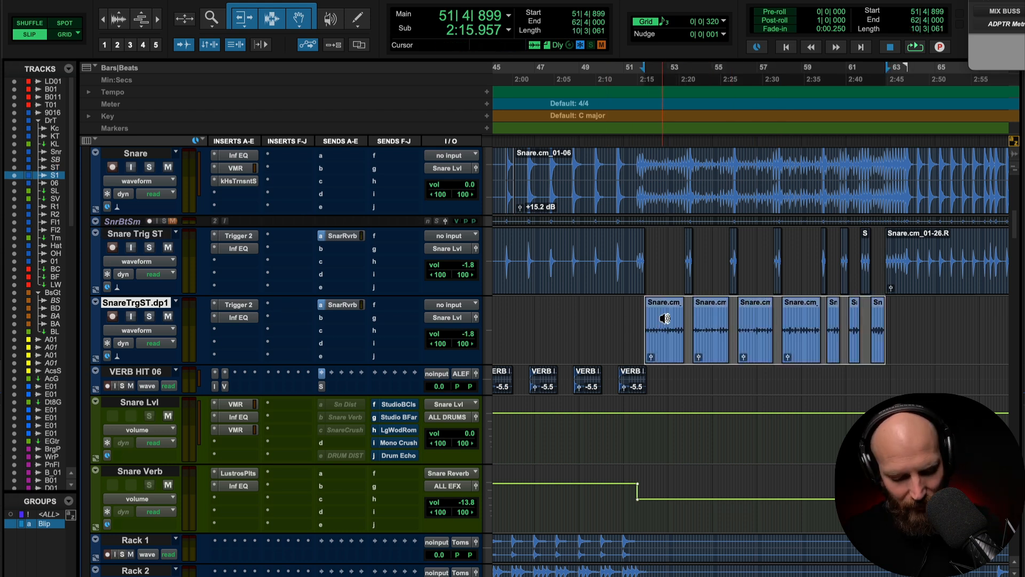
key("alt+shift+3")
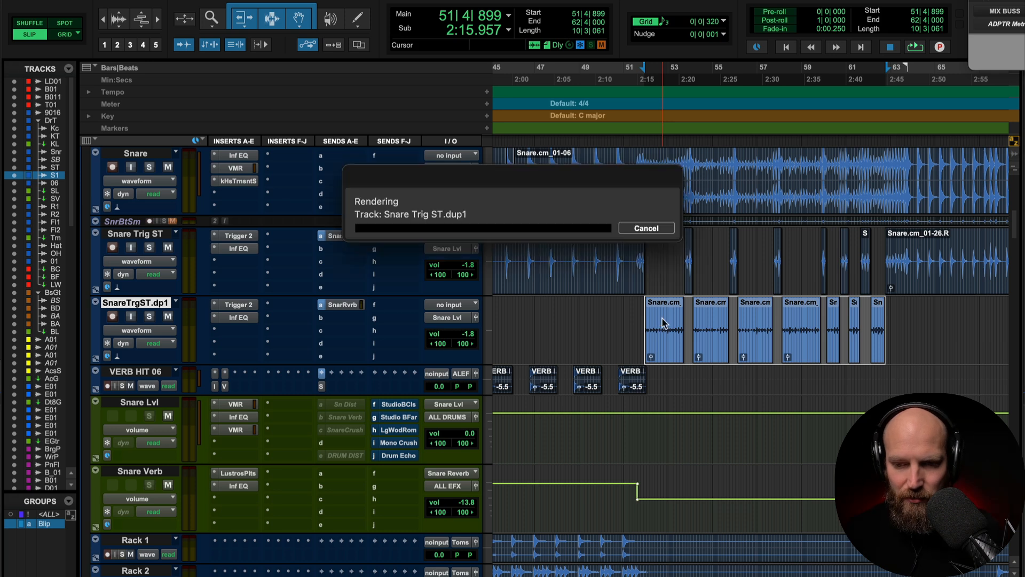
left_click(614, 321)
key("Tab")
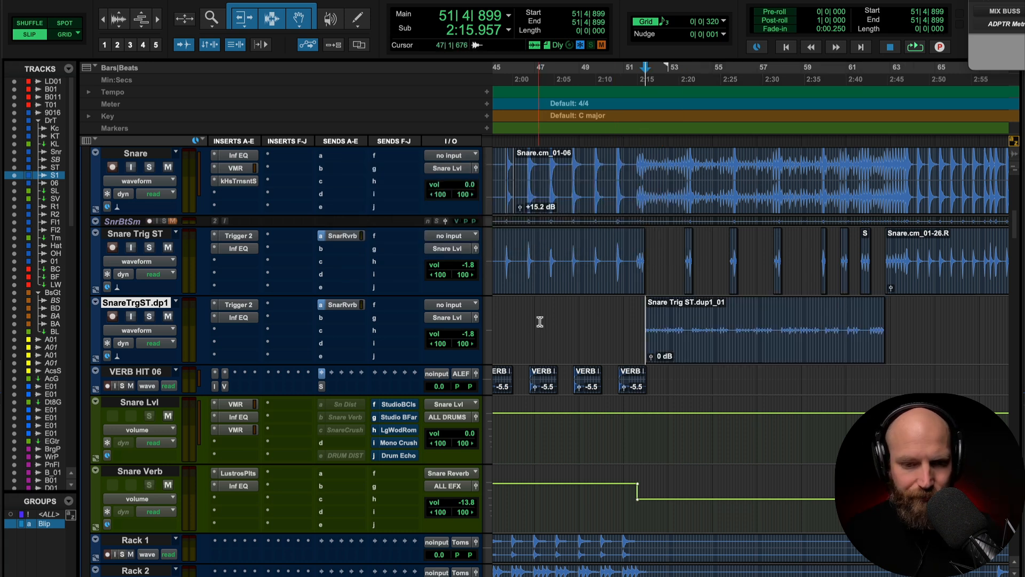
Solo SnareTrgST.dp1 and raise its consolidated clip's gain to +7.7 dB.
key("space")
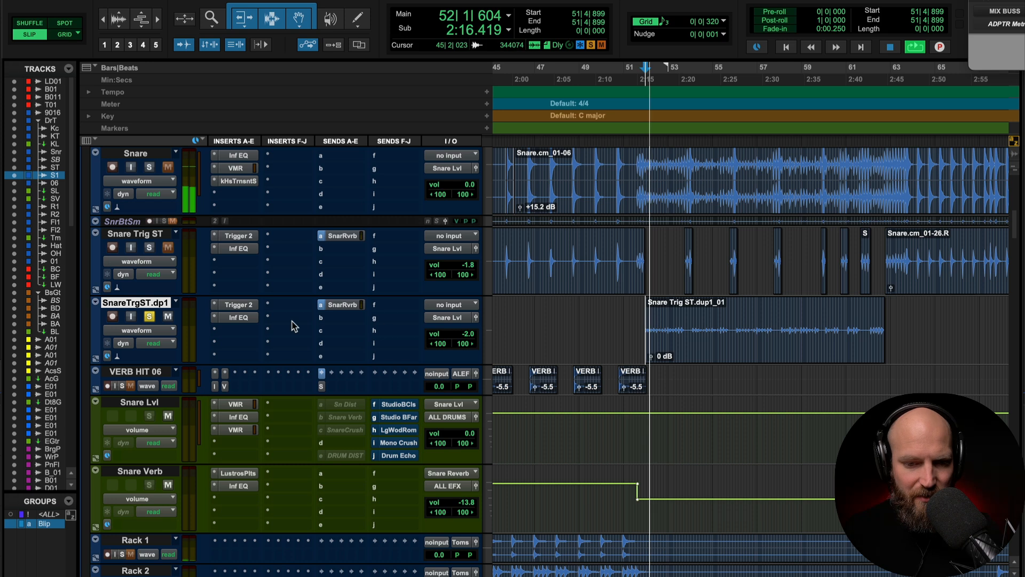
key("space")
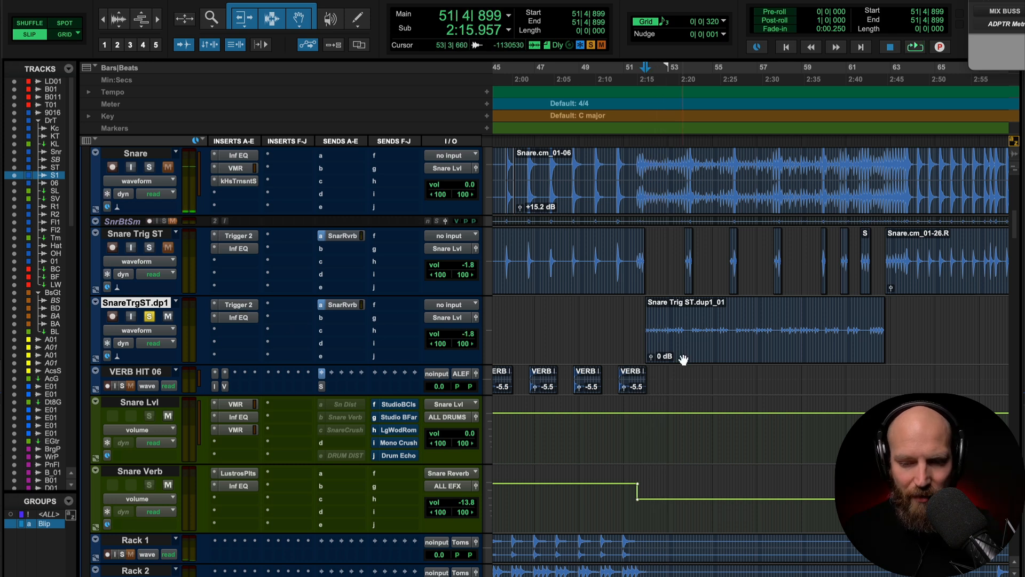
left_click(651, 357)
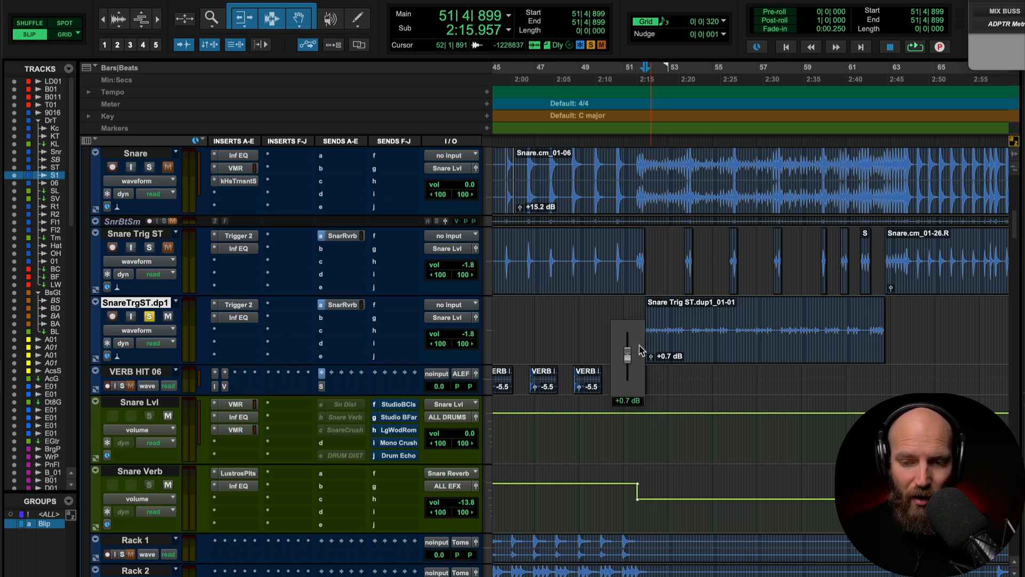
left_click_drag(626, 265, 626, 264)
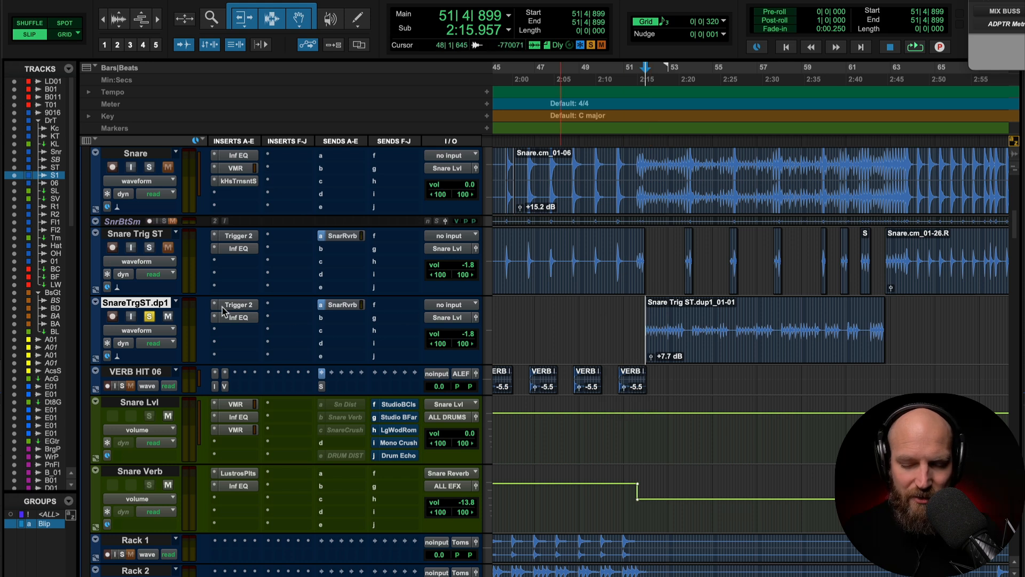
Audition the boosted SnareTrgST.dp1 clip from 51|4|899 and raise its clip gain to +12.1 dB.
key("space")
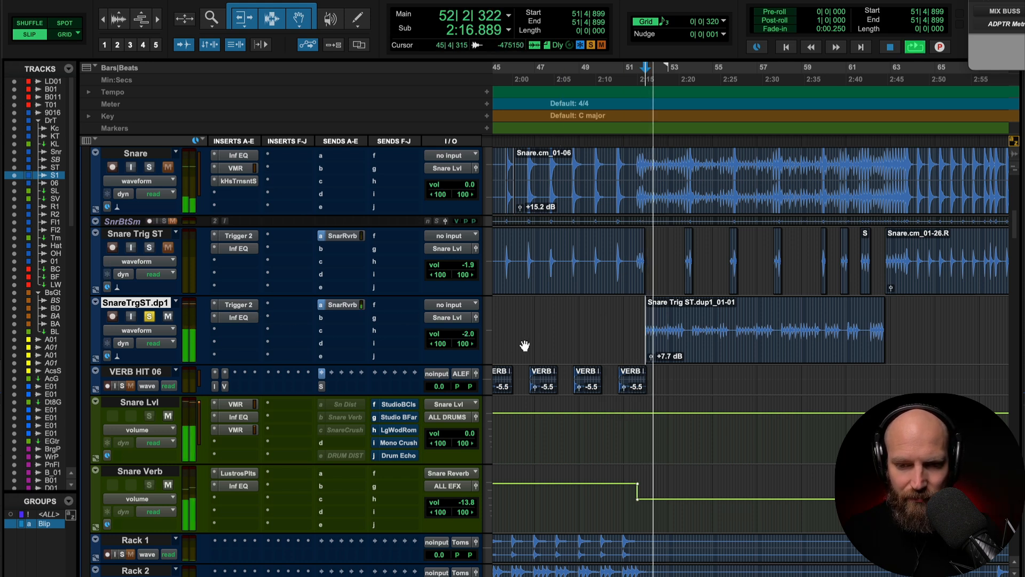
key("t")
key("t")
key("t")
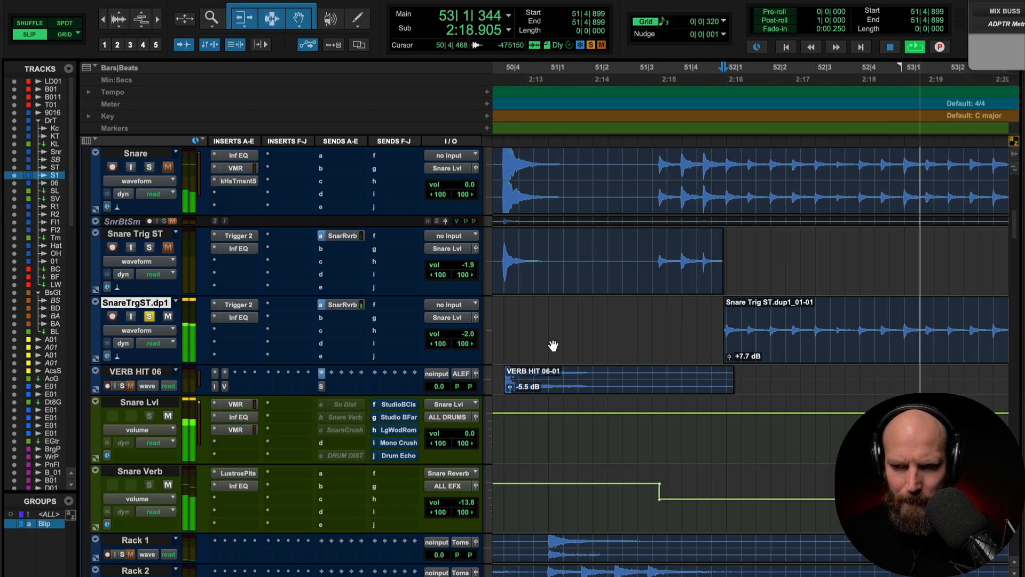
key("space")
left_click_drag(609, 357, 602, 342)
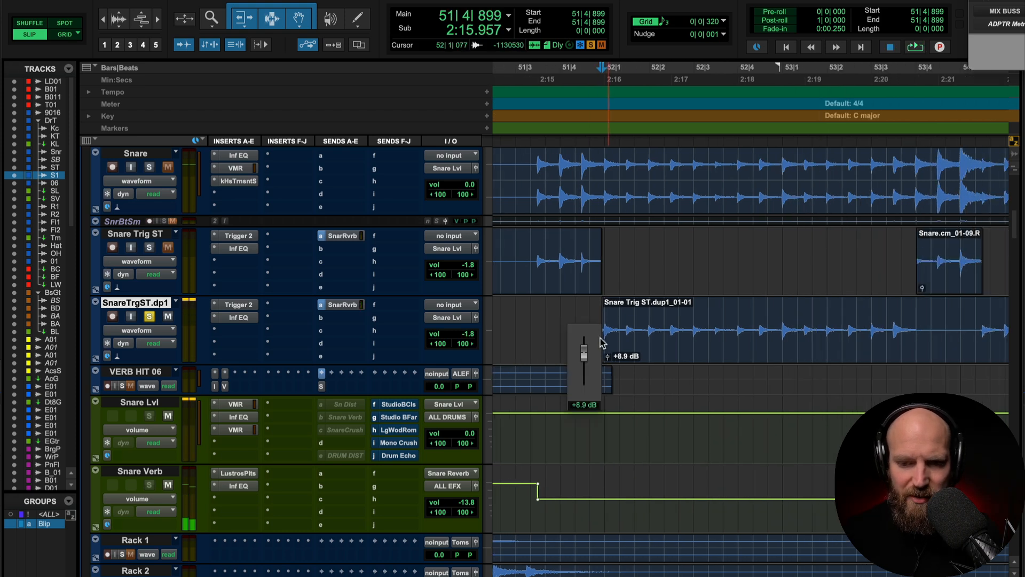
left_click_drag(596, 303, 596, 301)
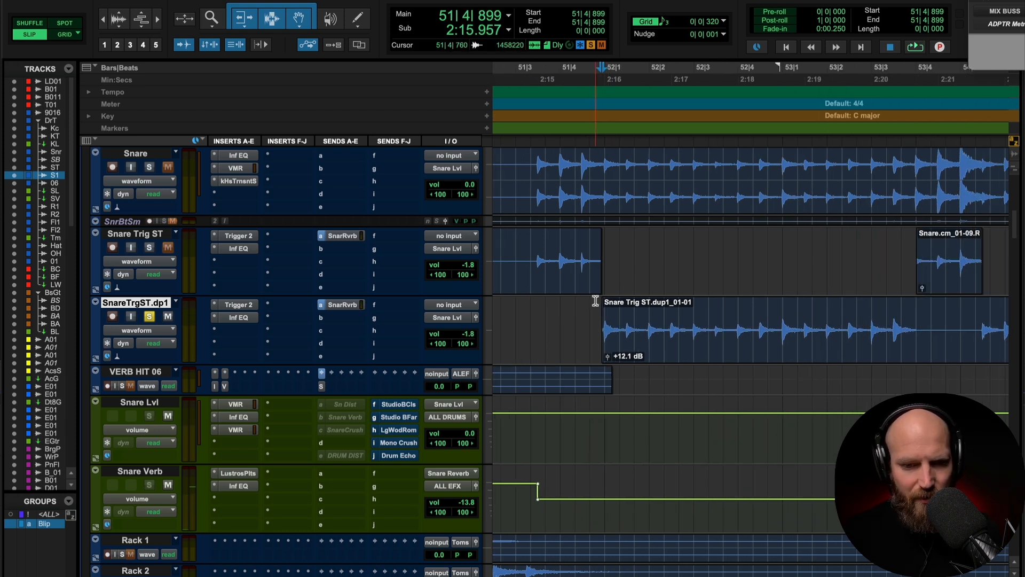
Play the soloed SnareTrgST.dp1 clip from 51|4|899 to judge its new clip gain.
key("space")
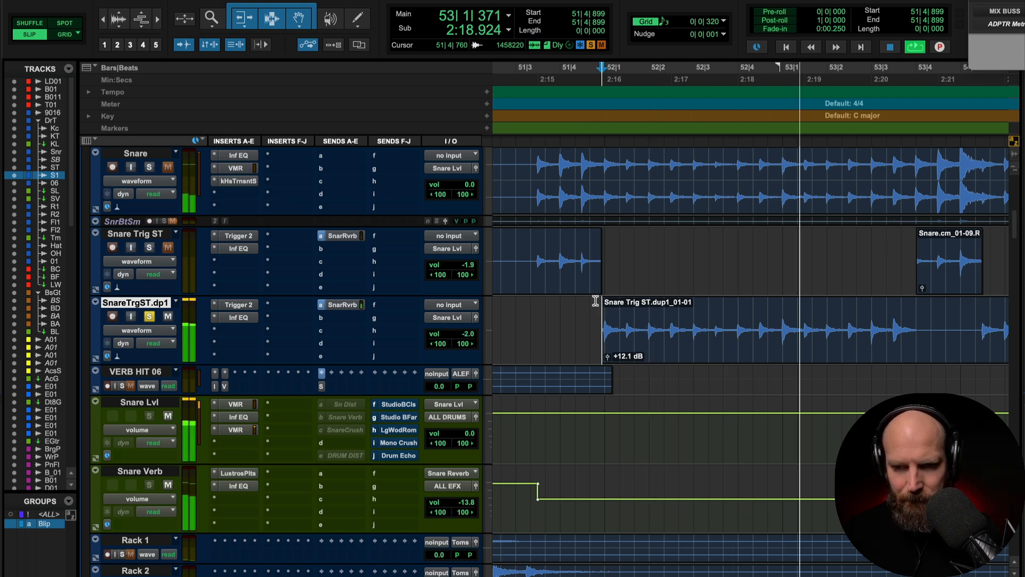
key("r")
key("r")
scroll(596, 300, "right", 3)
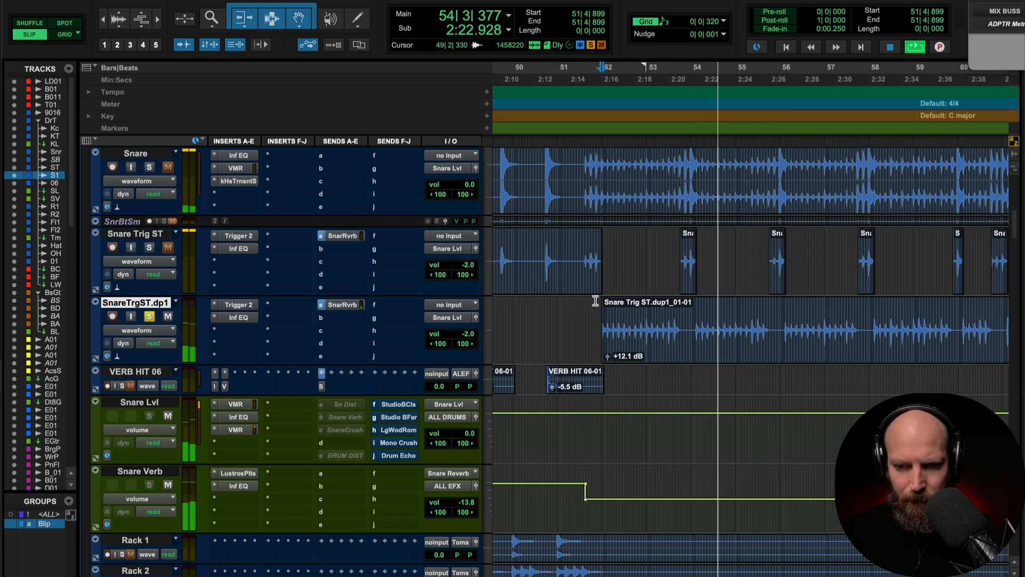
key("space")
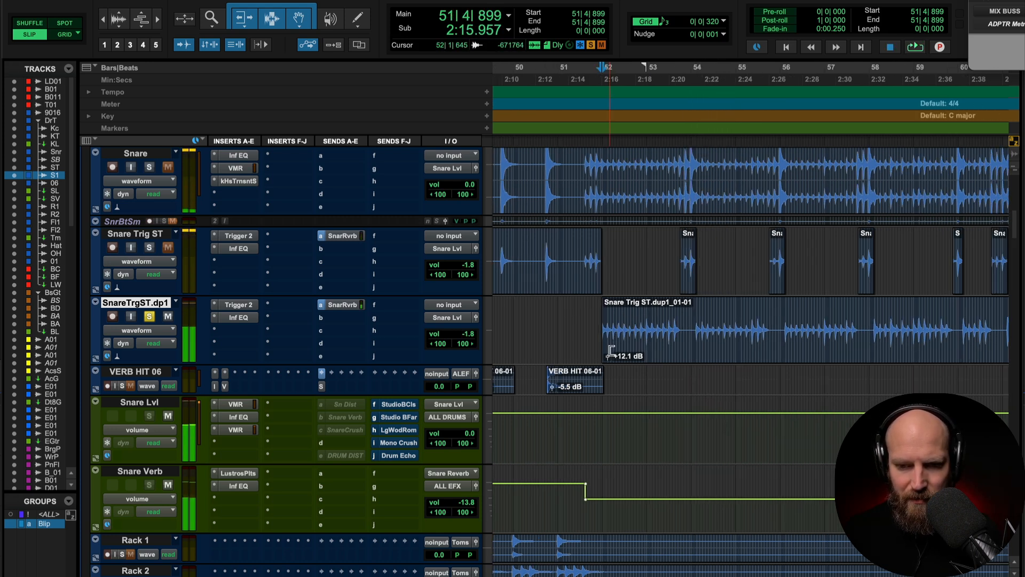
Split the SnareTrgST.dp1 clip at 54|1|031 and place the cursor at 54|1|292 in the second part.
left_click(692, 323)
key("b")
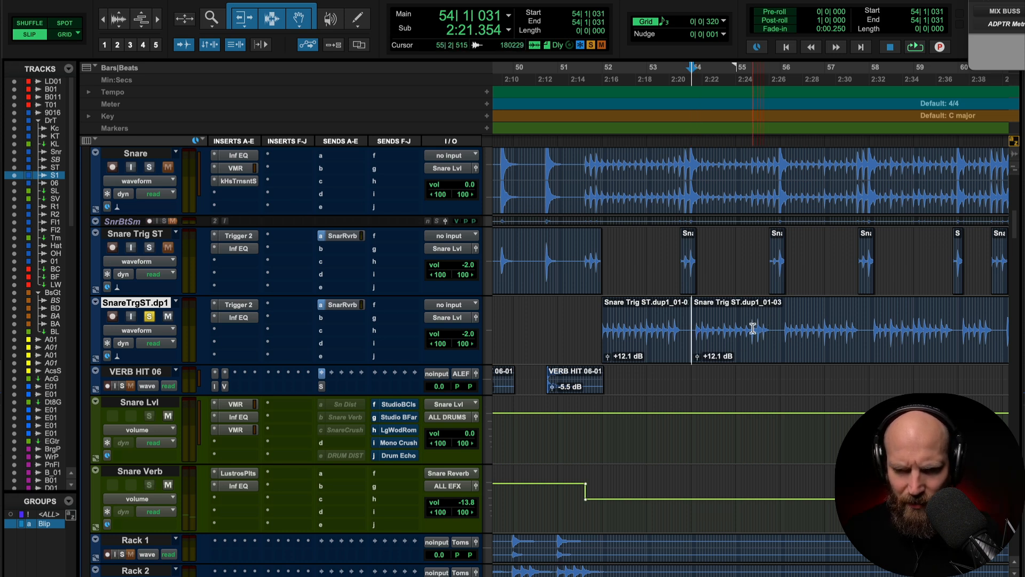
scroll(753, 328, "up", 3)
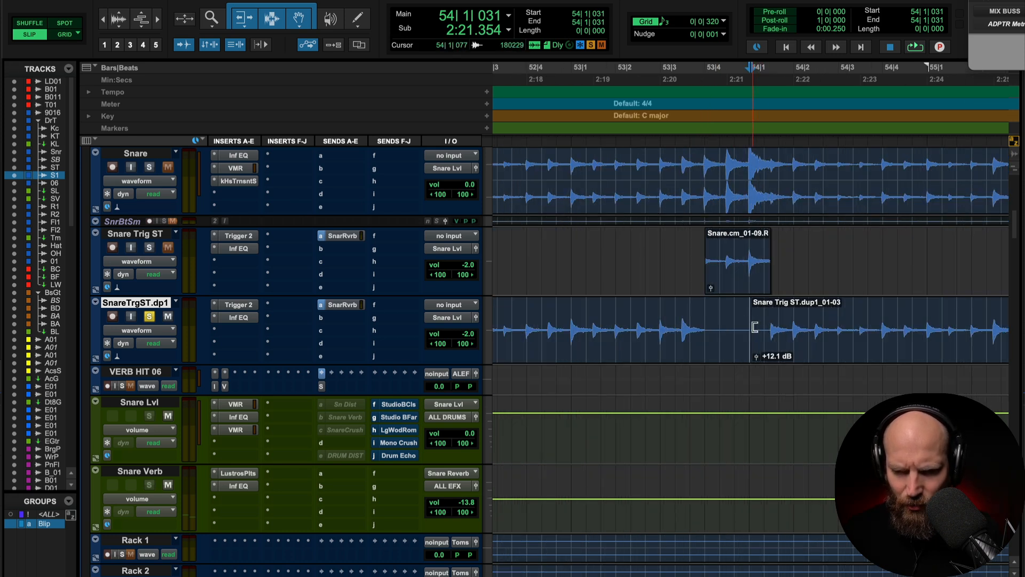
left_click(647, 321)
left_click(685, 319, "shift")
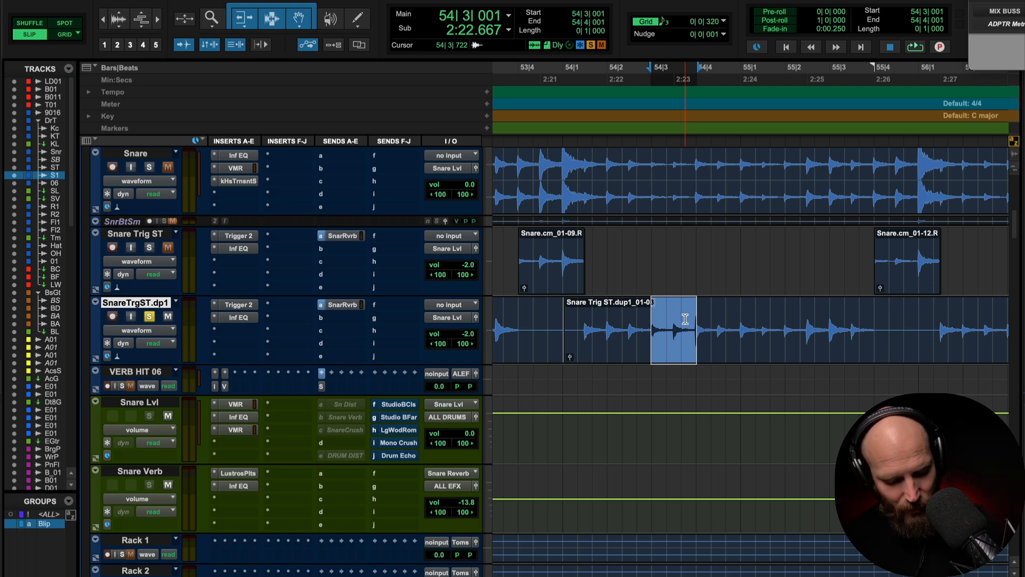
left_click(575, 318)
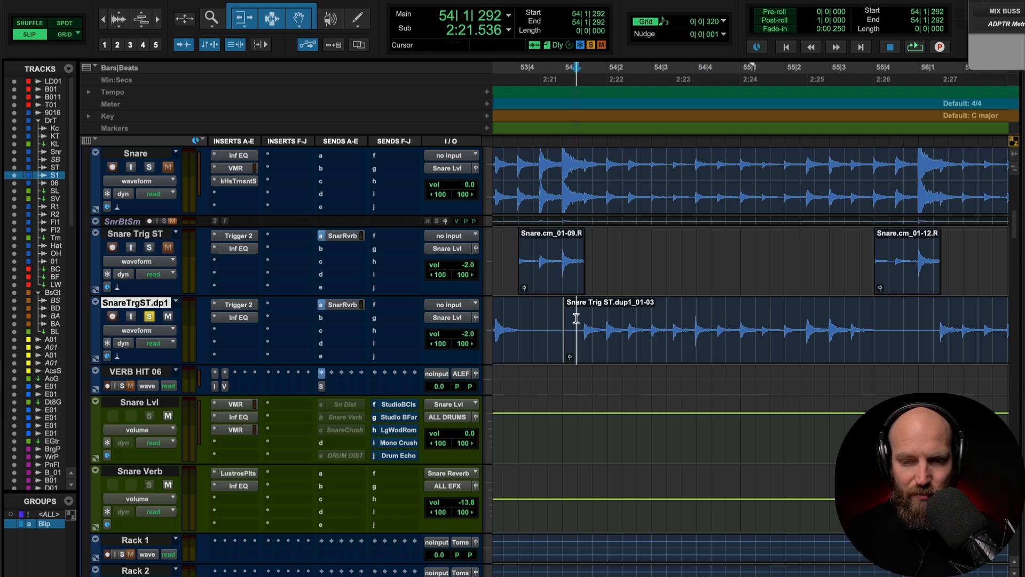
Audition SnareTrgST.dp1 from 54|1|292 and replay the passage starting at 56|1|480 to check its hit levels.
key("space")
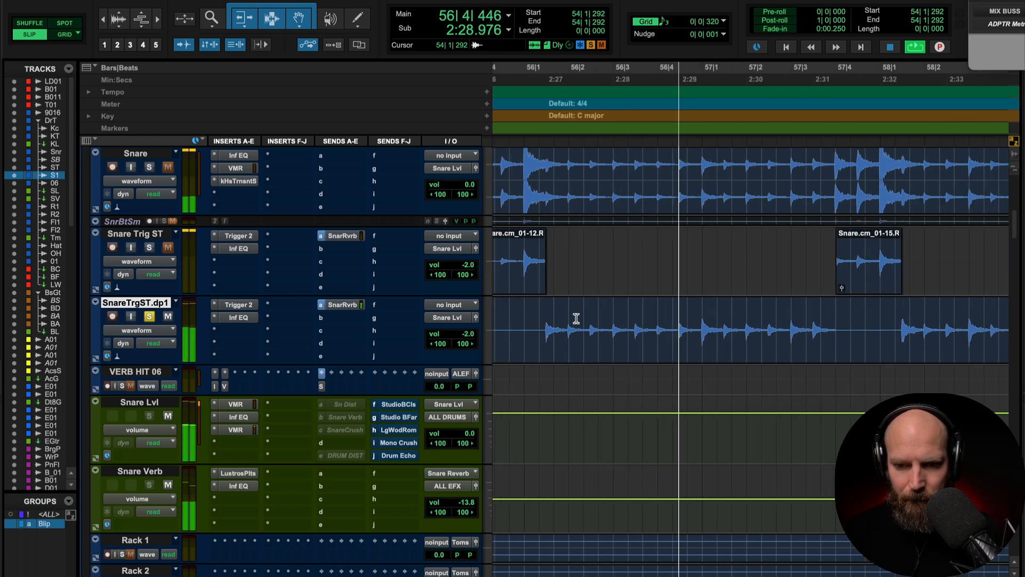
key("space")
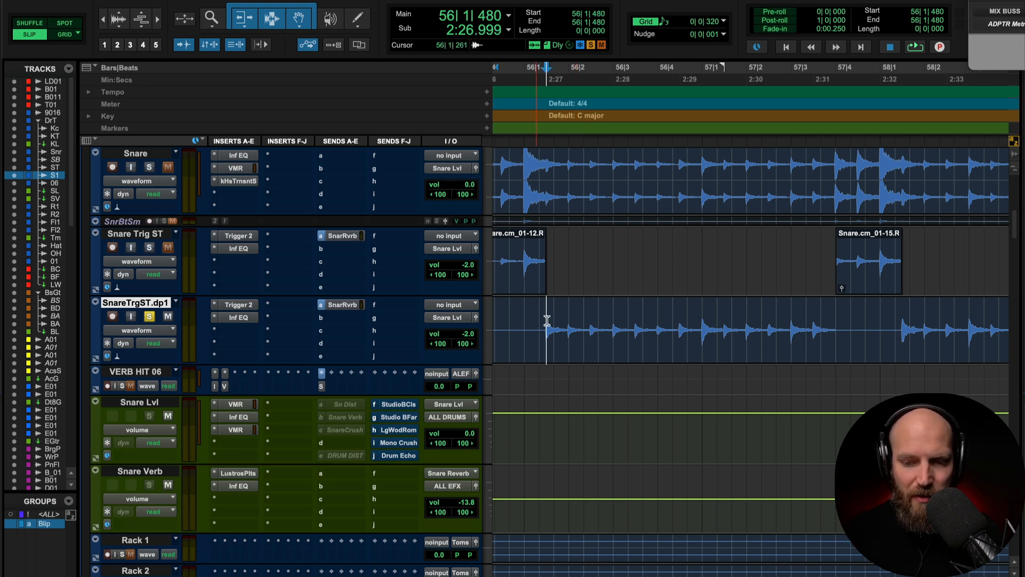
key("space")
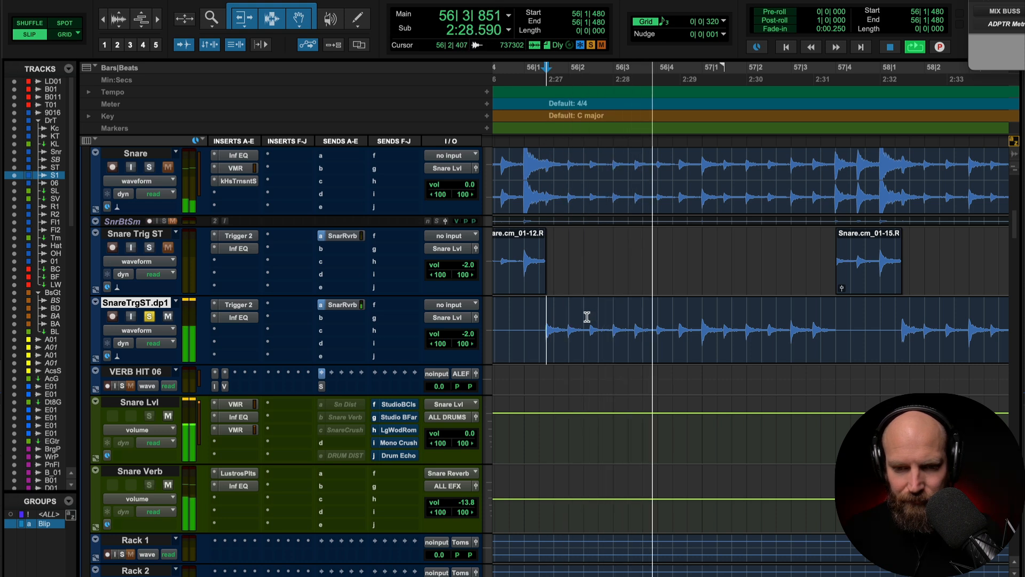
left_click_drag(587, 317, 691, 317)
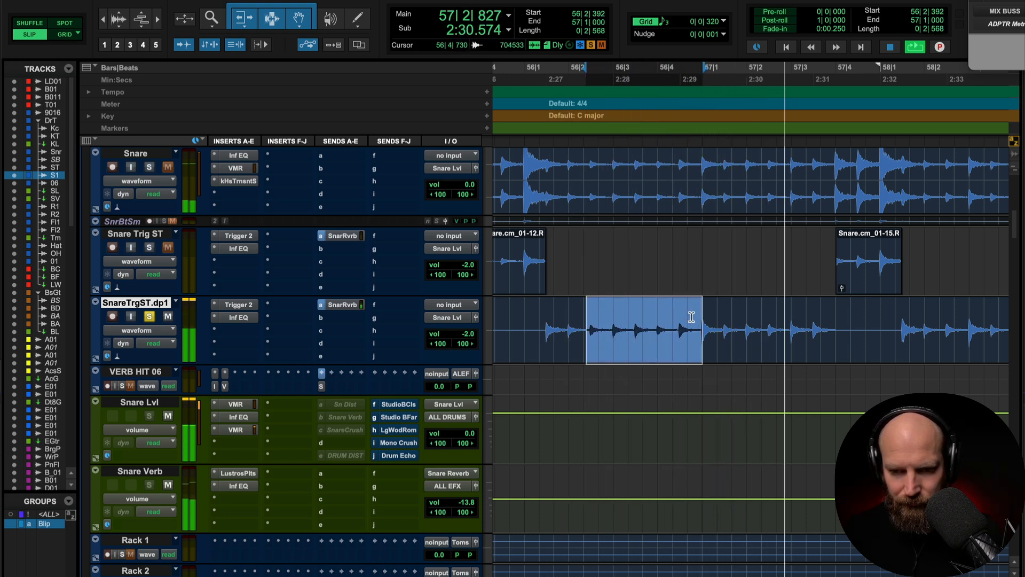
key("space")
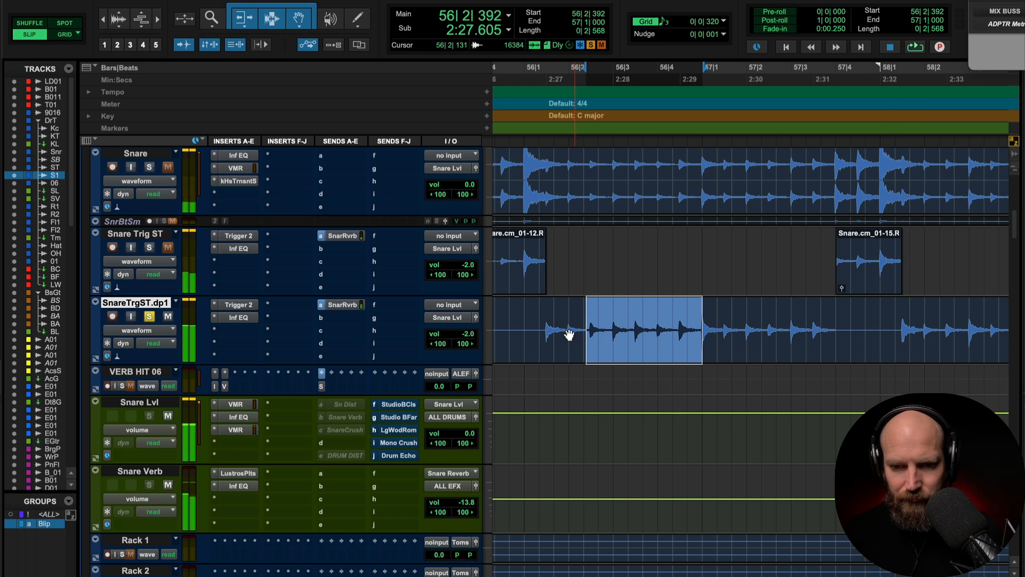
left_click(546, 327)
key("space")
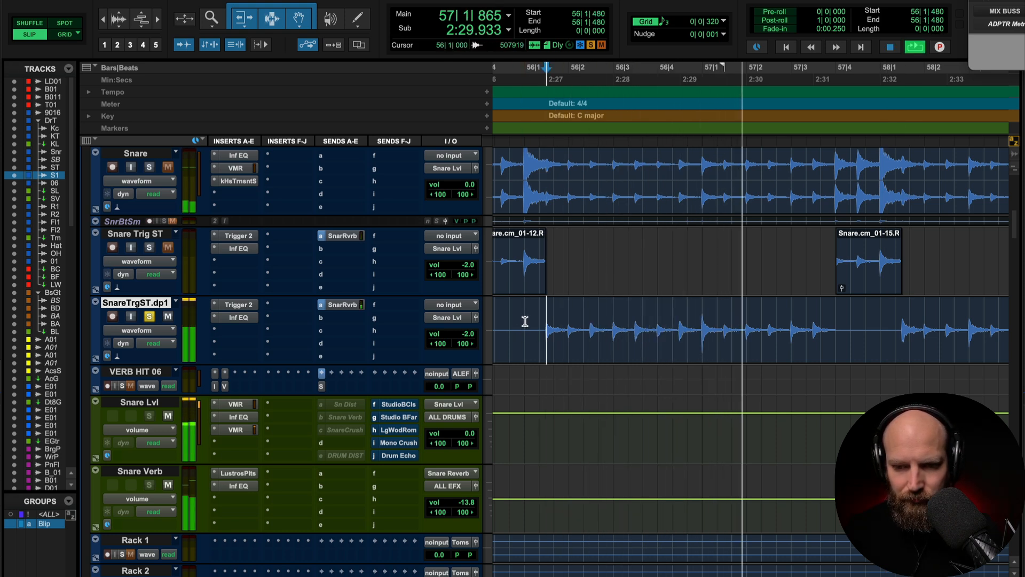
key("space")
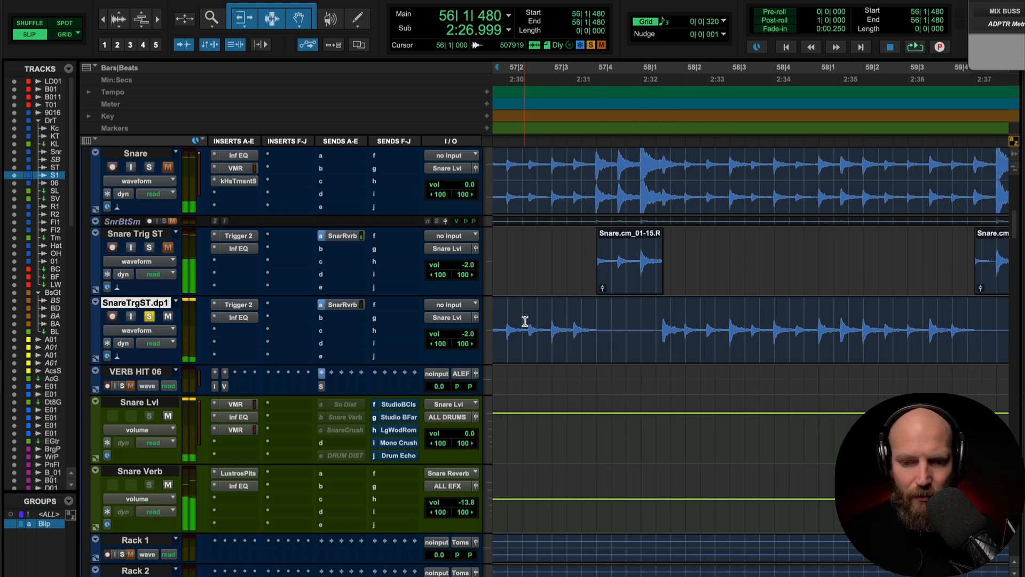
Play SnareTrgST.dp1 from 58|1|480 to check the remaining hits up to the end of the clip.
left_click(566, 321)
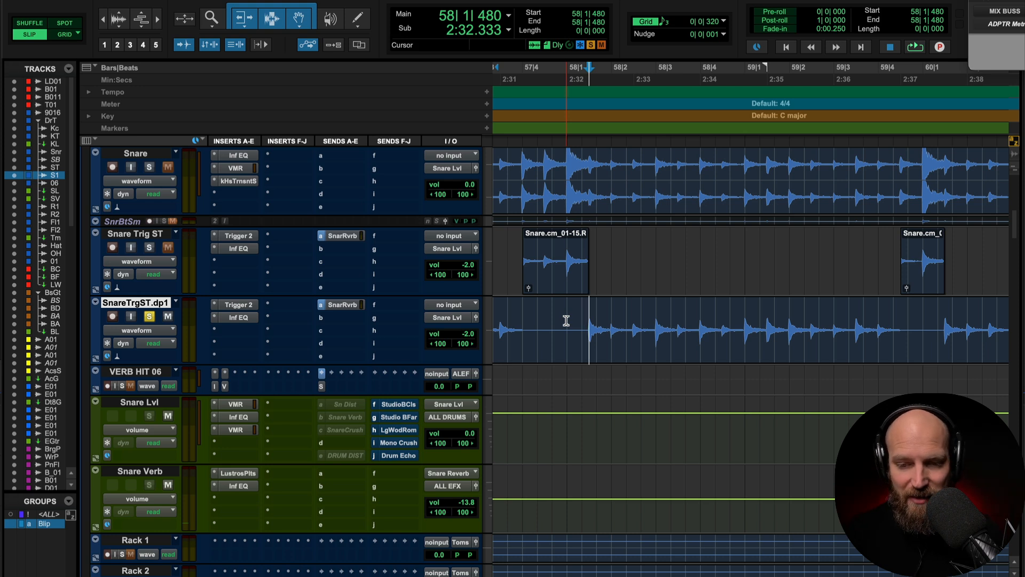
key("space")
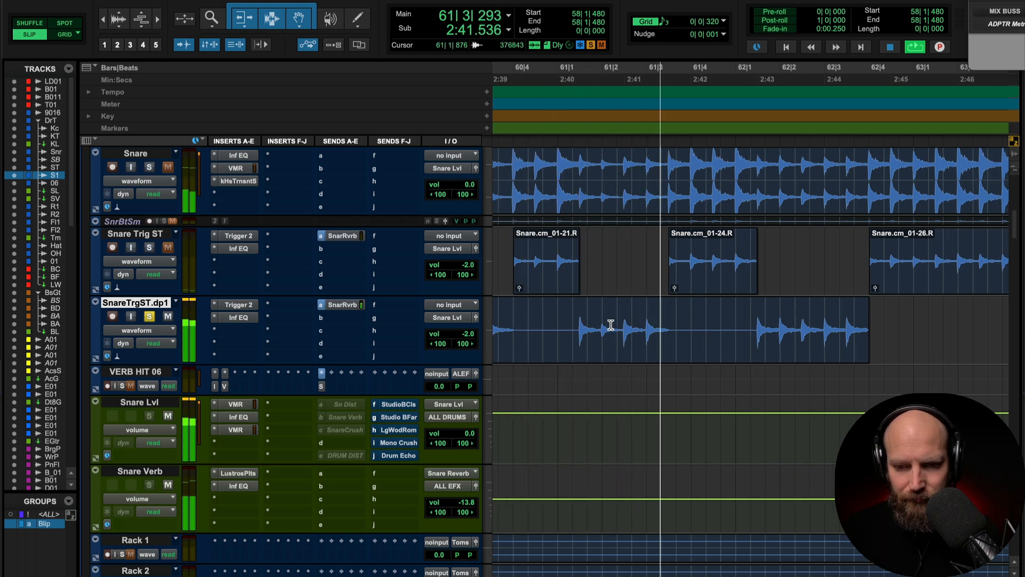
scroll(664, 328, "right", 3)
key("r")
key("r")
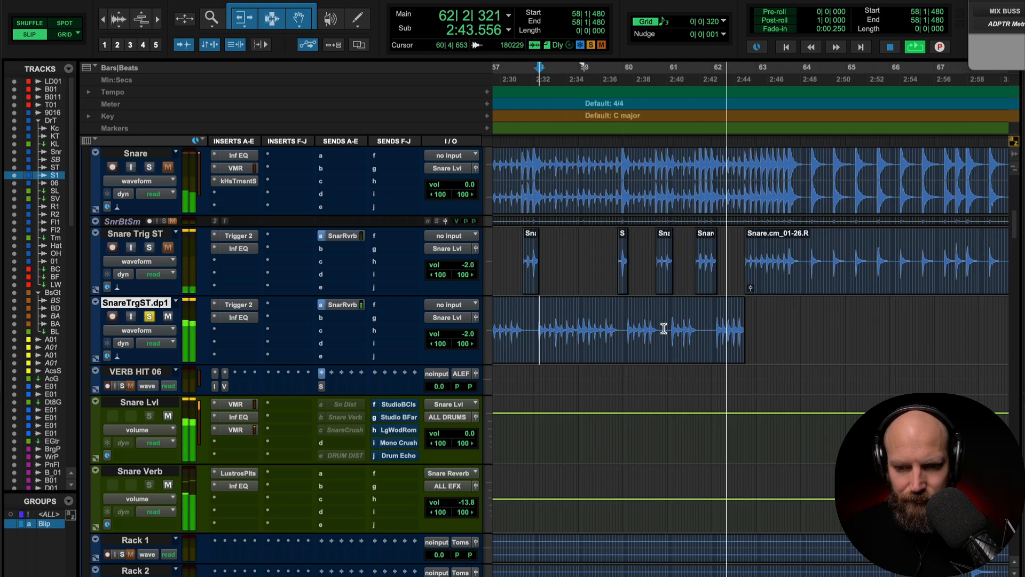
key("space")
Return to 51|4|899 and solo the Snare track to compare it with the triggered SnareTrgST.dp1.
scroll(664, 328, "left", 5)
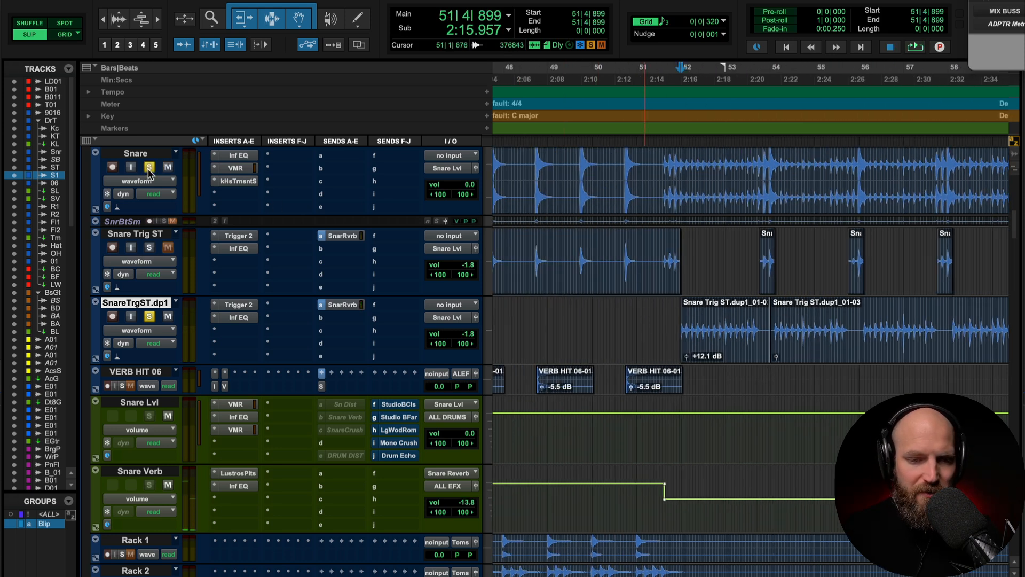
key("space")
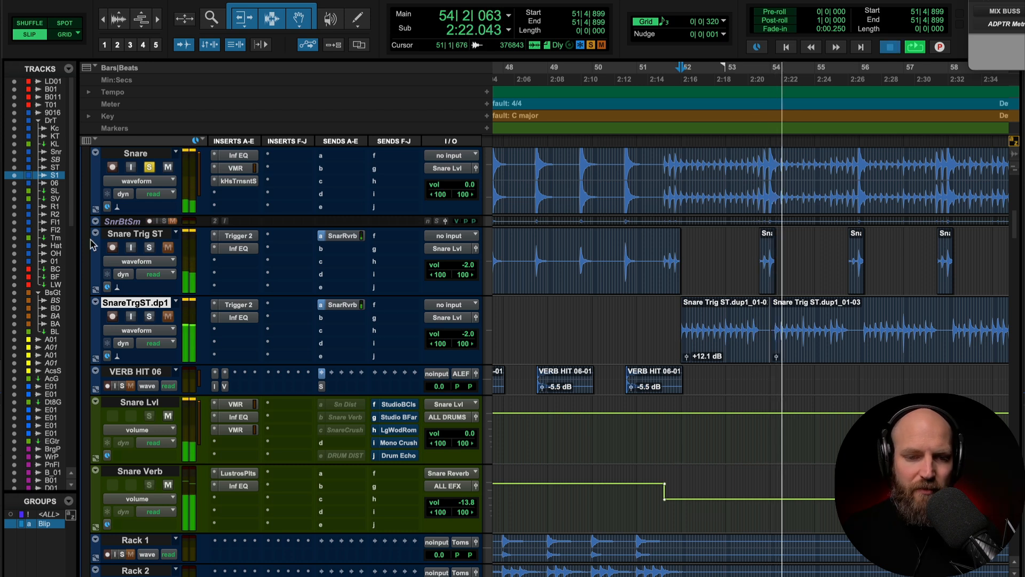
key("space")
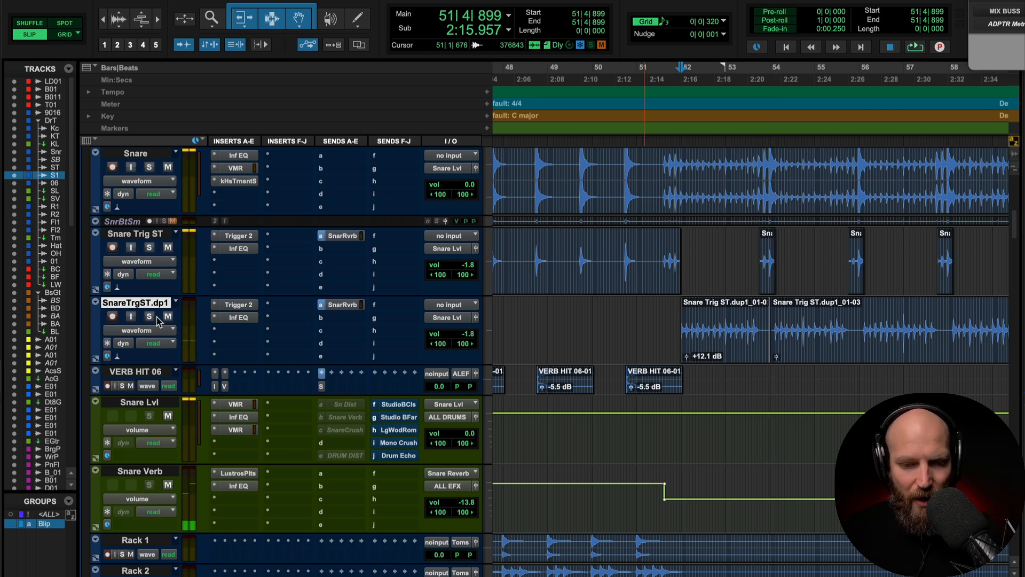
Show the curves in SnareTrgST.dp1's Trigger 2 and set the linked Velocity to 50 and Dynamics to 100.
left_click(237, 306)
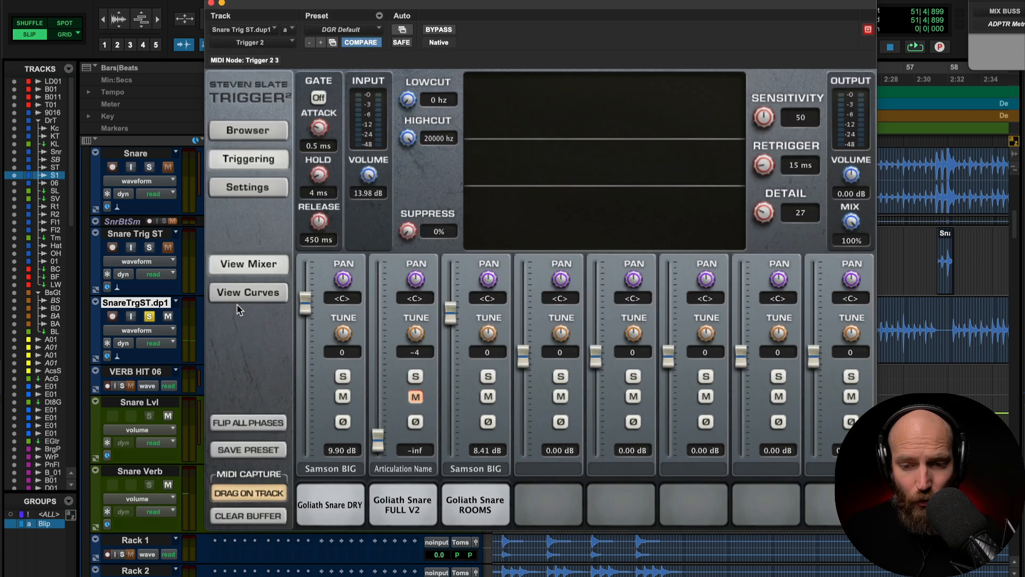
left_click(244, 291)
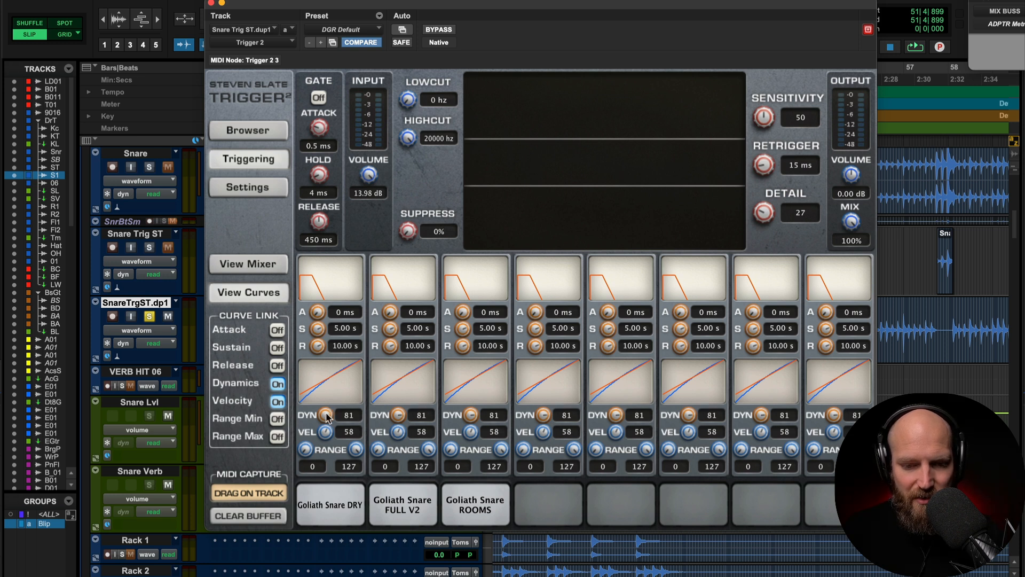
scroll(324, 433, "down", 4)
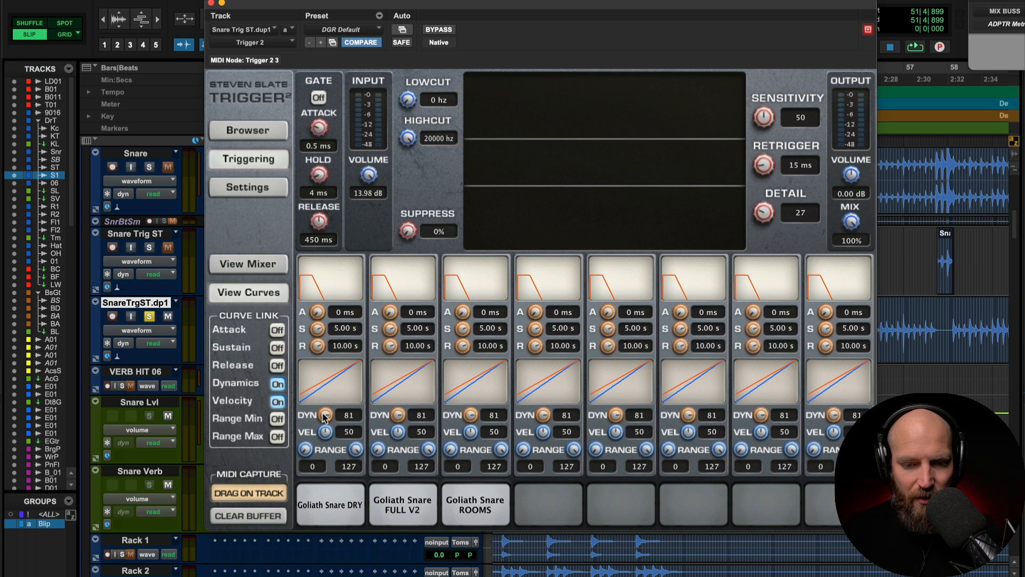
scroll(324, 416, "up", 10)
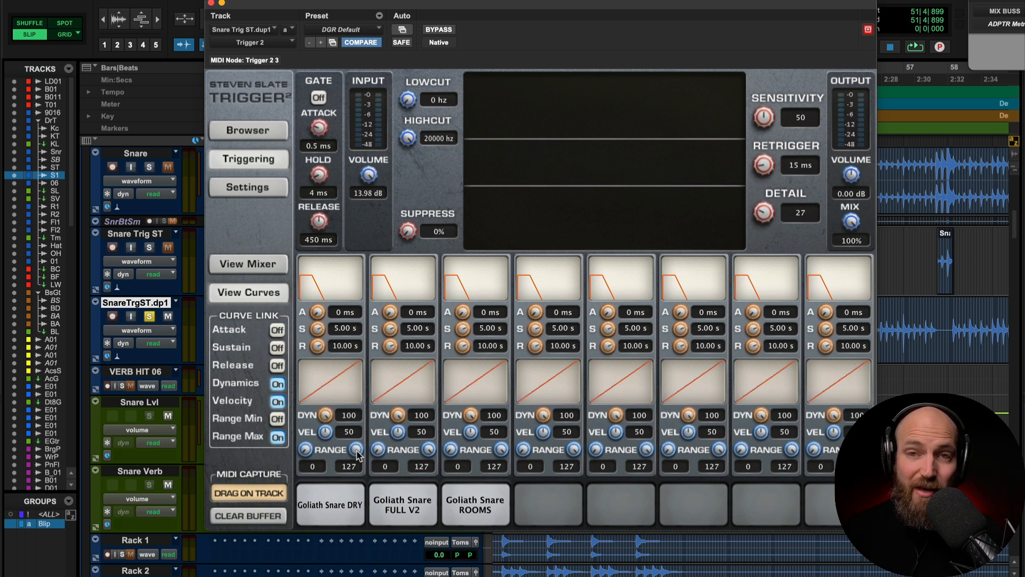
With Range Max linked, lower the maximum range of all Trigger 2 slots to 73 and audition the quiet hits.
left_click_drag(354, 463, 344, 510)
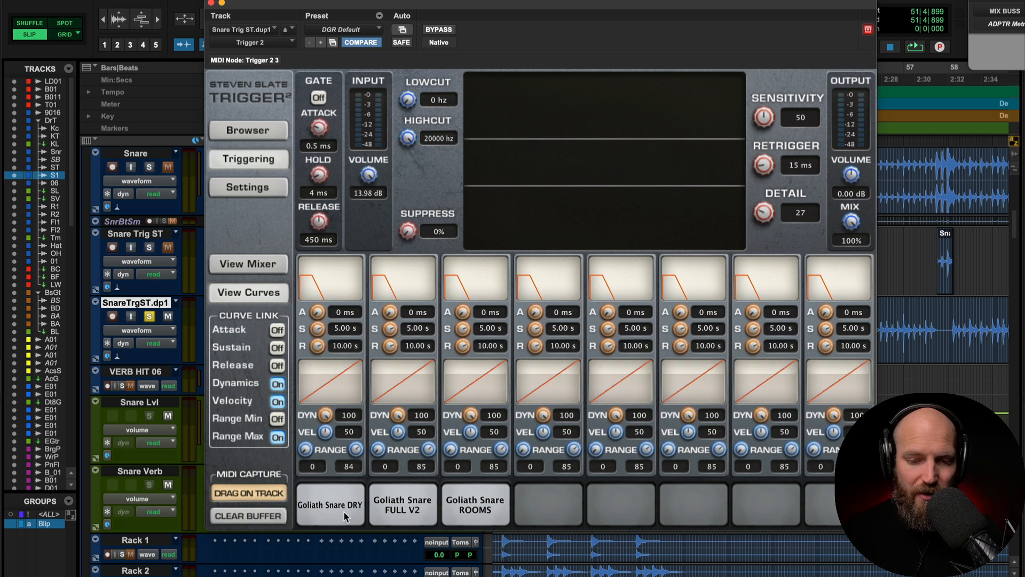
left_click_drag(357, 460, 357, 468)
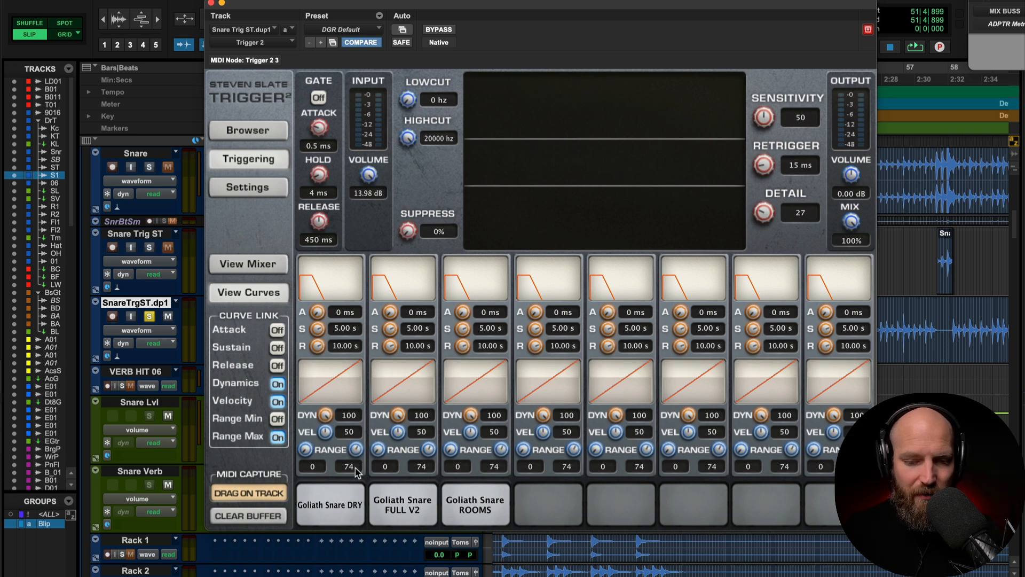
key("space")
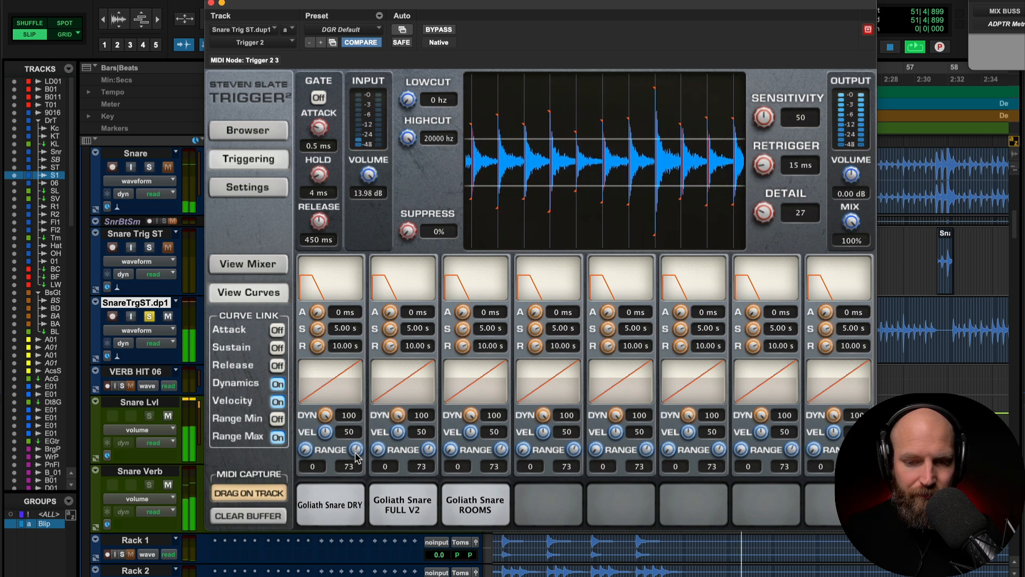
Set the linked Trigger 2 Dynamics to 77, Velocity to 62 and Range Max to 52 while auditioning the quiet hits, and close the plug-in.
left_click_drag(356, 456, 355, 463)
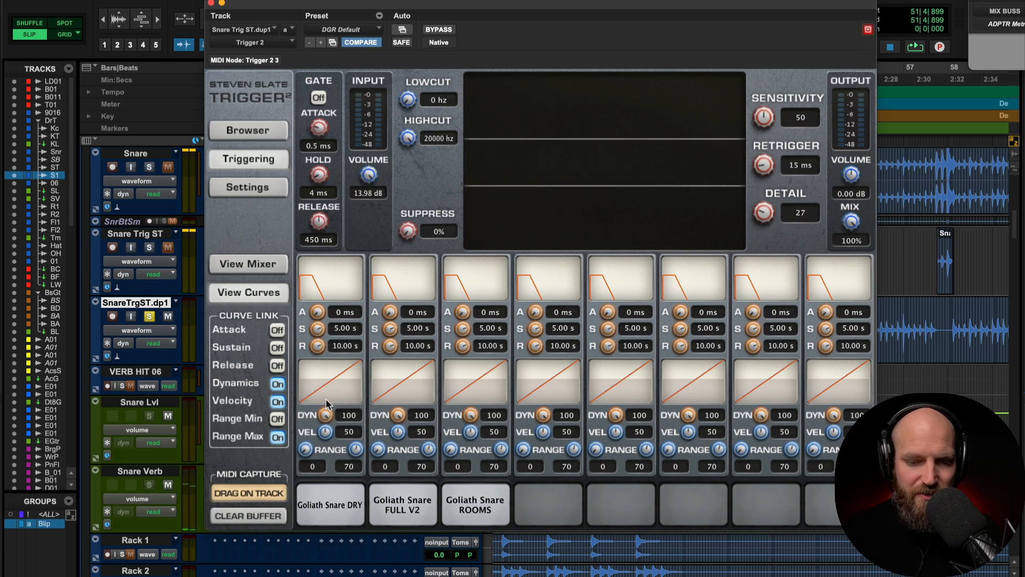
left_click_drag(324, 410, 319, 454)
key("space")
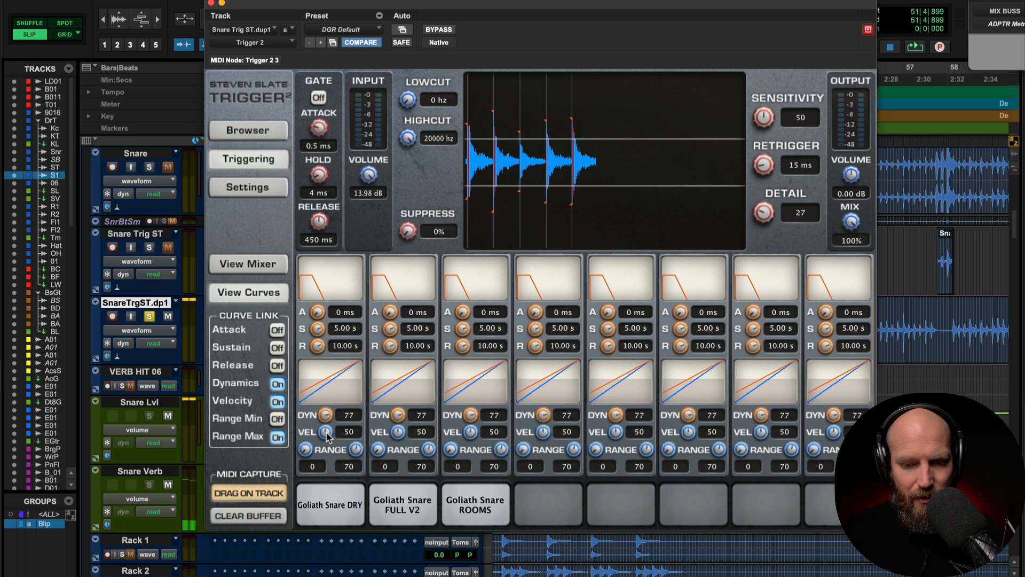
left_click_drag(350, 458, 348, 474)
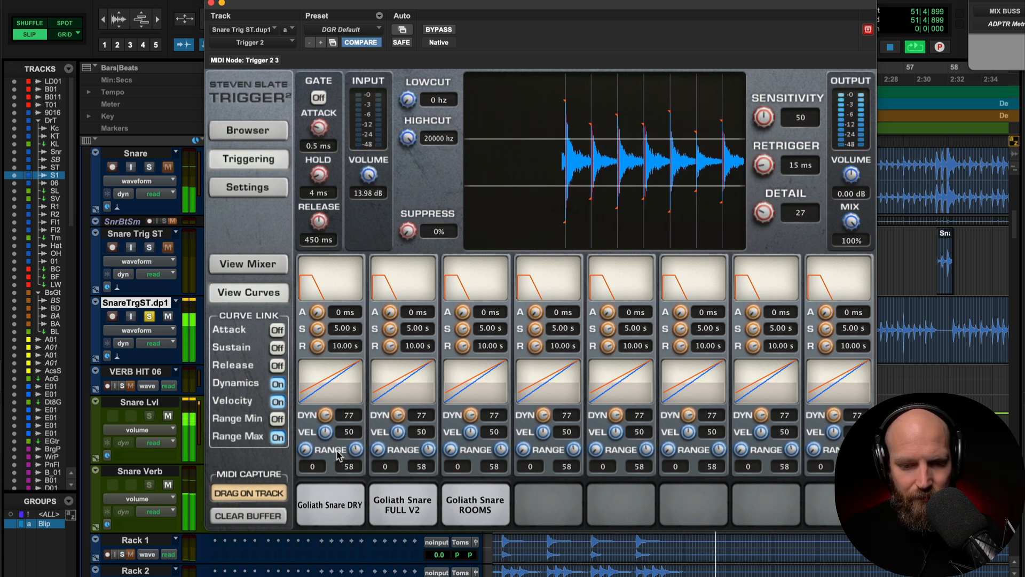
left_click_drag(352, 452, 322, 400)
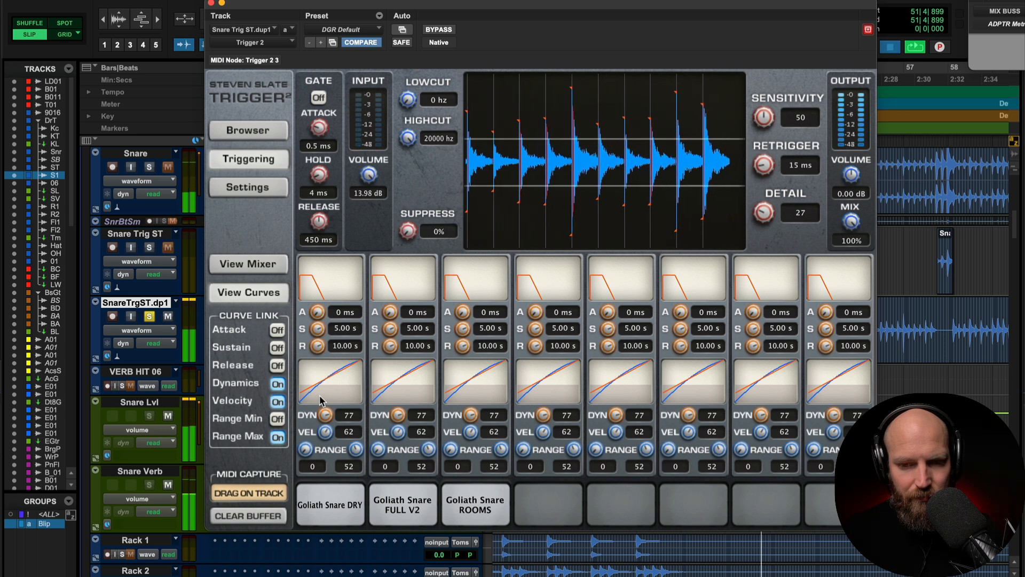
left_click(211, 3)
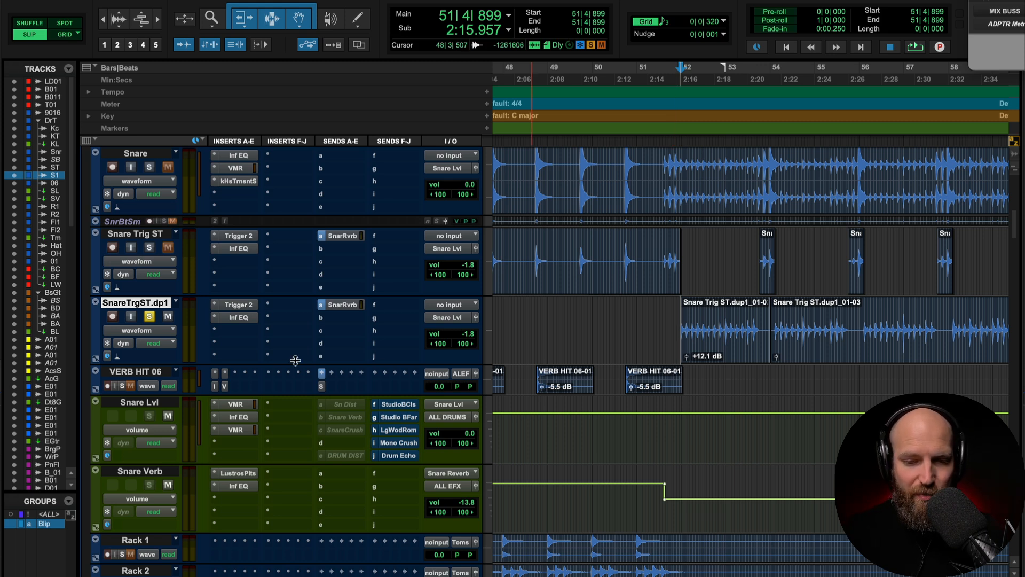
Unsolo SnareTrgST.dp1 and place the edit cursor at the start of its first quiet-hit clip, at 51|4|899.
left_click(153, 316)
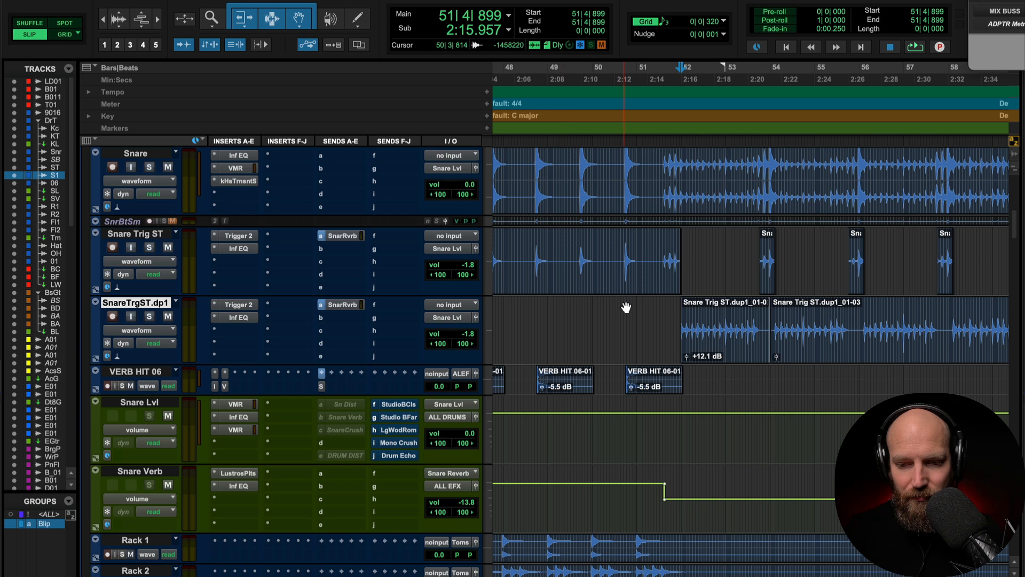
left_click(625, 321)
key("Tab")
key("t")
key("t")
scroll(626, 321, "right", 5)
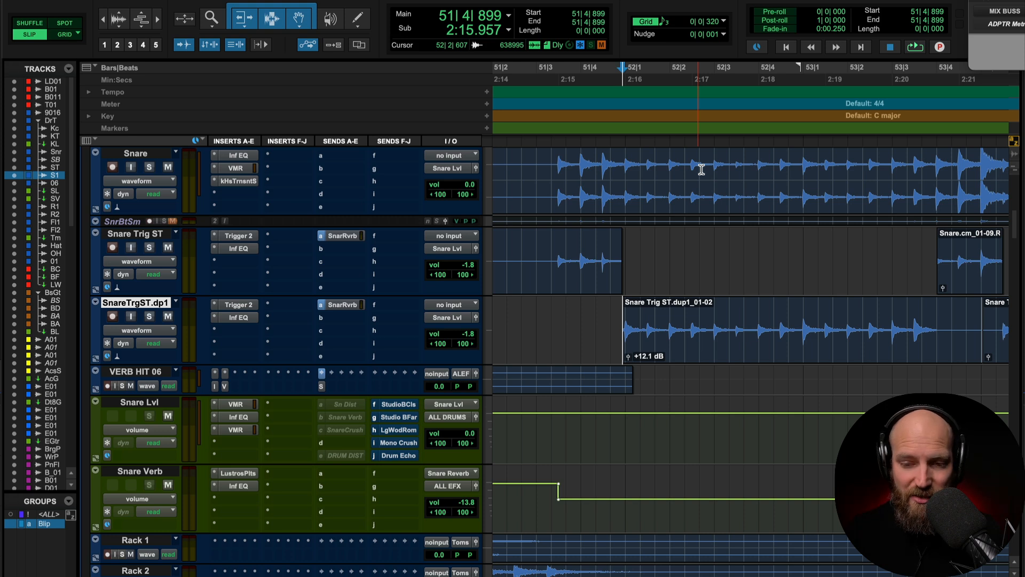
Play from 51|3|046 to hear the transition from Snare Trig ST into the quiet hits on SnareTrgST.dp1.
scroll(701, 169, "right", 2)
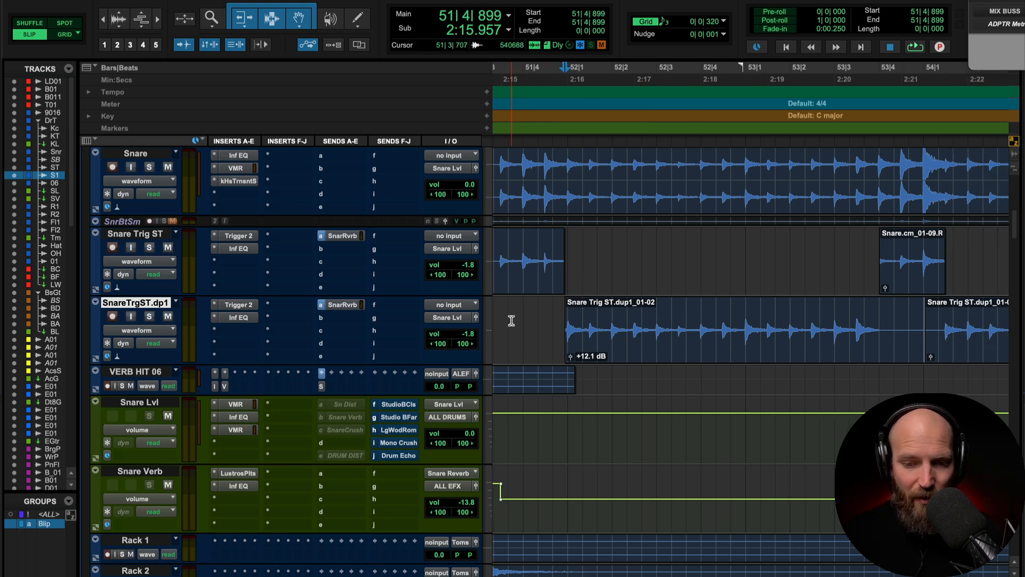
scroll(545, 319, "left", 3)
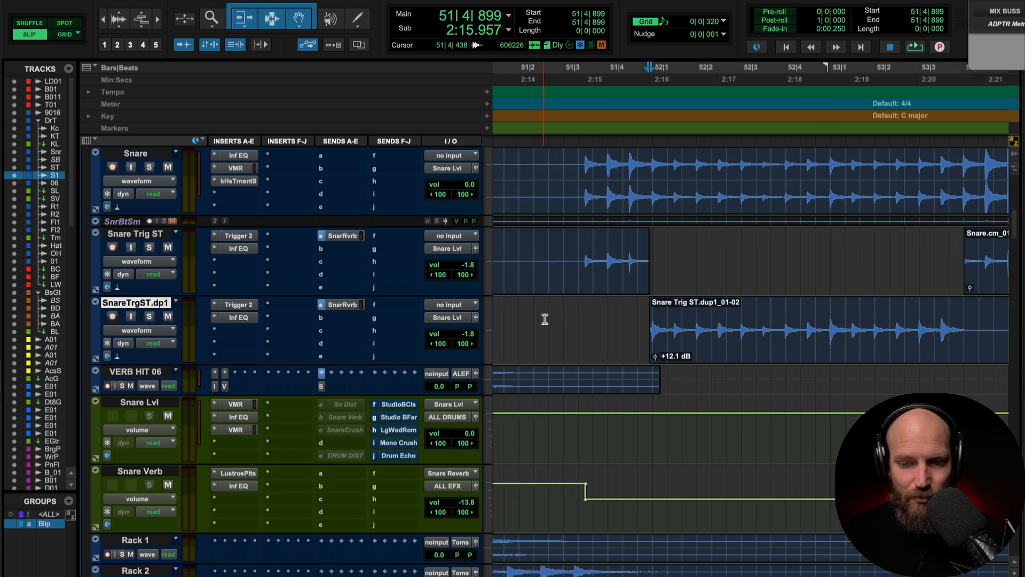
scroll(544, 320, "right", 1)
left_click(542, 319)
key("space")
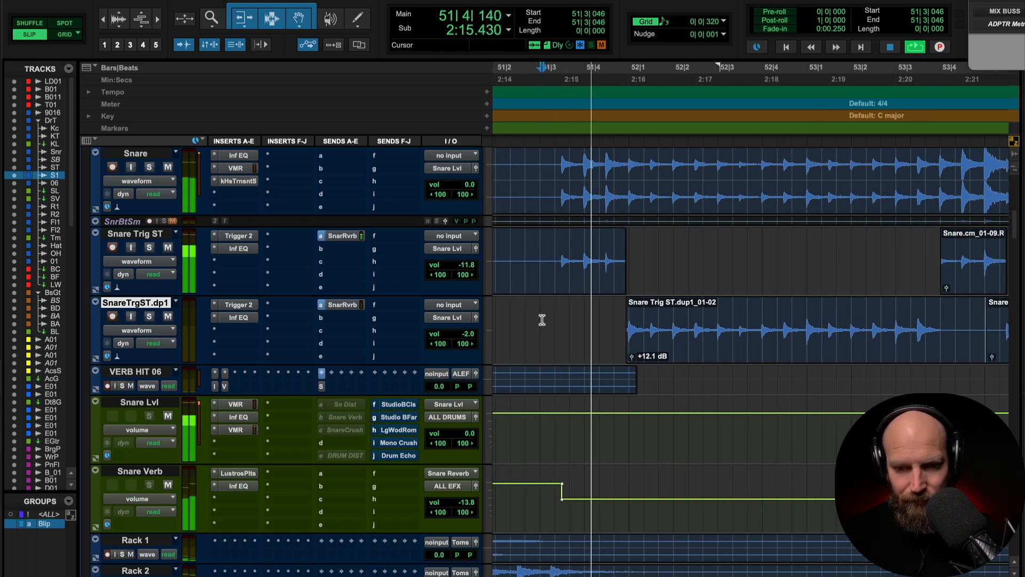
scroll(542, 319, "right", 2)
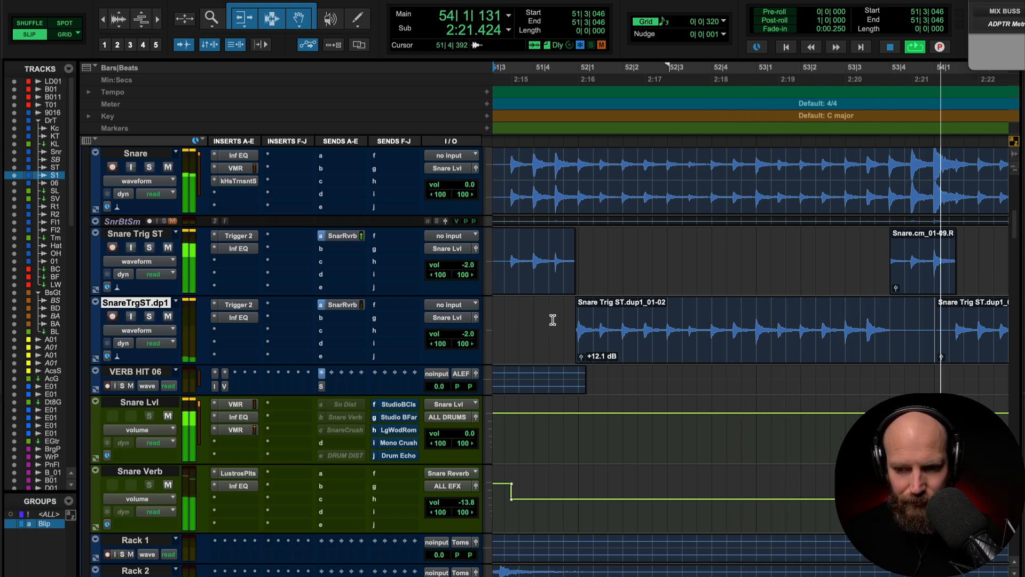
key("space")
Play from 53|3|123 to check the hand-over from the quiet hits to the louder Snare Trig ST clip.
left_click(851, 258)
key("shift+Tab")
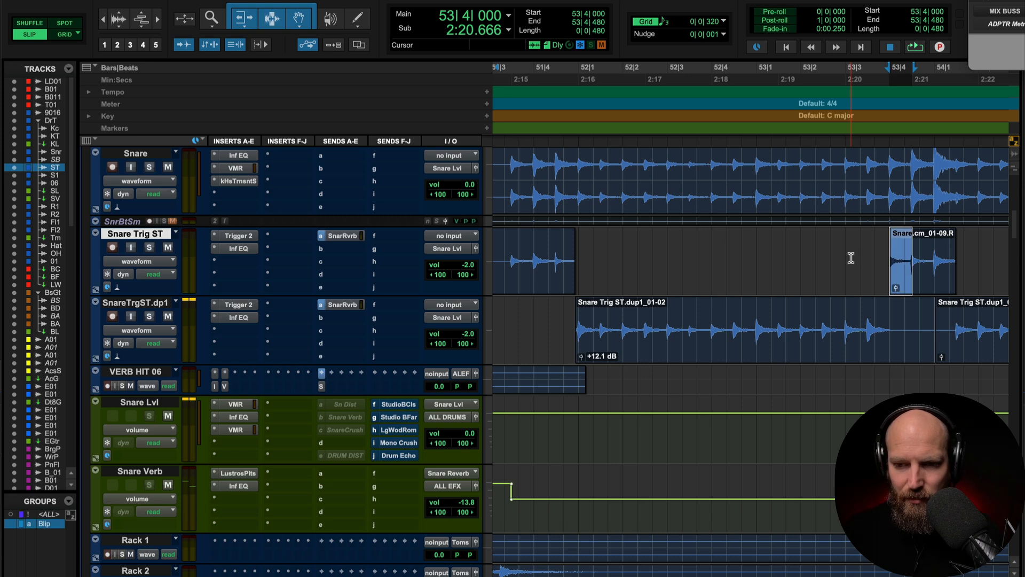
left_click(851, 258)
key("space")
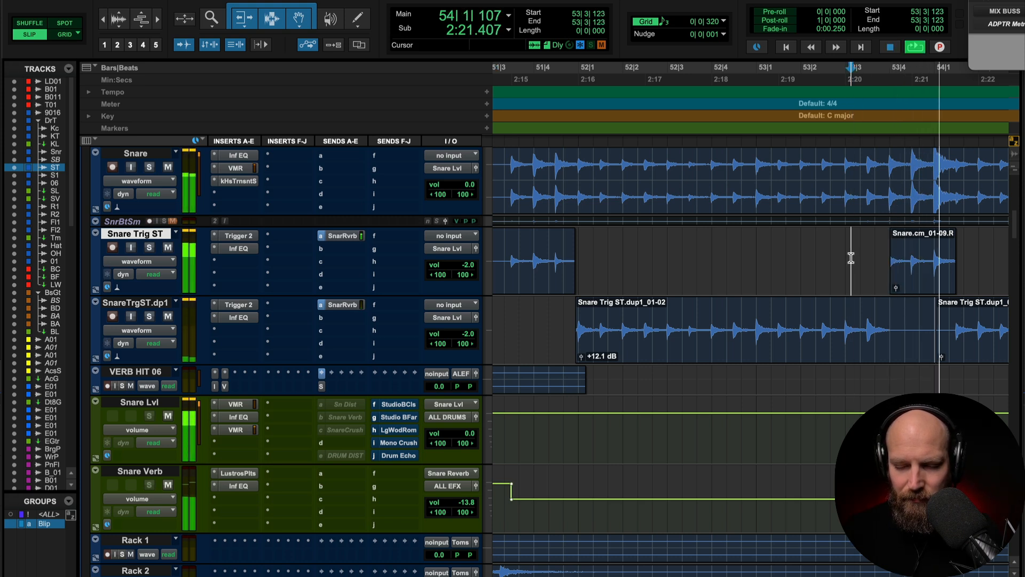
key("space")
Show SnareTrgST.dp1's volume automation and draw a dip at its first clip's start that ramps up to the next Snare Trig ST clip.
key("r")
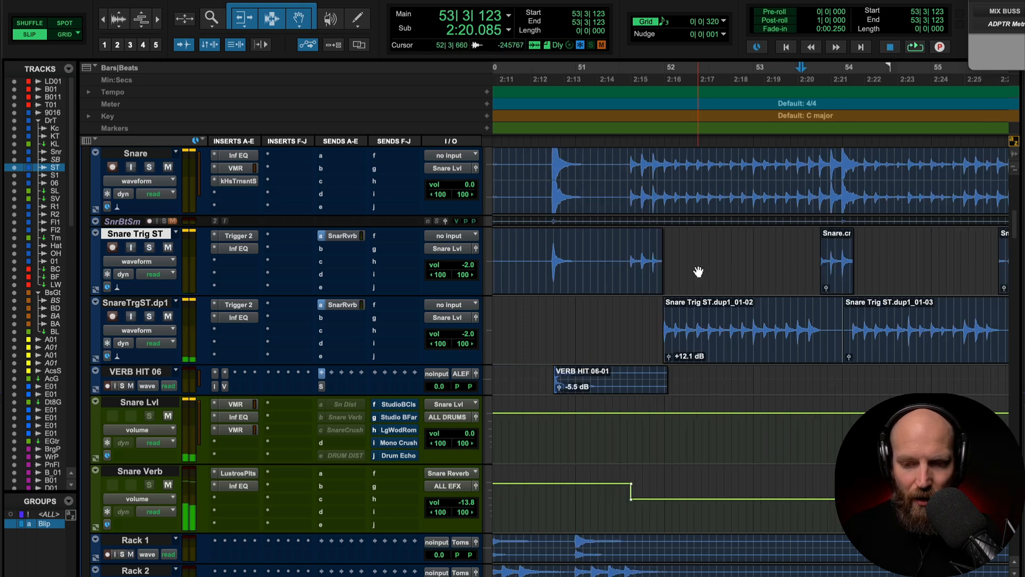
left_click(647, 311)
key("ctrl+minus")
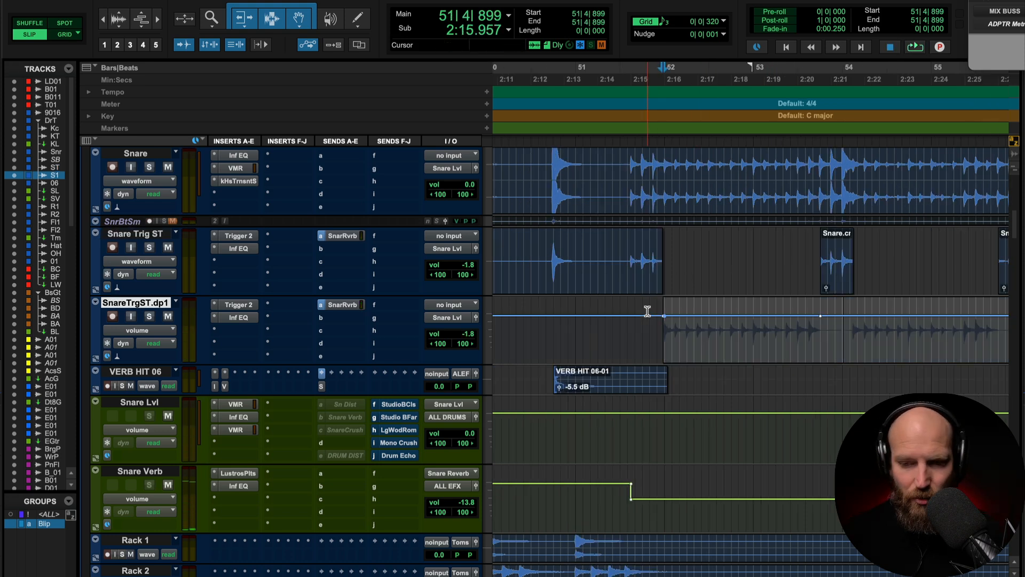
left_click(656, 315)
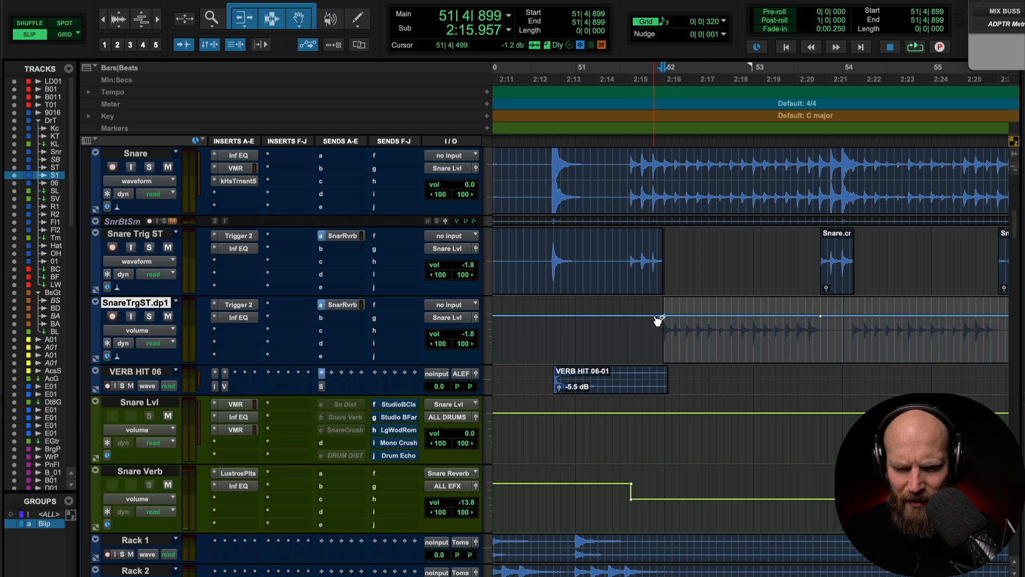
left_click_drag(664, 315, 665, 333)
left_click(821, 318)
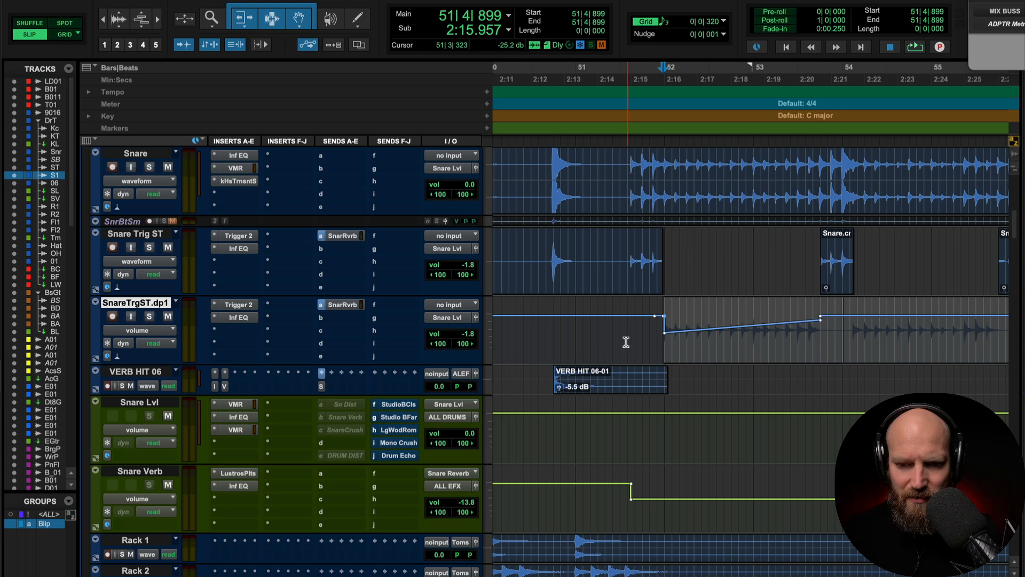
Audition the volume ramp from 51|3|261 and raise its end point and its starting dip.
left_click(626, 342)
key("space")
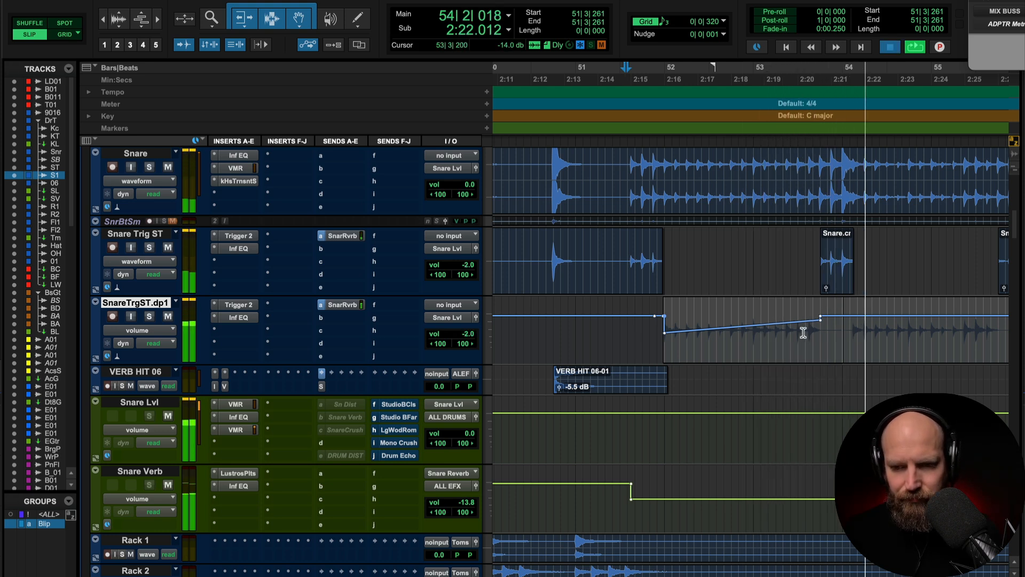
key("space")
key("space")
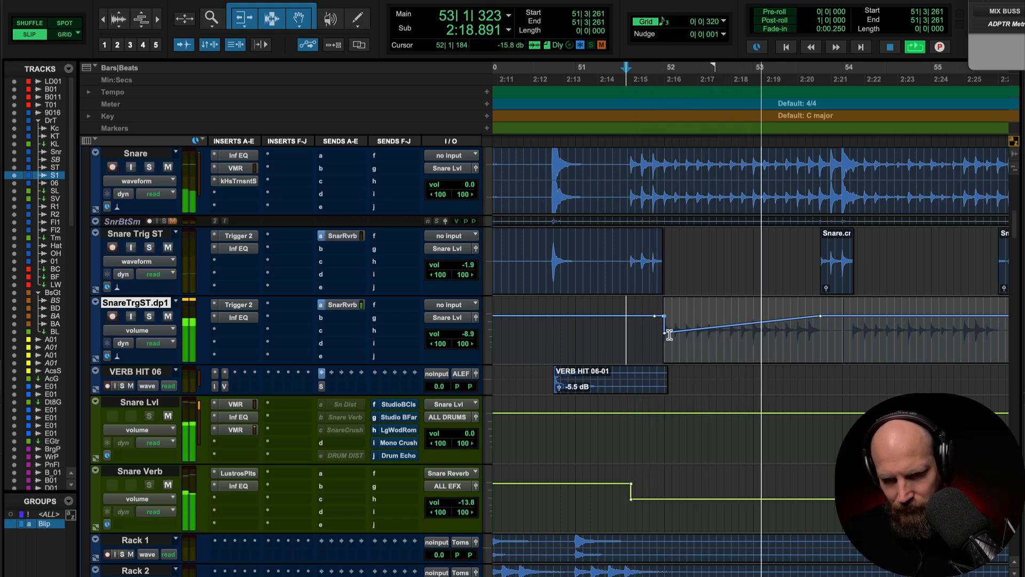
left_click_drag(666, 334, 665, 330)
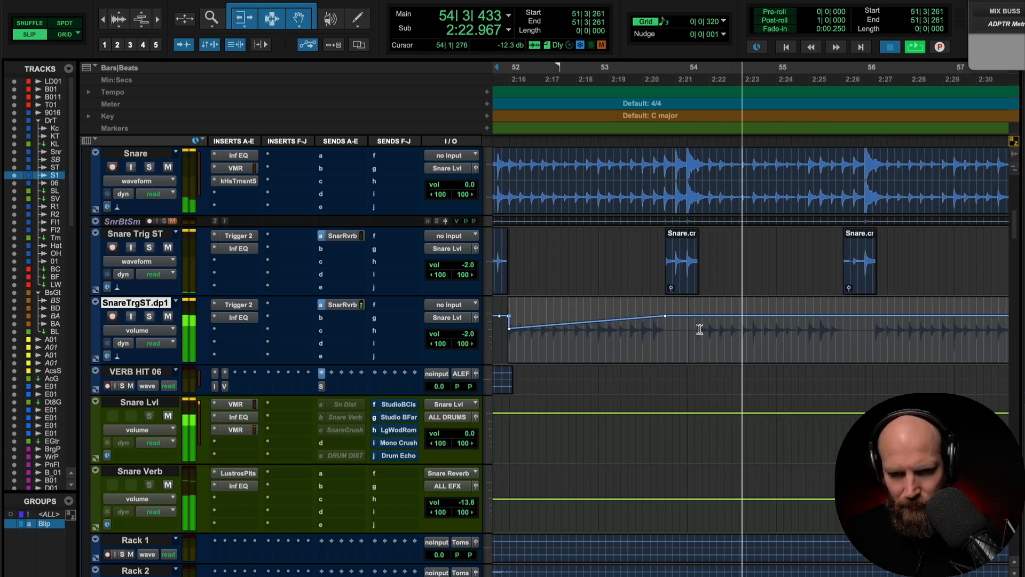
key("space")
left_click_drag(514, 334, 513, 331)
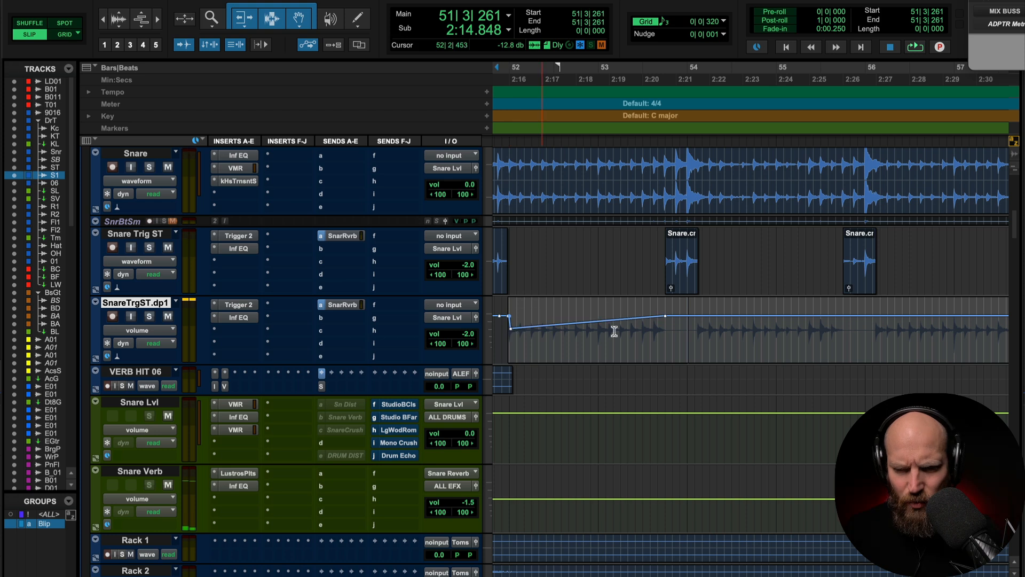
Copy the volume ramp between 52|1|000 and 53|4|253 and paste it at 54|1|482 on SnareTrgST.dp1.
left_click(514, 340)
key("Tab")
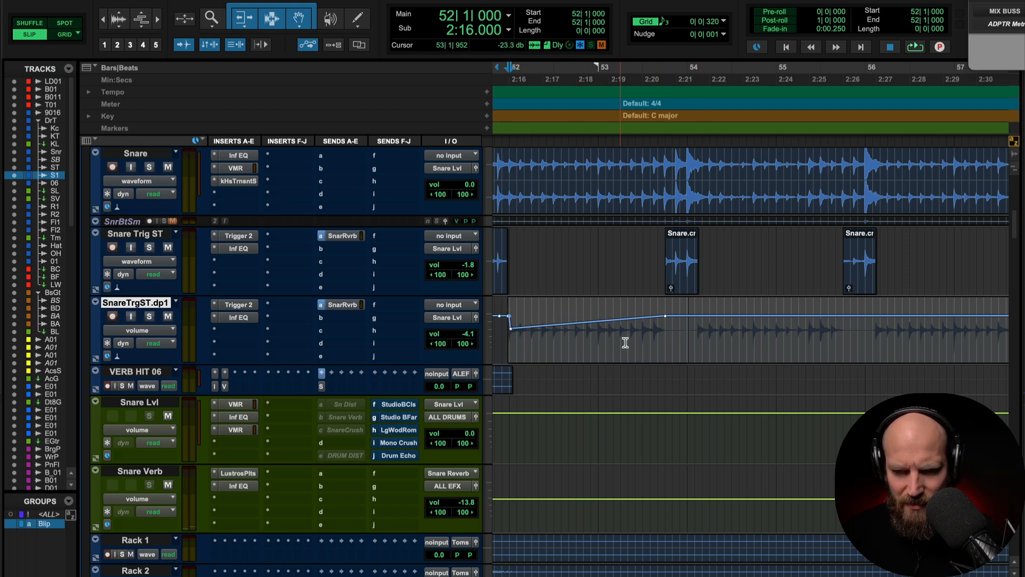
left_click_drag(626, 342, 671, 343)
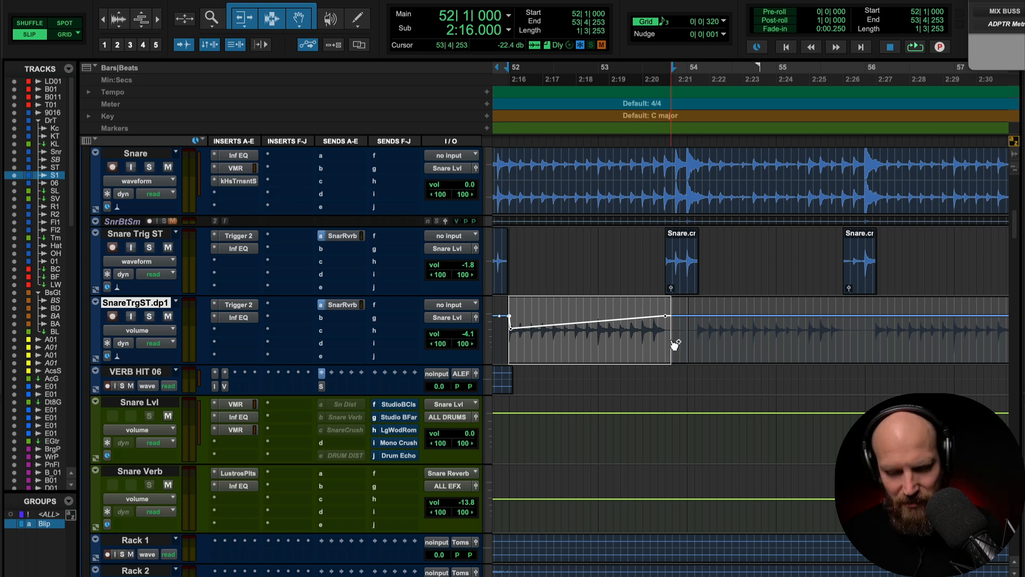
left_click(690, 339)
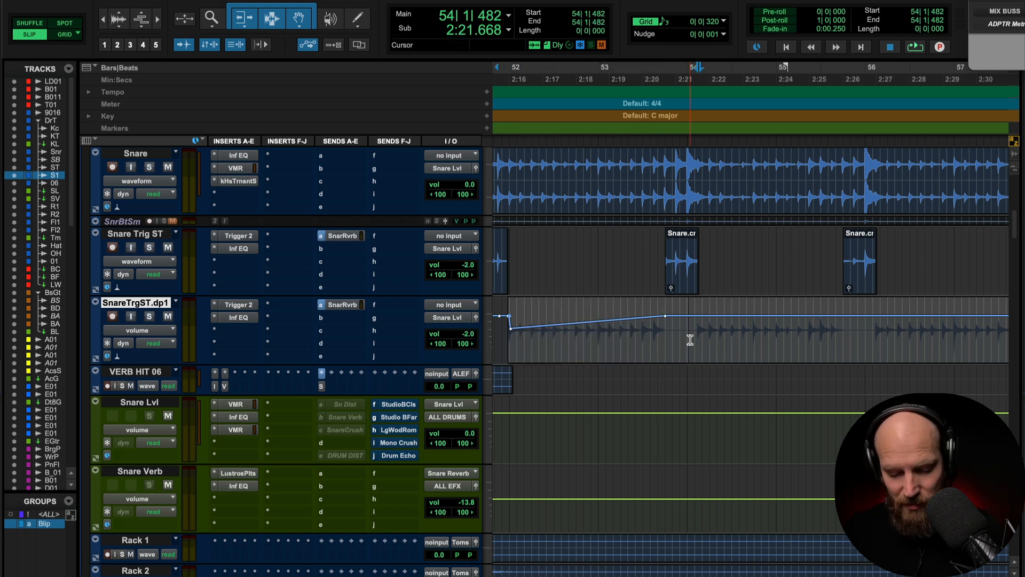
key("ctrl+v")
scroll(797, 336, "right", 4)
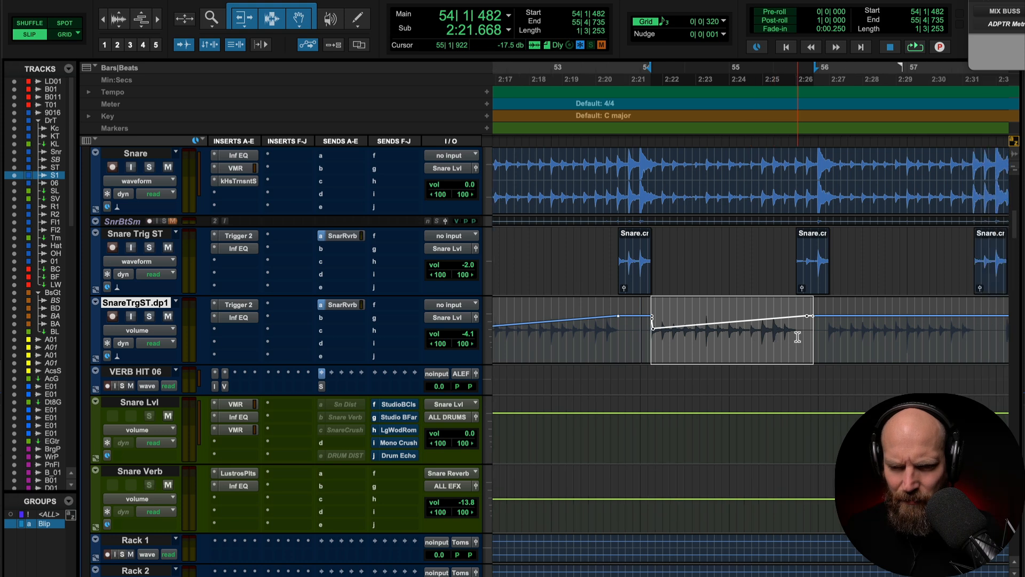
Paste the copied volume ramp onto the following quiet passages of SnareTrgST.dp1 at 56|1|480 and 58|1|480.
left_click(759, 332)
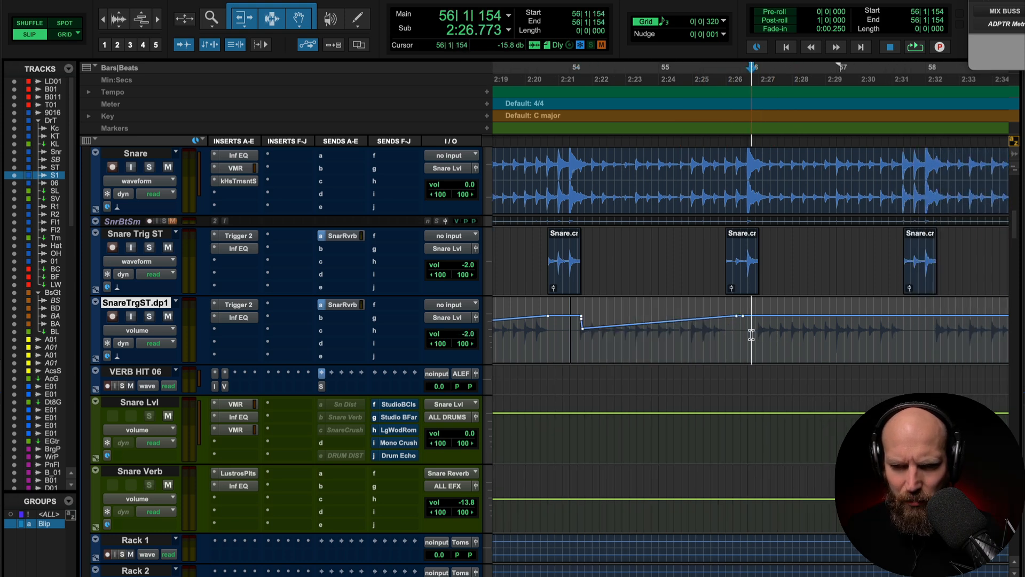
key("ctrl+v")
scroll(752, 335, "right", 5)
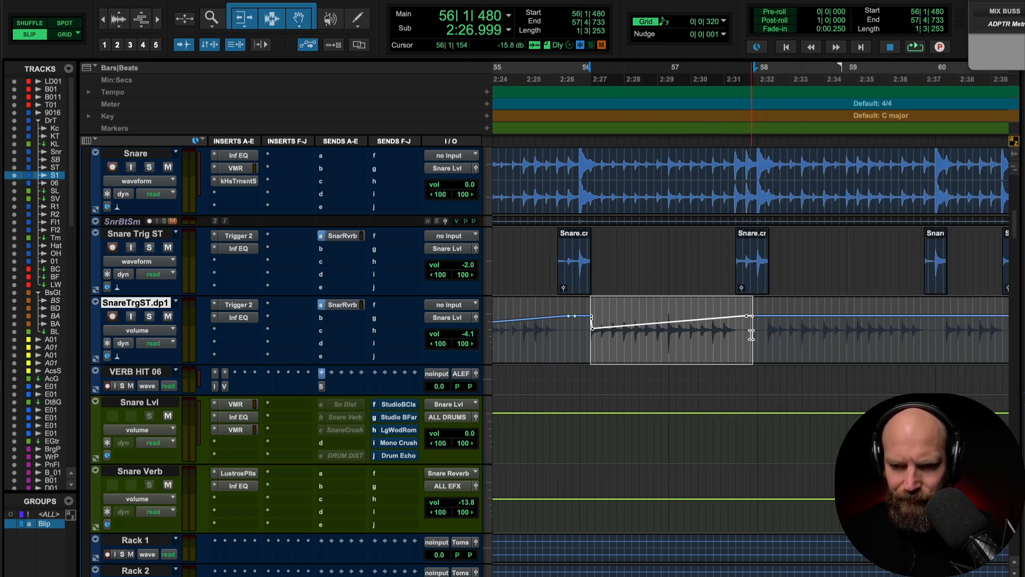
left_click(755, 334)
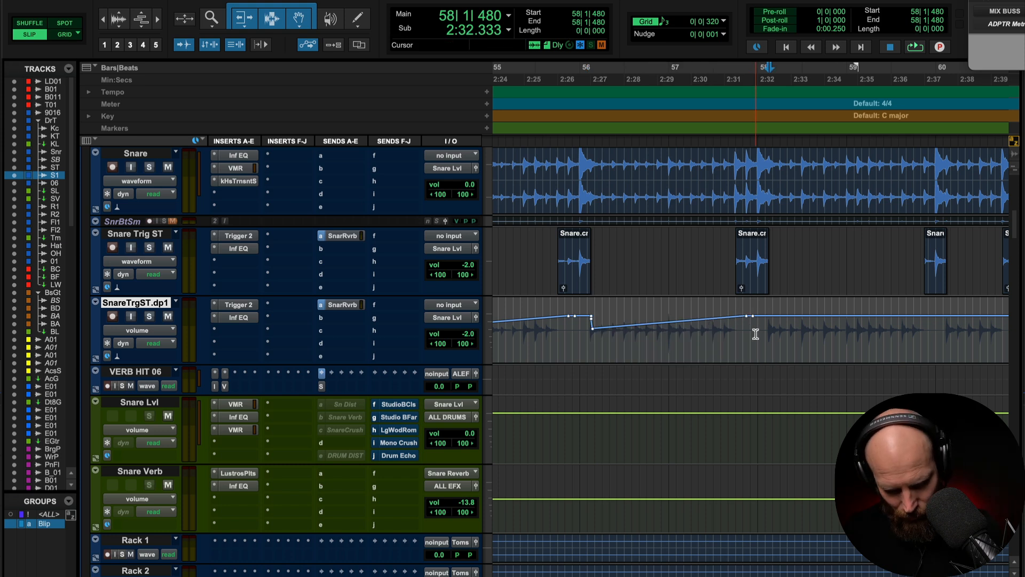
key("ctrl+v")
scroll(754, 334, "right", 6)
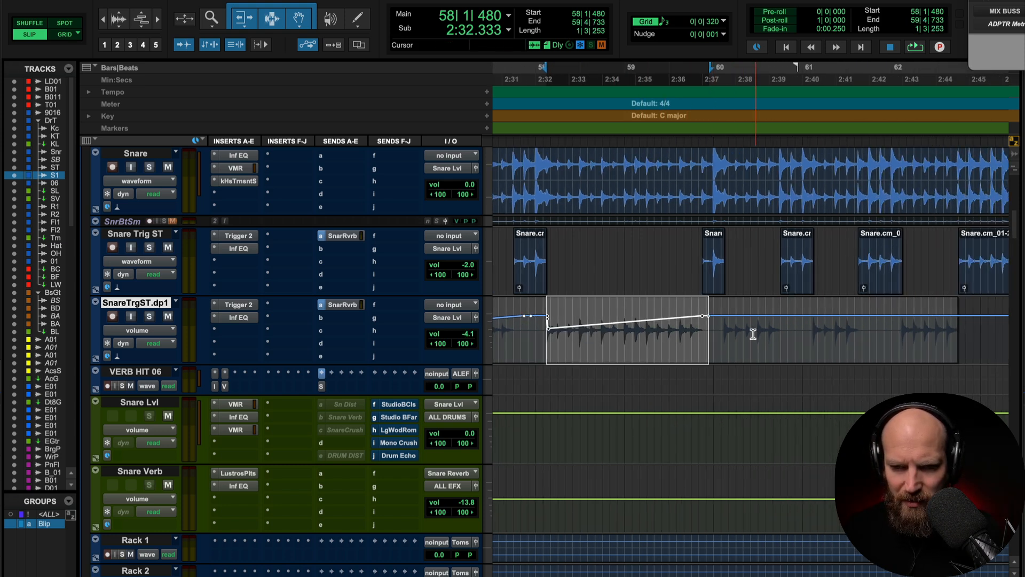
Draw a shorter volume dip and ramp over the SnareTrgST.dp1 quiet hits starting at 60|1|480.
left_click(720, 332)
left_click(727, 333)
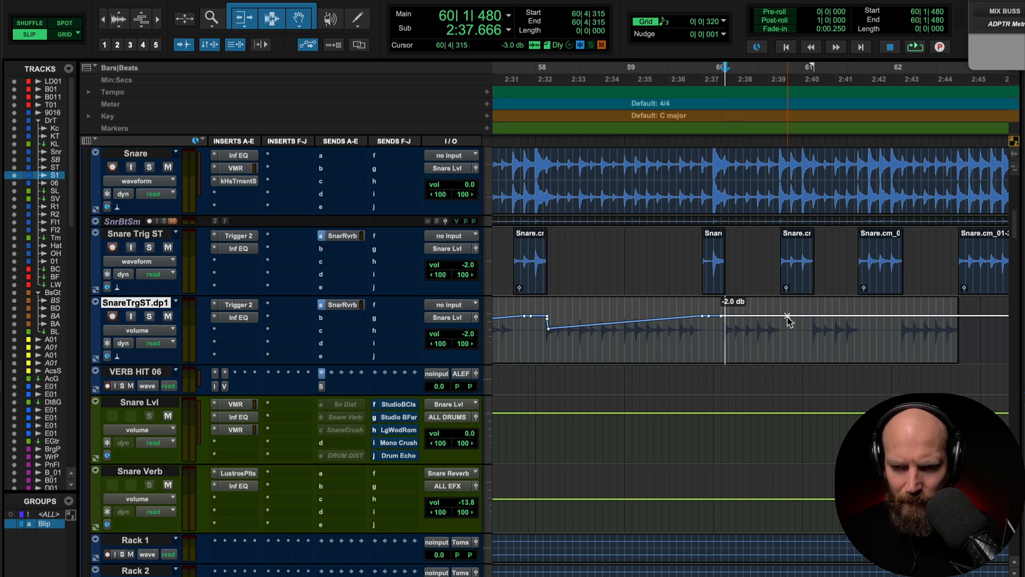
left_click(733, 316)
left_click_drag(720, 319, 720, 324)
scroll(791, 336, "right", 3)
Draw a volume dip at 61|1|479 on SnareTrgST.dp1 that ramps up to the next Snare Trig ST clip.
left_click(722, 331)
key("Tab")
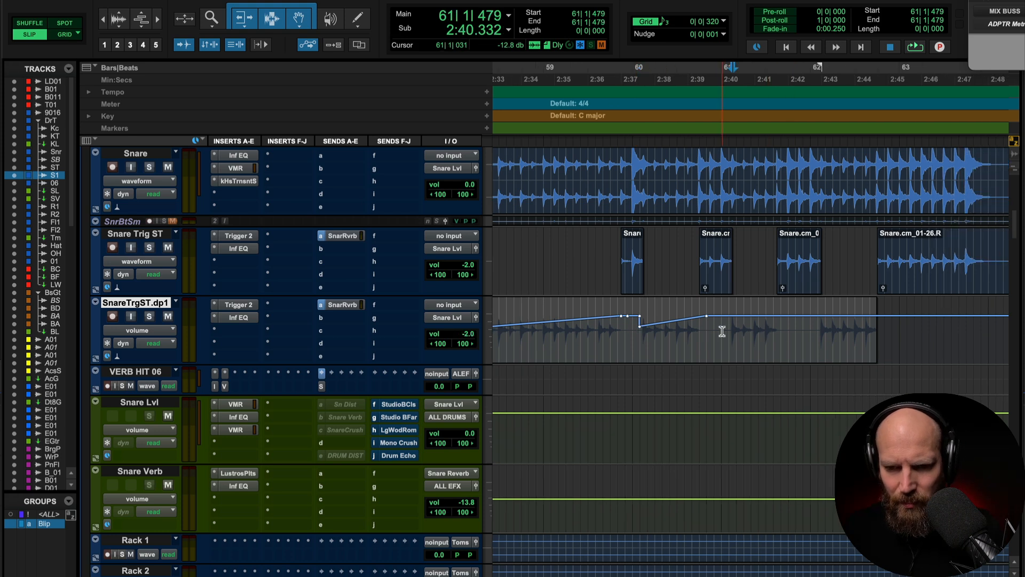
left_click(788, 334, "shift")
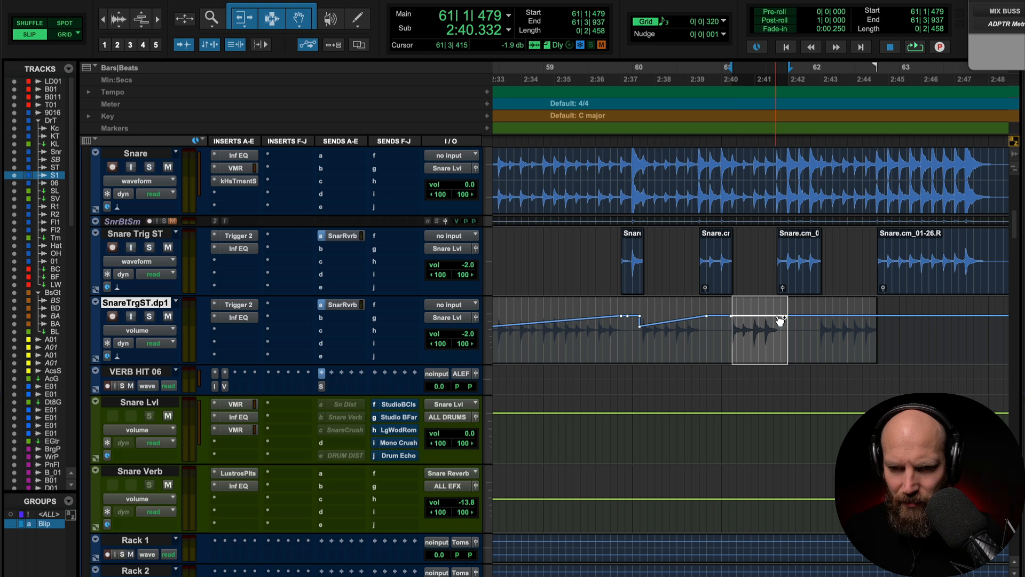
left_click_drag(731, 316, 730, 328)
Draw a volume dip to about -9.6 dB near 62|1|480 on SnareTrgST.dp1, ramping up to the end of the last quiet clip.
left_click(814, 328)
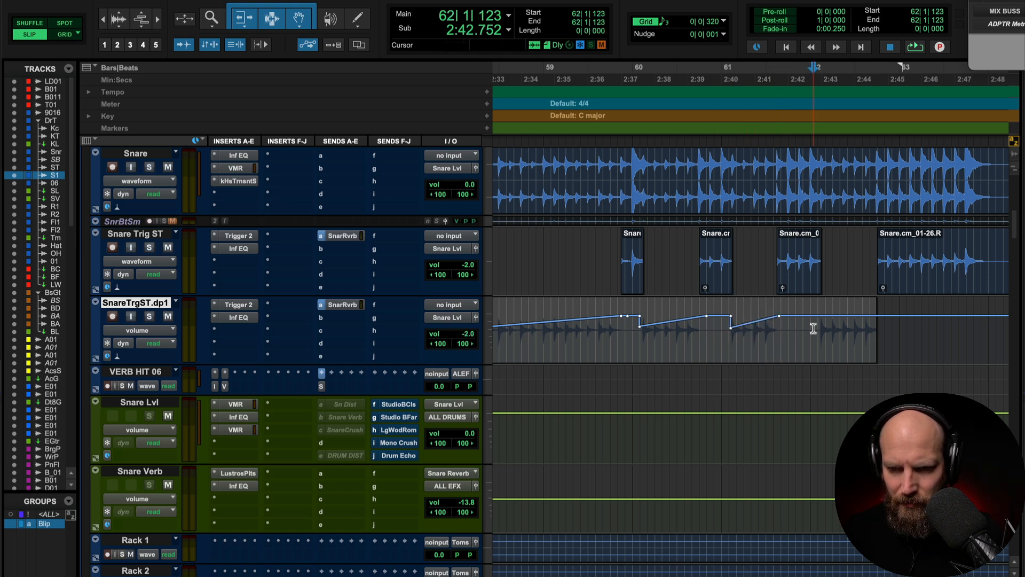
key("Tab")
left_click(815, 317)
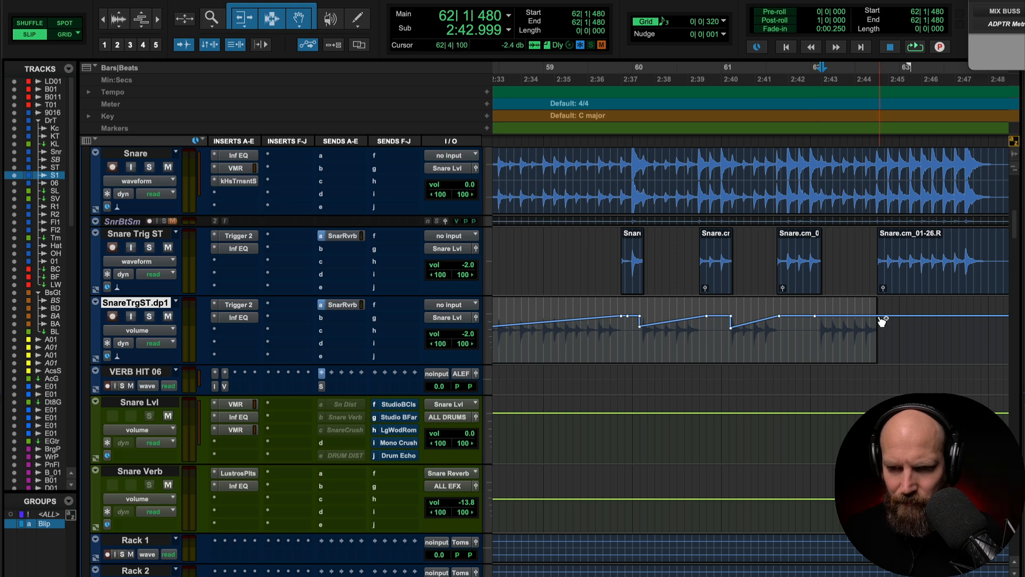
left_click_drag(815, 316, 814, 325)
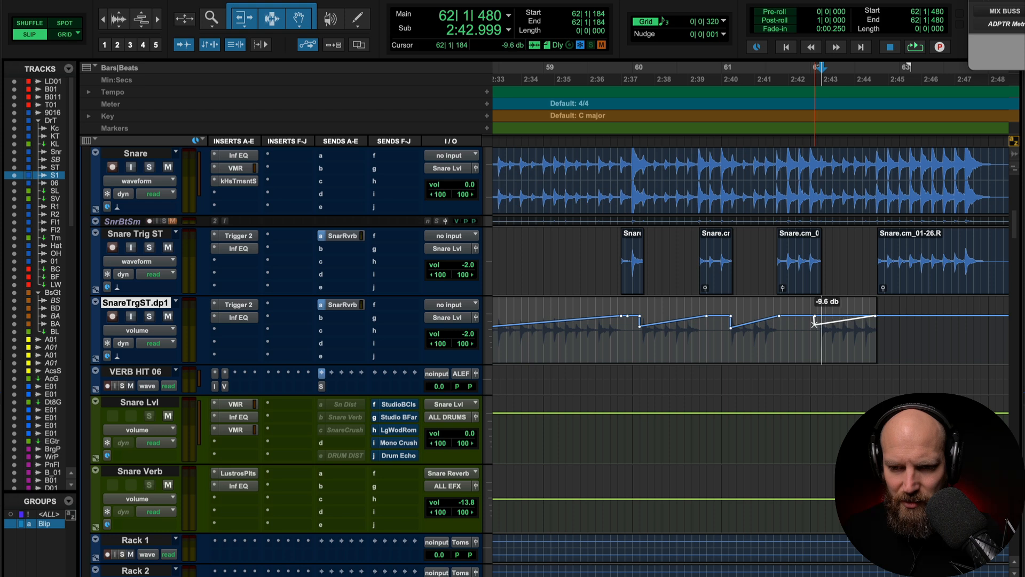
Unmute the ALL MUSIC and ALL EFX busses in the Mix Buss folder.
scroll(767, 326, "down", 2)
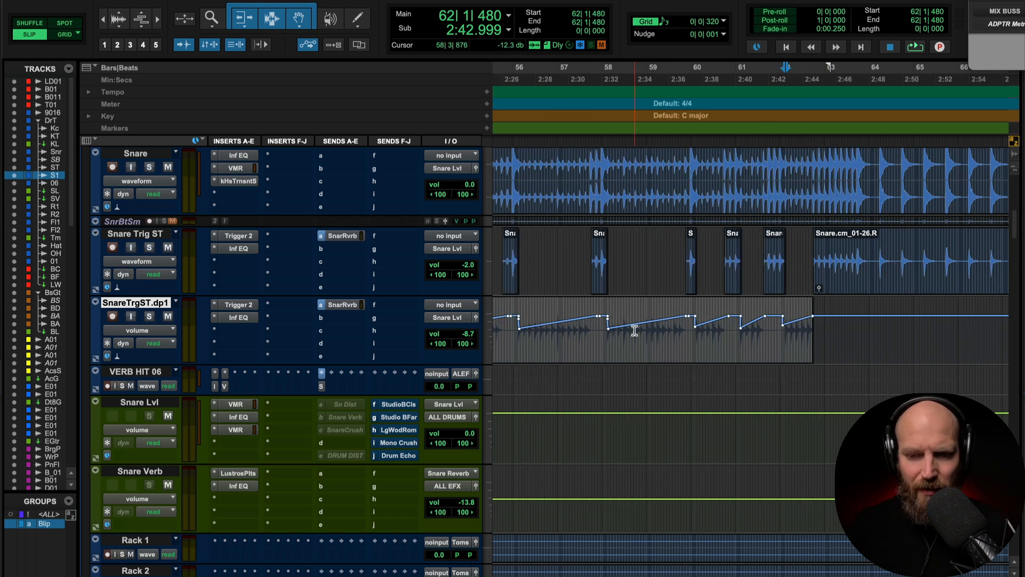
scroll(634, 331, "left", 10)
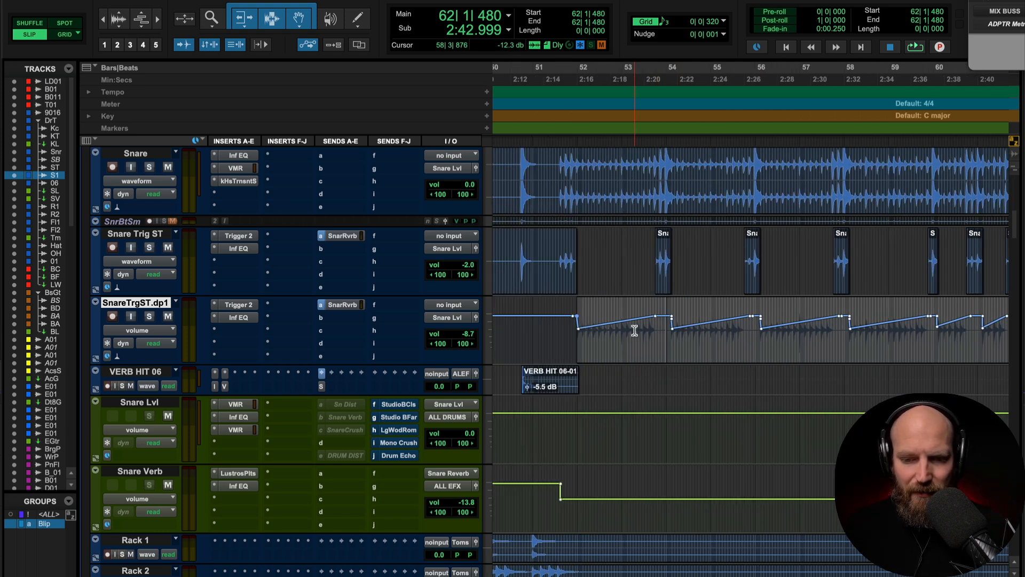
left_click(591, 335)
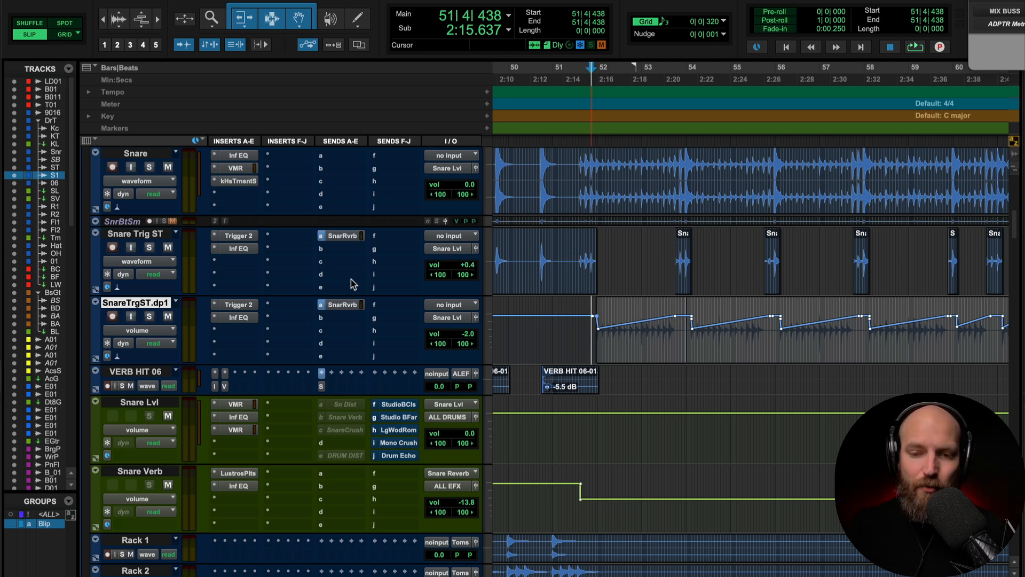
scroll(351, 284, "up", 4)
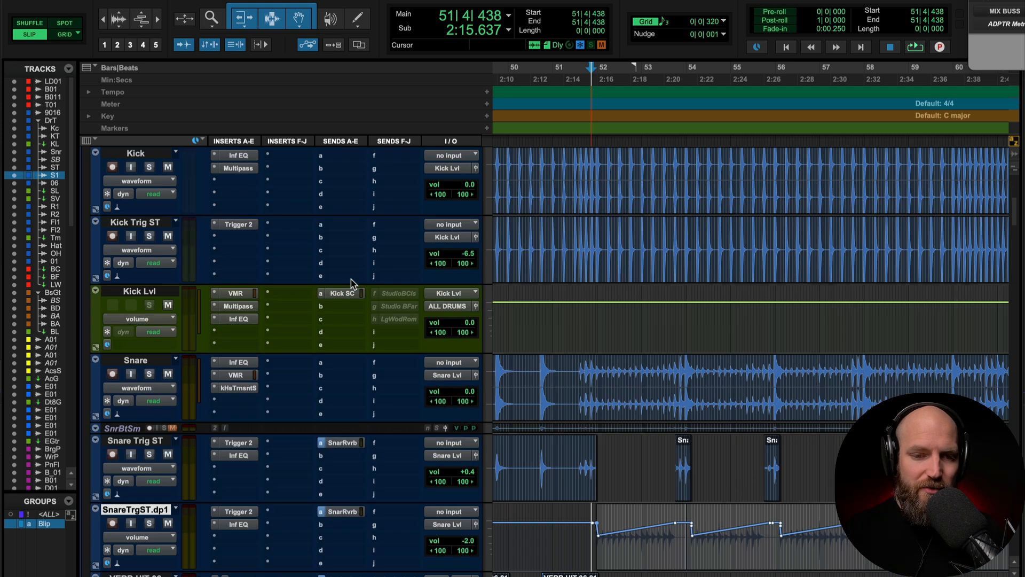
scroll(351, 283, "up", 4)
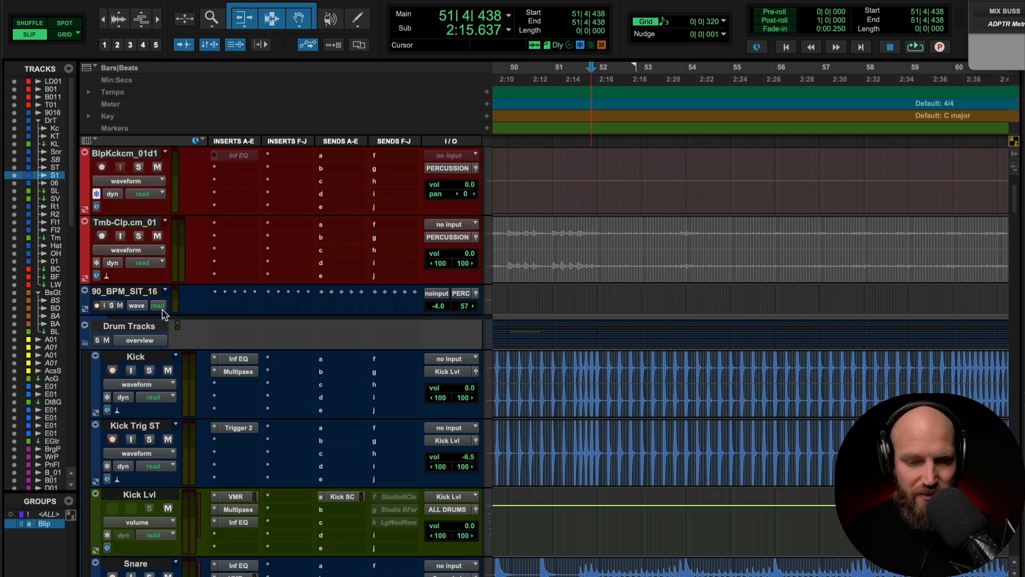
scroll(162, 310, "up", 15)
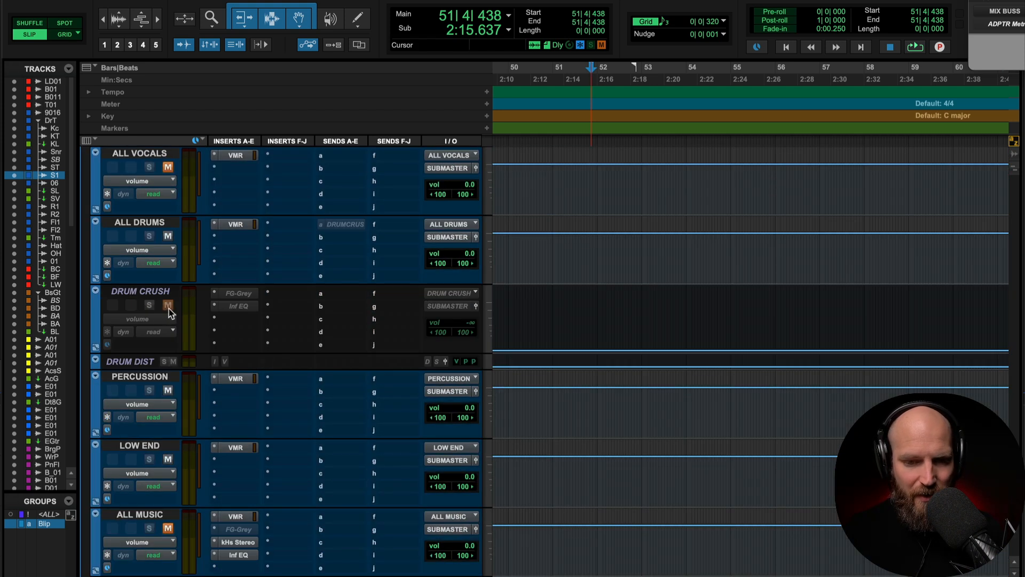
scroll(170, 313, "down", 6)
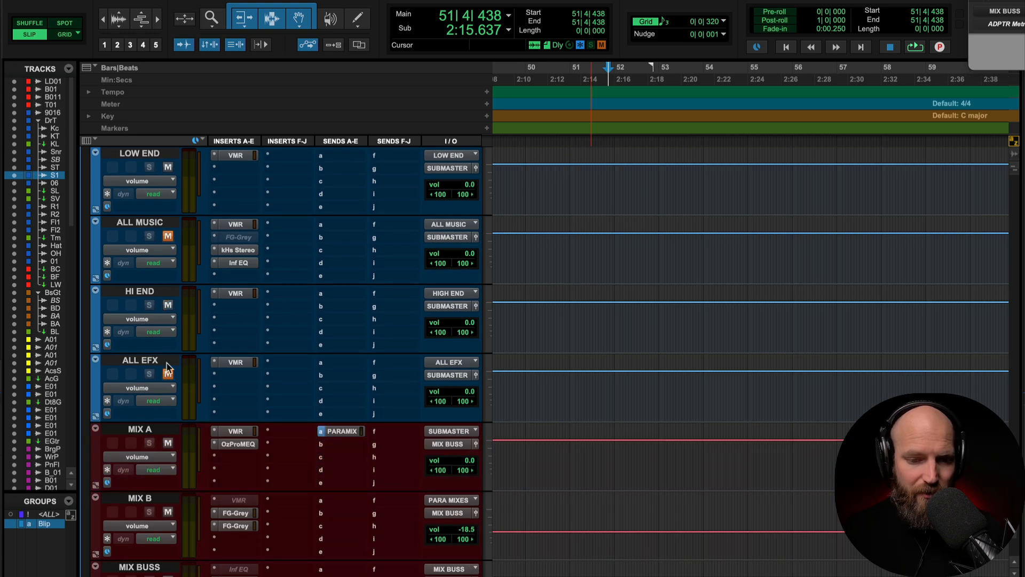
scroll(169, 243, "up", 6)
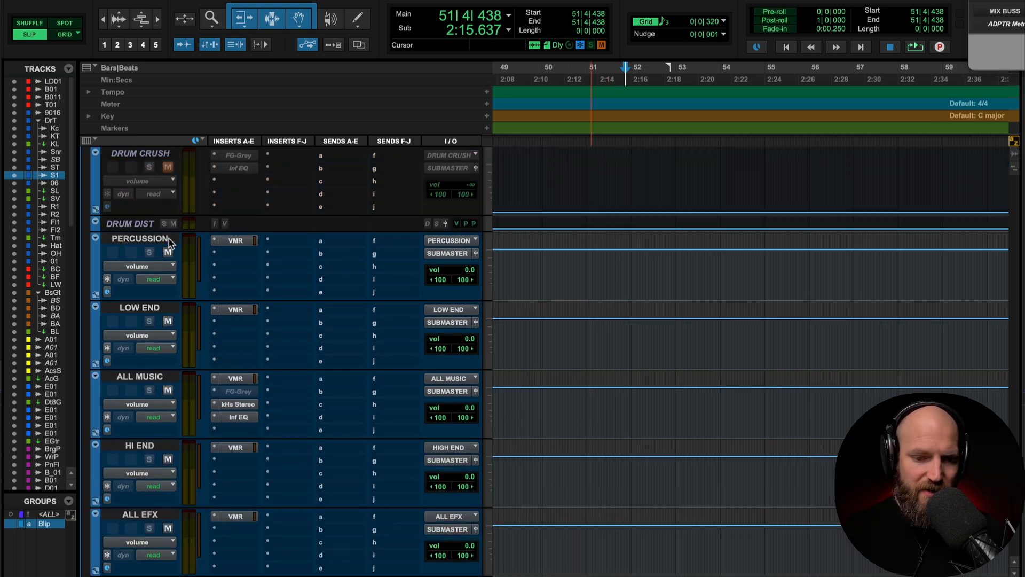
scroll(169, 239, "up", 1)
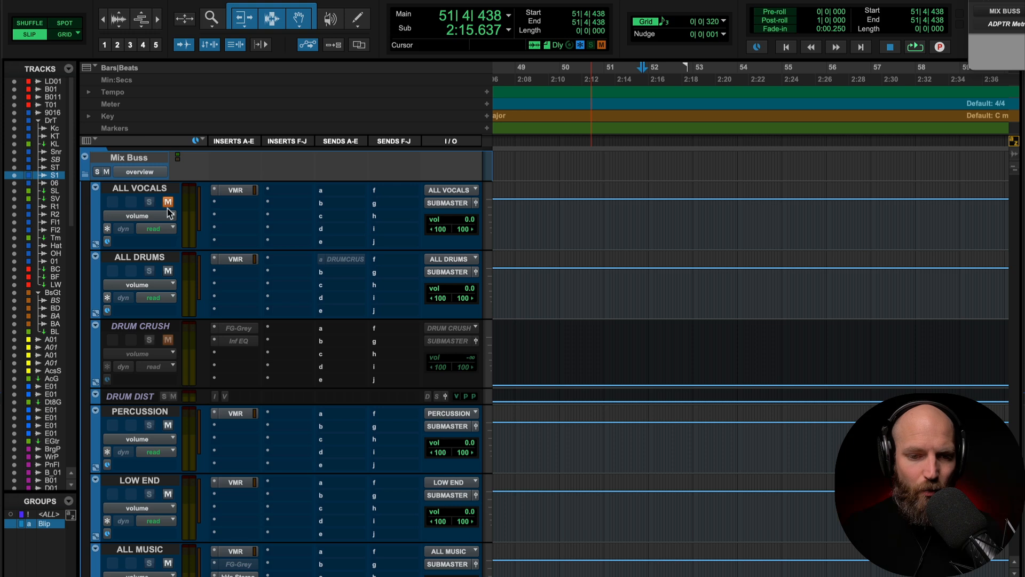
scroll(169, 210, "up", 2)
scroll(168, 210, "up", 10)
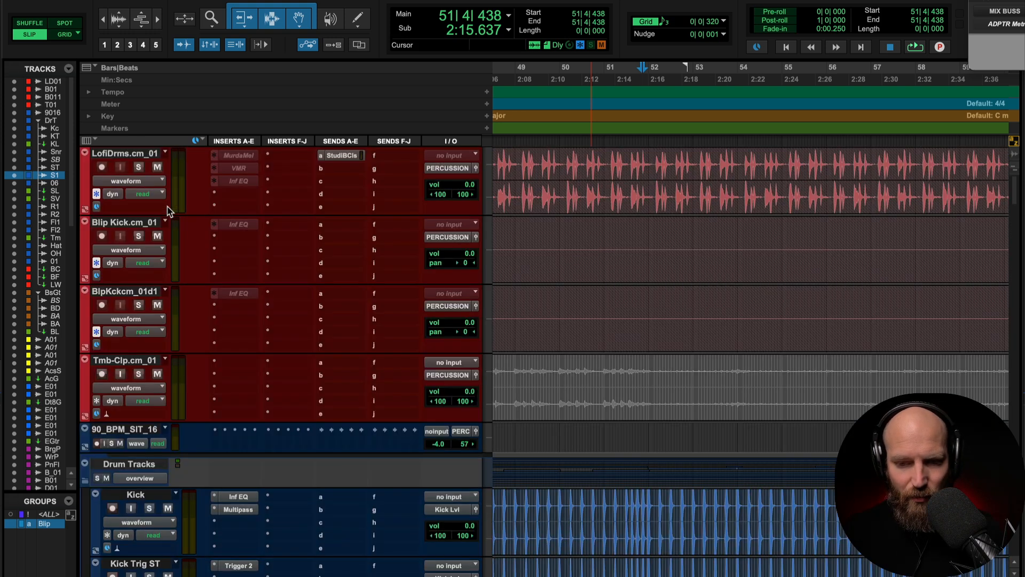
Play the drums from 50|3|630 to check the transition into the quiet snare hits.
scroll(632, 372, "down", 10)
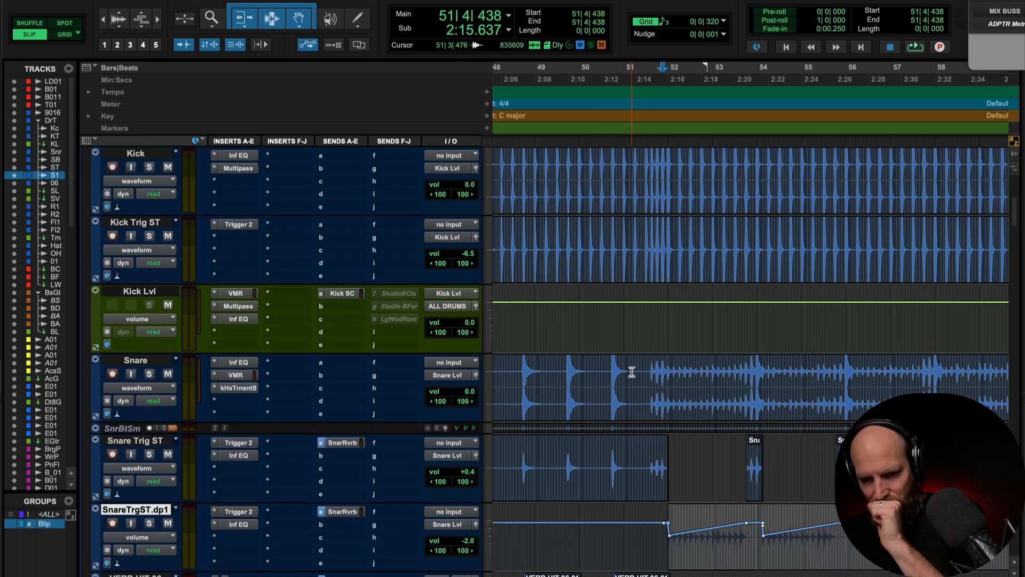
scroll(632, 371, "down", 4)
left_click(609, 401)
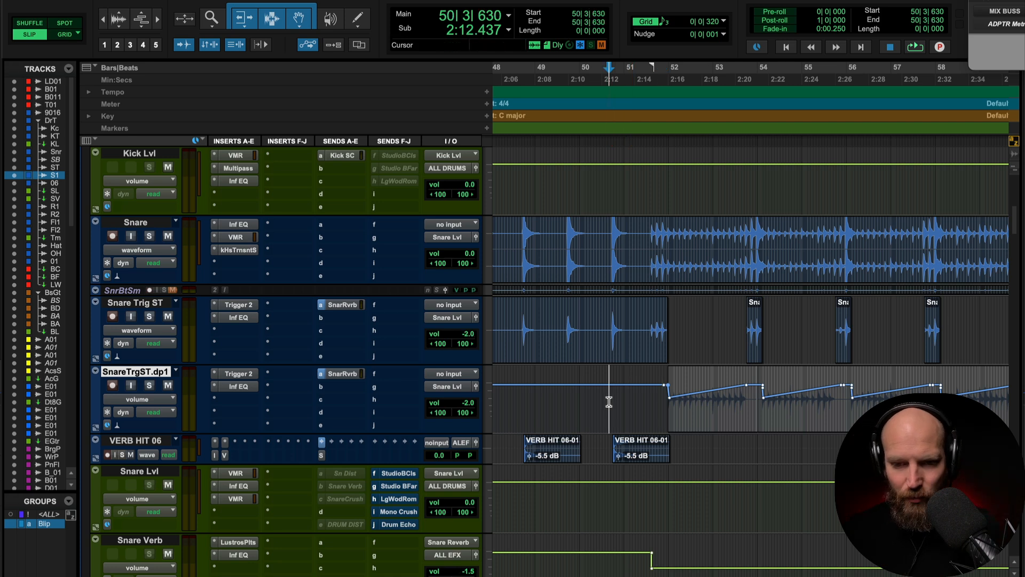
key("space")
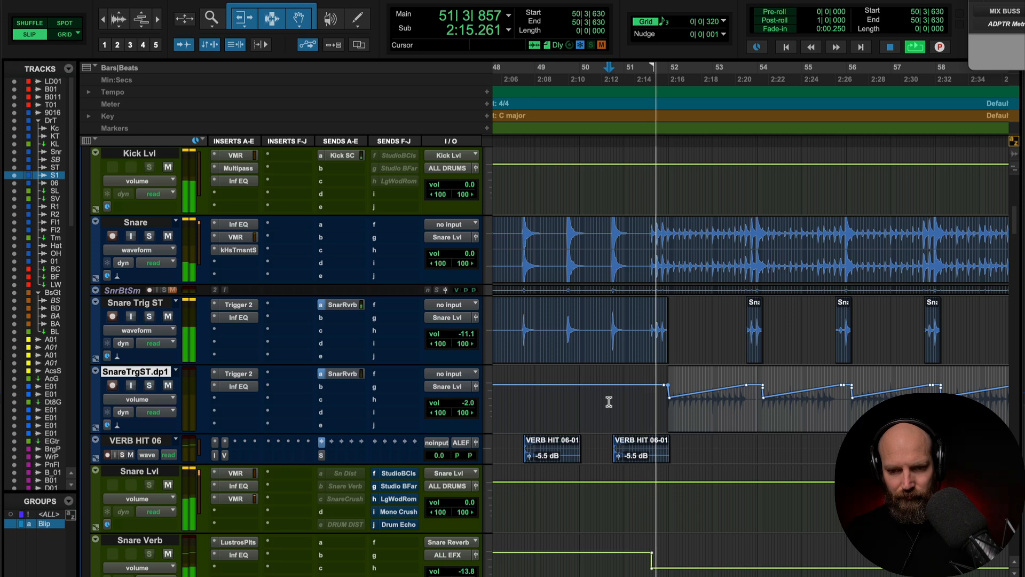
key("space")
Draw a volume ramp on Snare Trig ST over the three hits from 51|3|480, starting slightly reduced and peaking at the third hit.
left_click(639, 323)
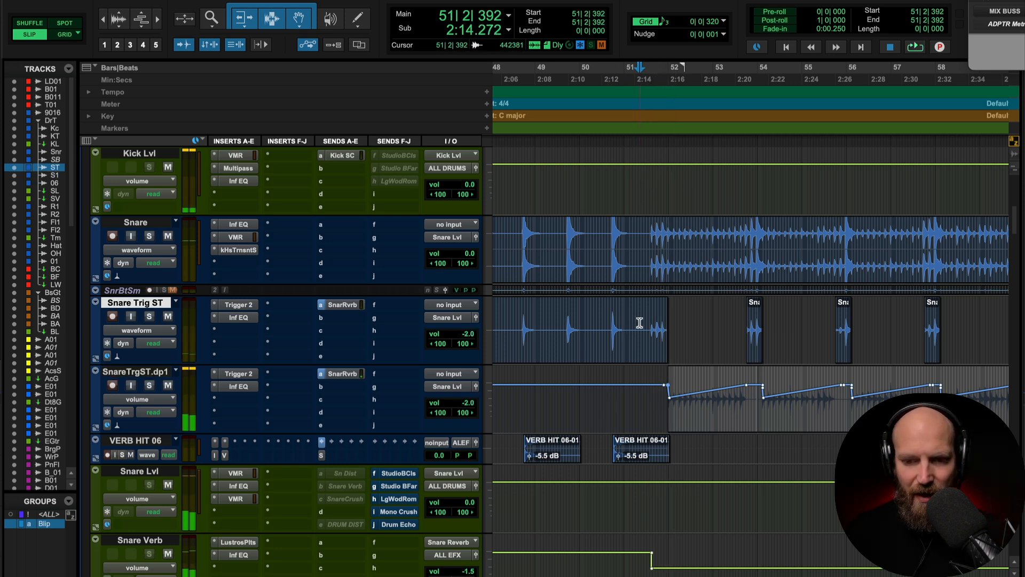
key("Tab")
key("ctrl+]")
key("ctrl+]")
key("ctrl+]")
scroll(639, 324, "right", 3)
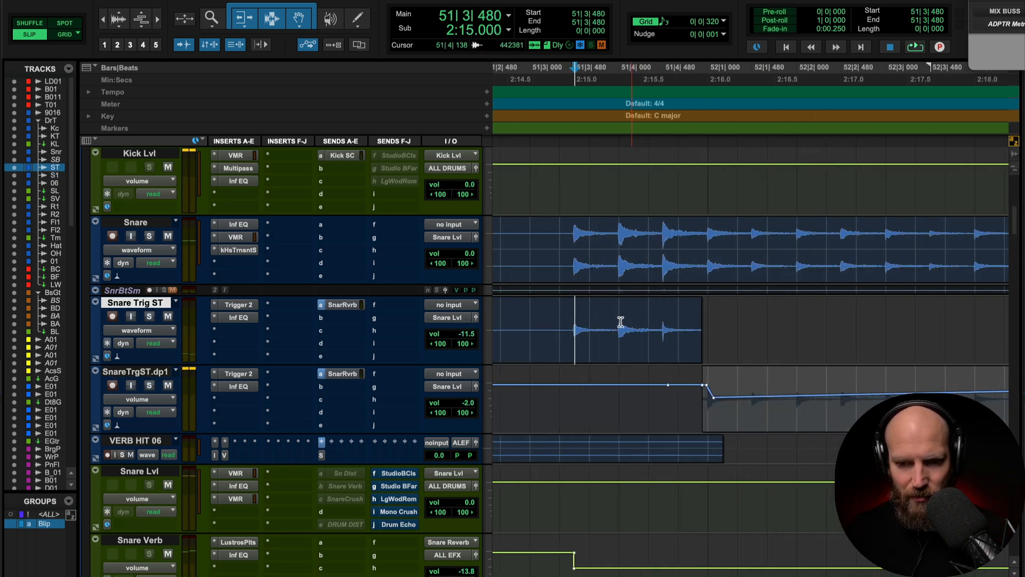
key("ctrl+minus")
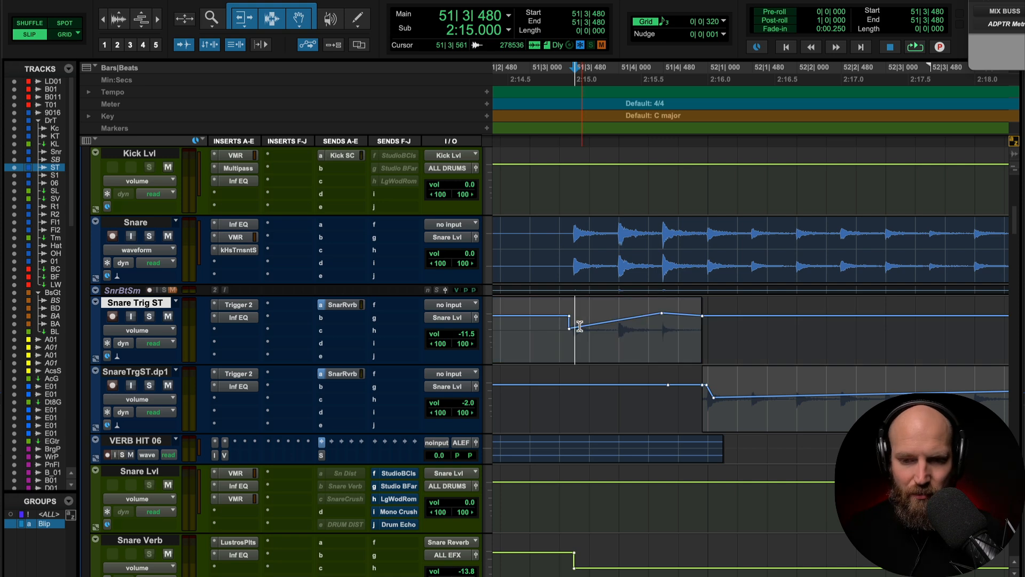
left_click_drag(665, 316, 664, 307)
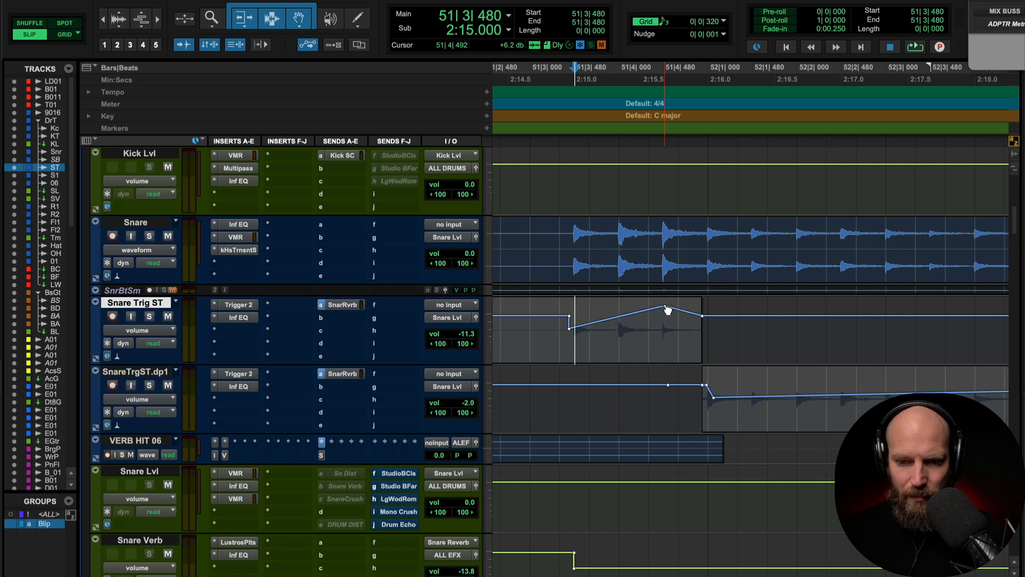
left_click(568, 328)
left_click_drag(571, 328, 569, 318)
Play back from 51|3|192 to check the new volume ramp on Snare Trig ST.
left_click(548, 328)
key("space")
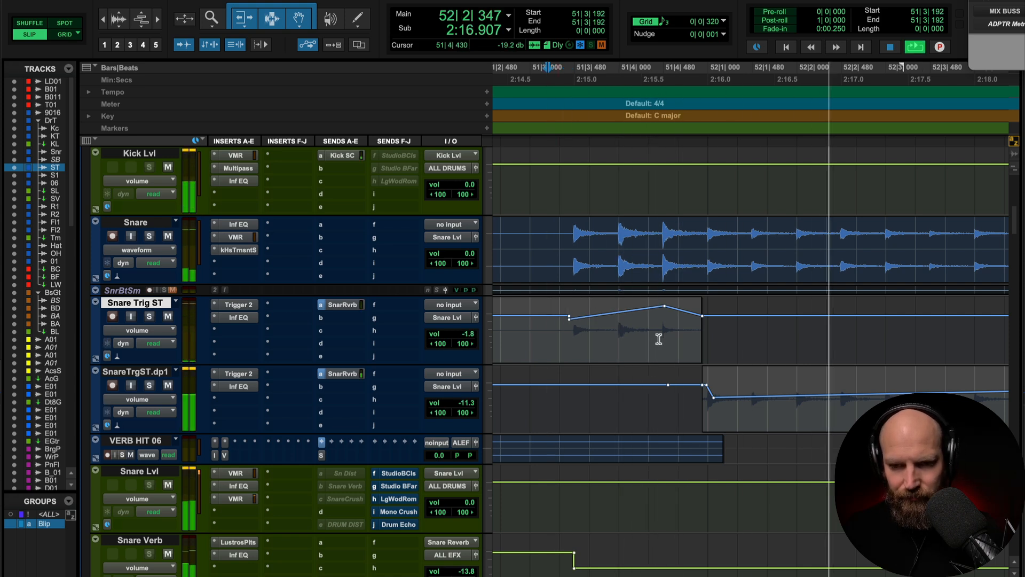
key("r")
scroll(659, 340, "right", 3)
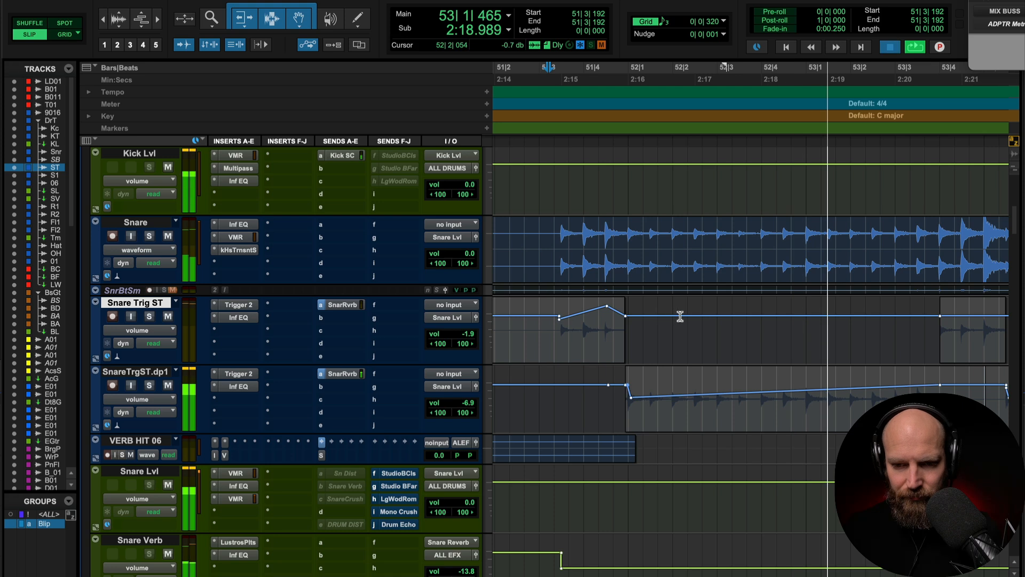
key("space")
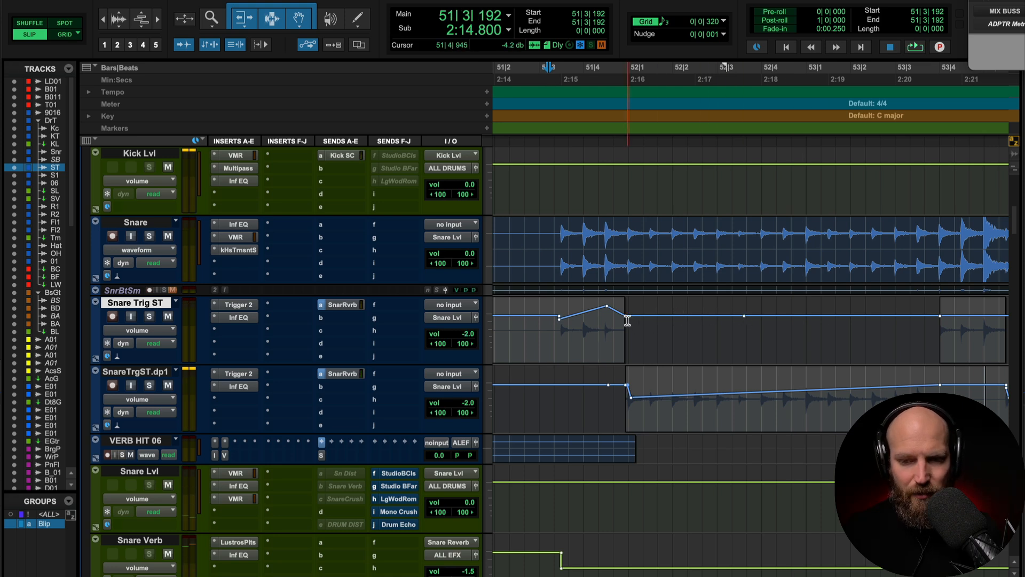
Extend the raised volume on Snare Trig ST past the clip's end into the first beat of bar 52, and audition the passage.
left_click_drag(625, 315, 658, 308)
key("space")
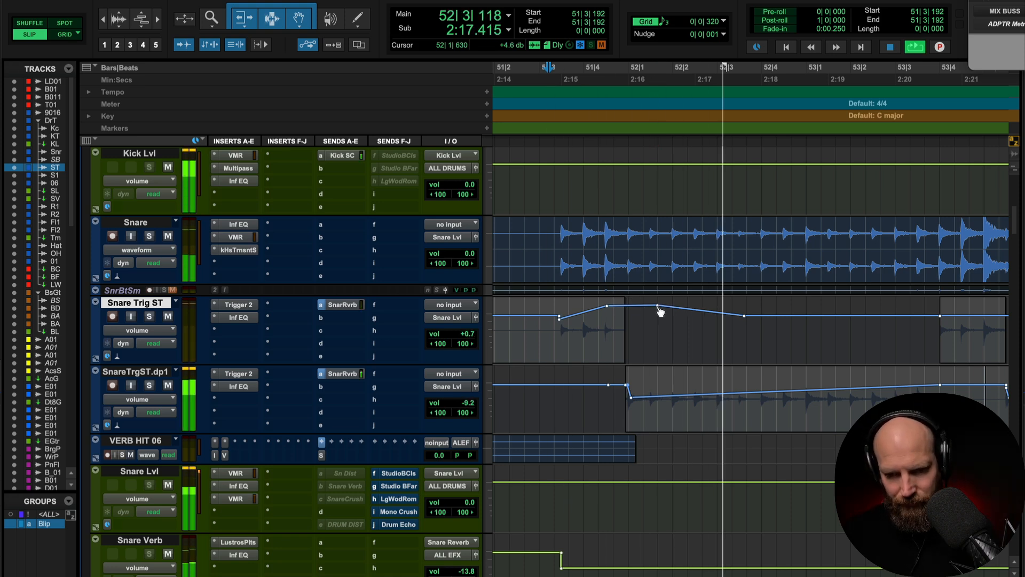
key("r")
scroll(744, 336, "right", 2)
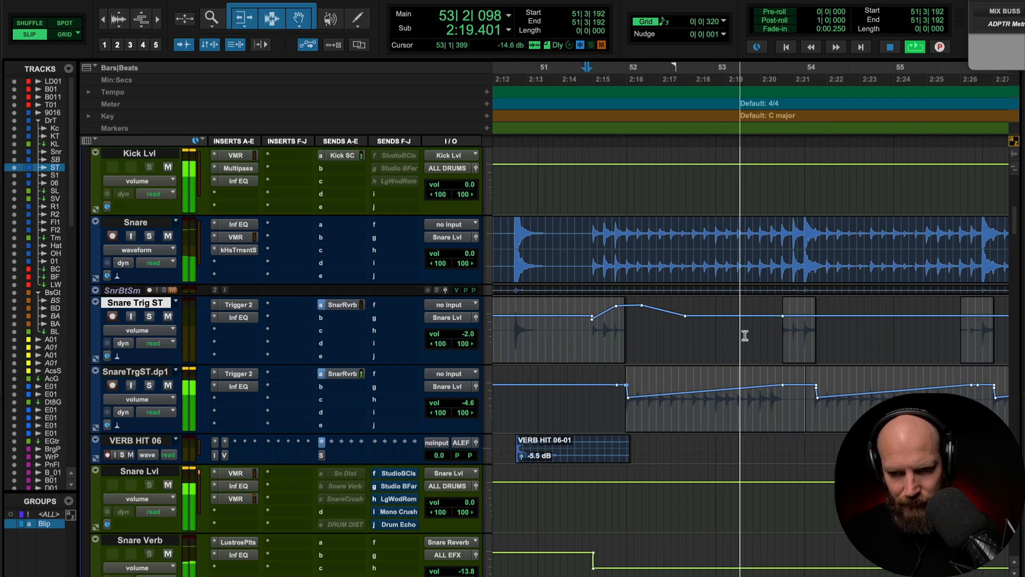
scroll(748, 334, "right", 3)
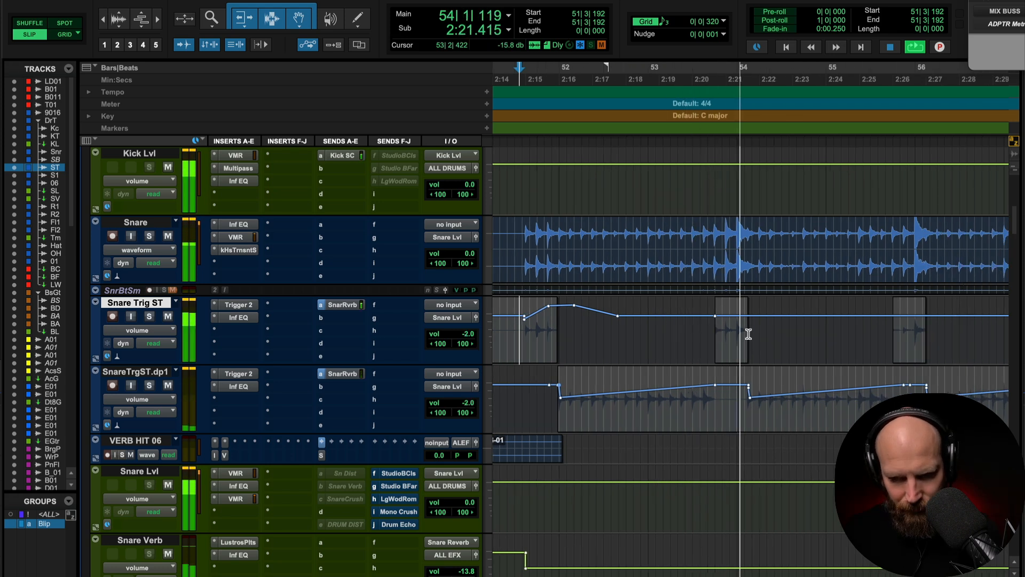
key("space")
Draw a volume rise over the Snare Trig ST clip around 53|4, peaking at the 54|1|000 hit and falling back after the clip.
left_click(735, 332)
key("t")
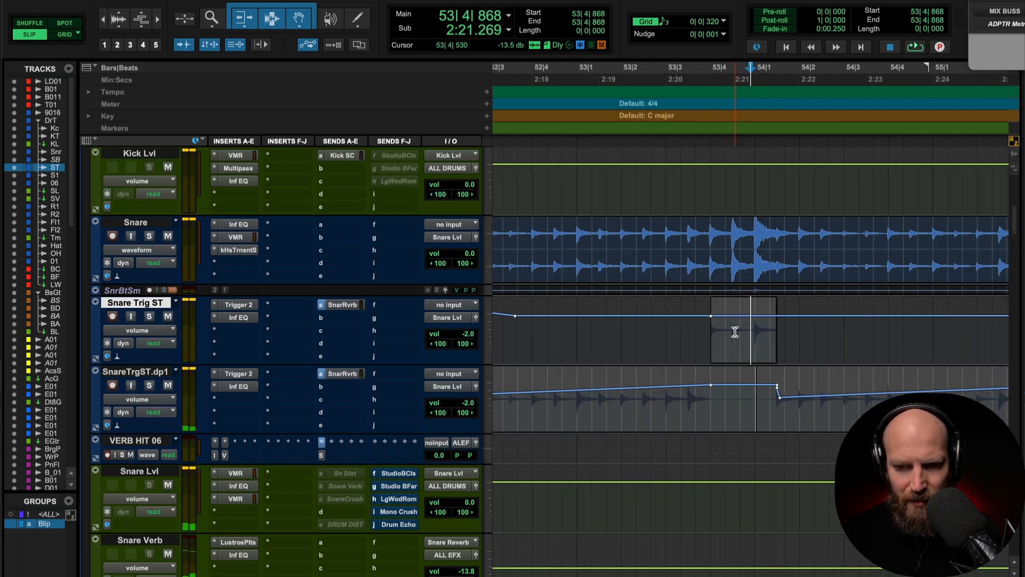
key("t")
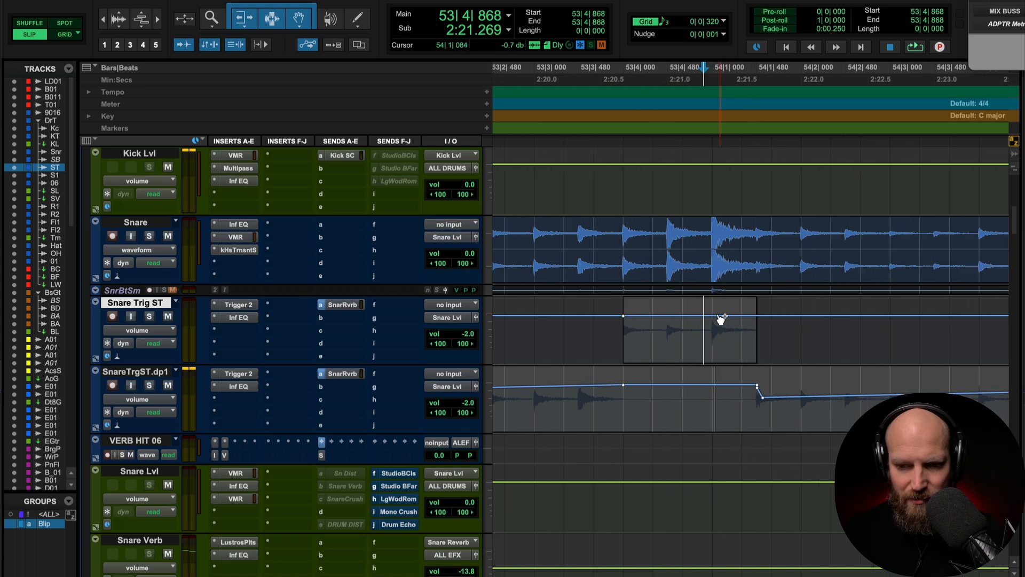
left_click_drag(714, 315, 714, 308)
left_click_drag(627, 319, 626, 318)
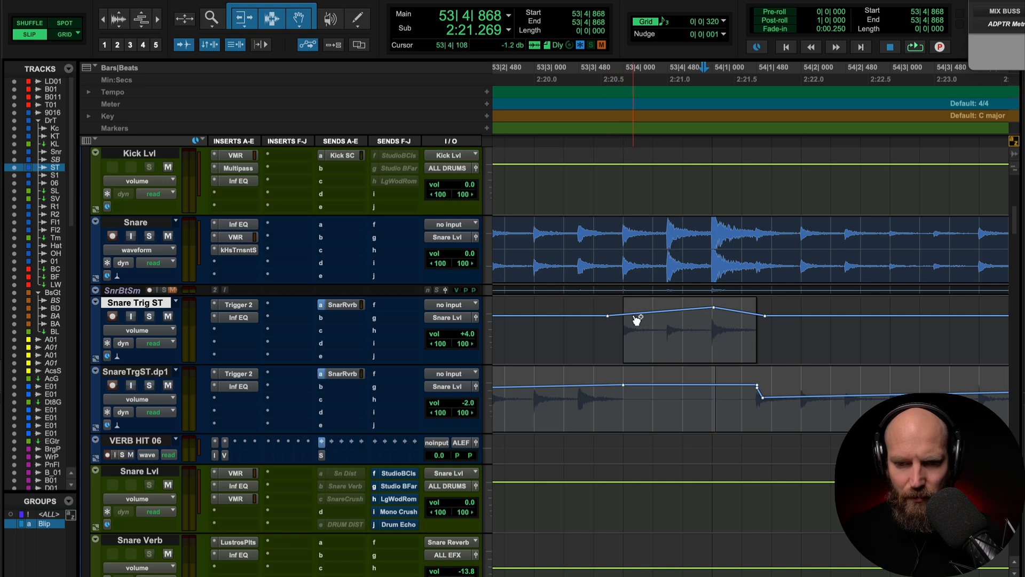
Try raising the volume at the first hit of the Snare Trig ST clip near 53|4.
left_click_drag(637, 320, 626, 310)
left_click(589, 333)
key("space")
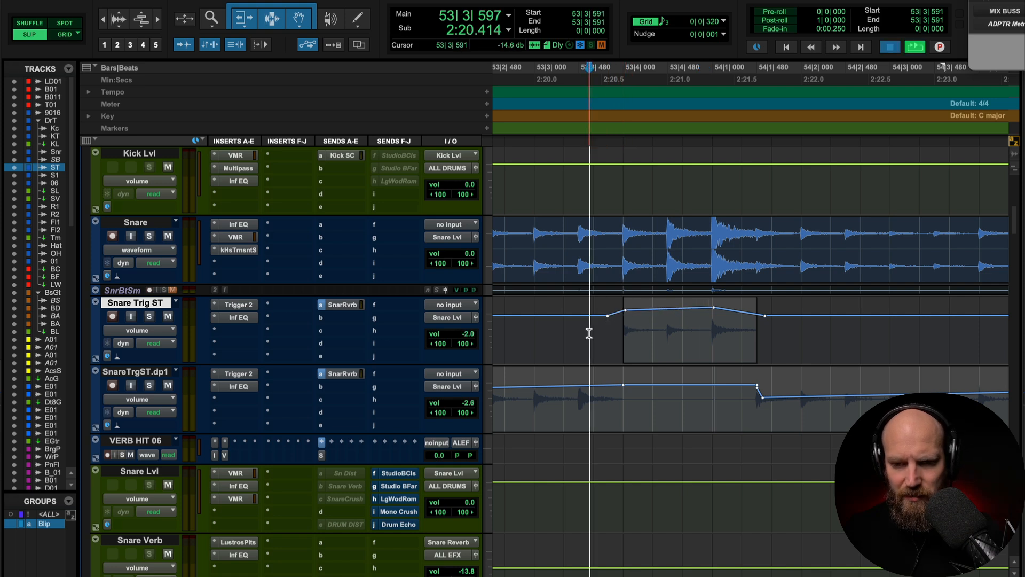
key("space")
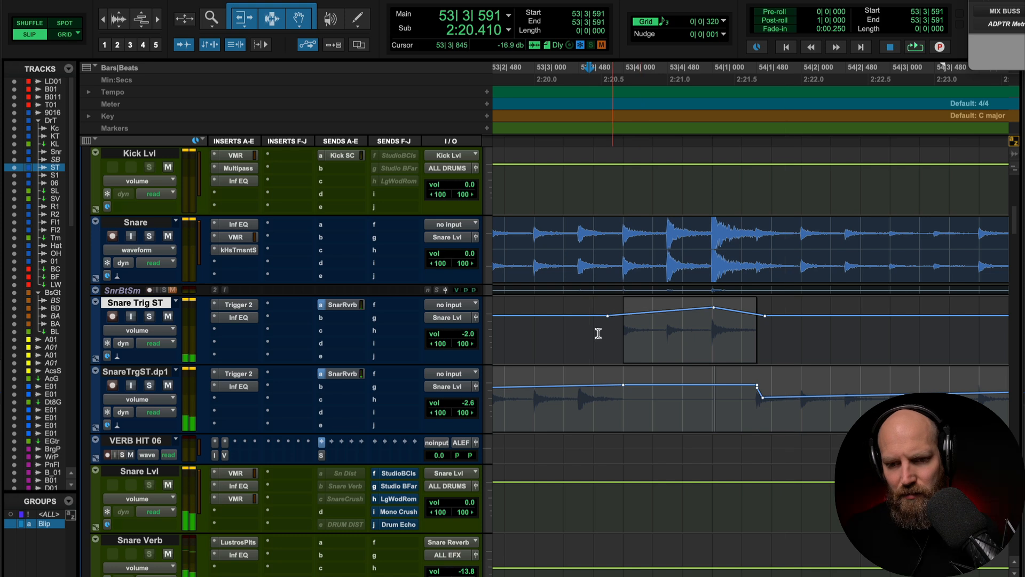
Play back from bar 53 into bar 56 to check the Snare Trig ST volume rise against the following quiet hits.
left_click(593, 332)
key("space")
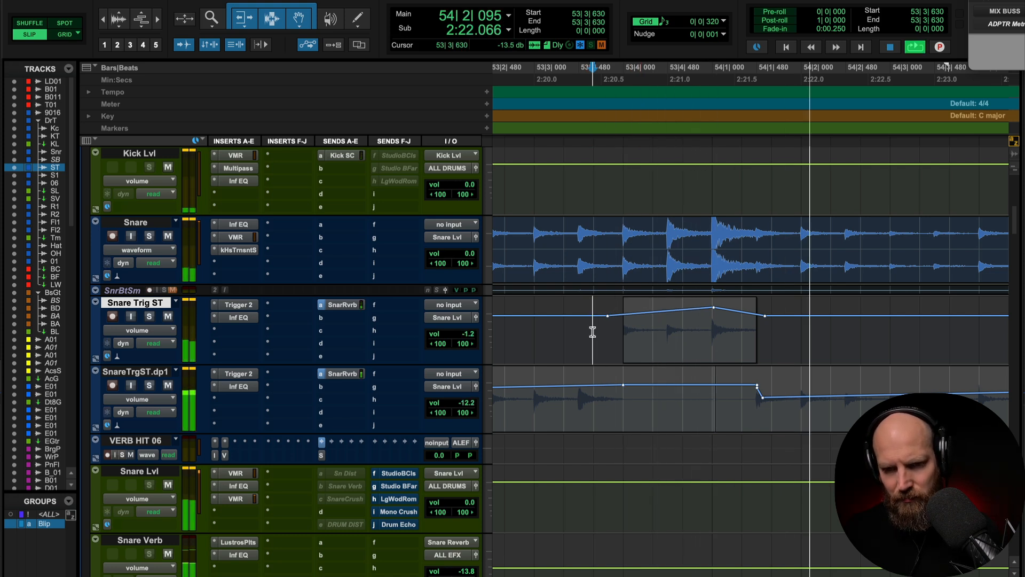
key("space")
left_click(560, 331)
key("space")
key("r")
key("r")
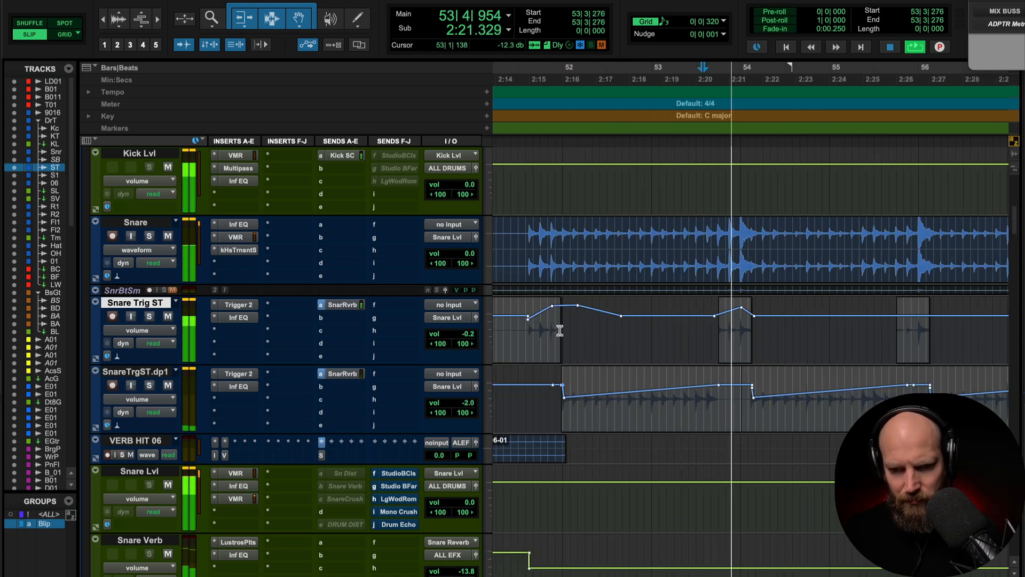
scroll(560, 331, "right", 3)
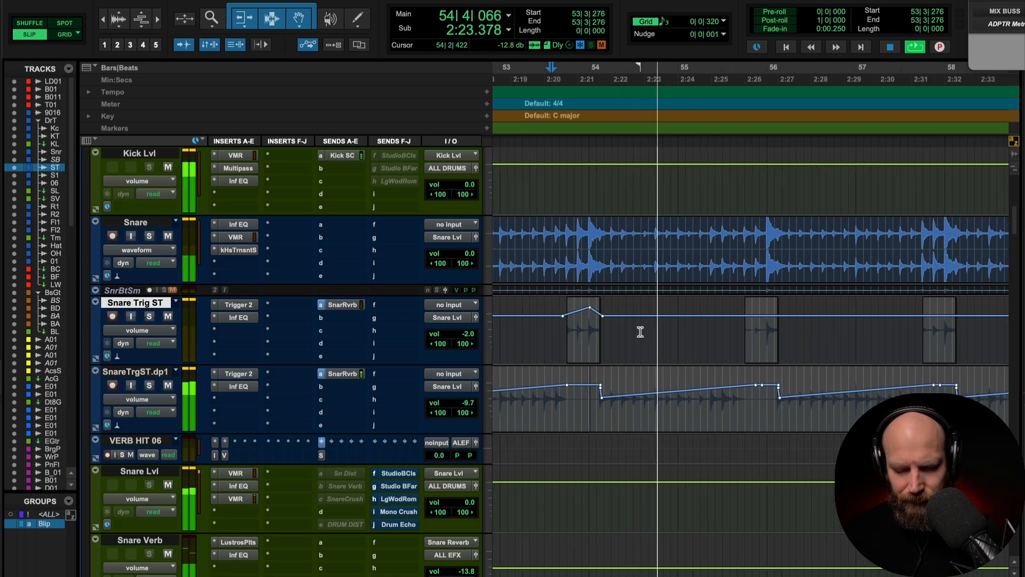
scroll(641, 332, "right", 1)
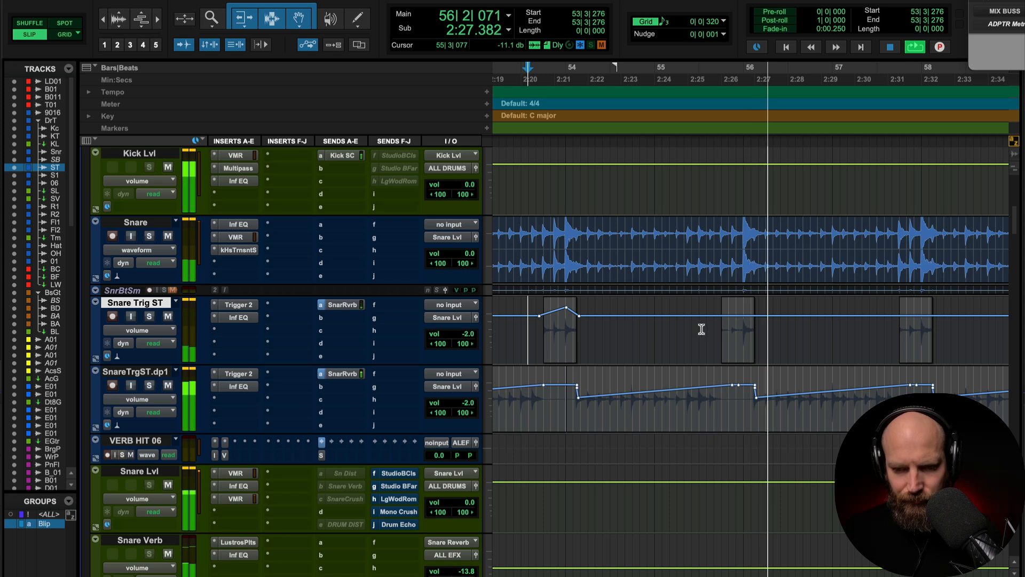
Show the Snare Trig ST waveform and split its clip at the loud hit on 56|1|000.
key("space")
left_click(737, 330)
key("t")
key("t")
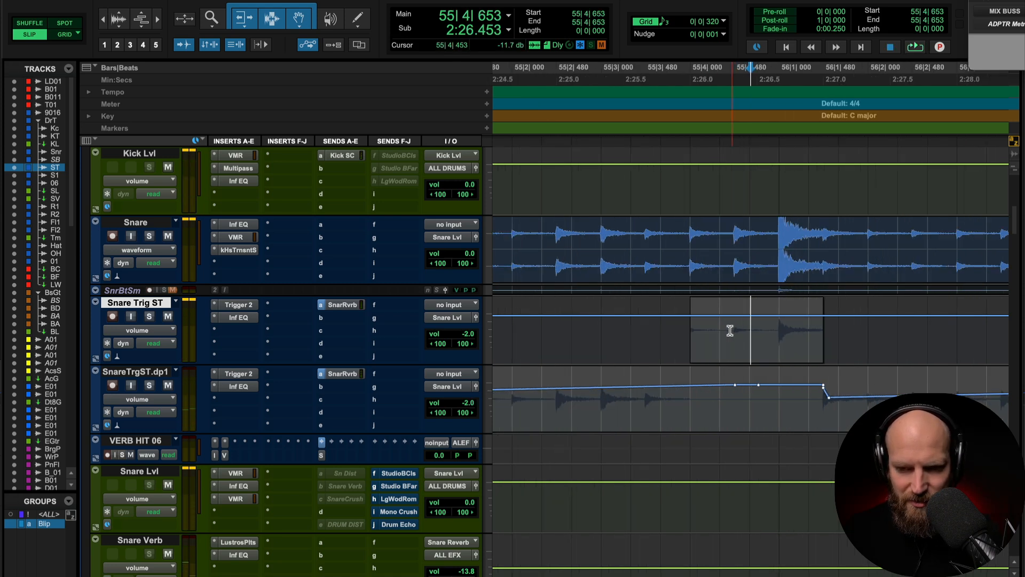
key("ctrl+minus")
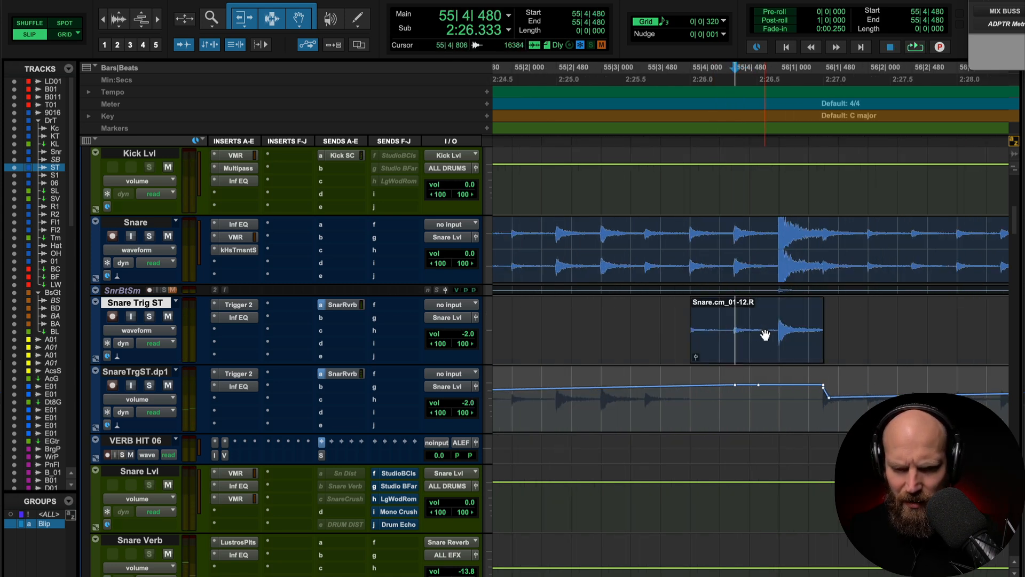
key("Tab")
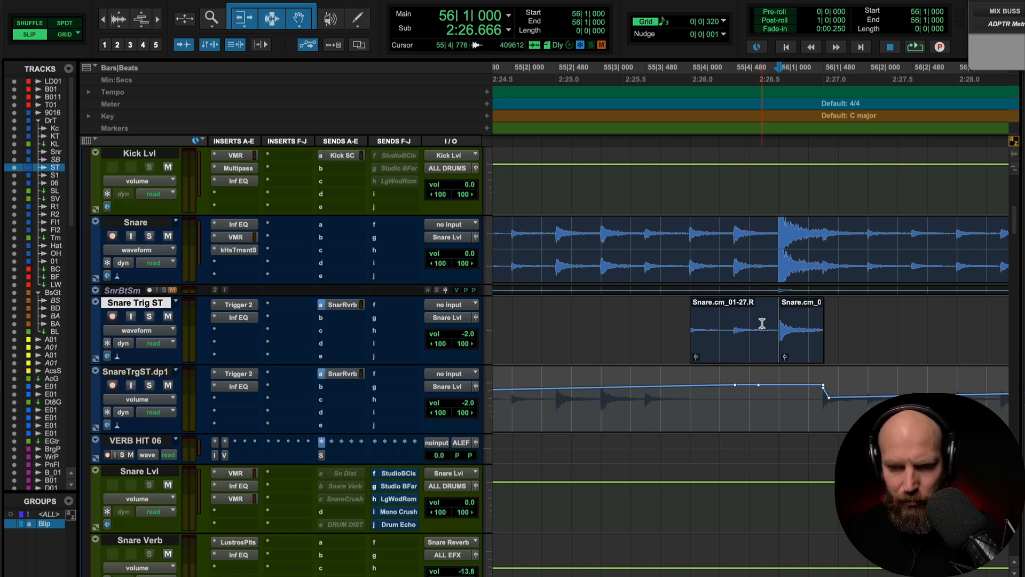
Raise the clip gain of the Snare Trig ST clip starting at 55|4 by about 8.4 dB and audition it into the 56|1 hit.
left_click_drag(696, 357, 692, 344)
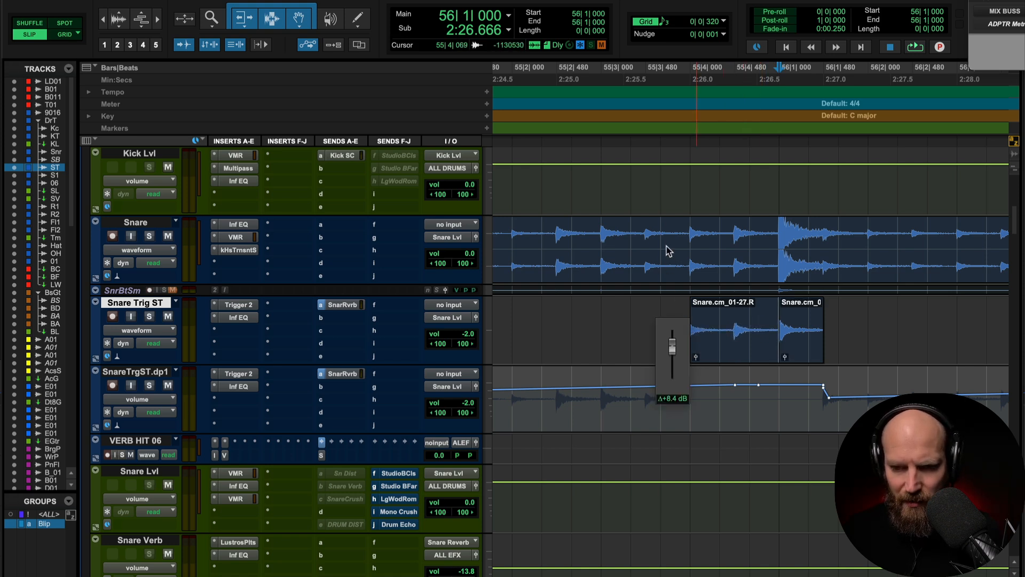
left_click_drag(670, 251, 670, 251)
left_click(641, 308)
key("space")
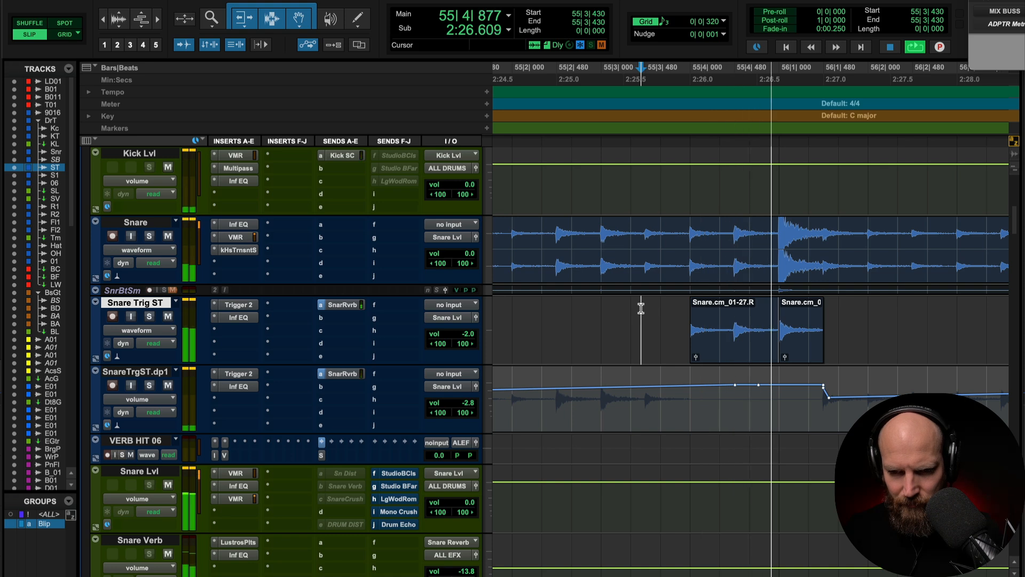
key("space")
Dip the Snare Trig ST volume to about -5.8 dB just before 55|4, ramp it up to 56|1, and play it back.
key("Tab")
key("minus")
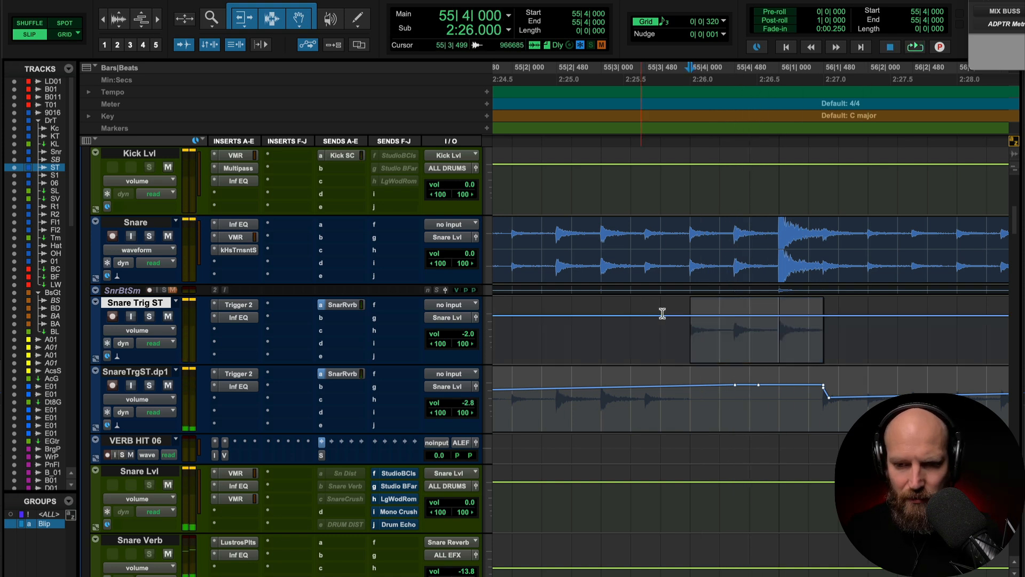
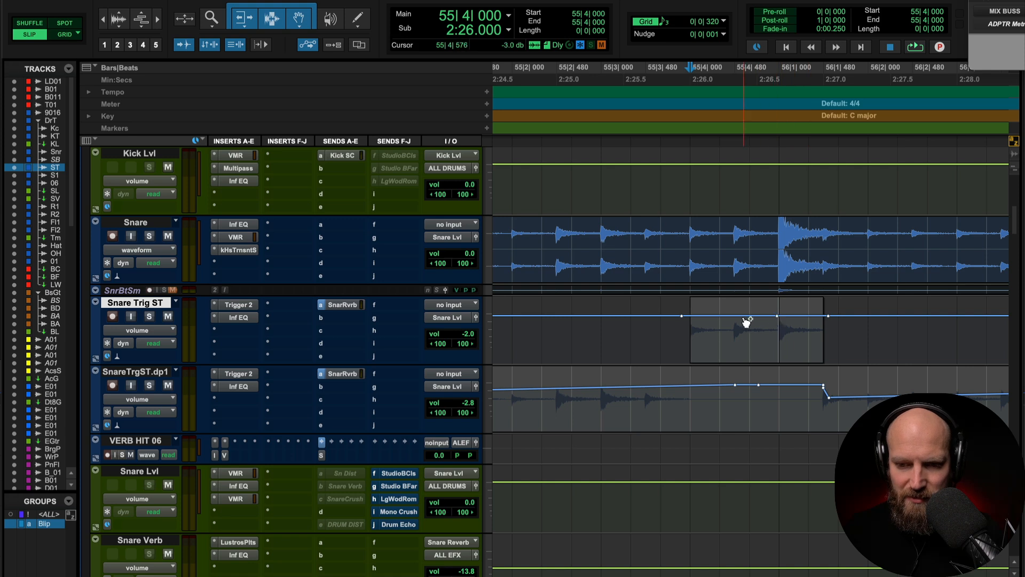
left_click_drag(682, 316, 682, 321)
left_click(639, 327)
key("space")
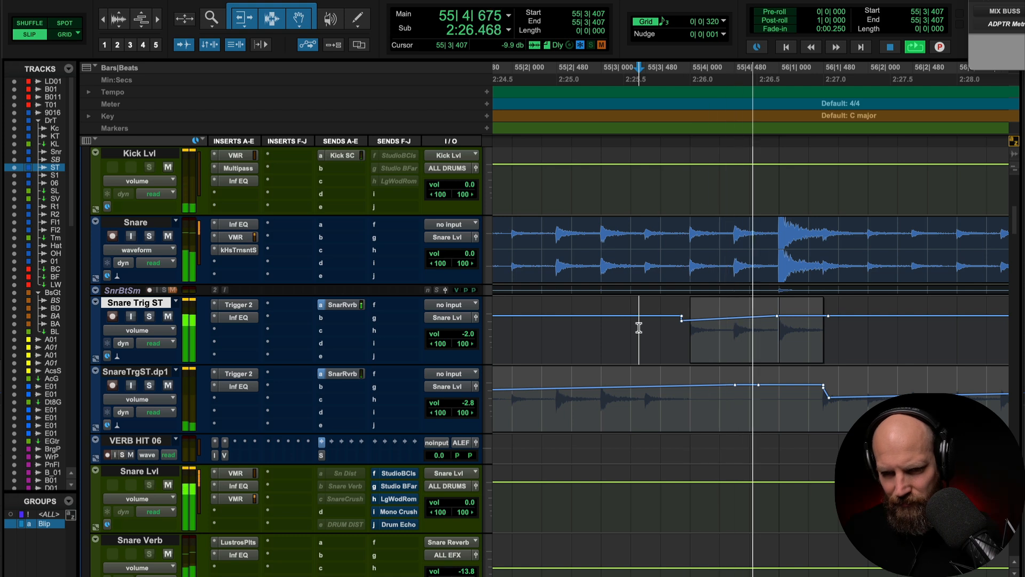
key("space")
Move the volume dip to the clip start at 55|4 at about -5.3 dB and raise the volume peak at the 56|1 hit.
left_click(682, 319)
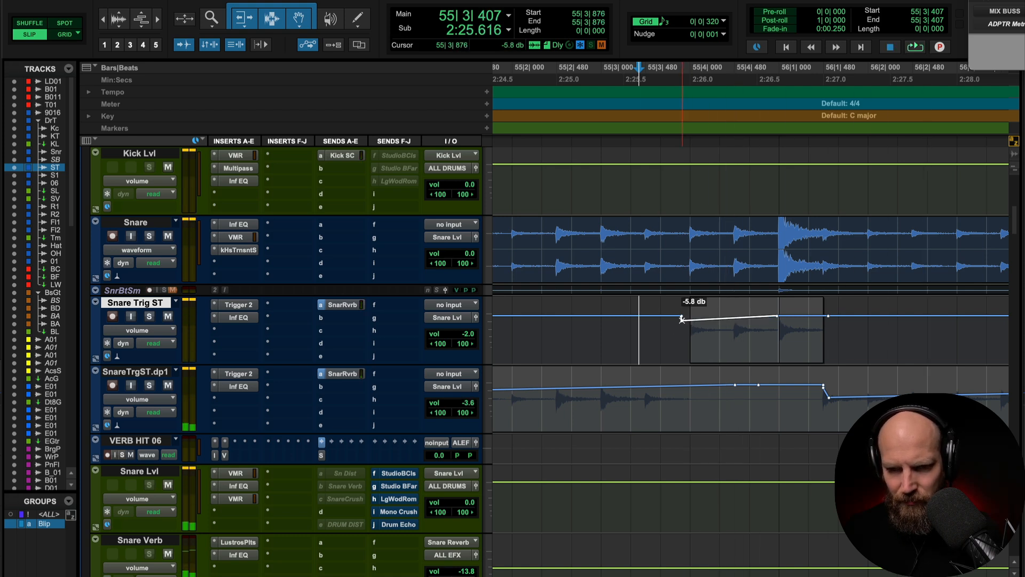
left_click_drag(682, 320, 687, 320)
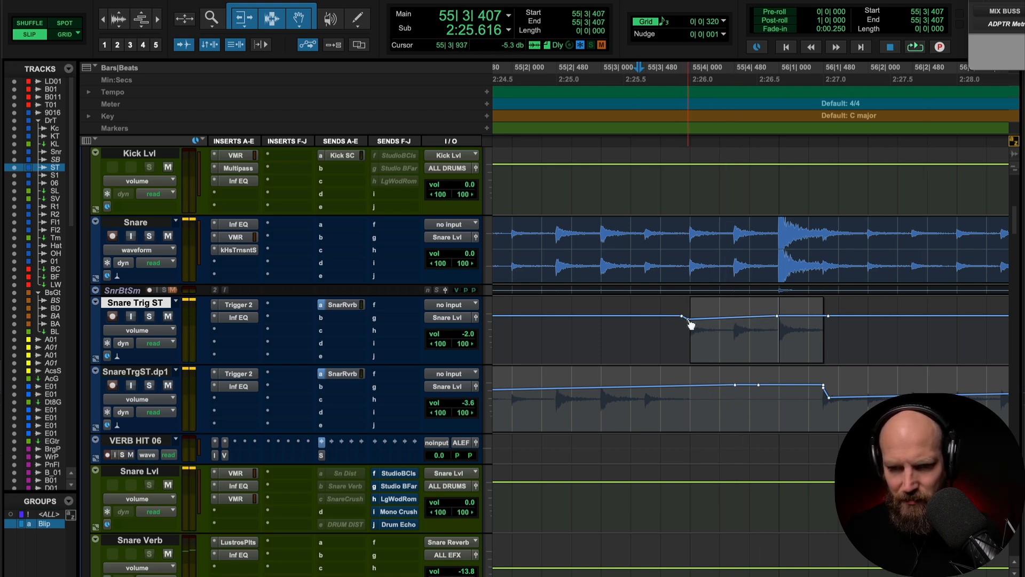
scroll(706, 324, "down", 1)
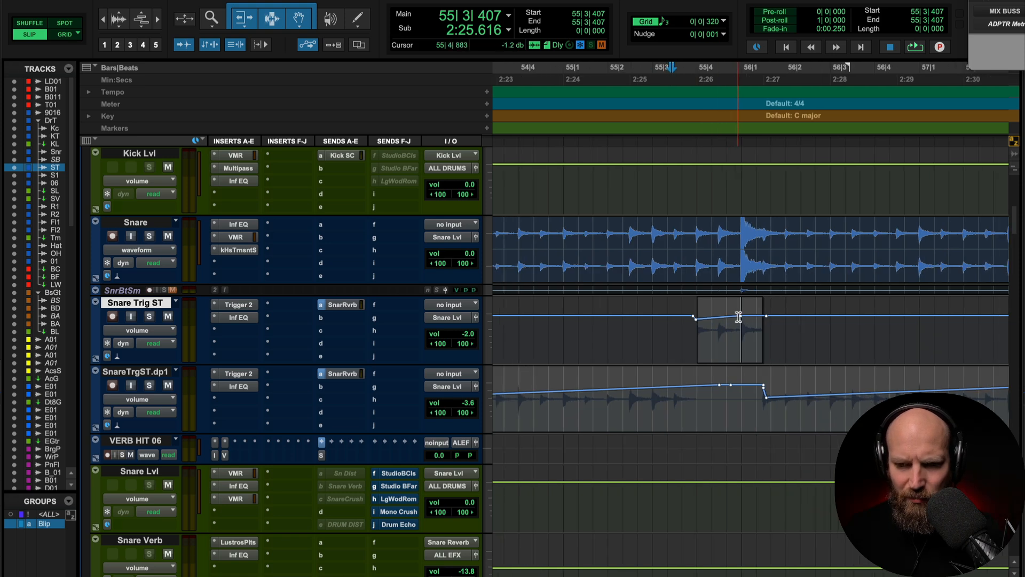
left_click(739, 316)
left_click(834, 316)
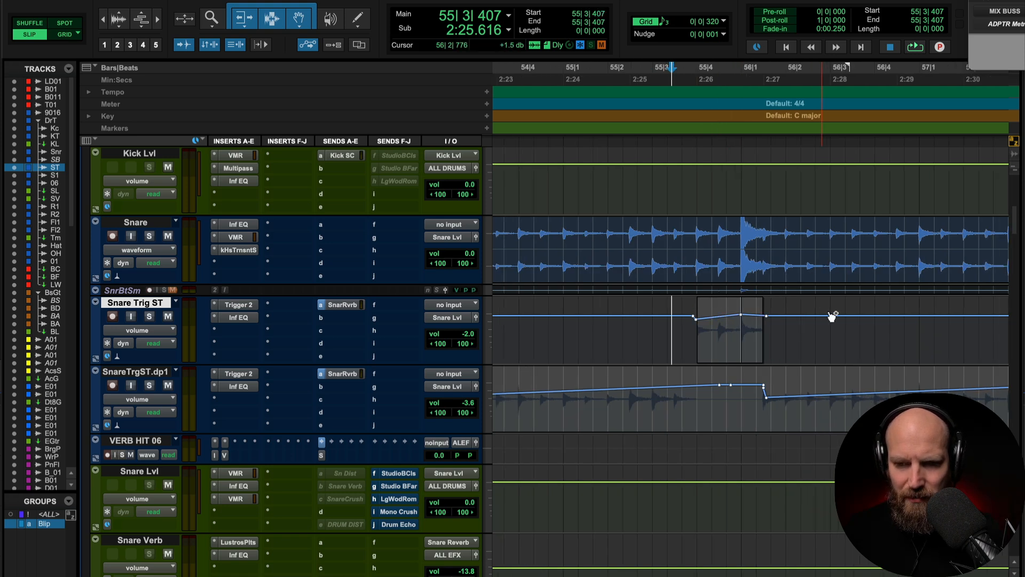
Play back from 55|4 into 57|4 to check the adjusted Snare Trig ST volume ramp.
left_click(700, 331)
key("space")
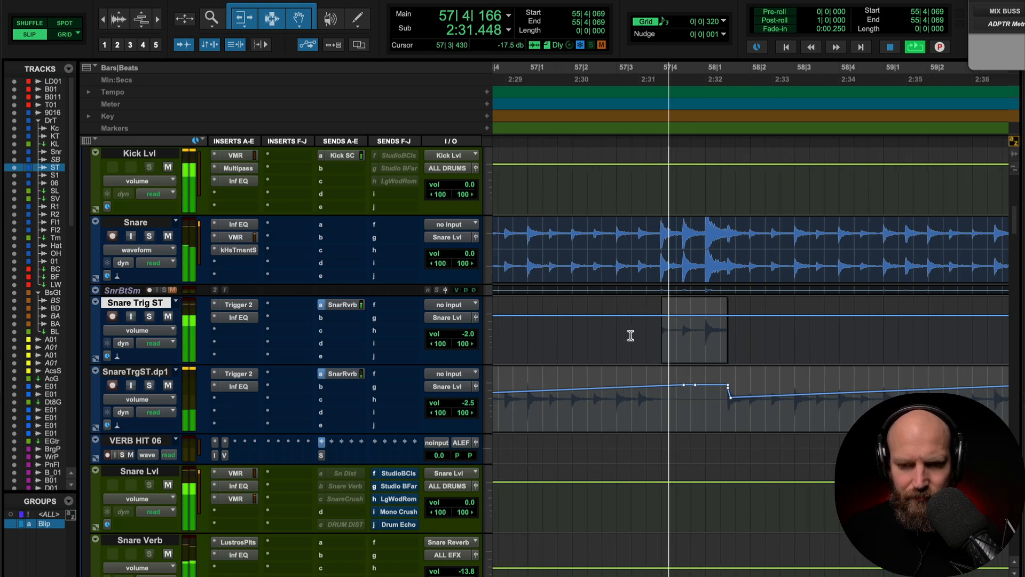
key("space")
Show the SnareTrgST.dp1 waveform and listen to its quiet hits from 56|2|929.
left_click(563, 393)
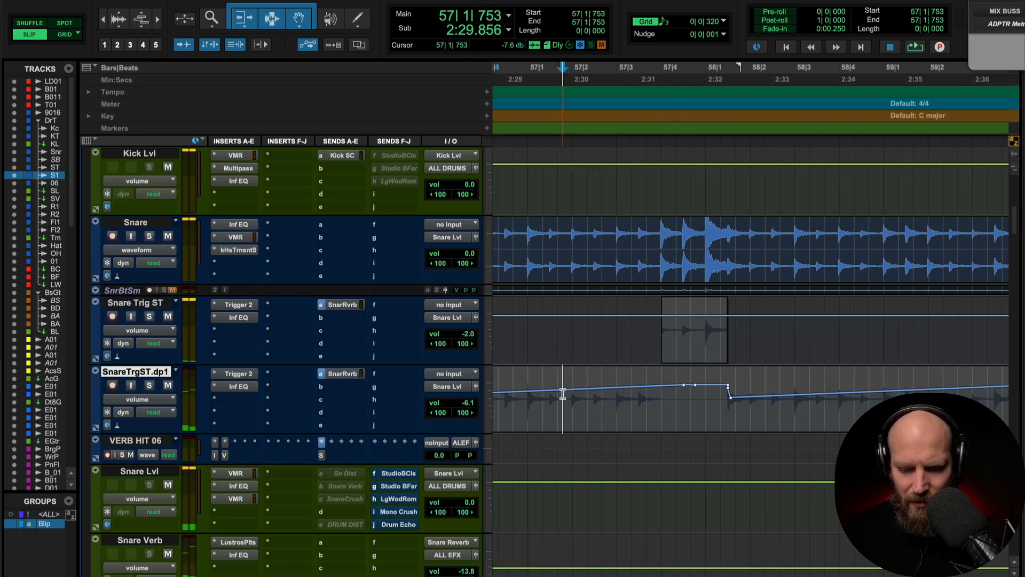
key("minus")
scroll(563, 394, "up", 1)
scroll(563, 393, "left", 1)
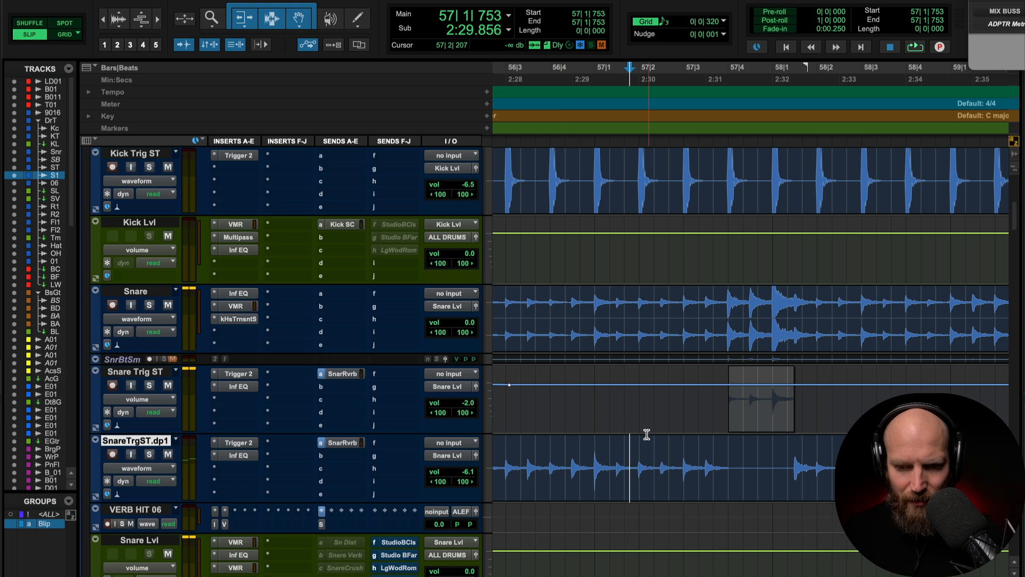
scroll(646, 434, "down", 2)
left_click(588, 317)
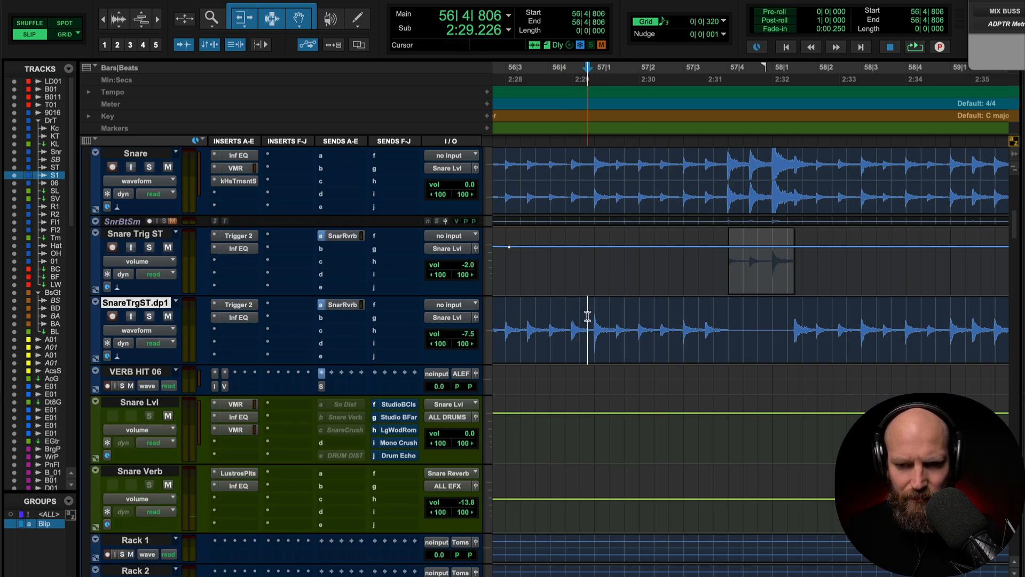
key("space")
left_click(504, 319)
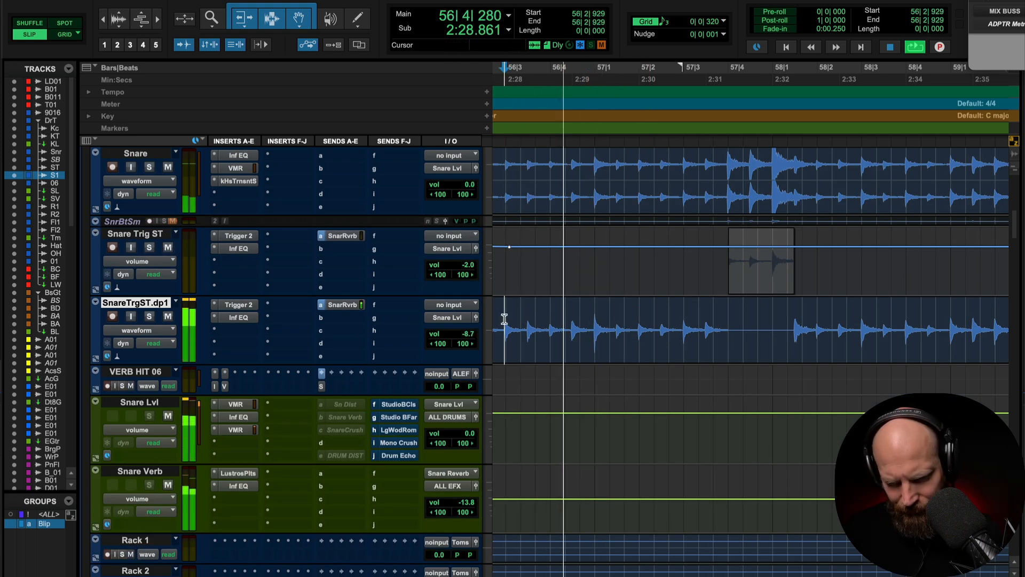
key("space")
Split the SnareTrgST.dp1 clip at 57|2|481 and 57|3|001, and trim the clip edge just before 57|3.
left_click(627, 319)
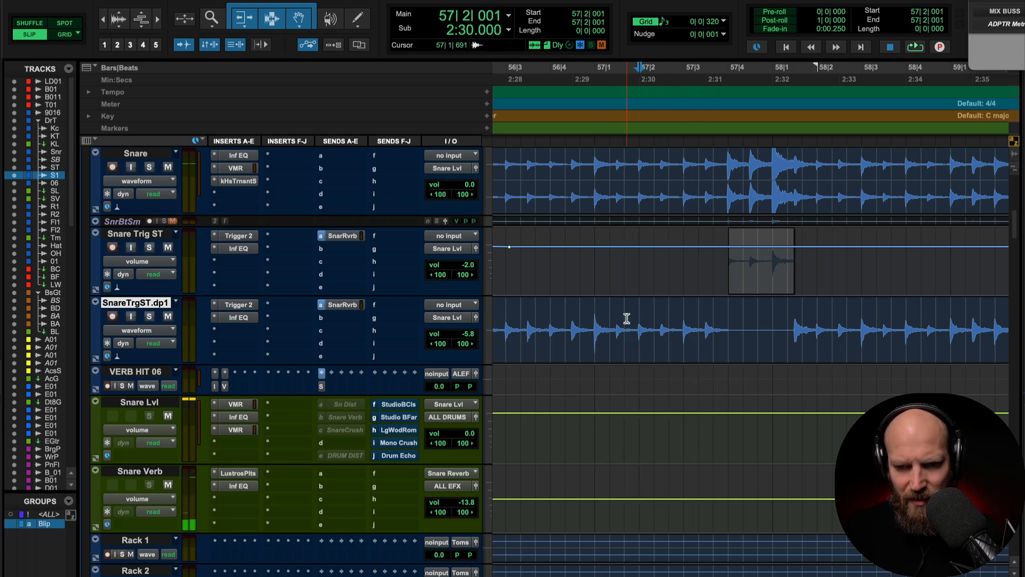
key("alt+shift+Tab")
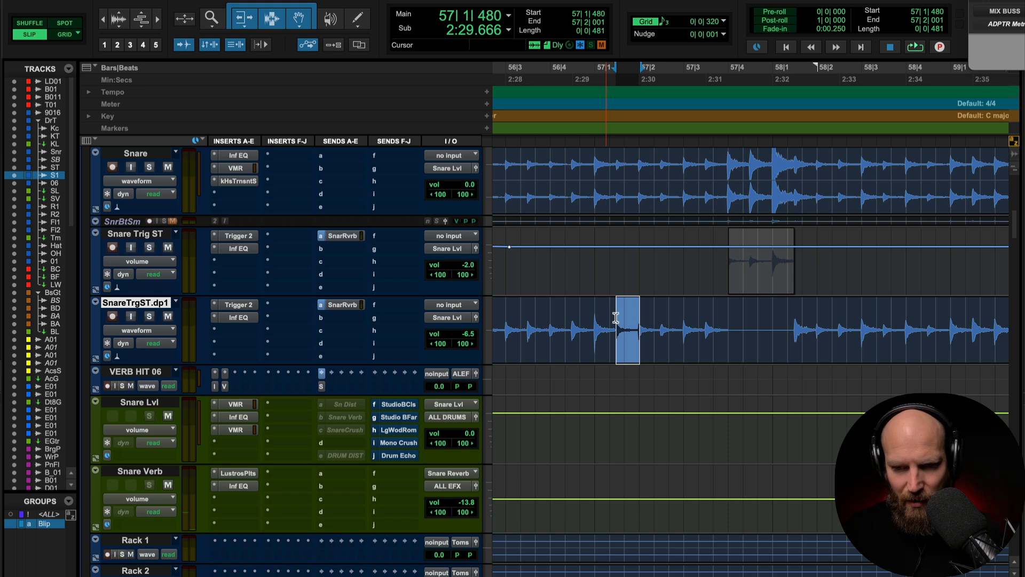
left_click(641, 314)
key("Tab")
key("shift+Tab")
key("b")
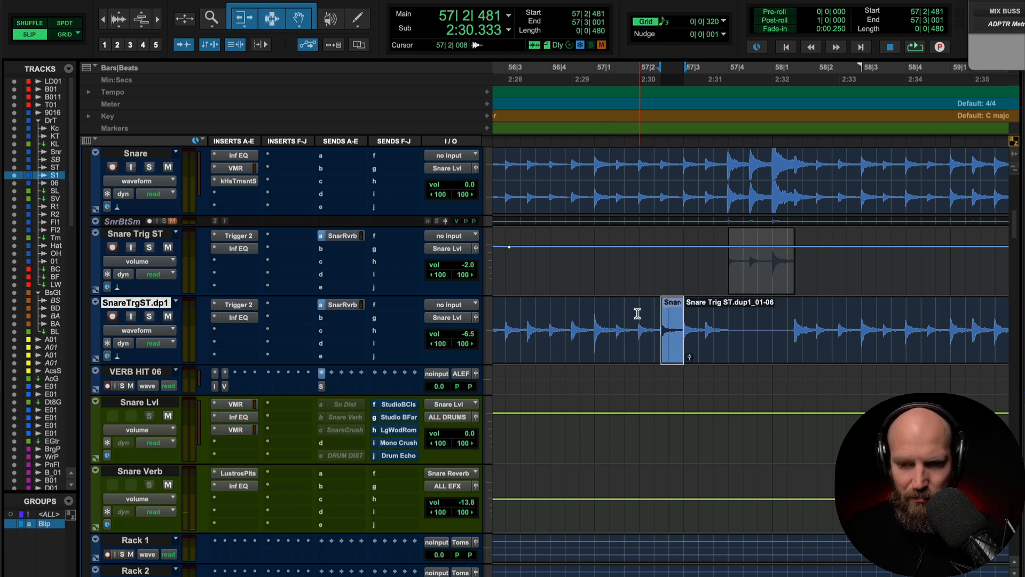
left_click(688, 318)
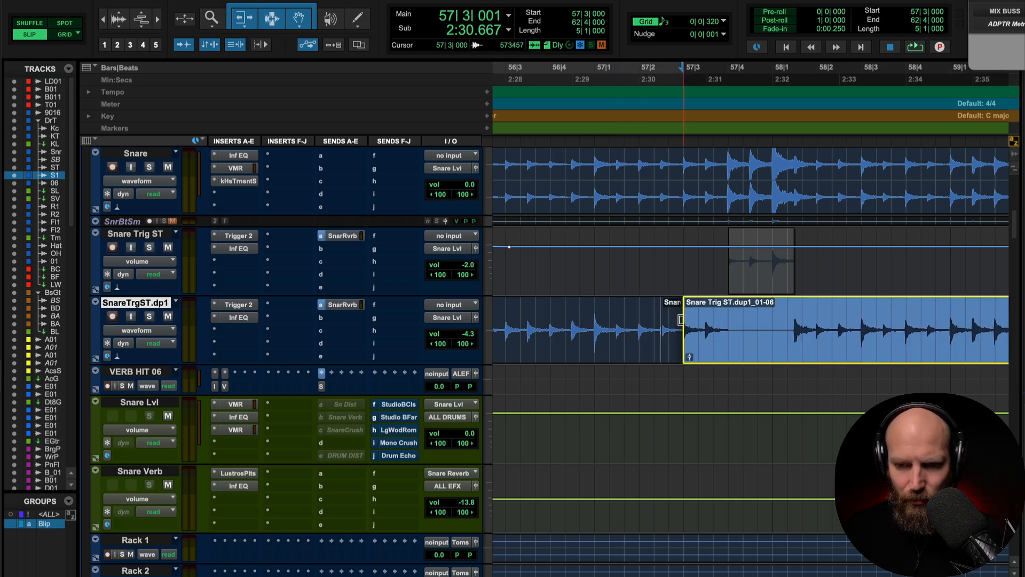
left_click(681, 319)
left_click_drag(679, 321, 681, 320)
Play back from 56|3|399 into bar 58 to check the edited SnareTrgST.dp1 hits.
left_click(525, 320)
key("space")
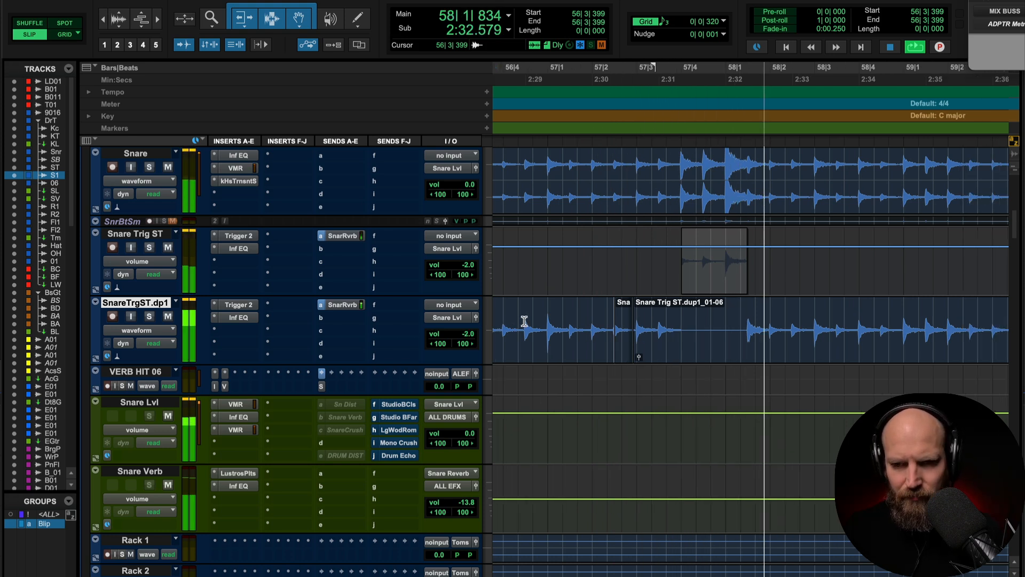
key("space")
Dip the Snare Trig ST volume to about -5.3 dB just before 57|4 and ramp it back up to -2.0 dB at 58|1.
left_click(550, 254)
left_click(580, 254)
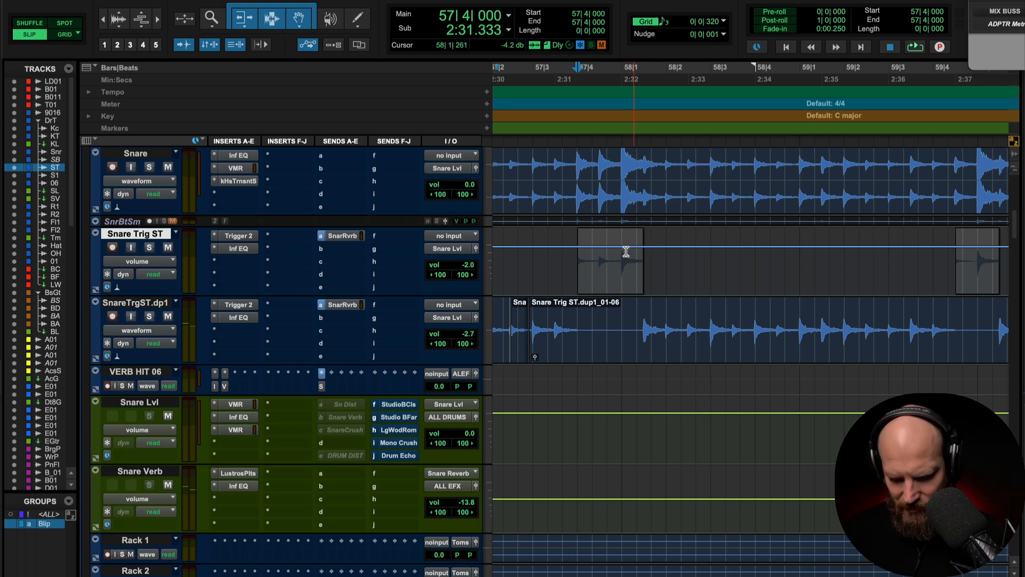
key("t")
key("t")
scroll(621, 261, "right", 4)
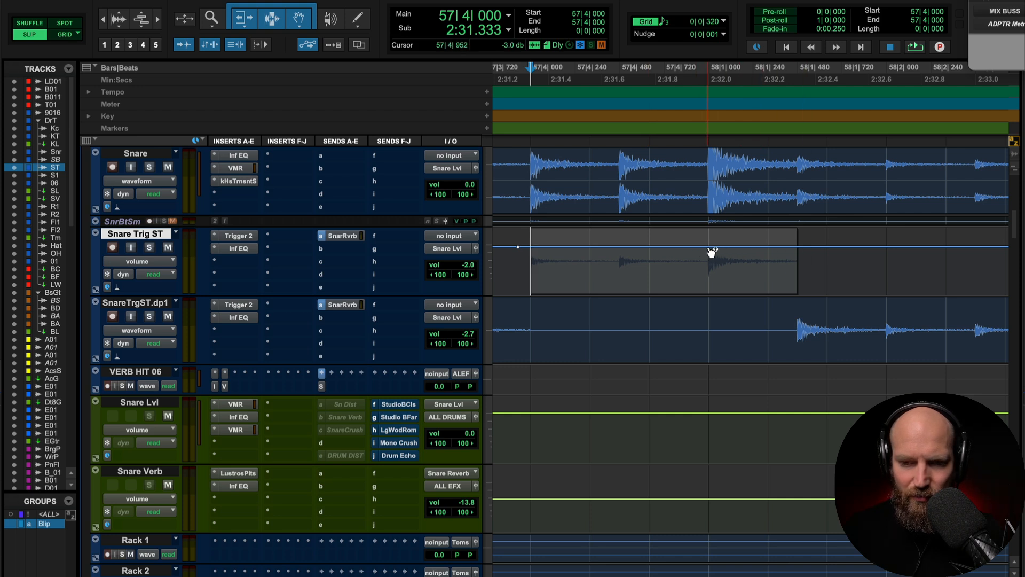
left_click_drag(530, 246, 527, 251)
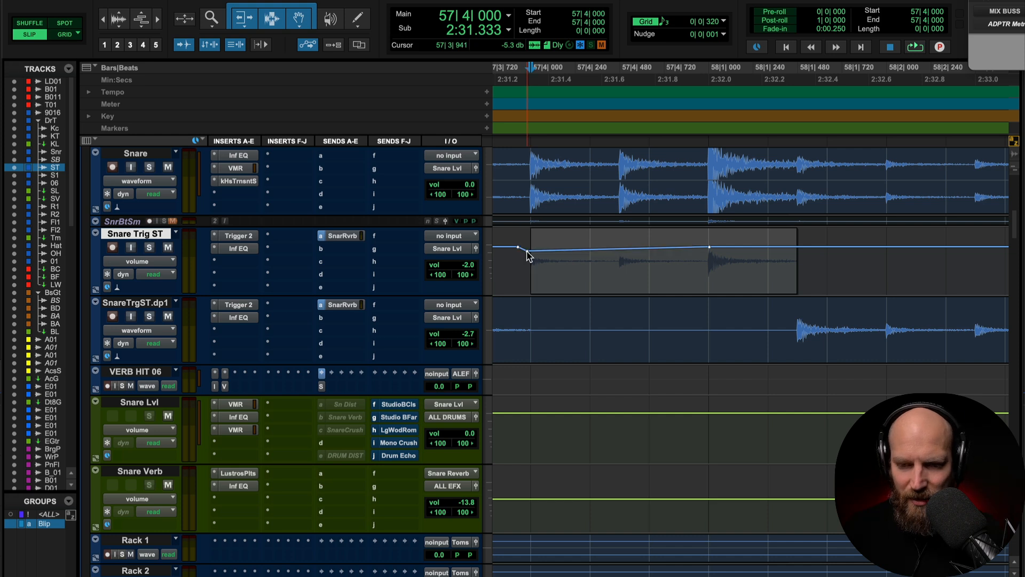
key("r")
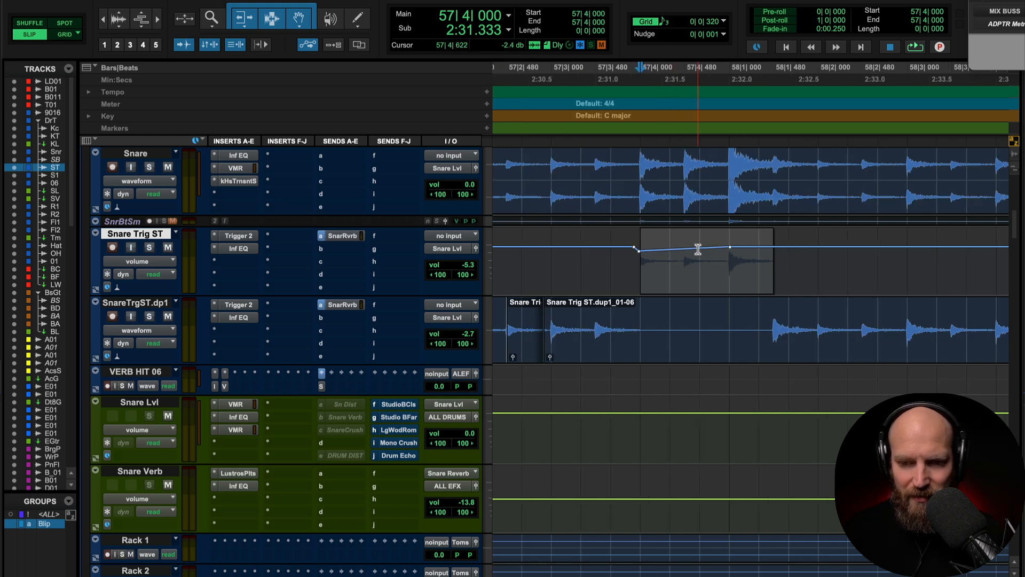
Raise the Snare Trig ST volume at the 58|1 hit to about +1.0 dB, ramping back down to a breakpoint at 58|3|207.
left_click(605, 262)
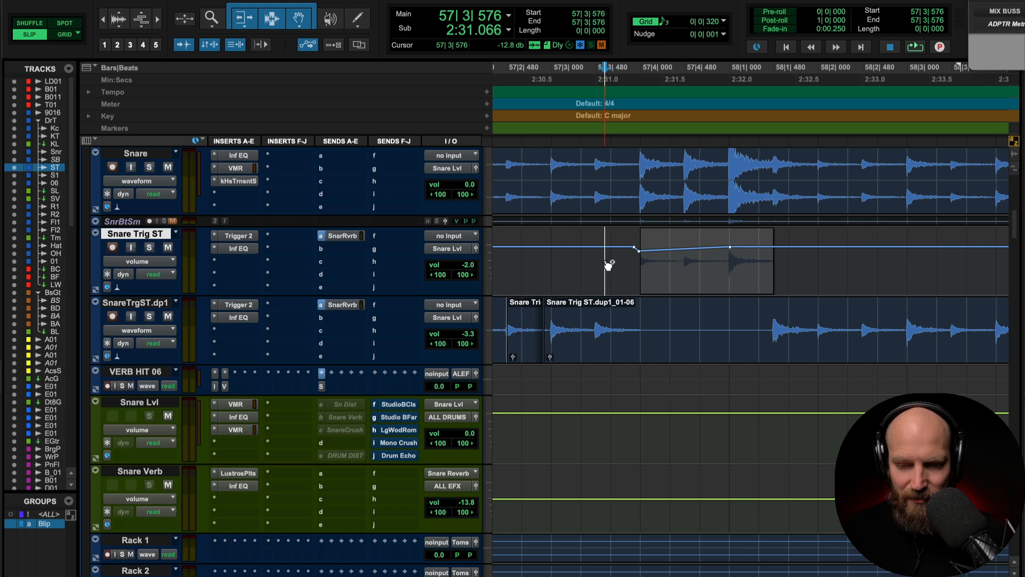
scroll(605, 262, "right", 1)
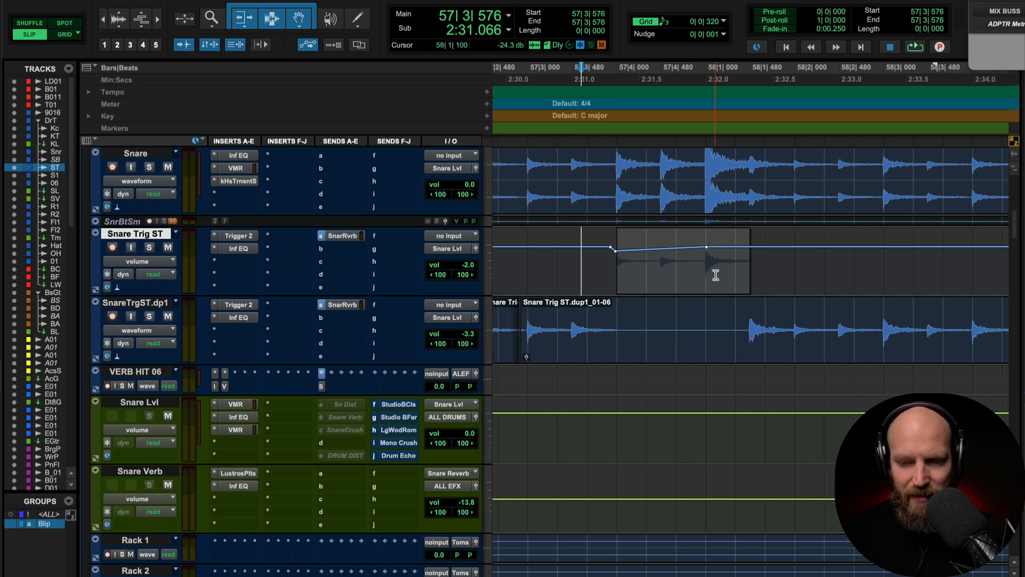
left_click(904, 247)
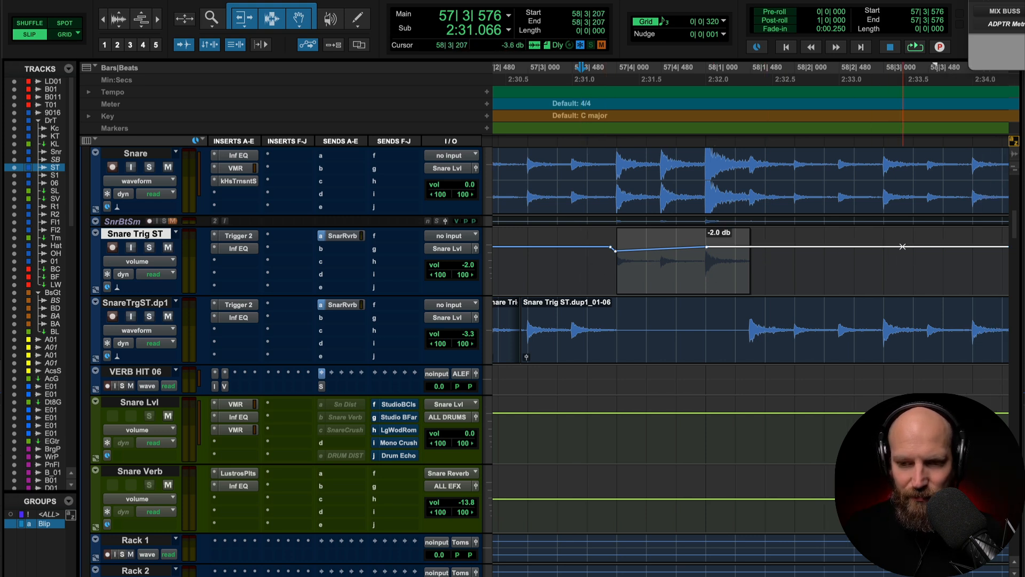
left_click_drag(708, 247, 707, 243)
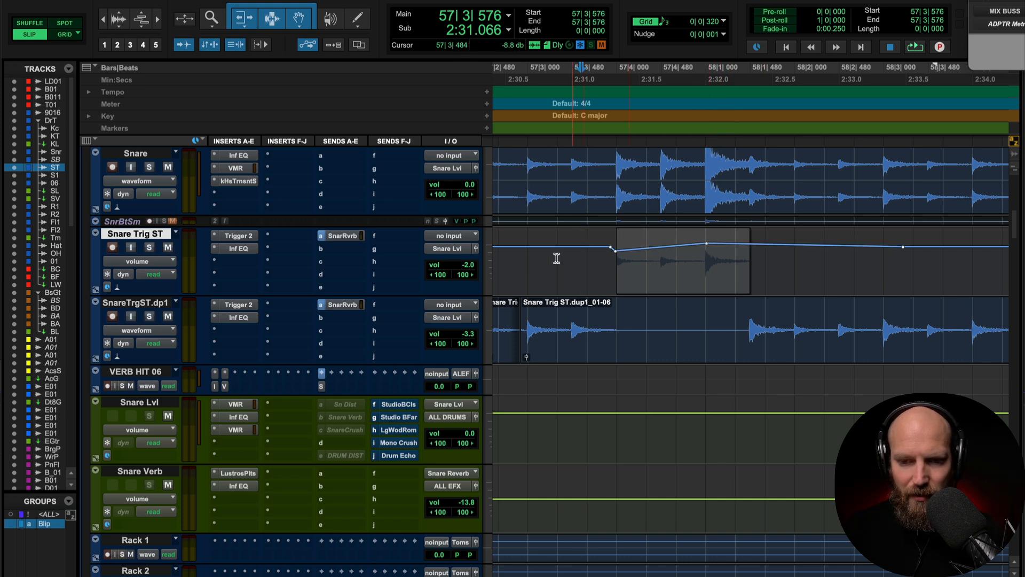
Play back from 57|3|008 to audition the raised Snare Trig ST volume at the 58|1 hit.
left_click(529, 263)
key("space")
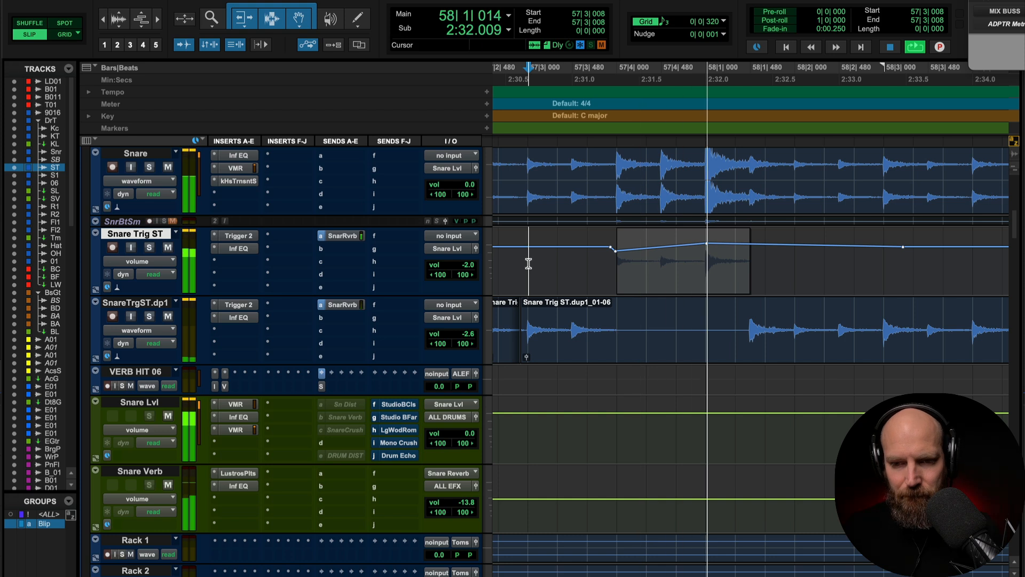
key("space")
Split the Snare Trig ST clip at 58|1|000 and raise the clip gain of the portion starting at 57|4.
left_click(676, 257)
key("Tab")
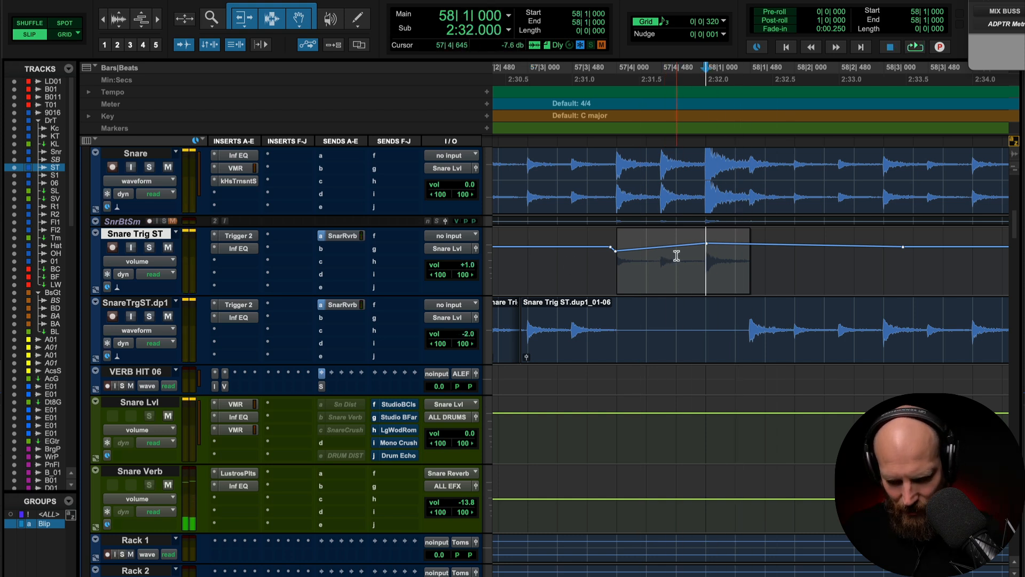
key("ctrl+minus")
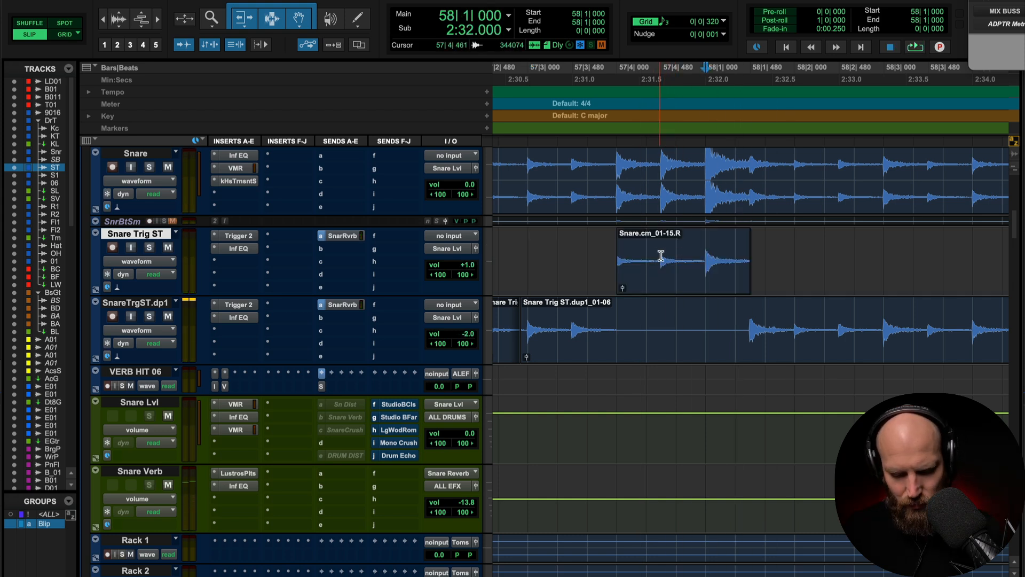
key("b")
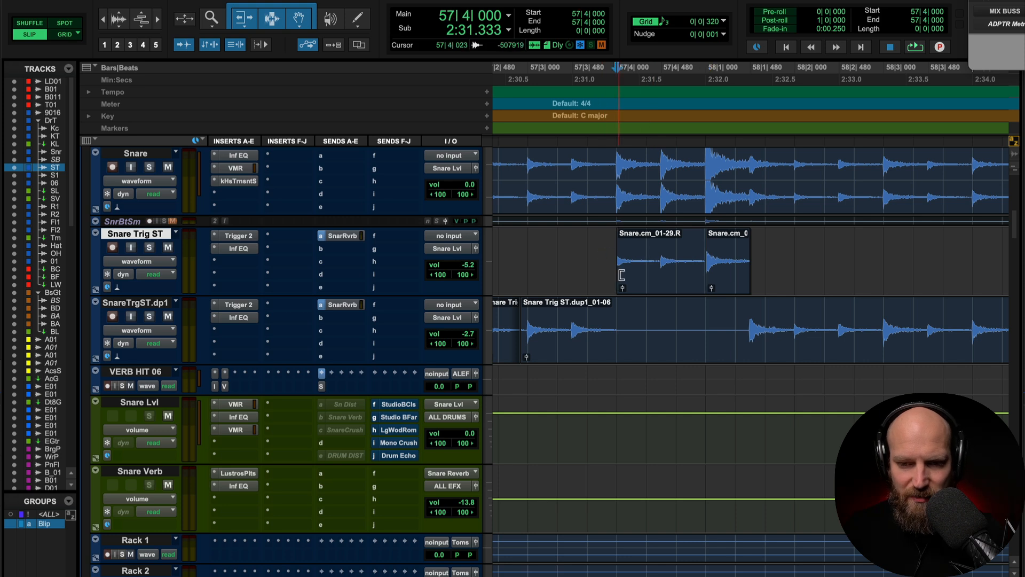
left_click_drag(620, 286, 619, 246)
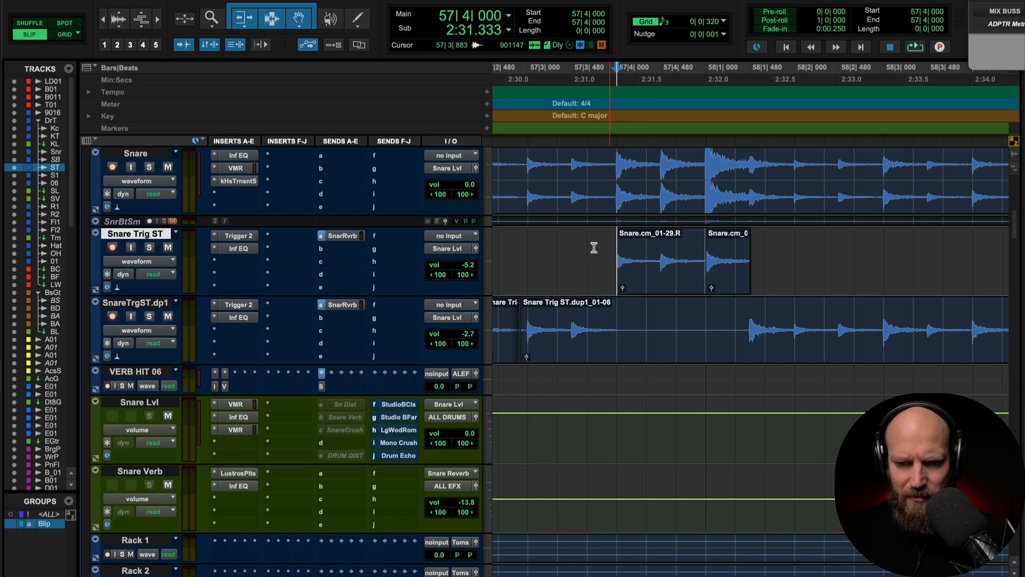
Play back from 57|3|115 into 58|2 to check the clip gain, and show the Snare Trig ST volume automation.
left_click(554, 252)
left_click(539, 252)
key("space")
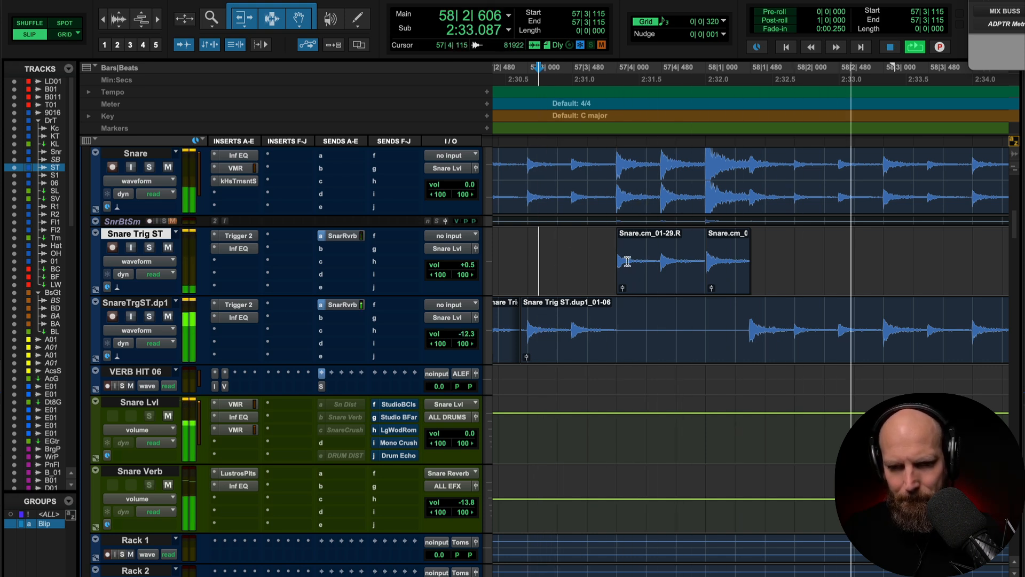
key("space")
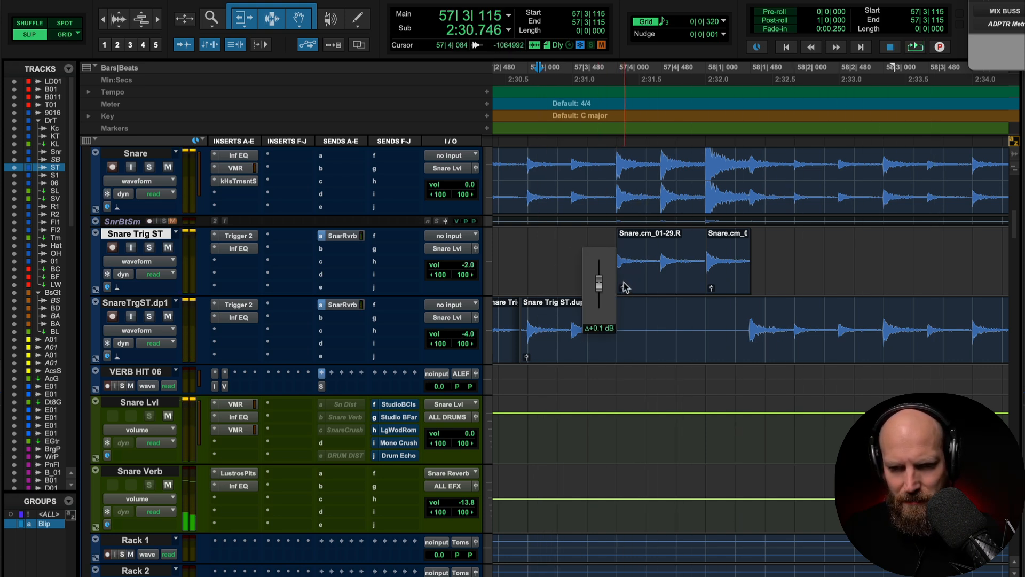
key("ctrl+minus")
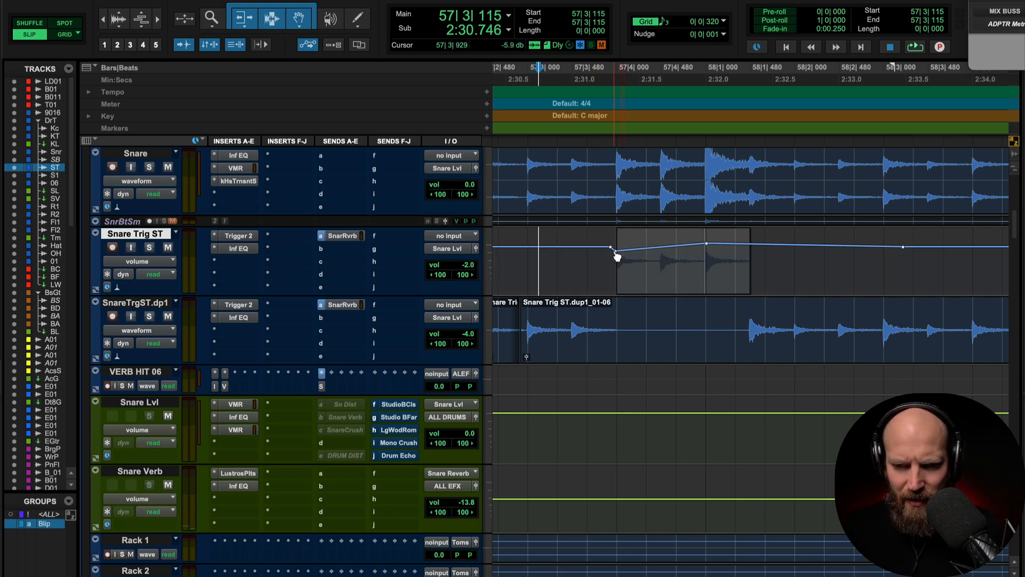
Lower the Snare Trig ST volume at 57|4, raise the 58|1 breakpoint to about +3.5 dB, and audition from 57|3|422.
left_click_drag(617, 257, 618, 259)
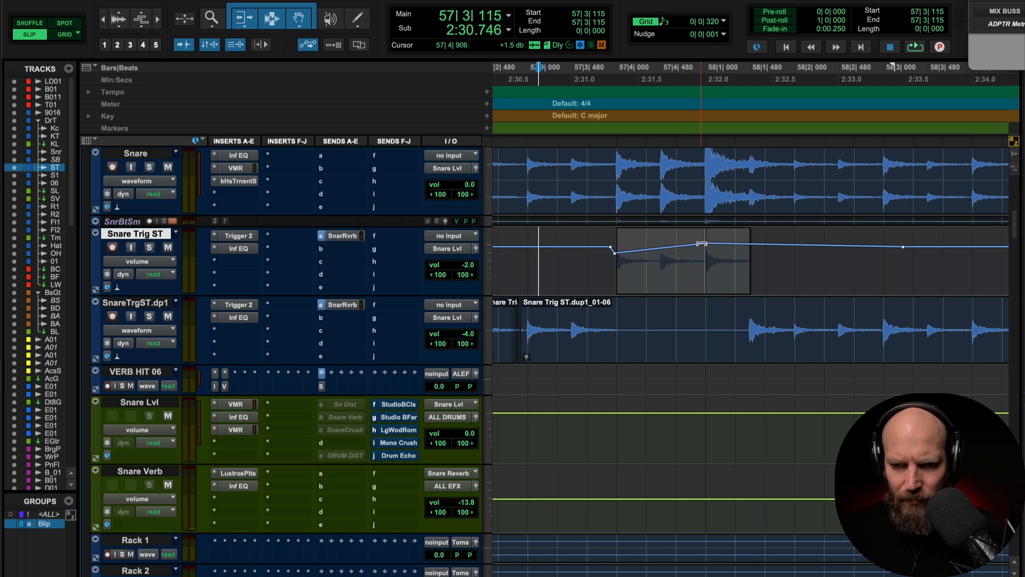
left_click_drag(710, 245, 708, 240)
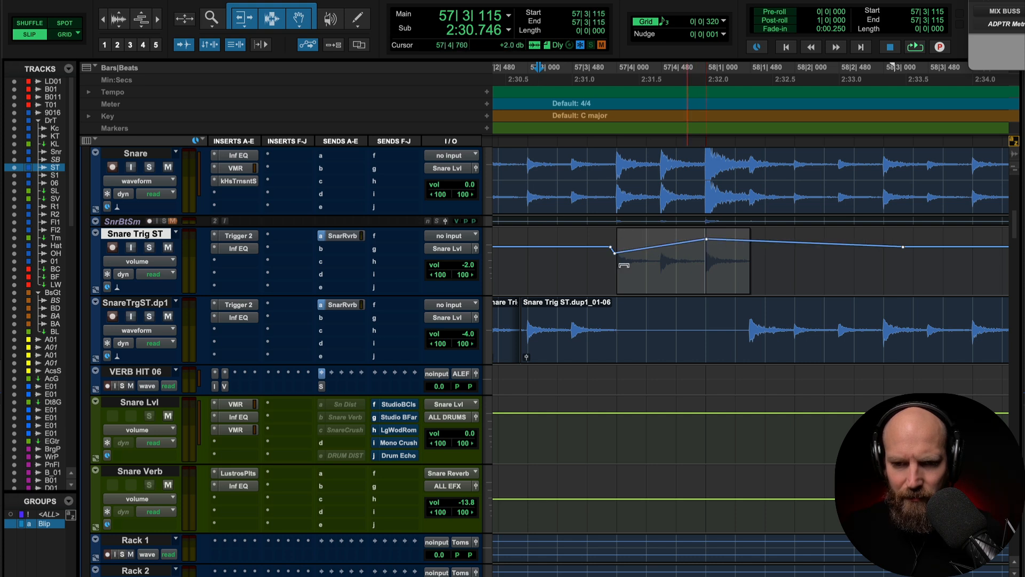
left_click(568, 275)
key("space")
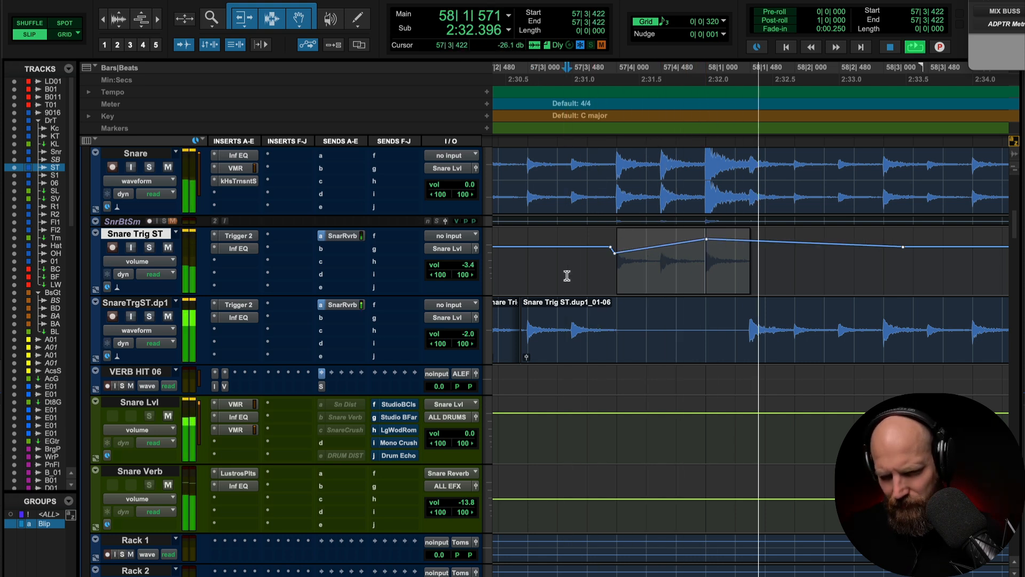
key("ctrl+bracketleft")
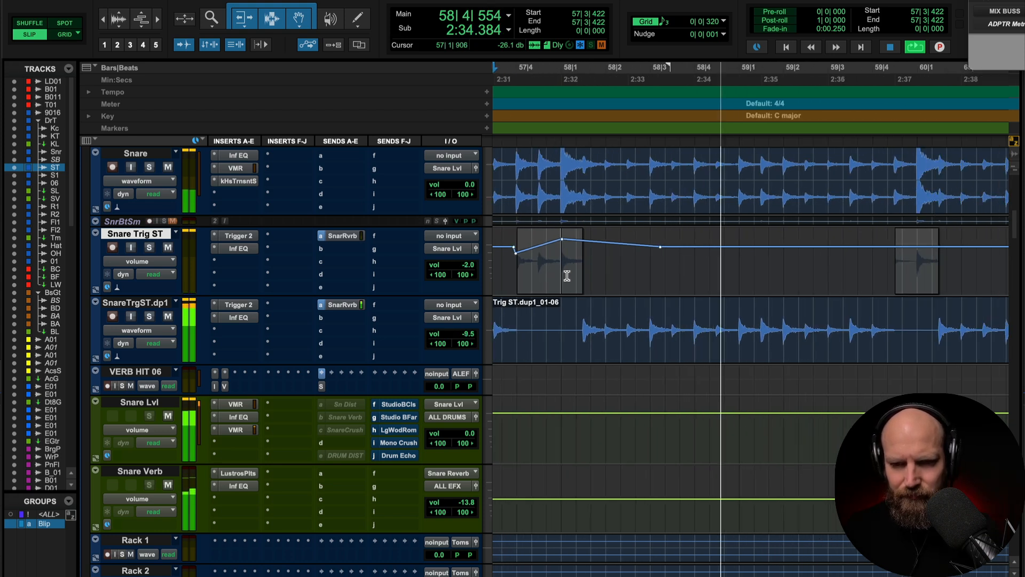
Split the SnareTrgST.dp1 clip at 58|1|307 and 59|4|760, and raise the clip gain of the section between the splits.
left_click(575, 319)
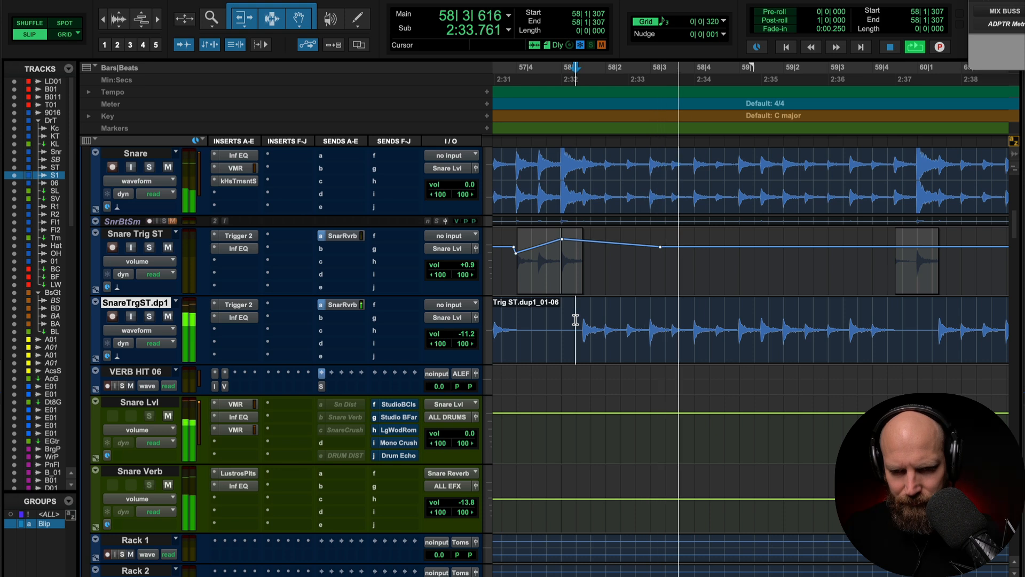
key("space")
key("ctrl+e")
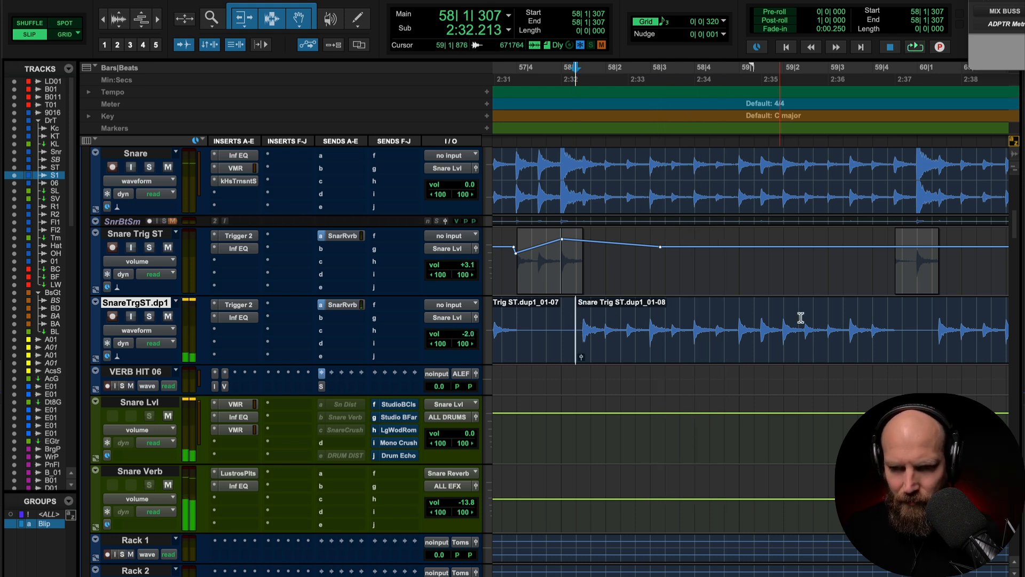
left_click(908, 321)
key("ctrl+e")
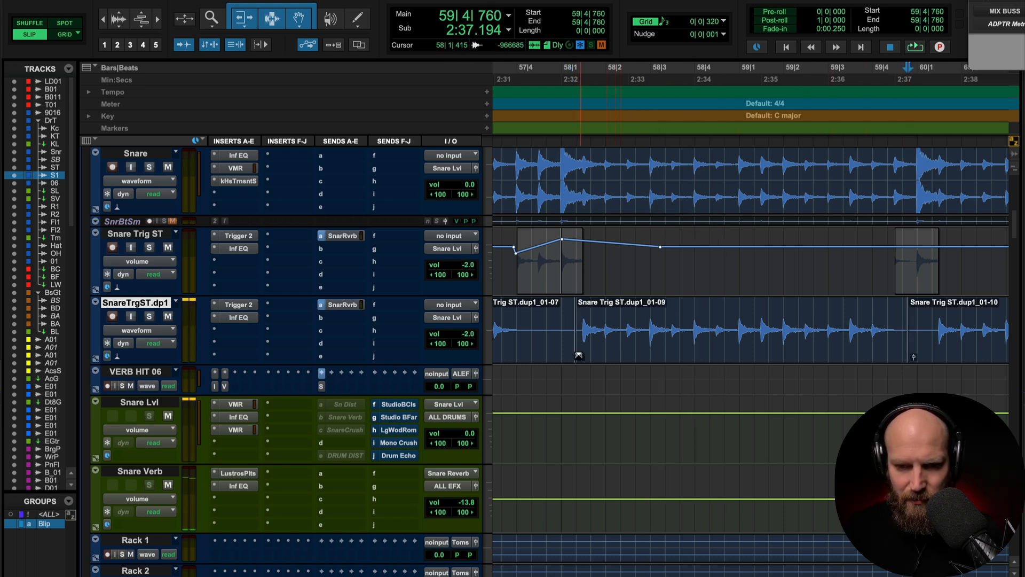
left_click_drag(580, 356, 580, 335)
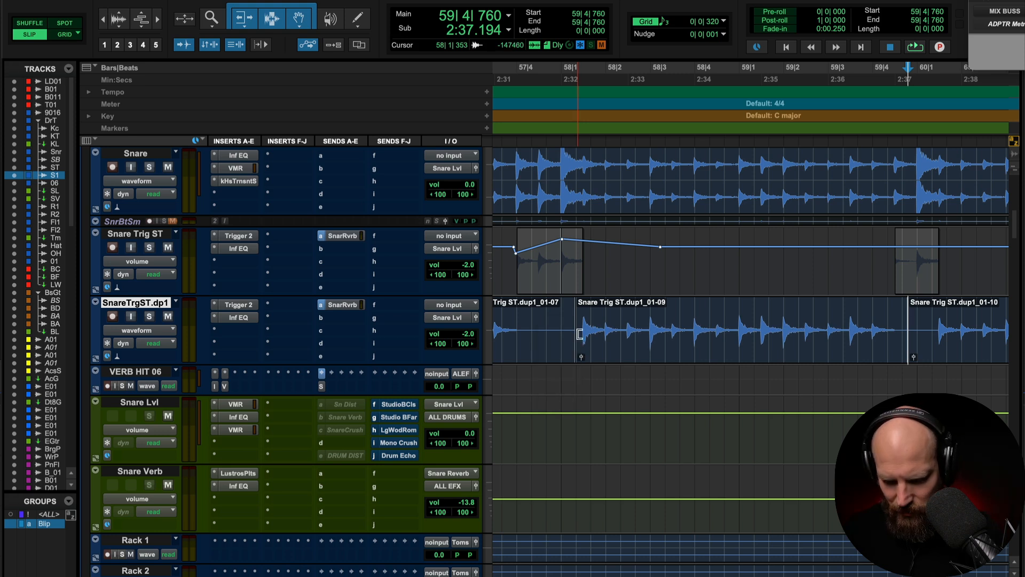
Show the SnareTrgST.dp1 volume automation and play back from 58|1|184 through 59|3.
key("ctrl+minus")
left_click(570, 336)
key("space")
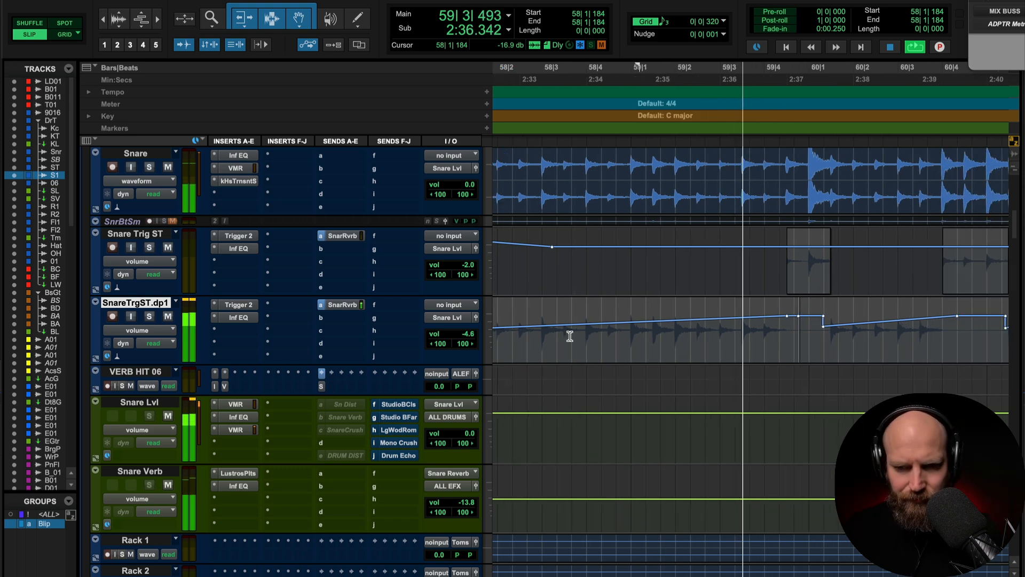
key("space")
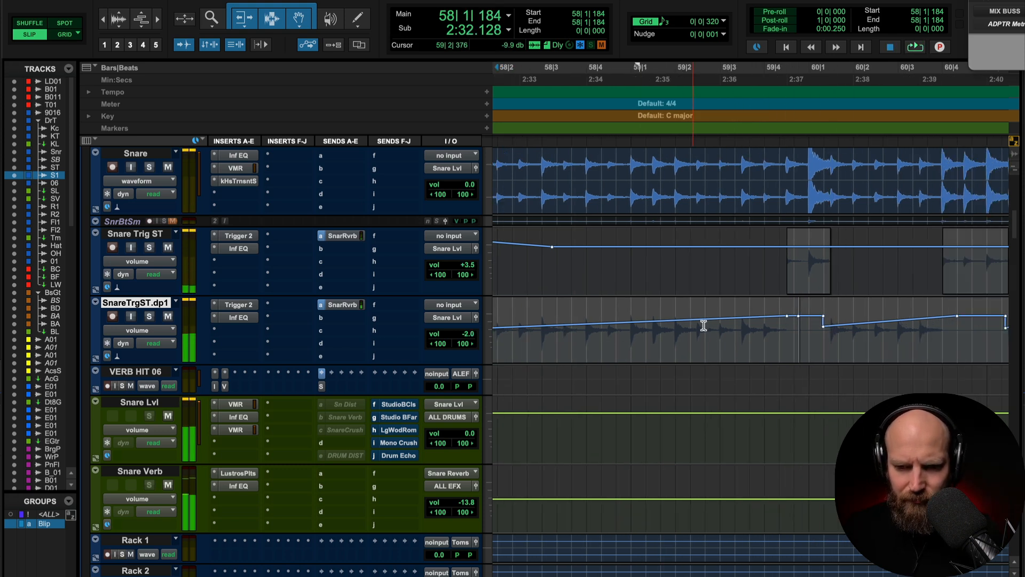
Step the SnareTrgST.dp1 volume up just before 59|1|000 and ramp it to a higher breakpoint near 59|4|000.
left_click(630, 322)
left_click_drag(628, 318, 628, 319)
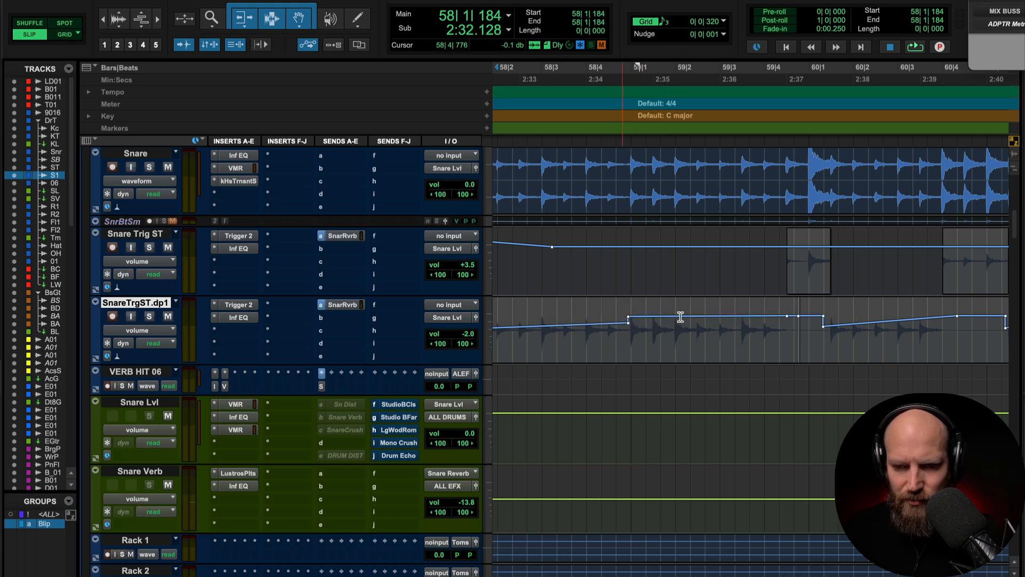
left_click_drag(767, 316, 767, 309)
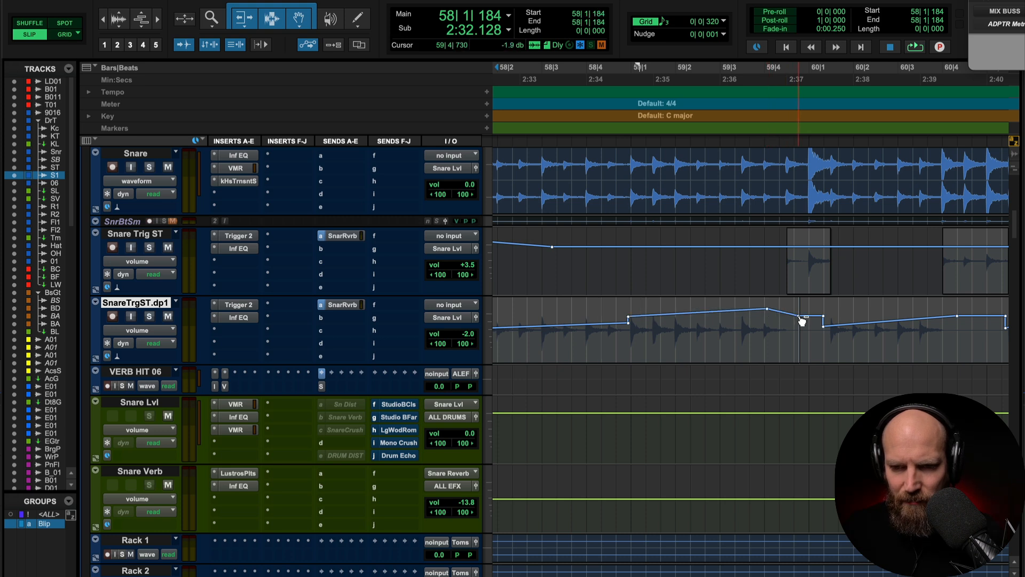
left_click(610, 335)
Show the Snare Trig ST waveform, select 59|4|480 to 60|1|000, and play back from 58|4|361 into 60|1.
left_click(781, 266)
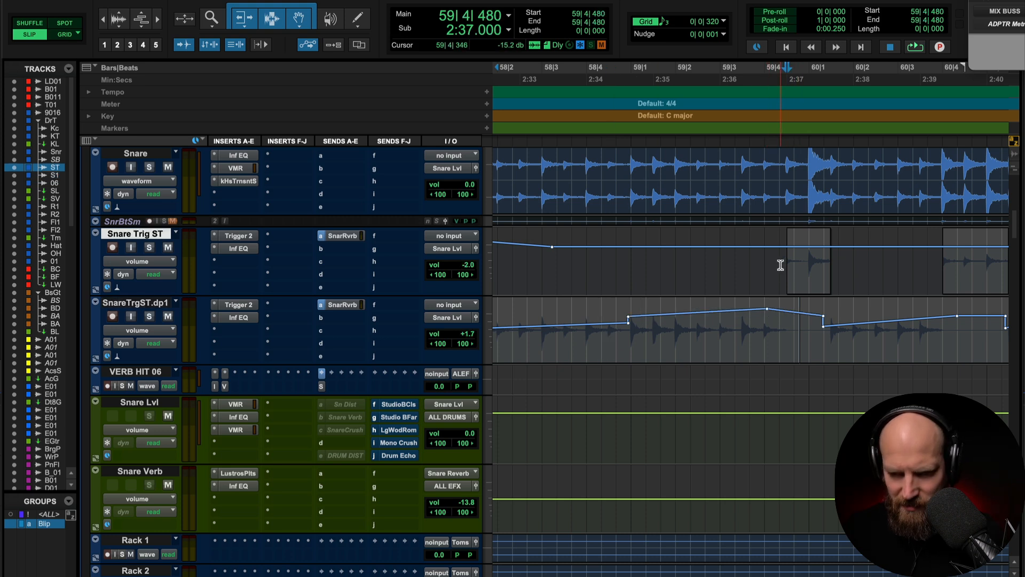
key("ctrl+minus")
left_click(807, 269, "shift")
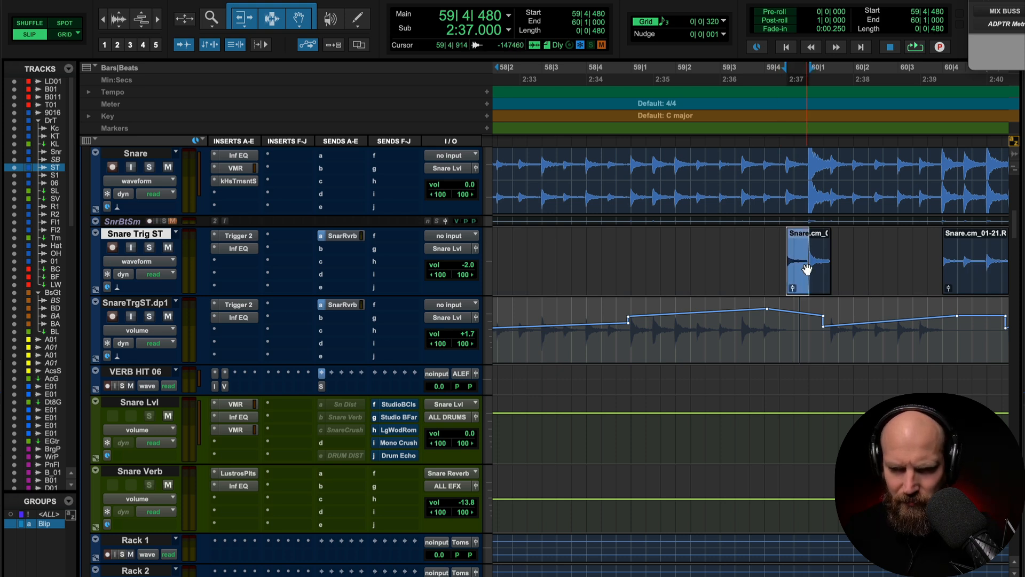
key("space")
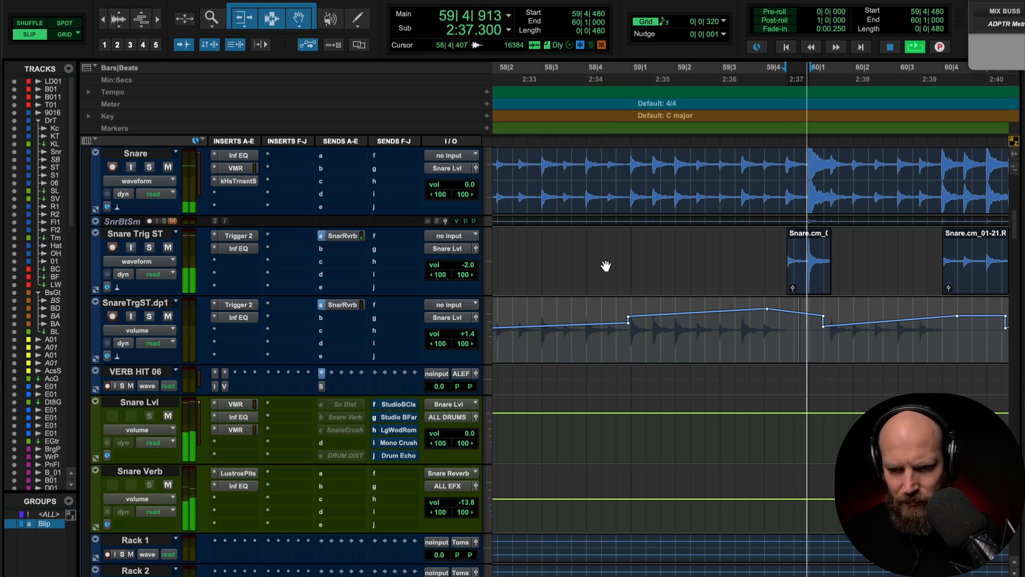
left_click(604, 258)
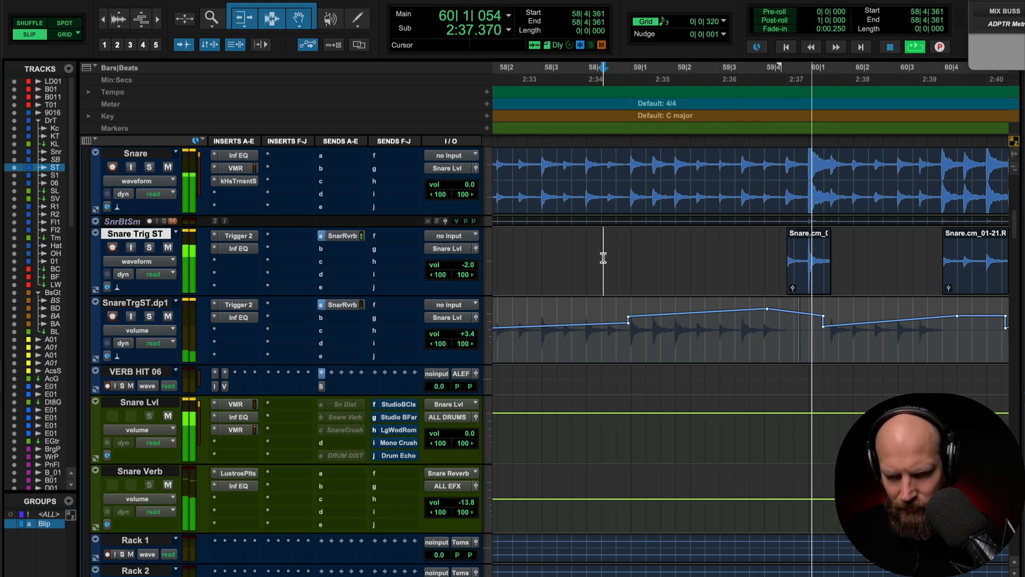
key("space")
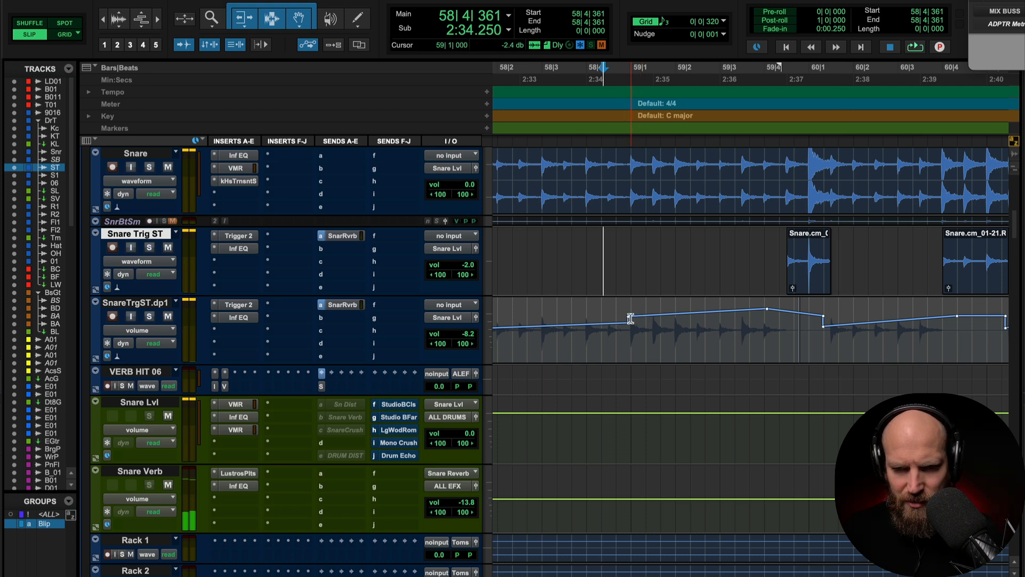
Replace the SnareTrgST.dp1 volume step at 59|1 with a breakpoint at 59|1|952, about -6.1 dB, ramping to about +5.0 dB near 59|4.
left_click(675, 321)
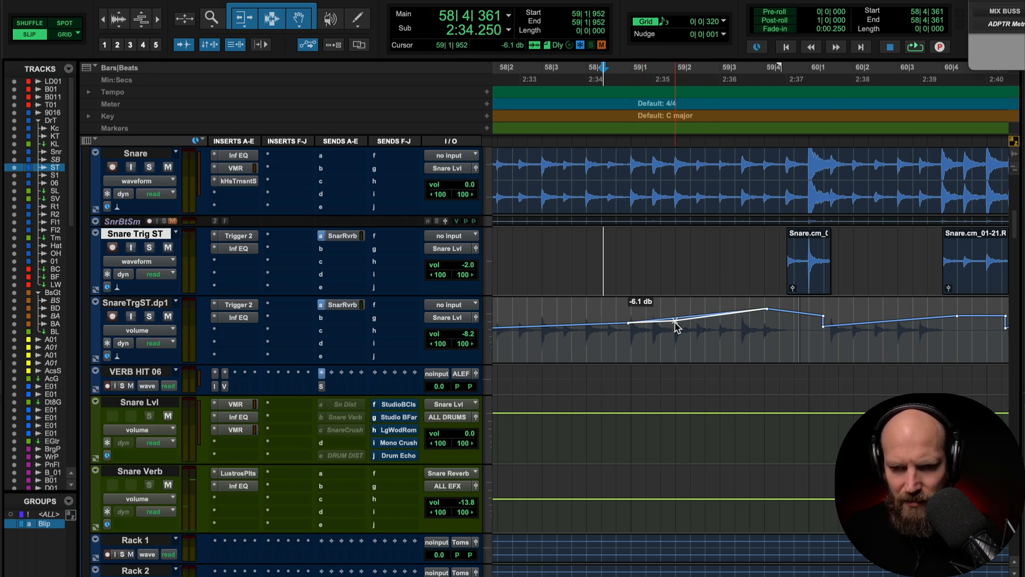
left_click_drag(772, 314, 777, 310)
Inspect the SnareTrgST.dp1 waveform from 59|4|000 to 59|4|760 and play back from 58|2|776 to check the new volume ramp.
left_click(743, 332)
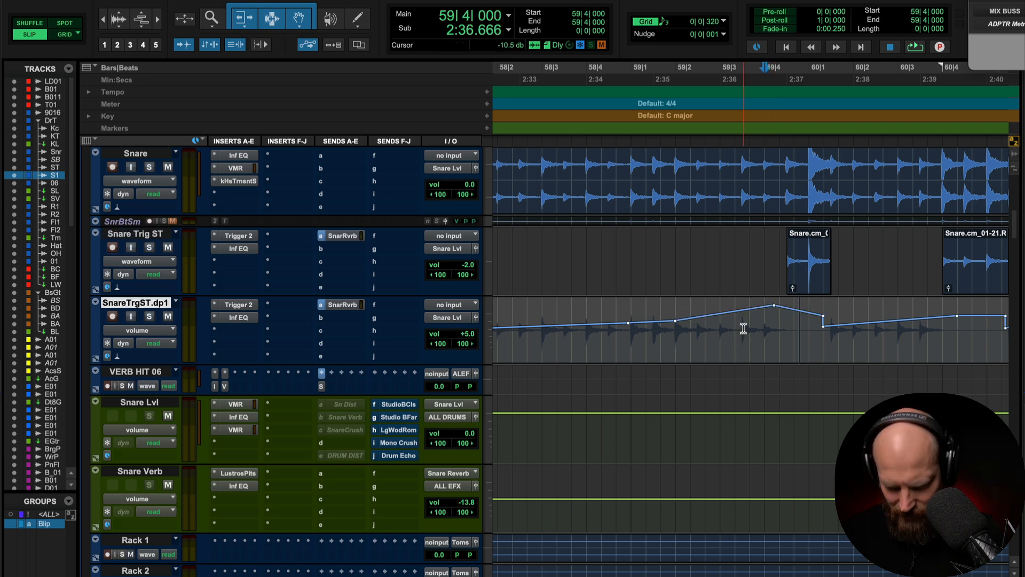
key("minus")
key("shift+Tab")
key("minus")
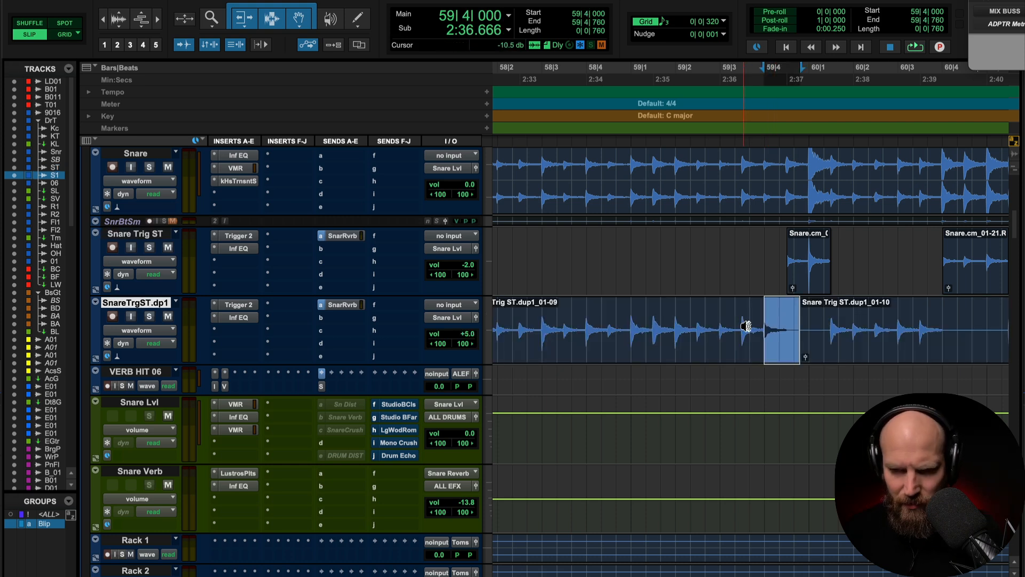
left_click(533, 319)
key("space")
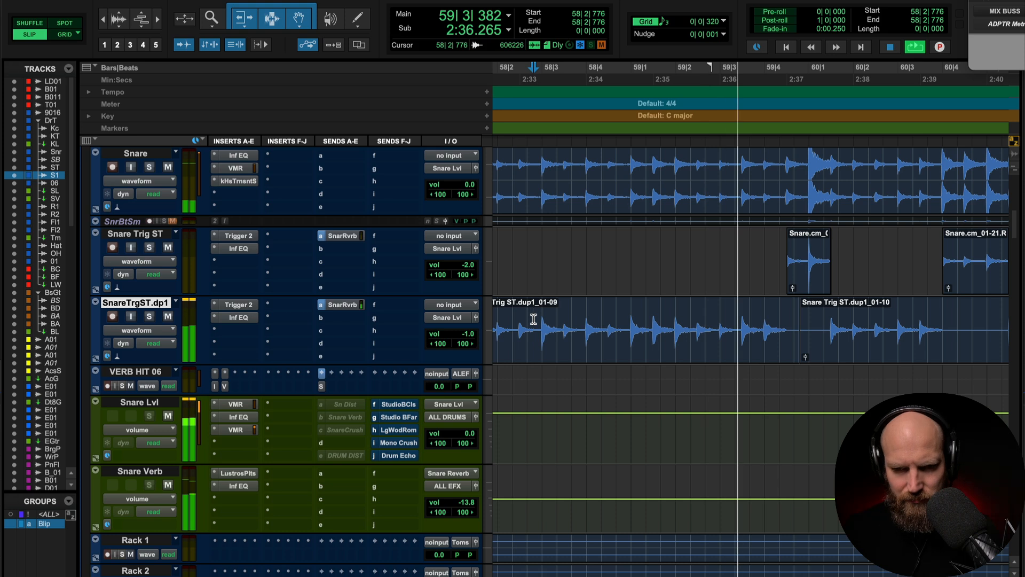
key("space")
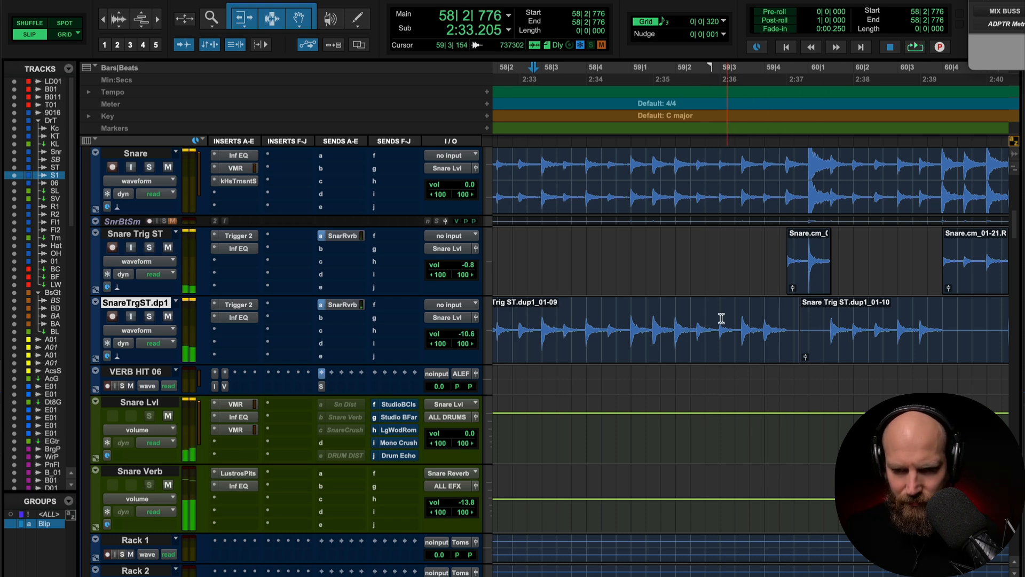
Lower the SnareTrgST.dp1 volume peak at 59|4, ramping up to it from a breakpoint near 59|3|500, and audition from 59|3|031.
left_click(721, 319)
key("ctrl+minus")
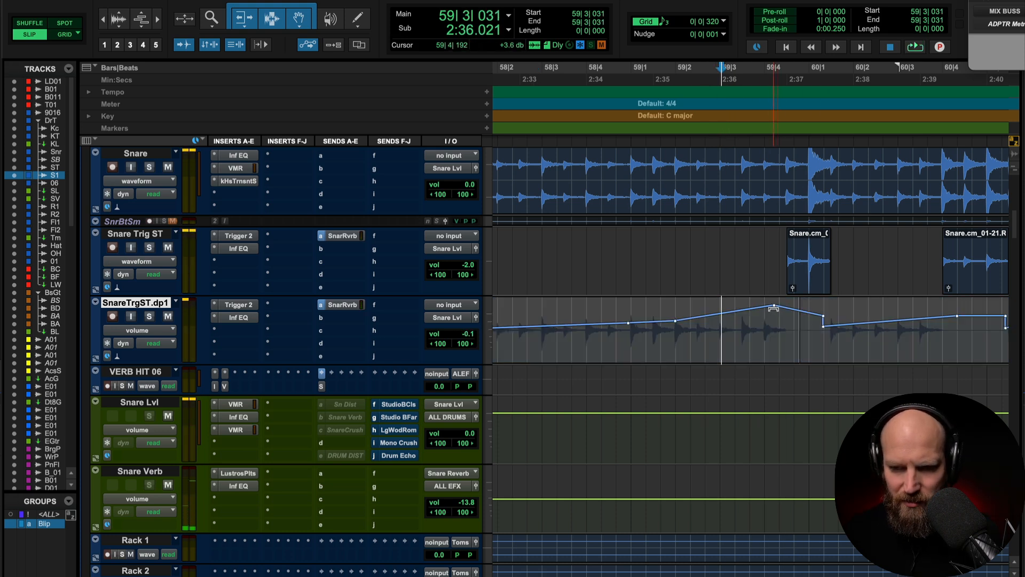
left_click_drag(776, 311, 743, 320)
key("space")
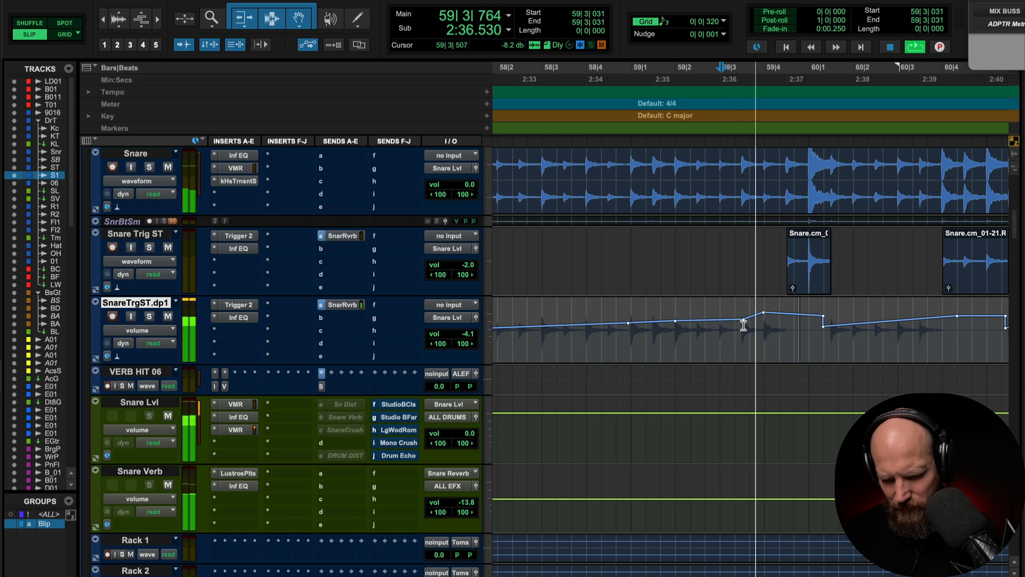
key("space")
Split the Snare Trig ST clip at 60|1|000, separating the 59|4|480 hit from the 60|1 hit.
left_click(773, 252)
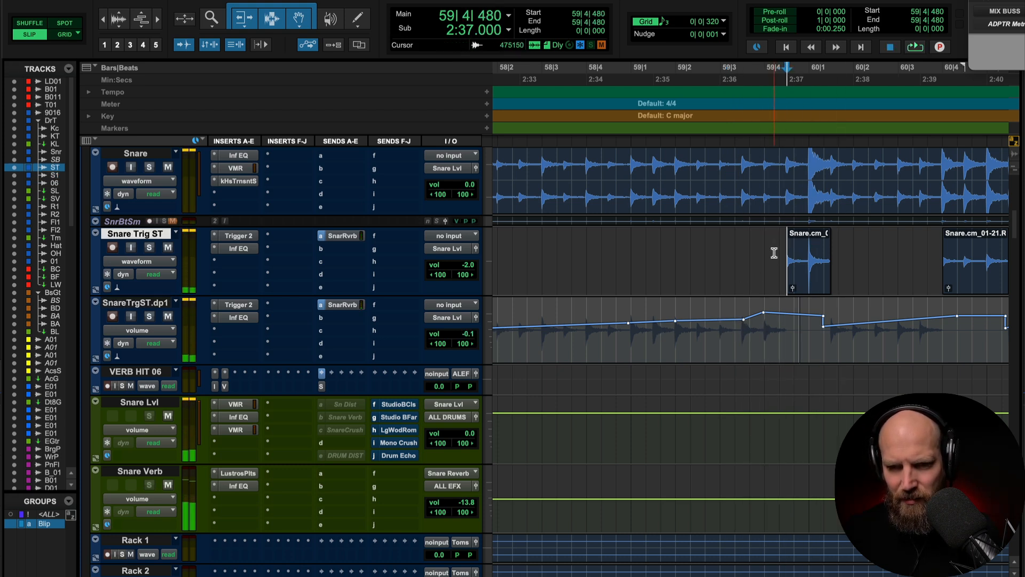
key("Tab")
key("shift+Tab")
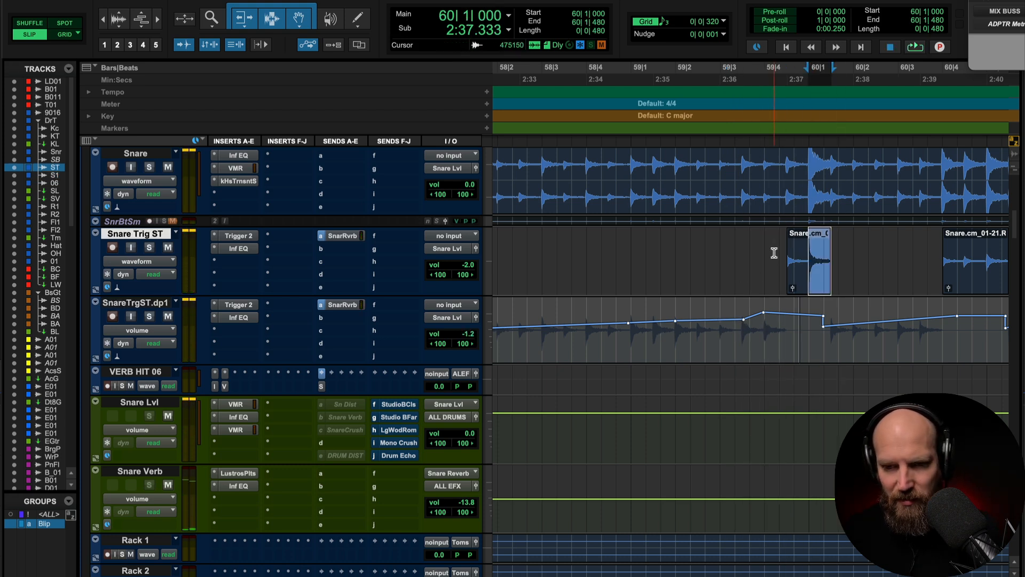
left_click(764, 253)
key("Tab")
key("shift+Tab")
key("b")
Extend the start of the Snare Trig ST clip holding the 60|1 hit back to 59|4|917.
key("t")
key("t")
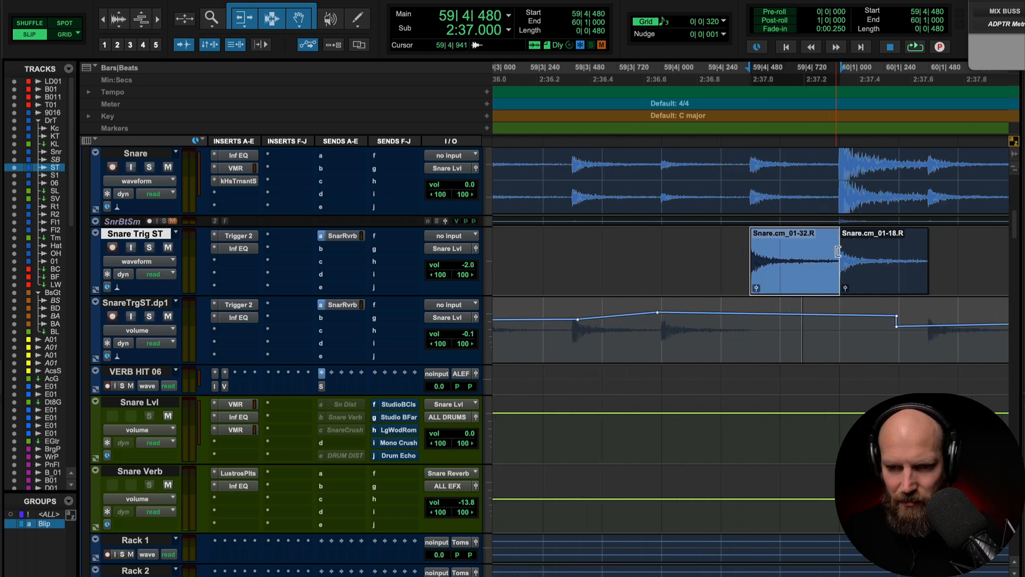
key("t")
key("t")
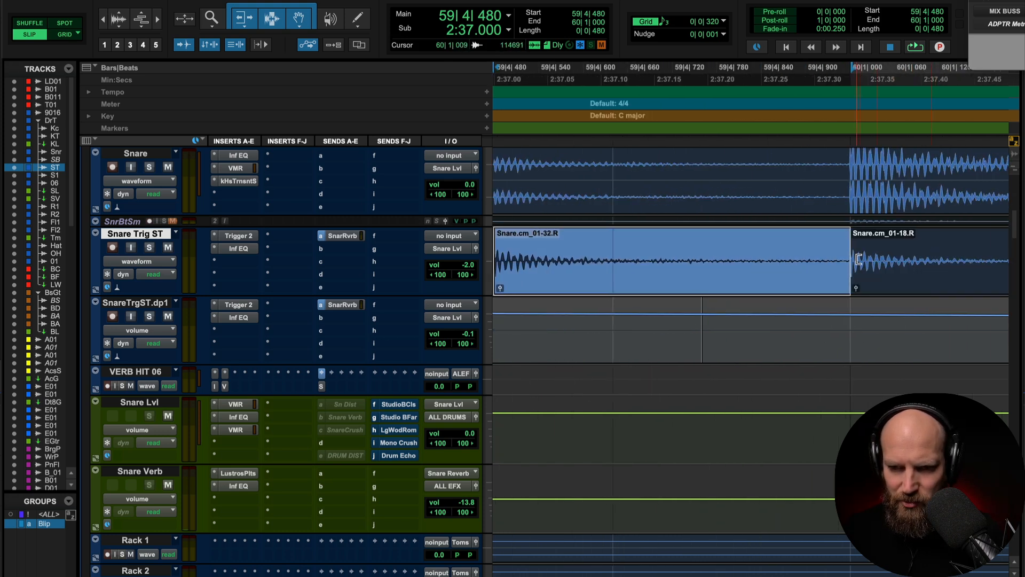
left_click_drag(859, 259, 819, 262)
key("r")
key("r")
Play back from 59|3|933 through 60|4 to audition the separated Snare Trig ST hits around 60|1.
left_click(616, 270)
key("space")
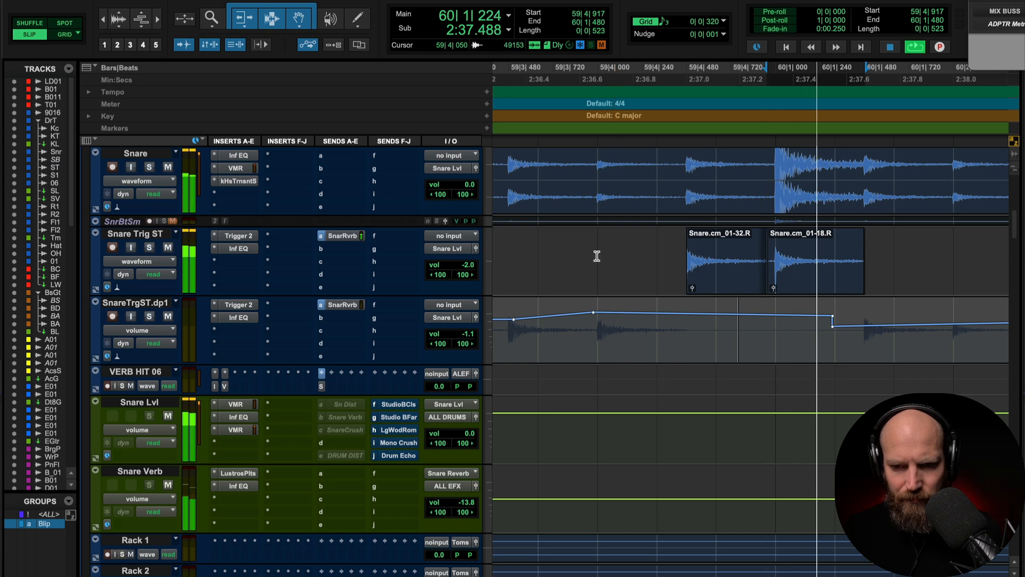
left_click(594, 255)
key("r")
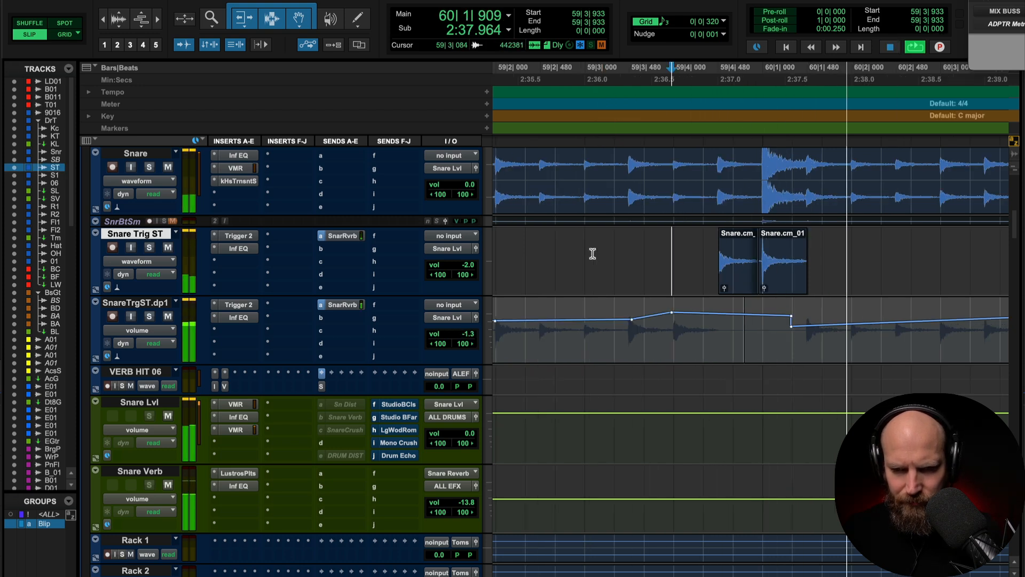
key("r")
scroll(593, 254, "right", 3)
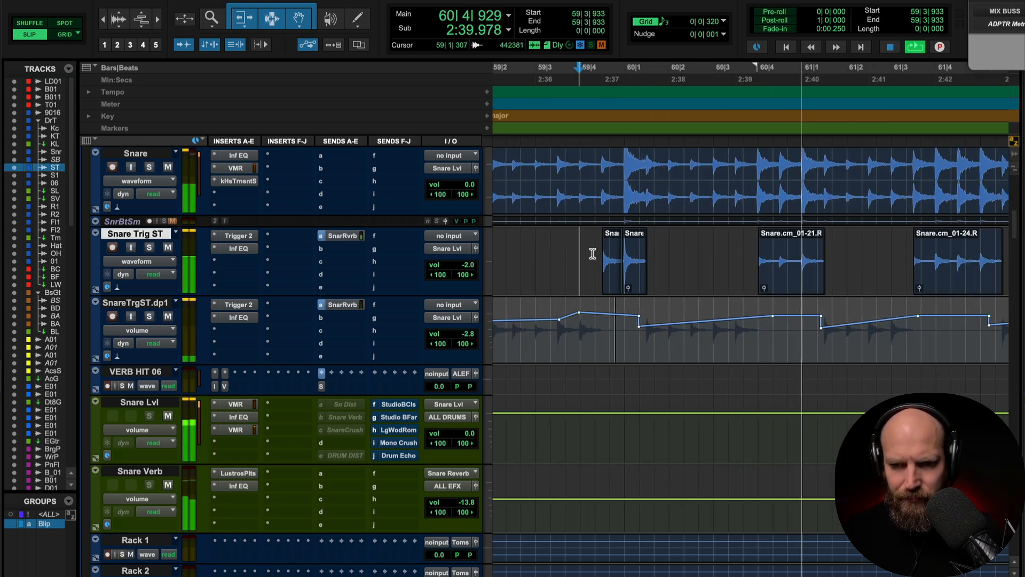
scroll(593, 253, "right", 2)
key("space")
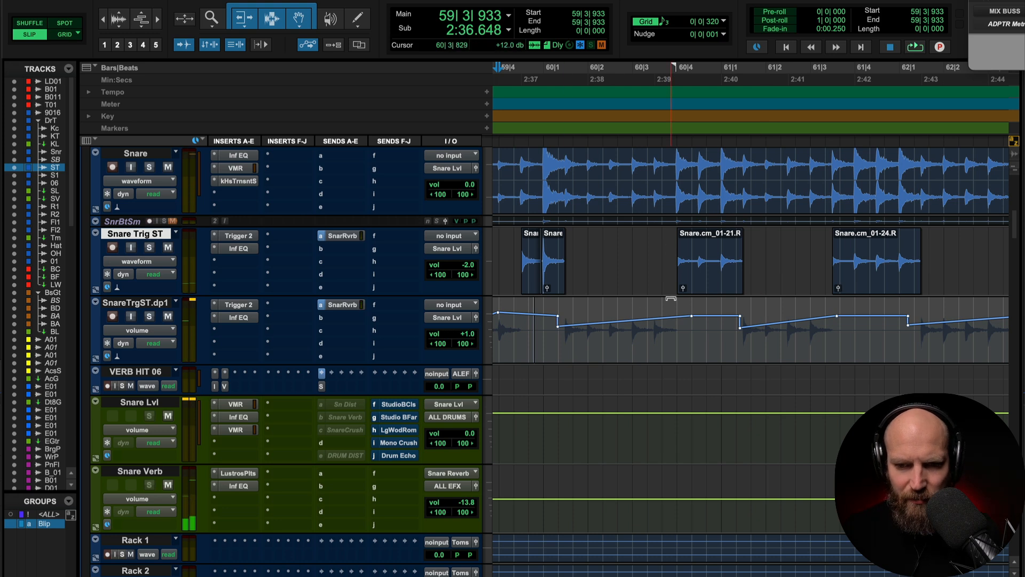
Raise the clip gain of the Snare Trig ST clip at 60|4|000 by about 4.4 dB and audition it from 60|3|430.
left_click(667, 267)
left_click(660, 247)
key("Tab")
scroll(671, 247, "right", 1)
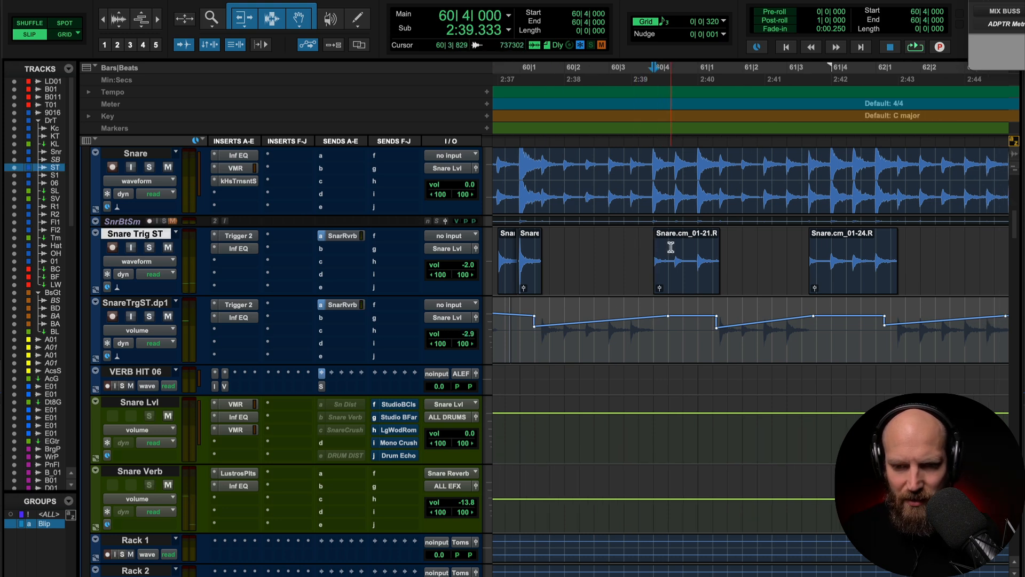
left_click_drag(660, 290, 647, 277)
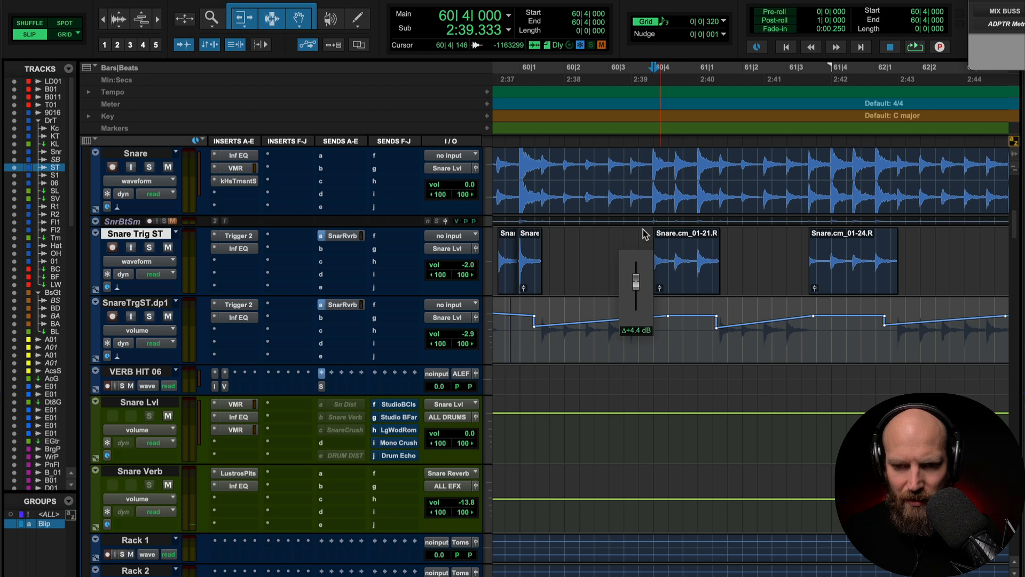
left_click_drag(645, 233, 643, 235)
left_click(629, 247)
key("space")
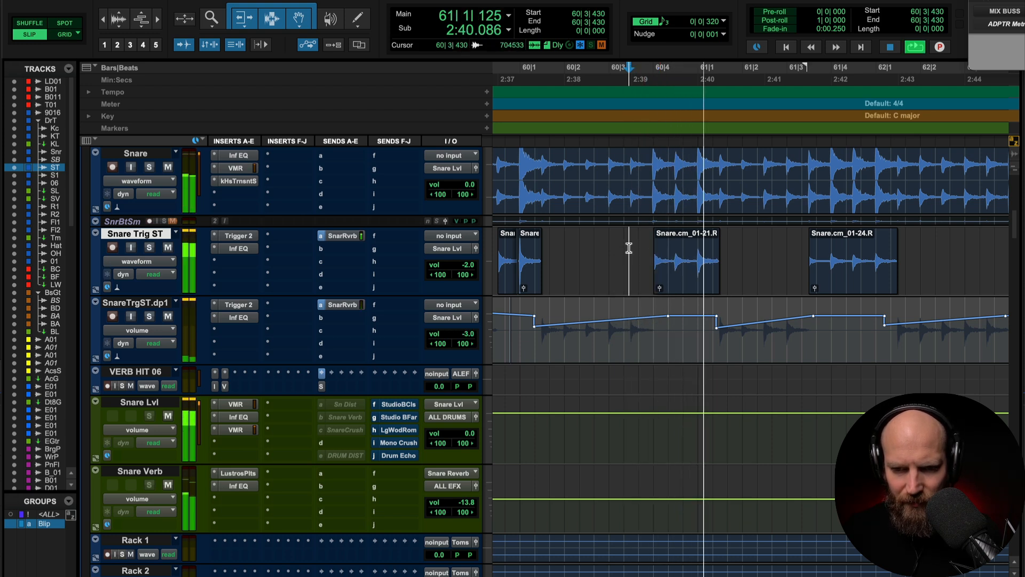
Show volume automation on Snare Trig ST, lower the level just before 60|4 to ramp up into 61|1, and audition from 60|3|261.
key("space")
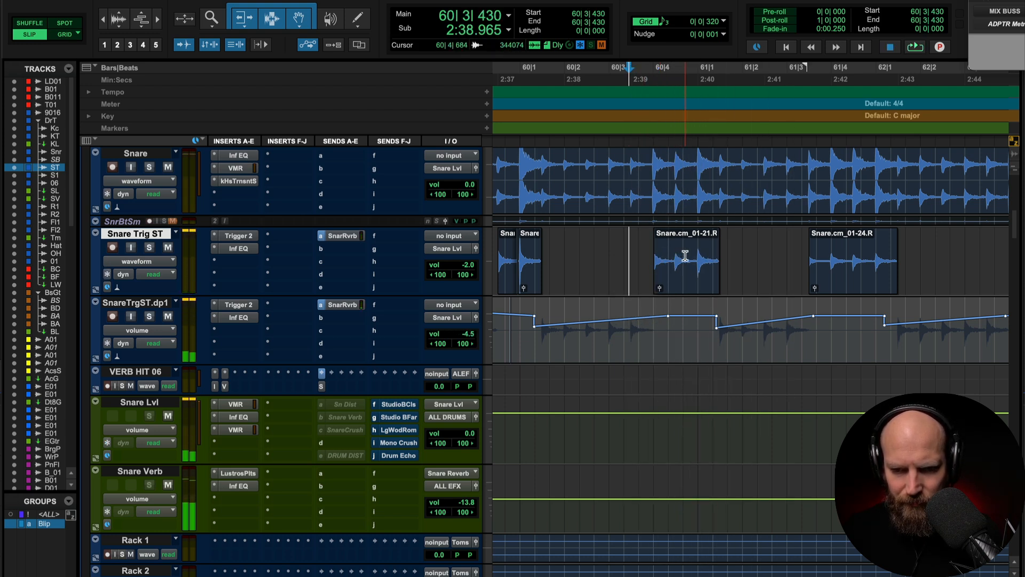
key("KP_2")
key("ctrl+minus")
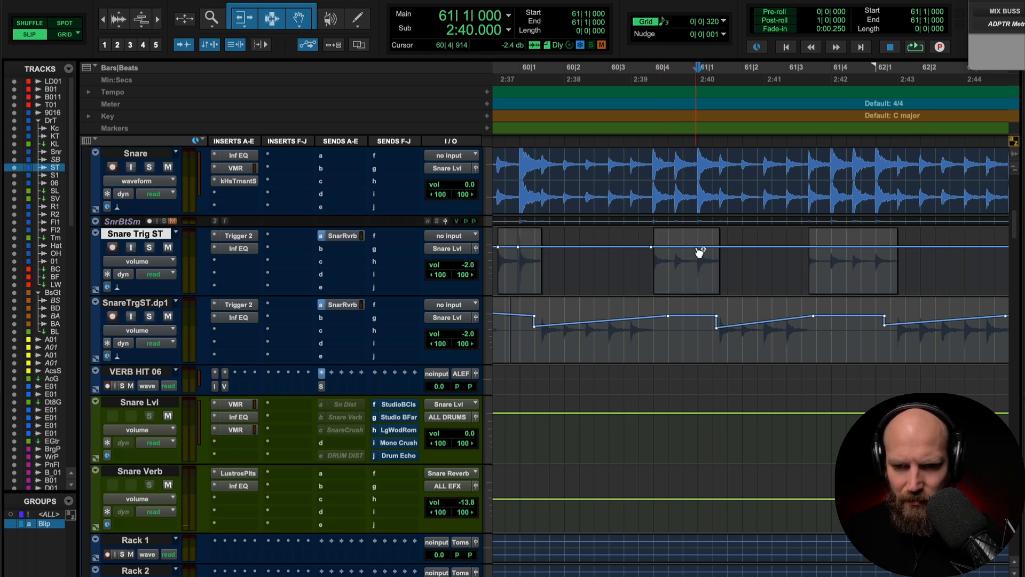
left_click(660, 247)
left_click_drag(651, 249, 652, 249)
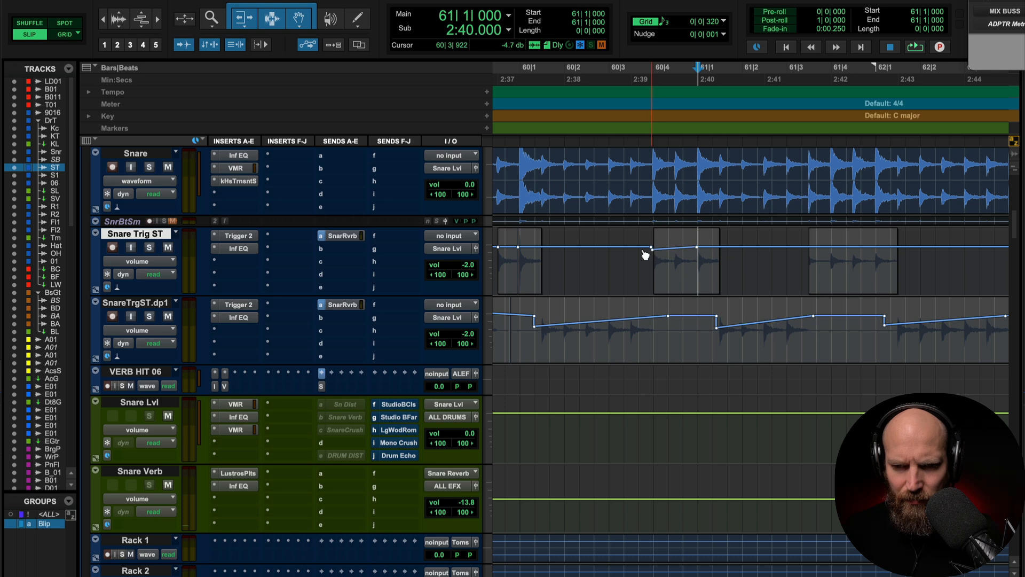
left_click(621, 254)
key("space")
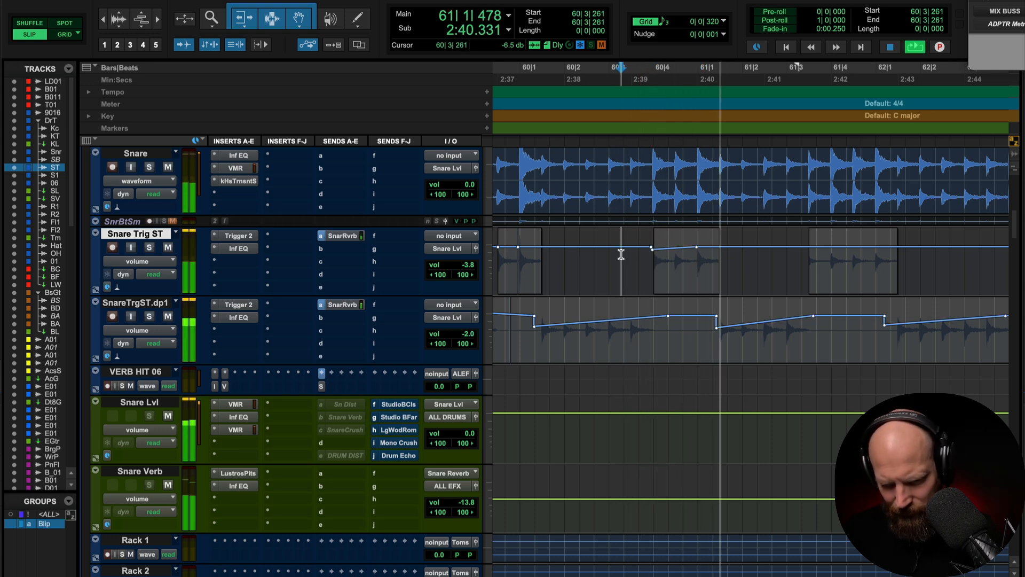
key("space")
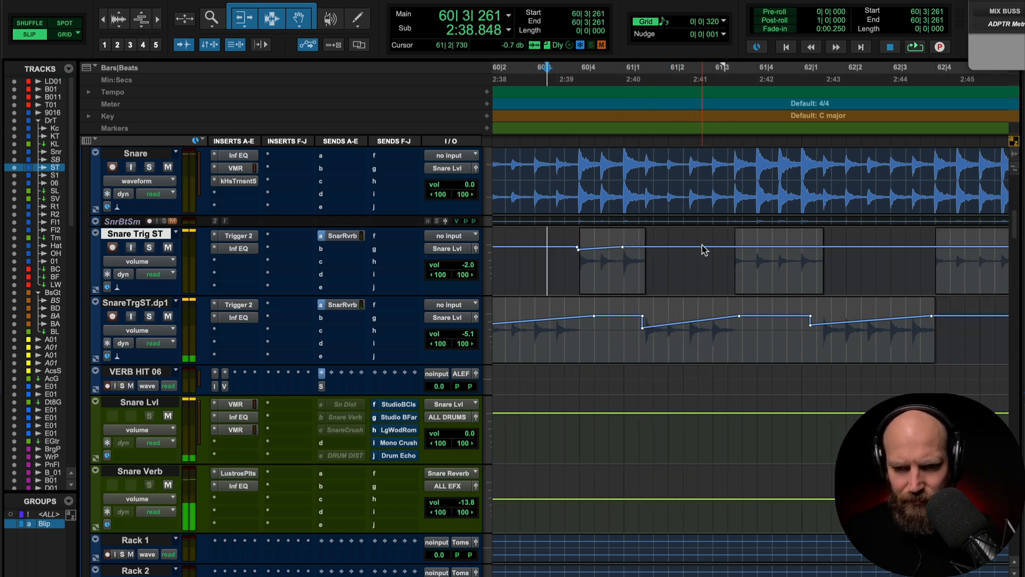
Raise the Snare Trig ST volume breakpoint at 61|1 to steepen the ramp and audition it from 60|3|261.
left_click_drag(625, 248, 623, 244)
key("space")
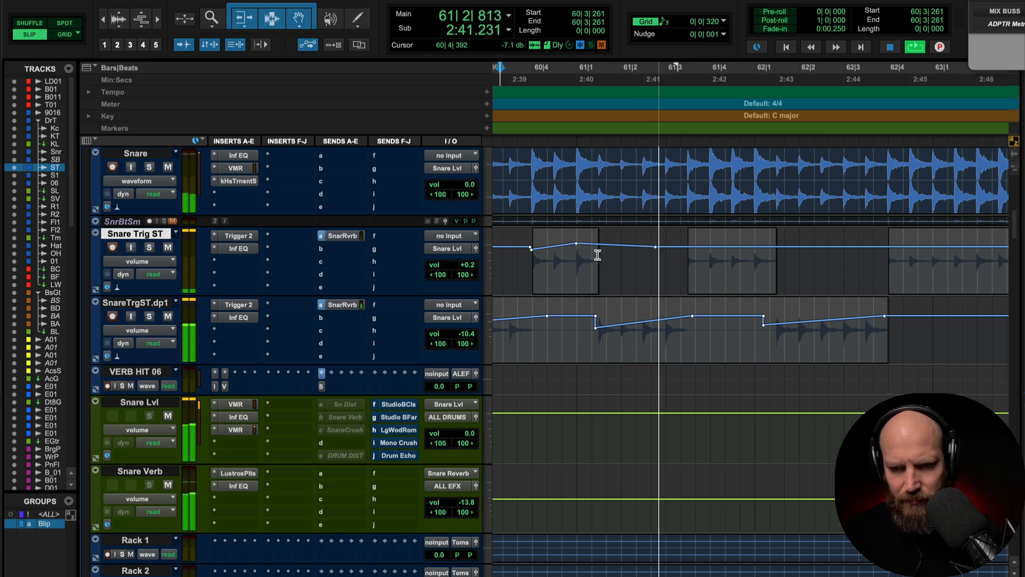
key("space")
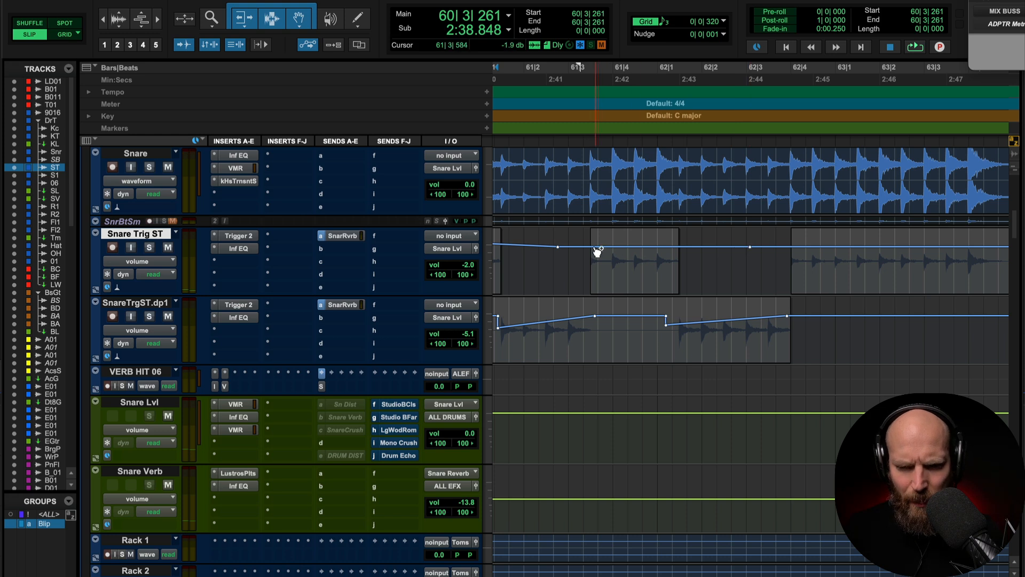
Shape a Snare Trig ST volume ramp from about -4.2 dB at 61|3|492 up to a raised peak at 62|1, auditioning from 61|2|453.
left_click_drag(659, 247, 659, 243)
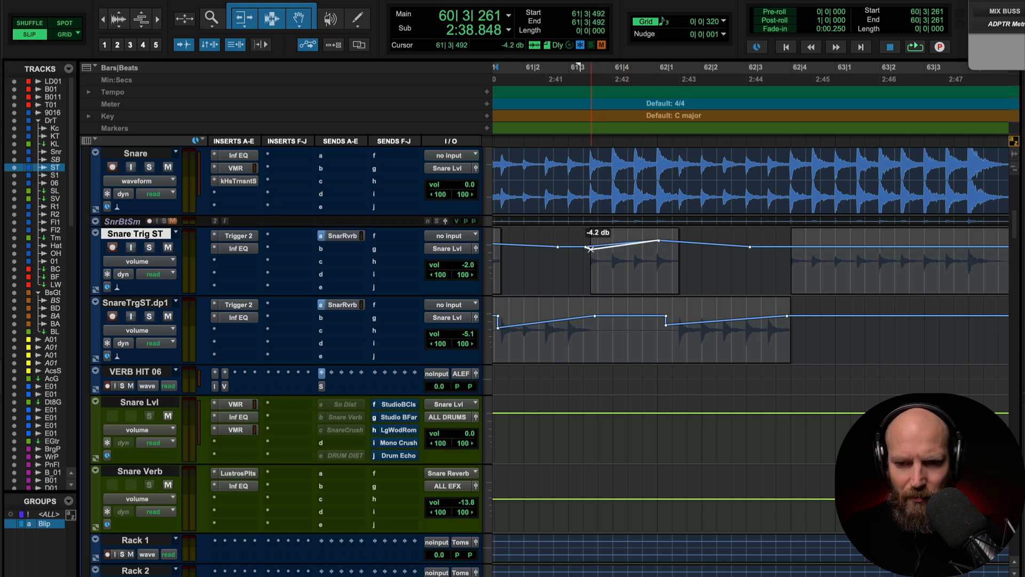
left_click(545, 259)
key("space")
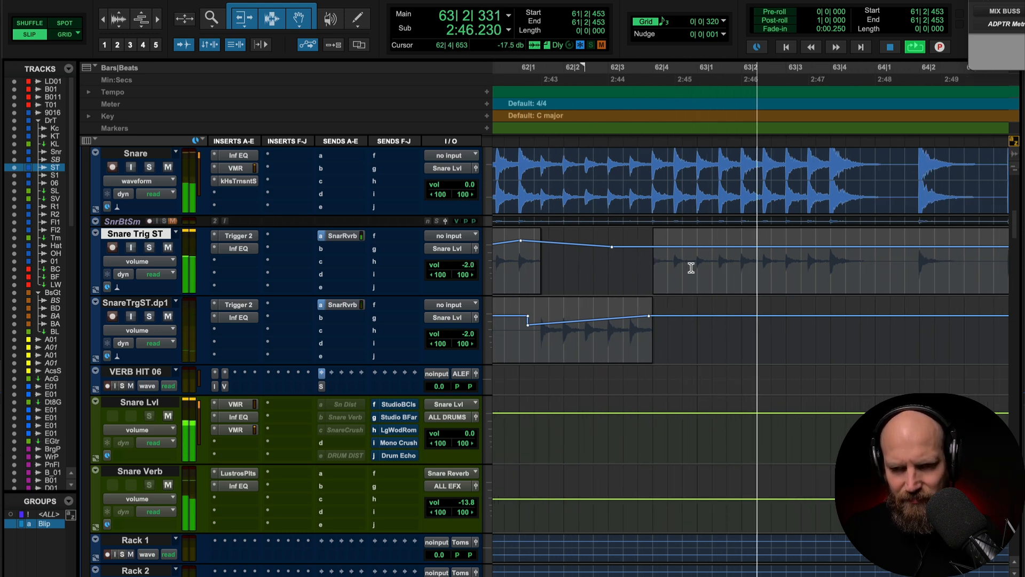
key("space")
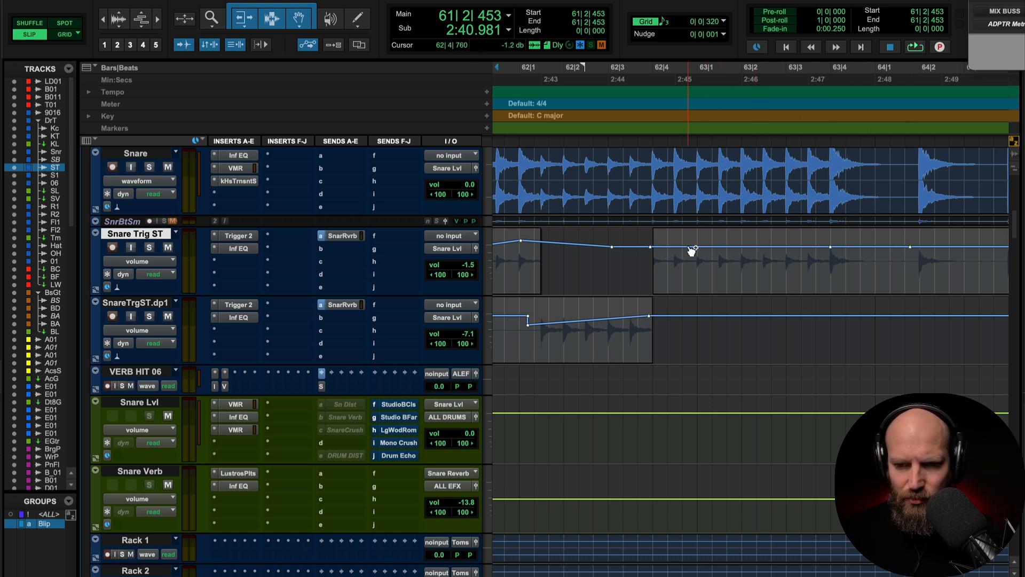
Raise the Snare Trig ST volume at the start of the 62|4 clip, sloping back down towards 63|4.
left_click(650, 246)
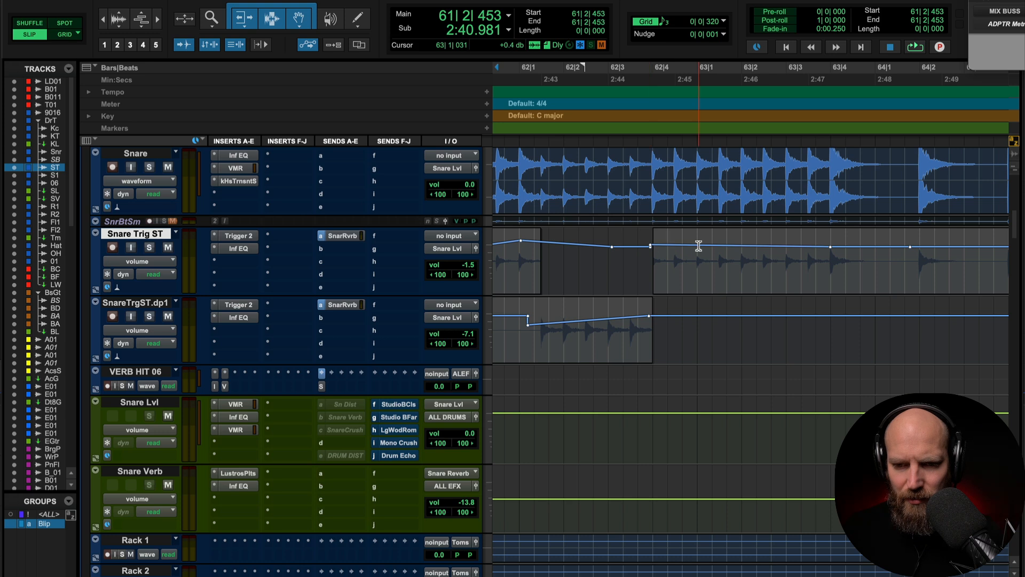
Shape the Snare Trig ST volume automation into a gradual rise from about 62|4 to a peak at 63|4, and play back the fill.
left_click_drag(699, 245, 831, 242)
left_click(830, 244)
left_click(620, 273)
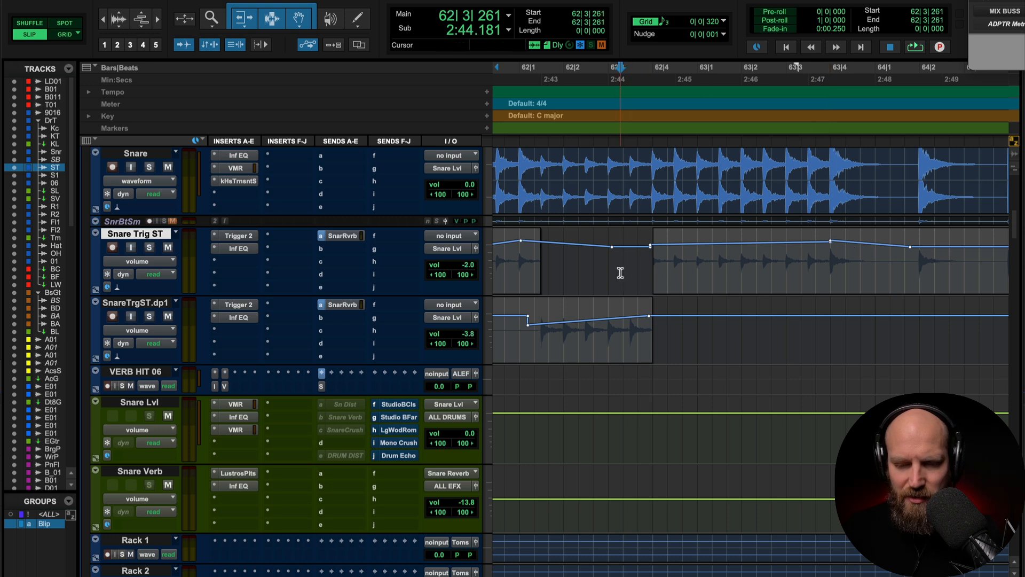
key("space")
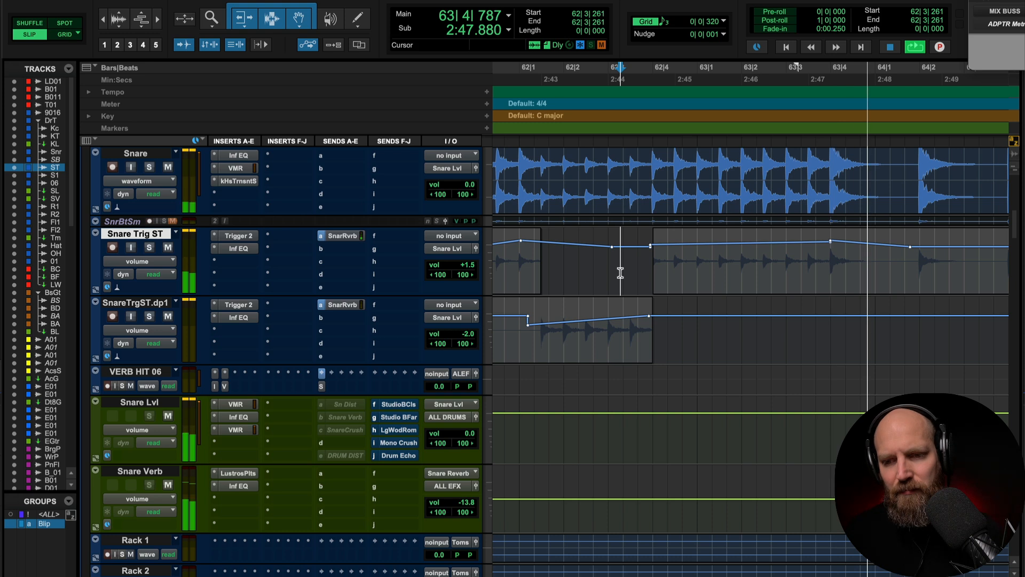
key("space")
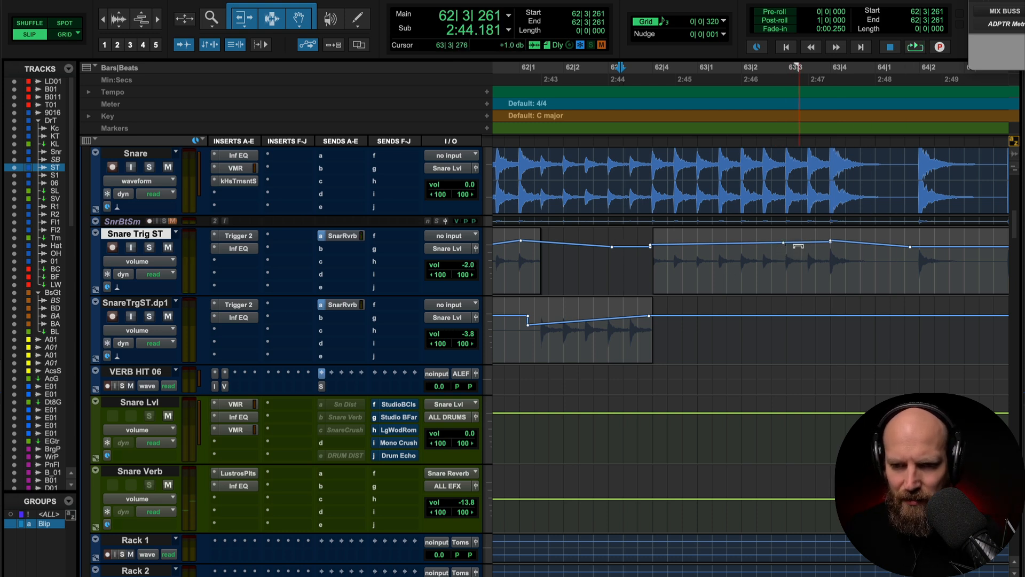
Raise the Snare Trig ST volume automation between 63|2|883 and 63|4|945 by about 2.3 dB and audition the fill.
left_click_drag(783, 265, 874, 264)
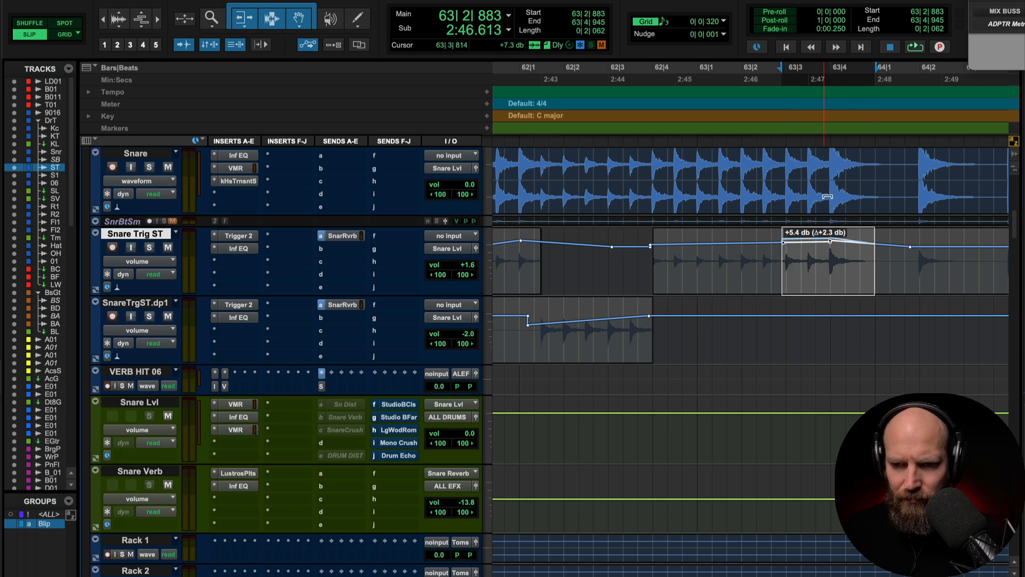
left_click(594, 265)
key("space")
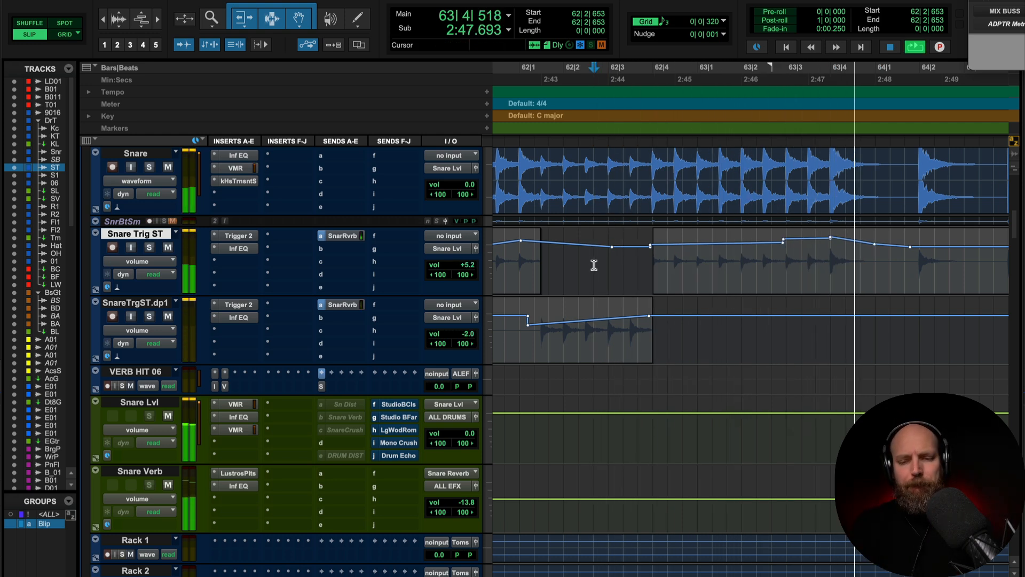
key("space")
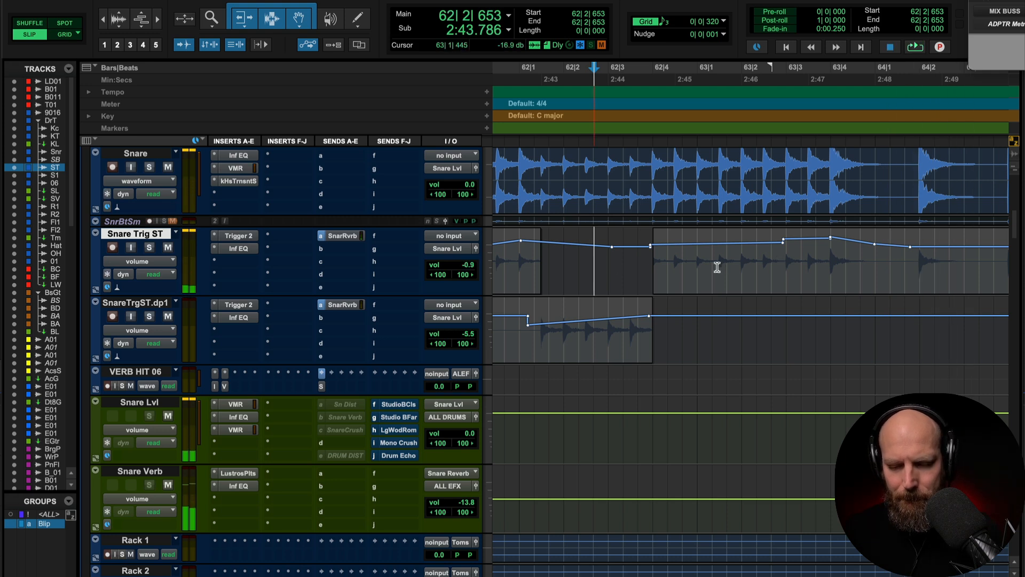
key("space")
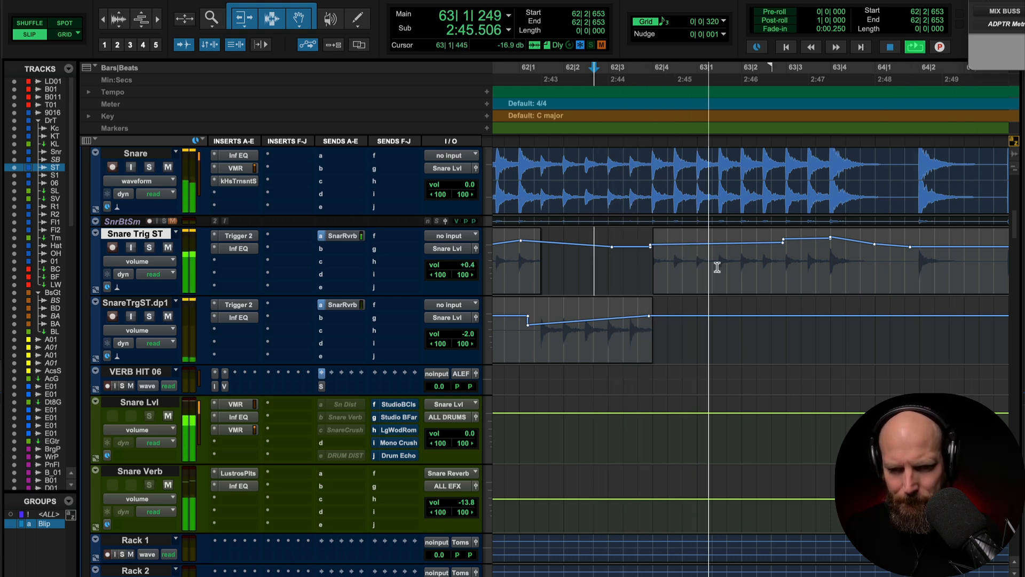
key("space")
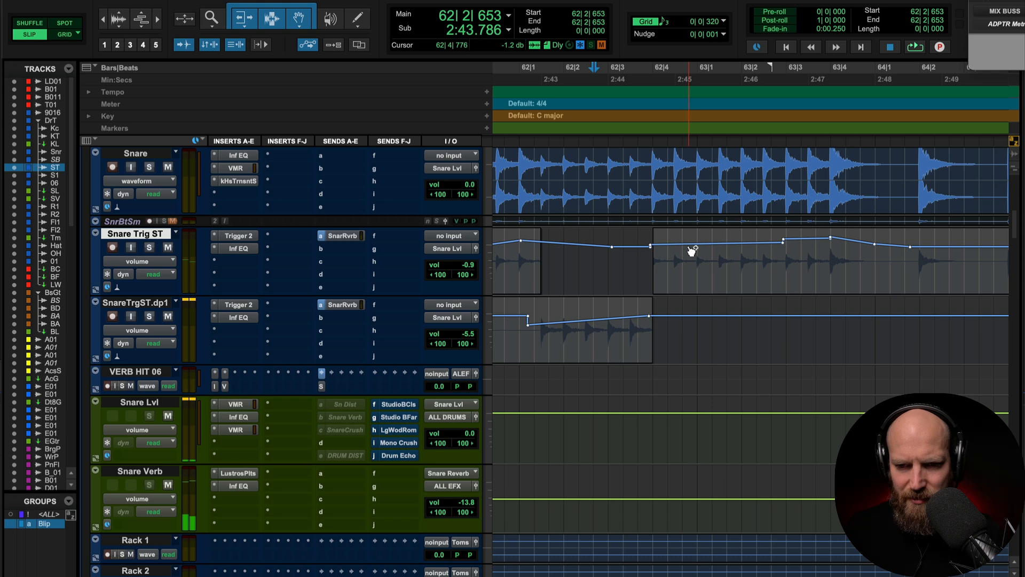
Add a dip in the Snare Trig ST volume automation at about 63|1 that ramps up into the fill's last hits, and play it back.
left_click(696, 245)
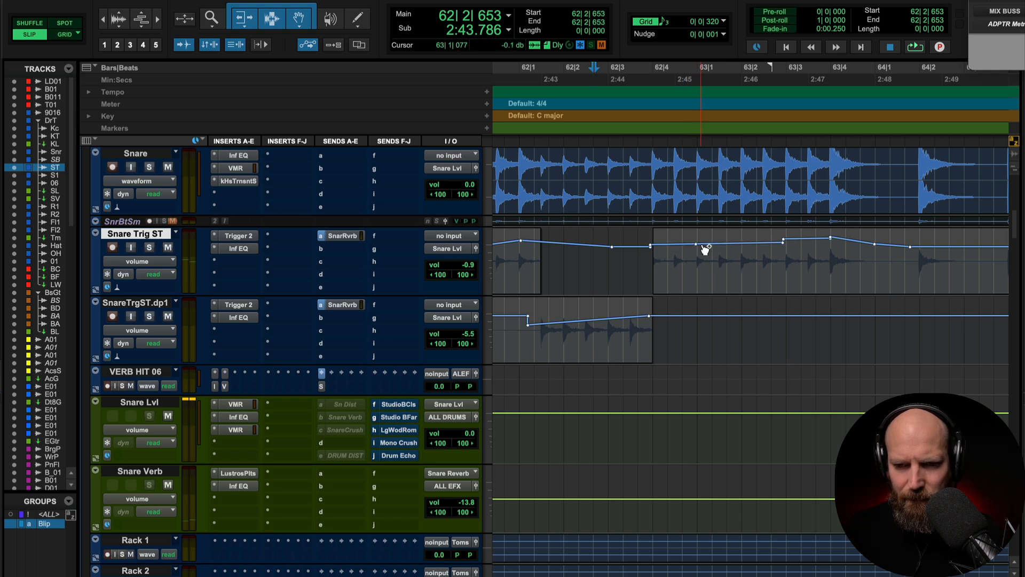
left_click_drag(696, 245, 696, 251)
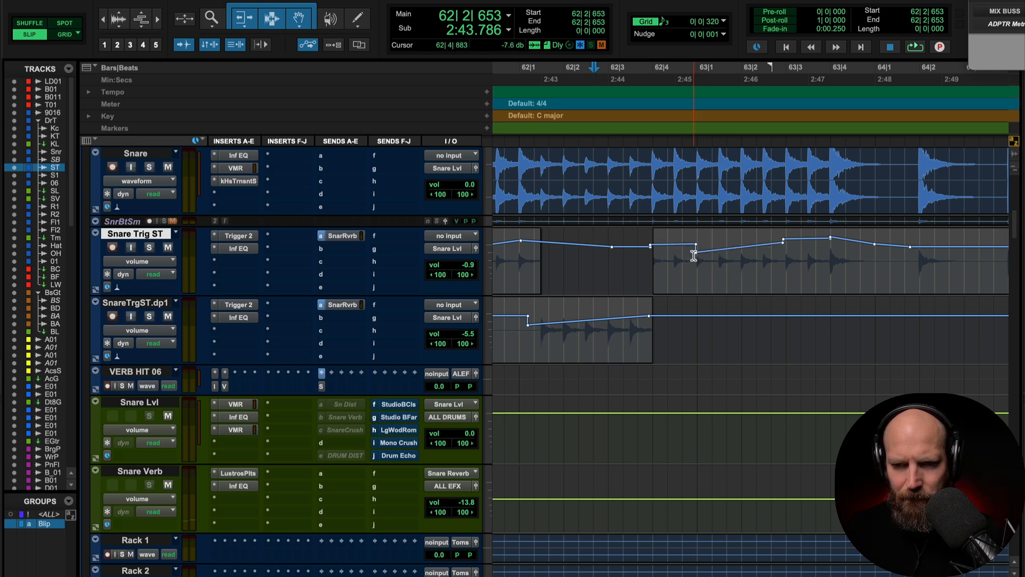
left_click(631, 260)
key("space")
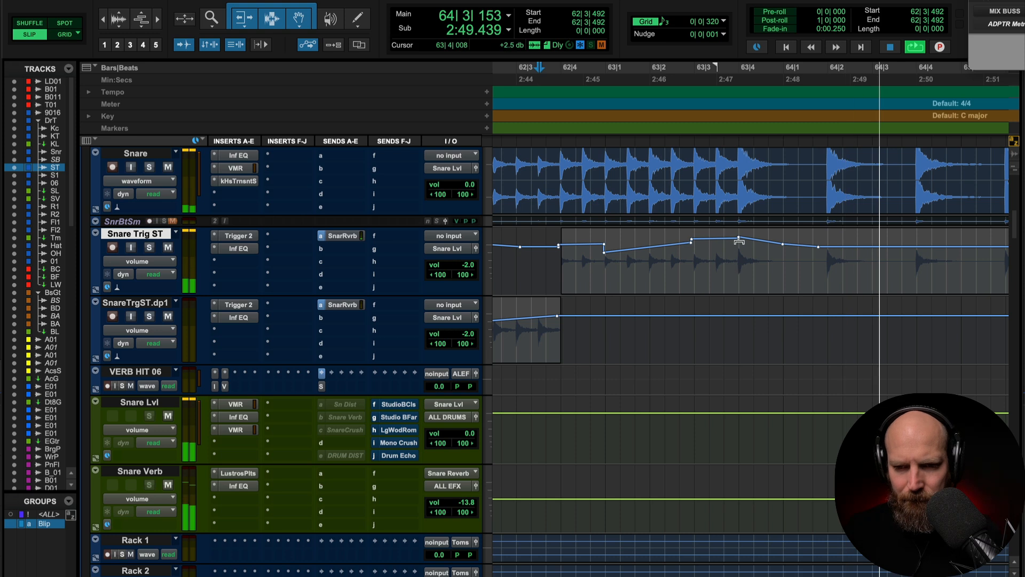
key("space")
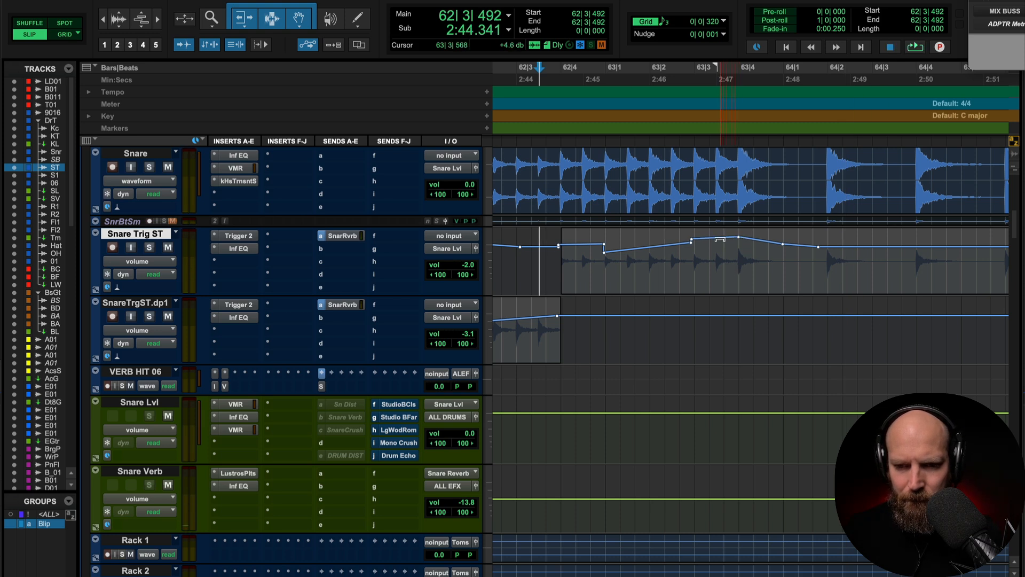
Raise the Snare Trig ST volume peak at 63|4, hold it past the hit with an extra breakpoint, and audition the change.
left_click(715, 238)
left_click(740, 237)
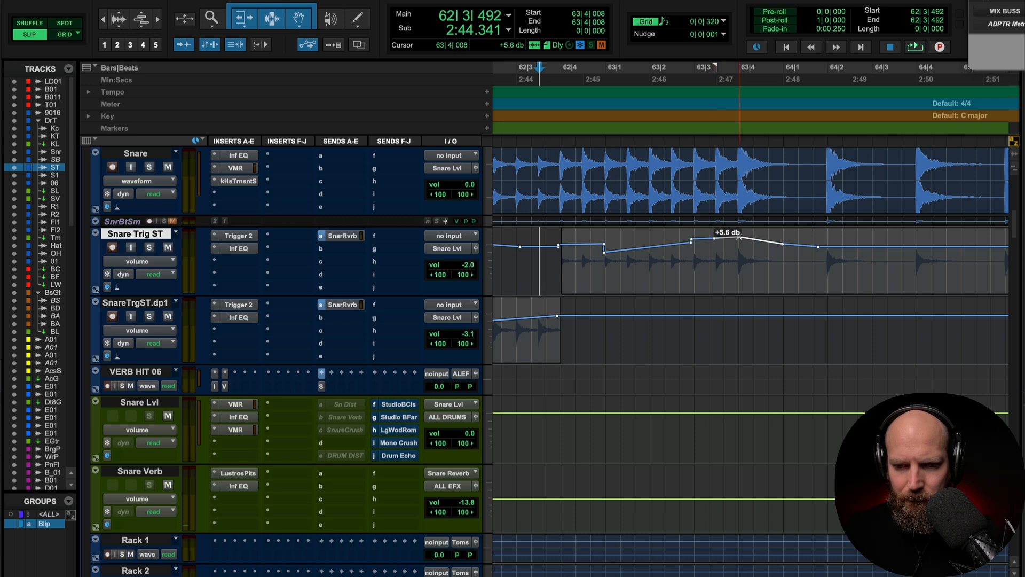
left_click(759, 239)
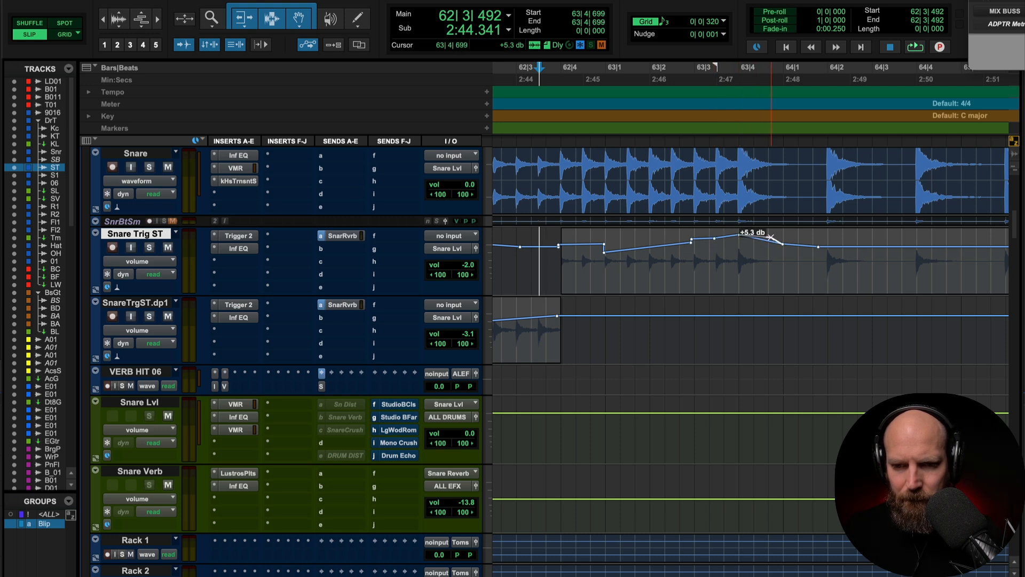
key("space")
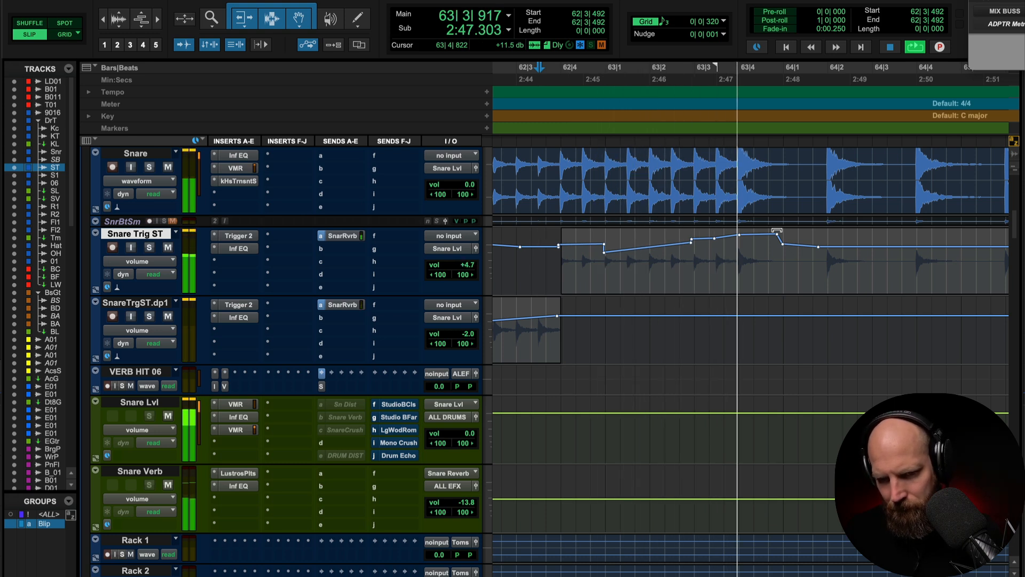
key("space")
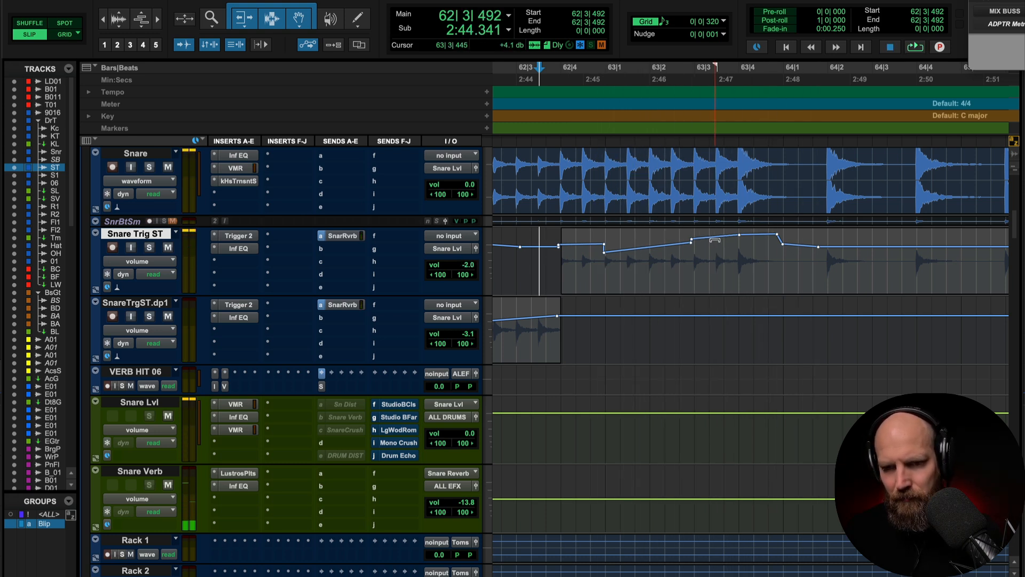
Reshape the Snare Trig ST volume ramp with a breakpoint at about 63|2 for a smoother climb, and play back through the following section.
left_click_drag(691, 245, 650, 250)
key("space")
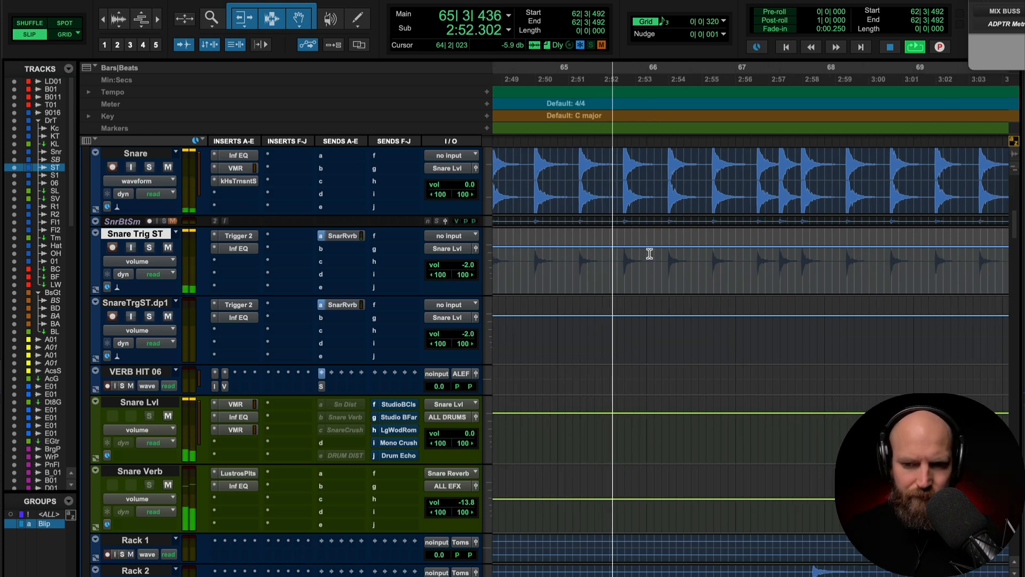
key("space")
key("r")
key("r")
key("r")
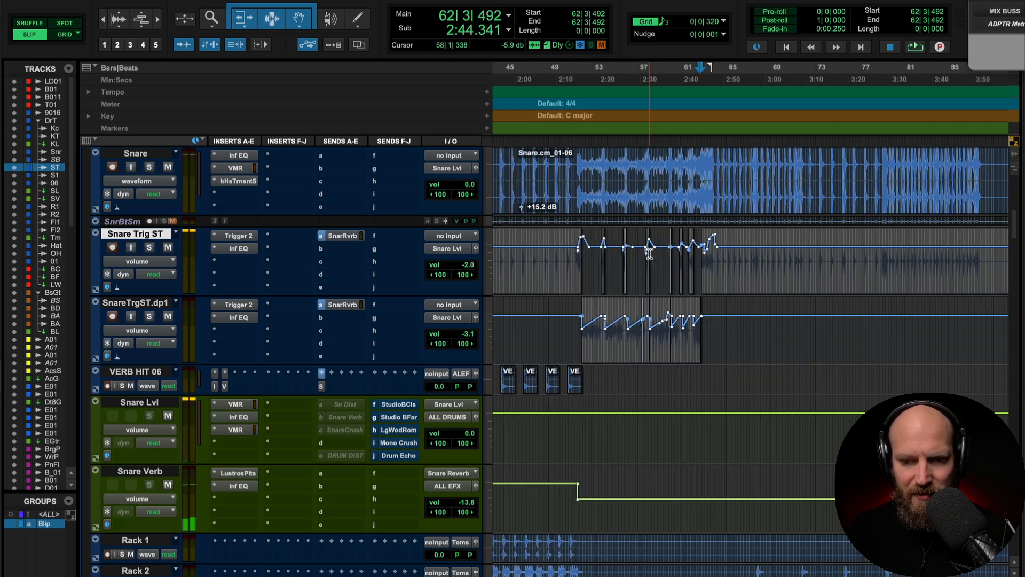
scroll(650, 253, "right", 1)
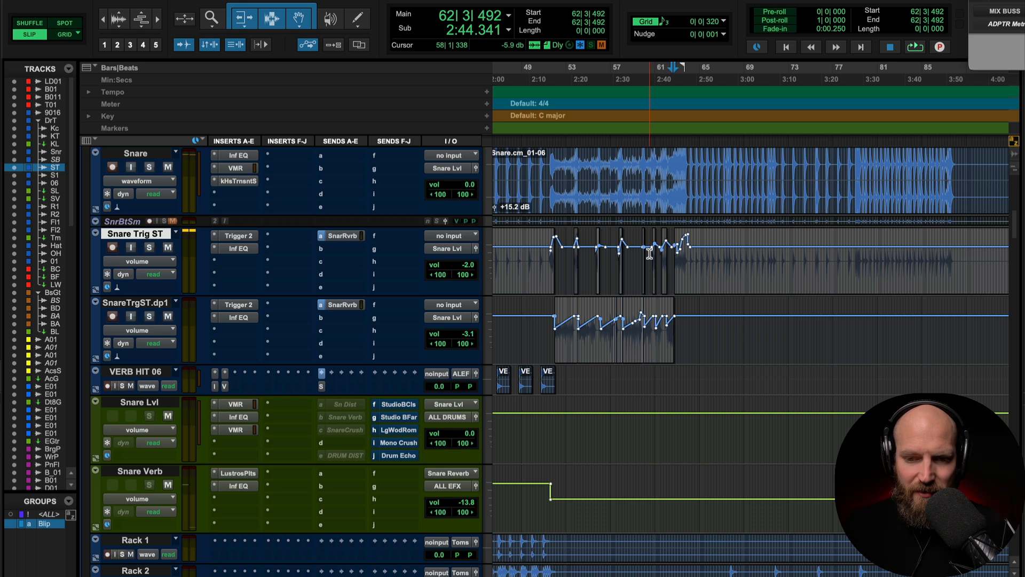
scroll(650, 254, "left", 1)
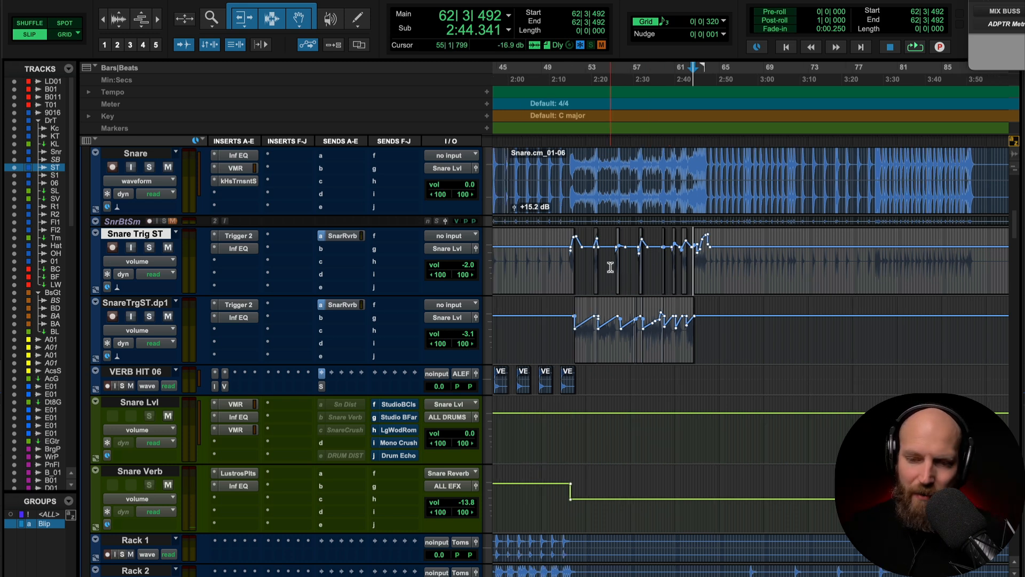
Switch to the Notes checklist, mark "Snare automation (sample)" as done, and return to Pro Tools.
key("super+Tab")
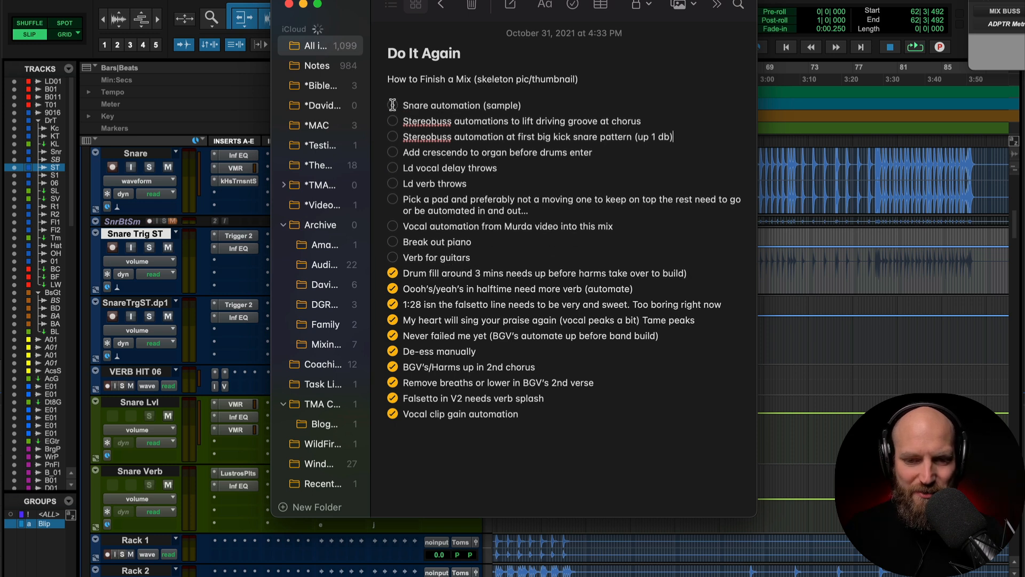
left_click(393, 105)
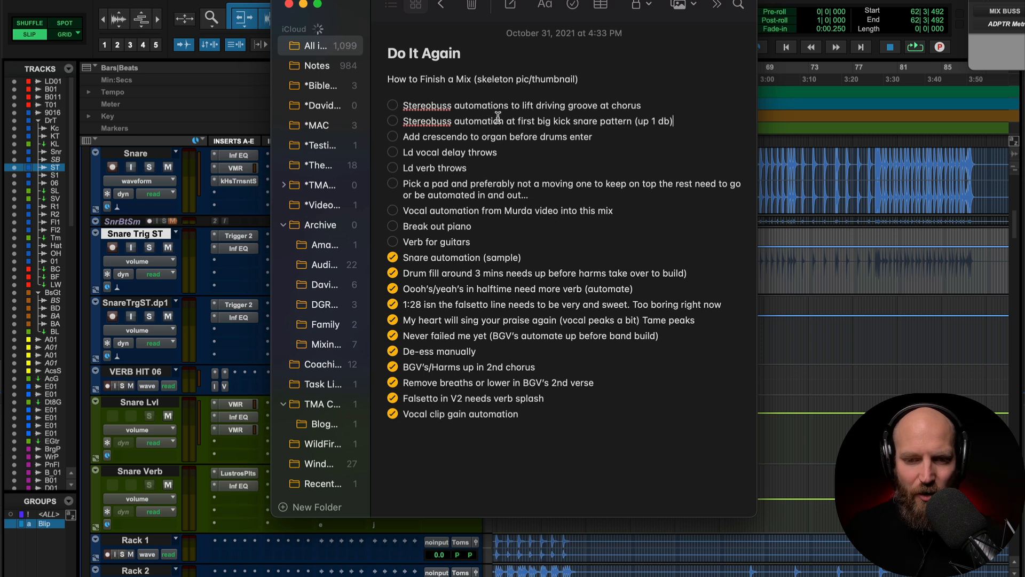
key("super+Tab")
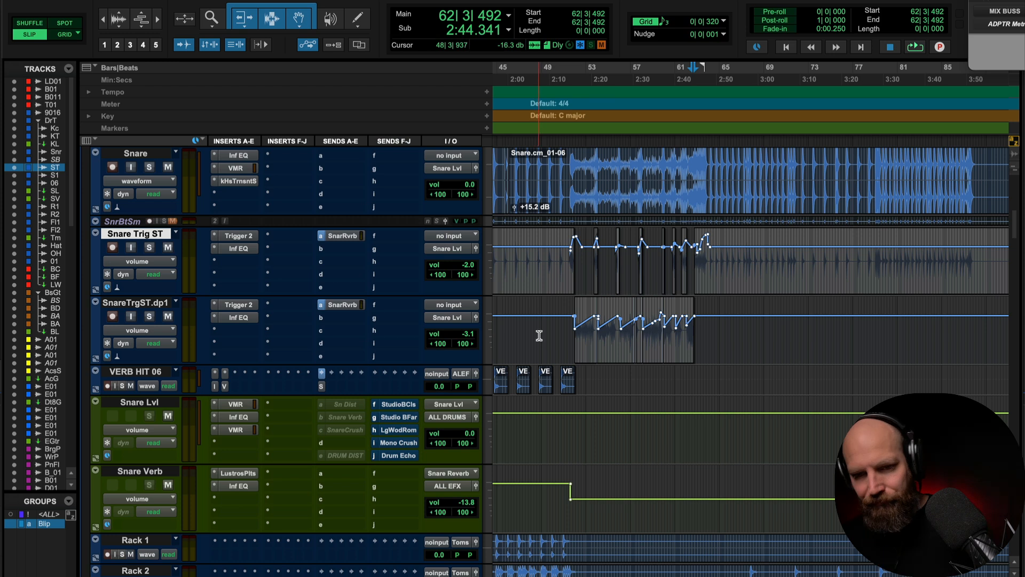
Play back the snare fill from 62|2|238 and examine the Snare Trig ST volume automation closely up to bar 64.
left_click(689, 379)
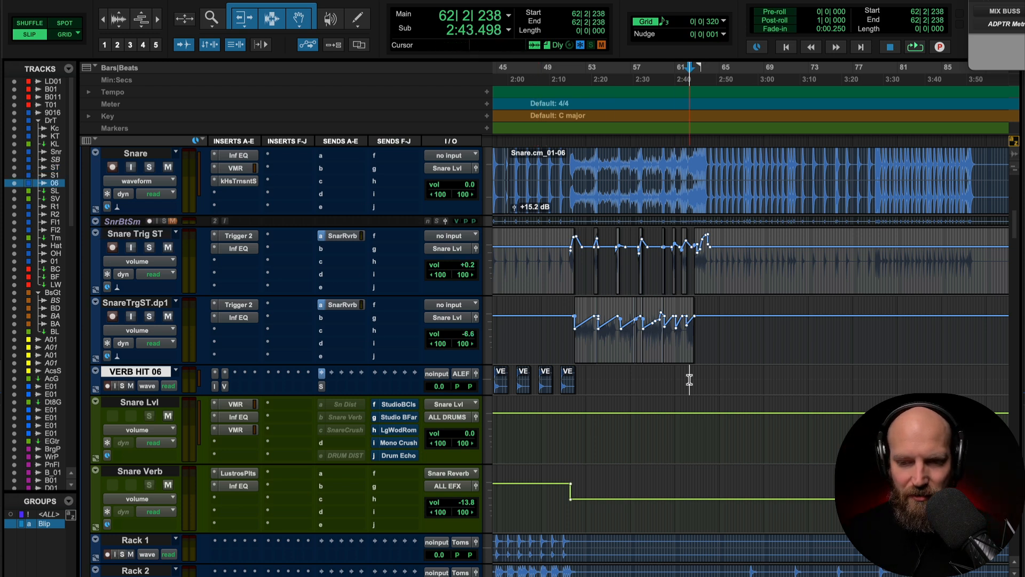
key("super+bracketleft")
key("space")
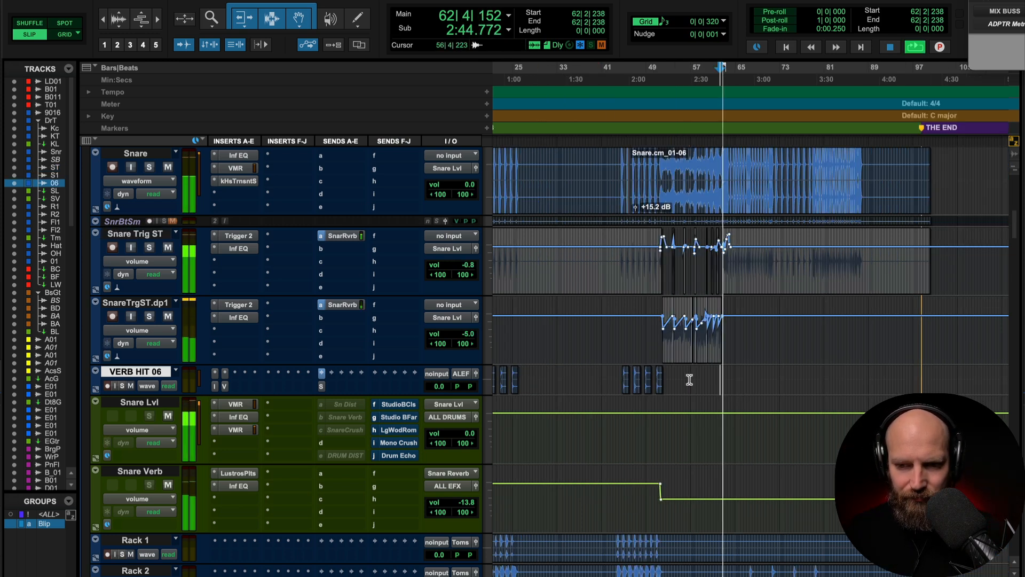
key("t")
key("t")
key("t")
key("t")
key("t")
scroll(690, 380, "right", 4)
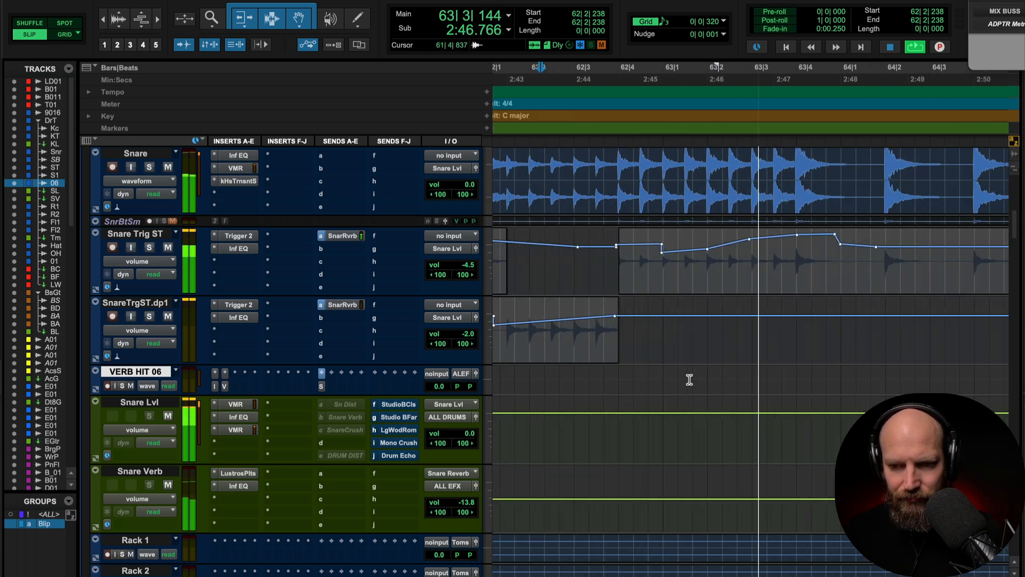
scroll(690, 380, "right", 2)
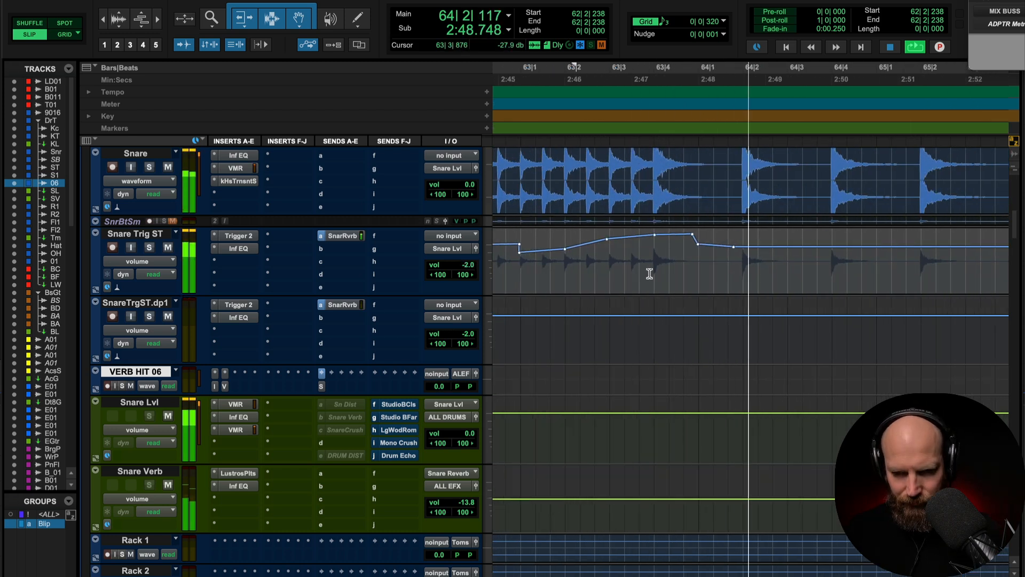
key("space")
Even out the Snare Trig ST volume rise by adding a breakpoint at 63|3|461 and lowering the points at about 63|3 and 63|4.
left_click(631, 237)
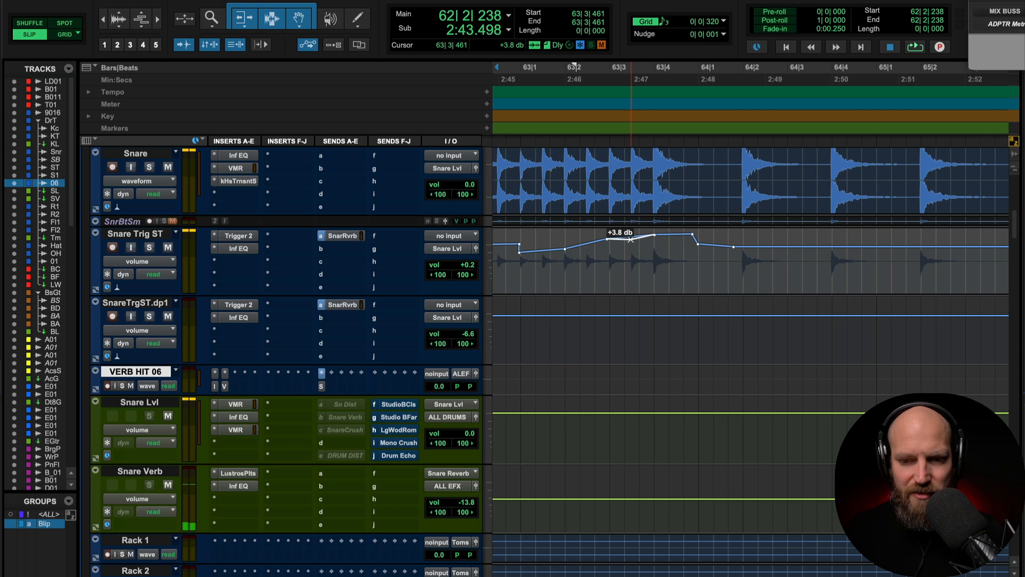
left_click_drag(630, 240, 630, 240)
left_click(656, 236)
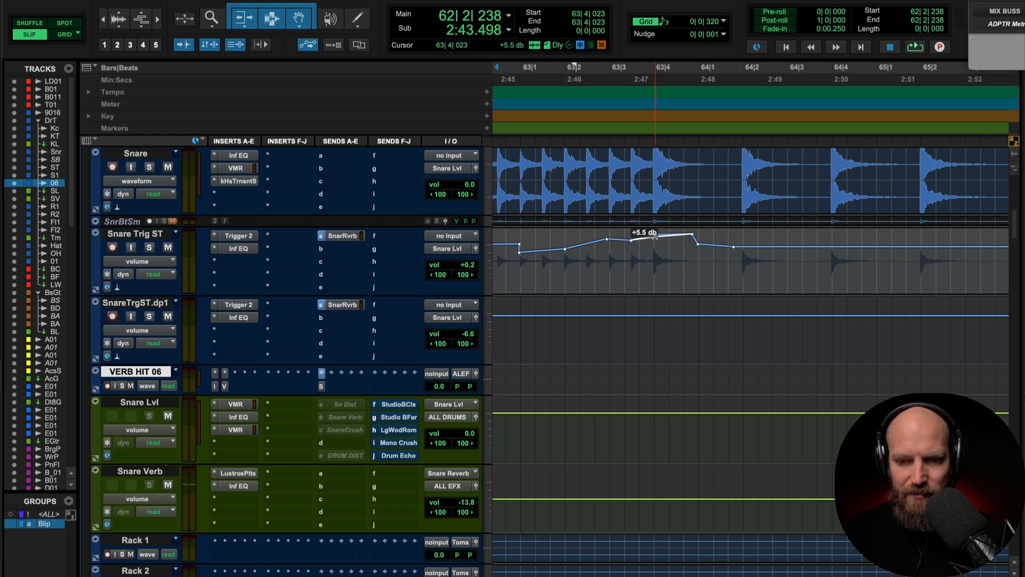
left_click(608, 241)
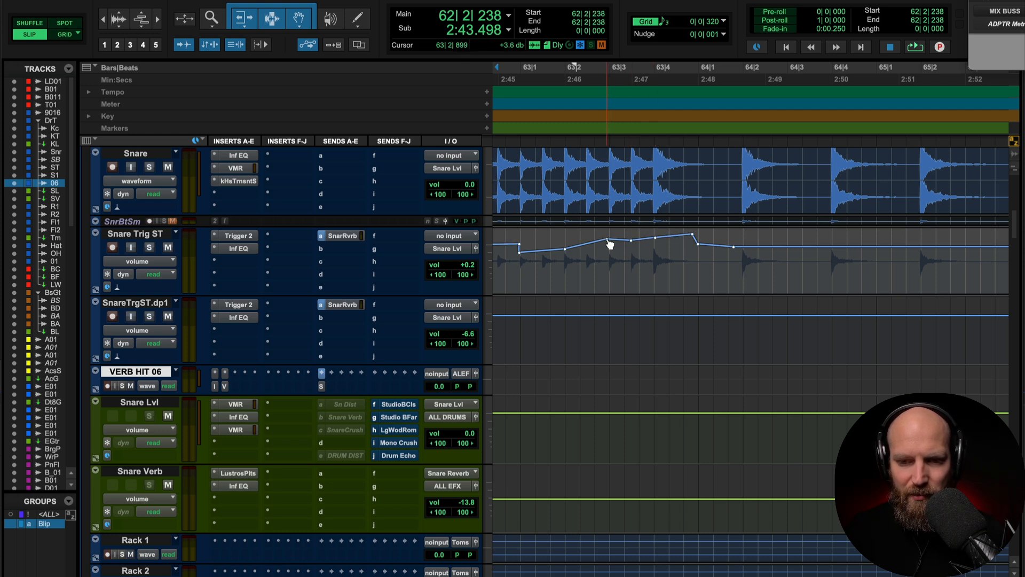
left_click(607, 238)
left_click_drag(607, 244, 607, 245)
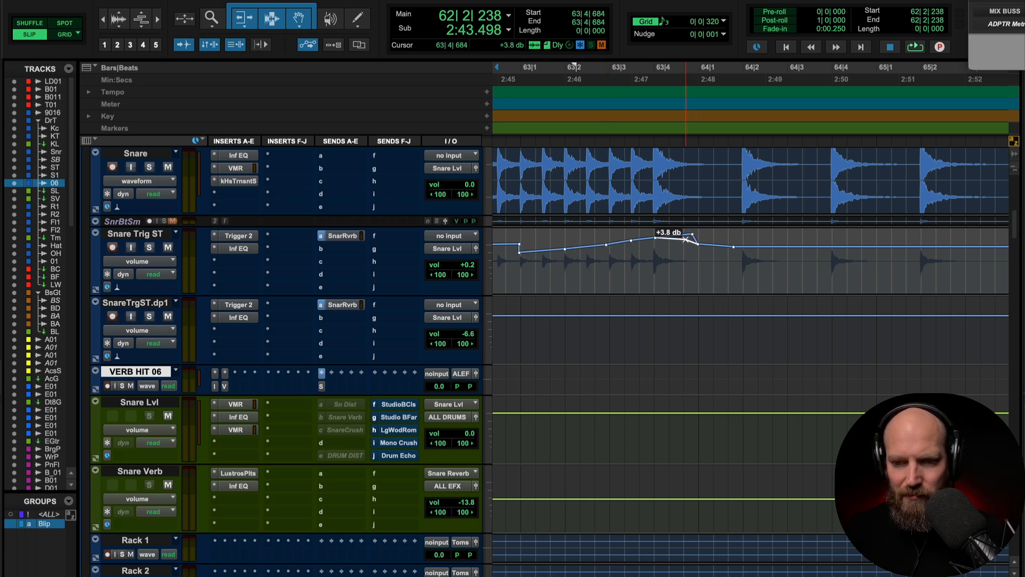
Delete the extra Snare Trig ST volume breakpoint after the fill's peak to leave a single straight decline.
left_click(698, 244, "alt")
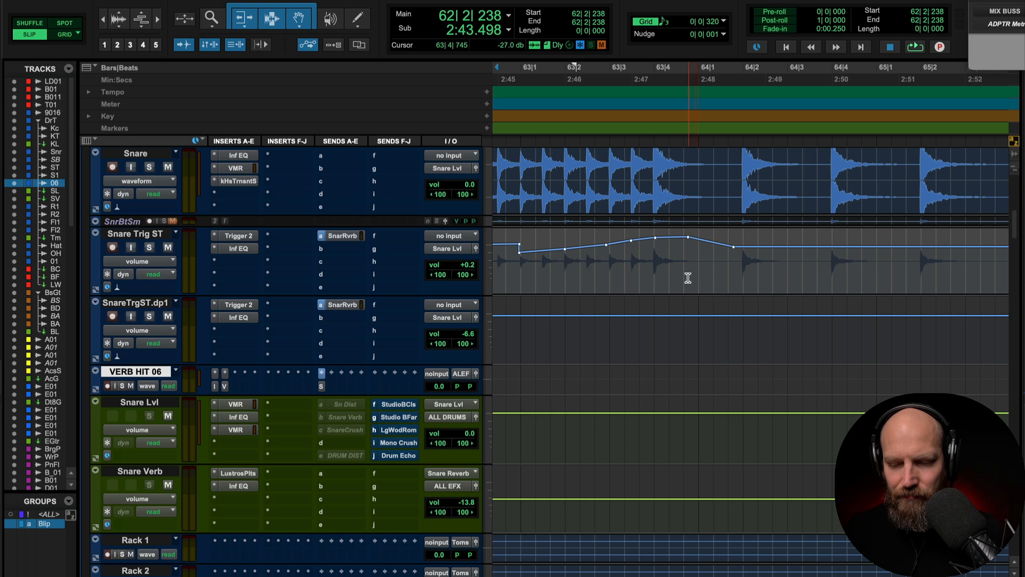
key("r")
key("r")
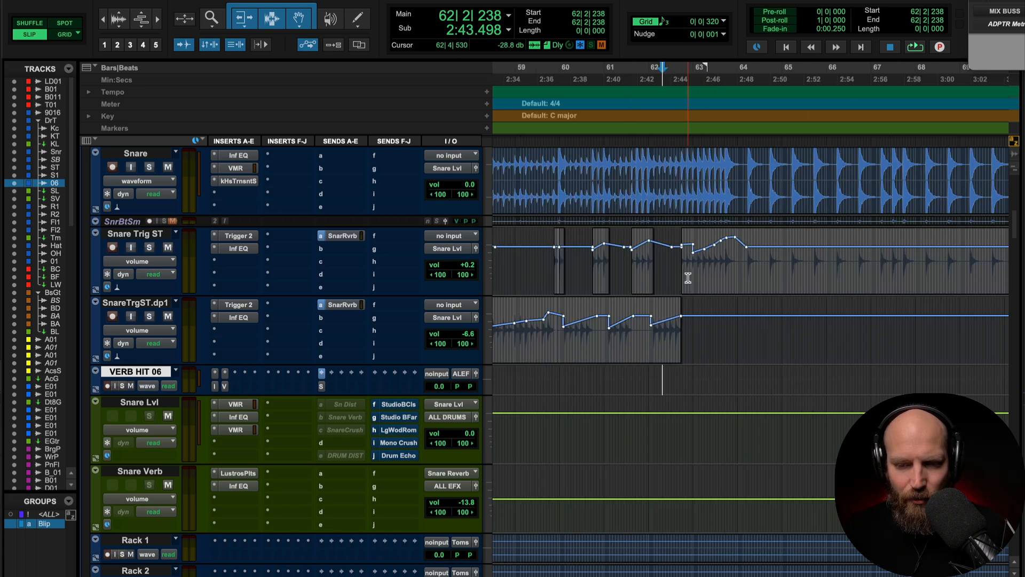
Check the remaining tasks in the Notes checklist, return to Pro Tools, and view the whole song section on the timeline.
key("super+Tab")
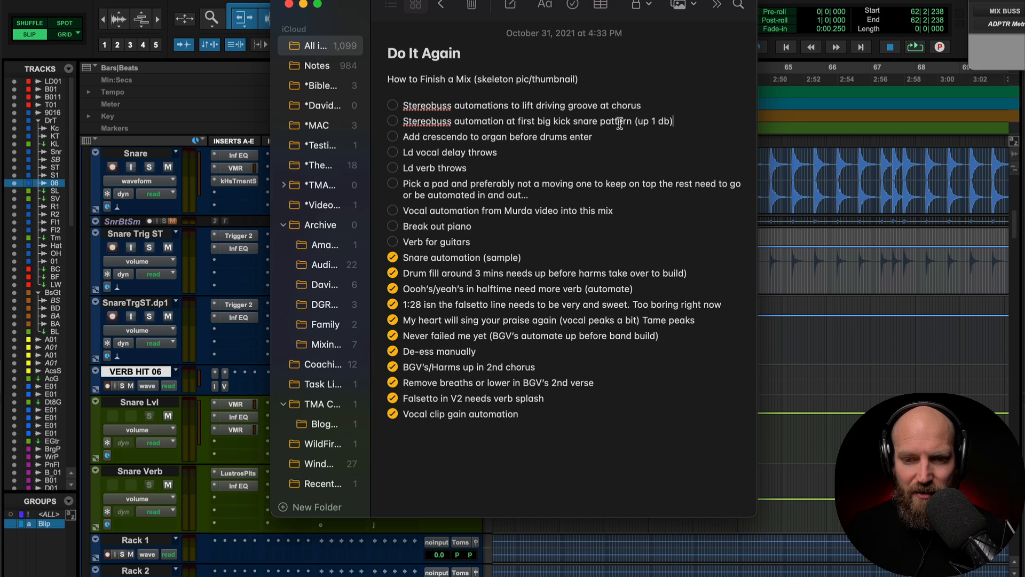
key("super+Tab")
key("r")
key("r")
key("r")
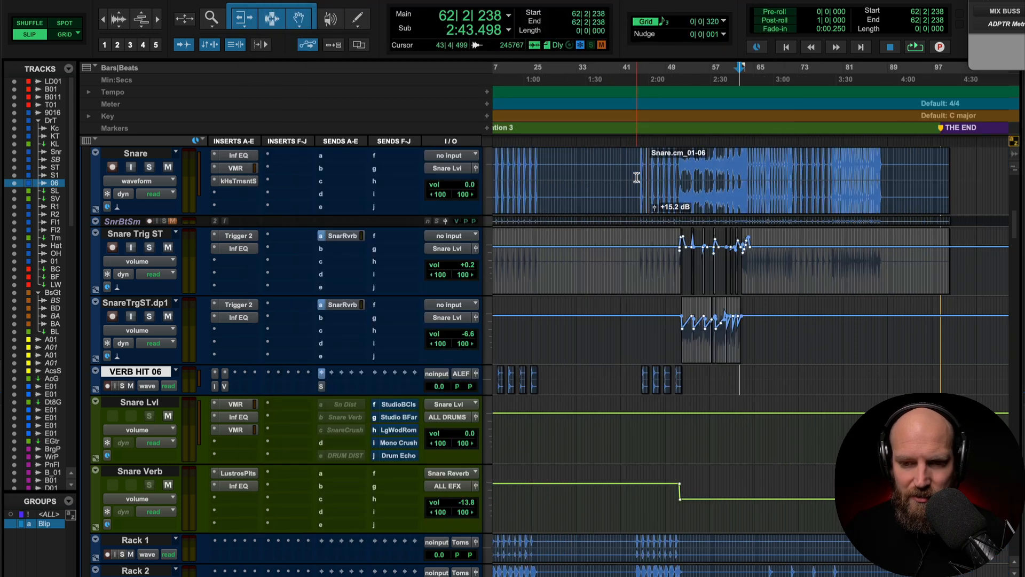
Play back the end of the snare fill from 62|3|568 into bar 64 to check the Snare Trig ST volume automation.
scroll(637, 178, "left", 4)
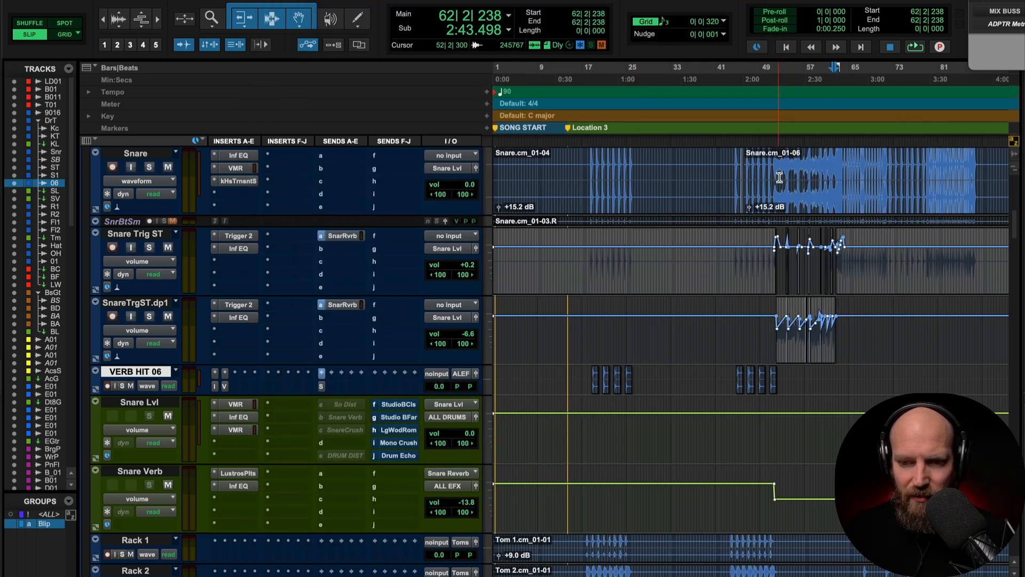
left_click(832, 179)
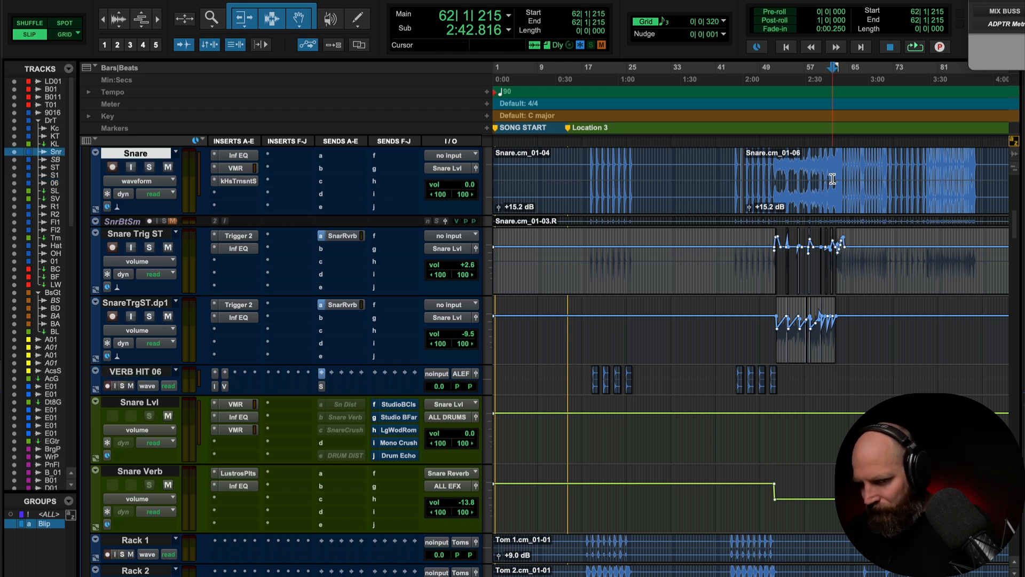
key("t")
key("t")
key("t")
key("t")
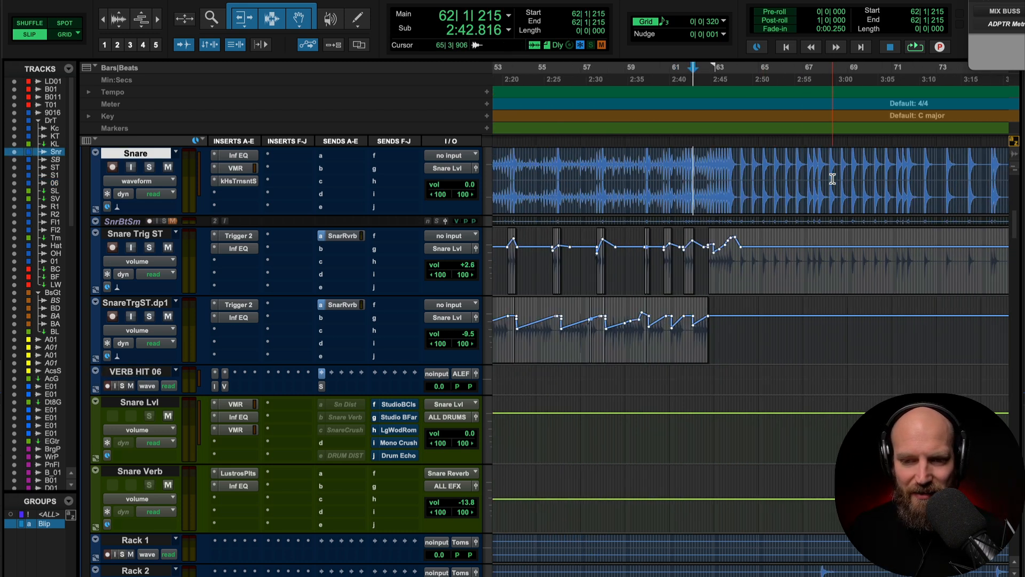
left_click(661, 178)
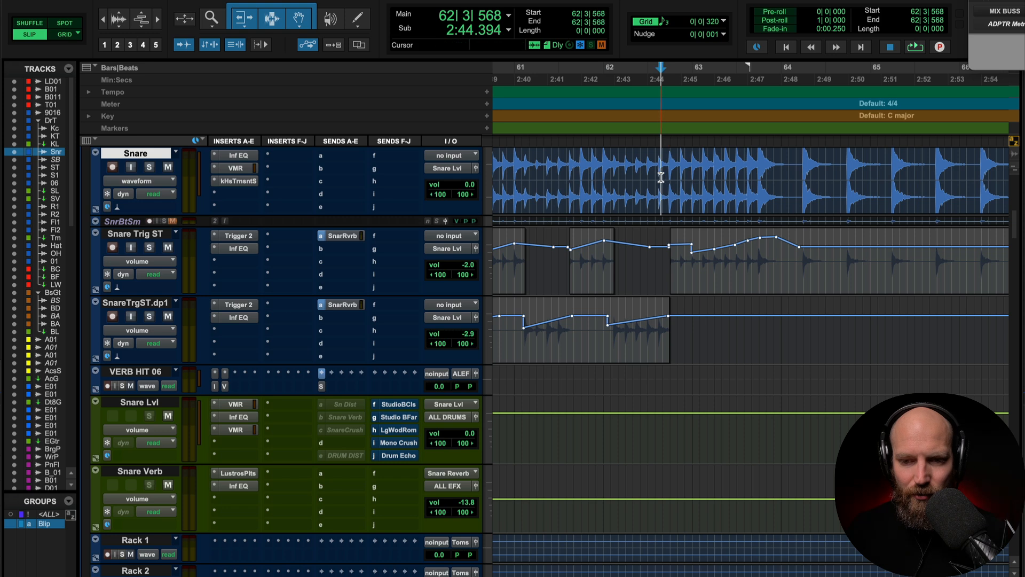
scroll(661, 178, "right", 2)
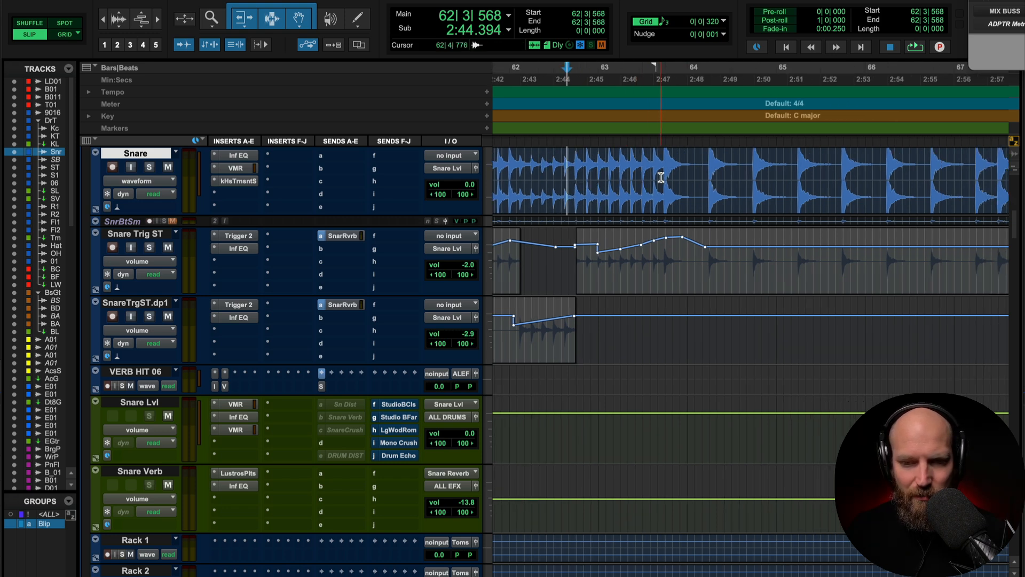
key("space")
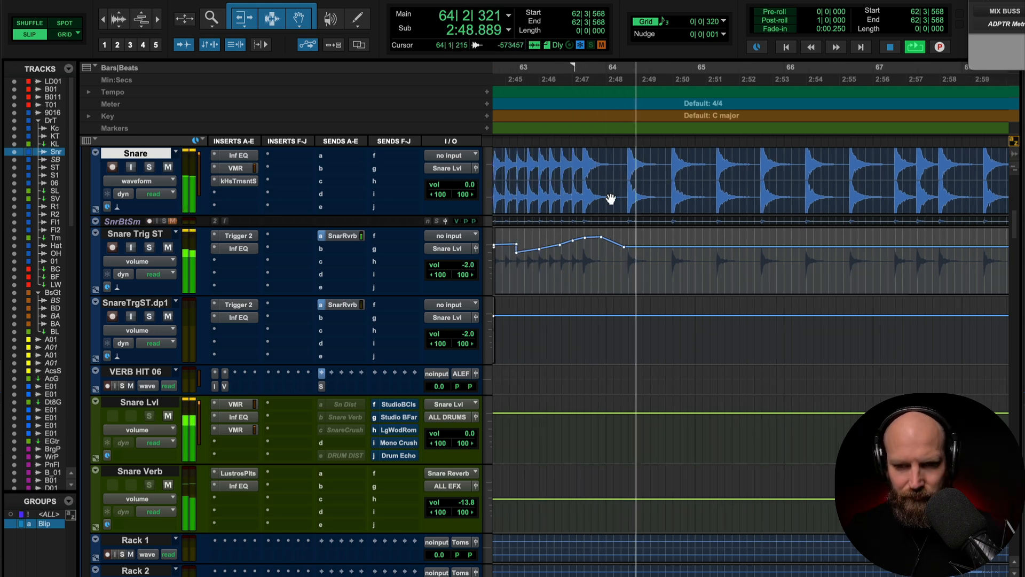
key("space")
Lower the MIX BUSS volume to -1.0 dB and play back briefly from 64|1|000.
left_click(606, 182)
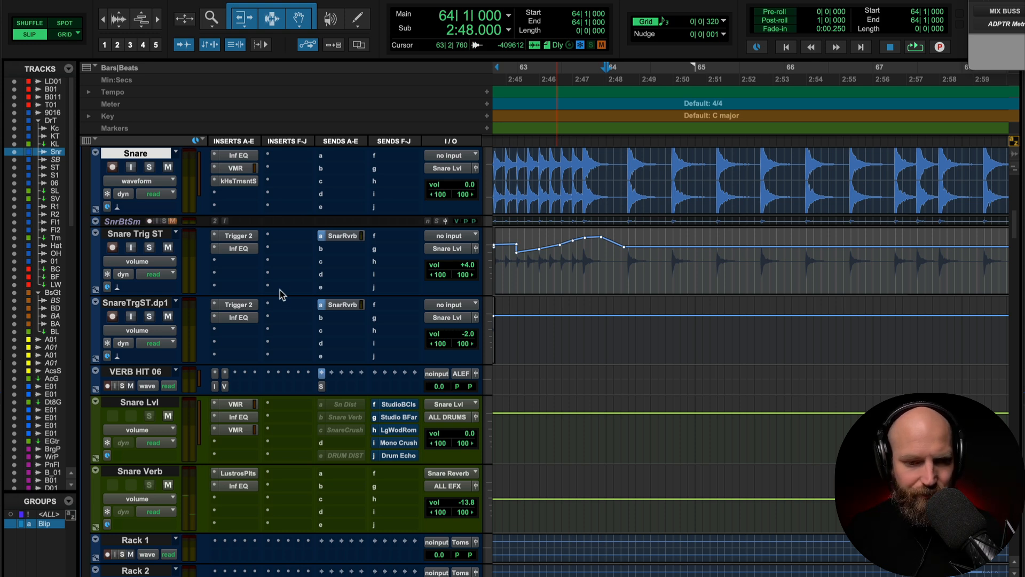
scroll(280, 294, "down", 15)
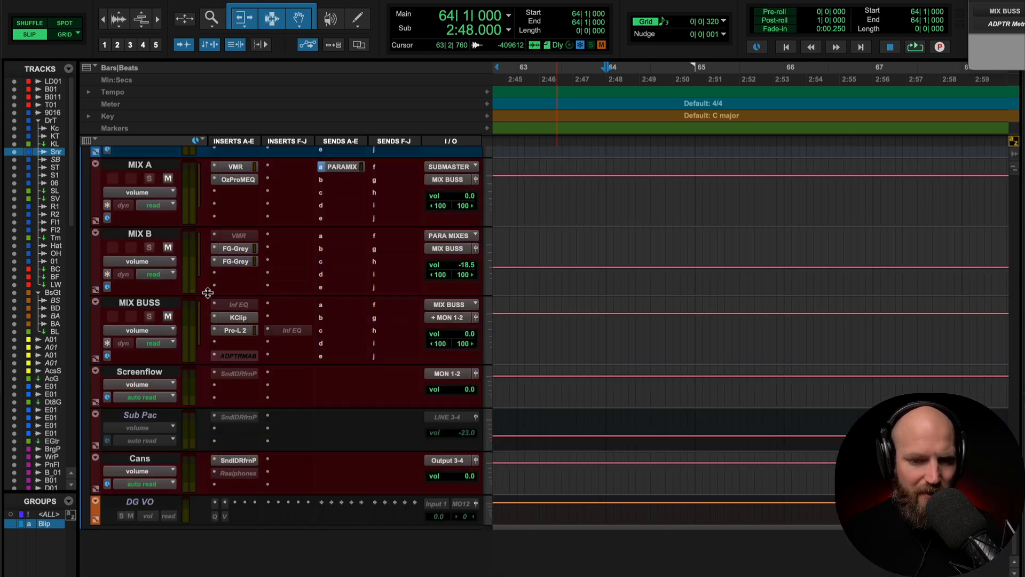
scroll(208, 292, "up", 2)
left_click(137, 291)
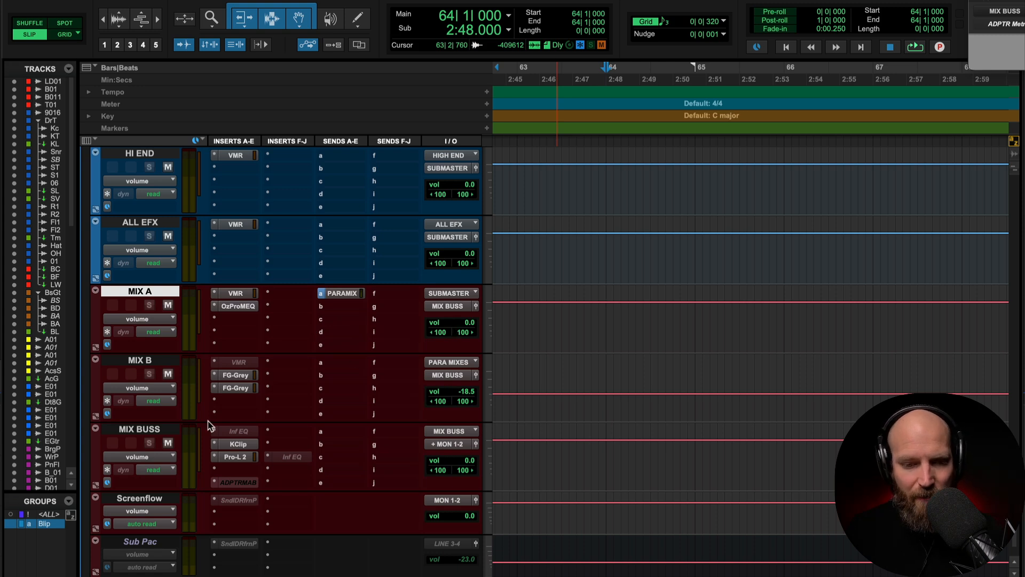
left_click(138, 430)
left_click_drag(458, 468, 455, 470)
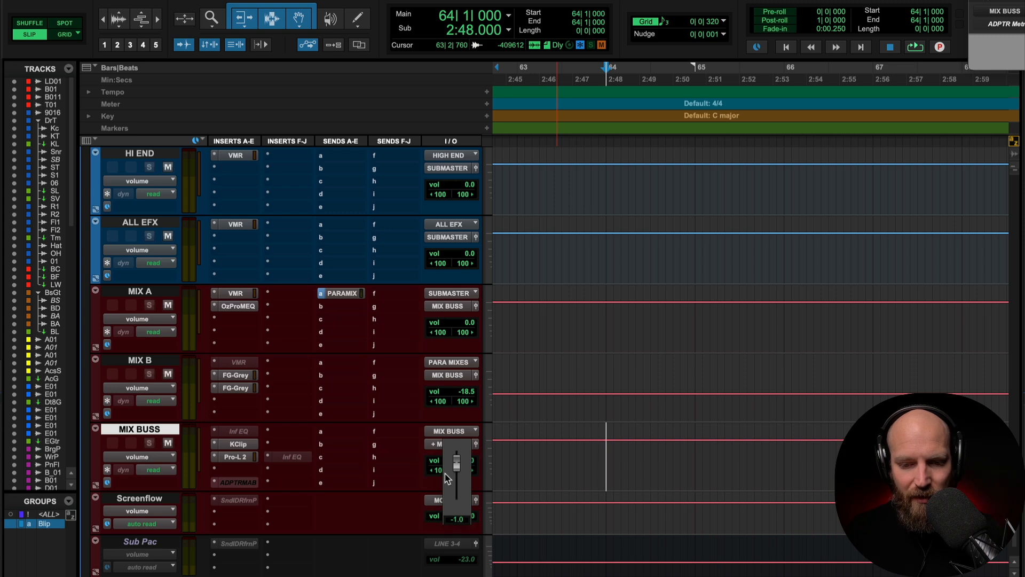
key("space")
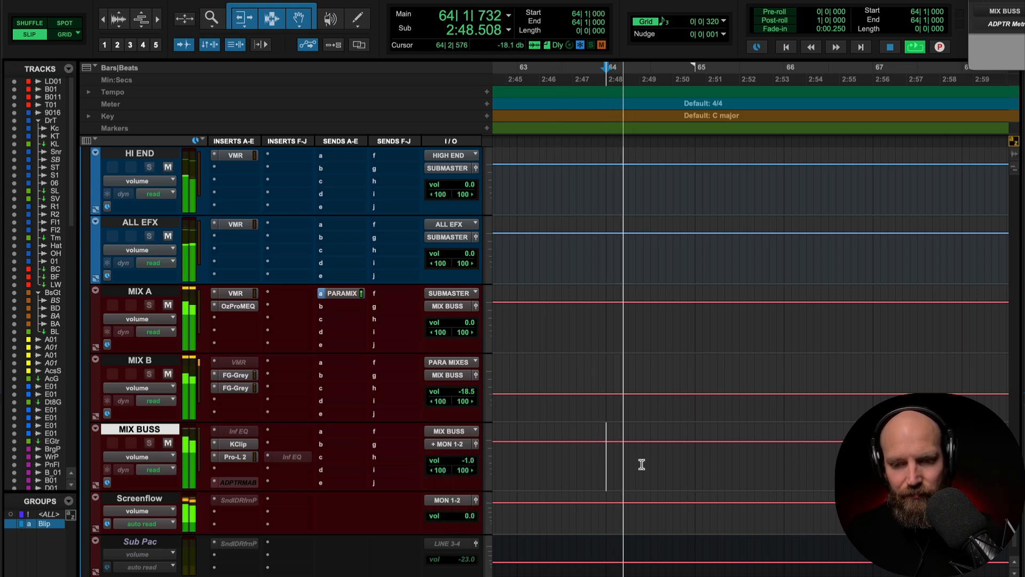
key("space")
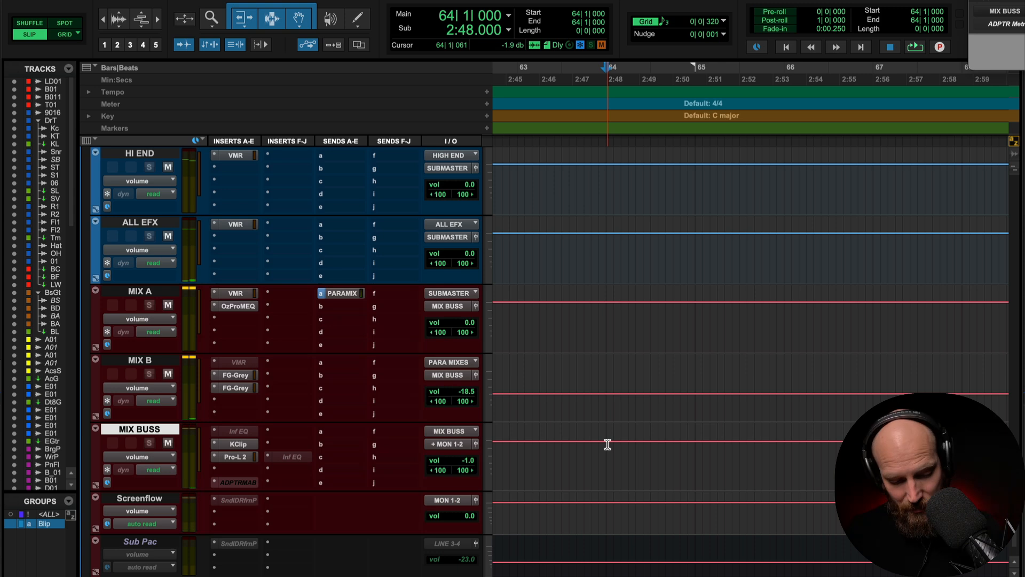
In Grid mode, add MIX BUSS volume breakpoints at 64|1|000 and 104|4|640 and raise the line between them to 0.0 dB.
key("F4")
left_click(607, 442)
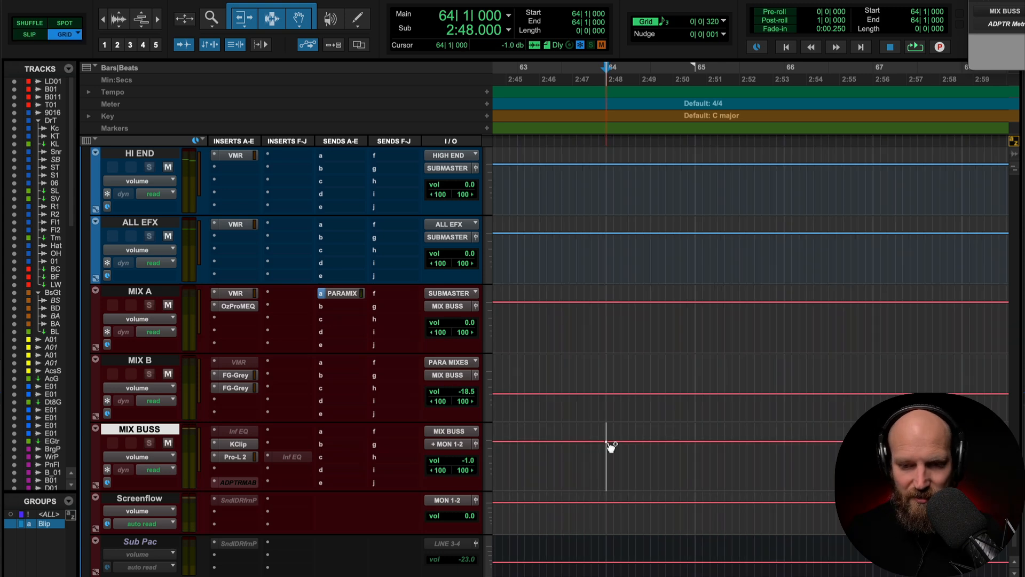
left_click(684, 453)
key("r")
key("r")
key("r")
key("r")
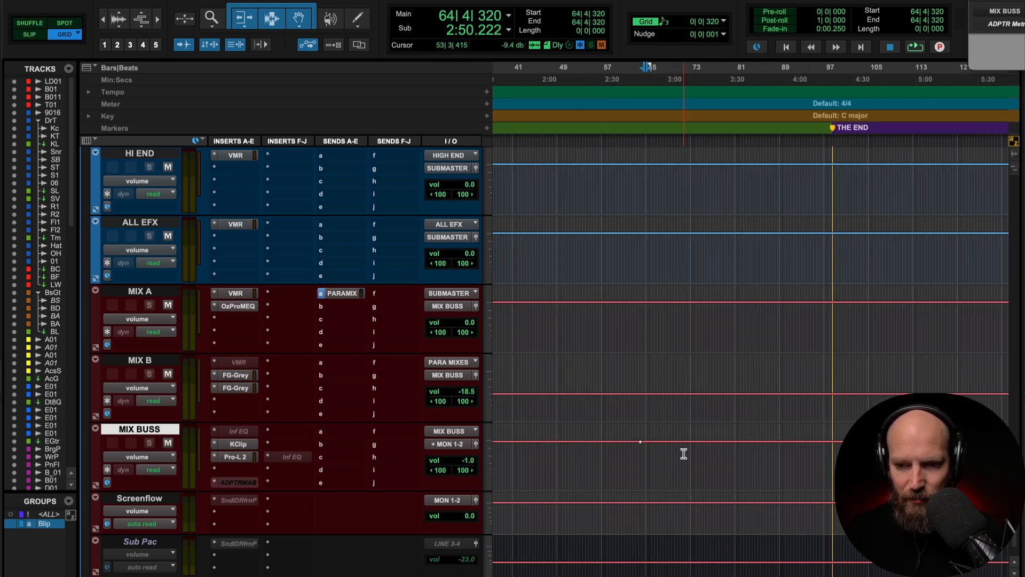
scroll(684, 454, "right", 1)
left_click(846, 457)
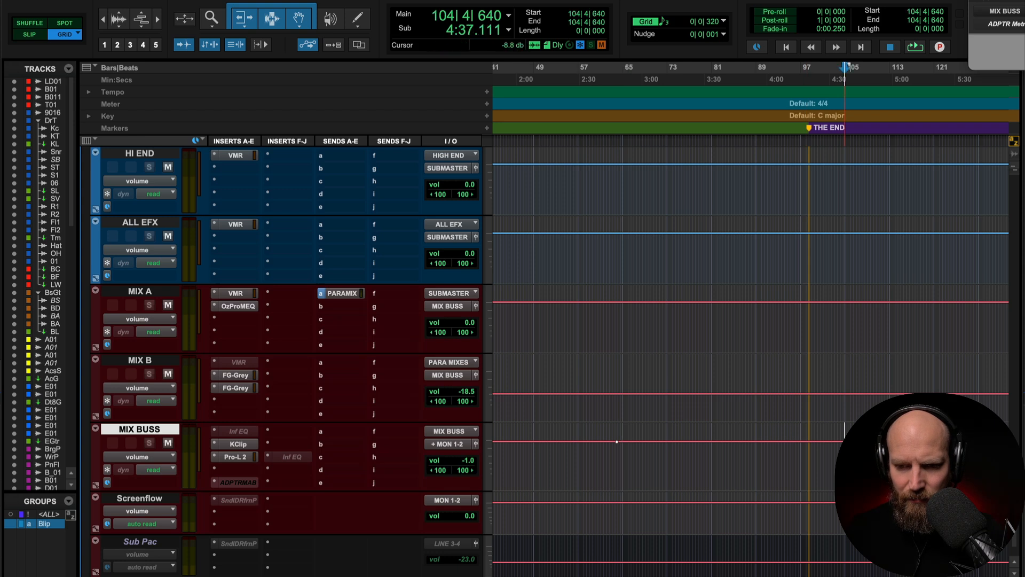
left_click_drag(740, 441, 750, 423)
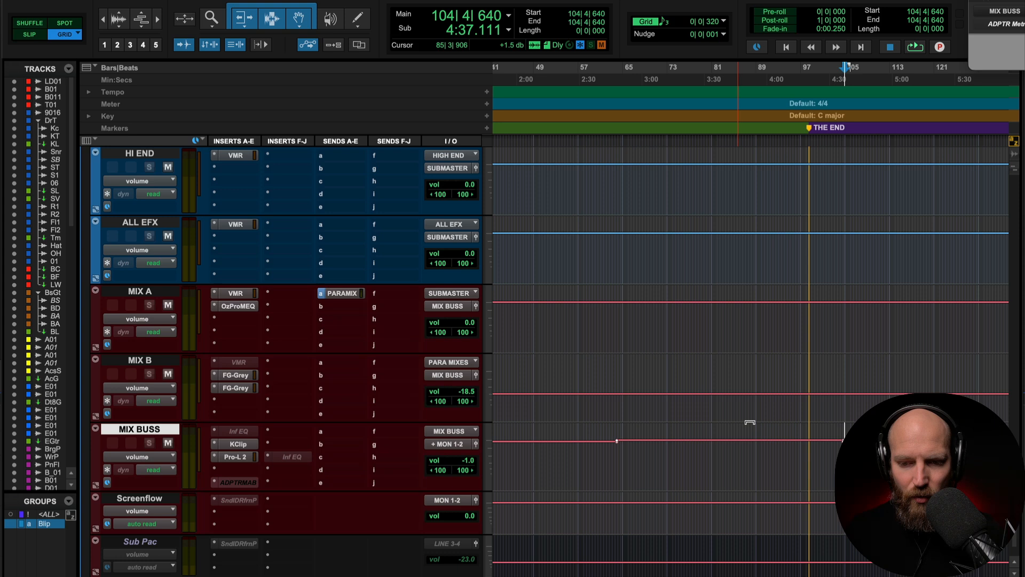
Play back the transition into bar 64 from 62|4|640 to check the MIX BUSS volume lift.
left_click(612, 470)
key("t")
key("t")
scroll(612, 470, "down", 4)
scroll(612, 470, "right", 2)
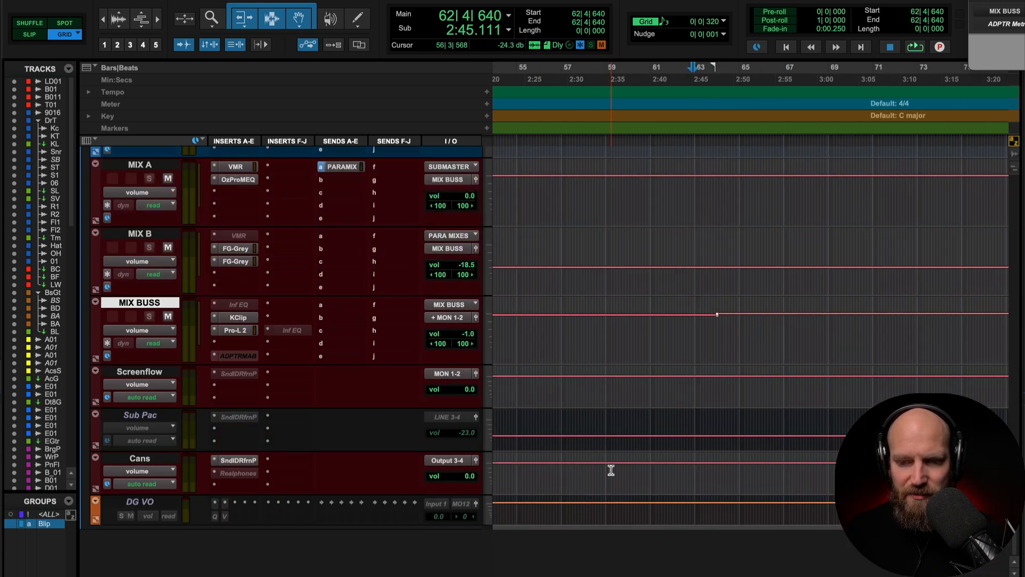
scroll(611, 470, "right", 3)
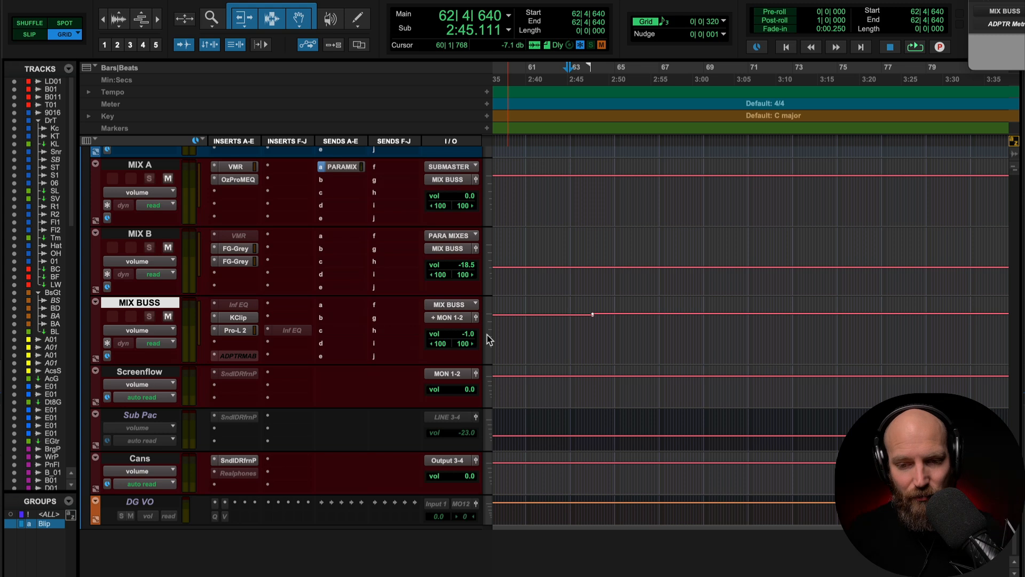
key("r")
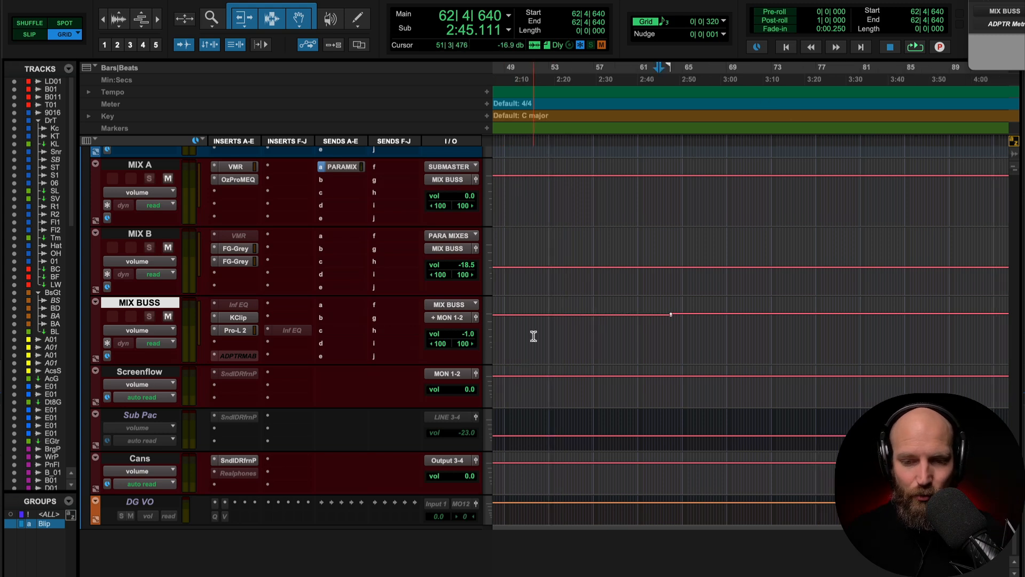
scroll(534, 337, "up", 5)
scroll(534, 336, "right", 2)
scroll(533, 336, "up", 1)
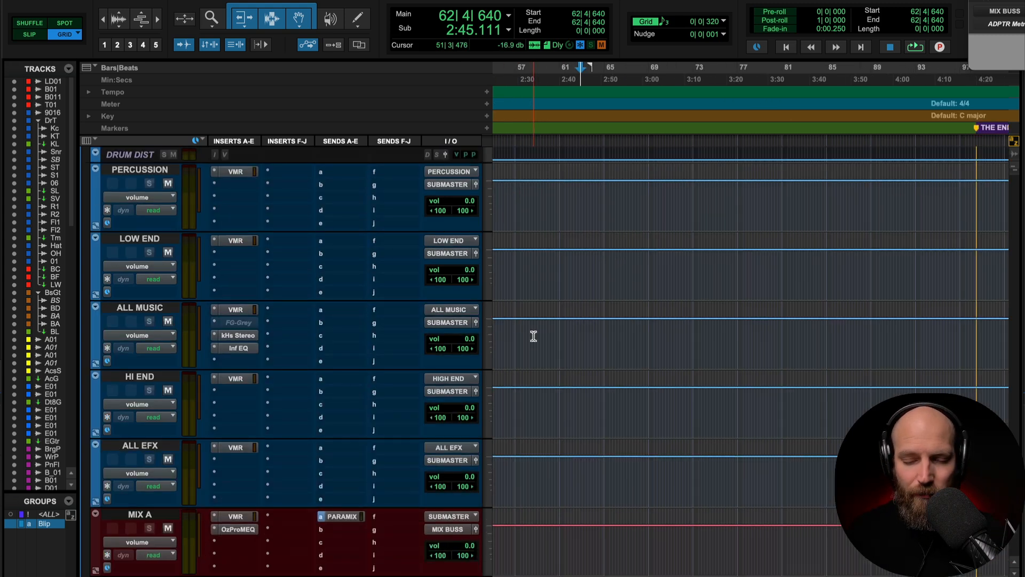
scroll(534, 335, "up", 10)
scroll(534, 336, "down", 20)
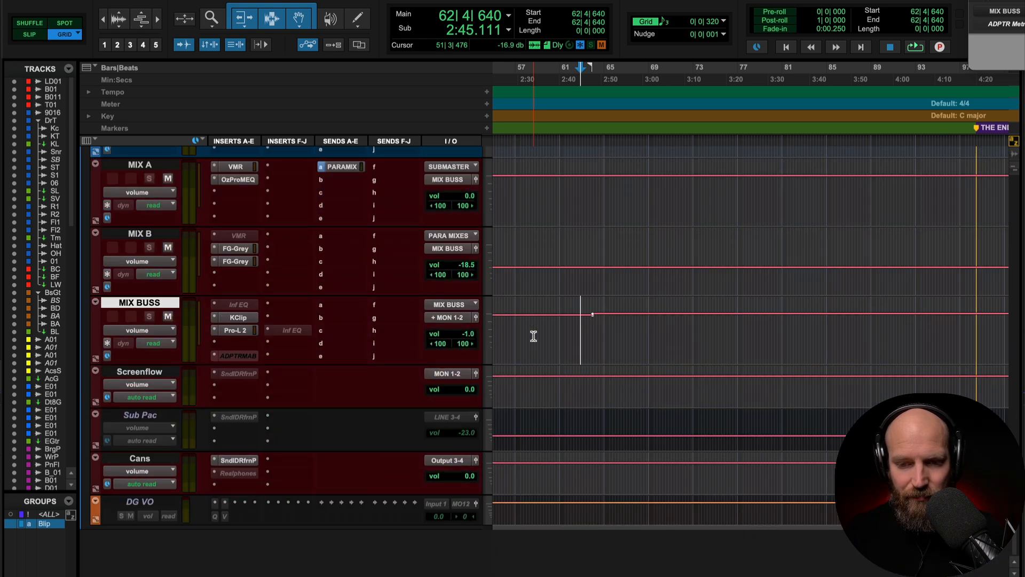
key("space")
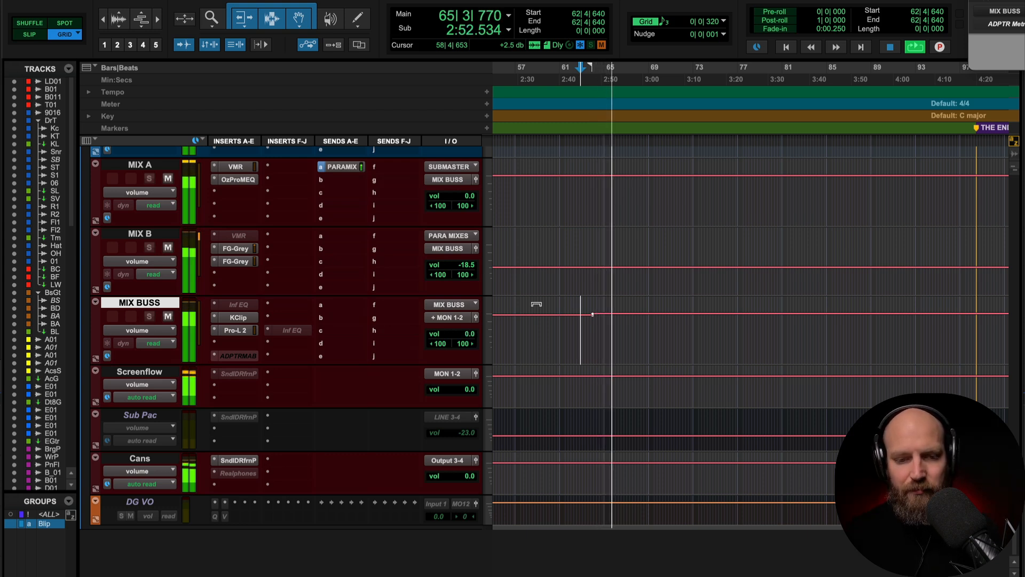
key("space")
Open the kHs Stereo plug-in on the ALL MUSIC track and show its Width automation in the track lane.
scroll(346, 259, "up", 2)
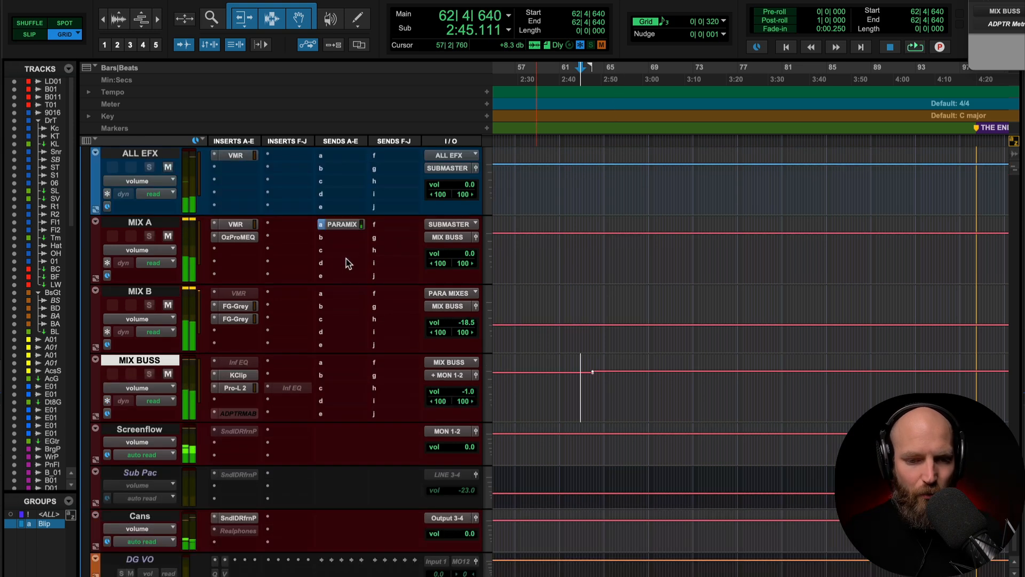
scroll(318, 259, "up", 2)
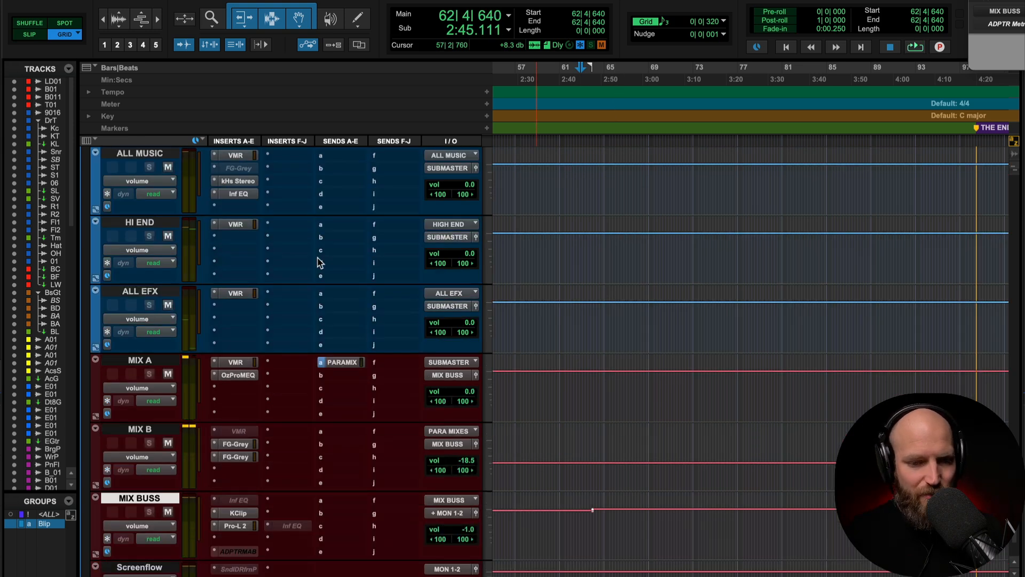
scroll(299, 255, "up", 1)
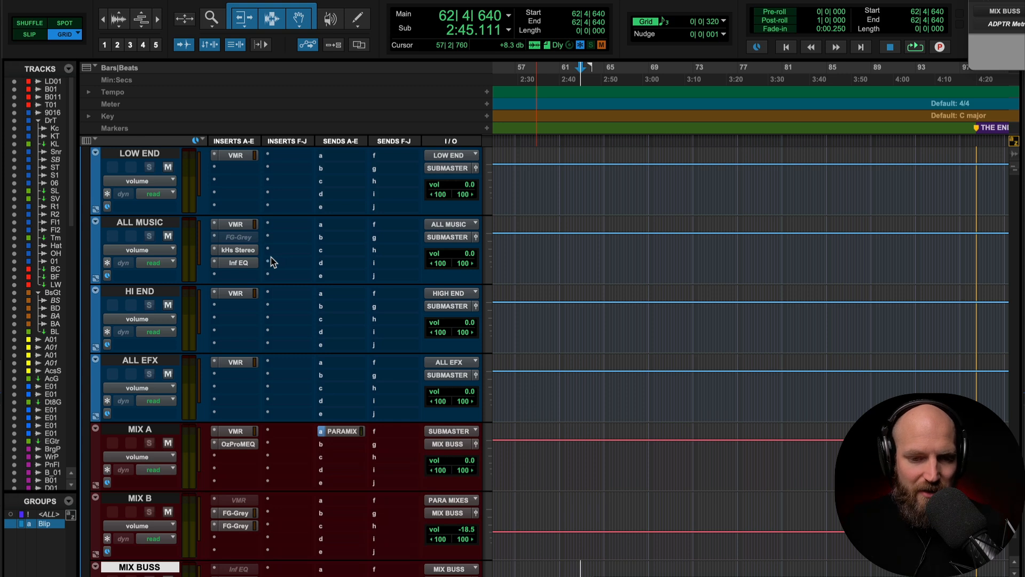
left_click(143, 226)
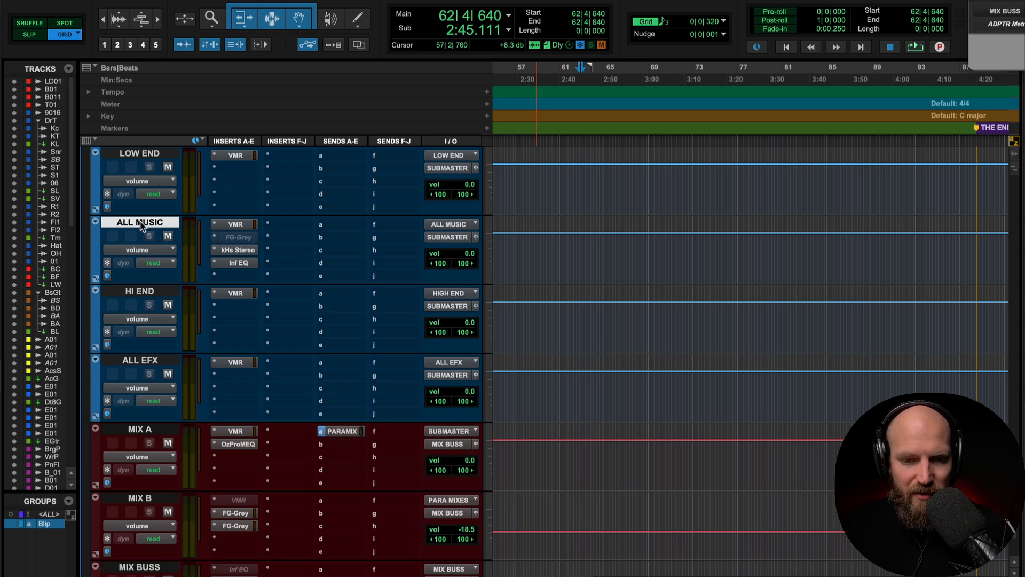
left_click(236, 251)
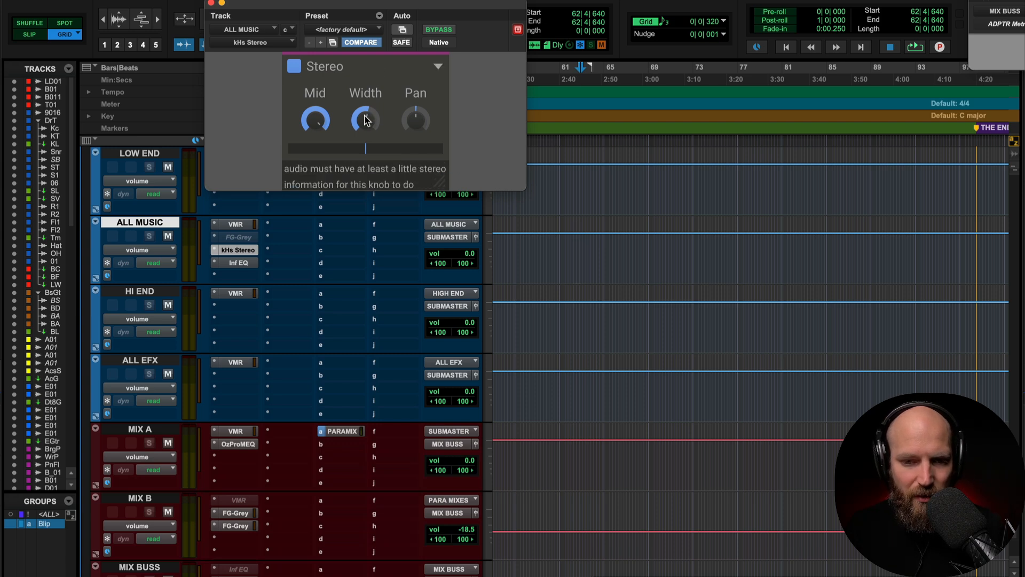
left_click(147, 251)
mouse_move(163, 304)
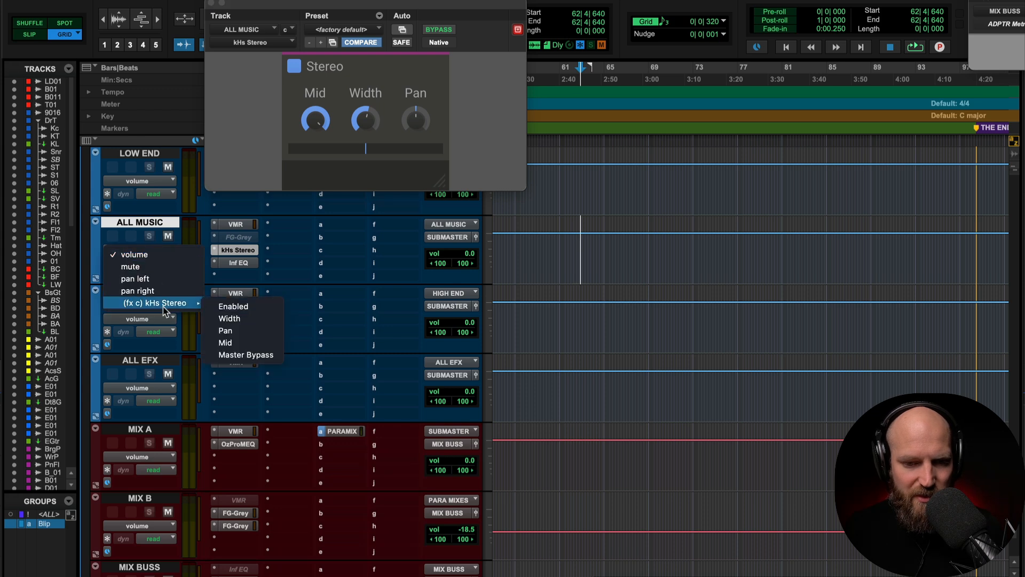
left_click(249, 318)
Select the range from 64|1|000 to 103|1|000 on the MIX BUSS track.
scroll(609, 262, "down", 3)
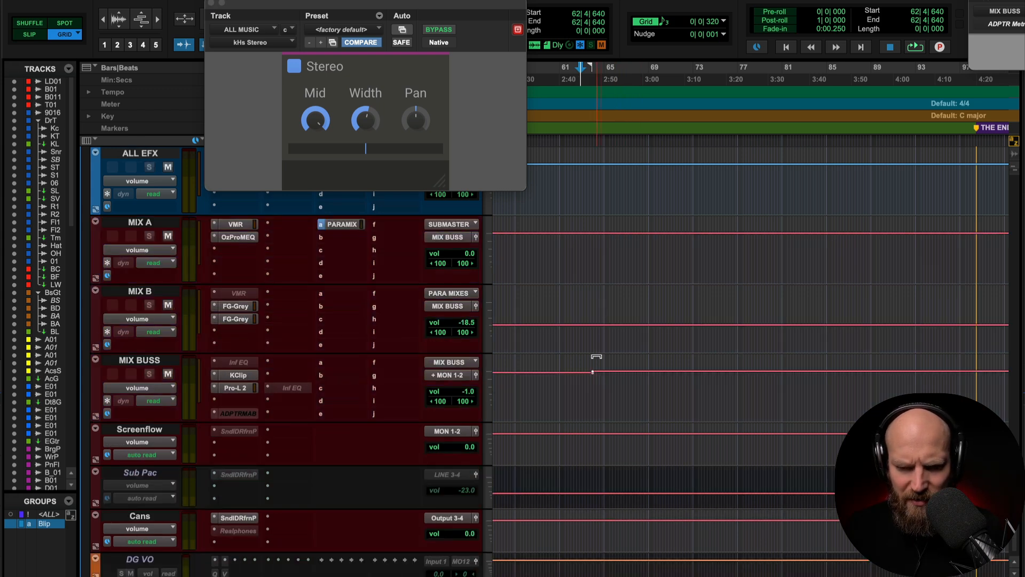
left_click(591, 390)
key("t")
key("t")
key("t")
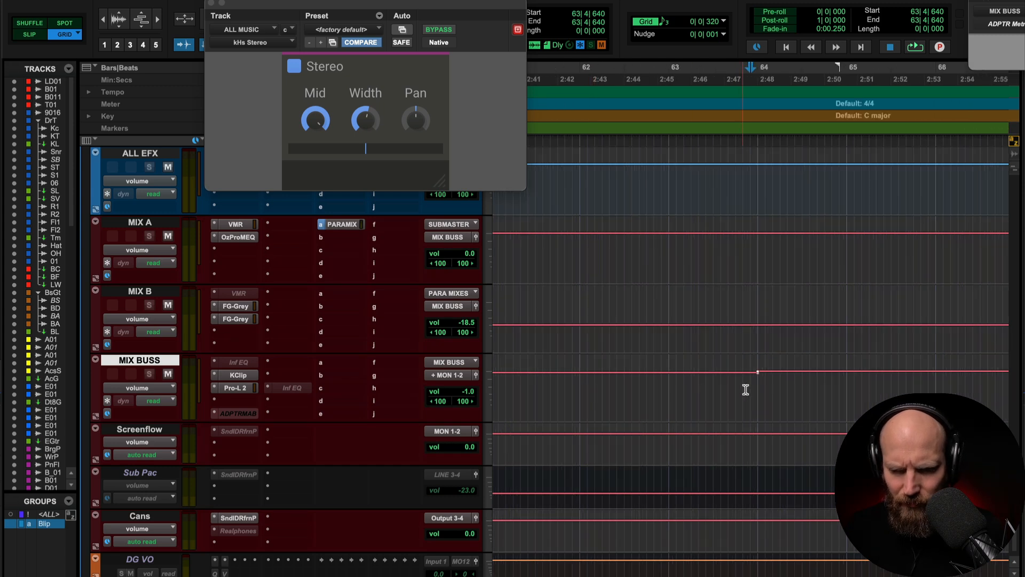
left_click_drag(757, 389, 960, 393)
key("r")
key("r")
key("r")
key("r")
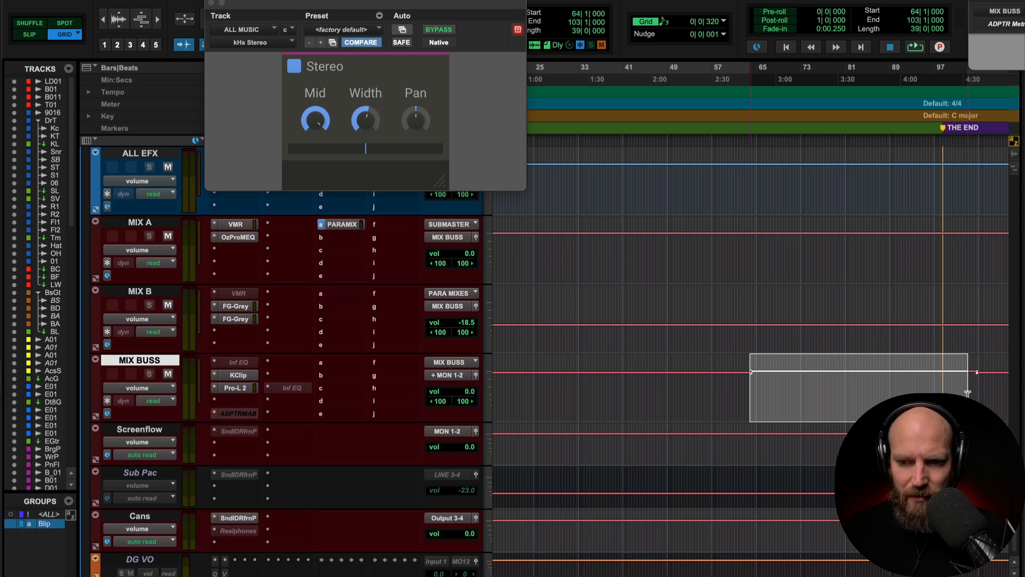
Move the time selection up to the ALL MUSIC track and raise its kHs Stereo Width automation there to 160%.
key("p")
key("p")
key("p")
key("p")
key("p")
key("p")
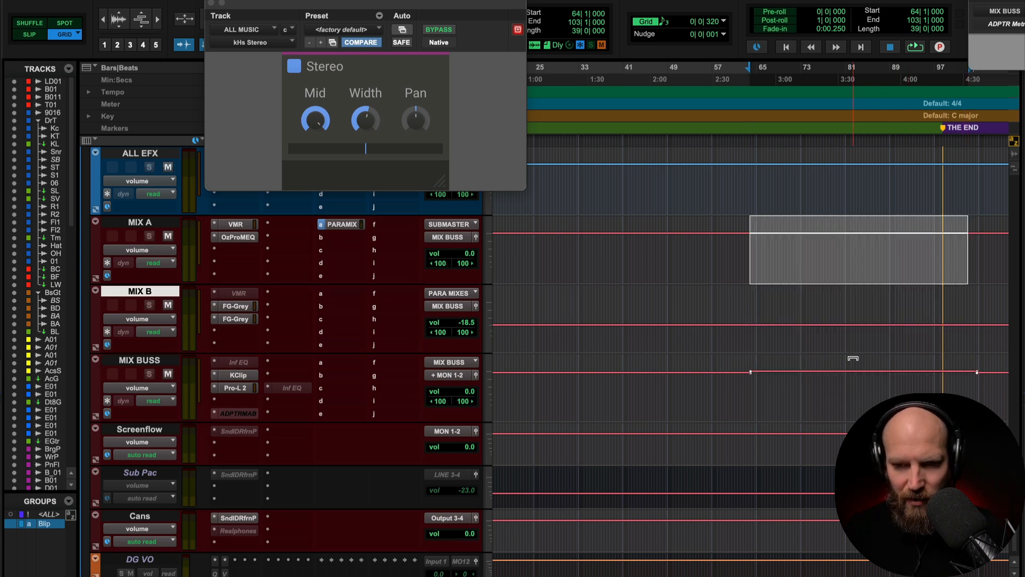
key("semicolon")
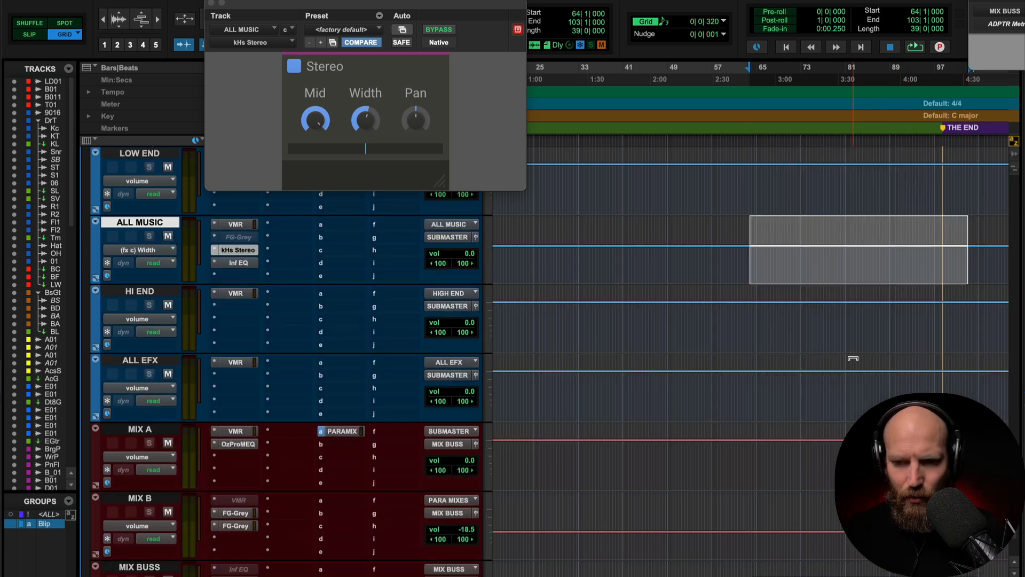
key("Right")
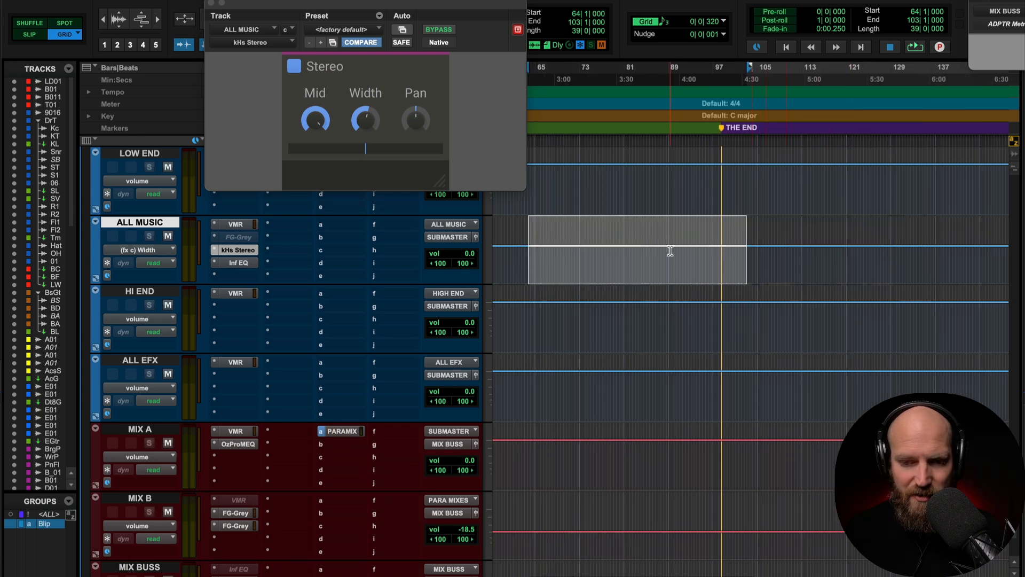
left_click_drag(655, 228, 661, 165)
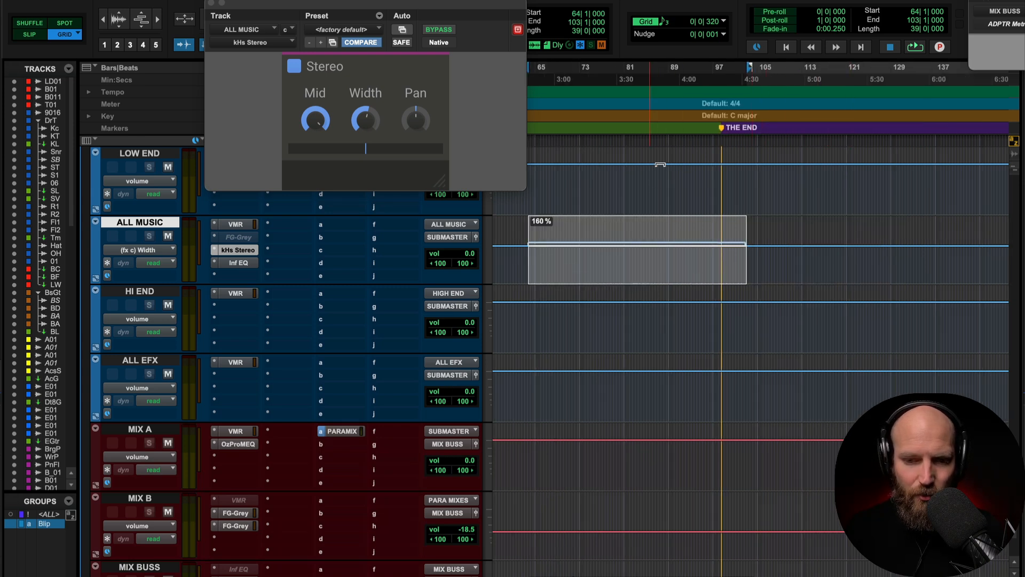
Play back the transition into bar 64 from 59|4|640 to check the wider music, and close the kHs Stereo window.
left_click(507, 264)
key("space")
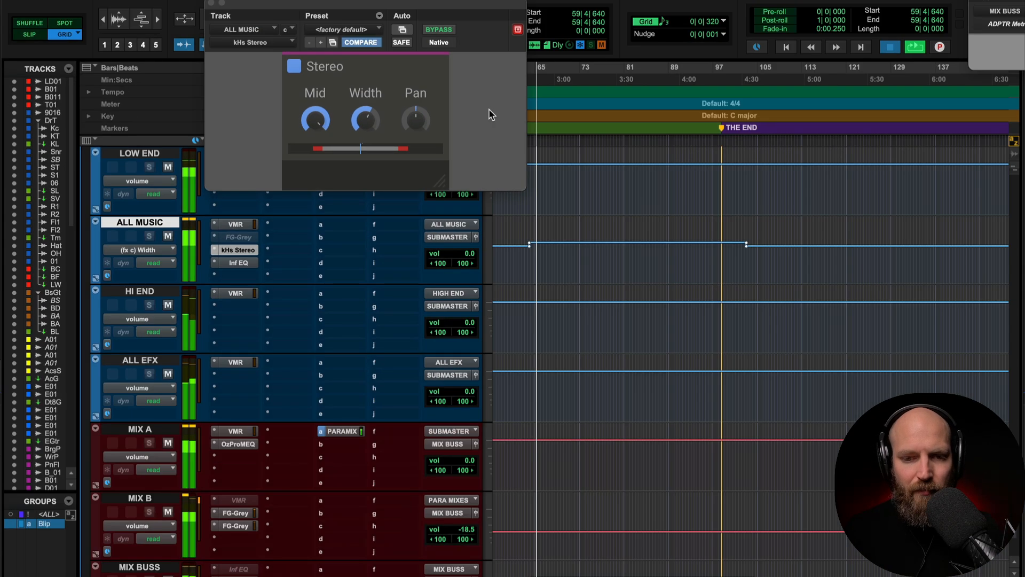
key("space")
left_click(211, 4)
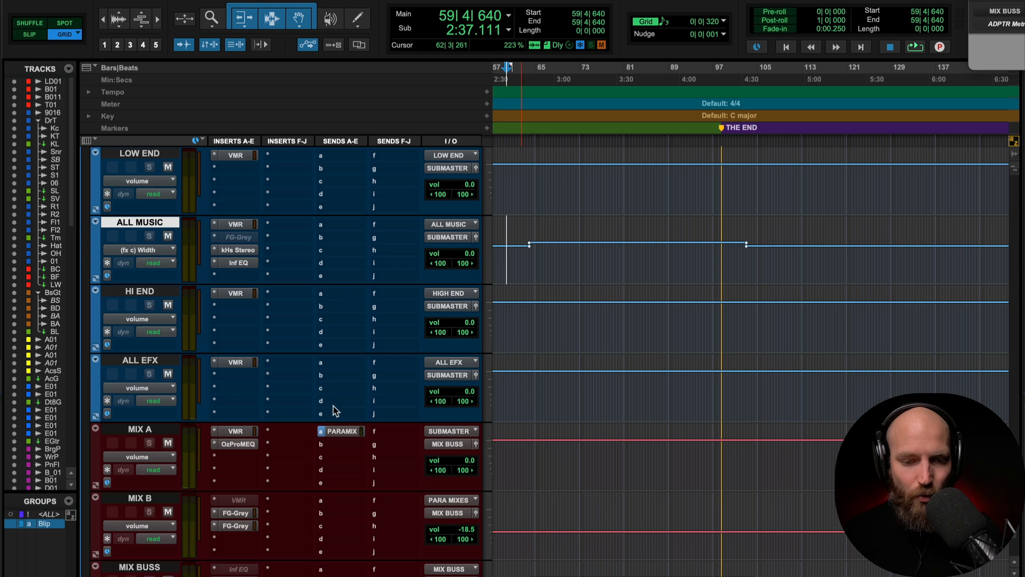
Locate the background vocals and play the Harm 1_01 track from 33|4|000.
scroll(549, 481, "down", 3)
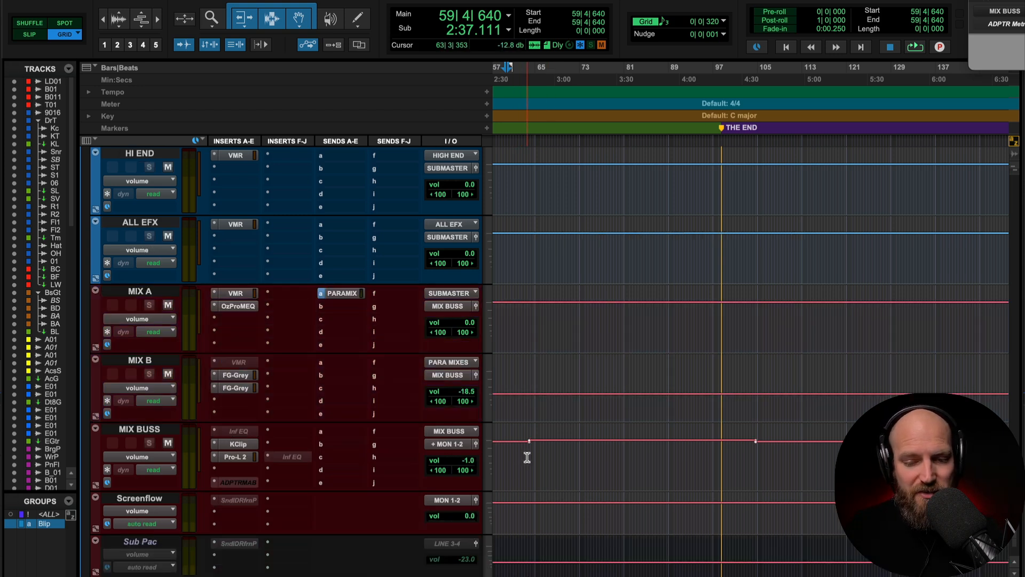
scroll(528, 458, "left", 5)
key("r")
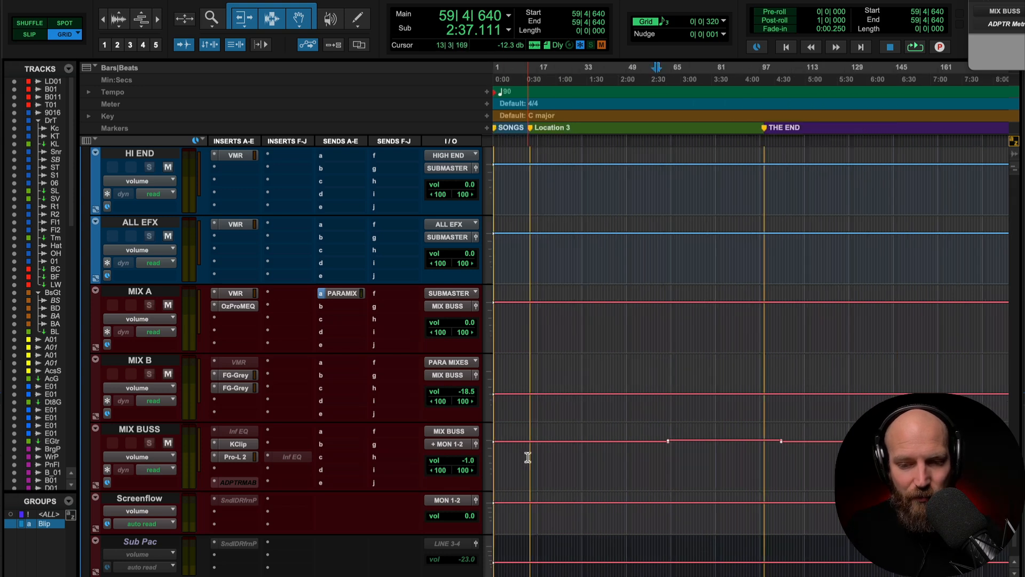
left_click(504, 455)
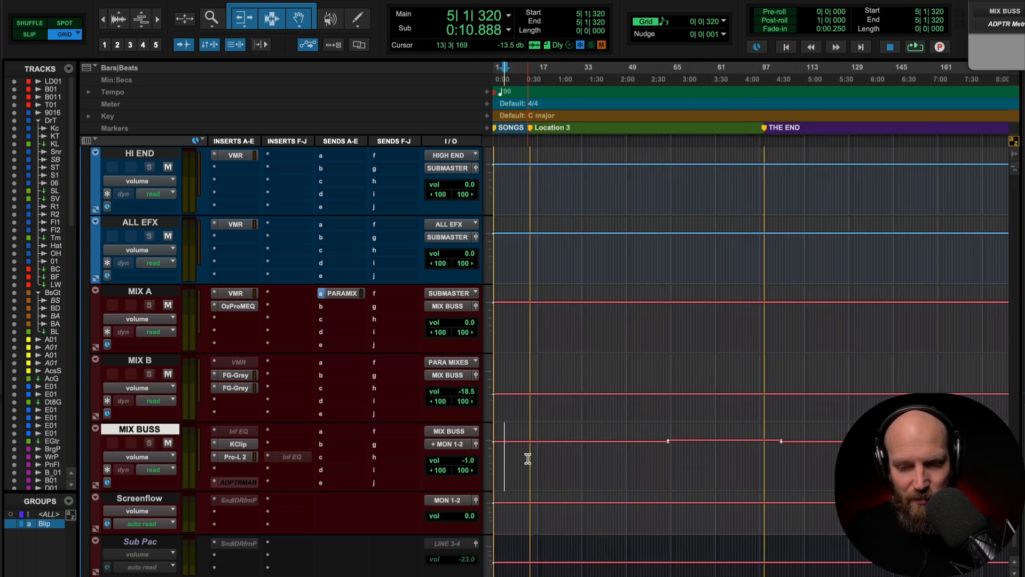
scroll(589, 458, "down", 15)
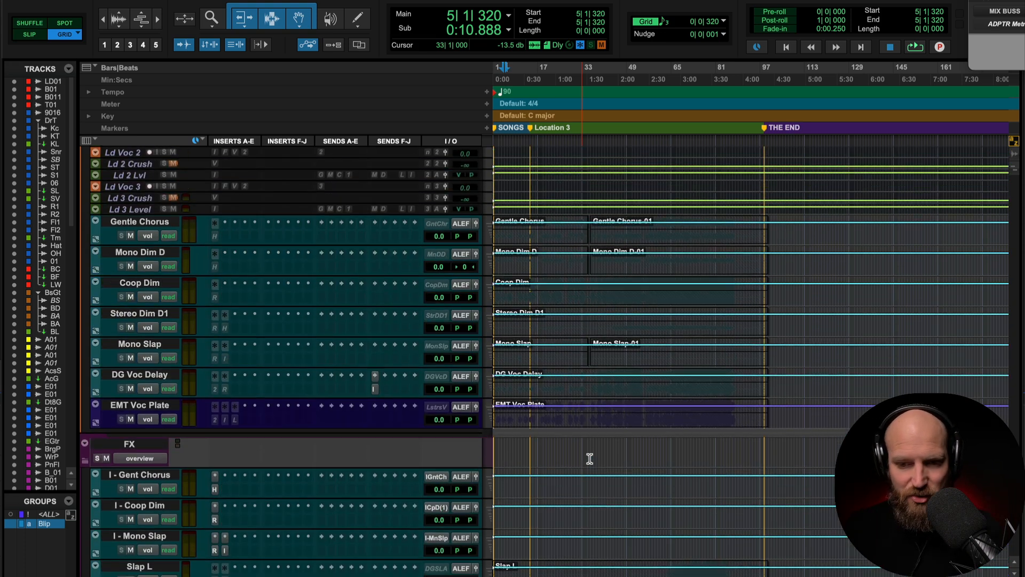
scroll(590, 458, "down", 10)
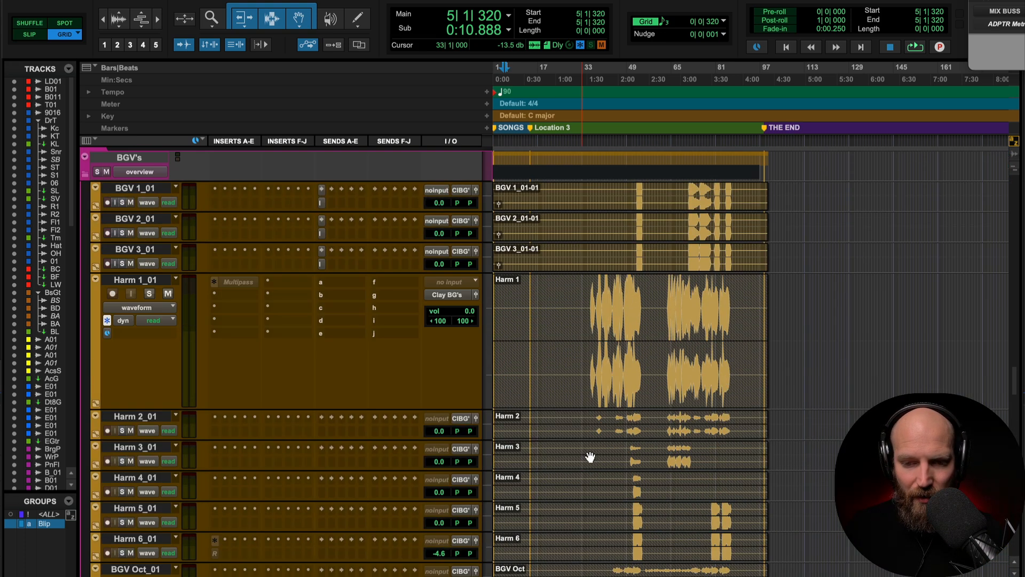
left_click(584, 325)
key("space")
key("t")
key("t")
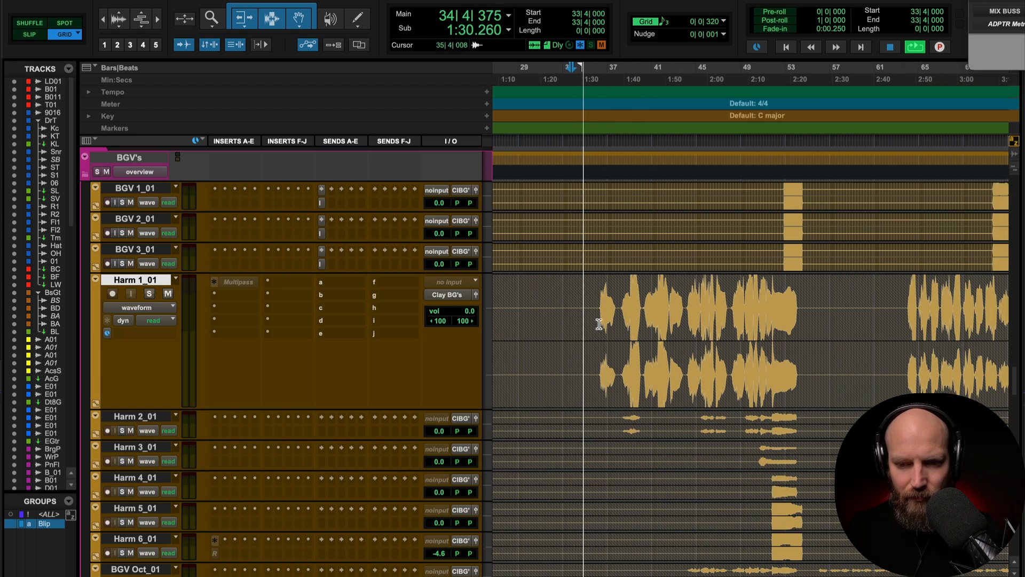
Audition the Harm 1_01 phrases from 36|2|650 and 44|1|863.
key("space")
left_click(599, 324)
key("space")
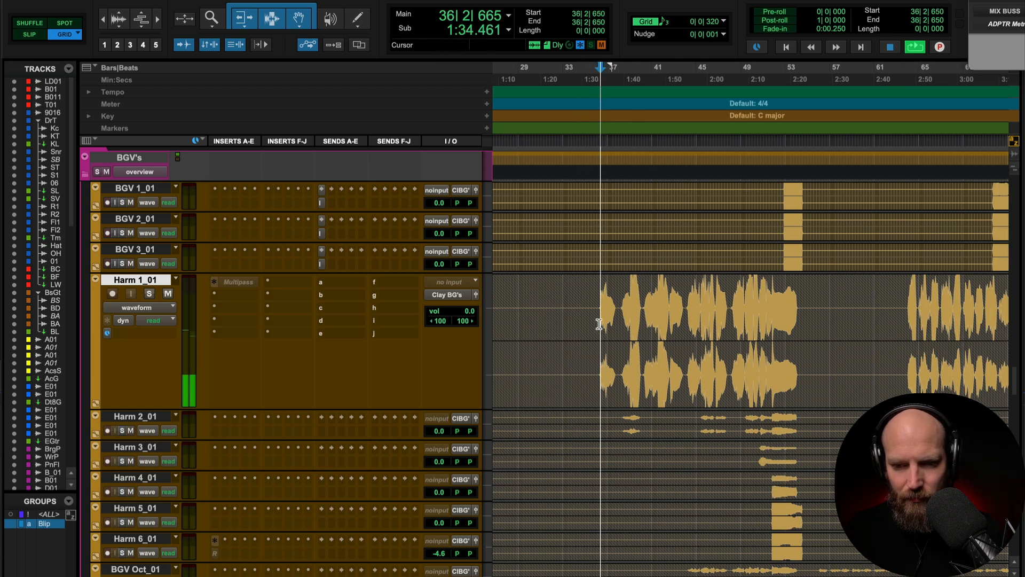
left_click(683, 321)
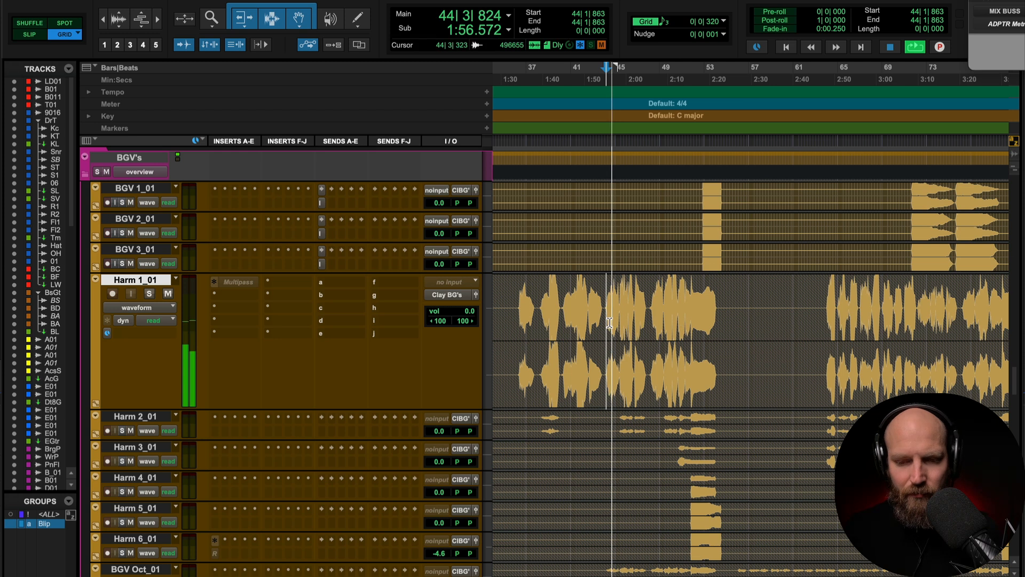
key("space")
left_click(587, 323)
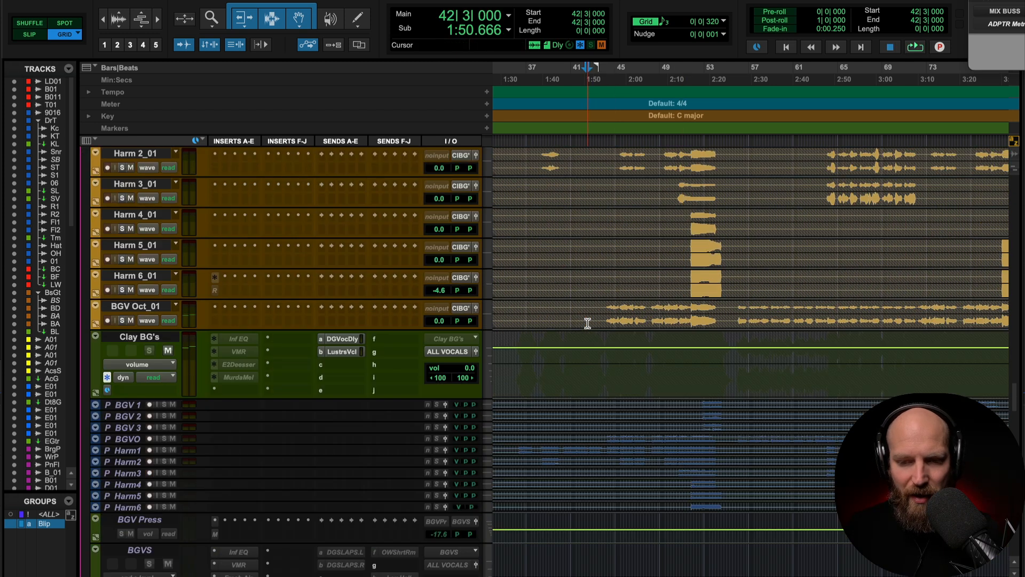
Play back the gap after the first harmony section from 55|1|320.
scroll(587, 323, "down", 5)
scroll(588, 323, "up", 5)
left_click(728, 212)
key("space")
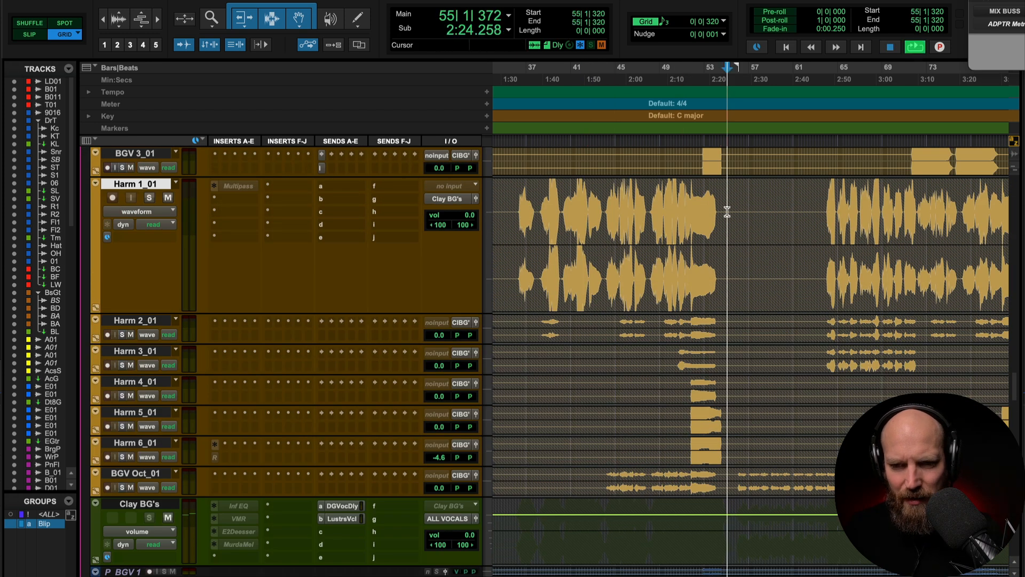
key("space")
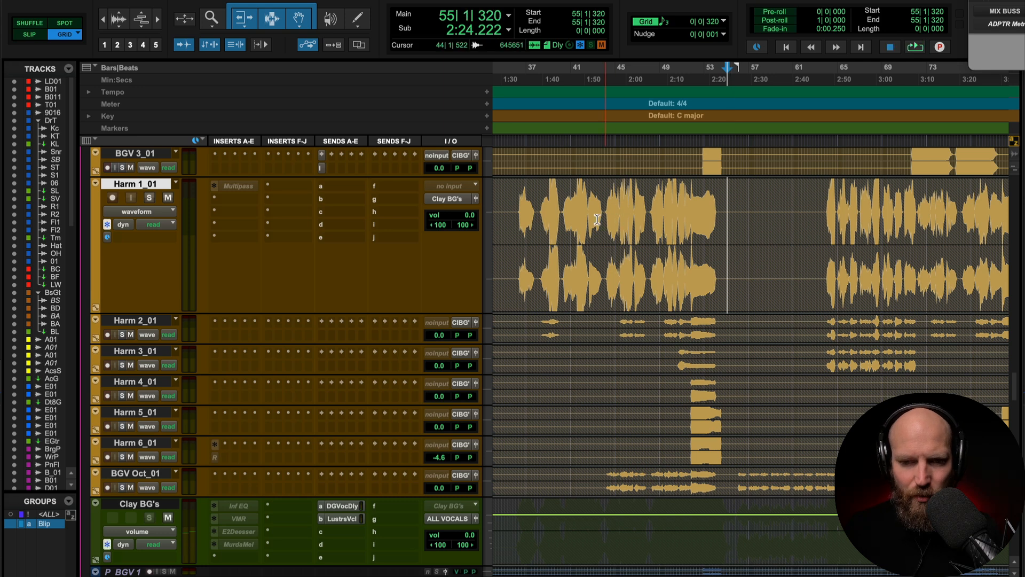
Play back from 40|2|320 and place the edit cursor at 43|4|956, where the OH's audio starts.
left_click(563, 222)
key("space")
scroll(584, 255, "down", 6)
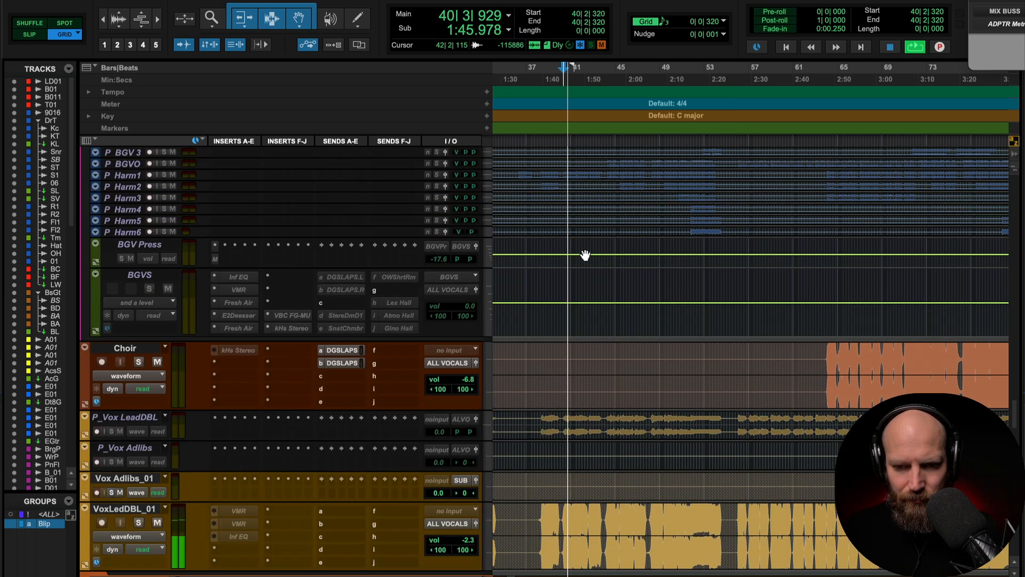
scroll(585, 255, "up", 20)
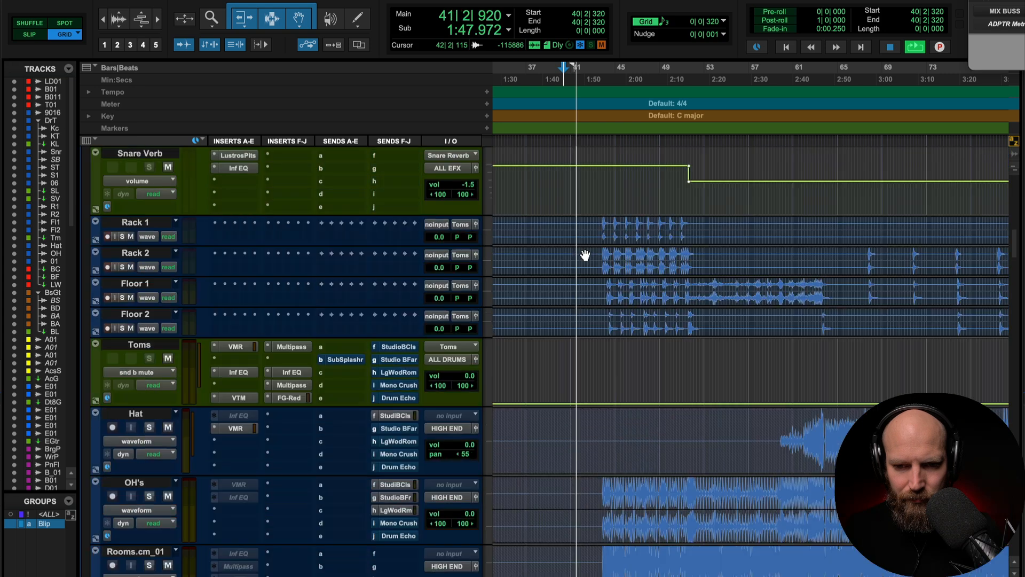
scroll(585, 256, "up", 3)
scroll(585, 256, "down", 6)
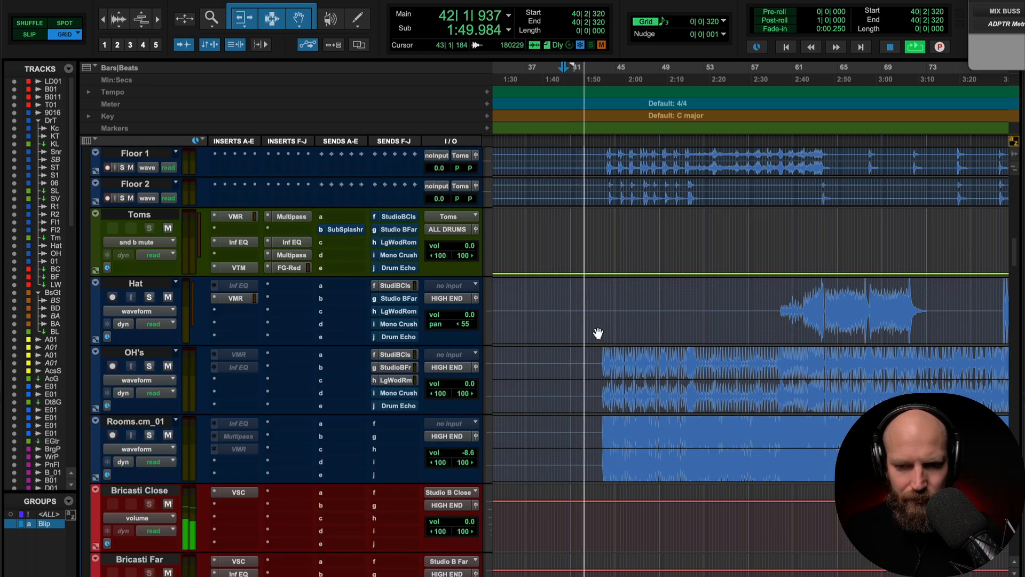
left_click(586, 365)
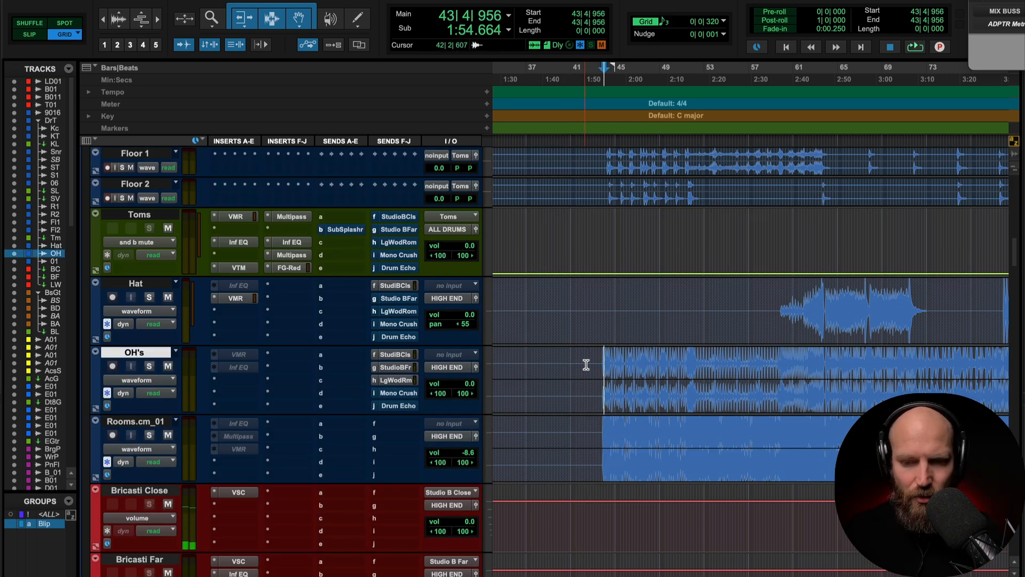
Return to the MIX BUSS track, select it and enlarge its track height.
scroll(586, 364, "down", 20)
scroll(587, 365, "up", 5)
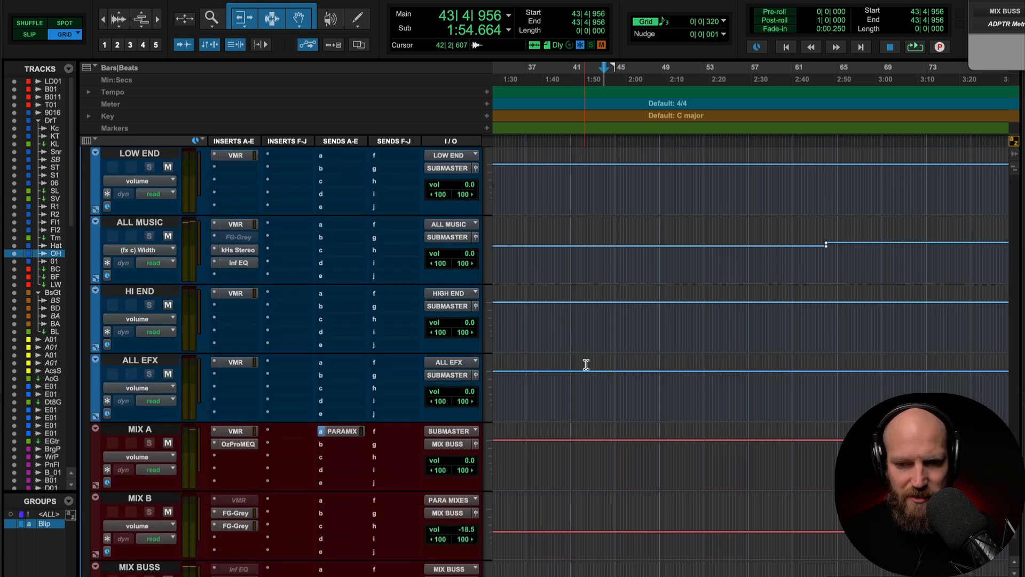
scroll(586, 365, "up", 8)
scroll(586, 365, "down", 13)
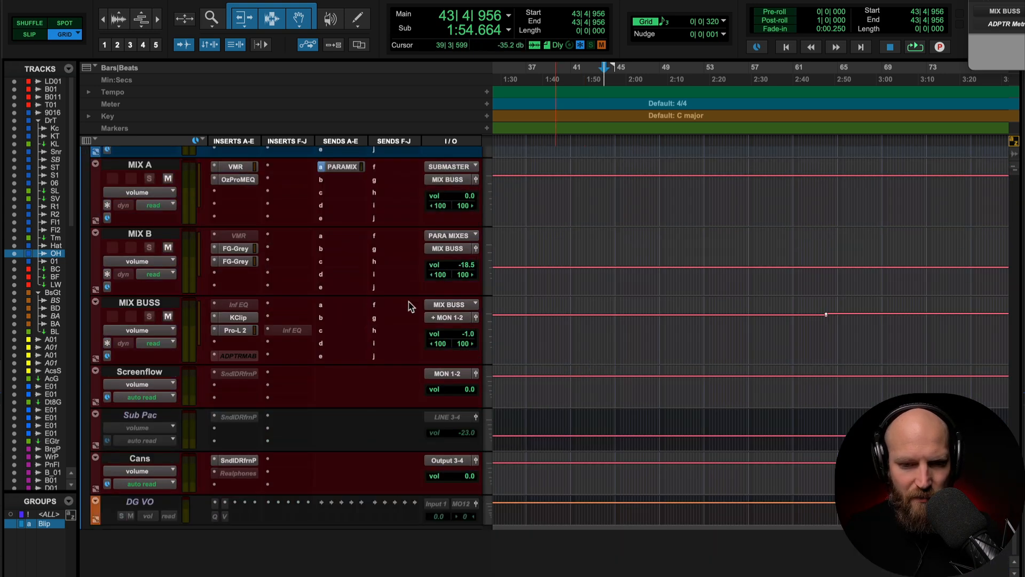
left_click(139, 305)
key("ctrl+Up")
key("ctrl+Up")
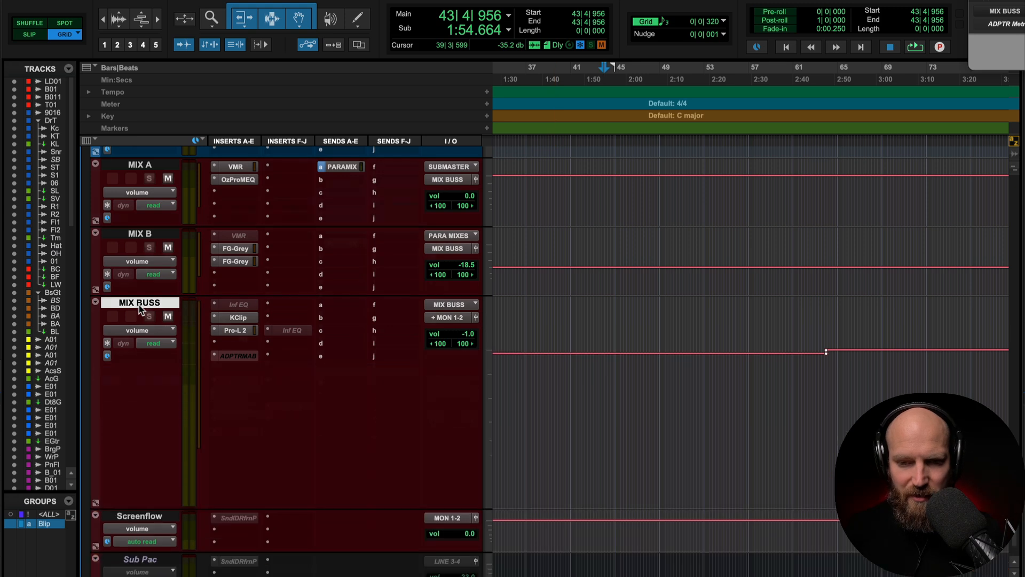
Add a -1.0 dB volume breakpoint at 44|1|000 on the MIX BUSS track.
scroll(453, 280, "down", 2)
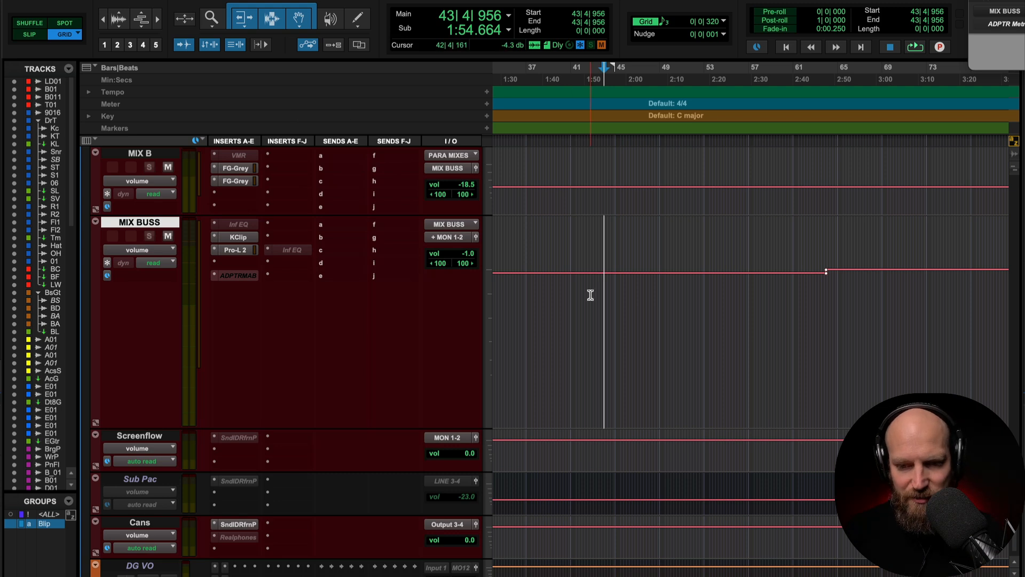
scroll(590, 295, "right", 1)
scroll(582, 288, "up", 3)
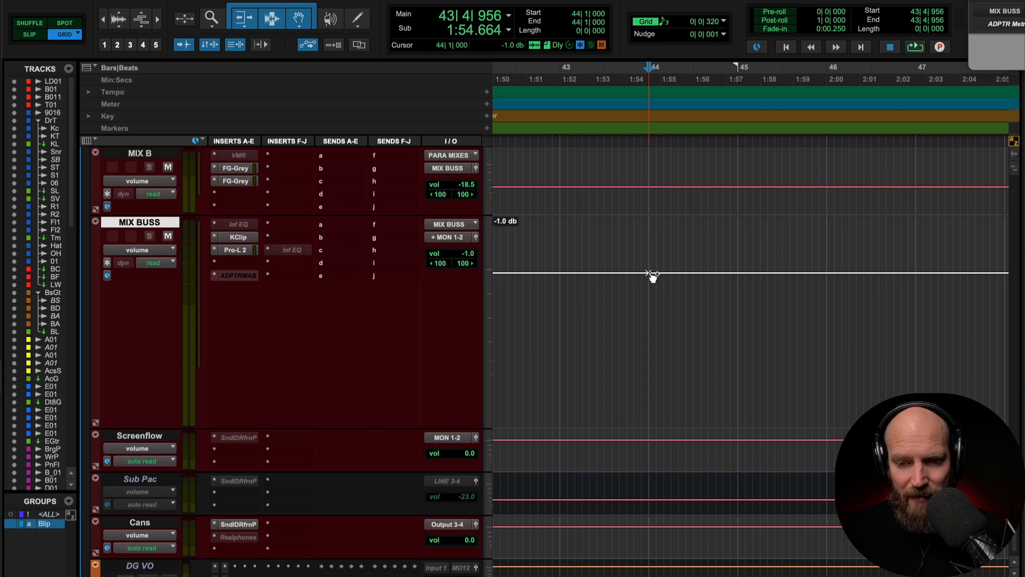
scroll(652, 276, "right", 3)
scroll(676, 303, "right", 10)
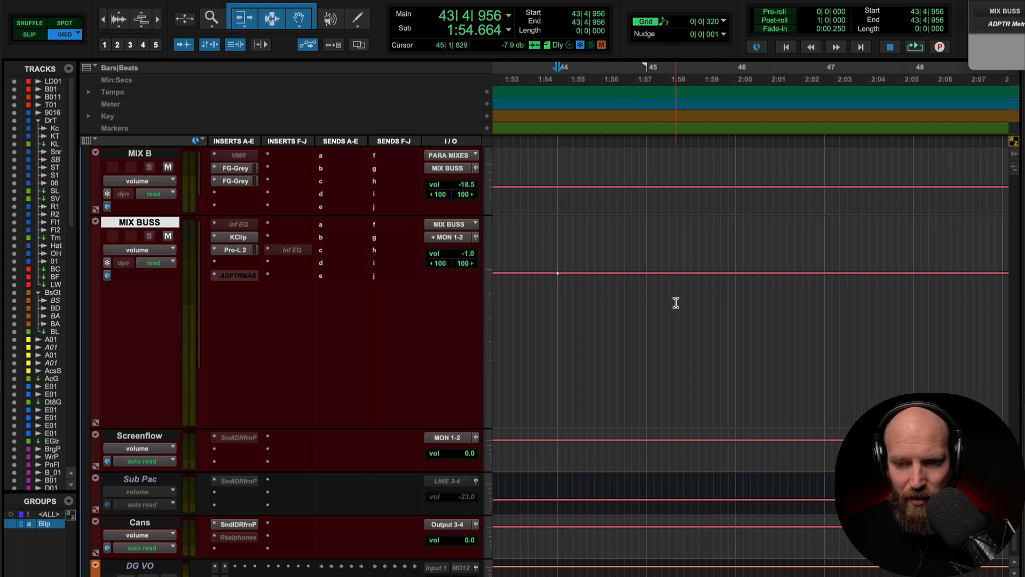
Select the range from 43|4|956 to 64|1|000 on the MIX BUSS track.
scroll(676, 303, "down", 3)
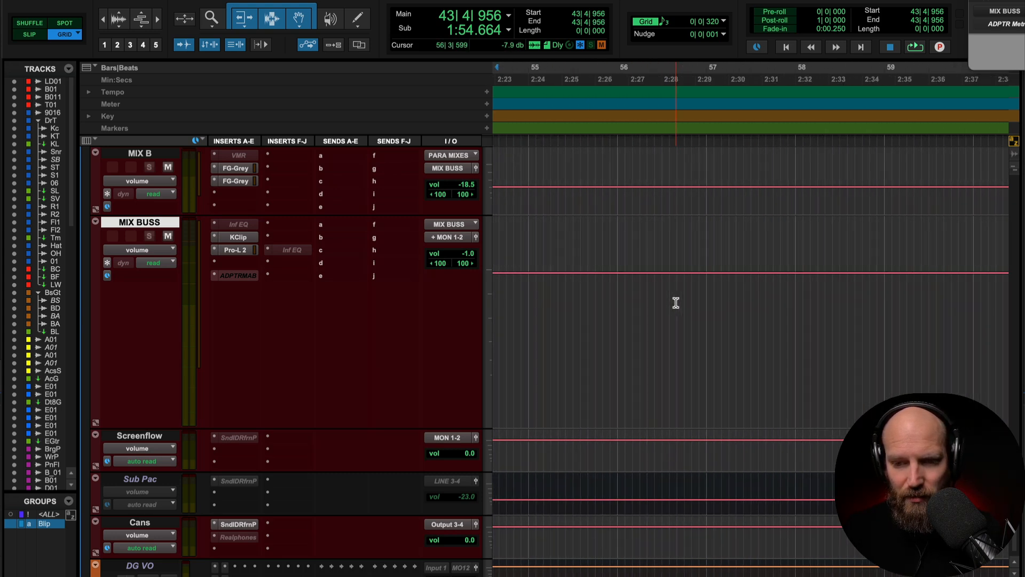
left_click(816, 302, "shift")
left_click(822, 303, "shift")
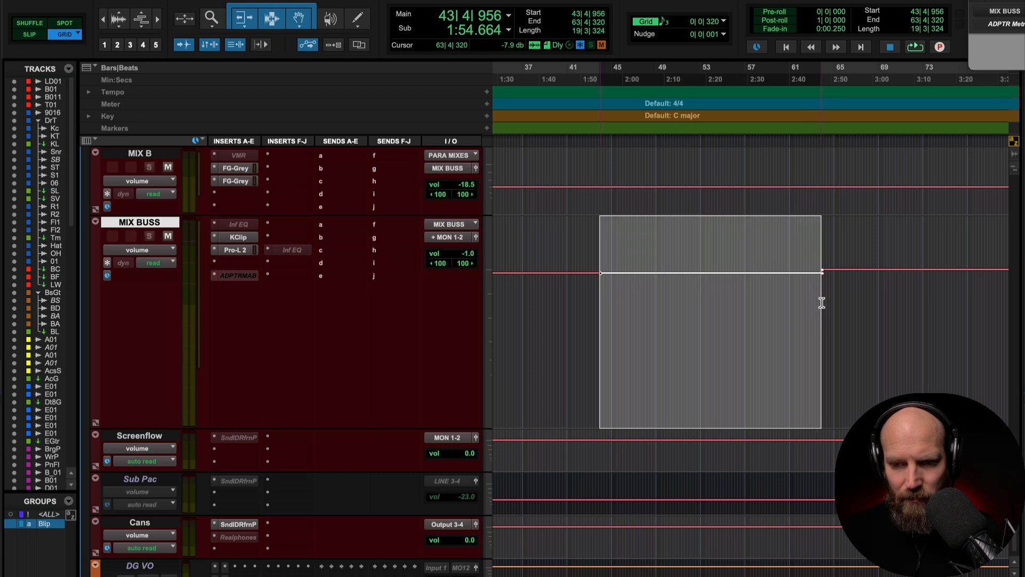
scroll(822, 303, "up", 3)
scroll(823, 303, "down", 2)
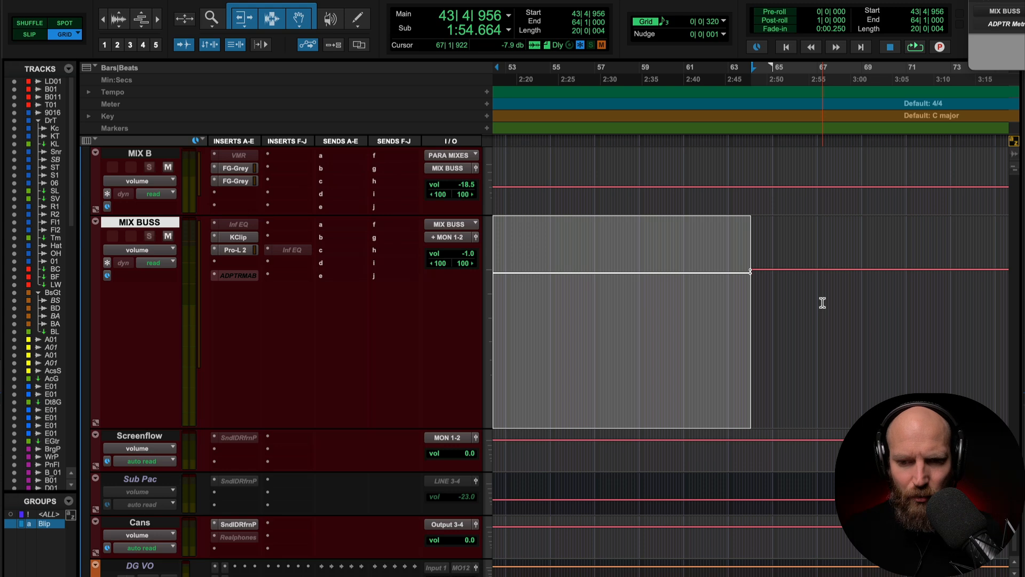
scroll(823, 303, "down", 2)
scroll(823, 303, "left", 3)
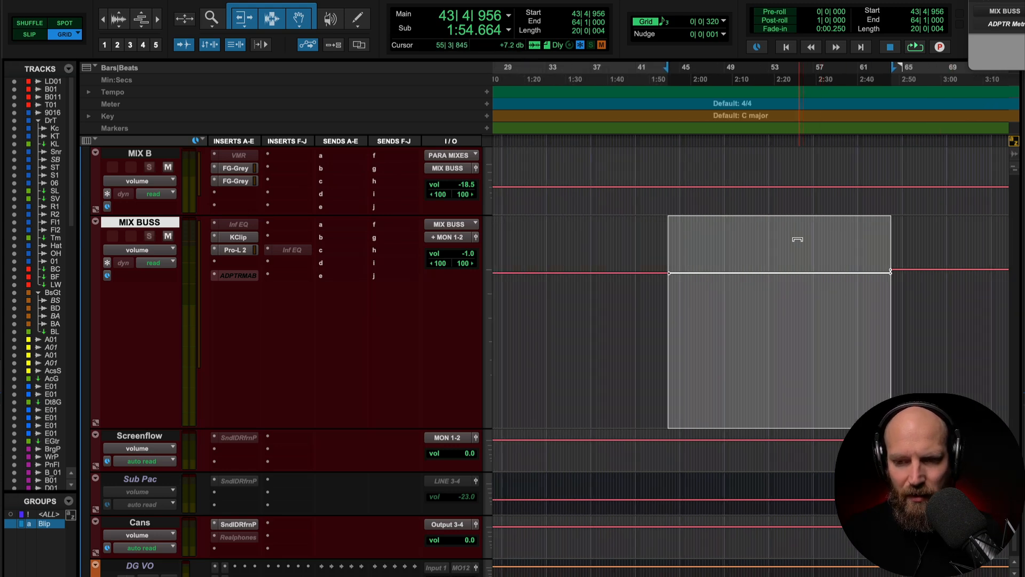
Raise the MIX BUSS volume automation in the selected range to -0.5 dB.
left_click_drag(798, 239, 808, 213)
left_click(617, 324)
left_click(632, 316)
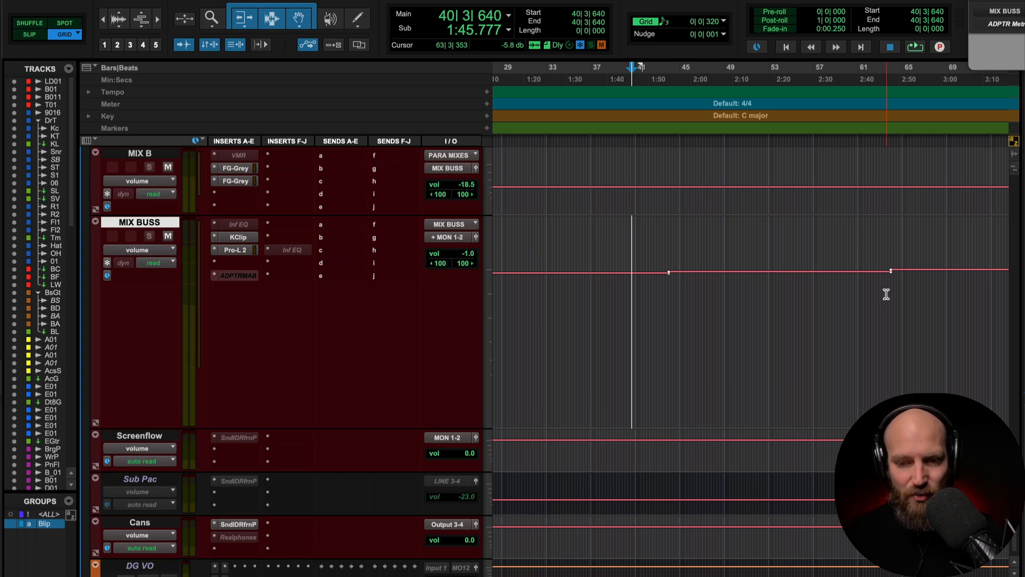
Play back the drum entrance at bar 44 from 42|2|000 to check the MIX BUSS volume step.
left_click(649, 309)
key("space")
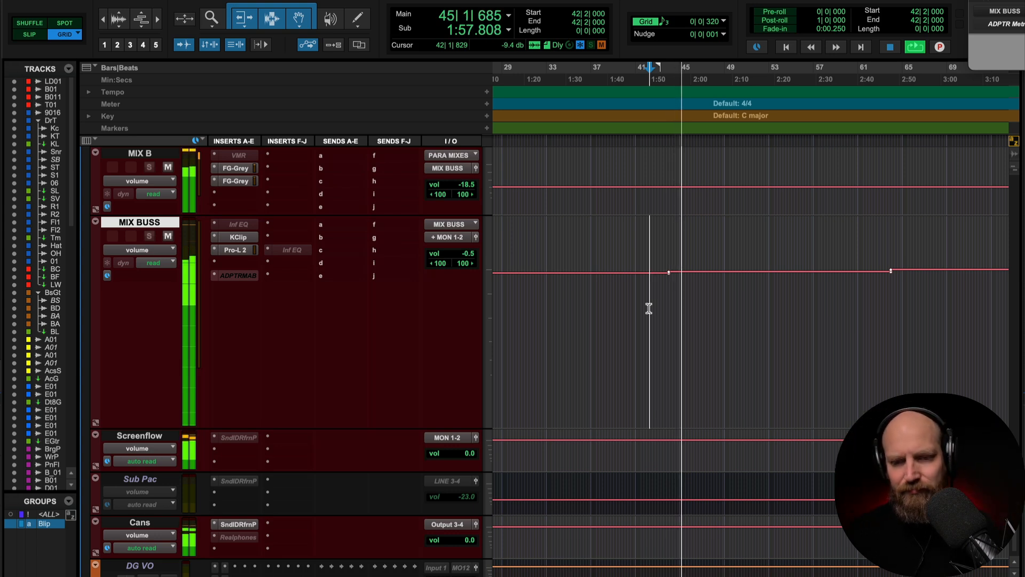
left_click(878, 310)
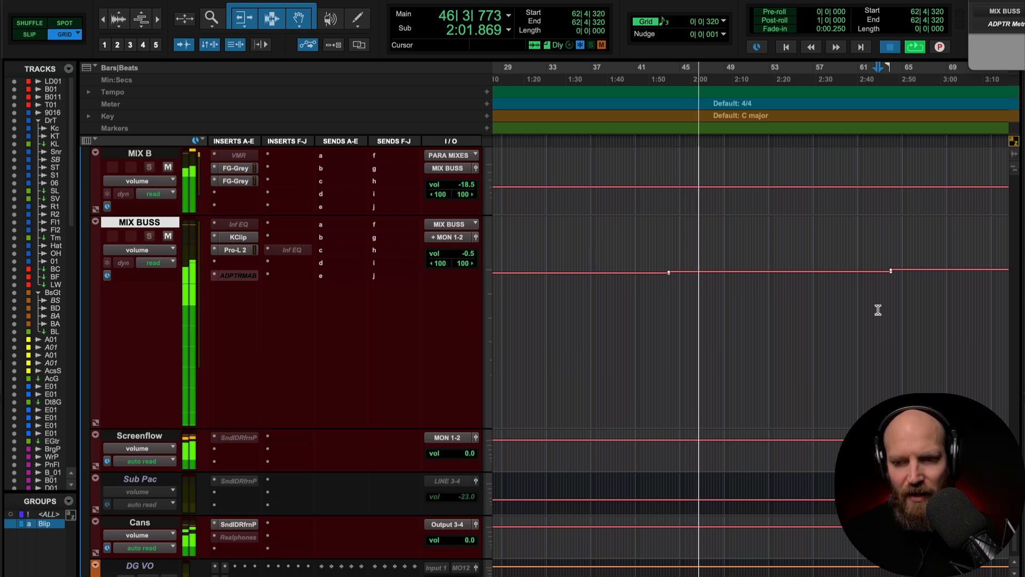
key("space")
Play back the transition into bar 64 from 62|3|640 to check the MIX BUSS and ALL MUSIC automation.
left_click(876, 310)
key("space")
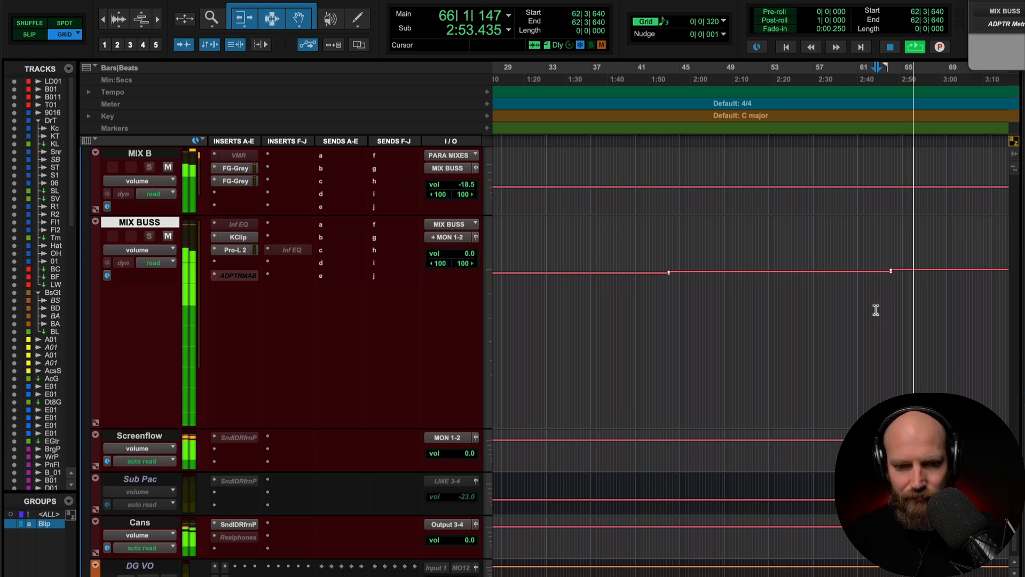
scroll(876, 310, "up", 5)
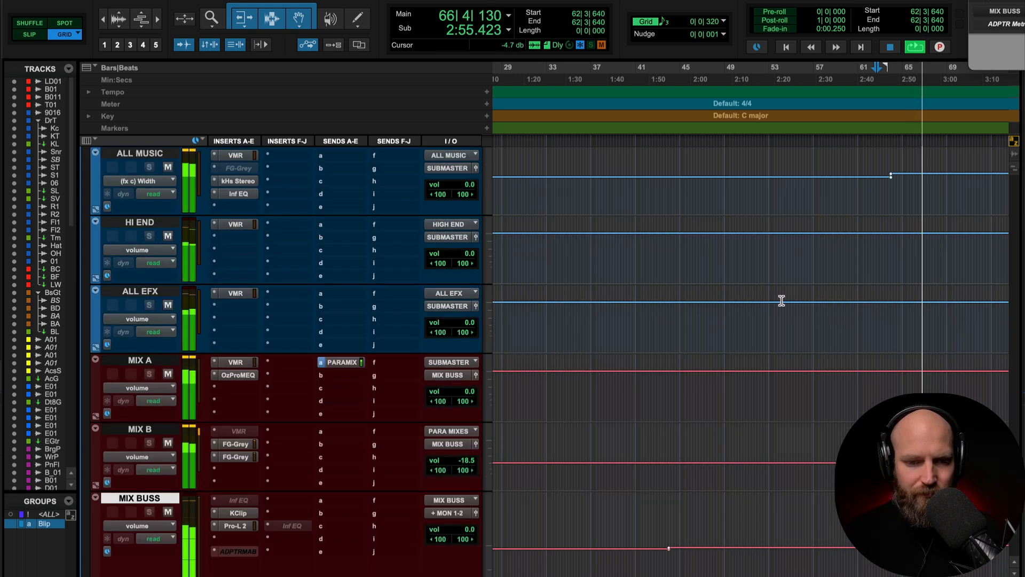
key("space")
Select the range from 64|1|000 to 101|3|320 on the MIX BUSS track, running past THE END marker.
scroll(843, 376, "down", 5)
scroll(843, 376, "down", 2)
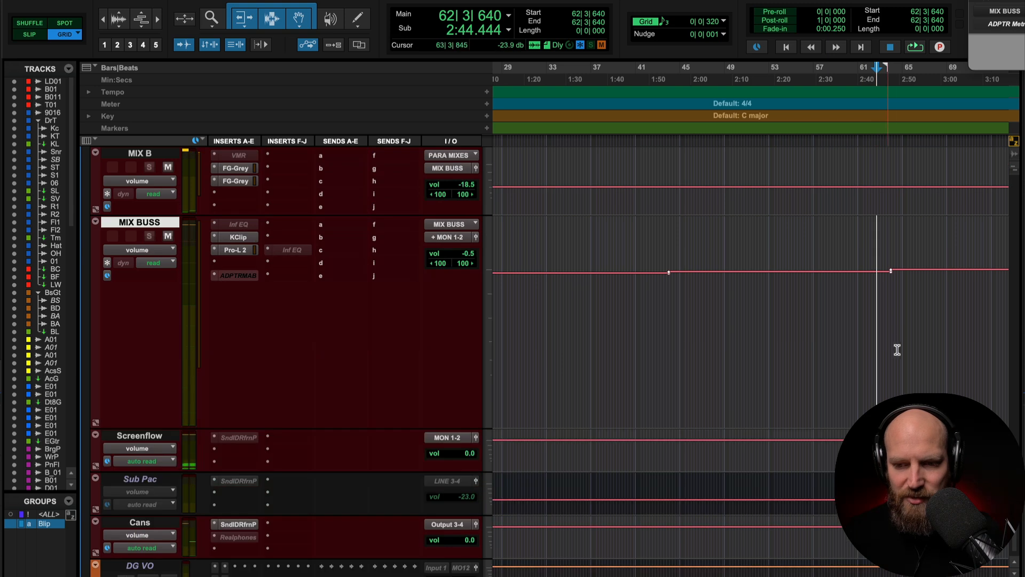
left_click(890, 321)
key("t")
key("t")
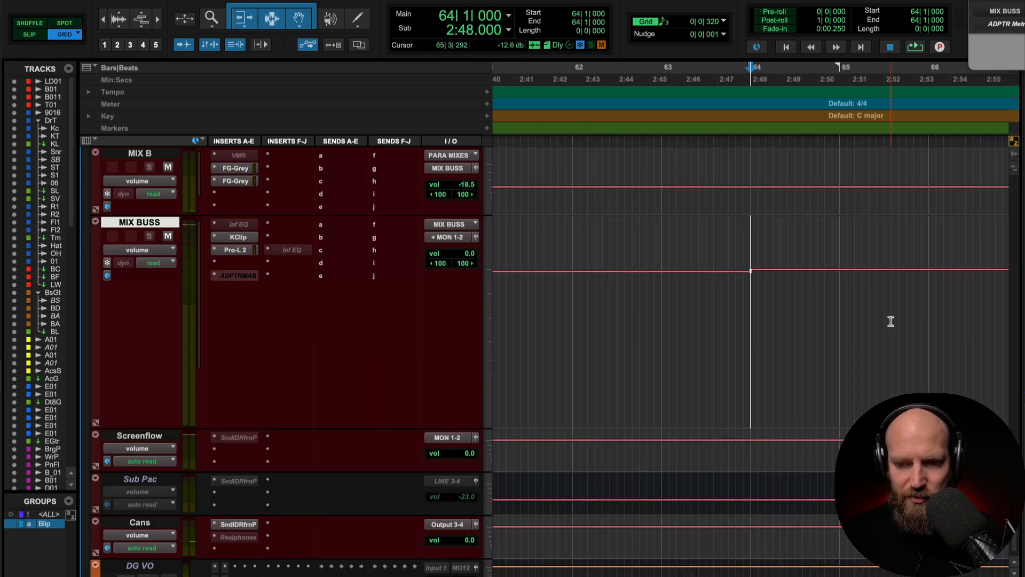
scroll(891, 321, "right", 2)
key("r")
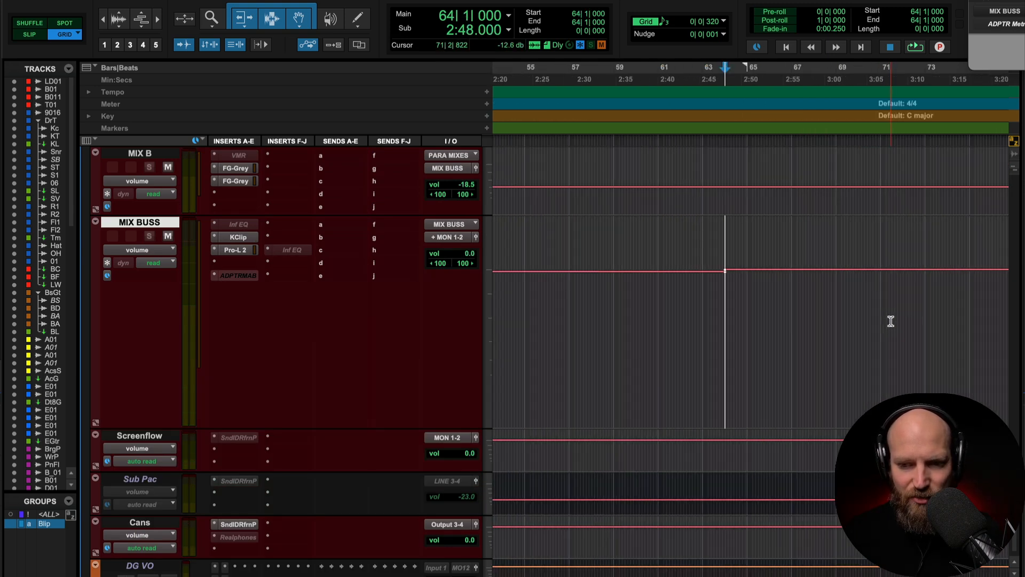
scroll(891, 321, "right", 5)
key("r")
scroll(891, 321, "right", 4)
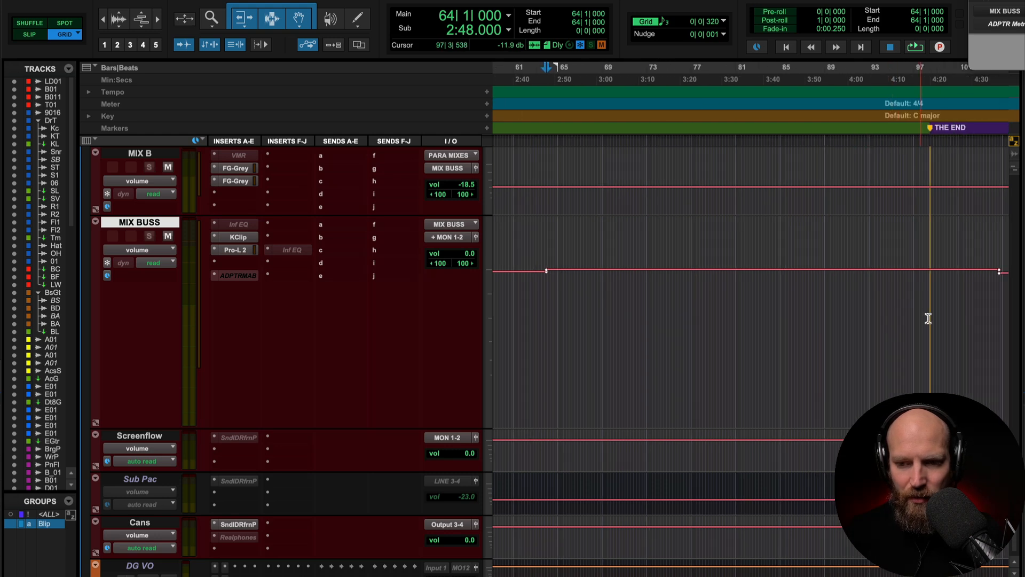
left_click(964, 321, "shift")
Move the time selection to the ALL MUSIC track and show its volume automation instead of the Width automation.
scroll(287, 289, "up", 5)
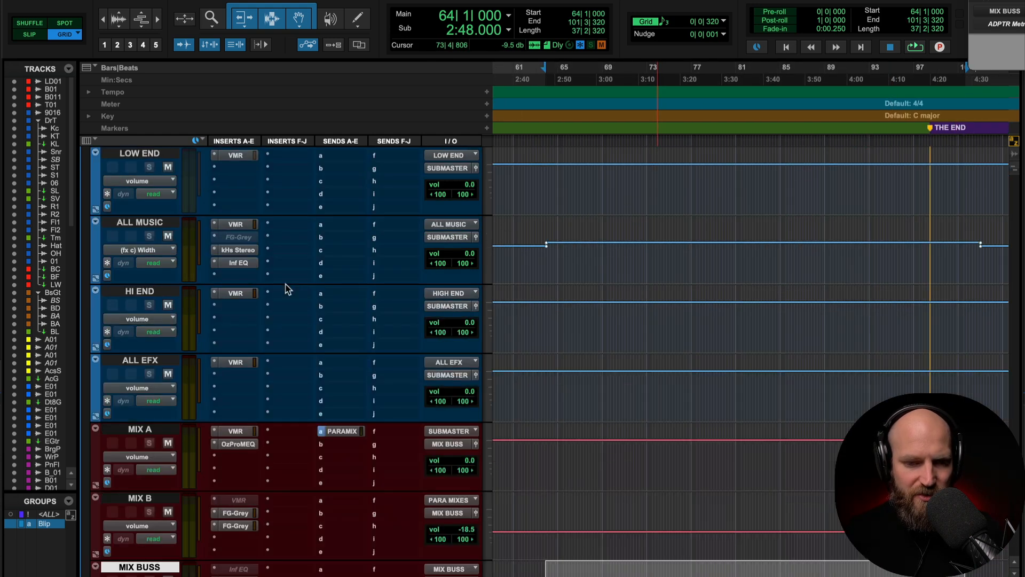
left_click(159, 224)
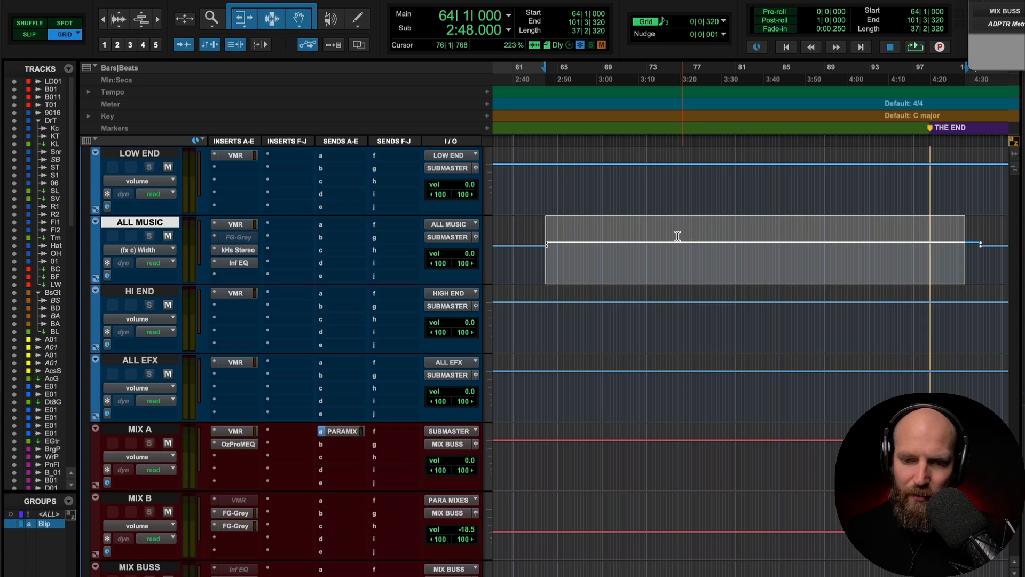
scroll(679, 229, "left", 5)
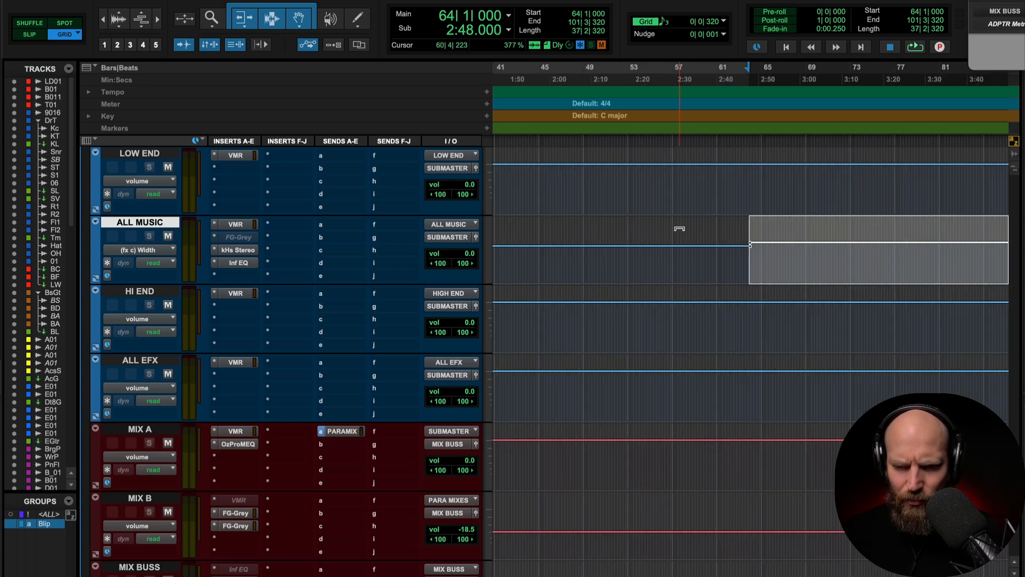
scroll(680, 228, "right", 4)
key("r")
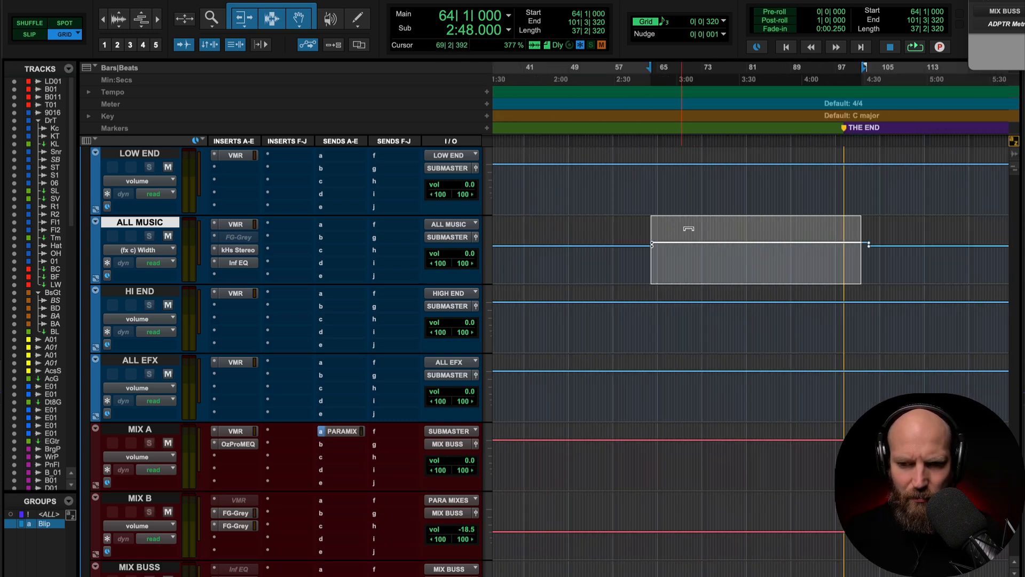
left_click(718, 227)
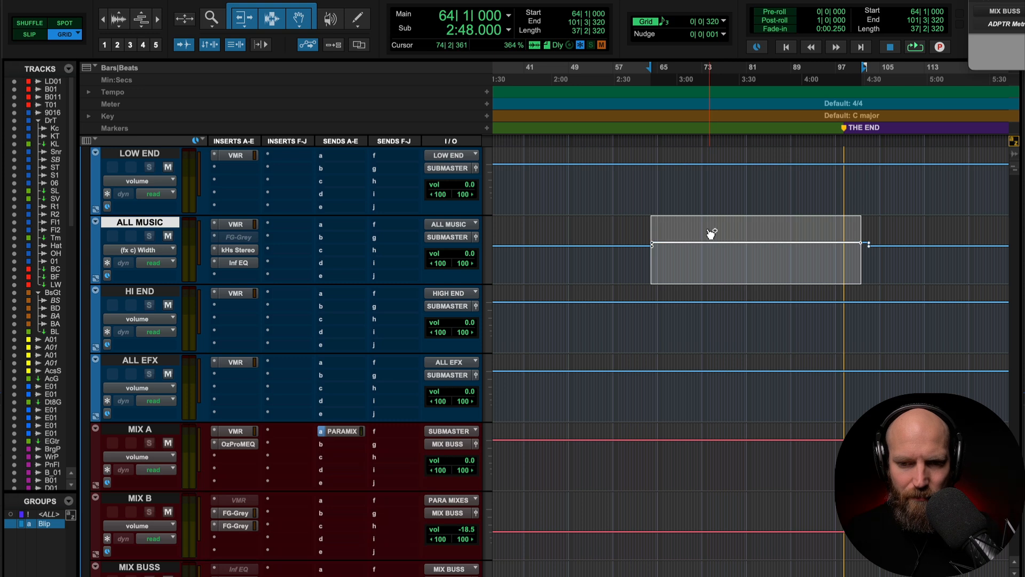
left_click(458, 256, "ctrl+super")
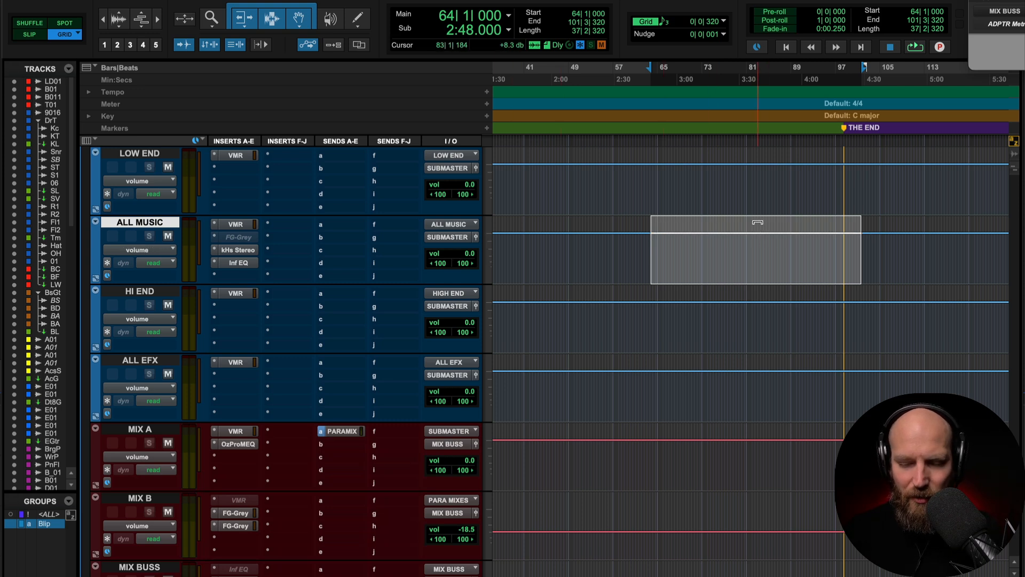
Lower the ALL MUSIC volume automation in the selected range to -1.0 dB and play back the transition into bar 64 from 58|4|000.
left_click_drag(758, 222, 756, 232)
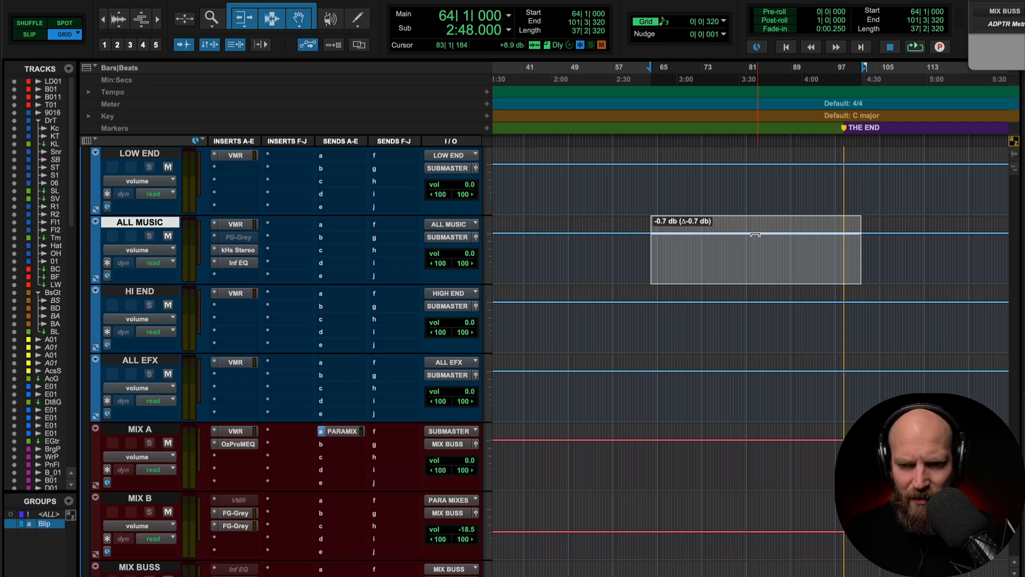
left_click_drag(754, 237, 754, 239)
left_click(623, 252)
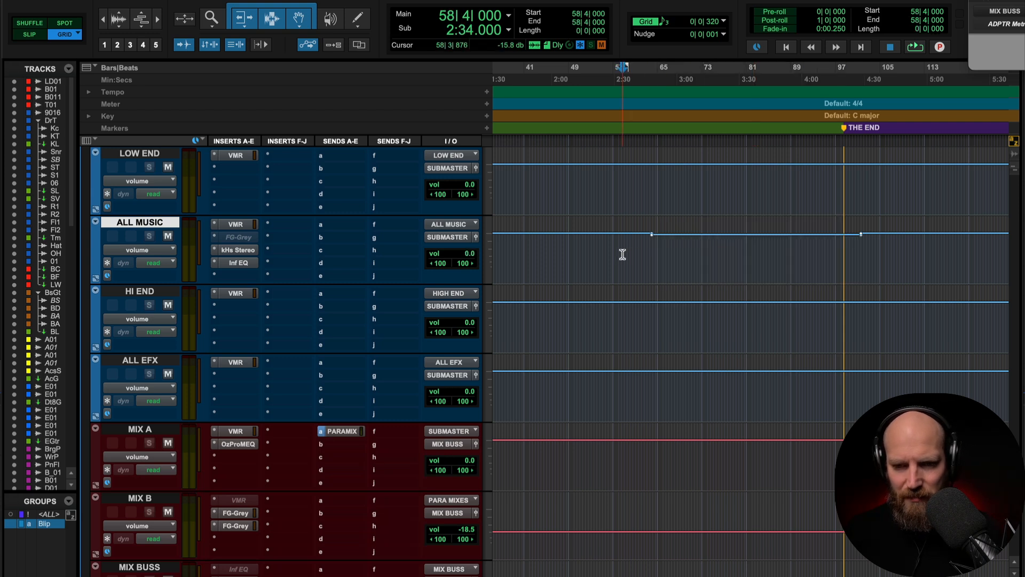
key("space")
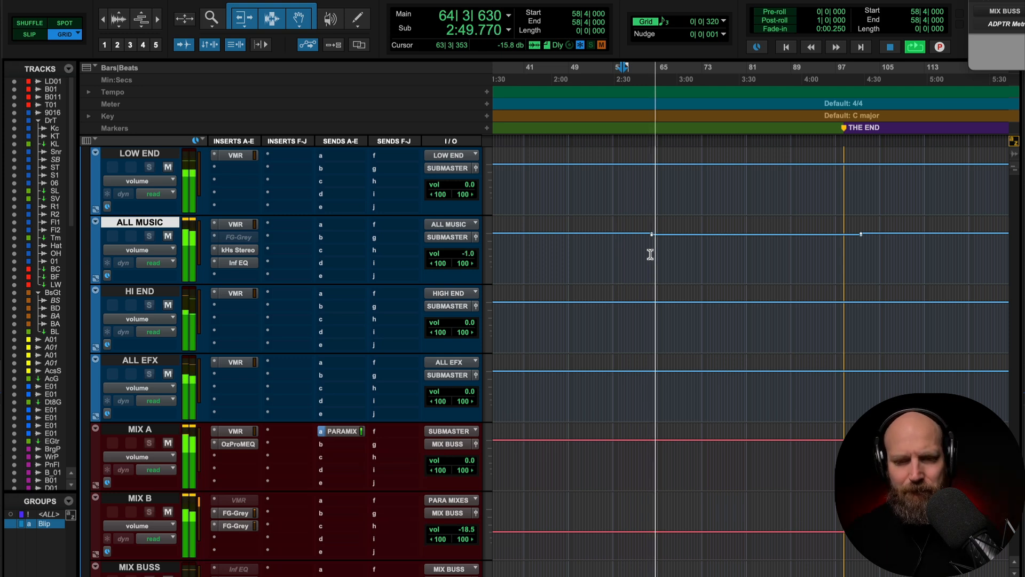
key("space")
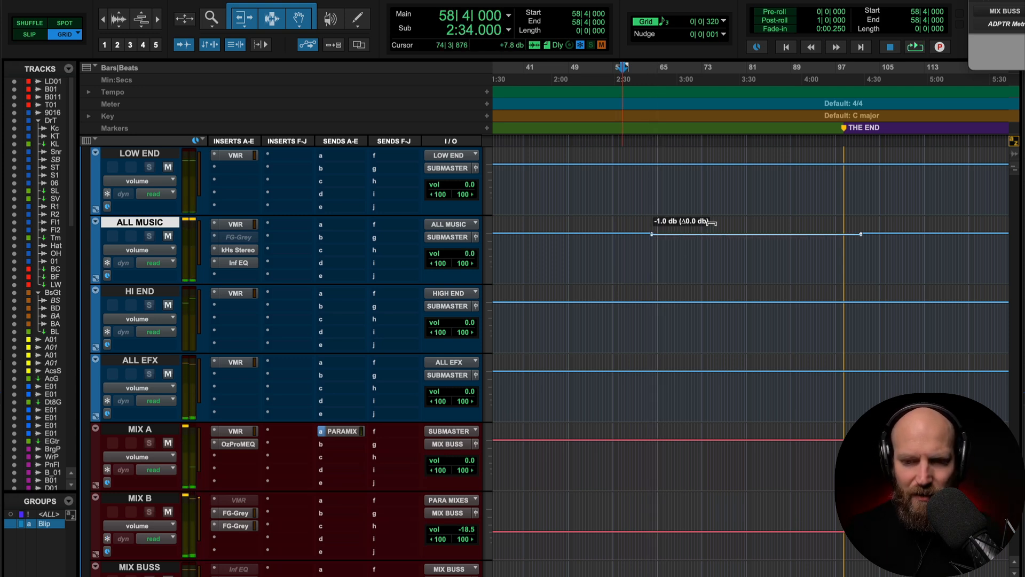
Raise the lowered ALL MUSIC volume segment after bar 64 to -0.6 dB and place the cursor at 62|4|640.
left_click_drag(722, 223, 734, 220)
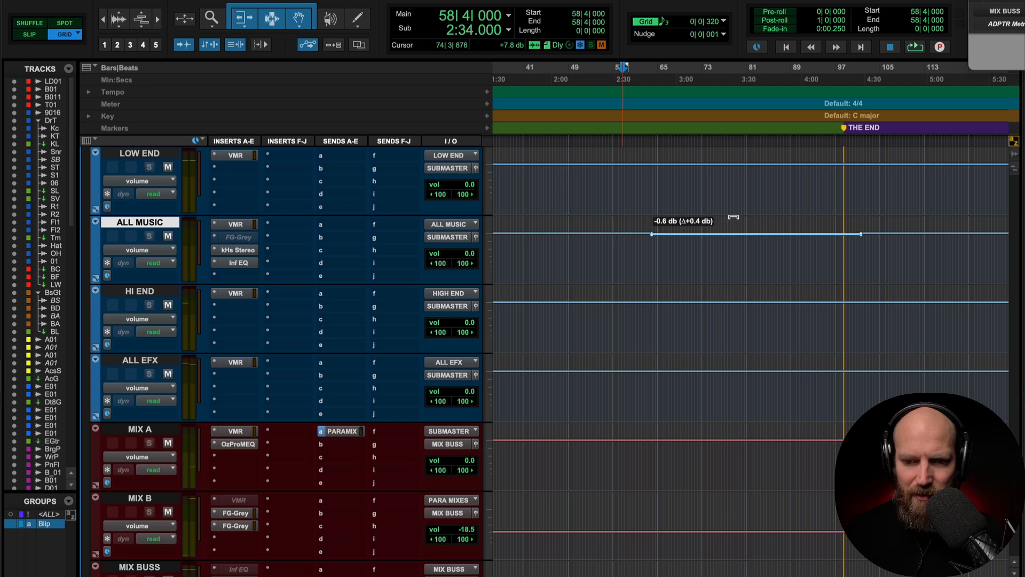
left_click(648, 252)
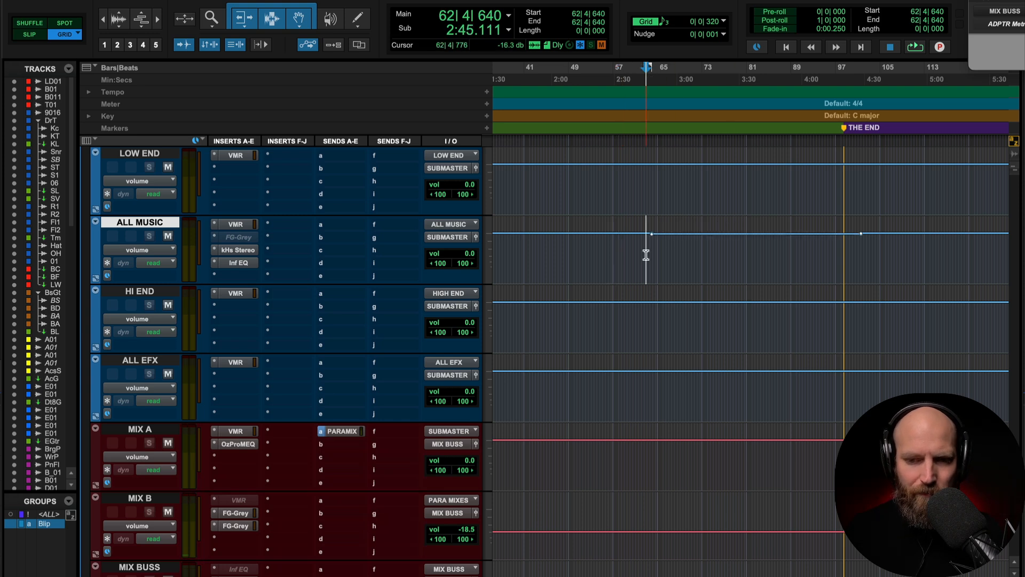
key("super+bracketleft")
Switch to Notes and check off both Stereobuss automation items in the "Do It Again" checklist.
key("super+Tab")
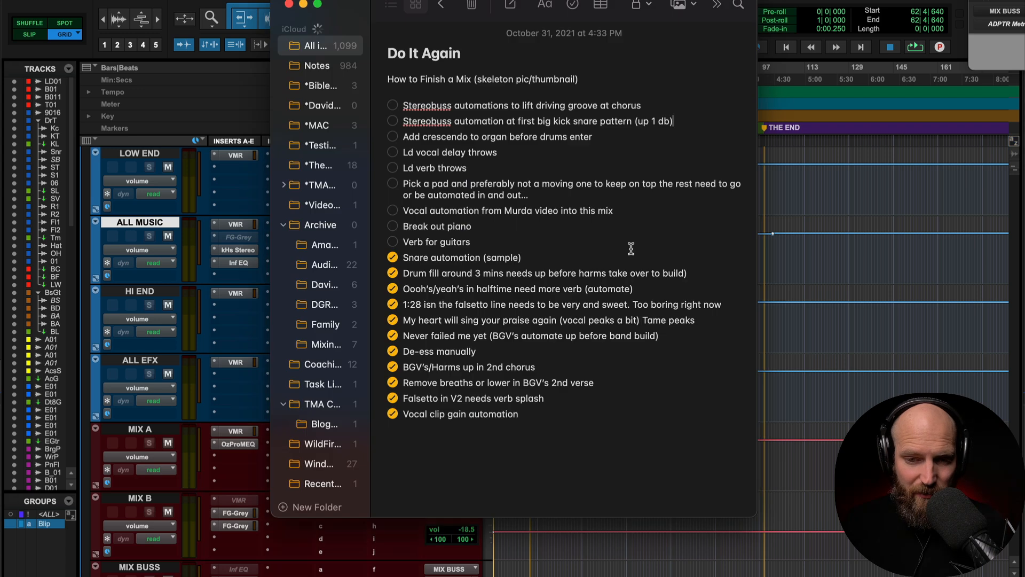
left_click(393, 105)
left_click(394, 105)
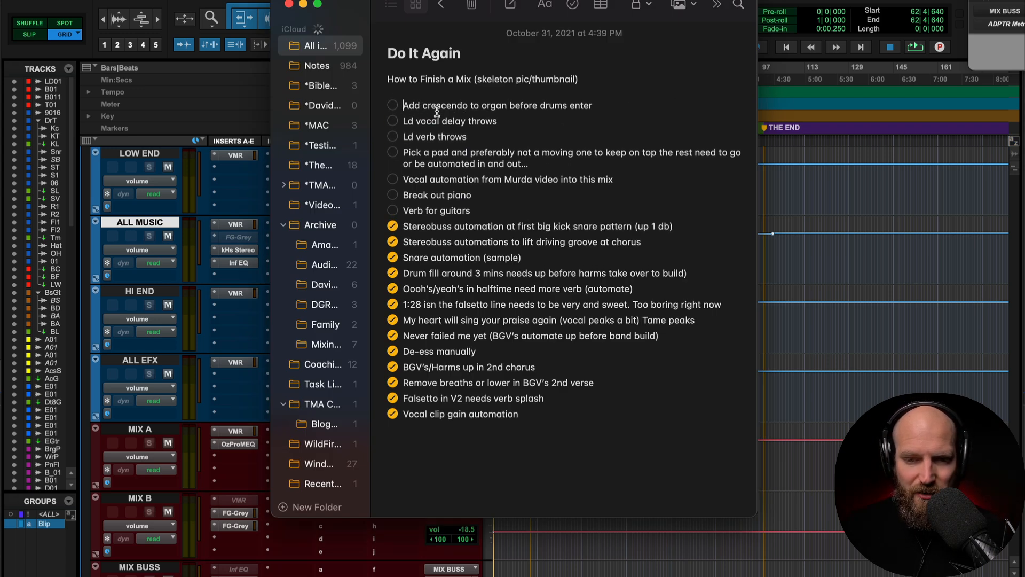
Return to Pro Tools, locate the Organ.cm_01 track and unfreeze it.
key("super+Tab")
scroll(532, 268, "down", 20)
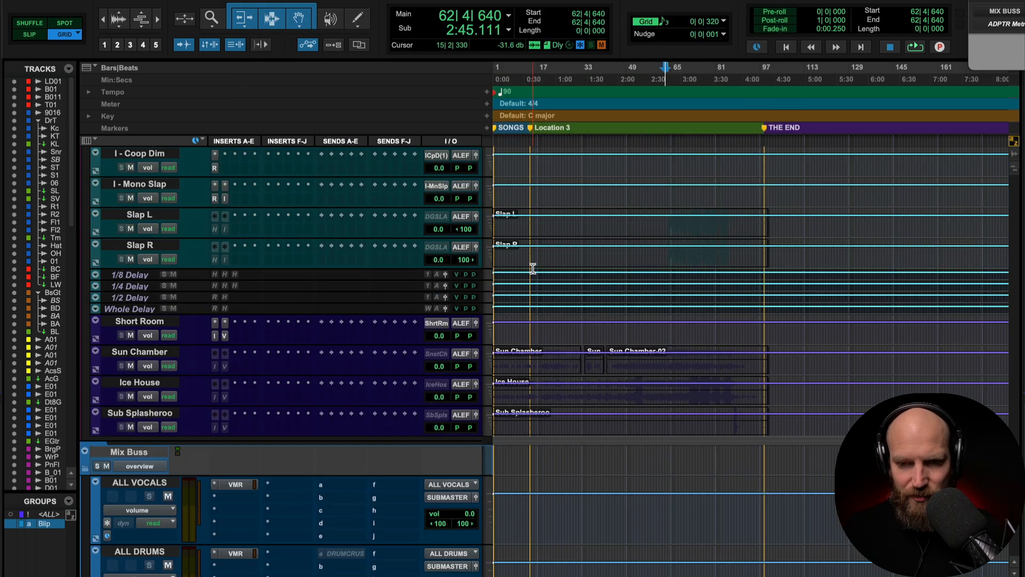
scroll(533, 268, "up", 7)
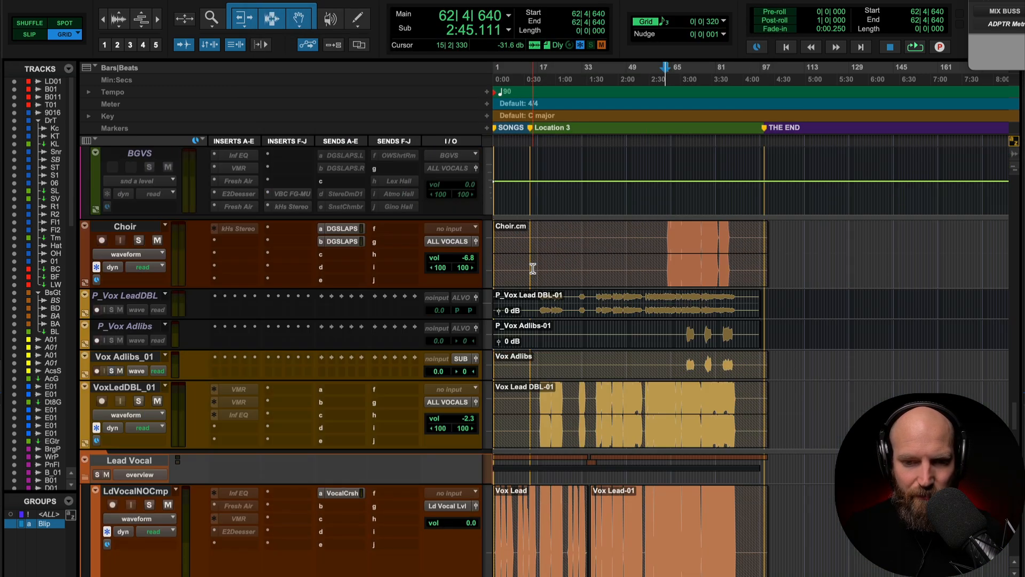
left_click(523, 288)
scroll(506, 299, "up", 1)
scroll(506, 299, "up", 5)
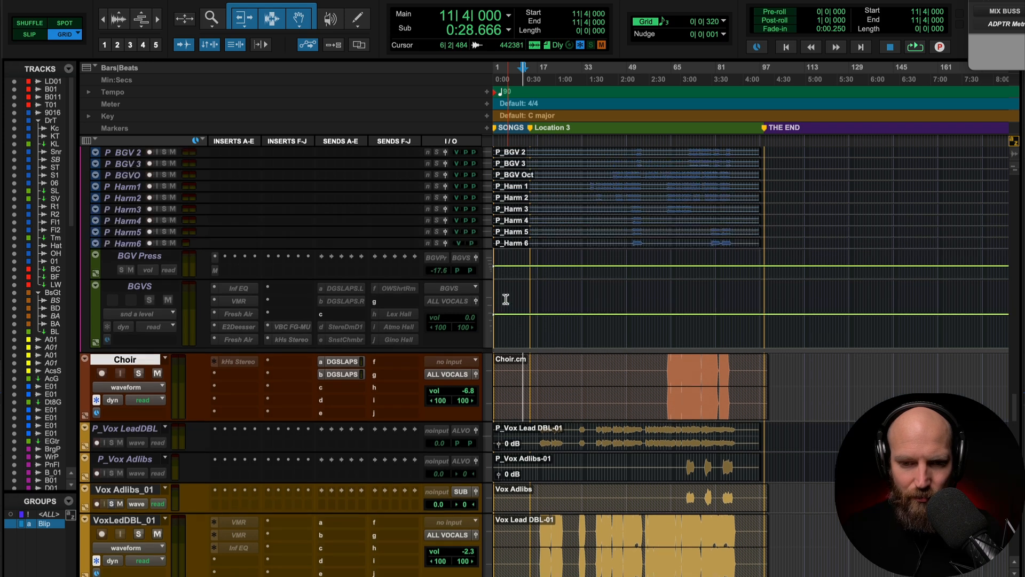
scroll(506, 299, "up", 8)
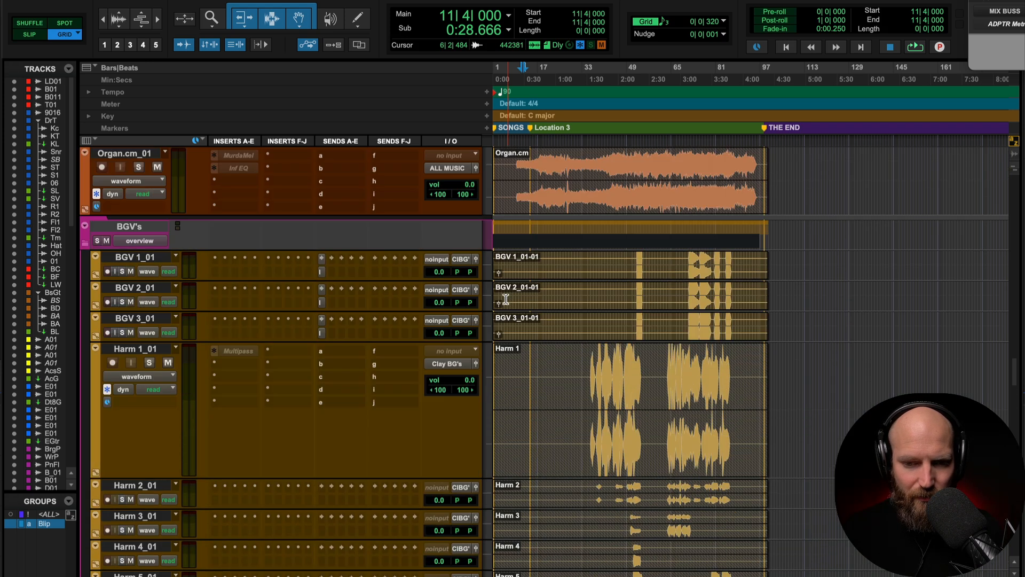
left_click(512, 376)
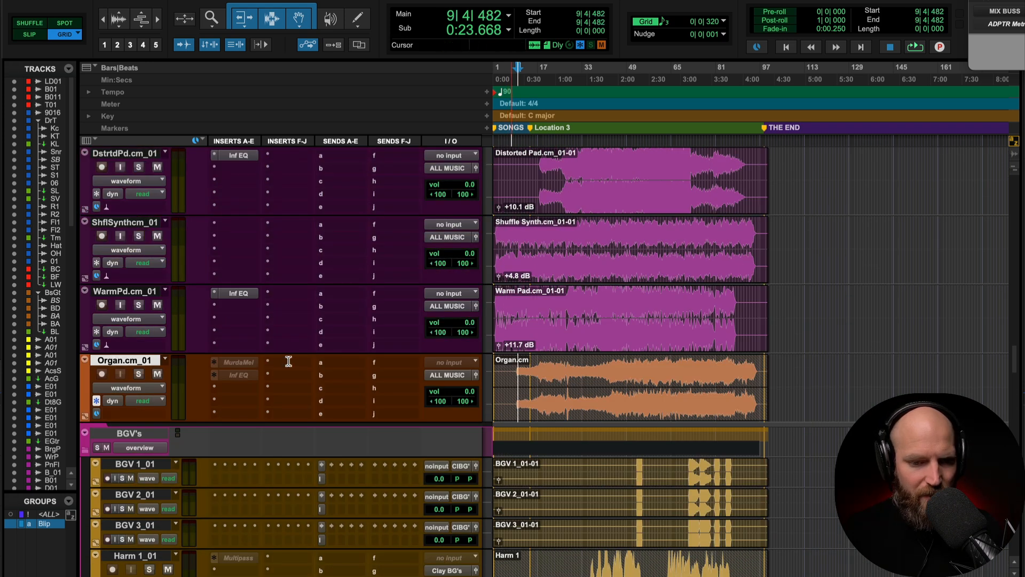
right_click(135, 358)
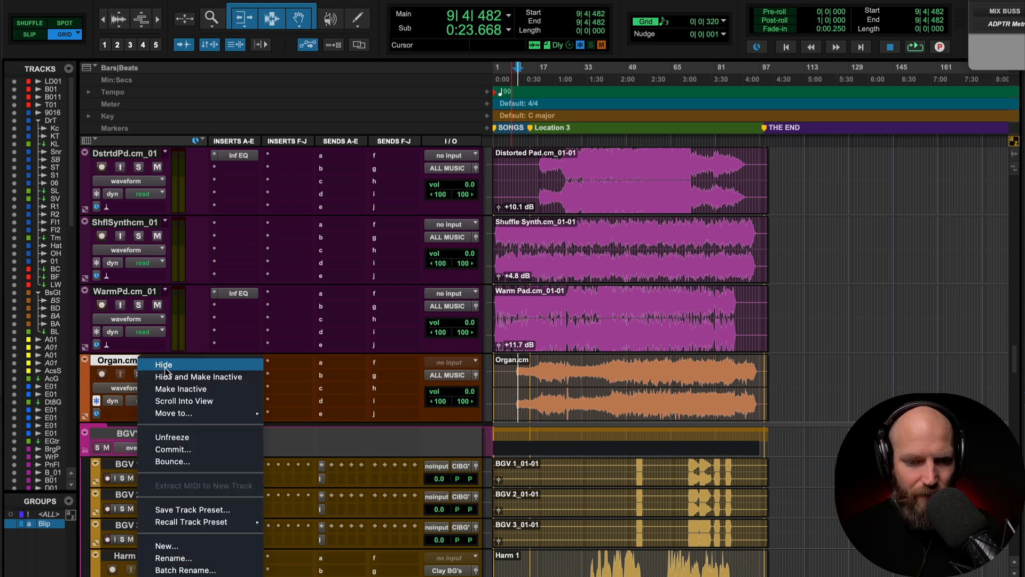
left_click(196, 436)
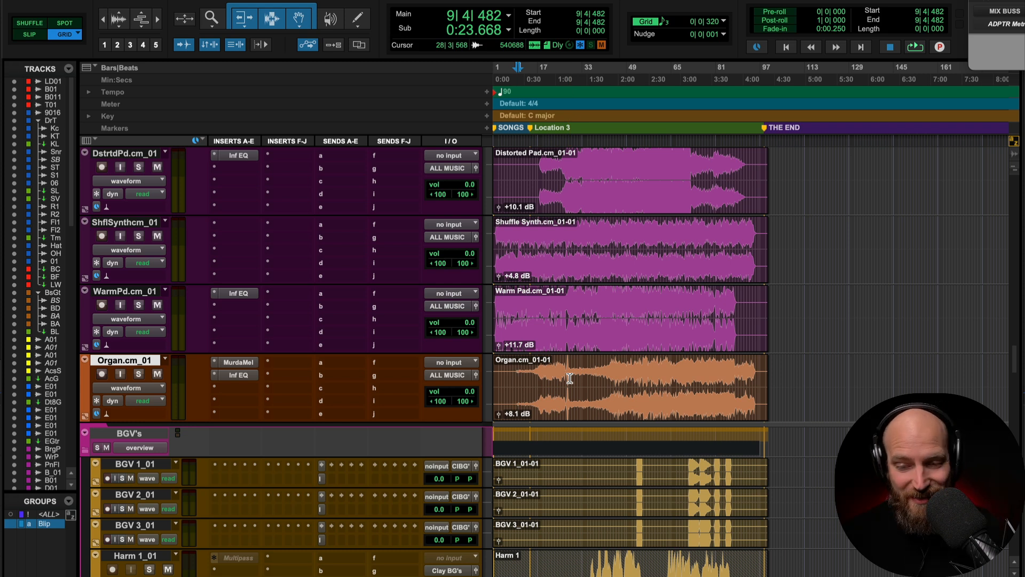
Examine the Organ.cm_01 waveform between bars 8 and 27 and play back briefly from 17|3|414.
key("t")
key("t")
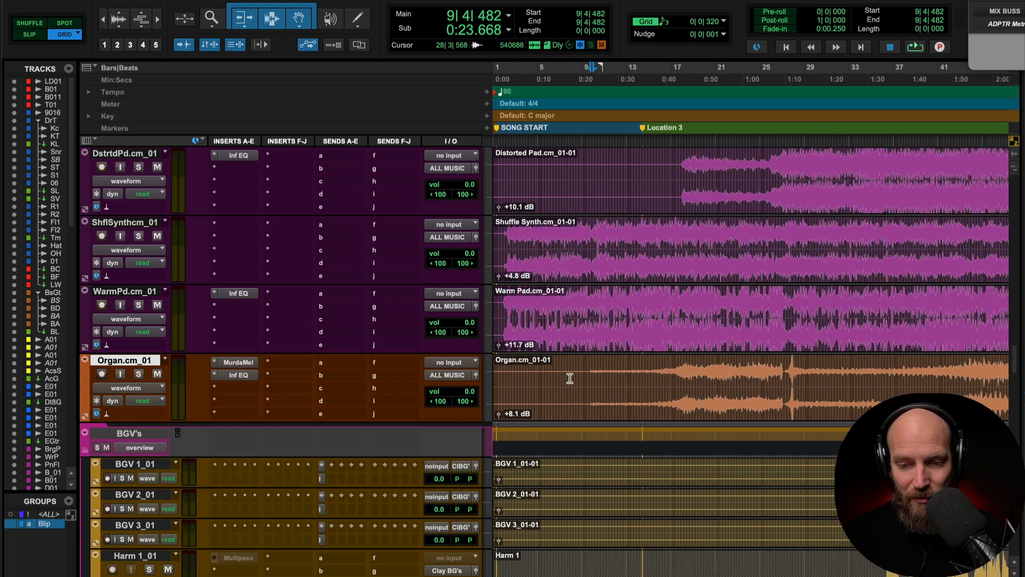
scroll(570, 378, "down", 3)
scroll(570, 378, "right", 2)
scroll(570, 379, "up", 2)
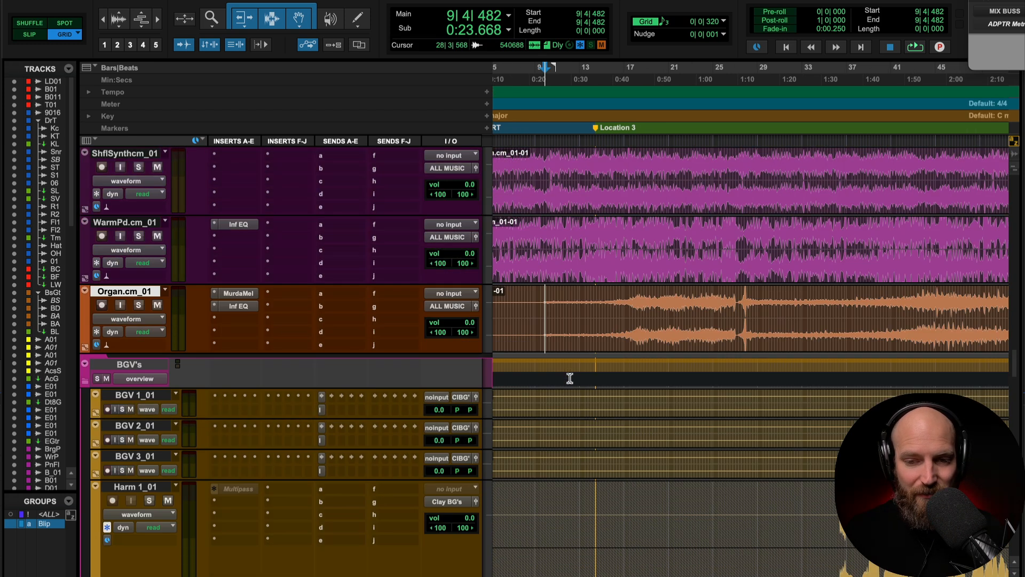
scroll(570, 378, "down", 1)
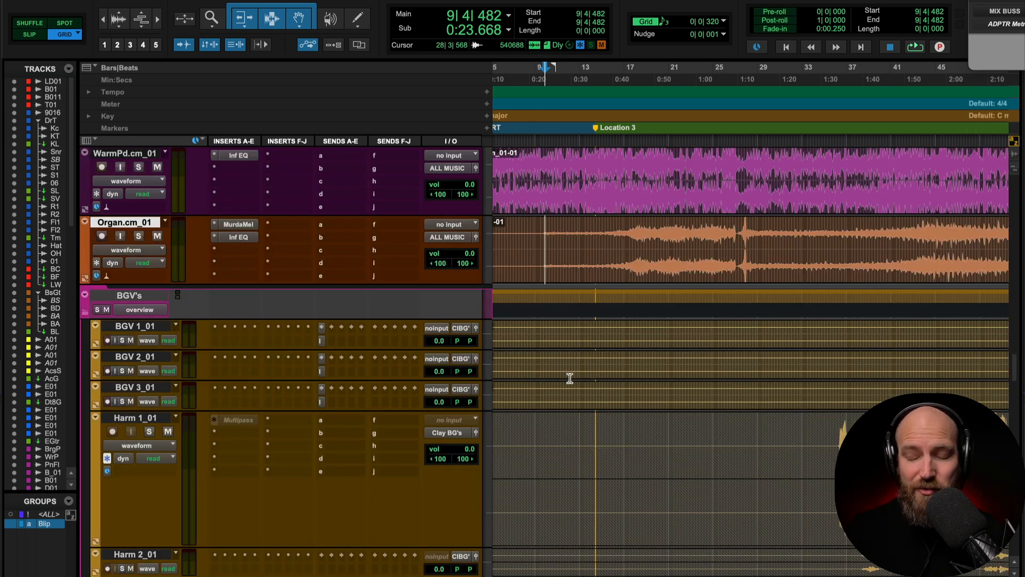
left_click(529, 239)
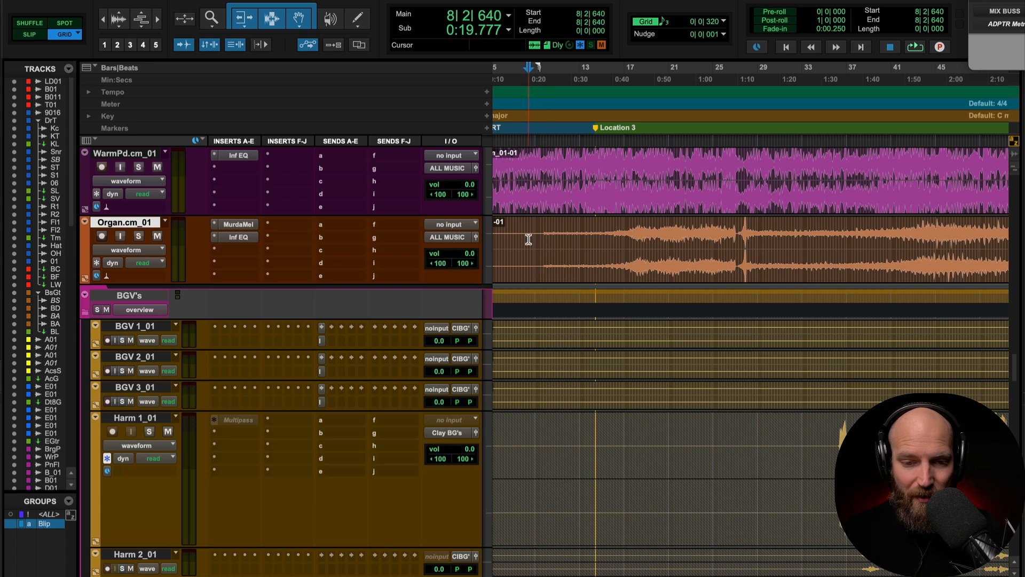
scroll(529, 240, "up", 3)
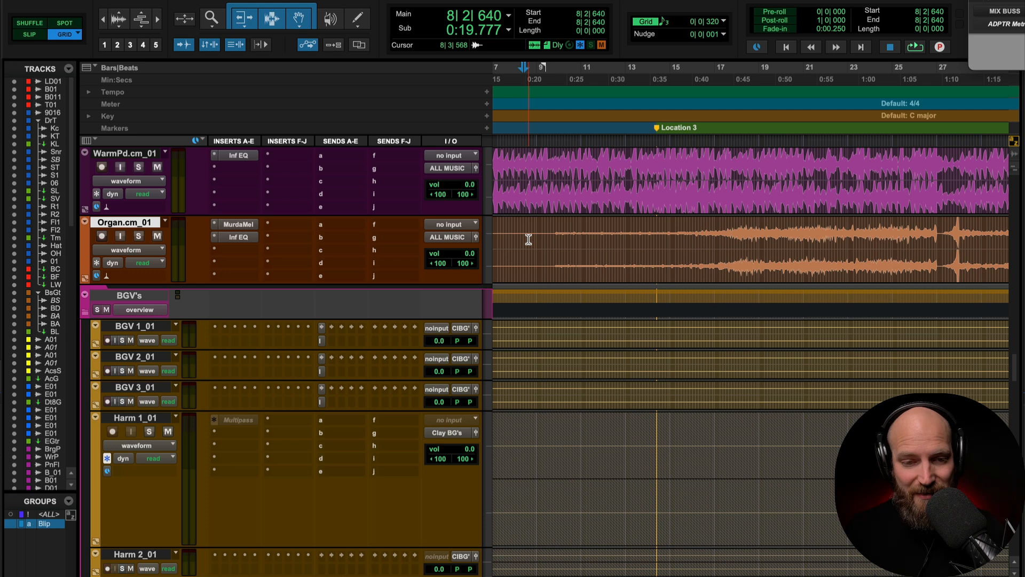
key("Tab")
key("space")
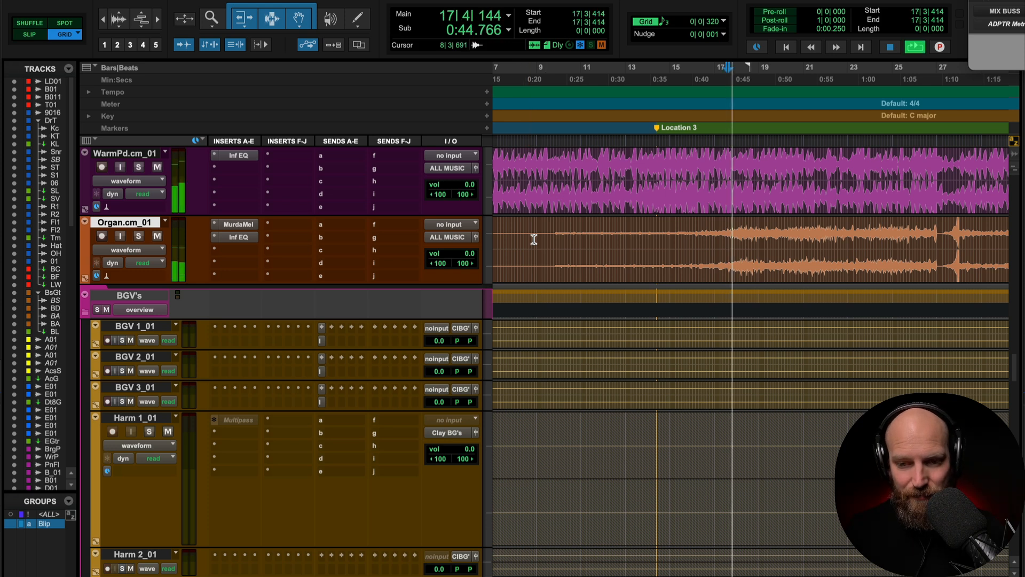
key("space")
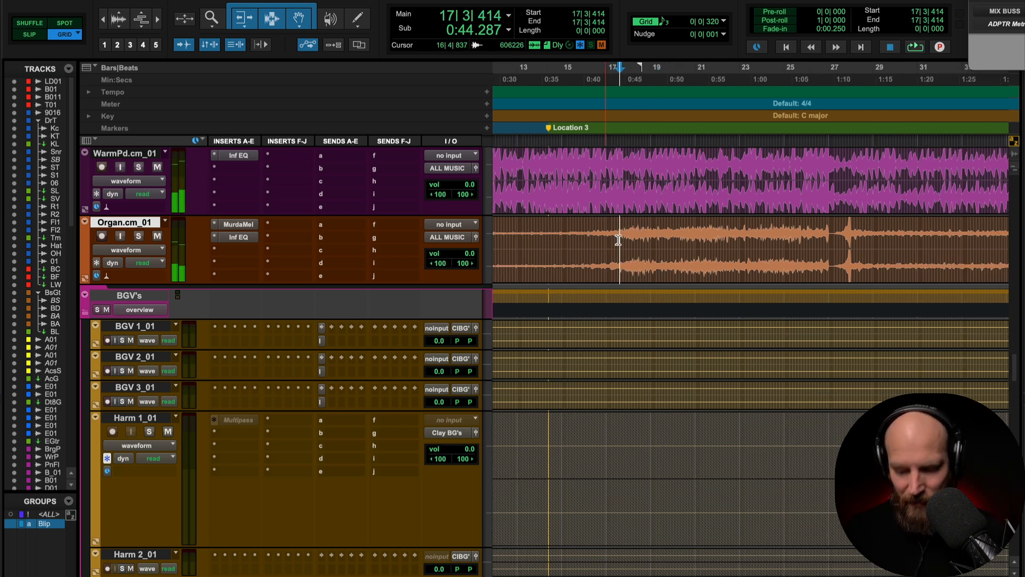
Enlarge the Organ.cm_01 track and play back its swell from 17|1|320.
key("ctrl+Up")
key("ctrl+Up")
key("t")
key("t")
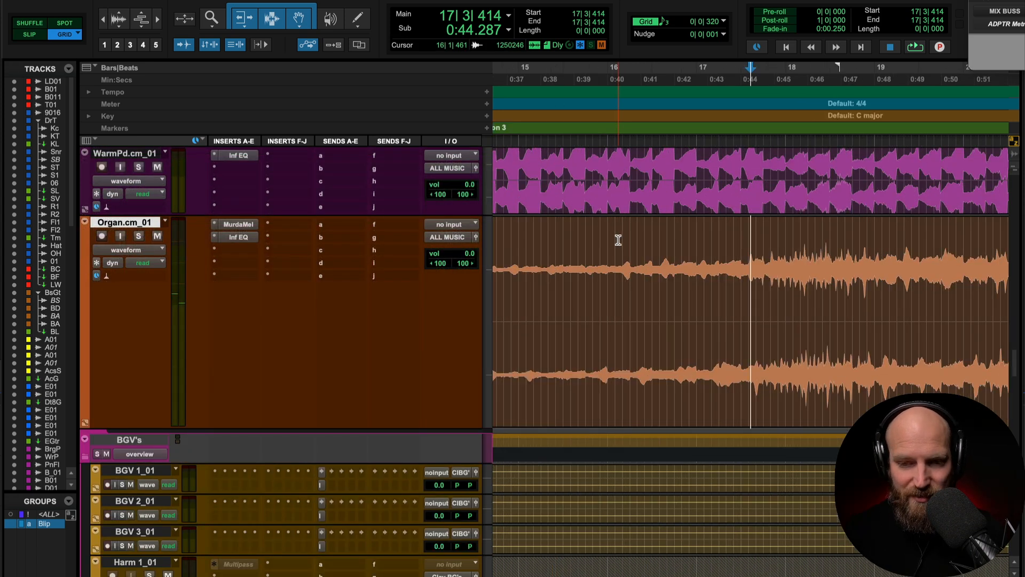
scroll(618, 240, "right", 3)
left_click(543, 254)
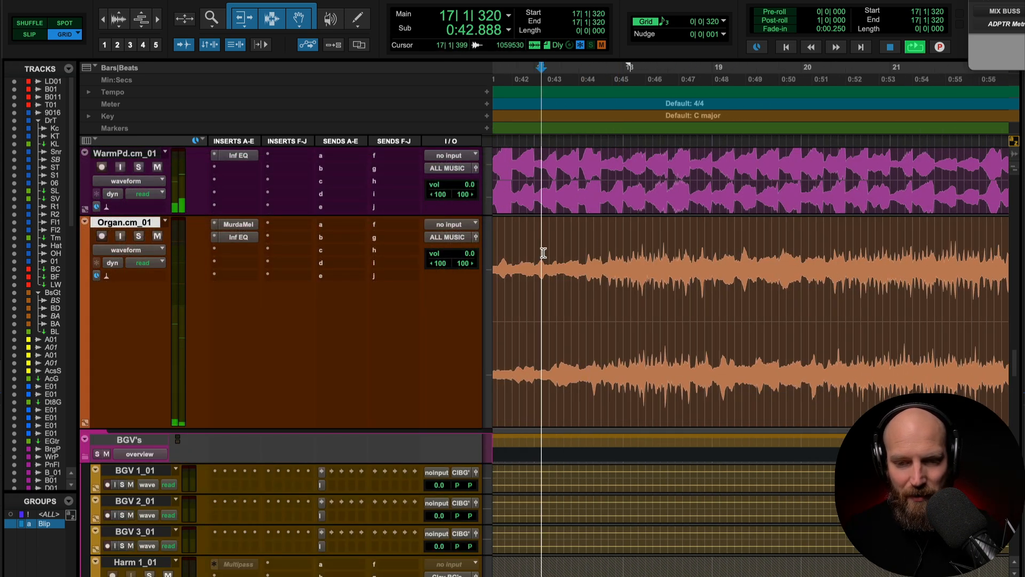
key("space")
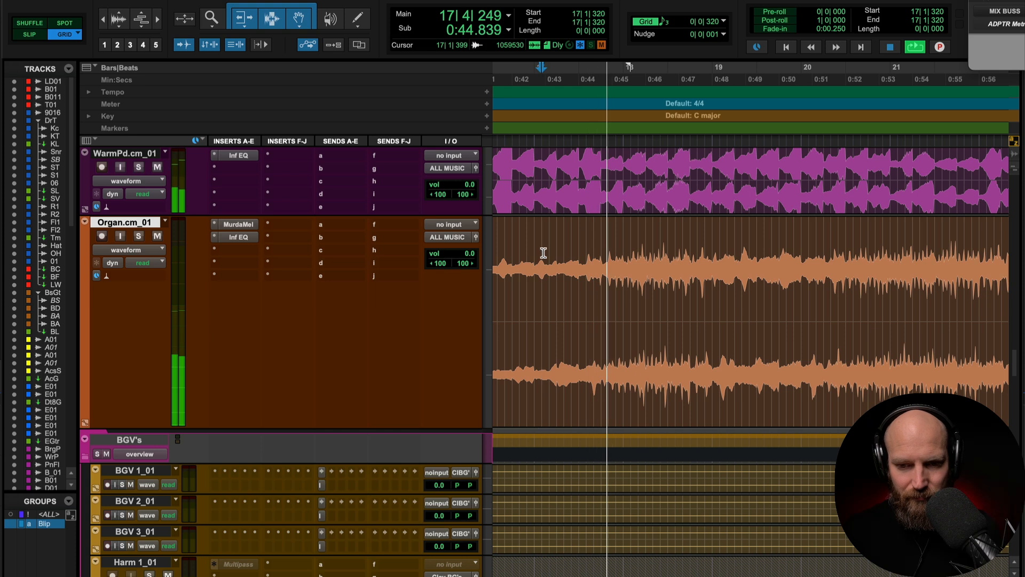
Play back the organ swell from 17|1|320 and 17|3|414 at a closer view, listening for where the volume rise should start and end.
key("space")
key("space")
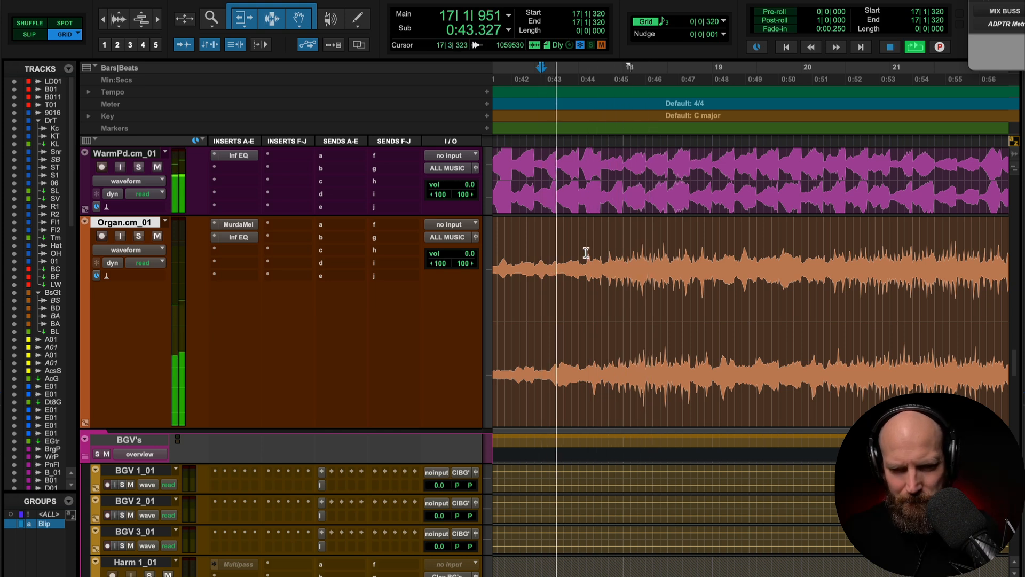
key("ctrl+bracketright")
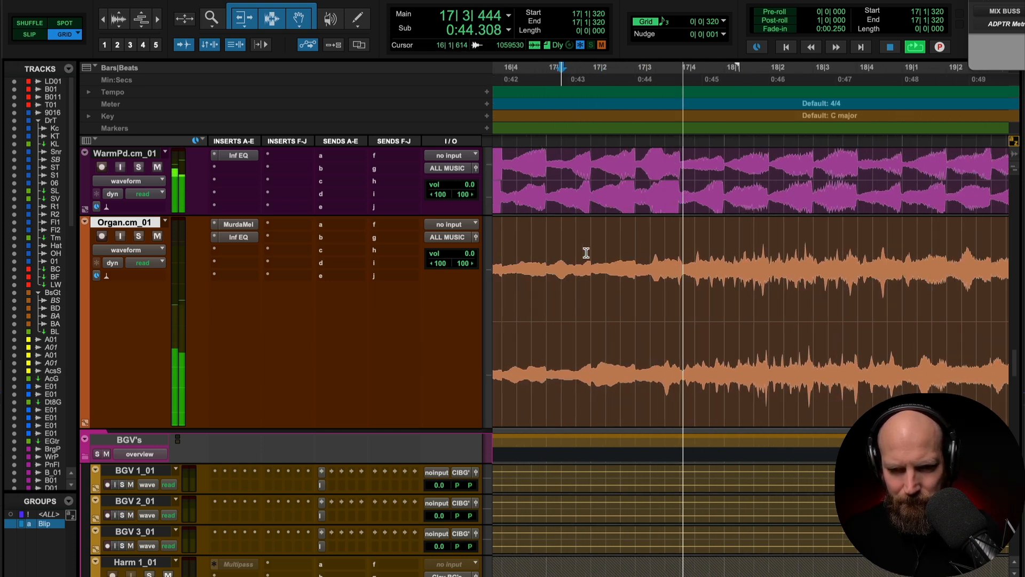
key("space")
left_click(625, 270)
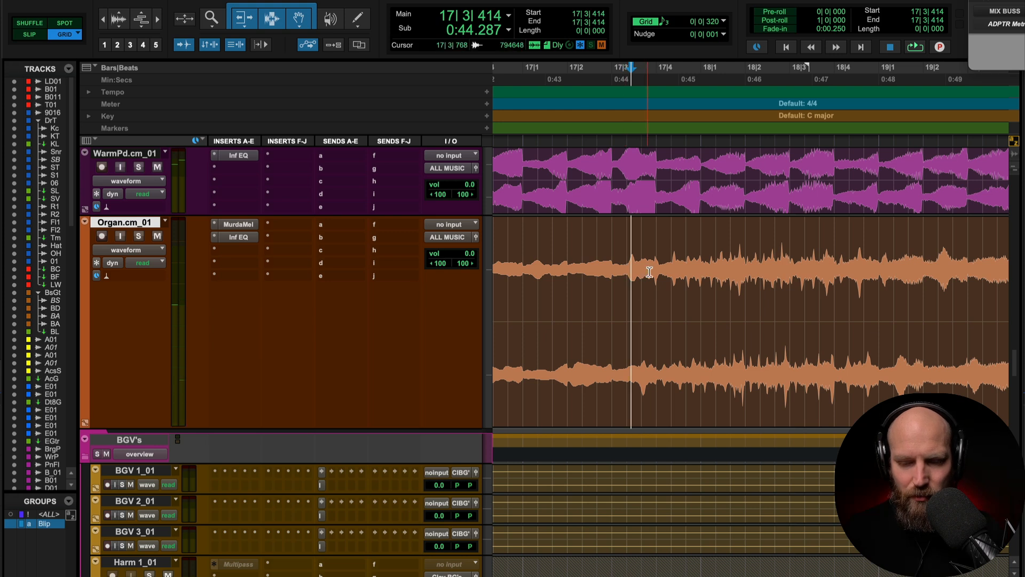
key("space")
key("space")
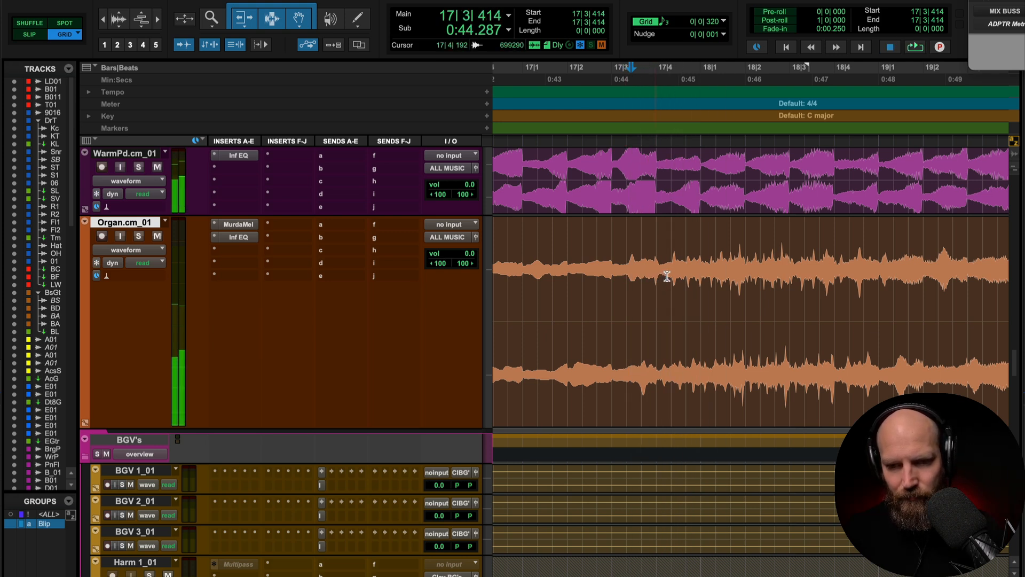
key("space")
key("space")
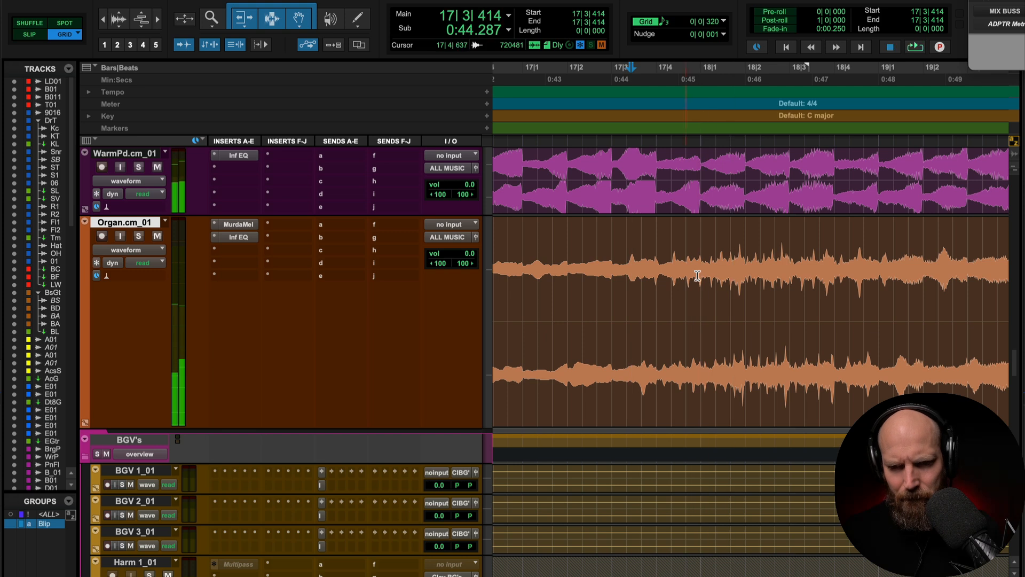
Raise the Organ.cm_01 volume automation to +1.1 dB between 17|3|414 and 18|1|000, with a ramp leading into it.
left_click(703, 276, "shift")
key("ctrl+minus")
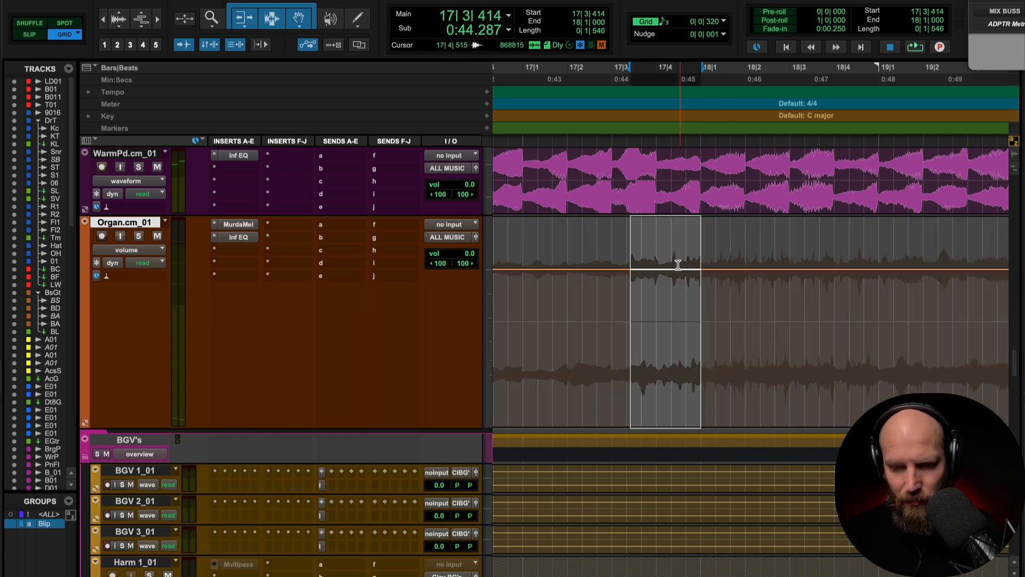
left_click_drag(666, 251, 683, 193)
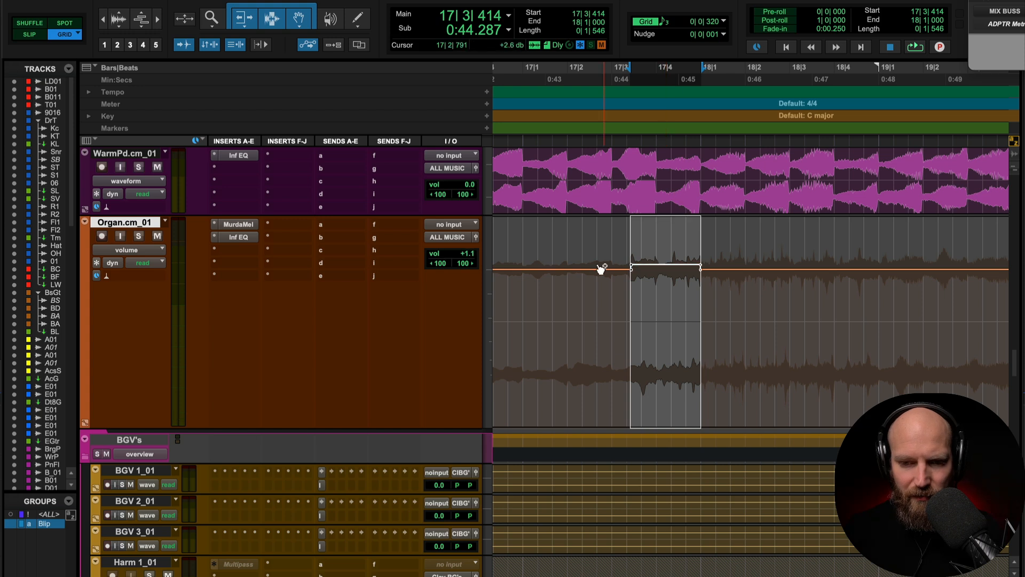
left_click(634, 272, "alt")
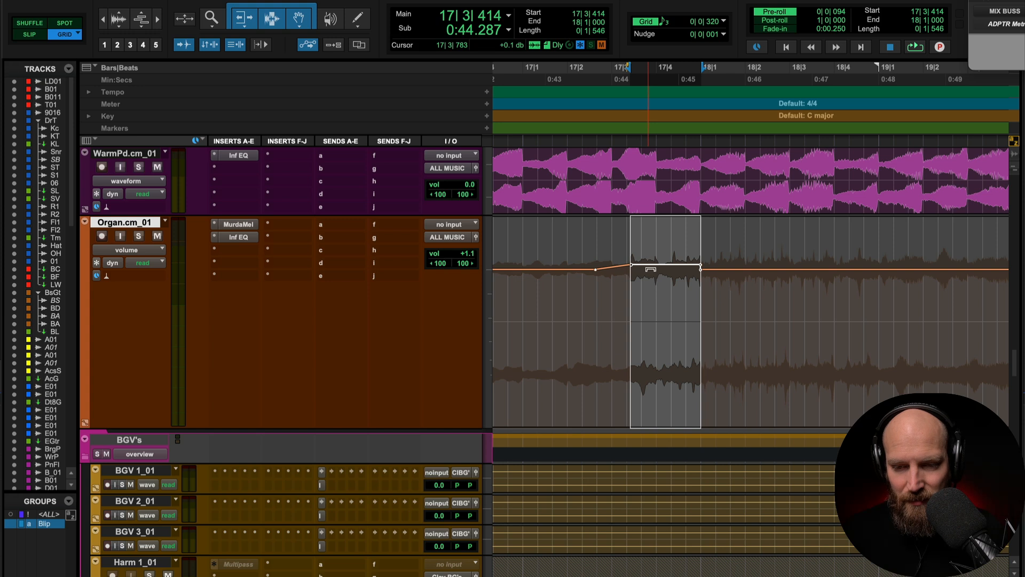
Reshape the organ volume automation to dip slightly near 17|3 and climb steadily to about +2.3 dB at 18|1|000.
left_click(670, 265)
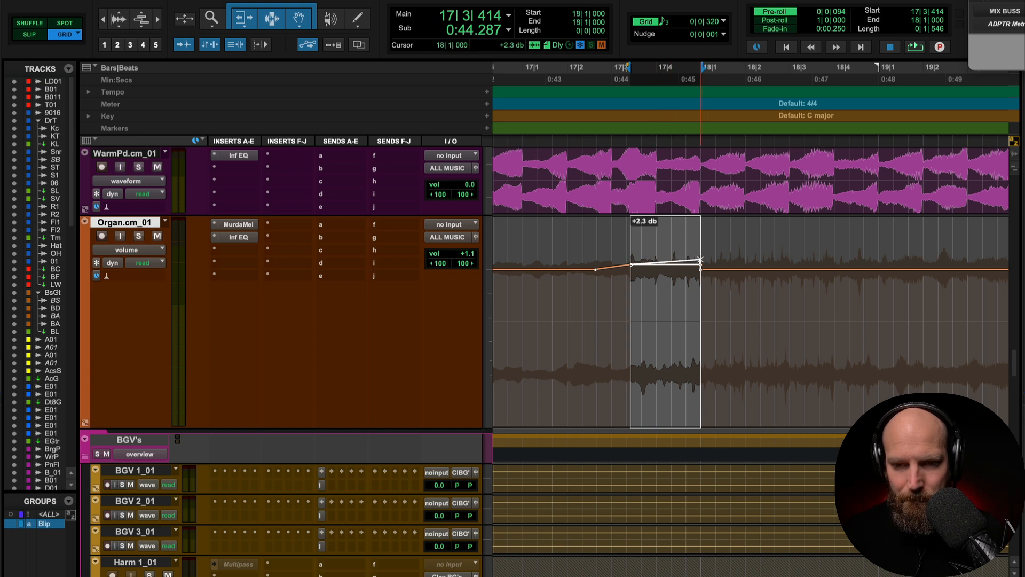
left_click_drag(701, 259, 700, 259)
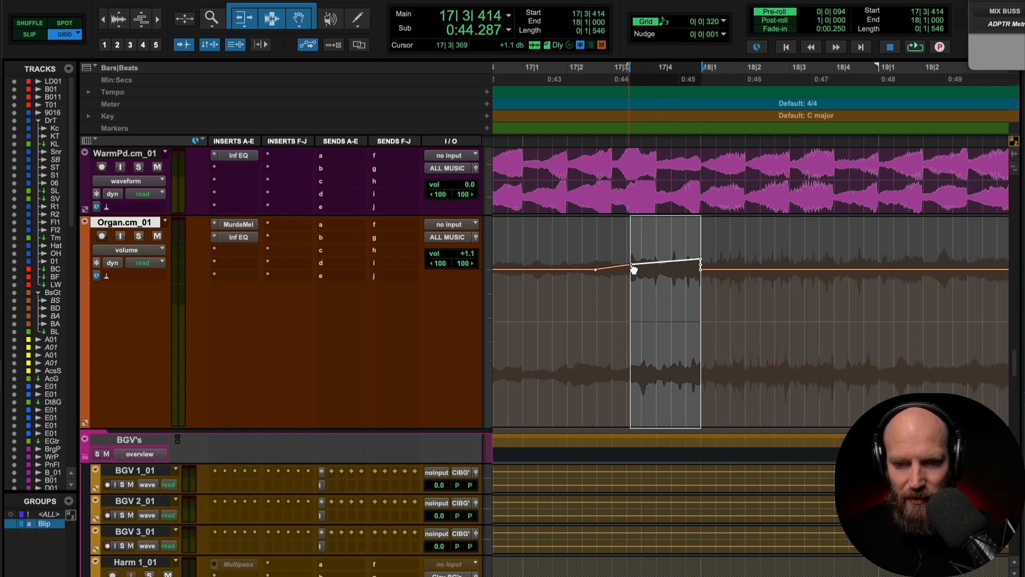
left_click(627, 265)
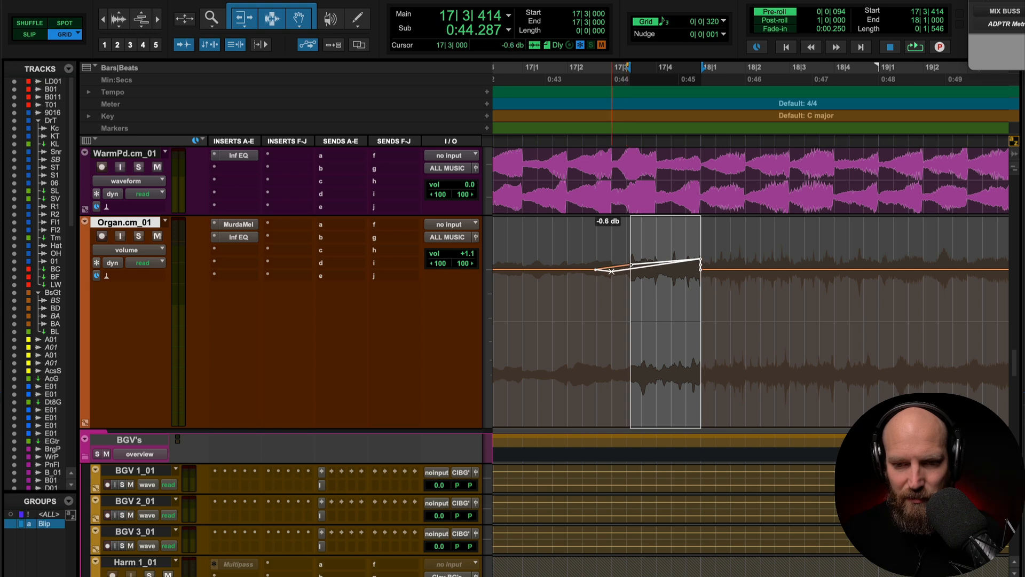
left_click_drag(611, 272, 624, 275)
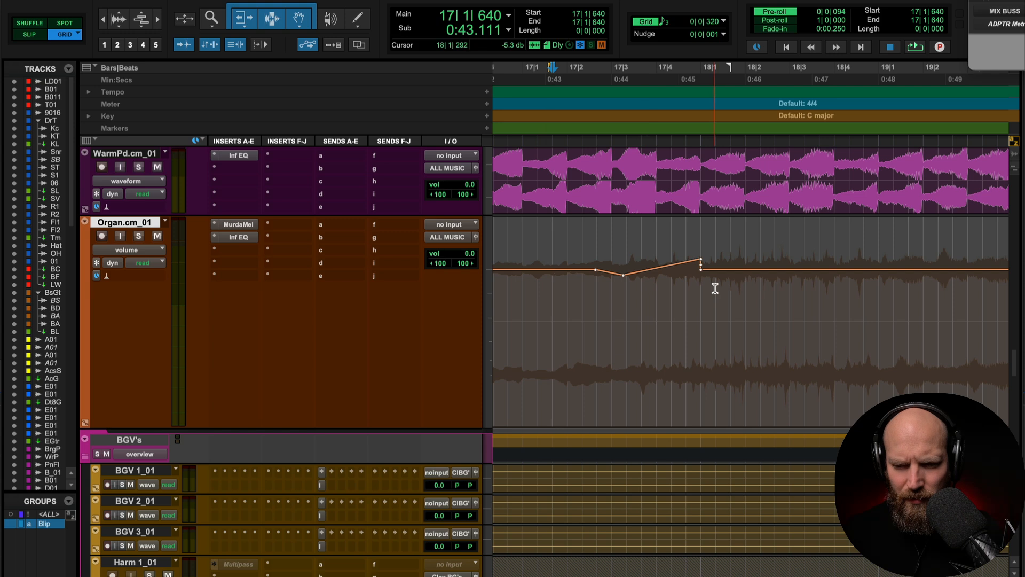
Make the organ volume fall gradually from 18|1 back to its normal level near 19|2, and play it back from 17|1|320.
left_click(926, 275)
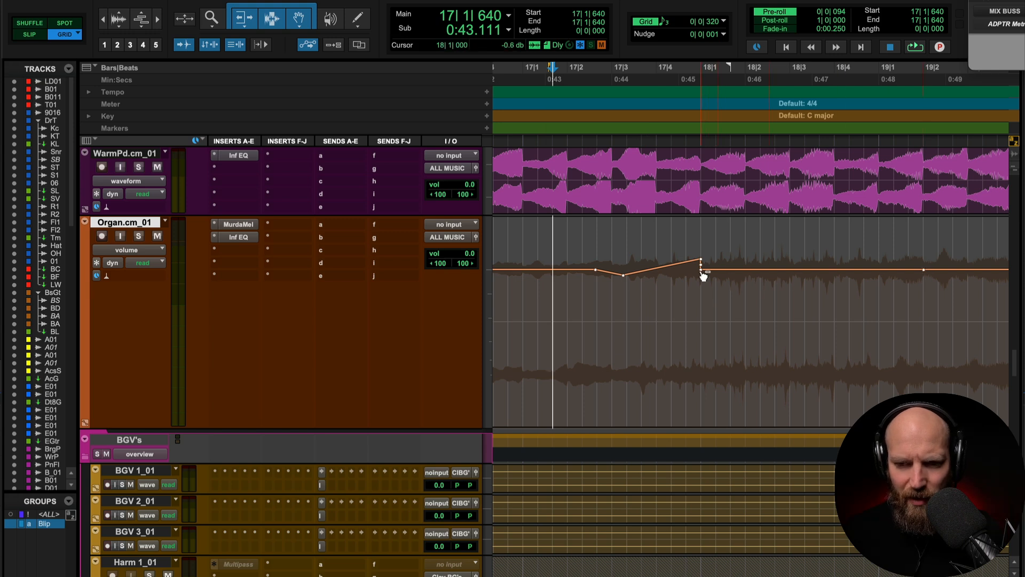
left_click_drag(702, 271, 702, 266)
left_click(562, 300)
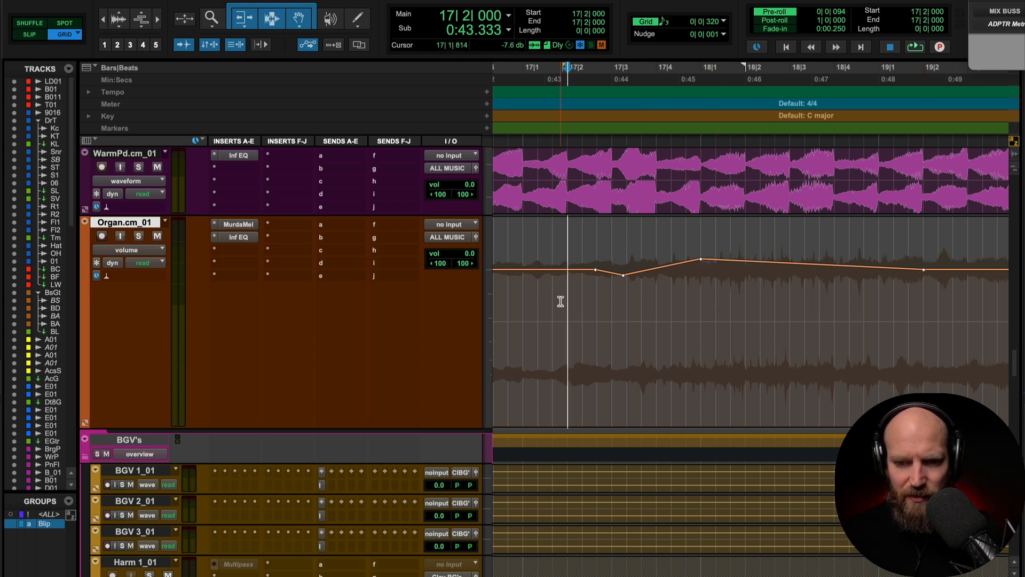
left_click(537, 300)
key("space")
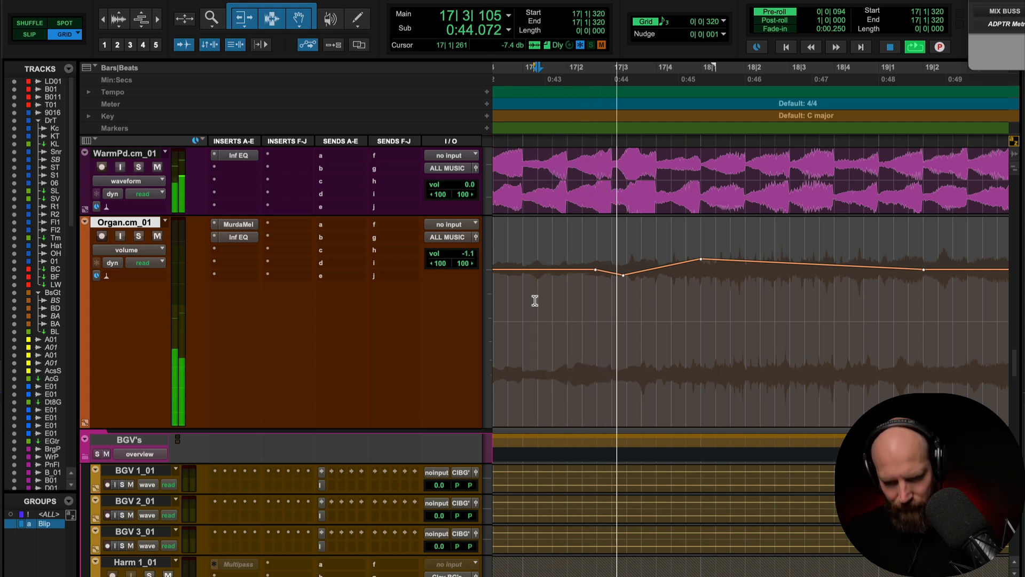
key("space")
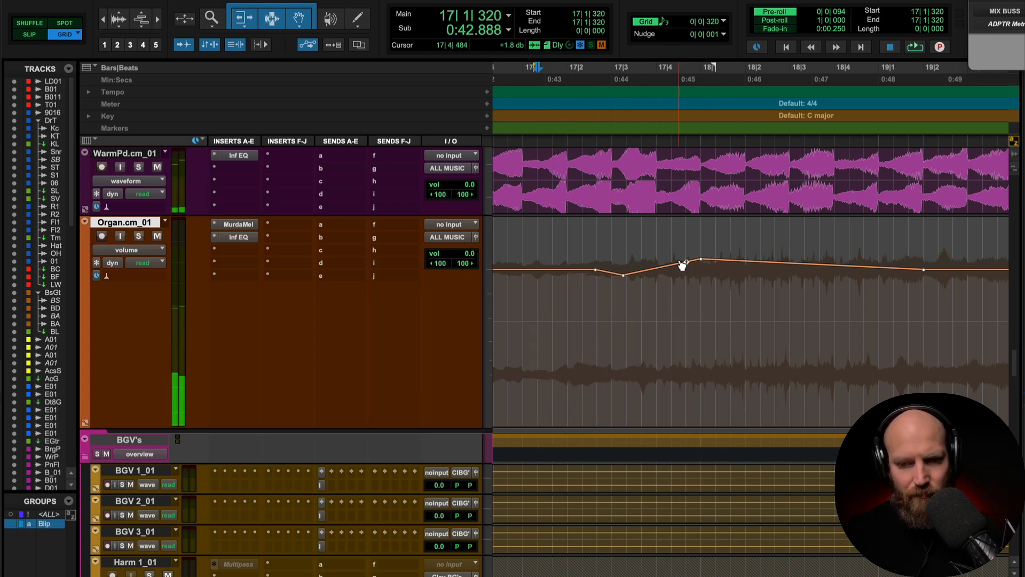
Add a higher organ volume peak just before 18|1, play it back from 17|1|000, and shift the peak slightly closer to 18|1.
left_click_drag(681, 264, 685, 247)
left_click(521, 324)
key("space")
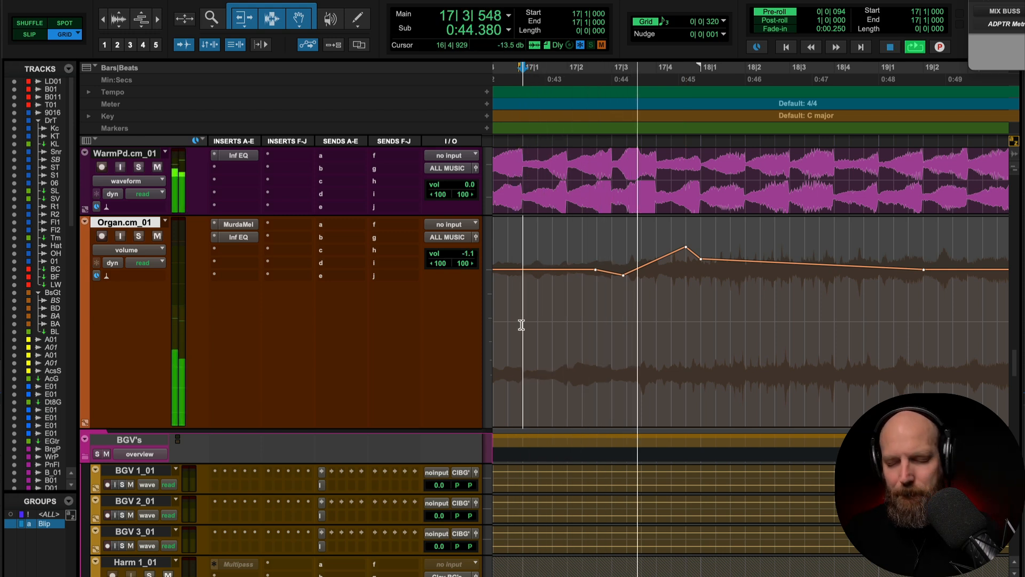
key("space")
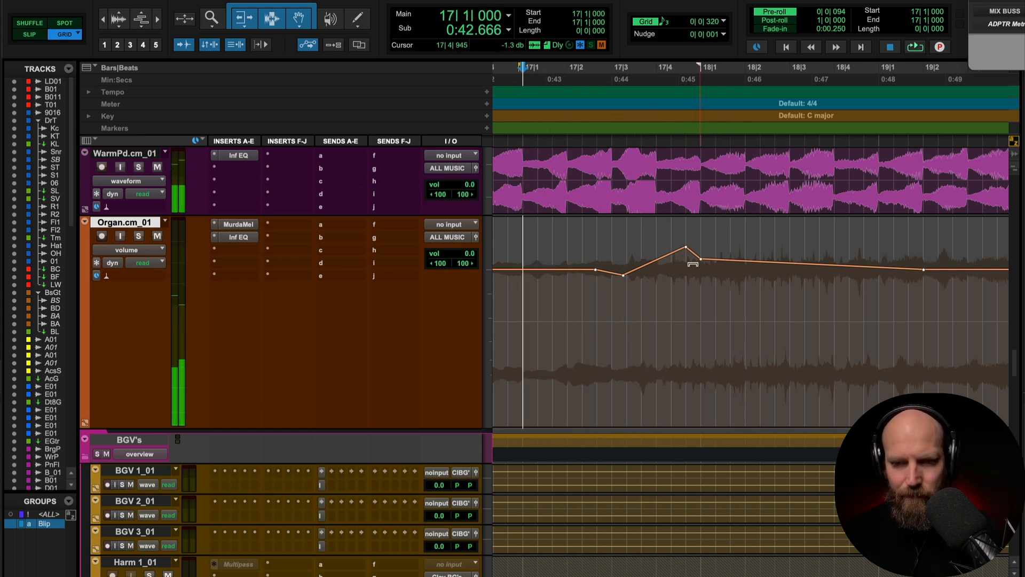
left_click(686, 247)
left_click_drag(686, 246, 696, 246)
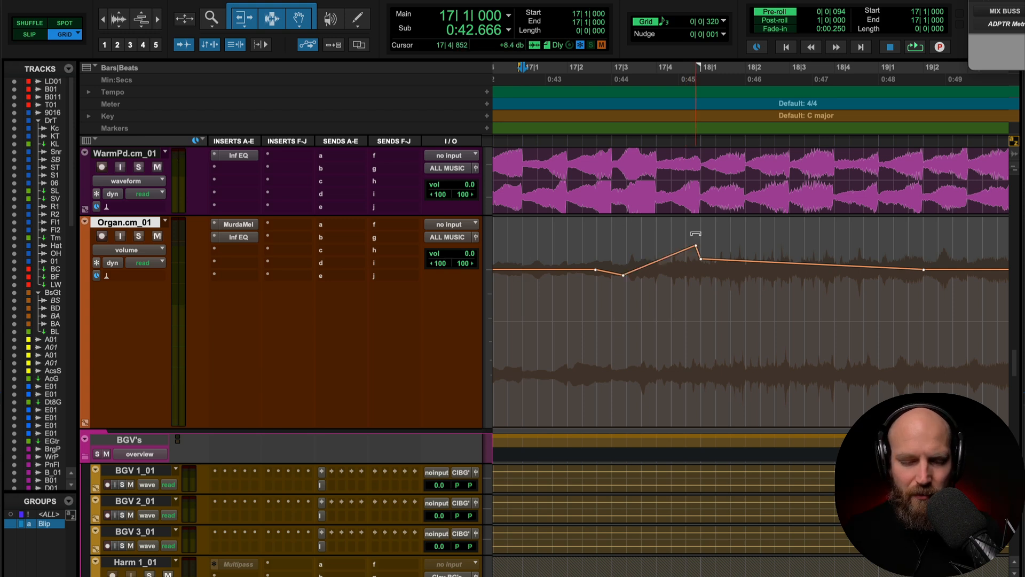
left_click(330, 239)
mouse_move(361, 240)
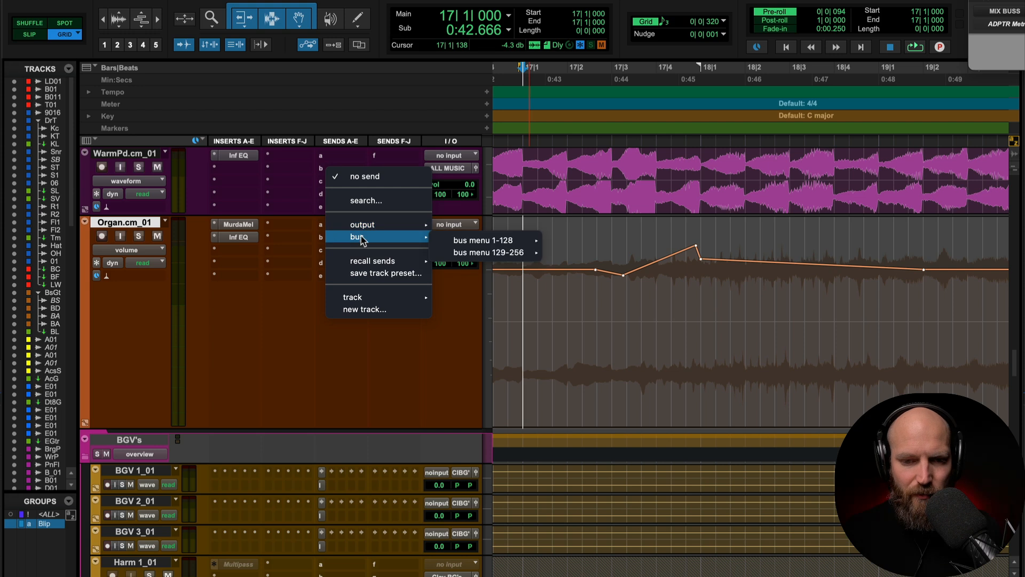
left_click(281, 314)
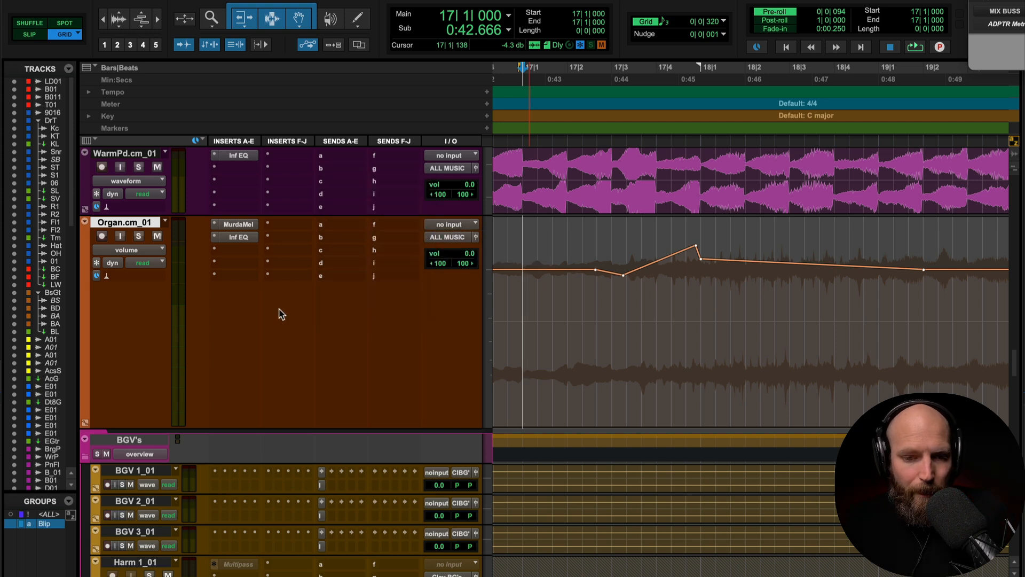
Find Murda Melodies (stereo) and add it to the third insert slot of Organ.cm_01.
left_click(224, 250)
mouse_move(235, 255)
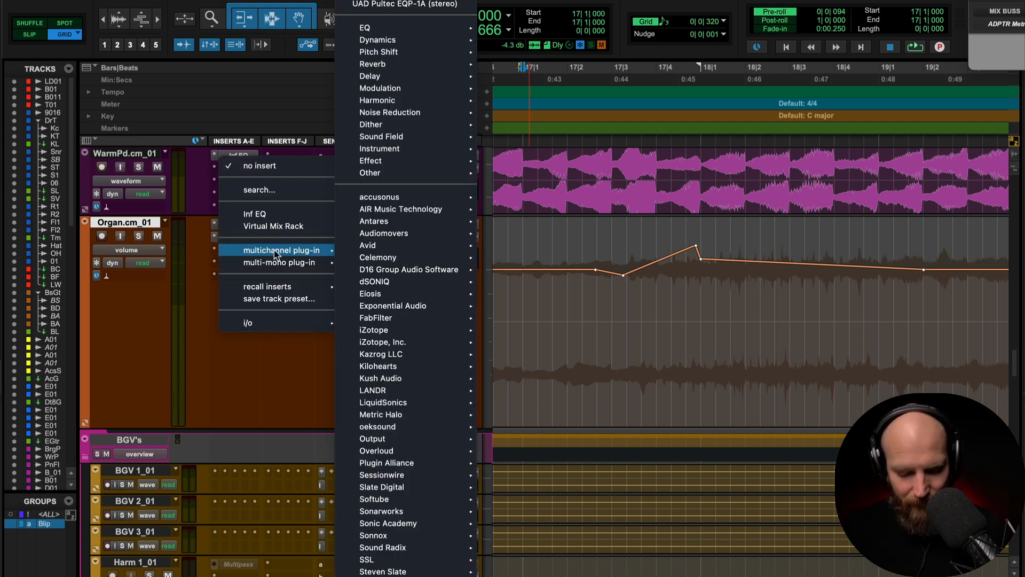
type("murda")
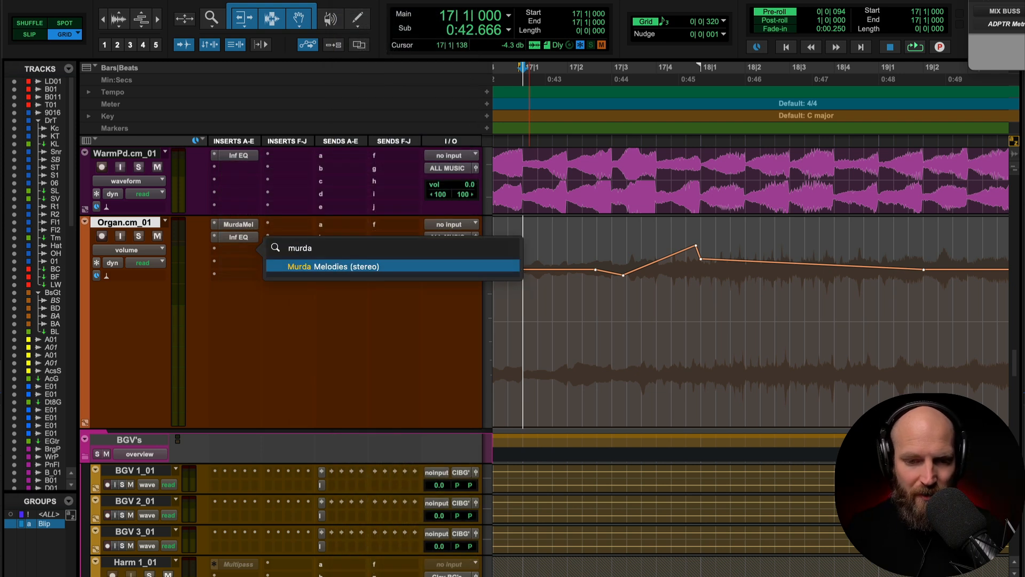
key("Return")
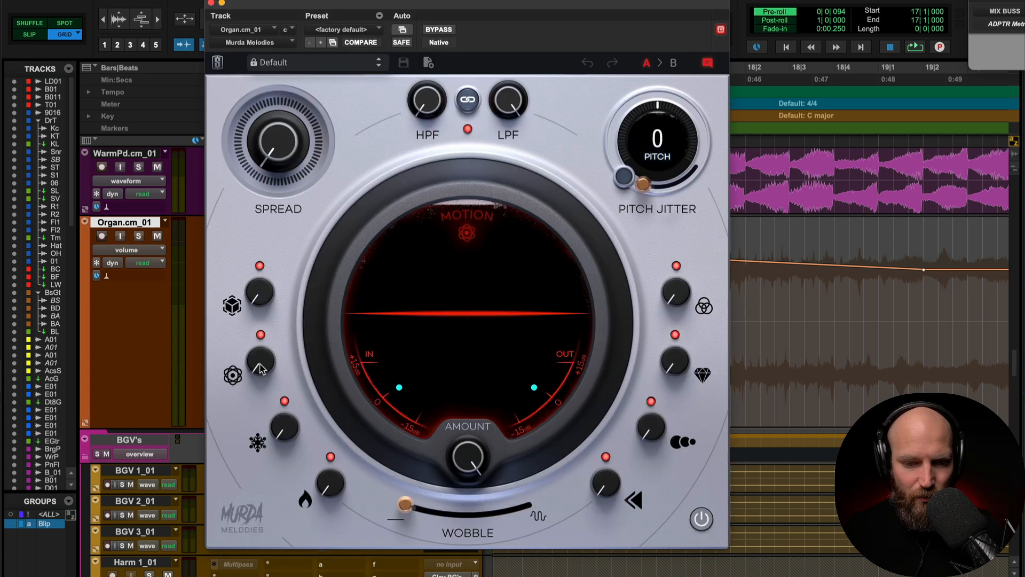
In the new Murda Melodies, raise Motion and Ice, set Heat to 23% and the three-circle effect to 50%, and close the plug-in.
mouse_move(261, 367)
left_click_drag(260, 368, 255, 226)
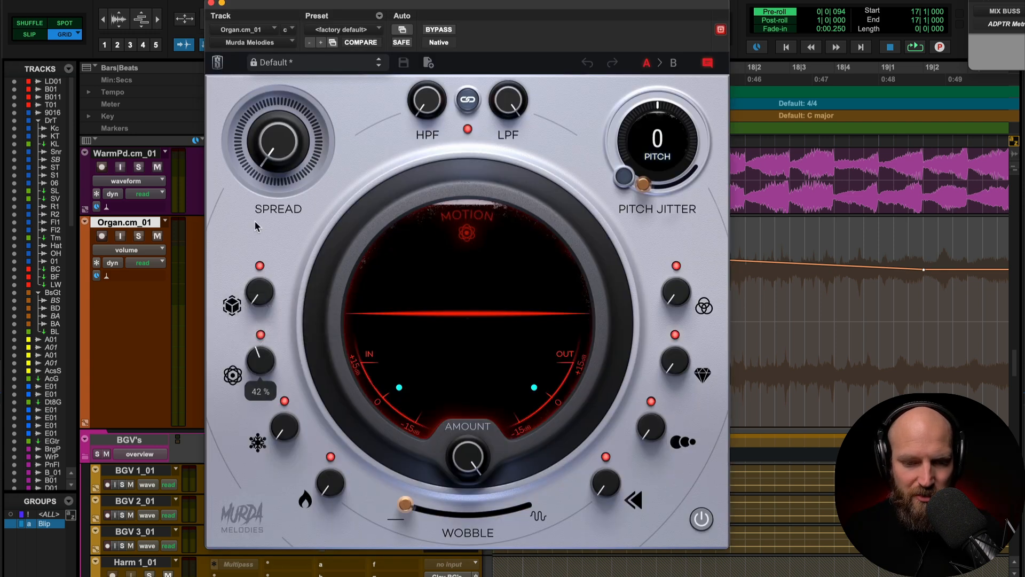
left_click_drag(261, 145, 266, 126)
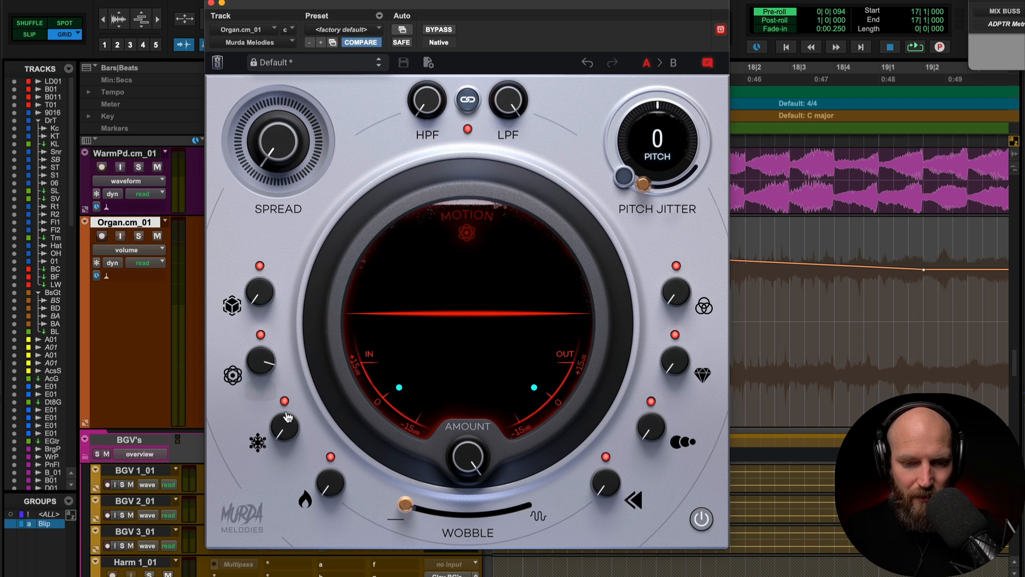
left_click_drag(284, 427, 278, 365)
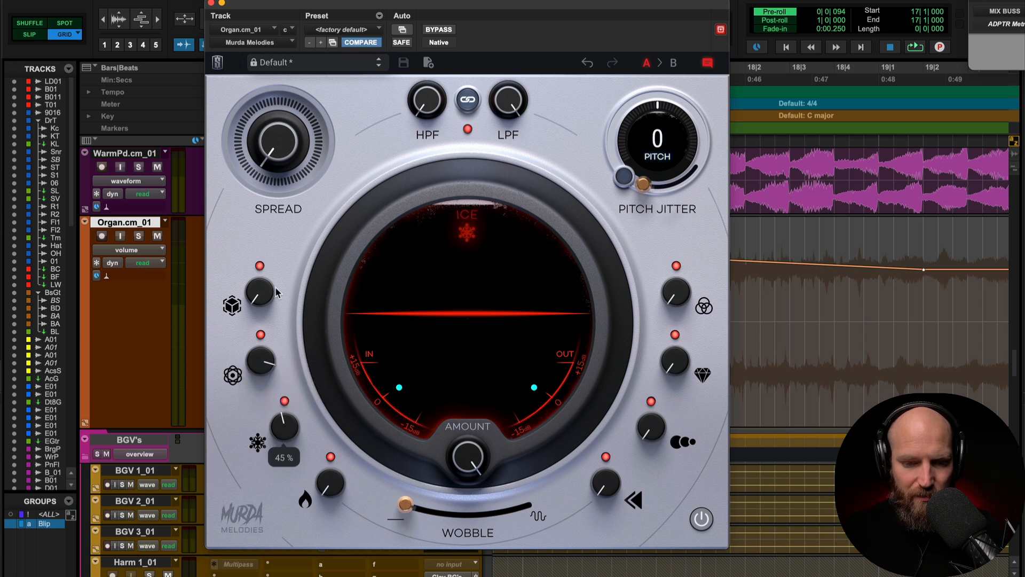
left_click_drag(330, 483, 322, 413)
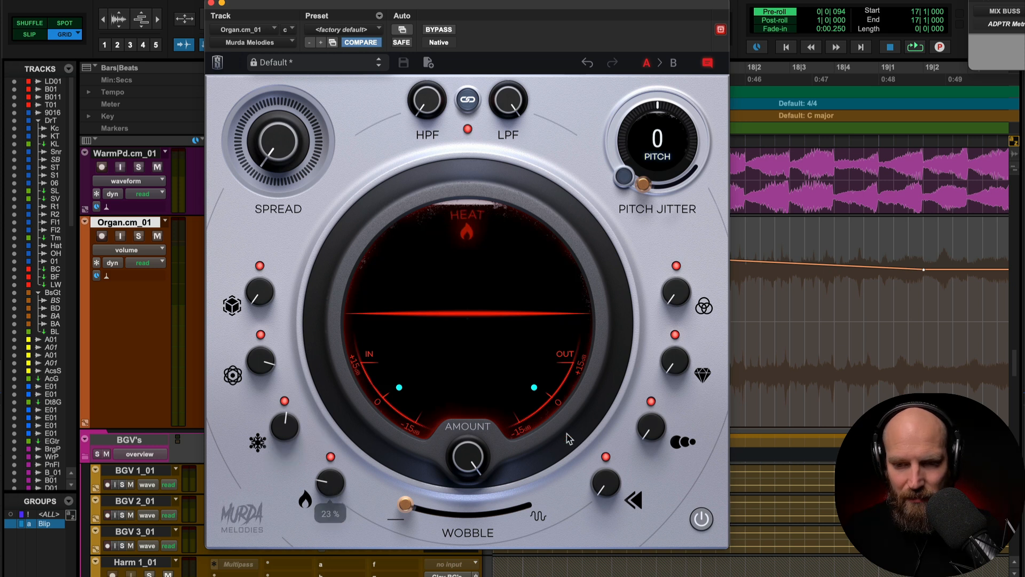
left_click_drag(663, 411, 641, 260)
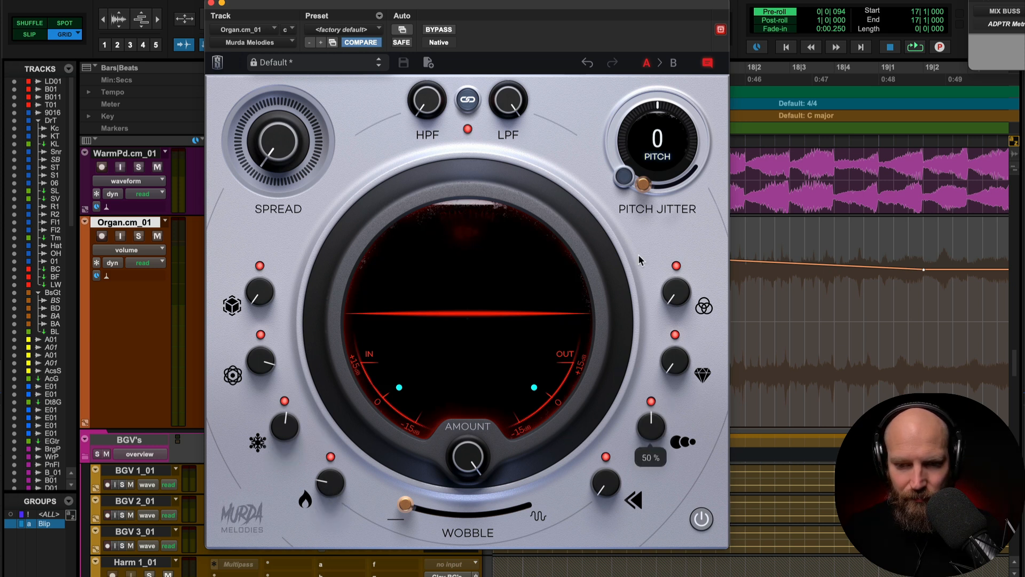
left_click(211, 3)
Create a send from Organ.cm_01 to a new stereo aux input named "Murda Organ", placed next to the current track.
left_click(336, 227)
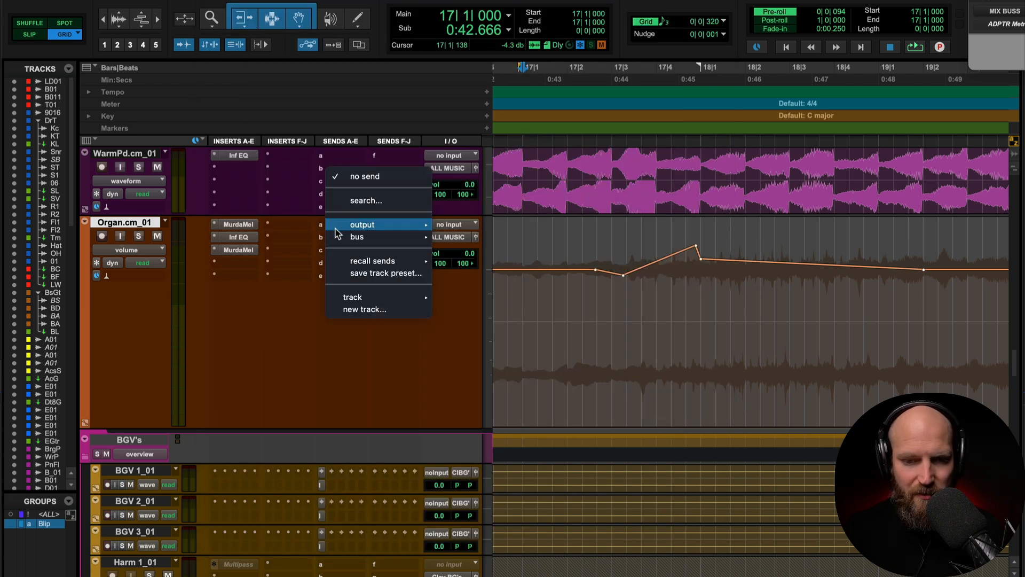
left_click(368, 314)
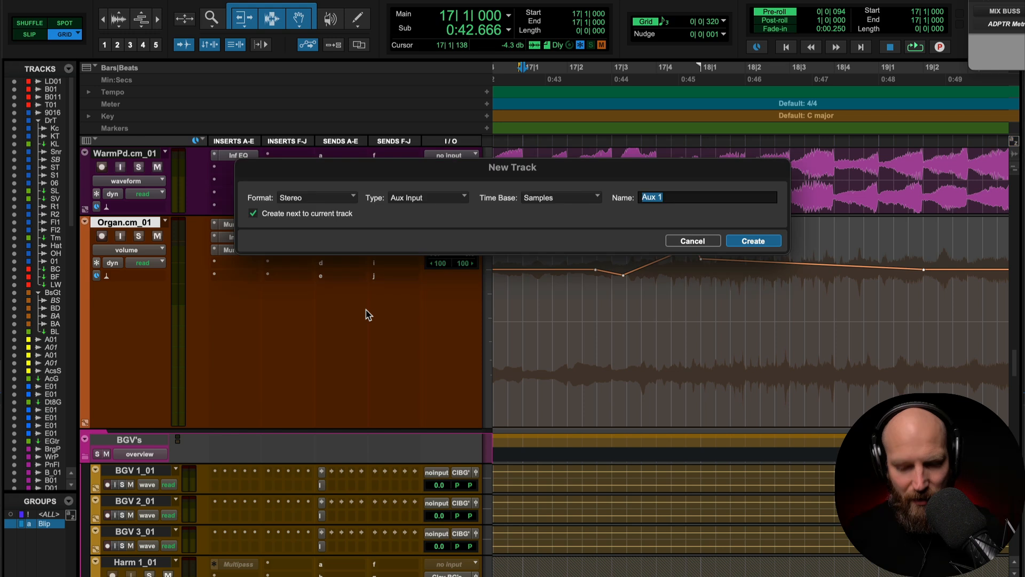
type("Murda Organ")
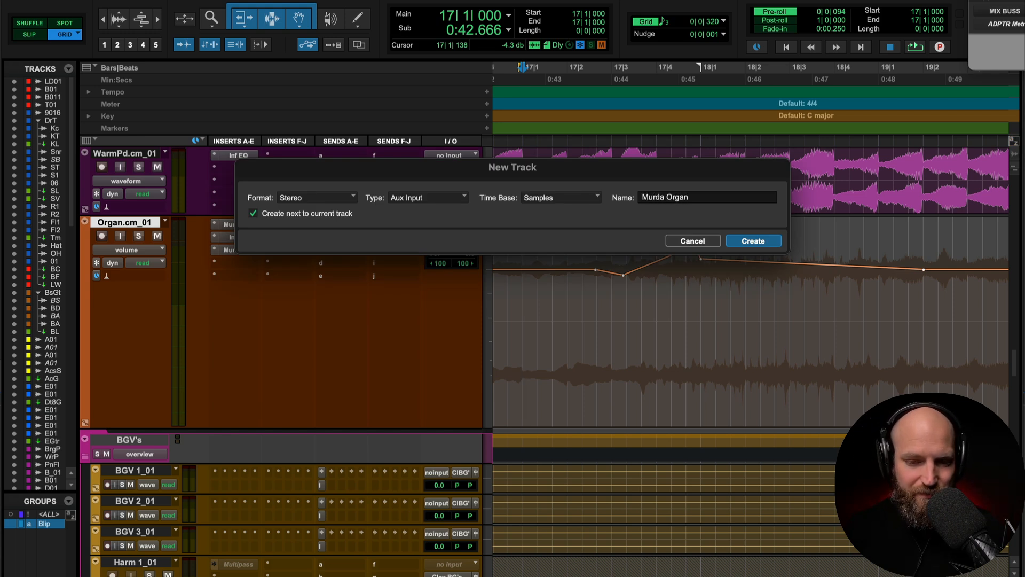
key("Return")
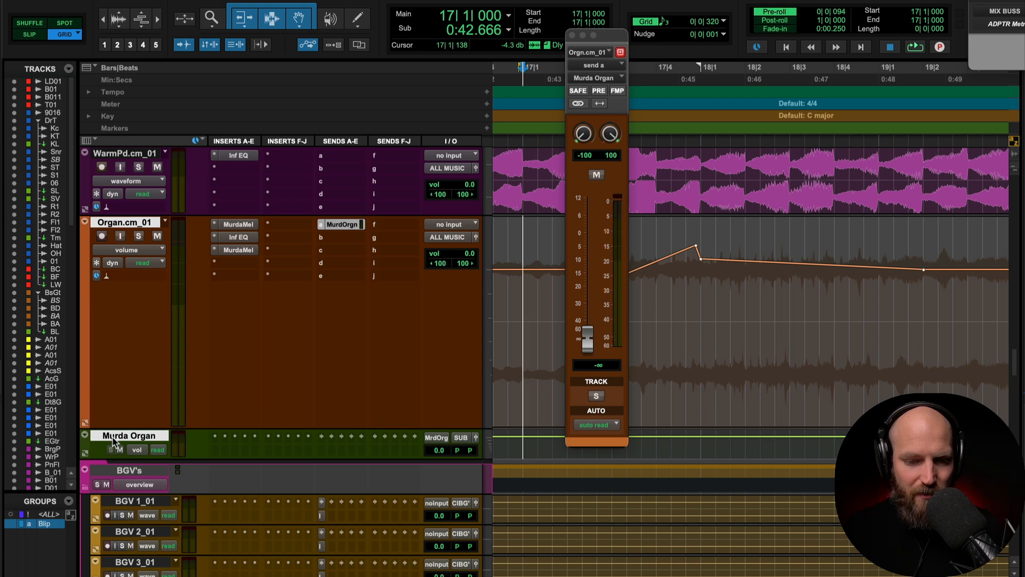
Enlarge the Murda Organ track one size and route its output to the ALL EFX bus.
left_click(113, 440)
key("ctrl+Up")
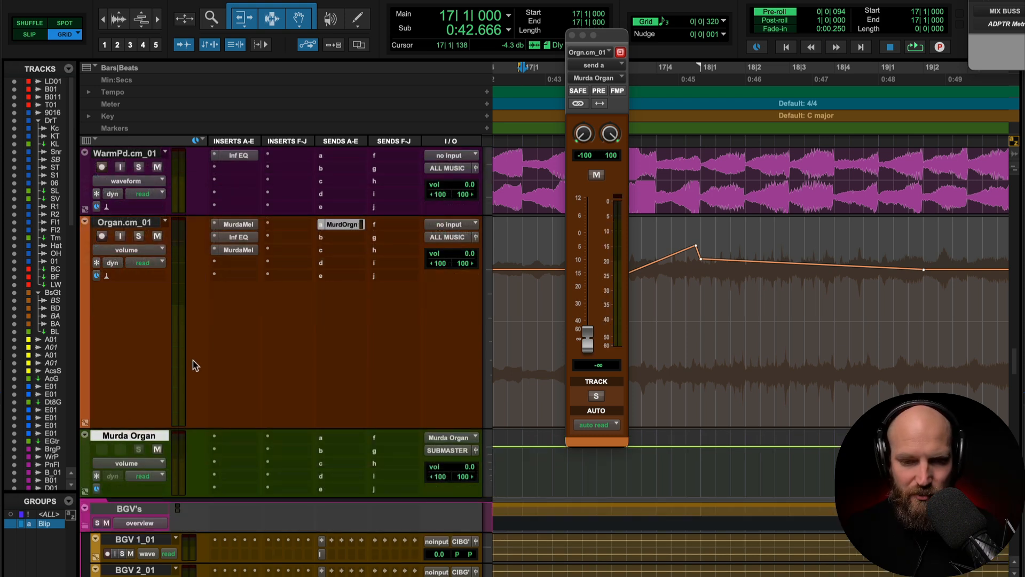
left_click(443, 449)
mouse_move(456, 463)
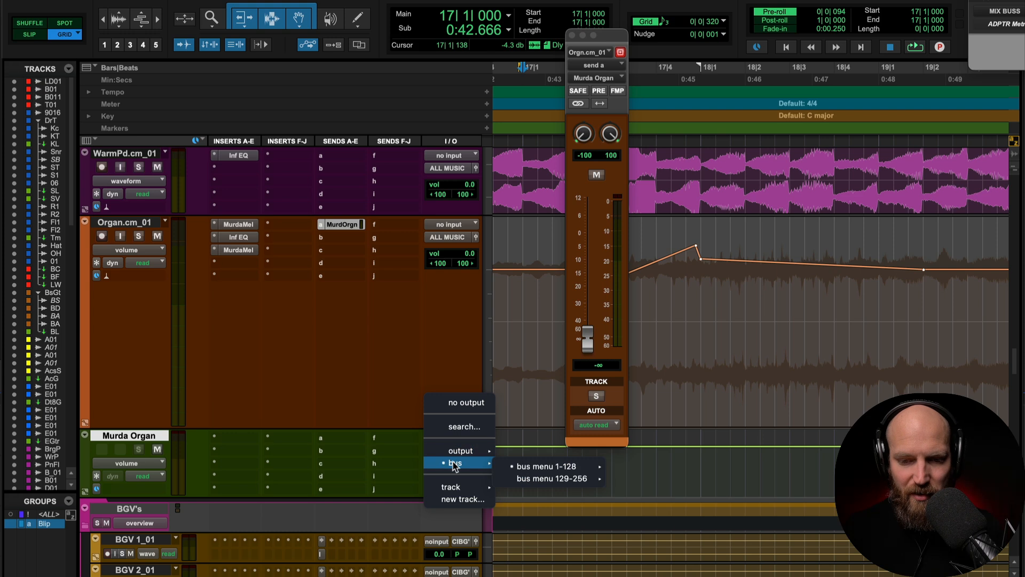
mouse_move(545, 466)
left_click(644, 99)
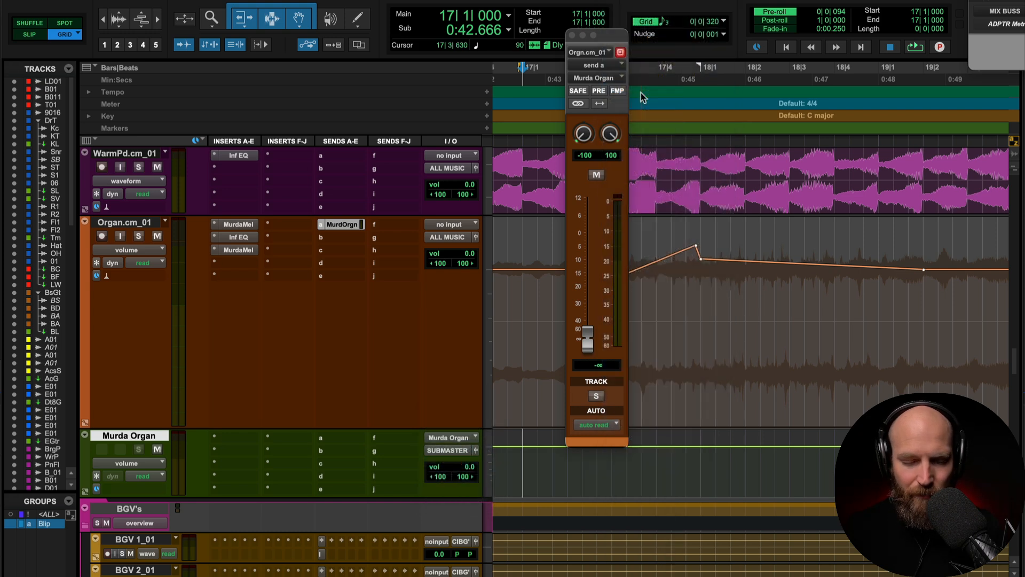
Reduce the Organ.cm_01 track height, move its third-slot Murda Melodies to Murda Organ's first insert slot, and close the send window.
left_click(131, 223)
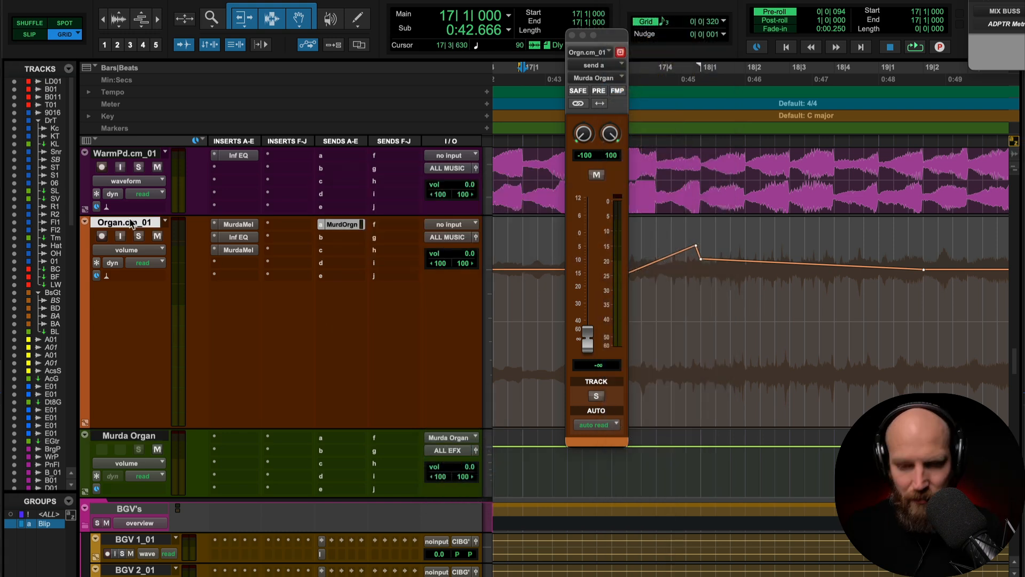
key("ctrl+Down")
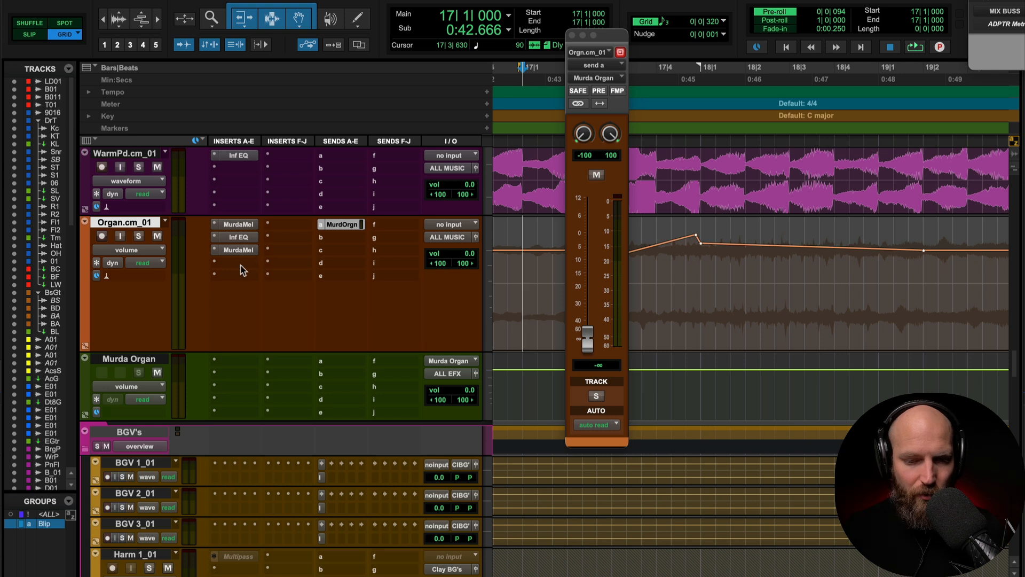
left_click_drag(235, 363, 235, 363)
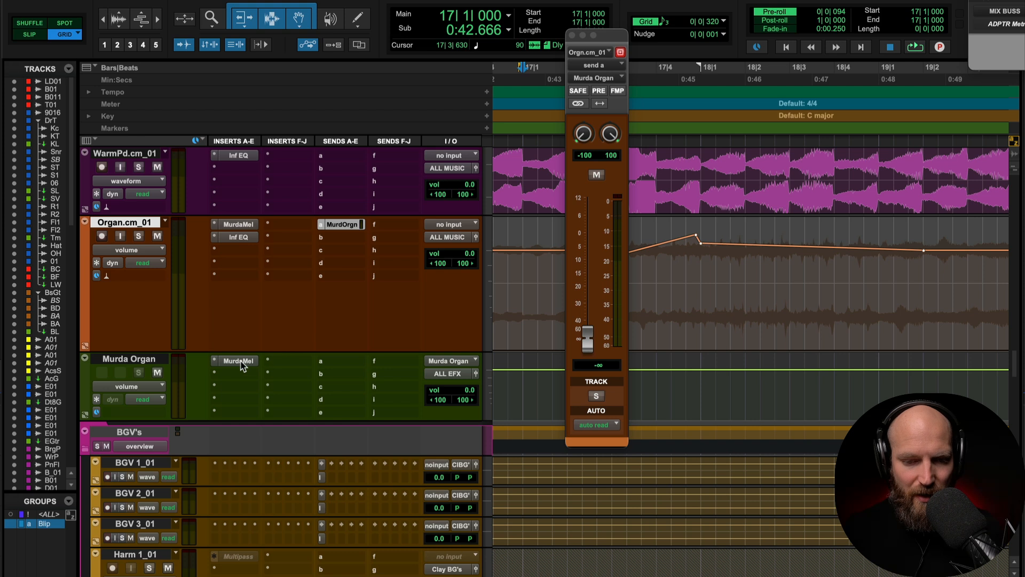
left_click(572, 36)
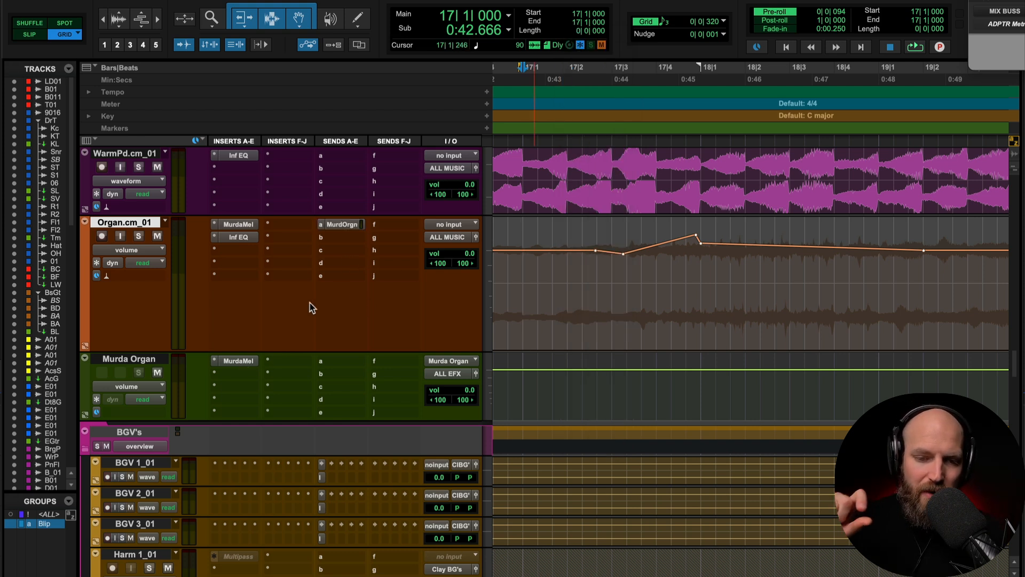
Raise Spread in Murda Organ's Murda Melodies from its minimum to the knob's twelve o'clock position and close the plug-in.
left_click(243, 359)
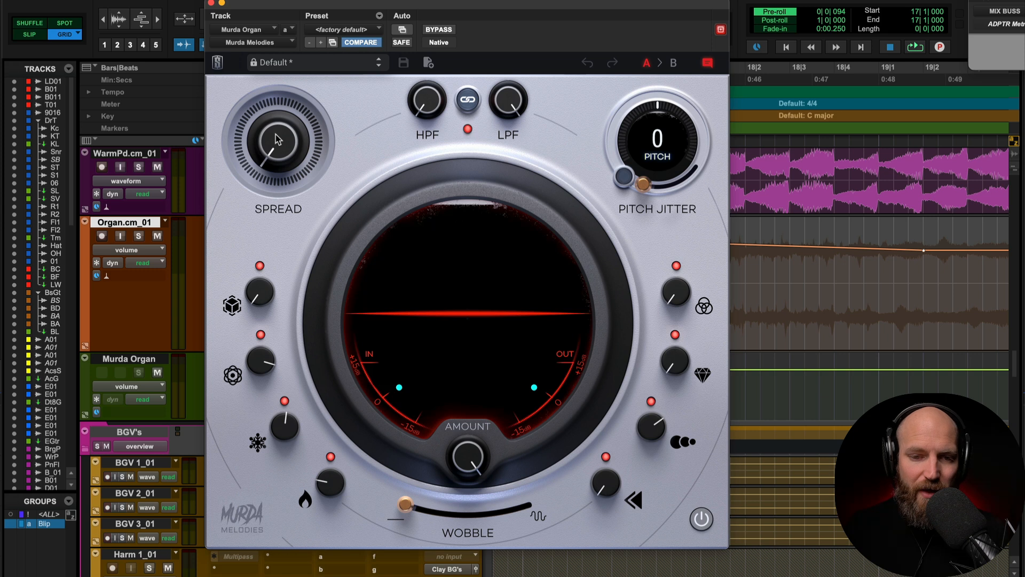
left_click_drag(277, 140, 274, 2)
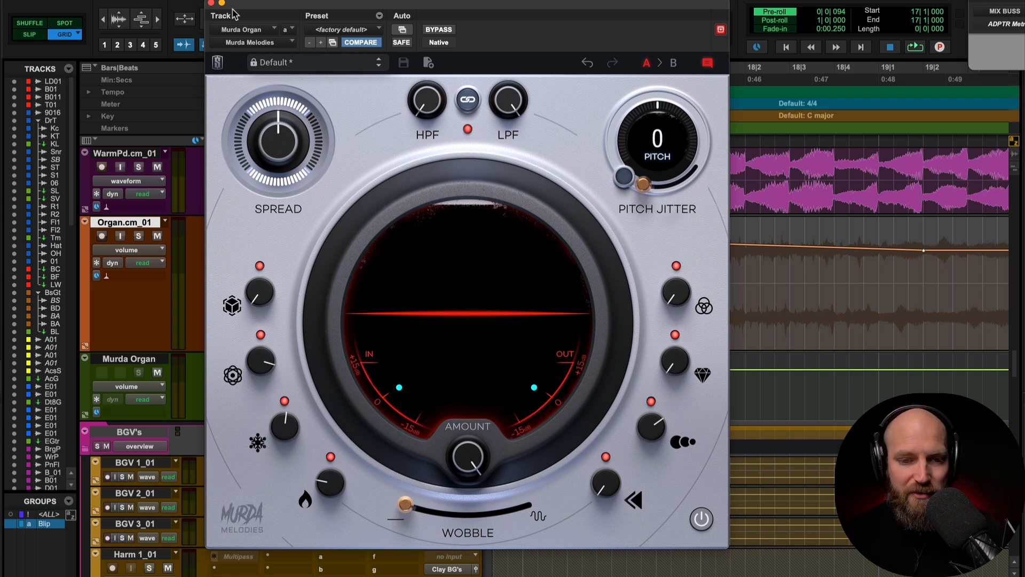
left_click(211, 2)
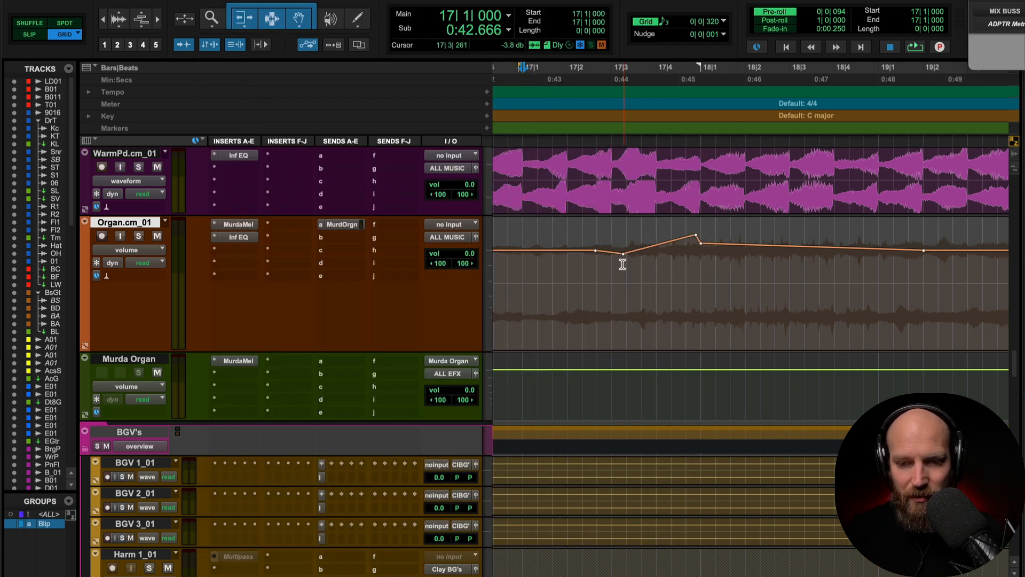
Set Organ.cm_01's automation mode to touch and record a rise on its Murda Organ send level during playback.
left_click(341, 224)
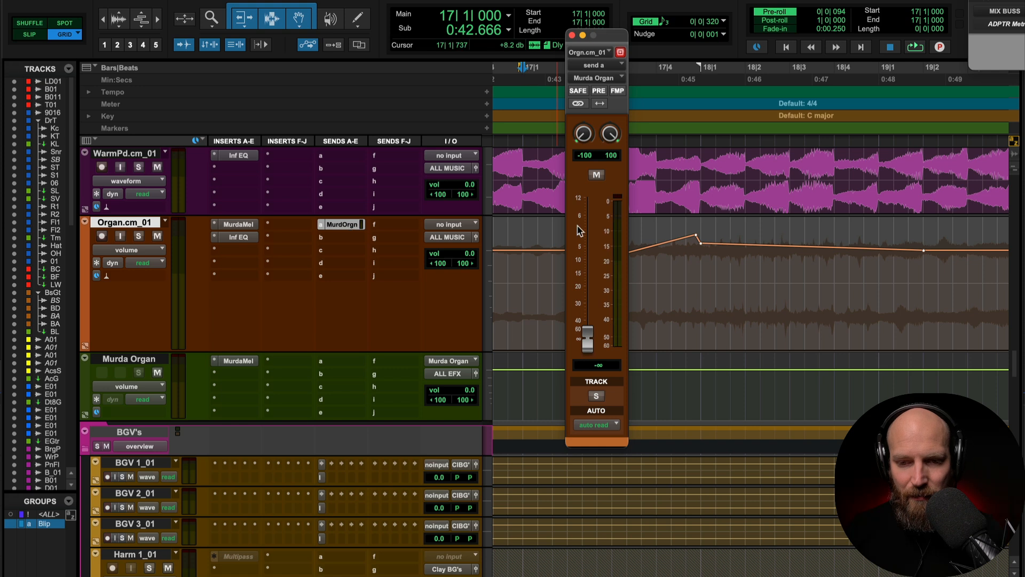
left_click(597, 423)
left_click(596, 437)
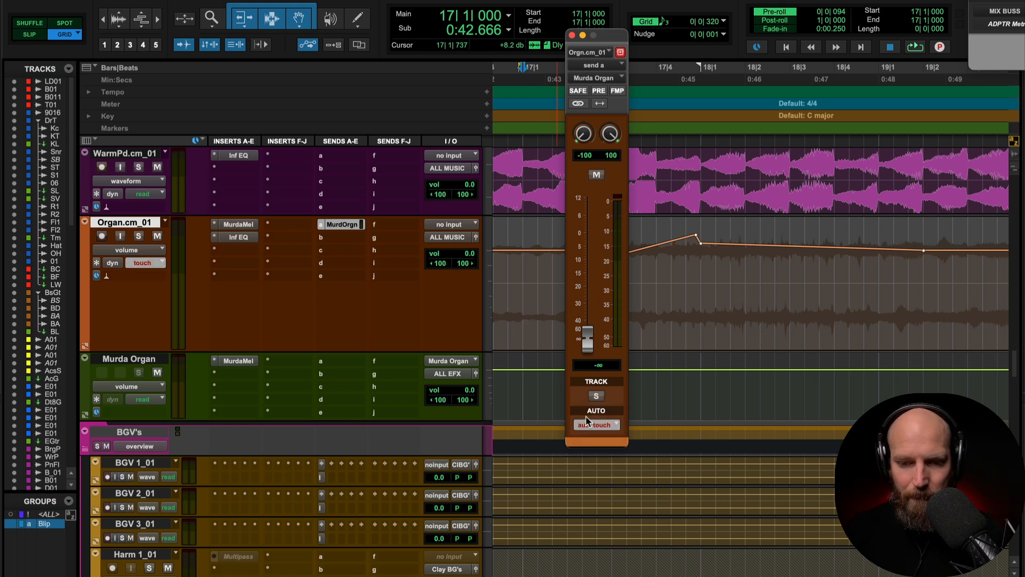
left_click(507, 310)
key("space")
left_click_drag(585, 339, 584, 309)
key("space")
Play back the recorded send automation from 15|1|000 and review Murda Organ's Murda Melodies settings.
key("KP_1")
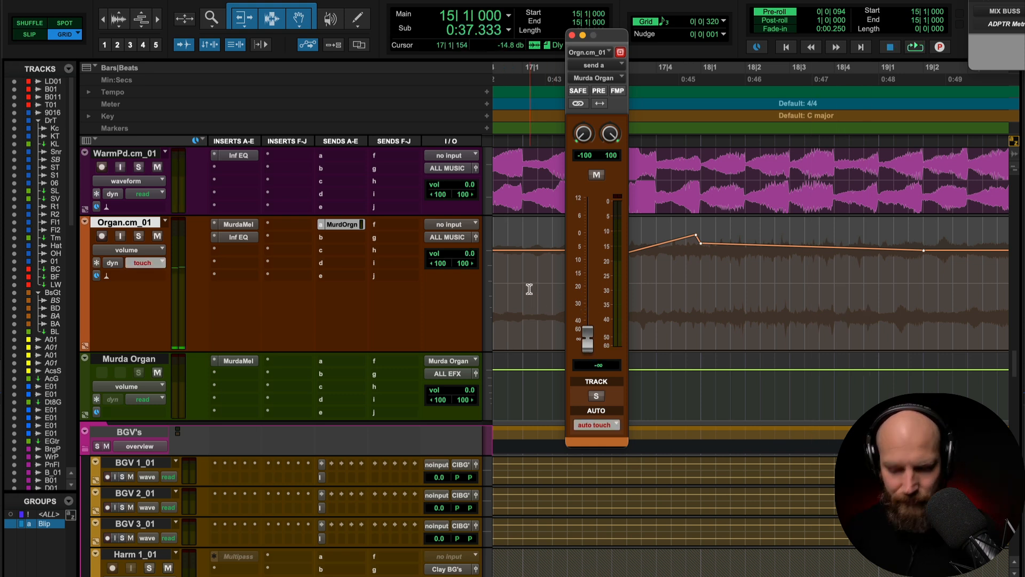
key("space")
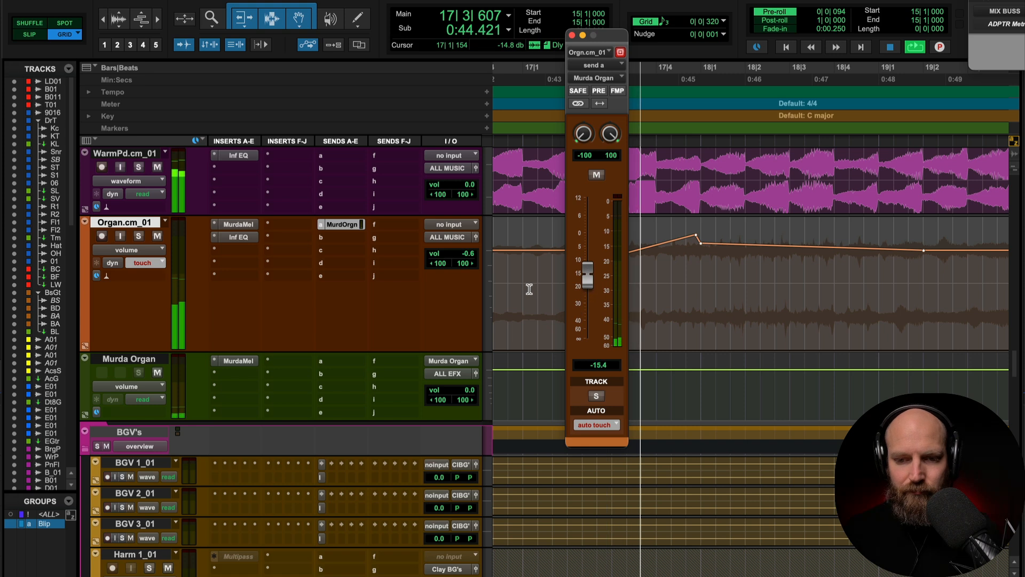
key("space")
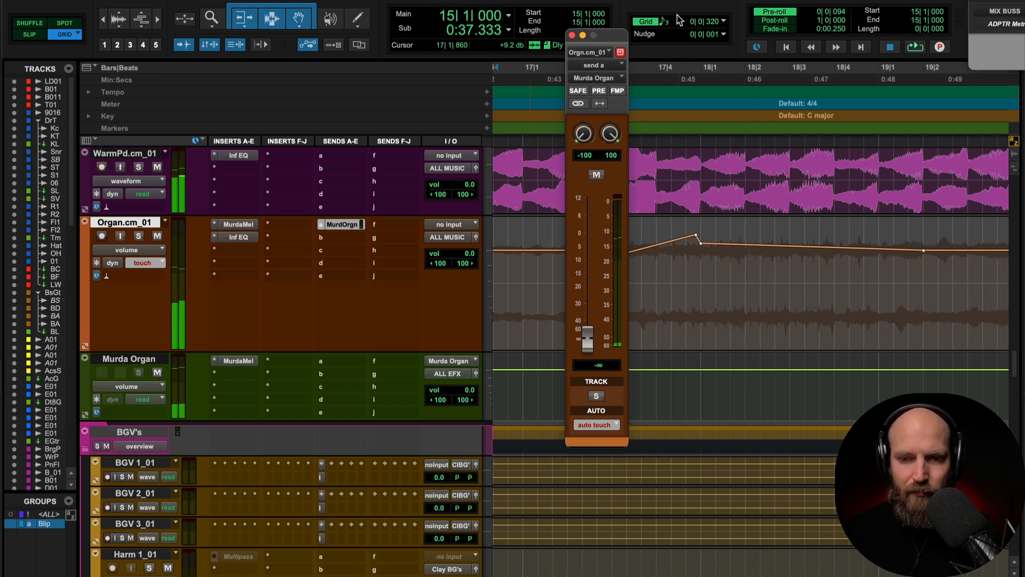
left_click(572, 35)
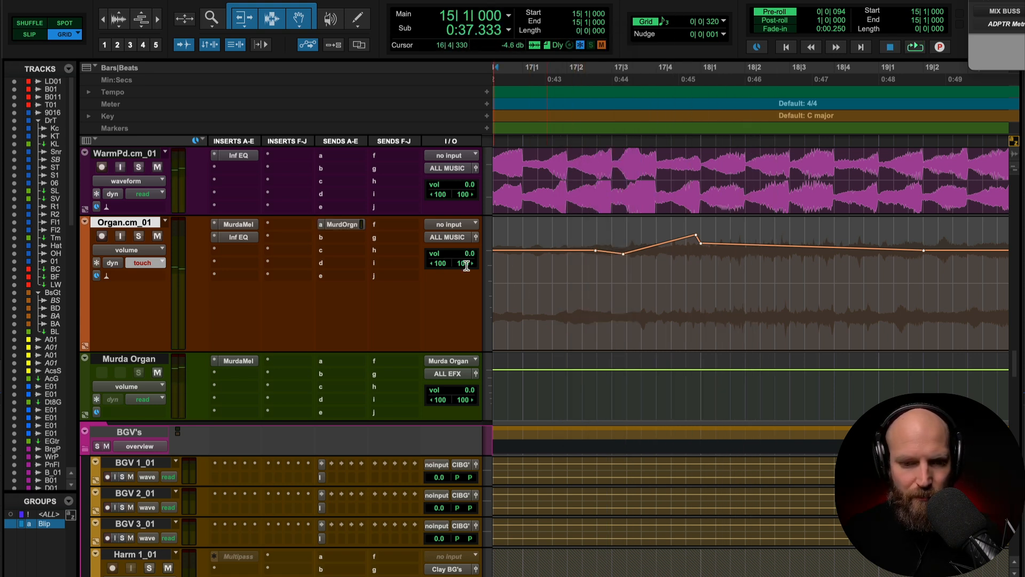
left_click(239, 362)
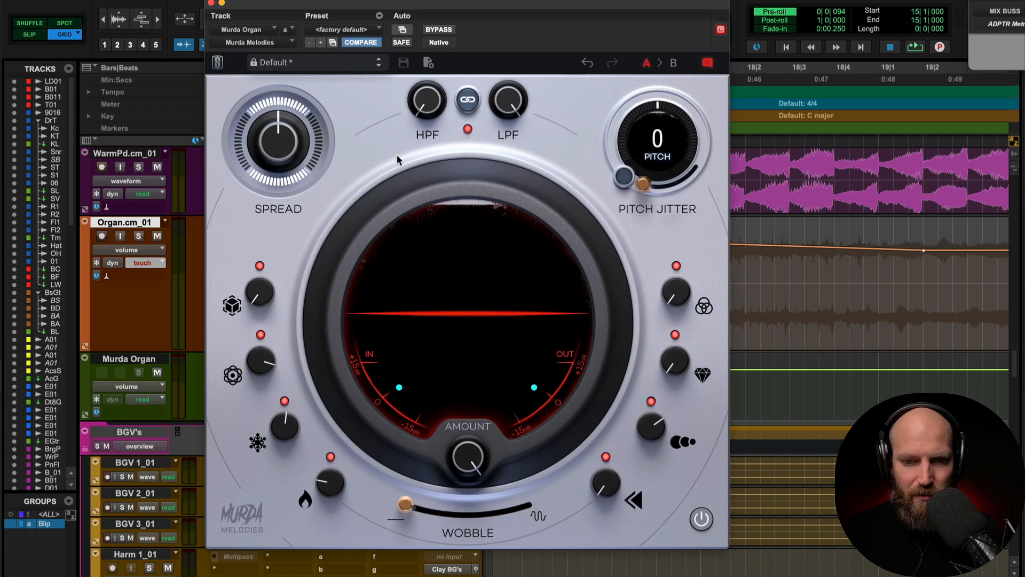
left_click(211, 3)
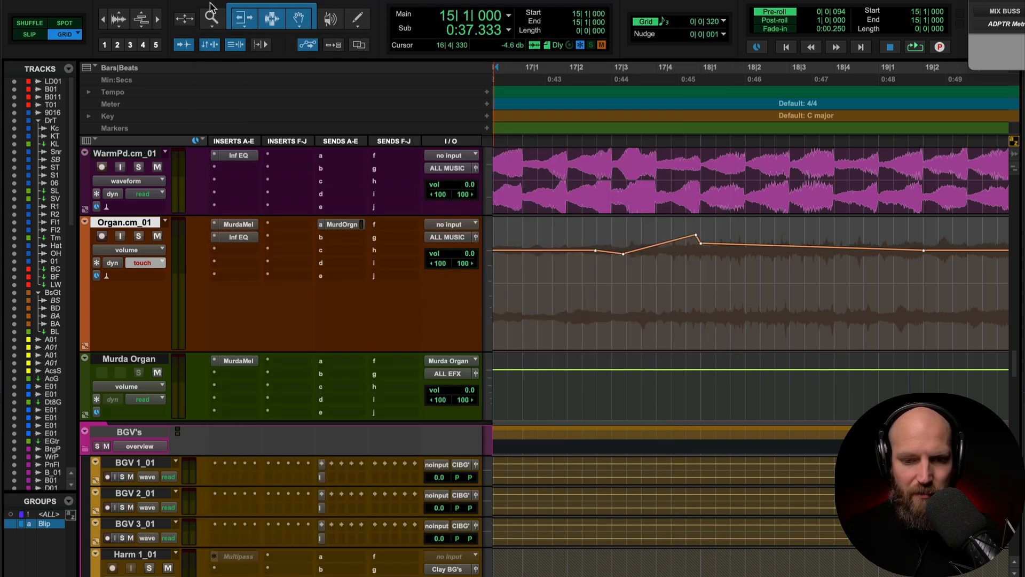
Show the send a level automation on Organ.cm_01, close the send window, and play it back from 16|4|000.
left_click(341, 225)
left_click(587, 338, "ctrl+super")
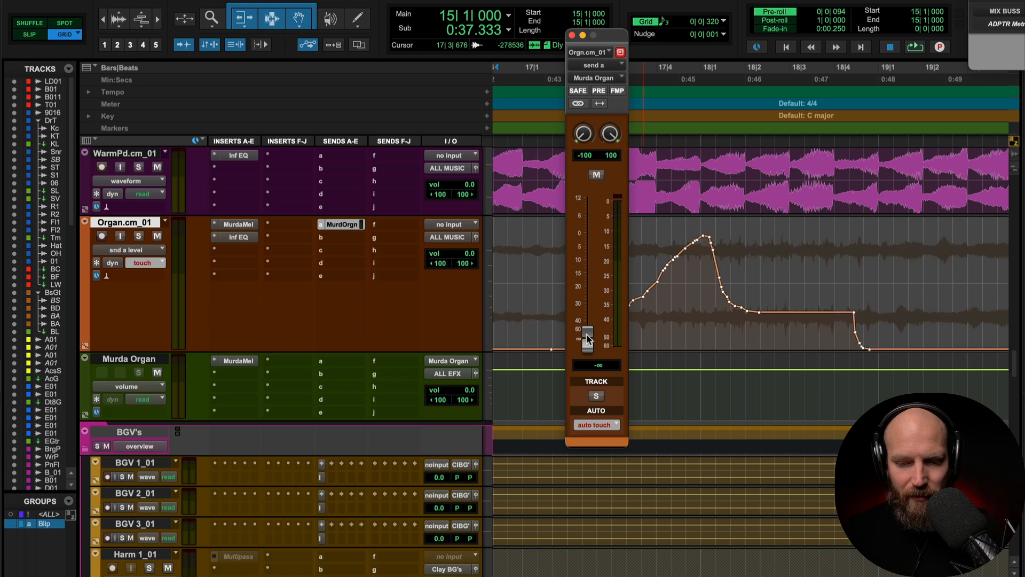
left_click(572, 36)
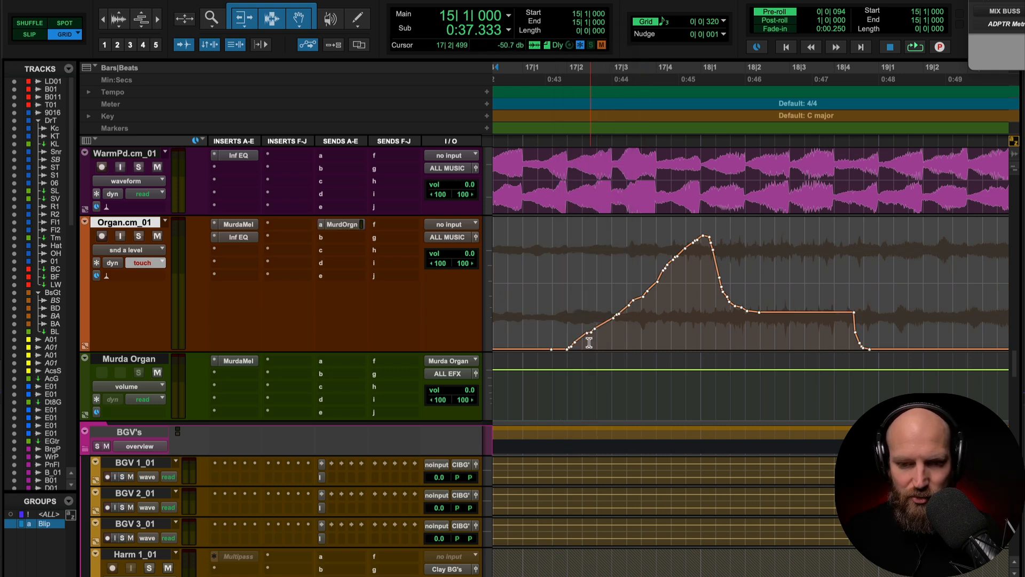
scroll(627, 336, "left", 2)
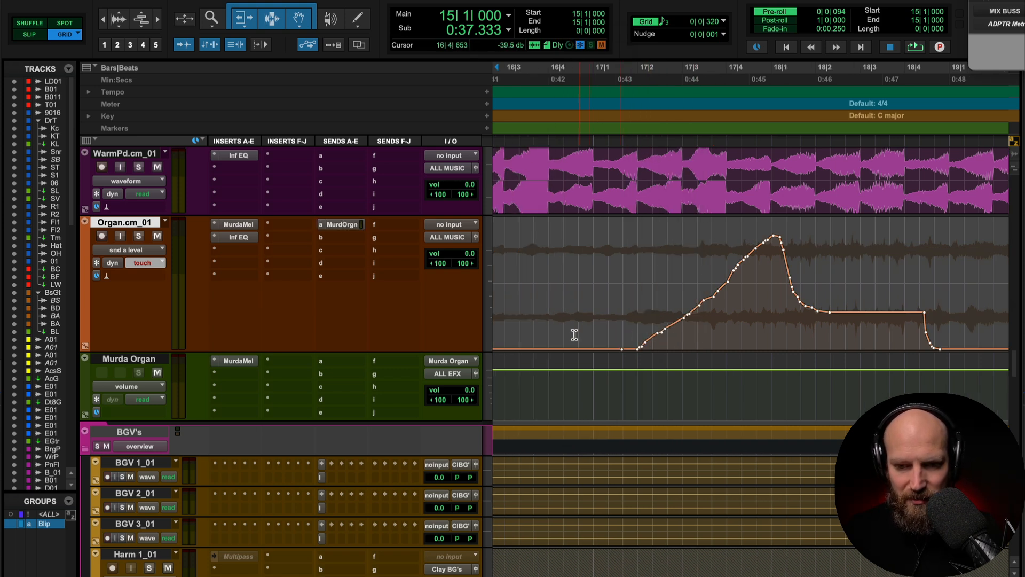
left_click(554, 332)
key("space")
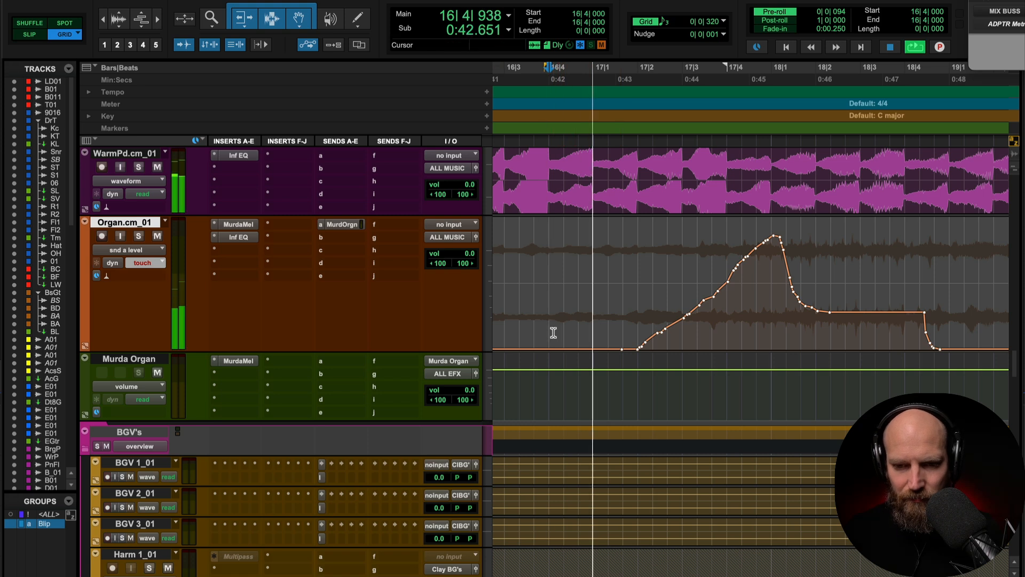
key("space")
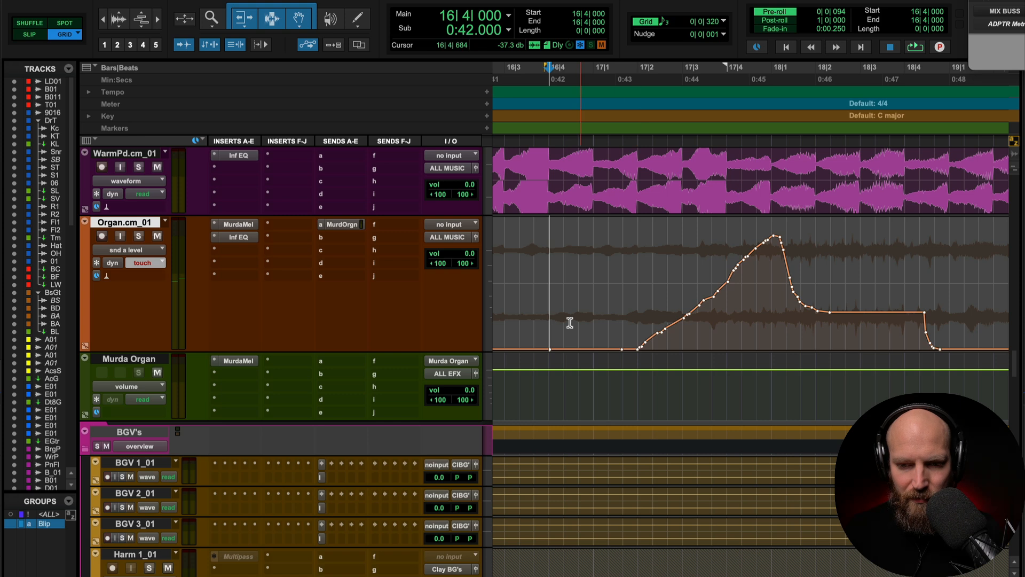
Smooth the Organ send rise into a straight ramp by deleting its breakpoints between 16|4|320 and the peak before 18|1.
scroll(570, 322, "left", 3)
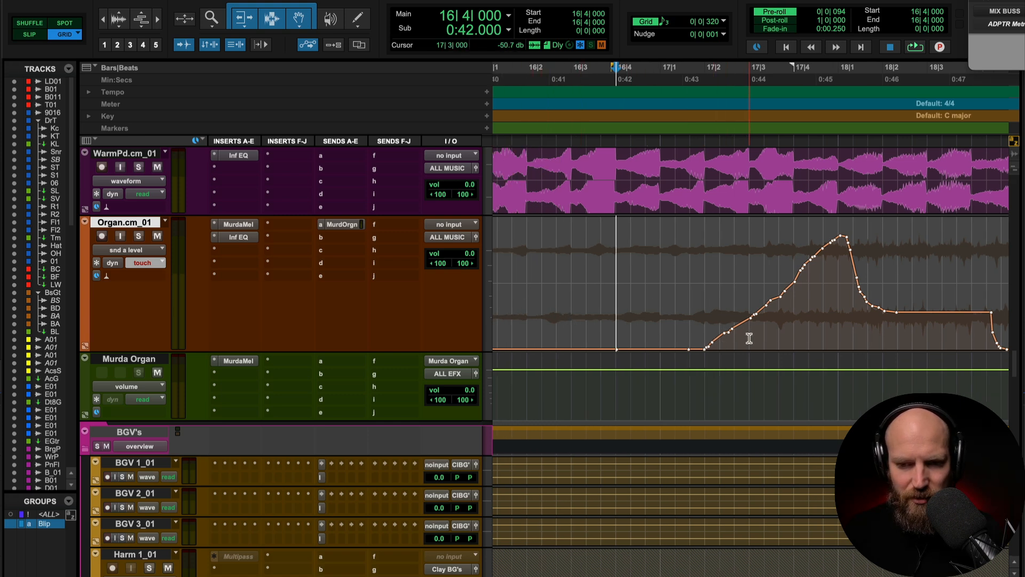
left_click_drag(750, 337, 630, 342)
key("Delete")
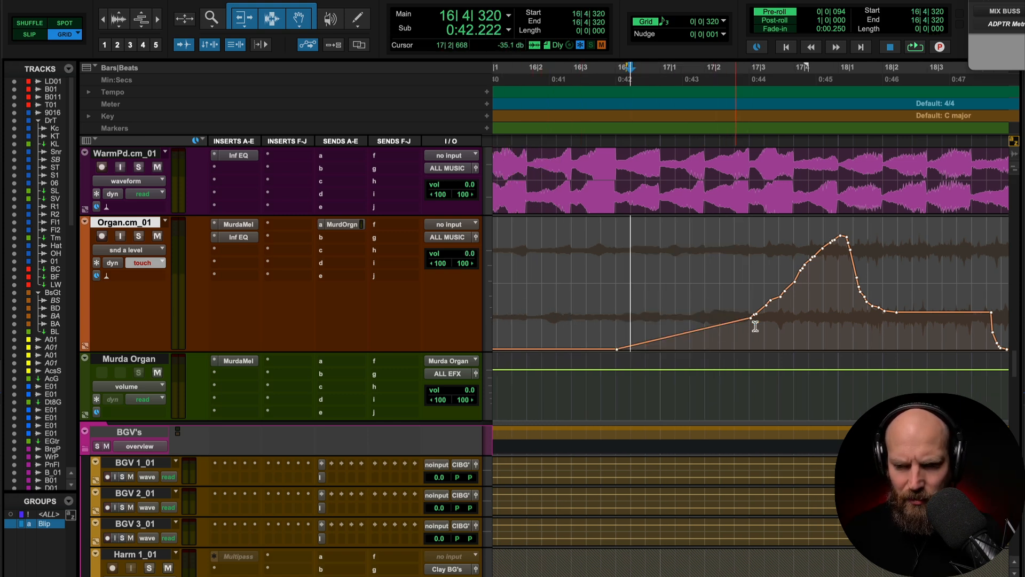
left_click_drag(781, 326, 720, 327)
key("Delete")
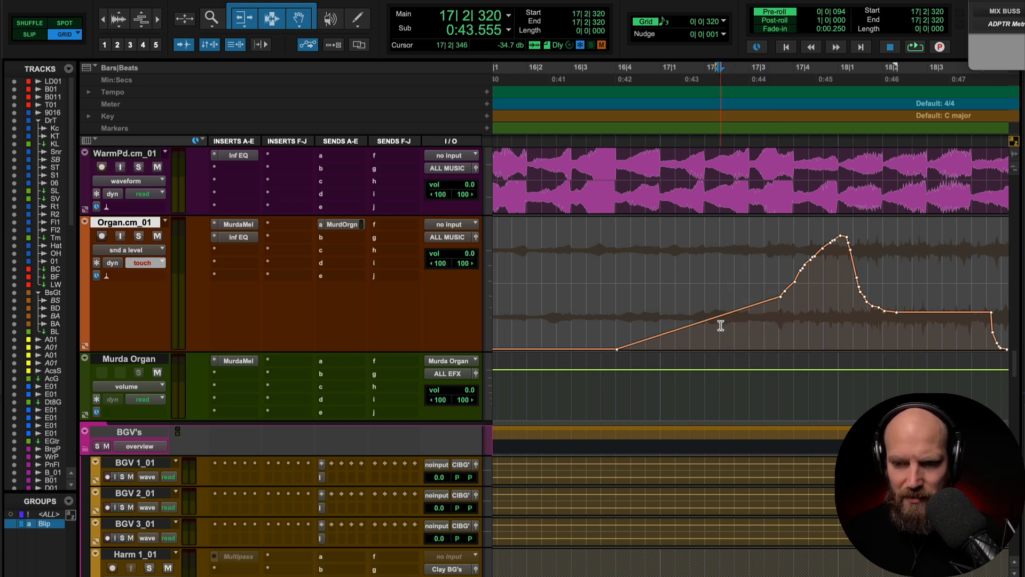
left_click_drag(820, 322, 748, 324)
key("Delete")
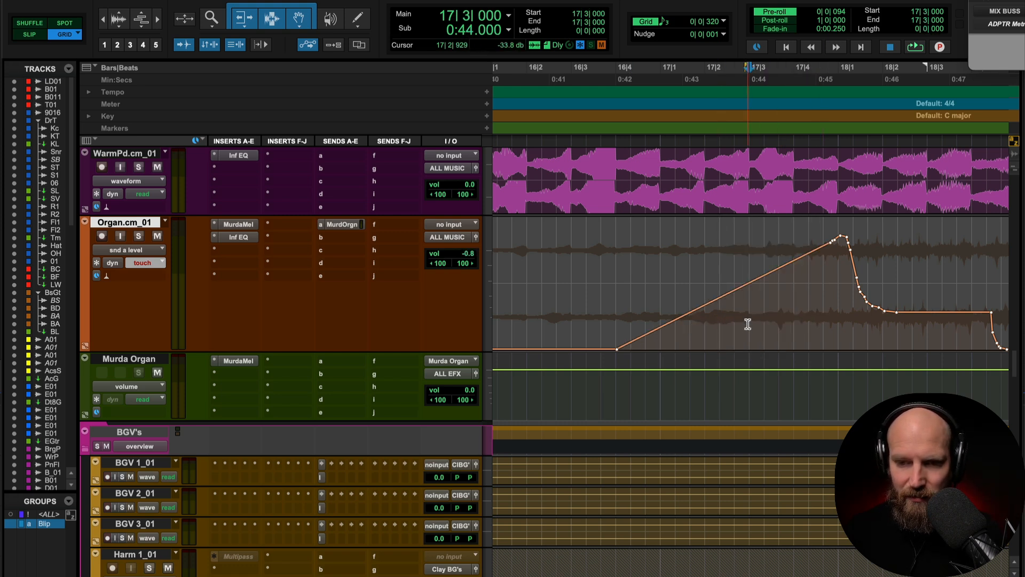
Play back the send ramp from 16|2|640, and bend it upward with breakpoints at about 17|2 and 17|4.
left_click(557, 295)
key("space")
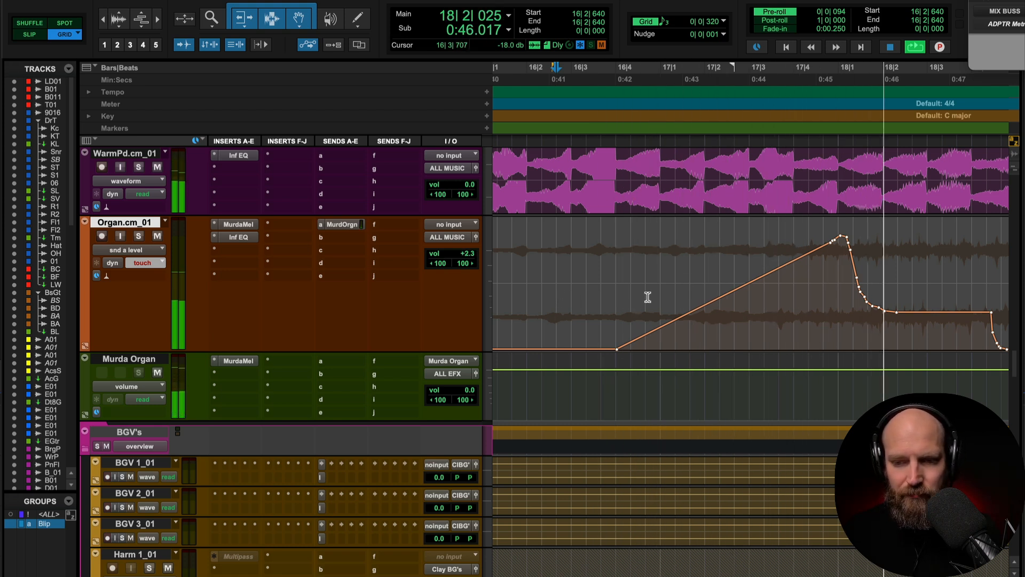
key("space")
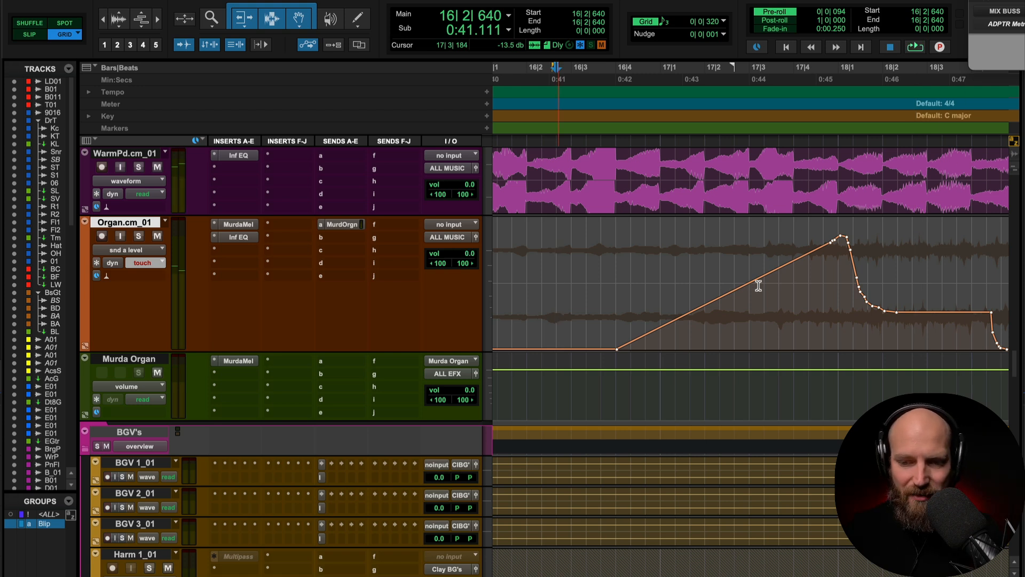
left_click_drag(758, 286, 706, 294)
left_click(794, 260)
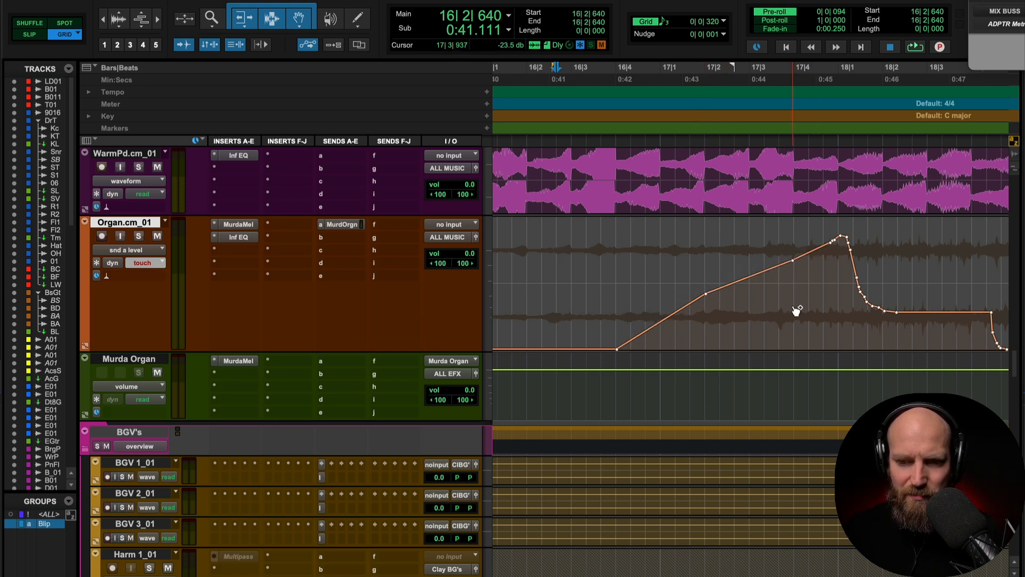
Insert an Infinity EQ after Murda Melodies on the Murda Organ track.
left_click(226, 374)
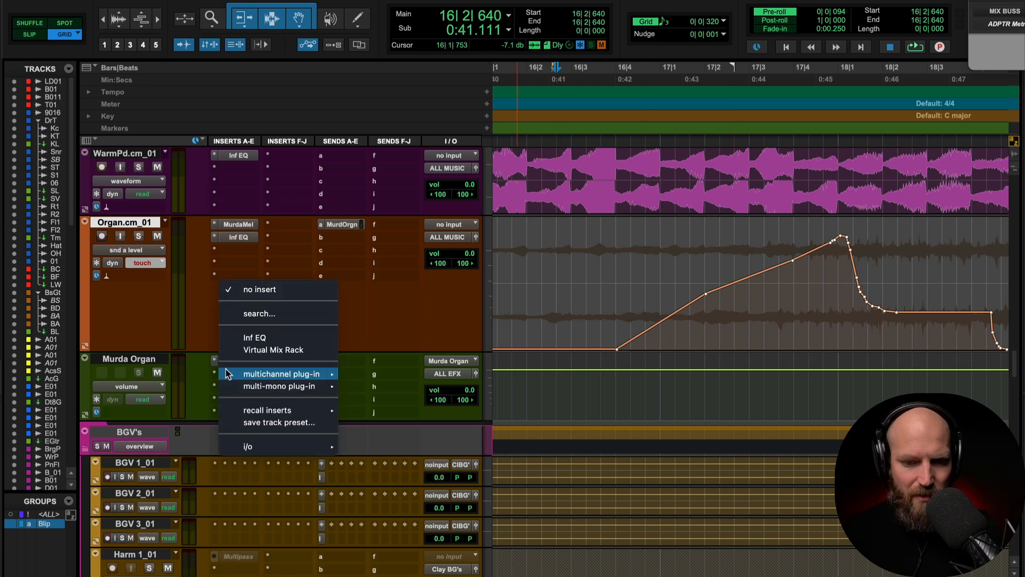
left_click(217, 381)
left_click(216, 375)
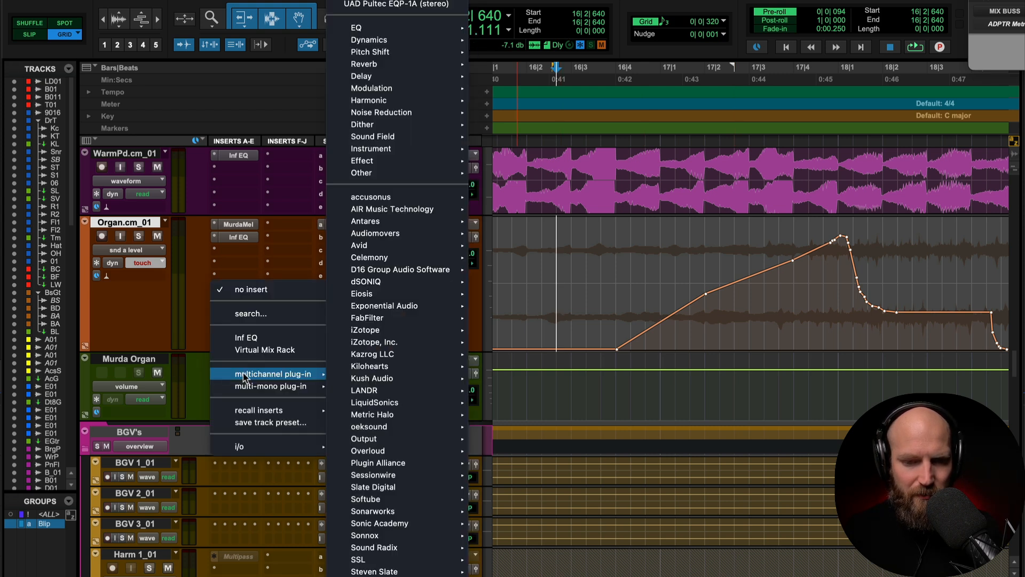
left_click(258, 336)
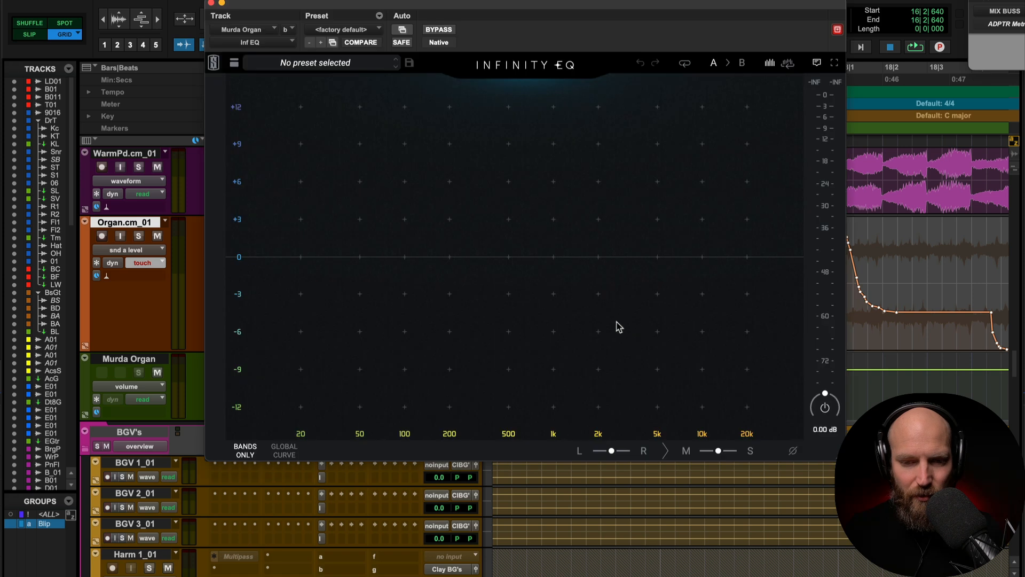
Add an EQ band cutting about 5.2 dB at 7.07 kHz on Murda Organ while listening, and close the EQ.
left_click(623, 276)
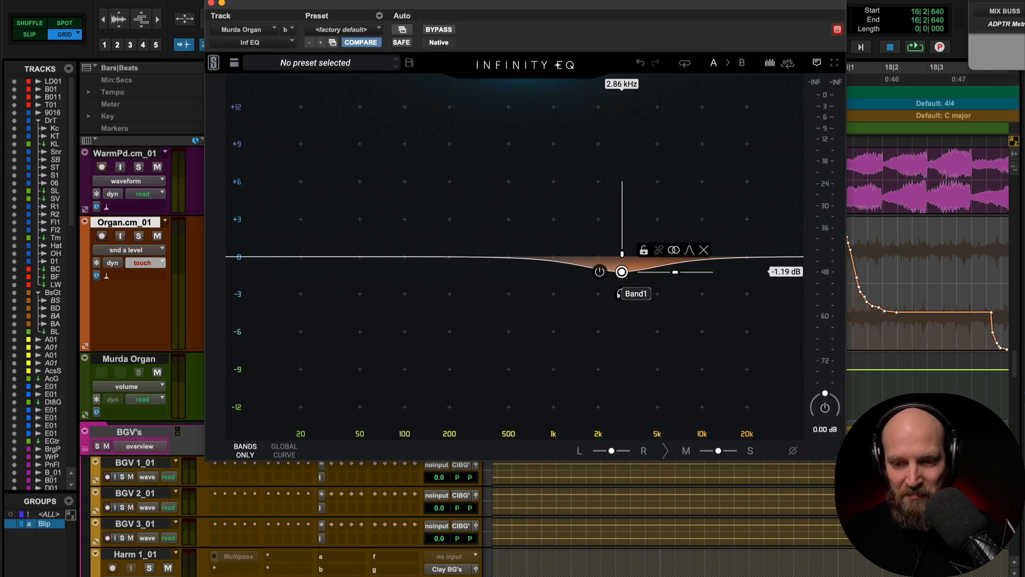
left_click_drag(621, 272, 668, 306)
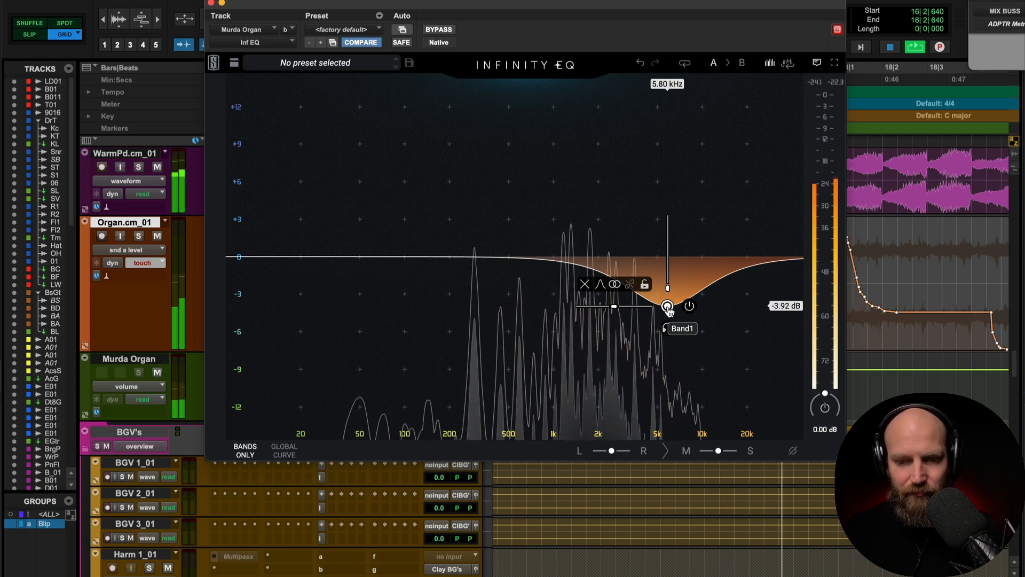
left_click_drag(668, 306, 680, 322)
key("space")
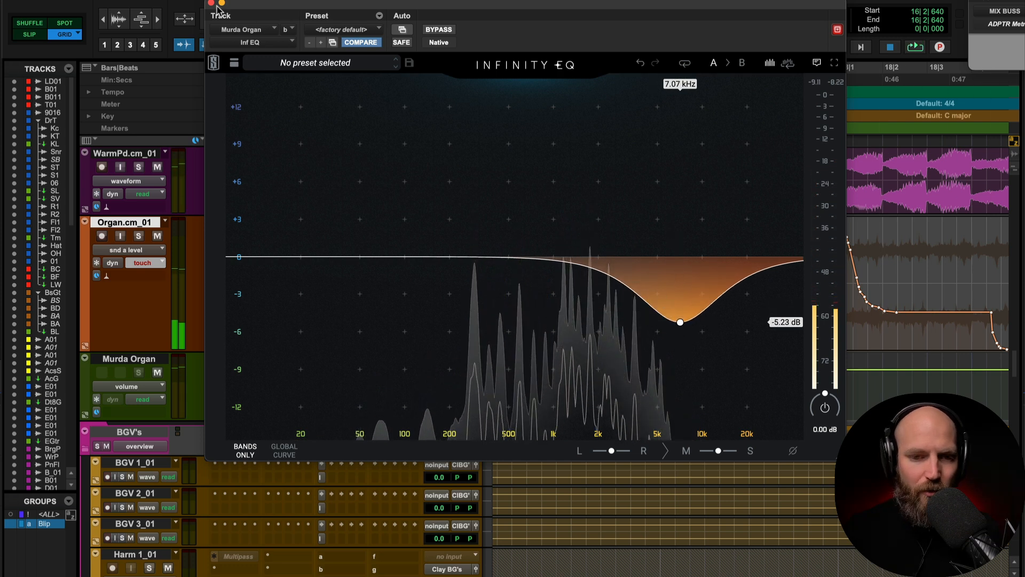
left_click(211, 3)
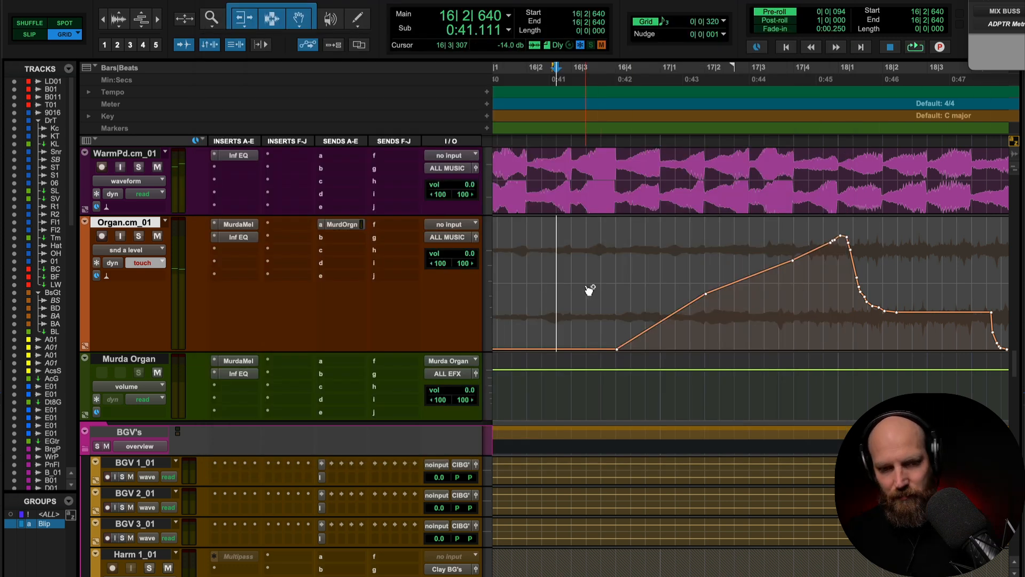
Play back the organ ramp and add a second Murda Organ EQ cut of about 4.2 dB at 3.94 kHz.
key("space")
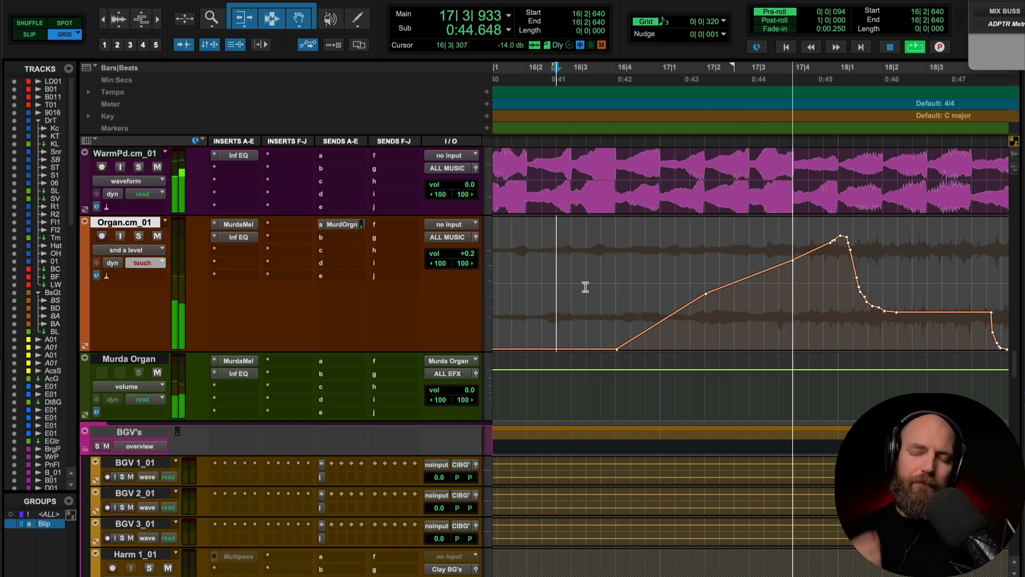
key("space")
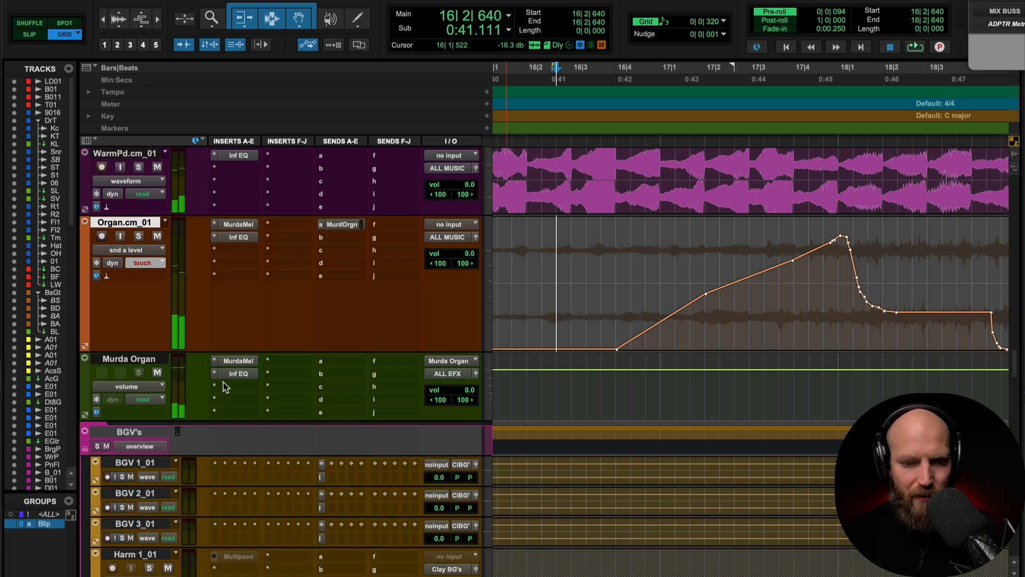
left_click(235, 375)
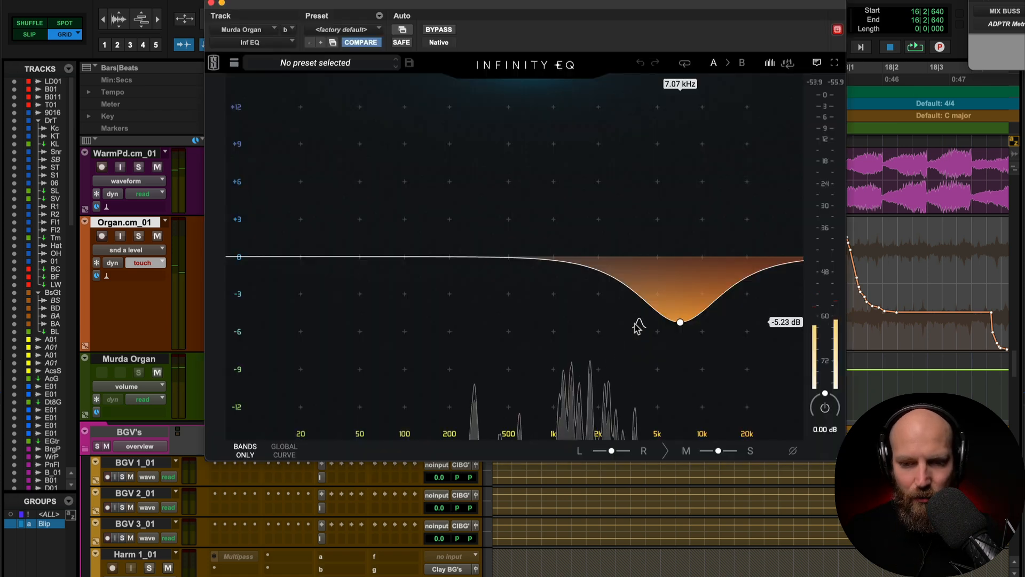
left_click(614, 262)
left_click_drag(614, 262, 642, 309)
key("space")
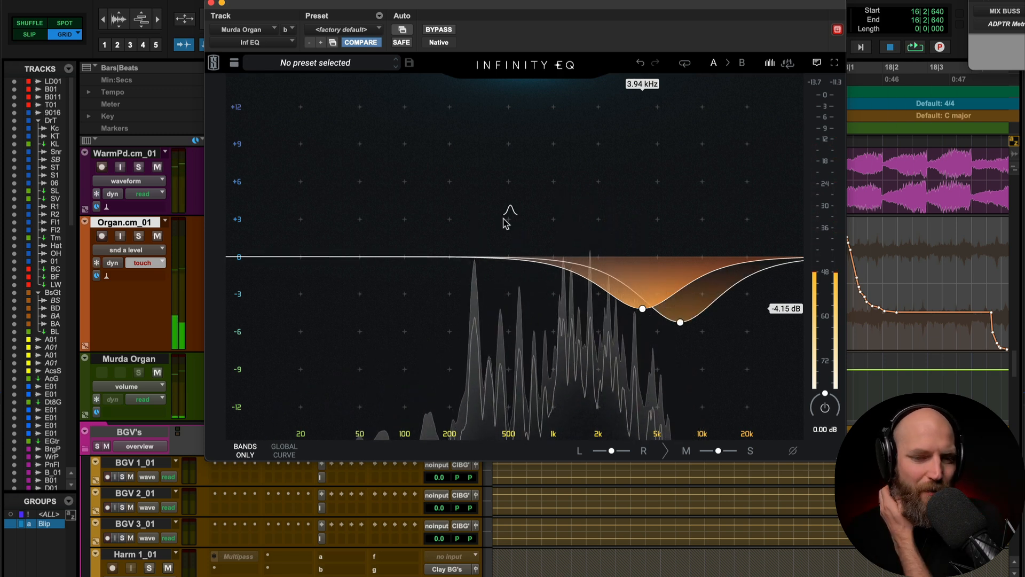
left_click(211, 5)
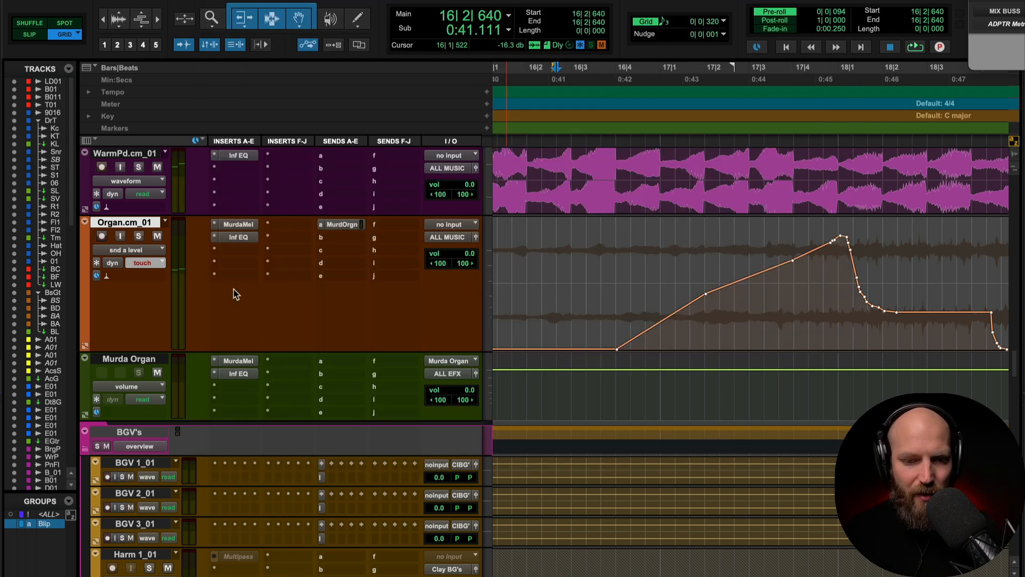
Assign send a on Murda Organ to the Ice House reverb bus.
left_click(330, 366)
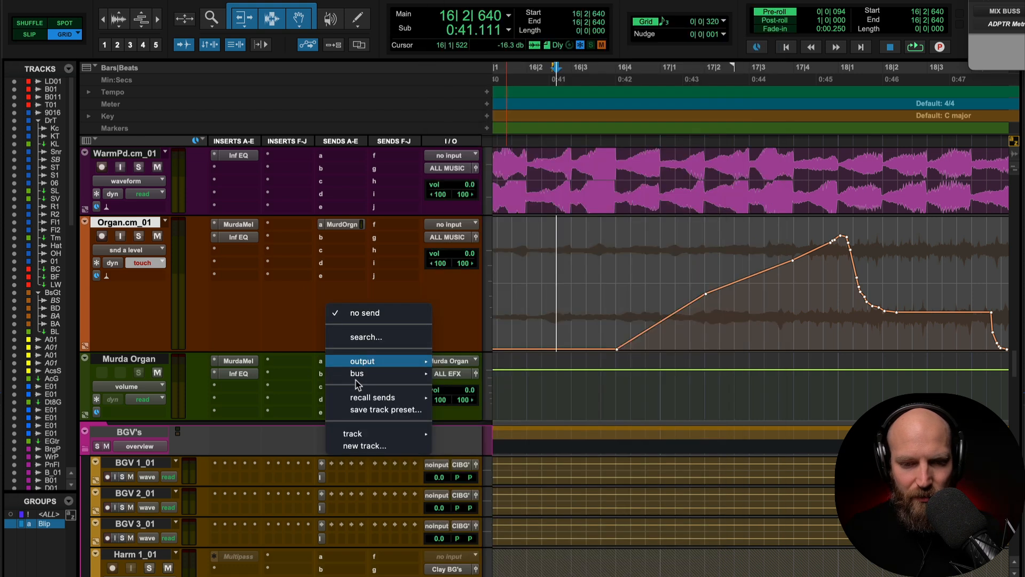
mouse_move(419, 374)
mouse_move(459, 377)
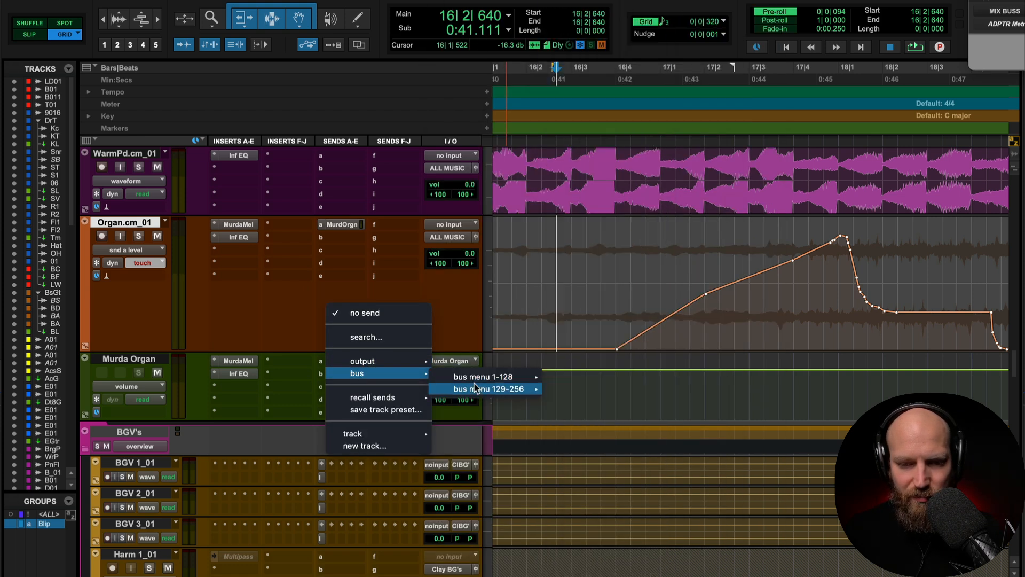
left_click(587, 100)
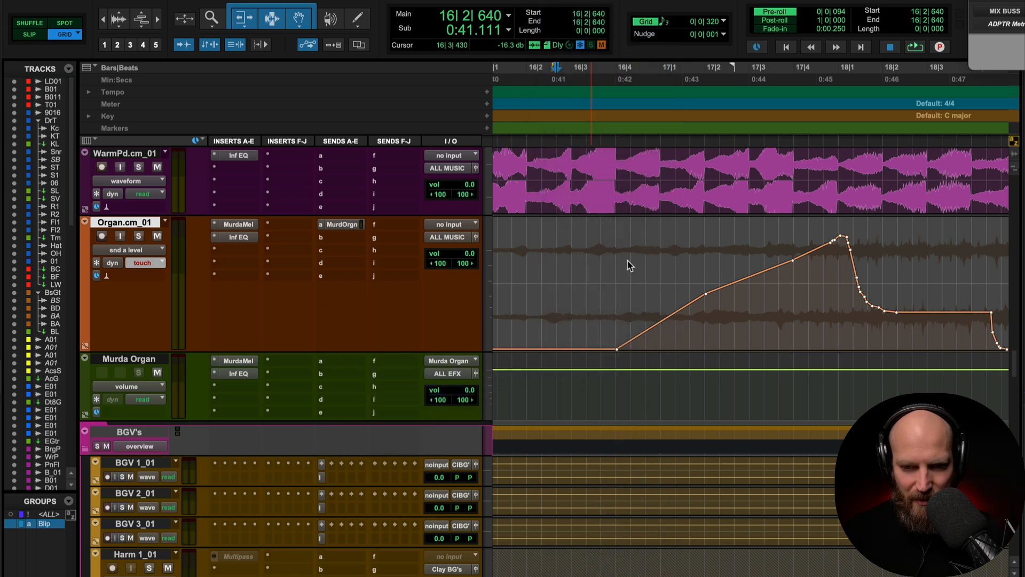
Record a rise of the Murda Organ send to Ice House in touch automation during playback, and return automation to read.
left_click(596, 424)
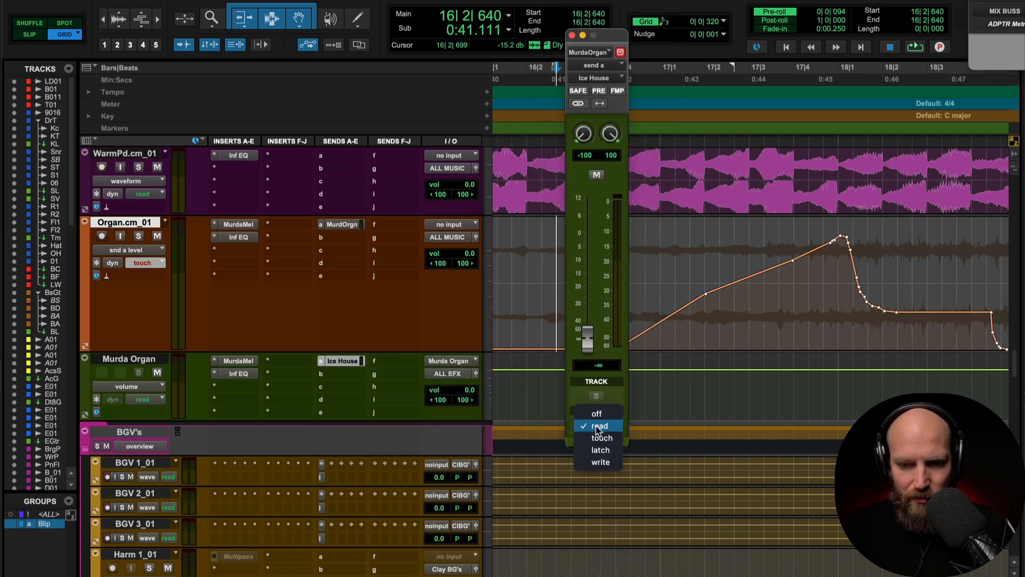
left_click(597, 432)
key("space")
left_click_drag(589, 350, 587, 283)
key("space")
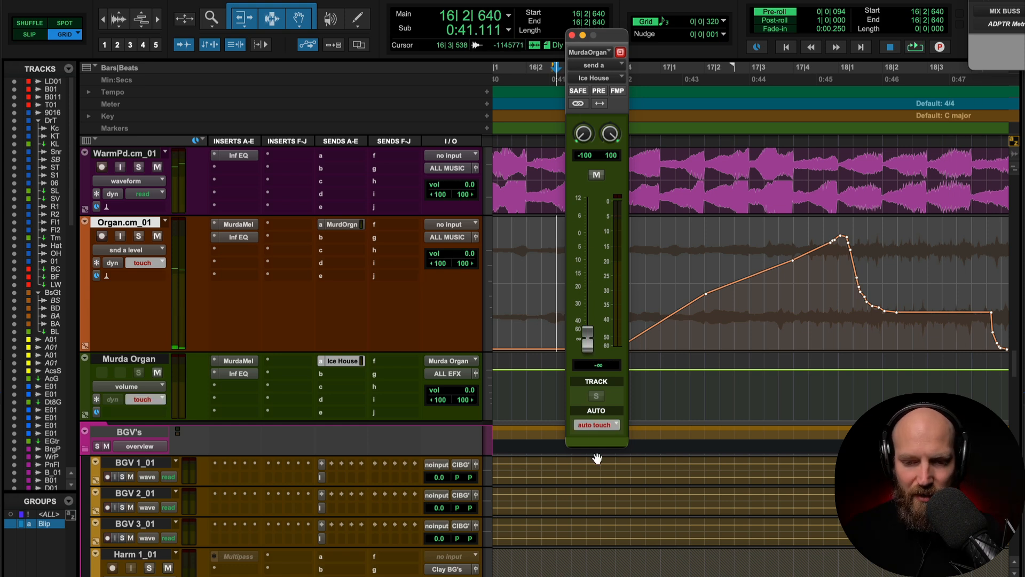
left_click(598, 424)
left_click(600, 415)
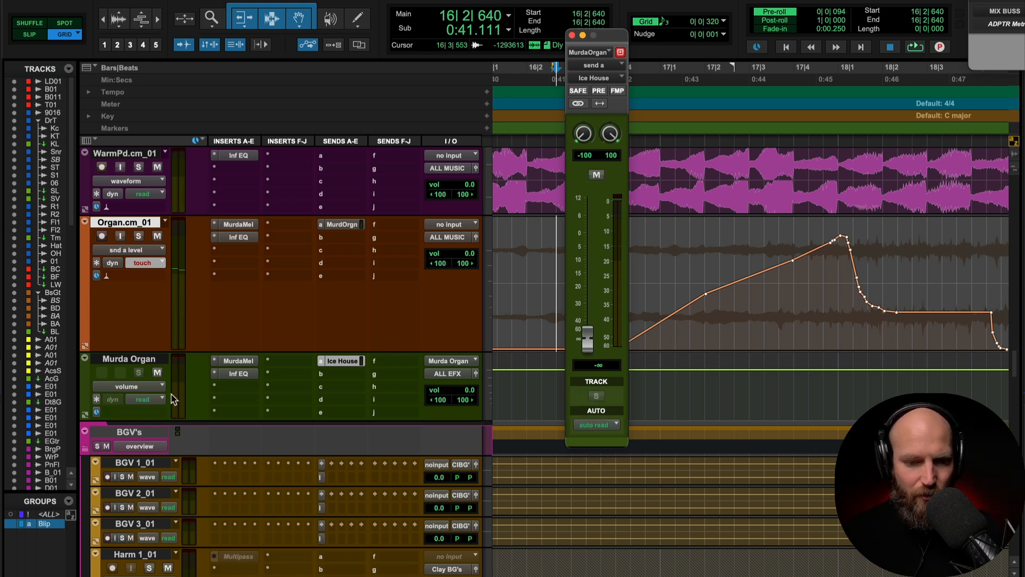
Switch to Notes and check off the organ crescendo and pad selection items in the "Do It Again" checklist.
key("super+Tab")
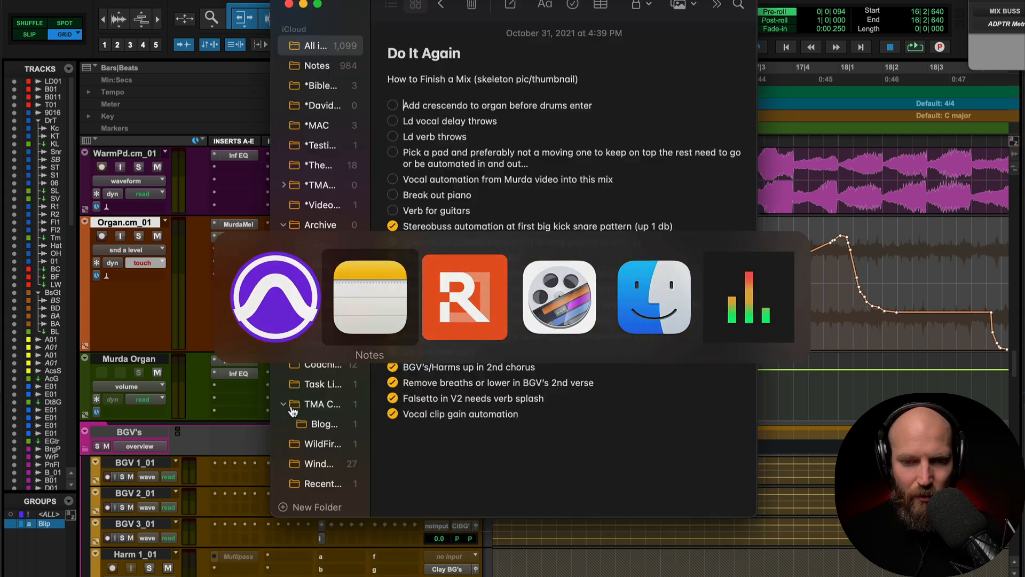
left_click(392, 104)
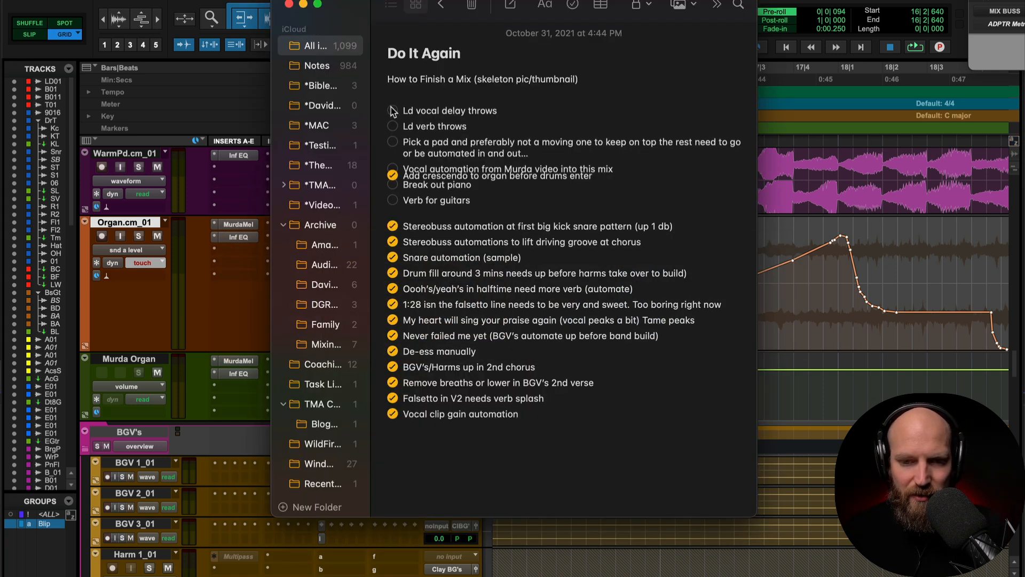
left_click(393, 137)
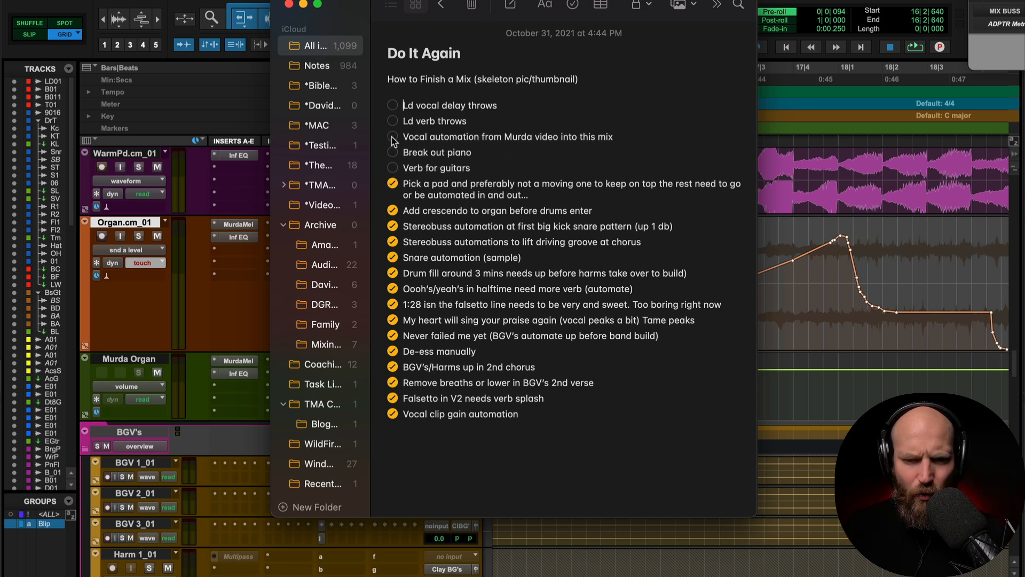
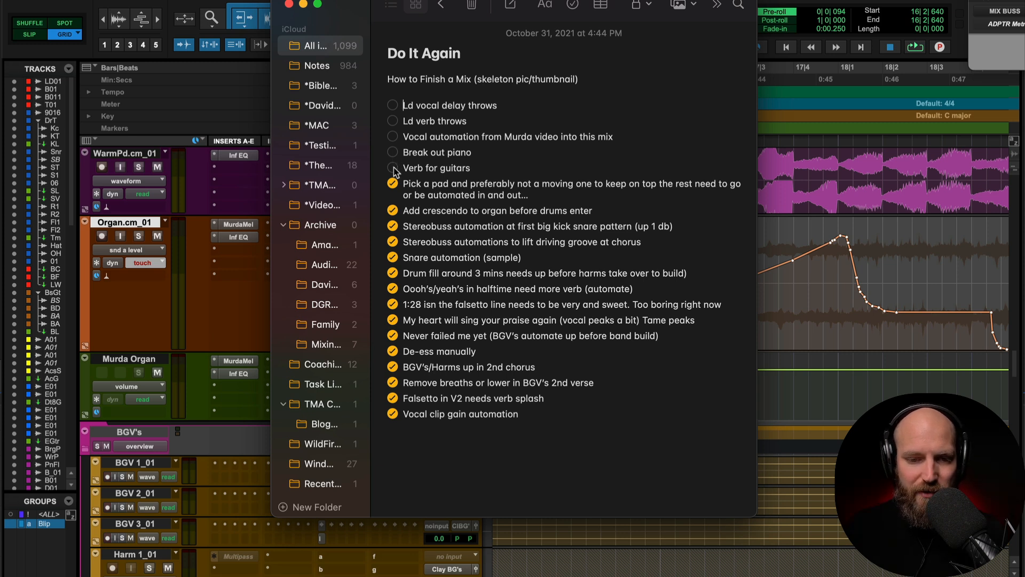
Switch back to Pro Tools, select the E Gtrs track, and close the Murda Organ send window.
key("super+Tab")
scroll(262, 278, "up", 10)
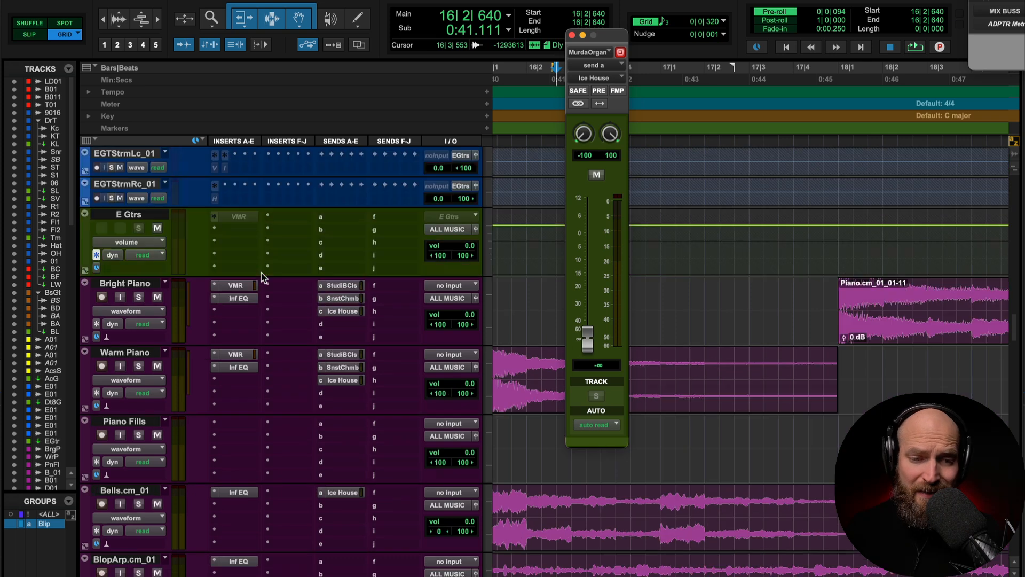
scroll(261, 277, "down", 2)
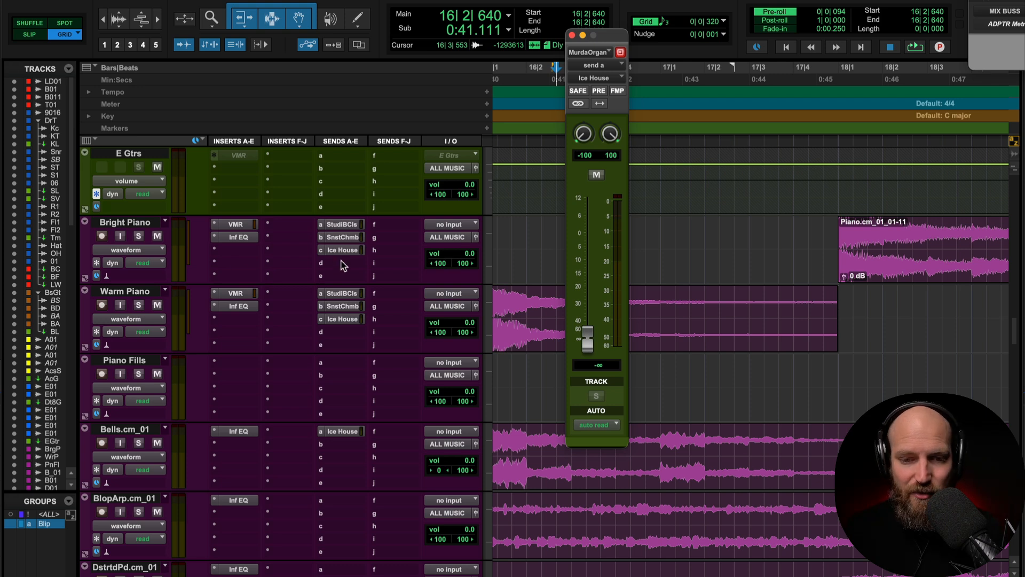
key("r")
scroll(348, 270, "up", 5)
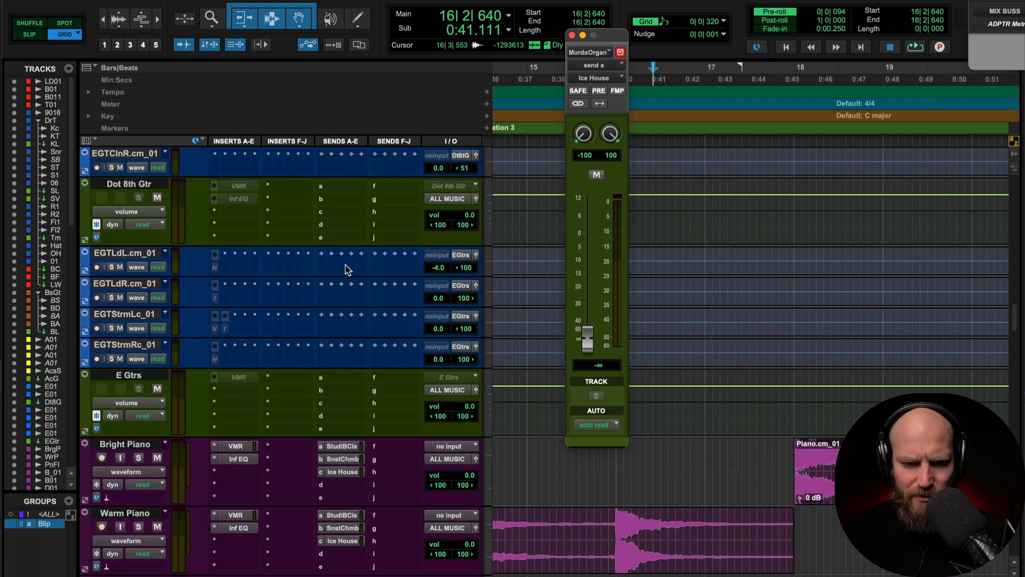
left_click(126, 371)
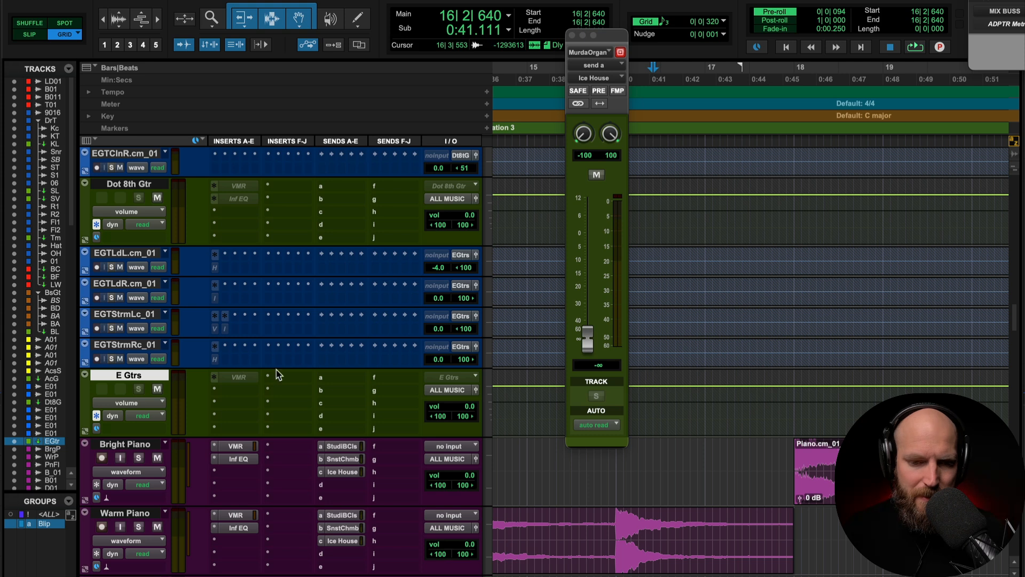
left_click(572, 36)
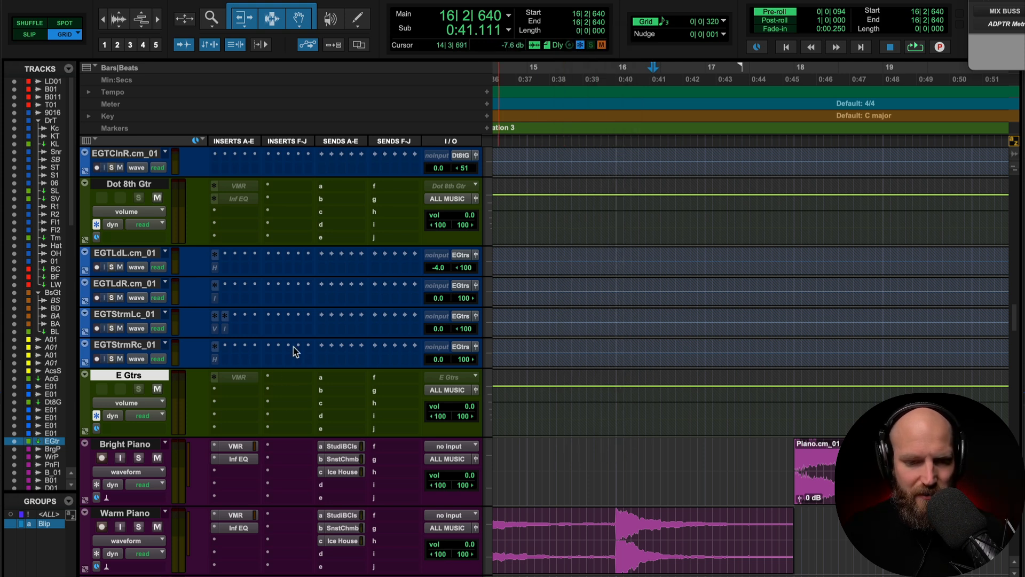
Assign send a on E Gtrs to the Studio B Close bus.
left_click(321, 376)
mouse_move(381, 390)
mouse_move(470, 398)
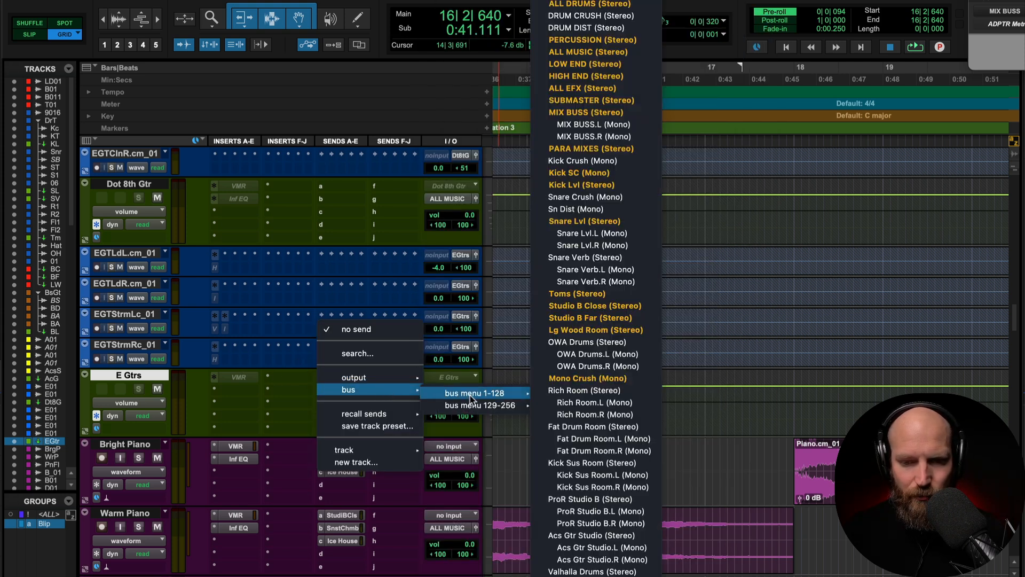
left_click(595, 305)
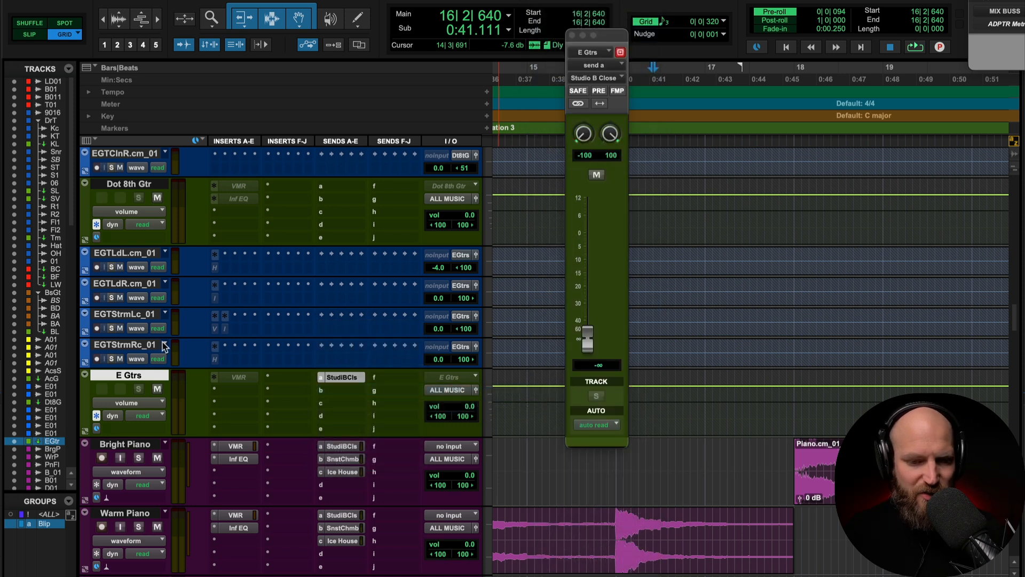
Select the tracks from EGTClnL.cm_01 through EGTStrmRc_01 and solo them.
left_click(124, 346)
scroll(123, 326, "up", 5)
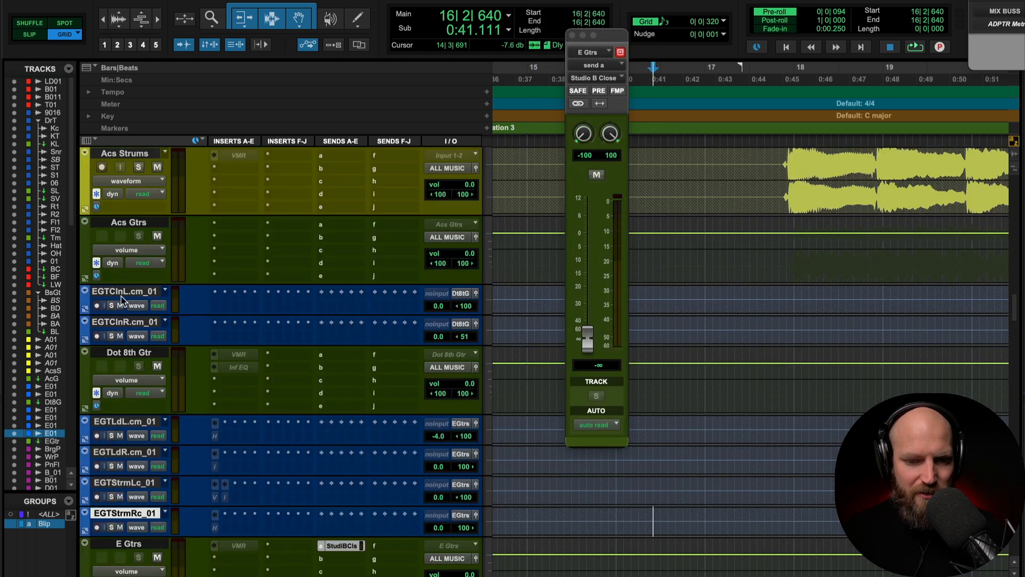
left_click(123, 292, "shift")
key("shift+s")
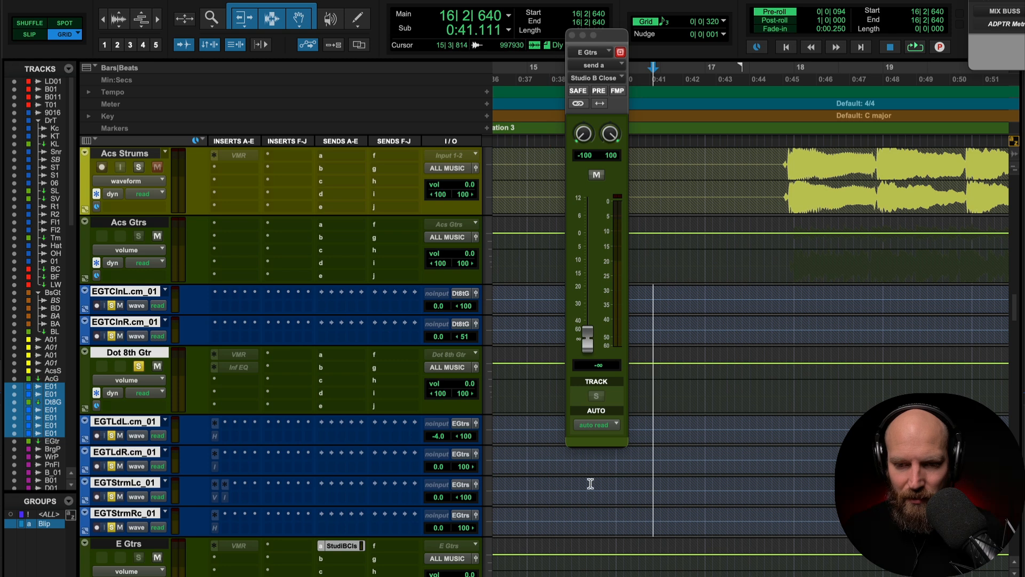
Move the edit cursor to the start of the first soloed guitar clip at 25|4|919.
key("r")
key("r")
scroll(591, 484, "right", 5)
key("Tab")
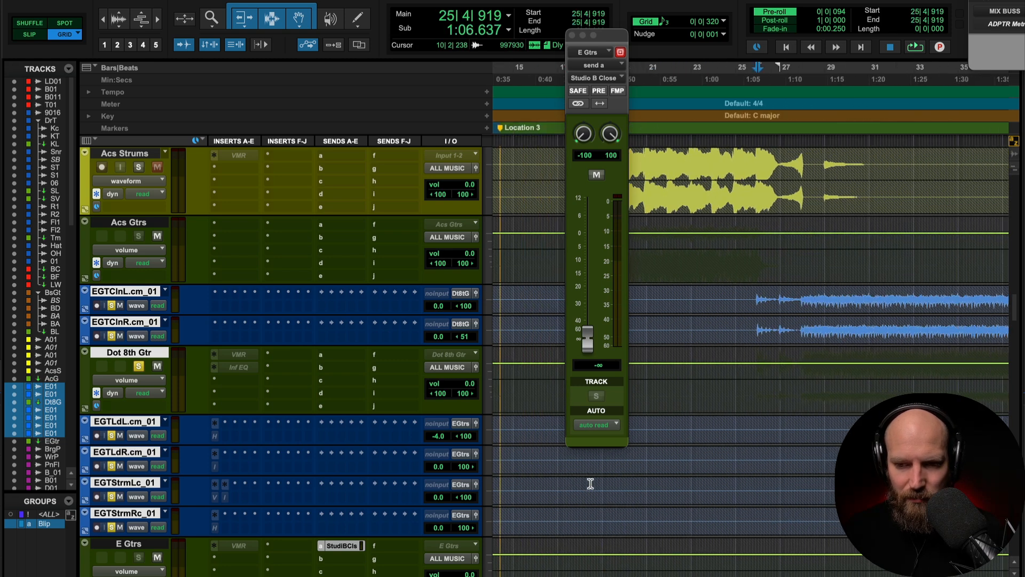
Mute the ALL VOCALS, ALL DRUMS and HI END busses in the Mix Buss folder, and start playback of the soloed guitars.
scroll(111, 384, "down", 15)
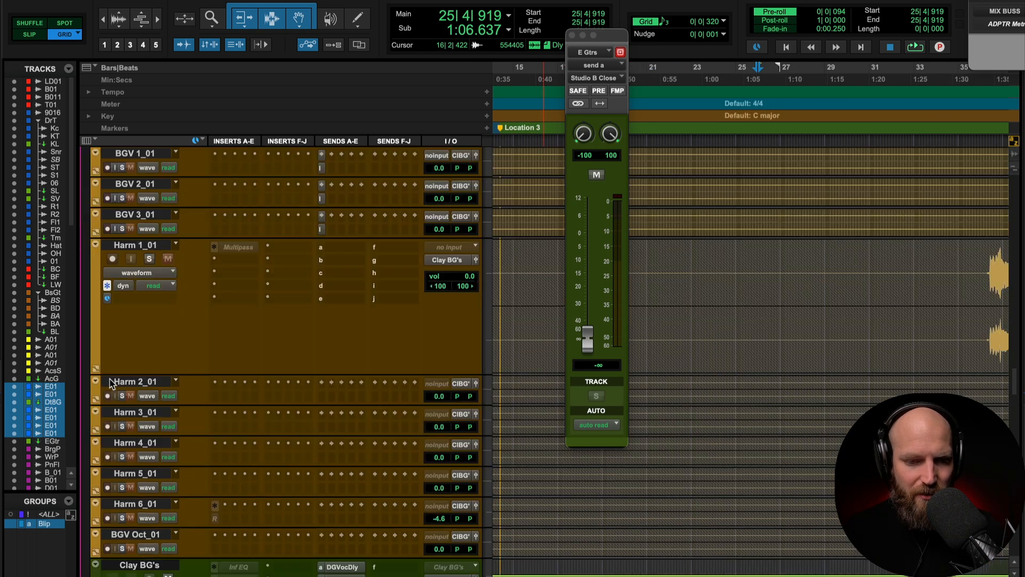
scroll(111, 384, "down", 20)
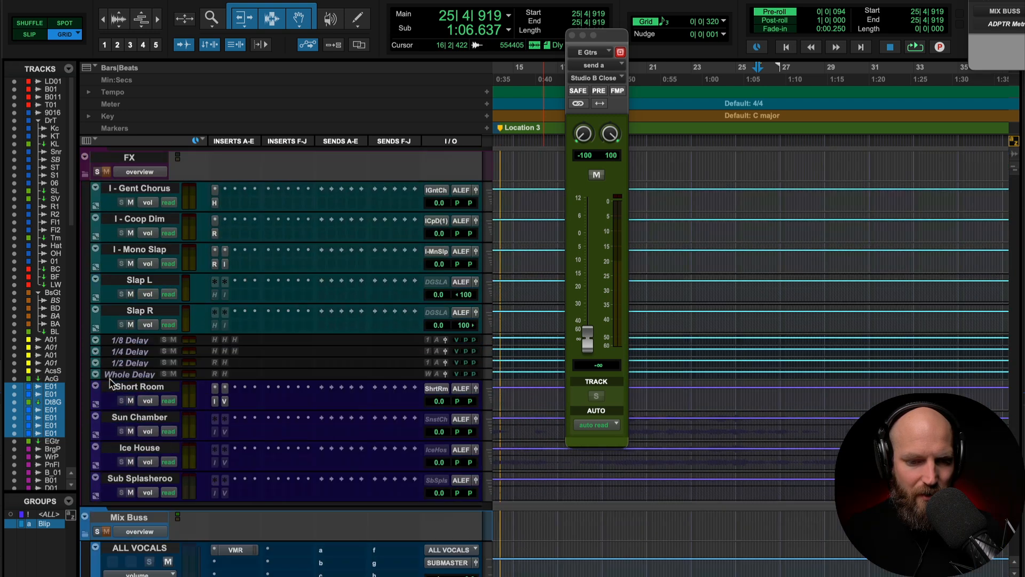
scroll(111, 383, "down", 5)
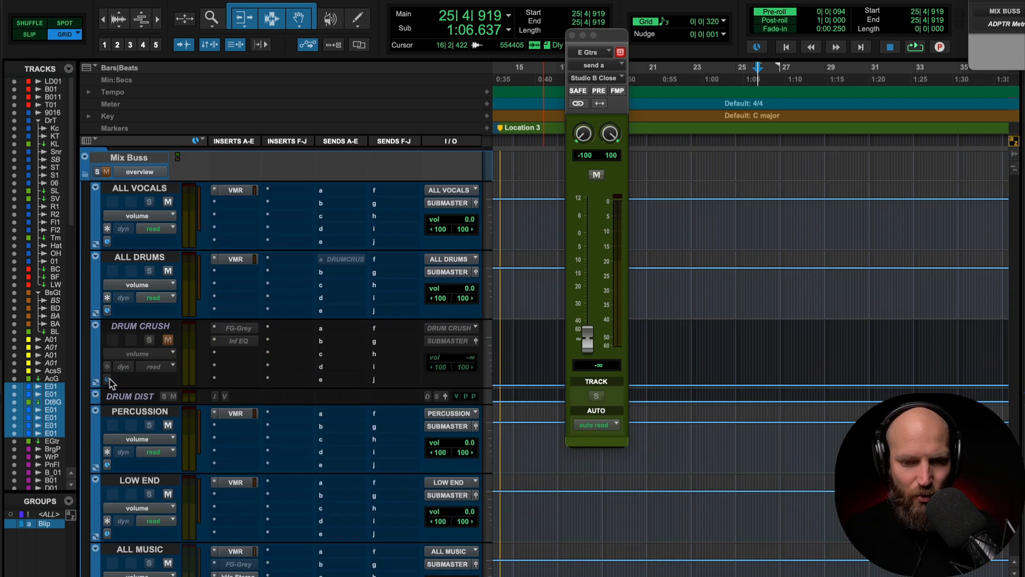
left_click(165, 213)
left_click(168, 203)
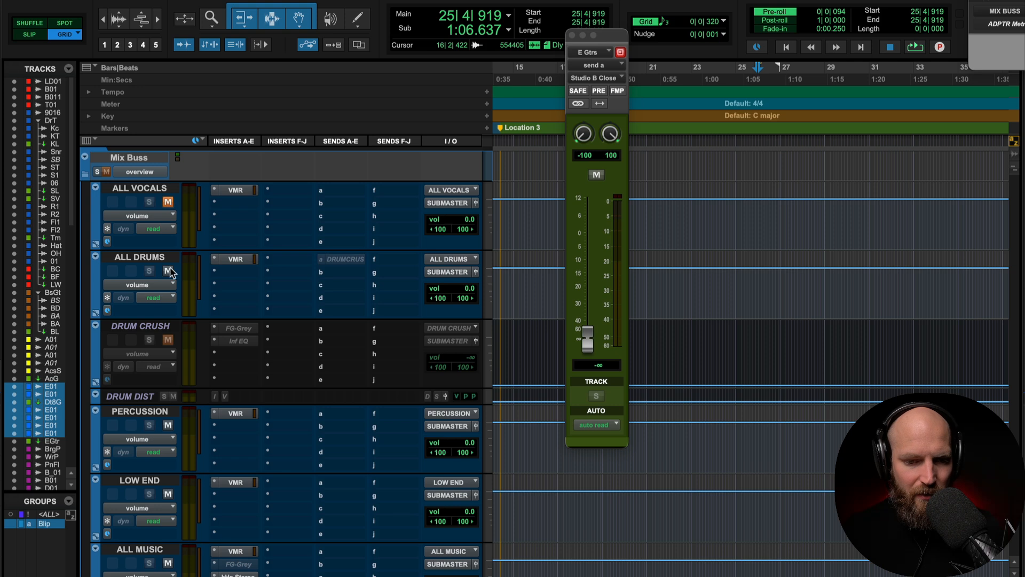
scroll(167, 317, "down", 3)
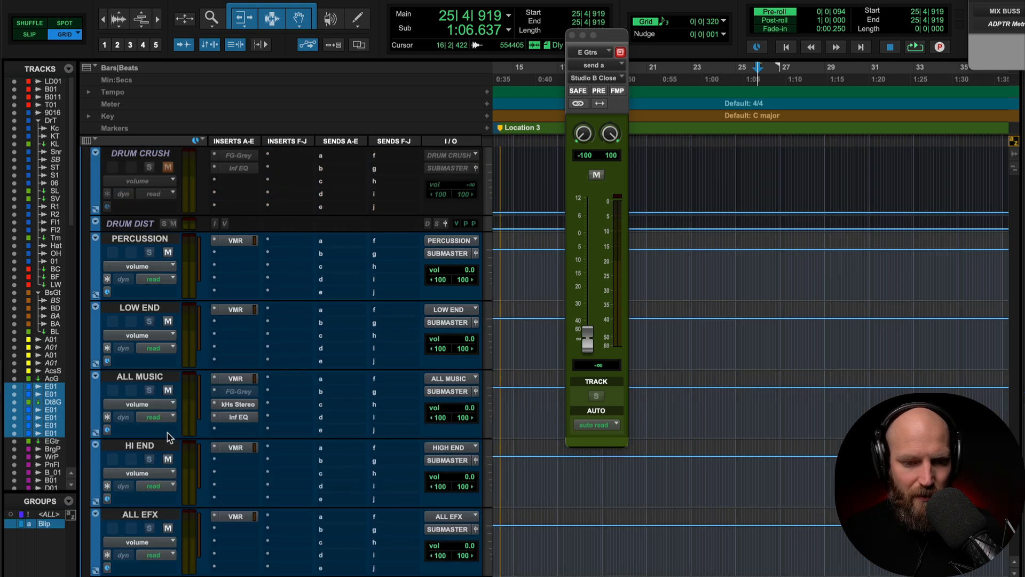
key("space")
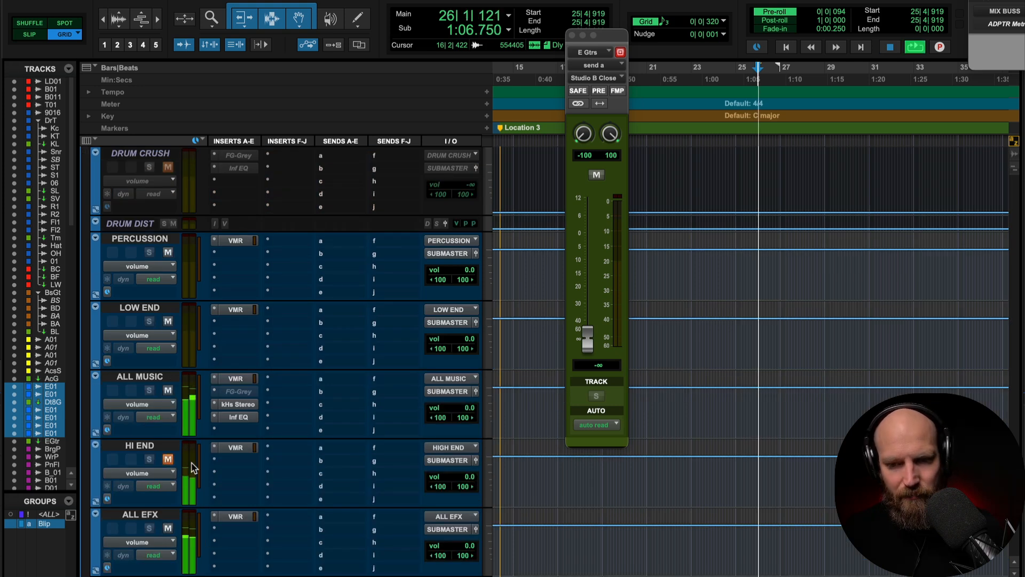
Move playback of the soloed electric guitars to the start of the EGTLdR.cm_01 clip at 44|1|008.
scroll(653, 455, "up", 6)
scroll(653, 455, "up", 15)
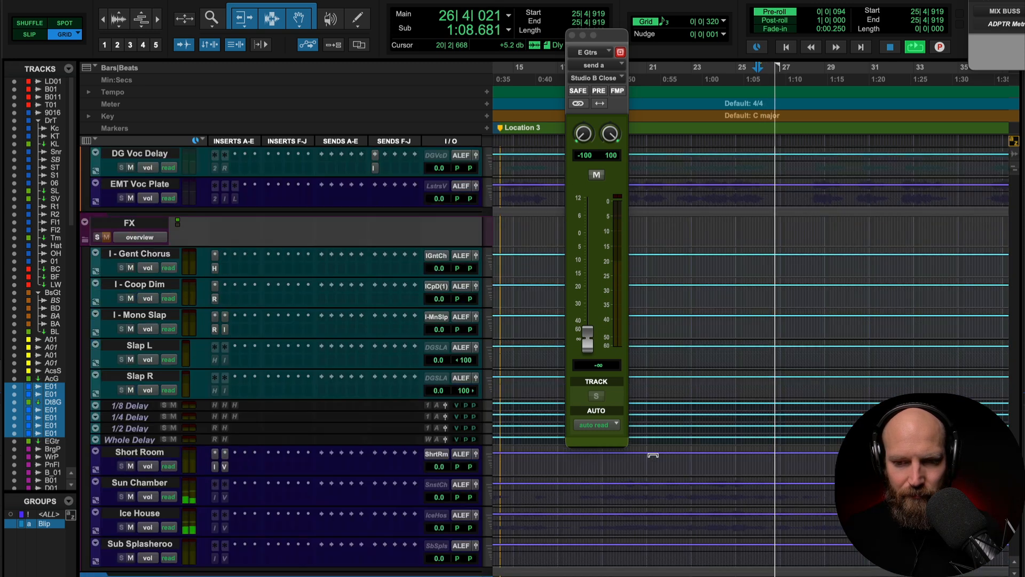
scroll(653, 455, "up", 18)
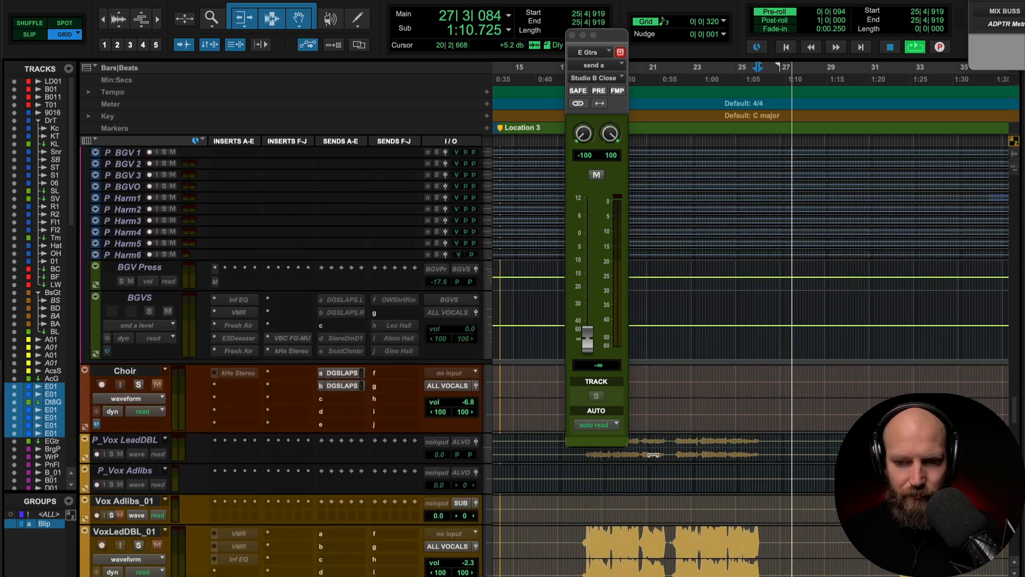
scroll(653, 455, "up", 18)
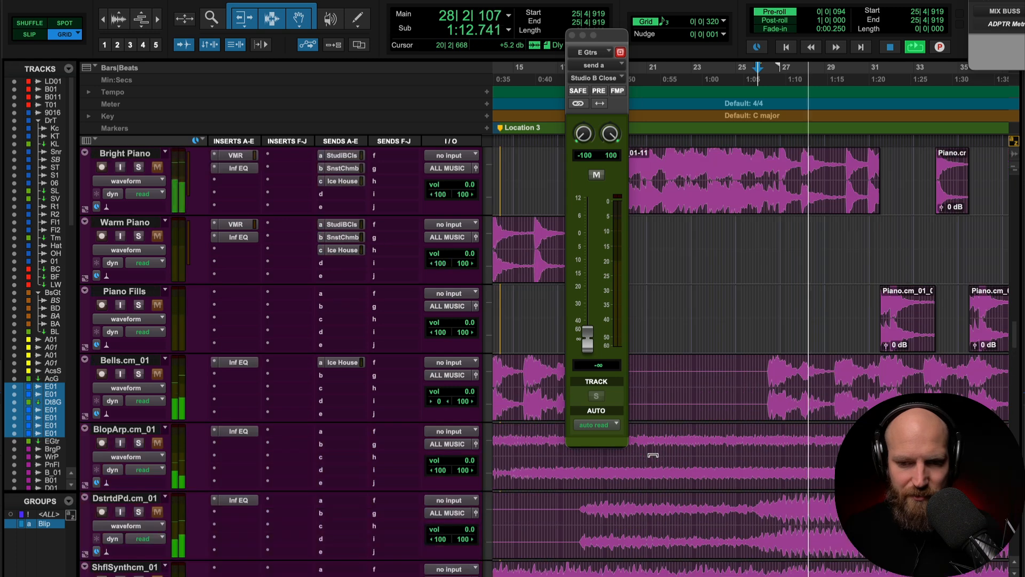
scroll(652, 455, "right", 10)
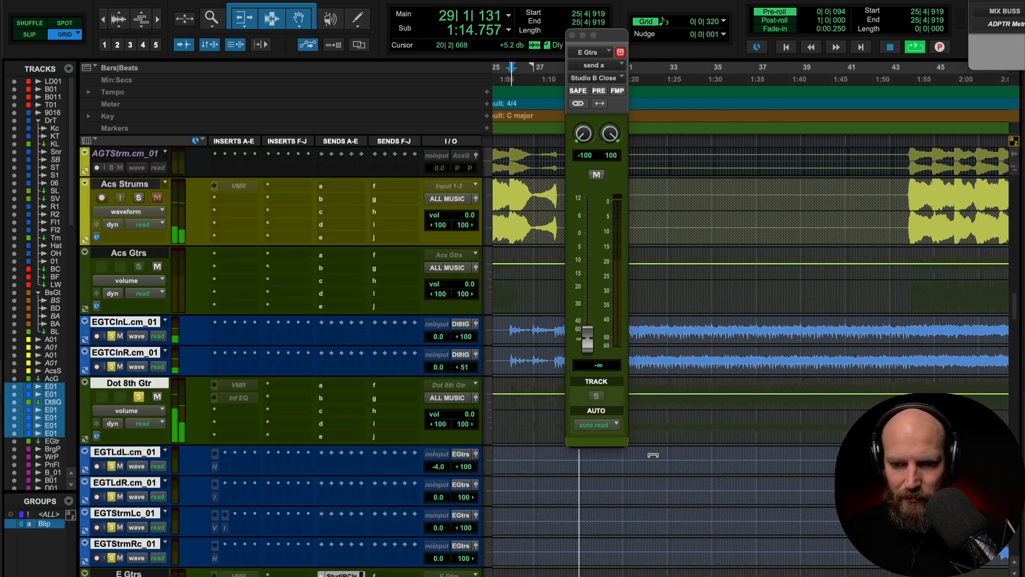
key("space")
left_click(704, 490)
key("Tab")
key("space")
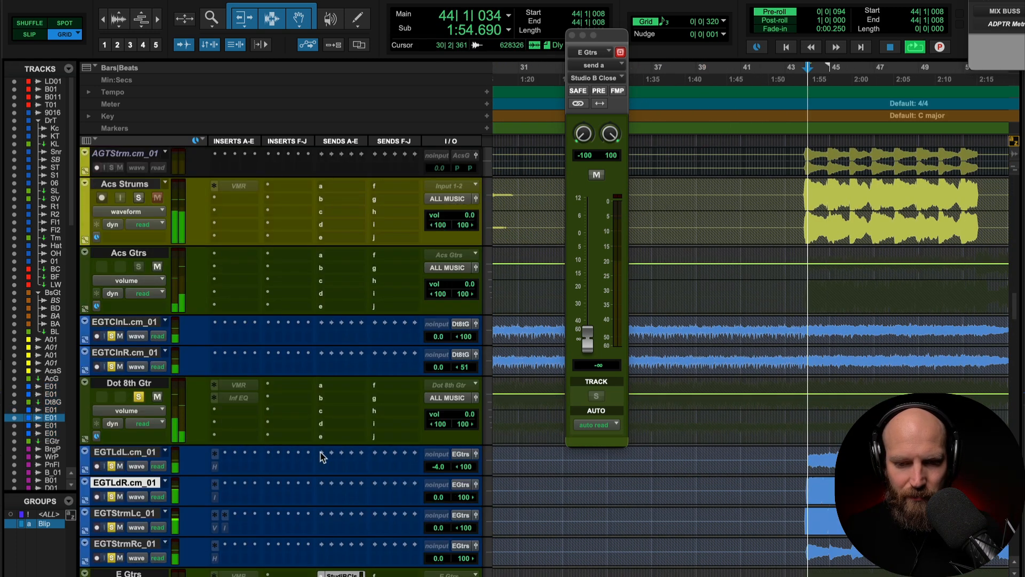
Try the Studio B Close send on E Gtrs at +12.0 dB during playback, and pull it back to −∞.
scroll(290, 442, "down", 3)
left_click_drag(587, 340, 587, 201)
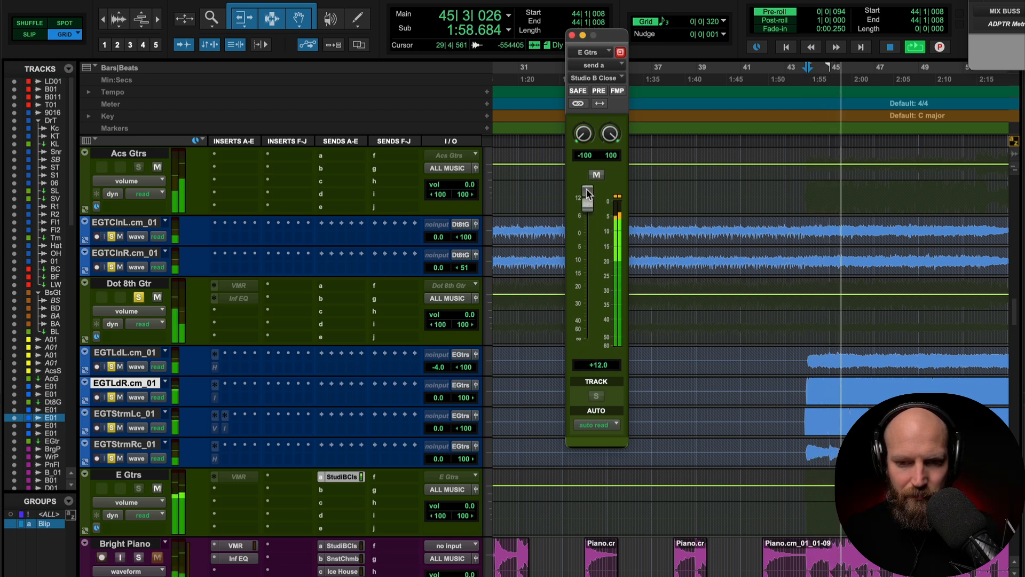
left_click_drag(587, 198, 587, 326)
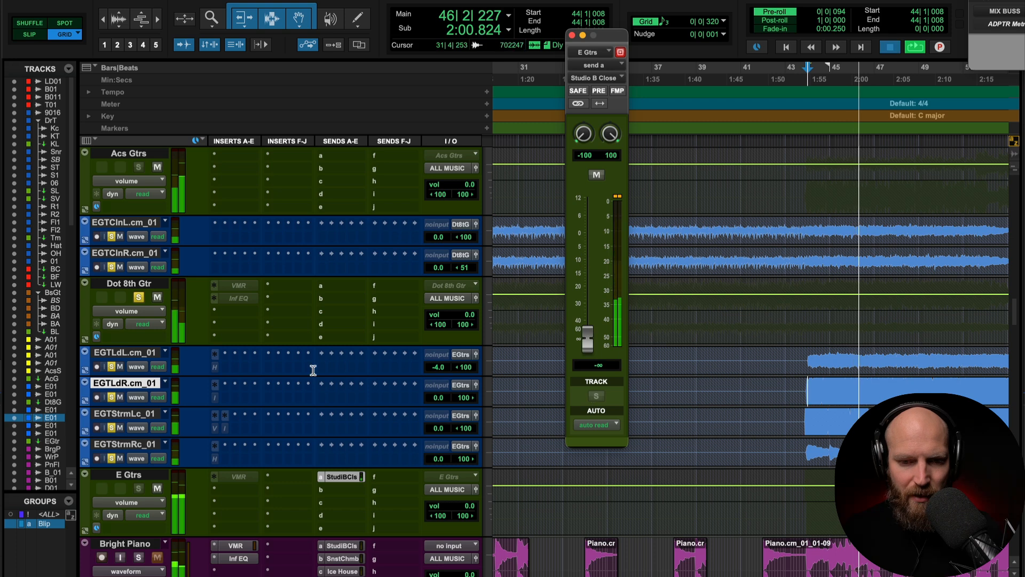
key("space")
Test the E Gtrs send at +12.0 dB with the Bricasti Close return in view, and reset the send to −∞.
scroll(238, 359, "up", 10)
scroll(237, 364, "up", 3)
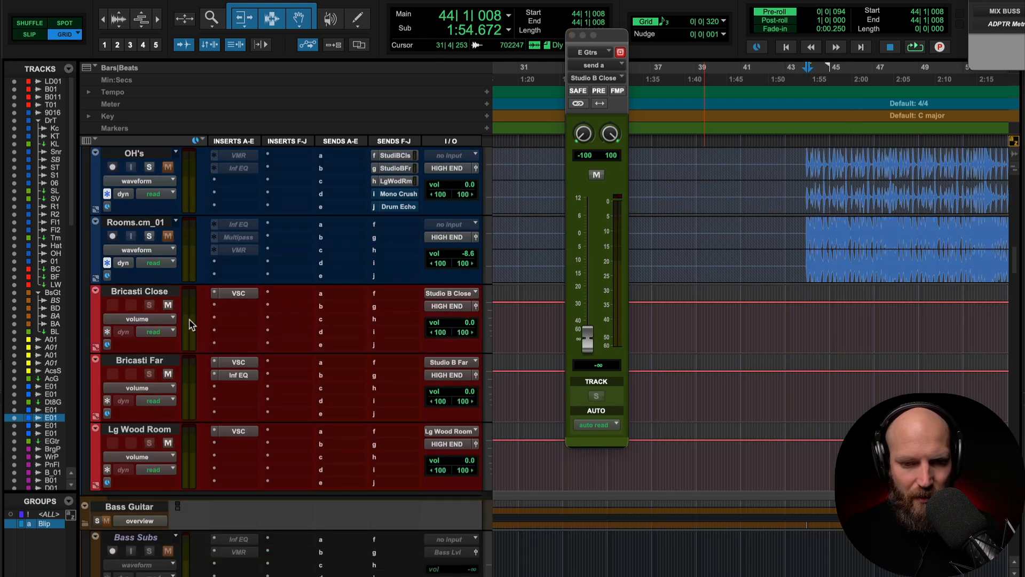
scroll(192, 324, "down", 2)
key("space")
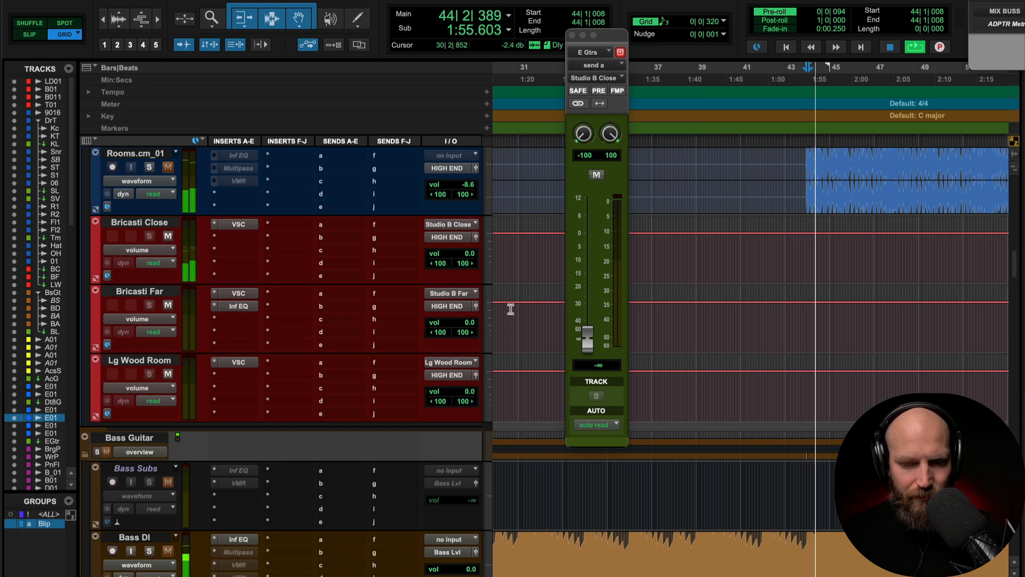
left_click_drag(584, 334, 586, 179)
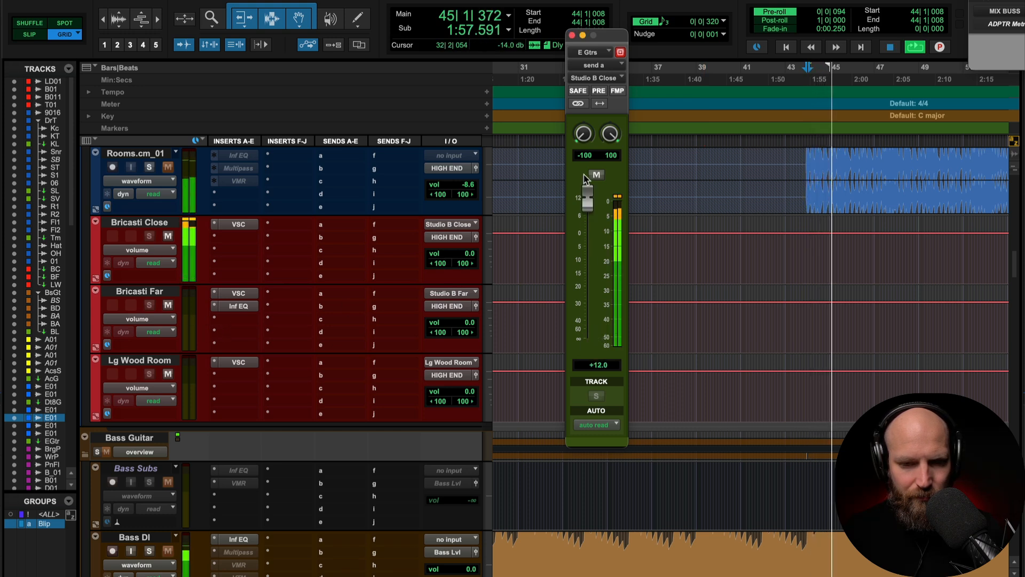
key("space")
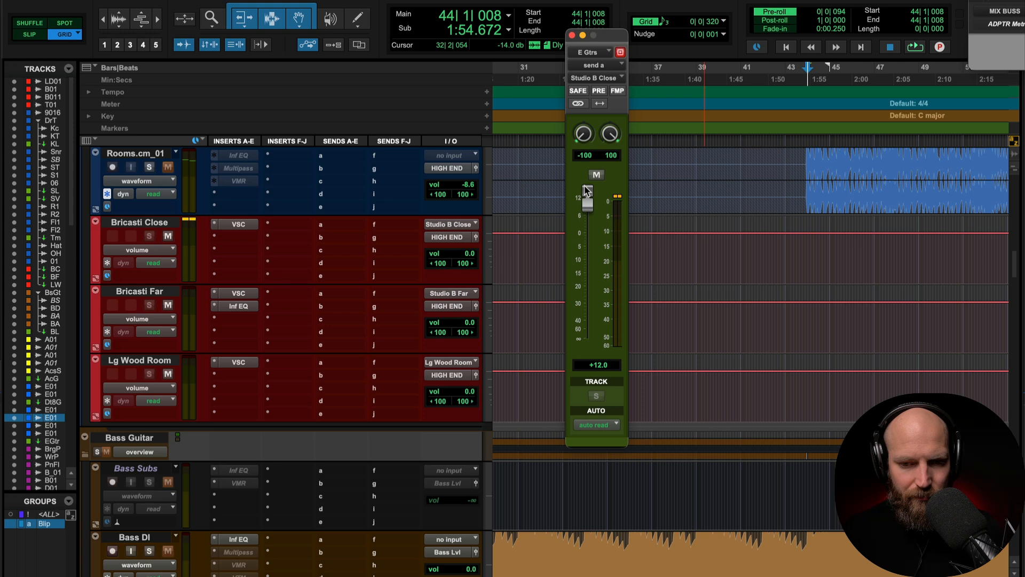
left_click_drag(584, 191, 563, 462)
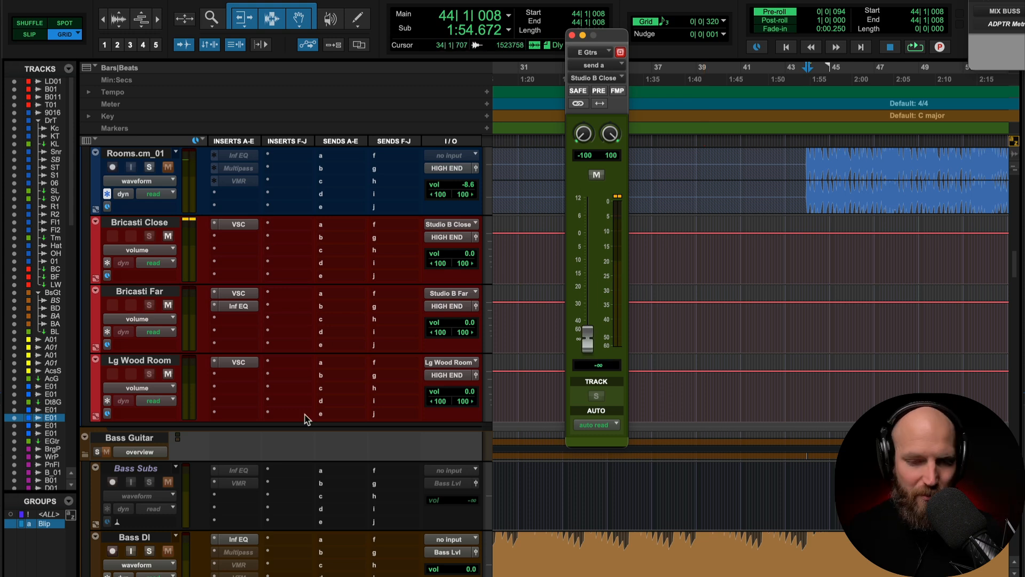
Set the automation mode of the Organ.cm_01 track to read.
scroll(305, 420, "down", 15)
scroll(278, 405, "up", 10)
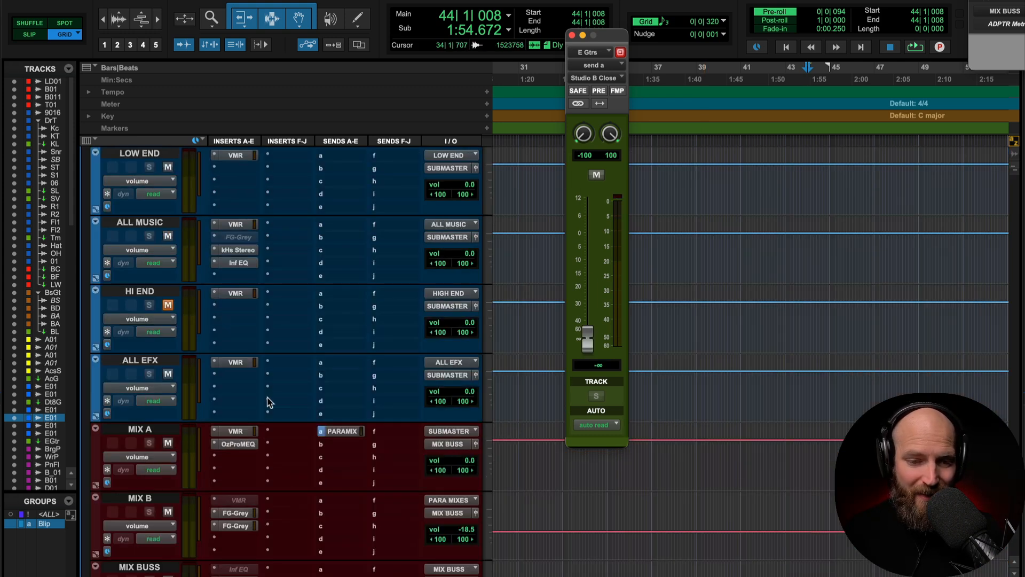
scroll(338, 320, "up", 20)
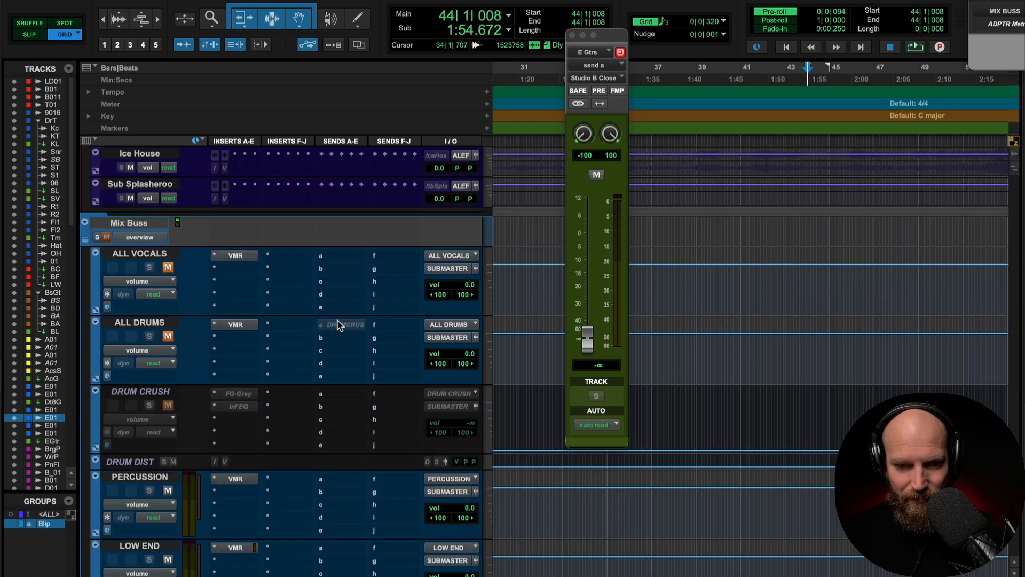
scroll(337, 323, "up", 20)
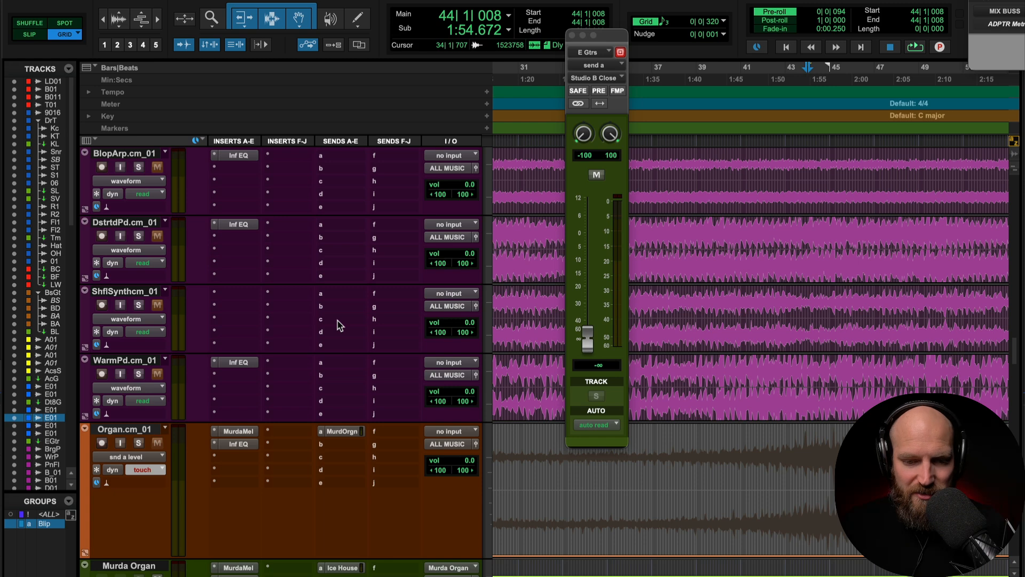
scroll(337, 323, "up", 5)
scroll(337, 324, "down", 15)
scroll(192, 265, "up", 4)
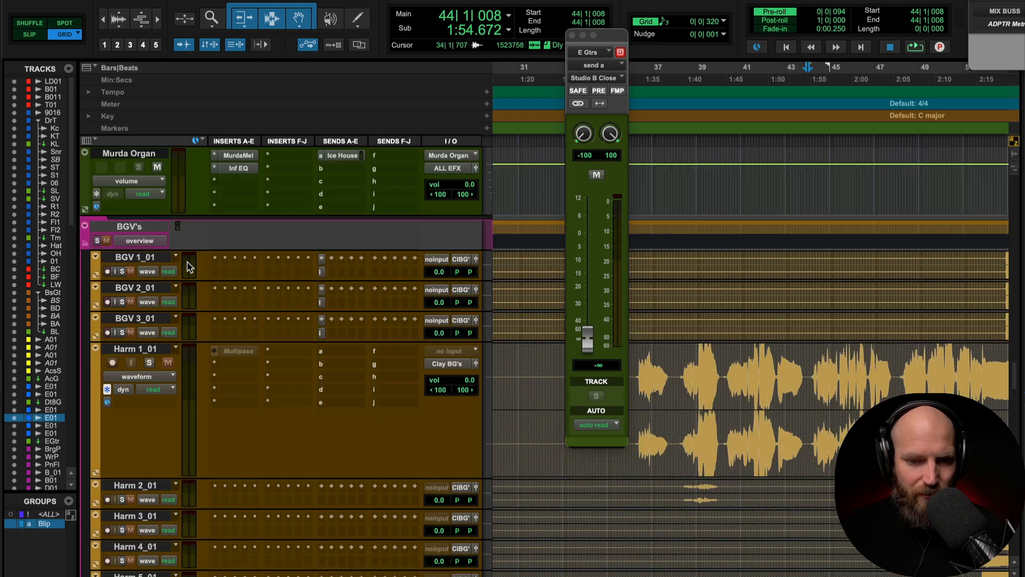
scroll(180, 254, "up", 4)
left_click(154, 331)
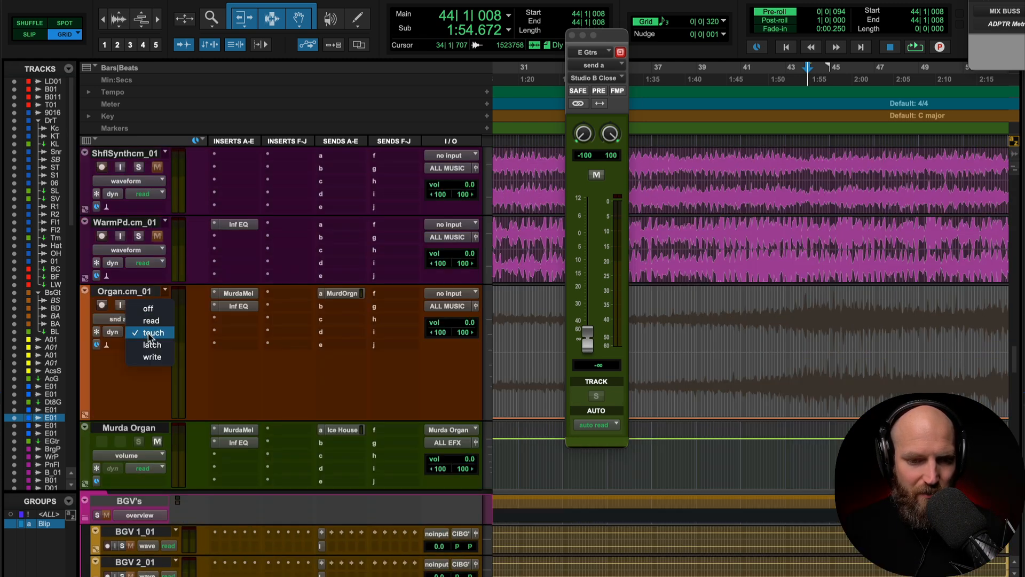
left_click(154, 323)
Set the Studio B Close send on E Gtrs to -17.7 dB during playback, comparing the sound with the send muted.
scroll(213, 334, "up", 15)
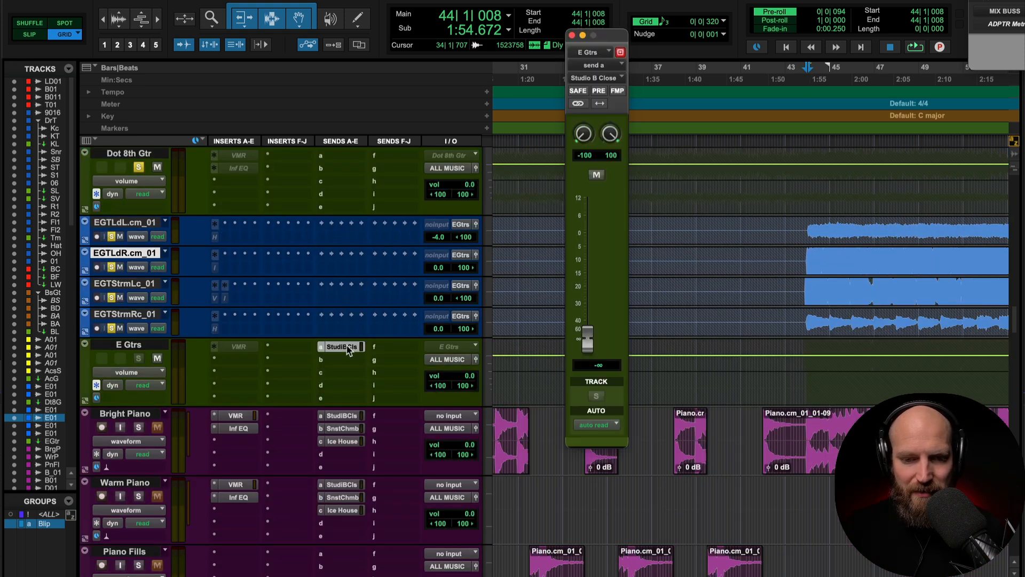
key("space")
left_click_drag(586, 334, 588, 274)
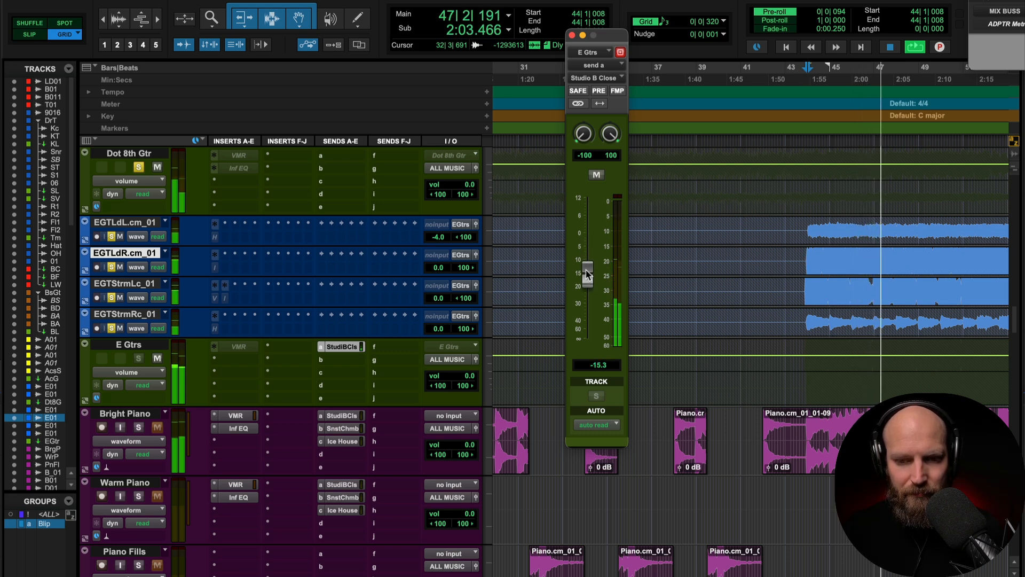
left_click(598, 176)
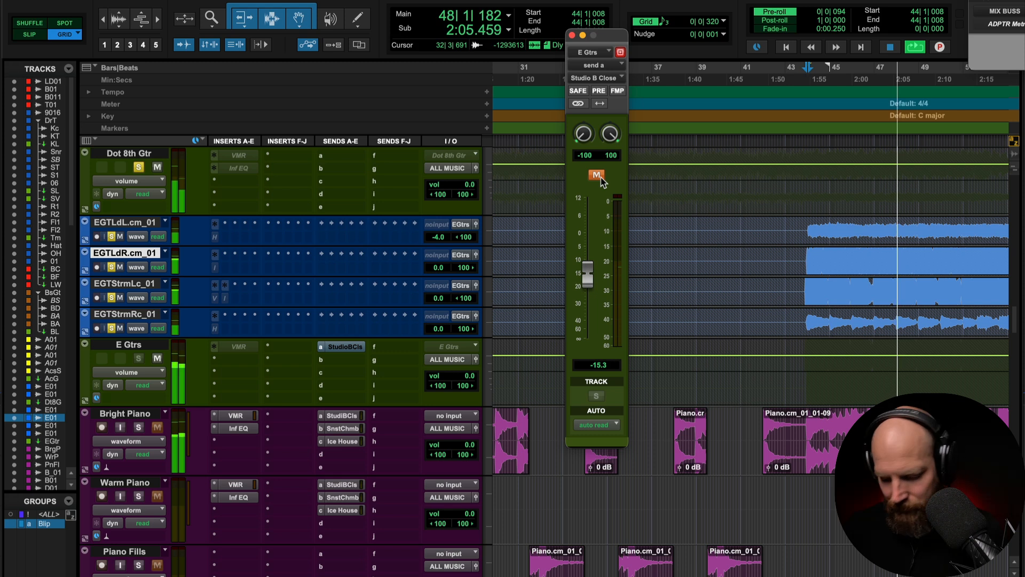
left_click(597, 175)
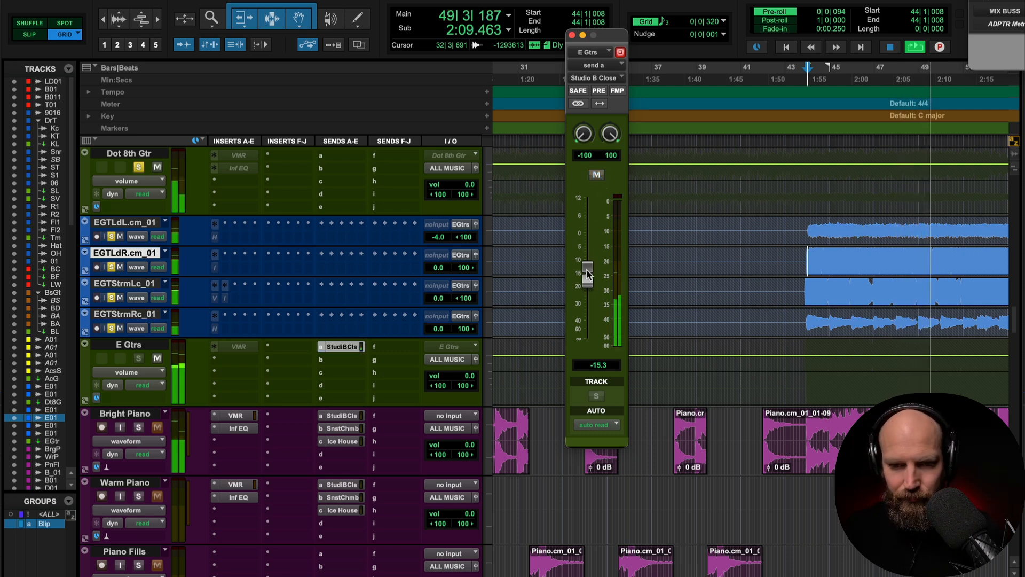
left_click_drag(587, 269, 586, 276)
key("space")
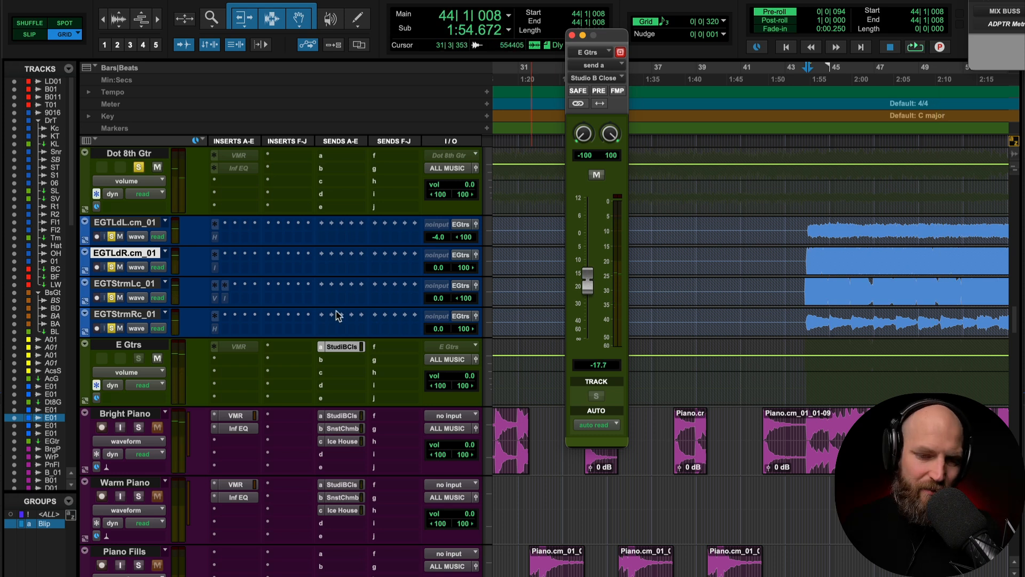
Clear the solo on all electric guitar tracks and close the E Gtrs send window.
key("shift+s")
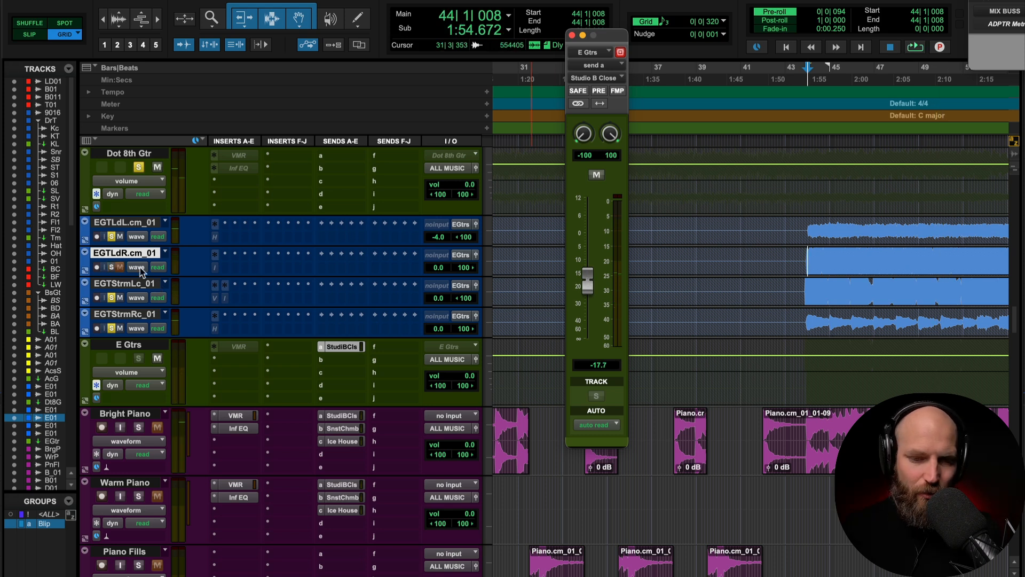
left_click(112, 267, "alt")
scroll(193, 361, "down", 3)
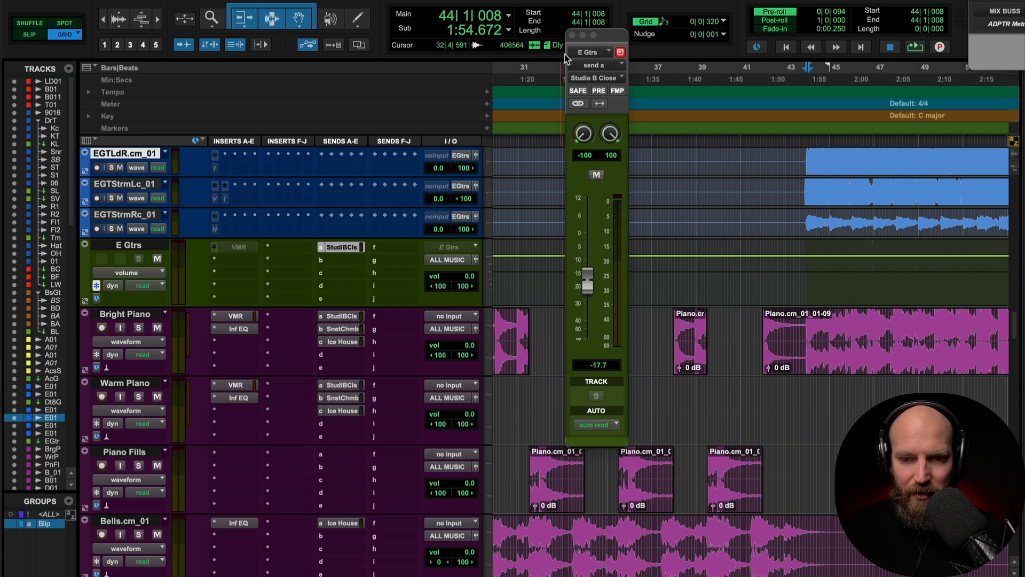
left_click(572, 35)
Place the edit cursor at the start of the first Bright Piano clip at 18|1|003.
scroll(556, 361, "down", 2)
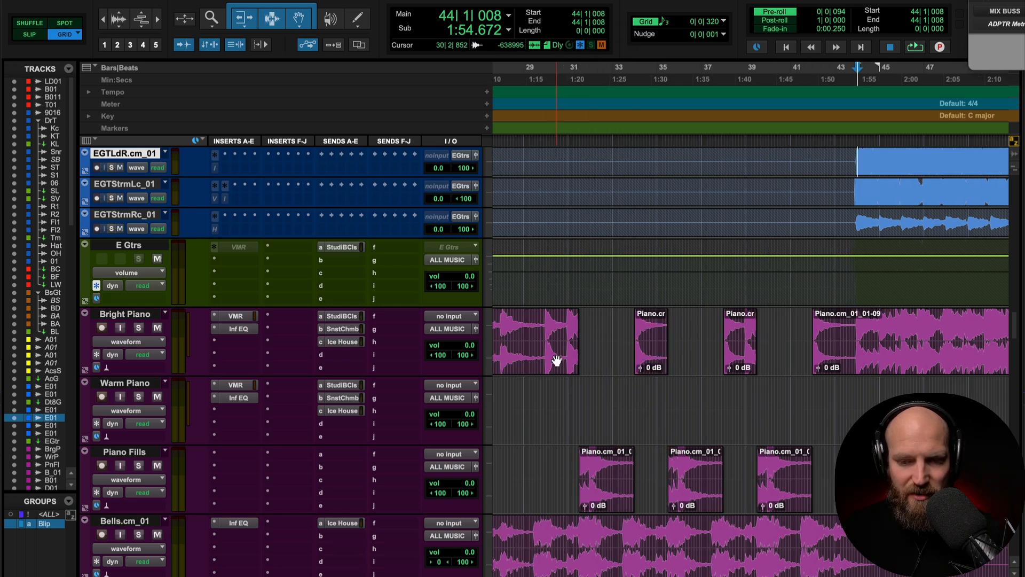
scroll(557, 361, "left", 3)
left_click(544, 336)
key("Return")
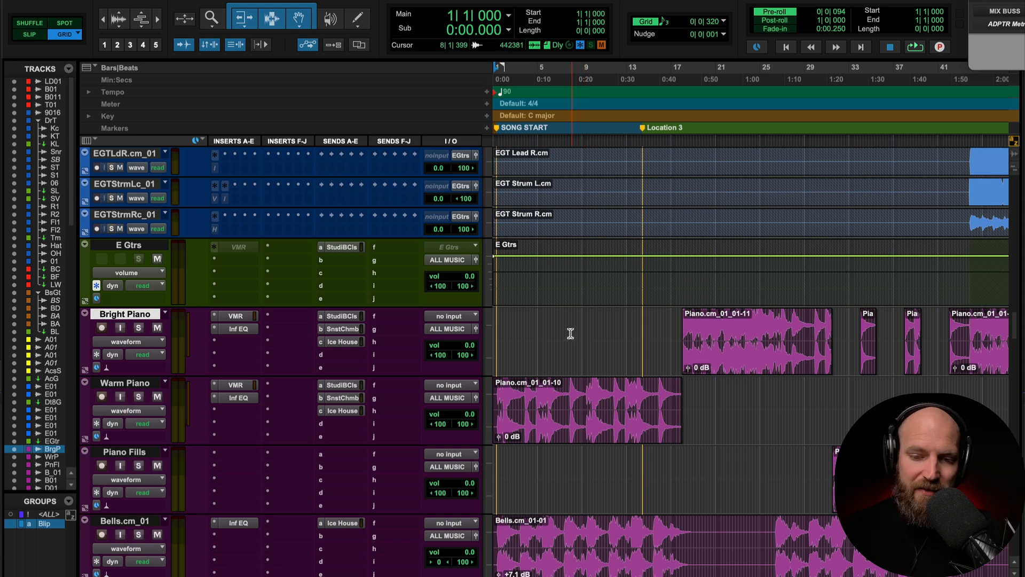
left_click(520, 331)
left_click(517, 331)
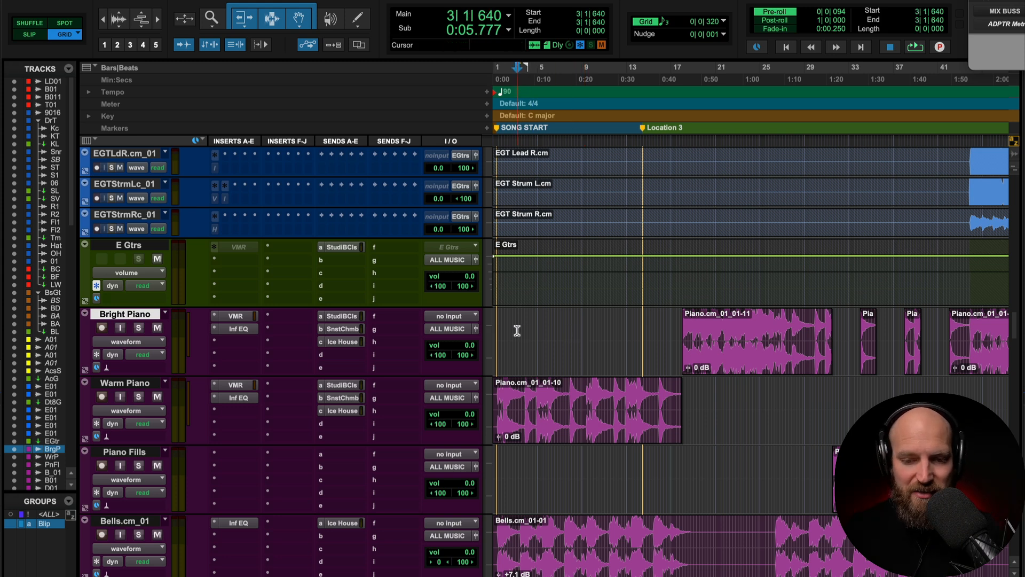
key("Tab")
left_click(517, 331)
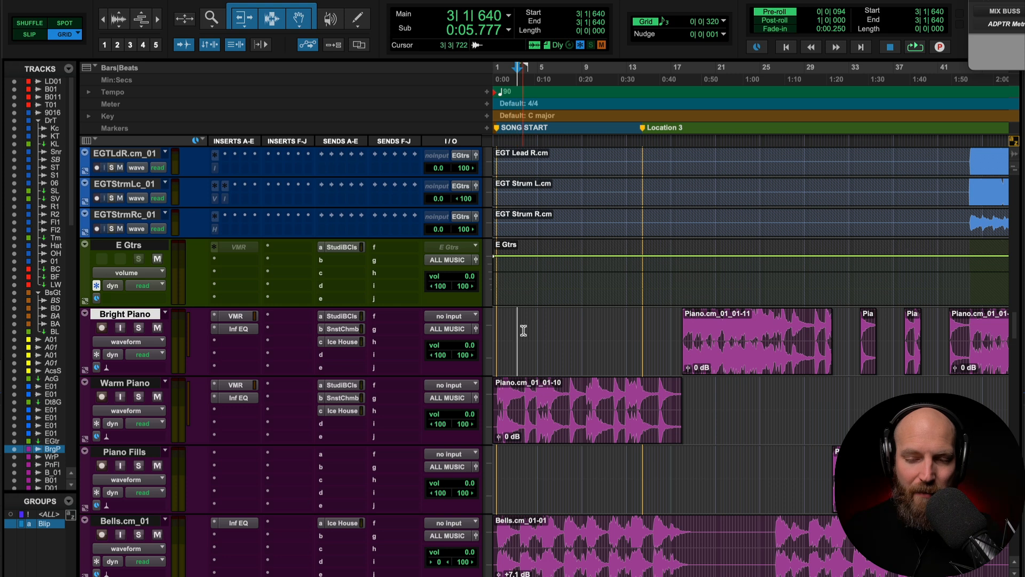
left_click(622, 325)
key("Tab")
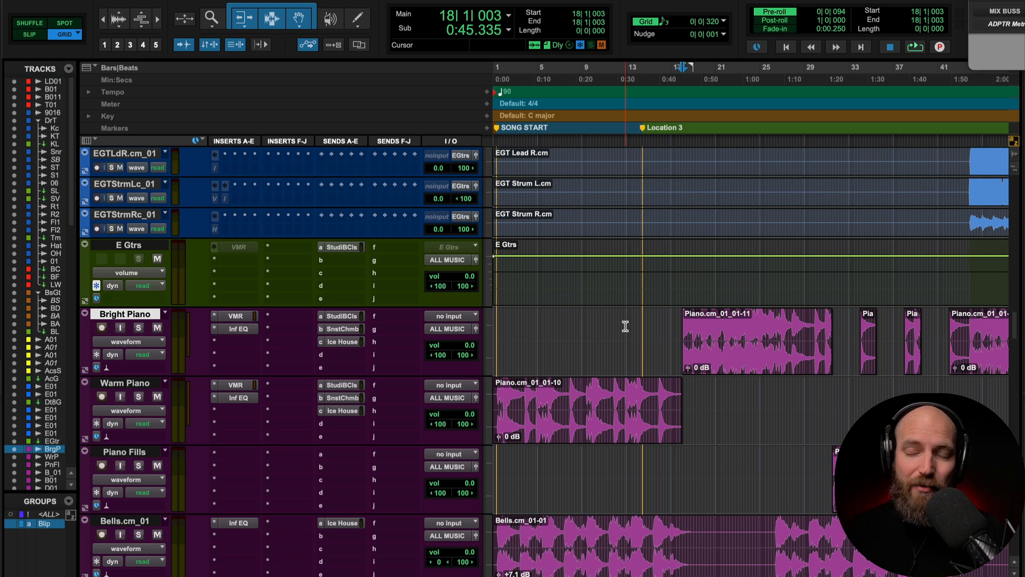
Solo the Bright Piano track and start playback at its first clip, 18|1|003.
left_click(535, 333)
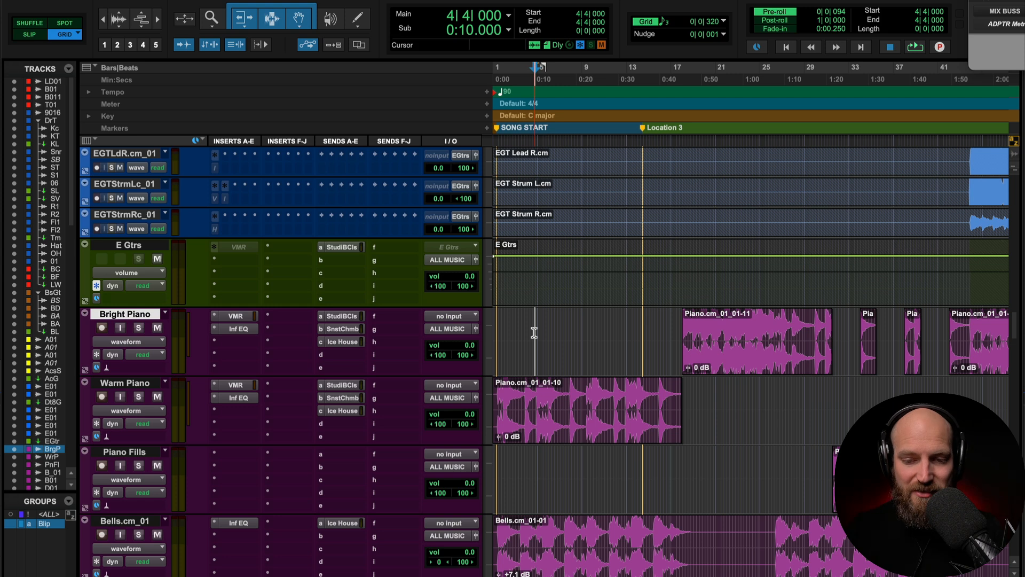
key("Tab")
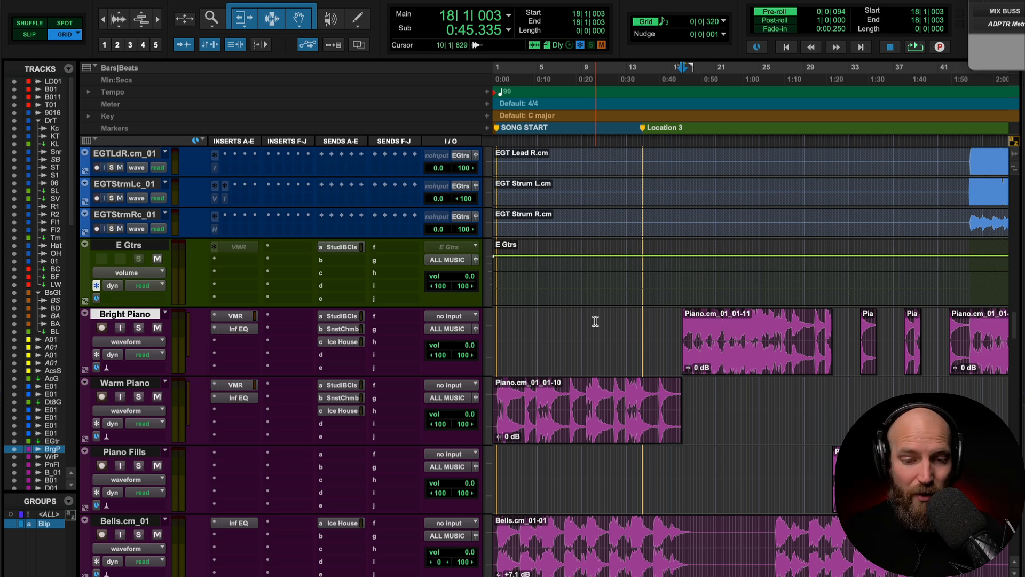
key("shift+s")
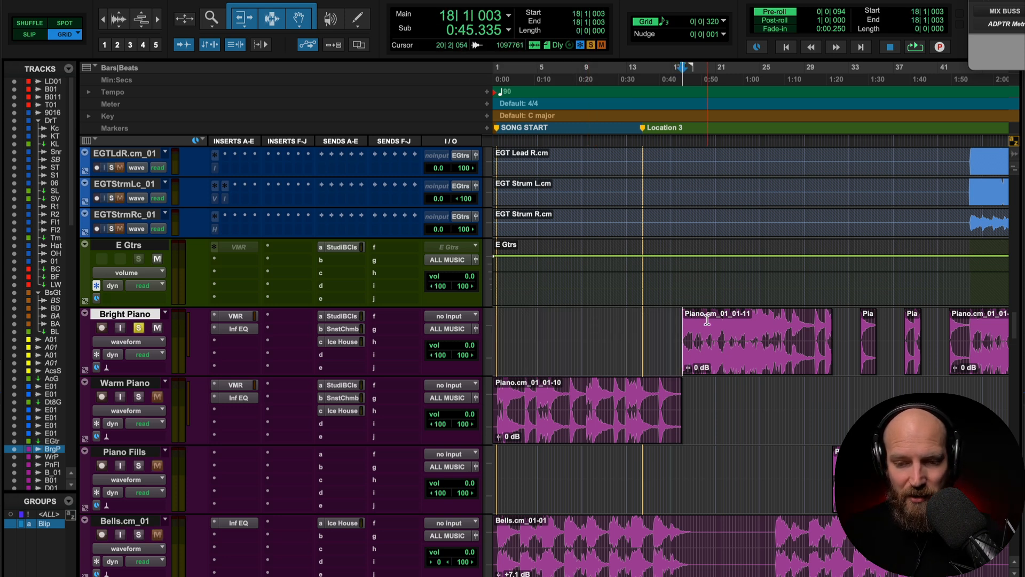
key("space")
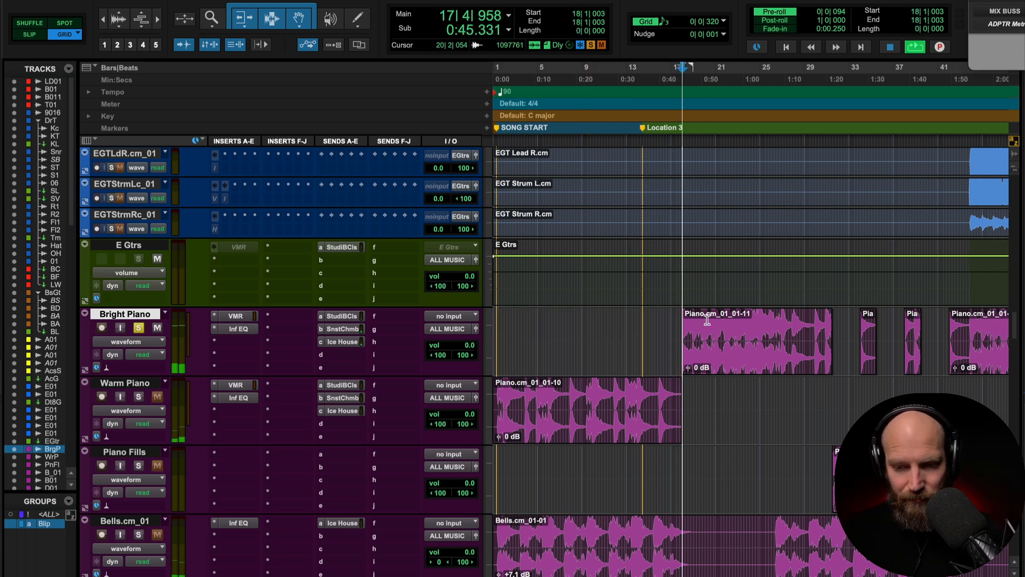
Review the Infinity EQ and Virtual Mix Rack settings on Bright Piano, stopping playback and clearing the track's solo.
left_click(238, 330)
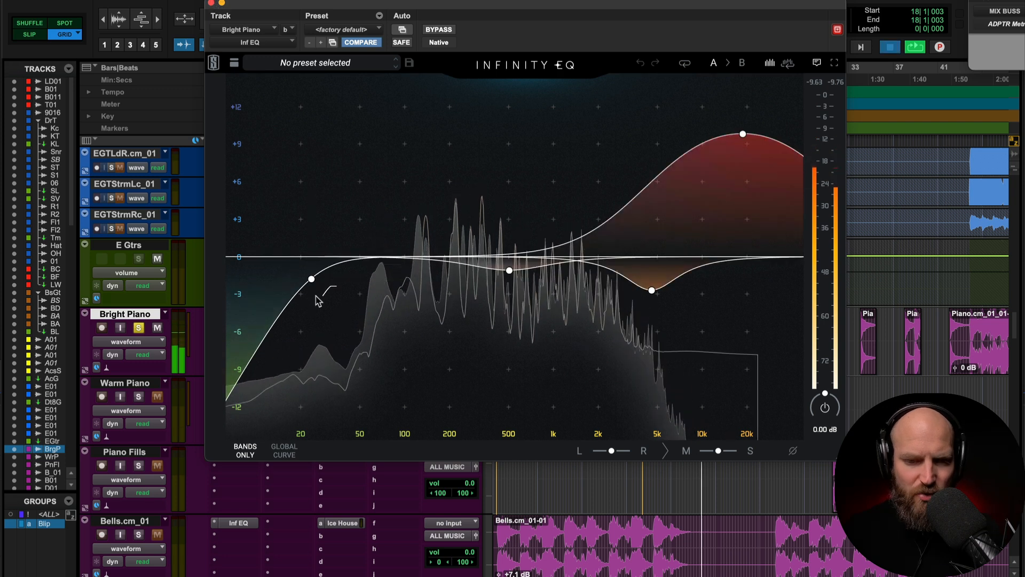
key("space")
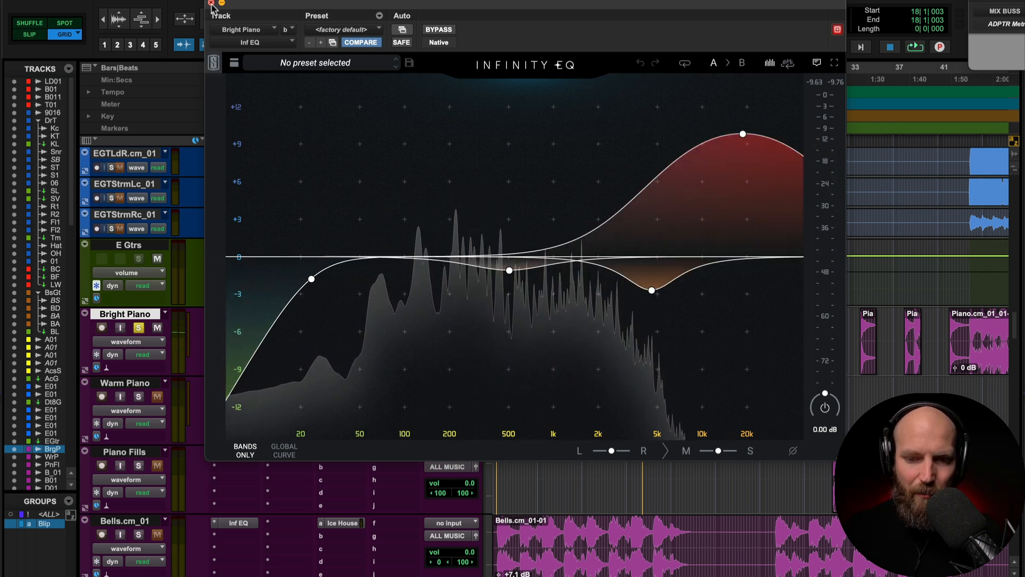
left_click(212, 3)
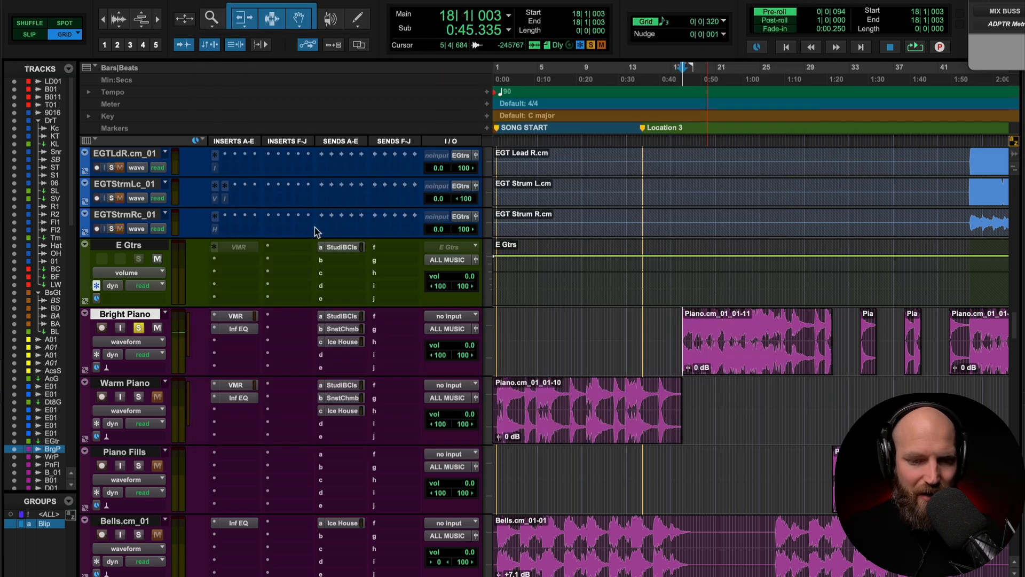
left_click(238, 329)
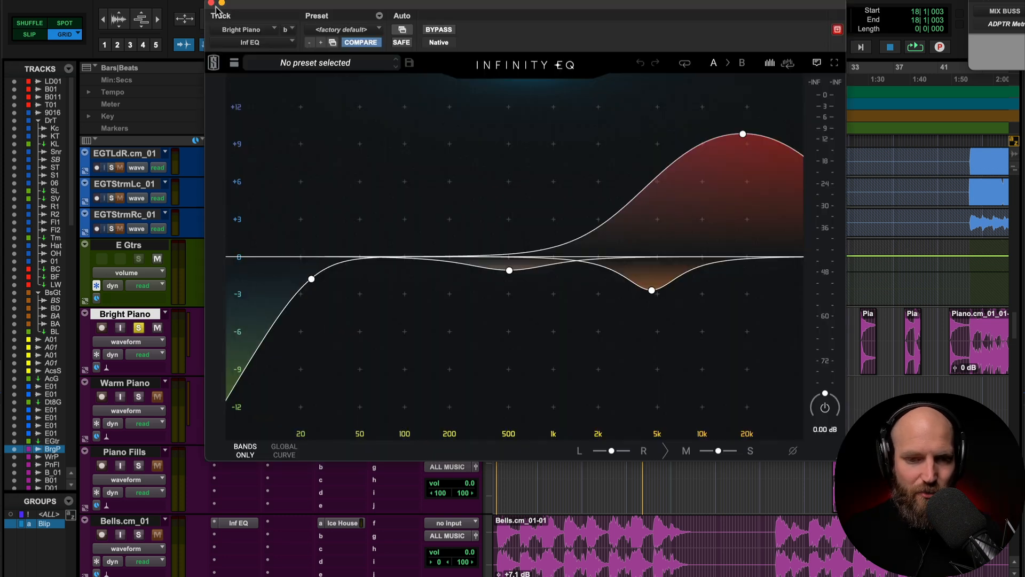
left_click(211, 4)
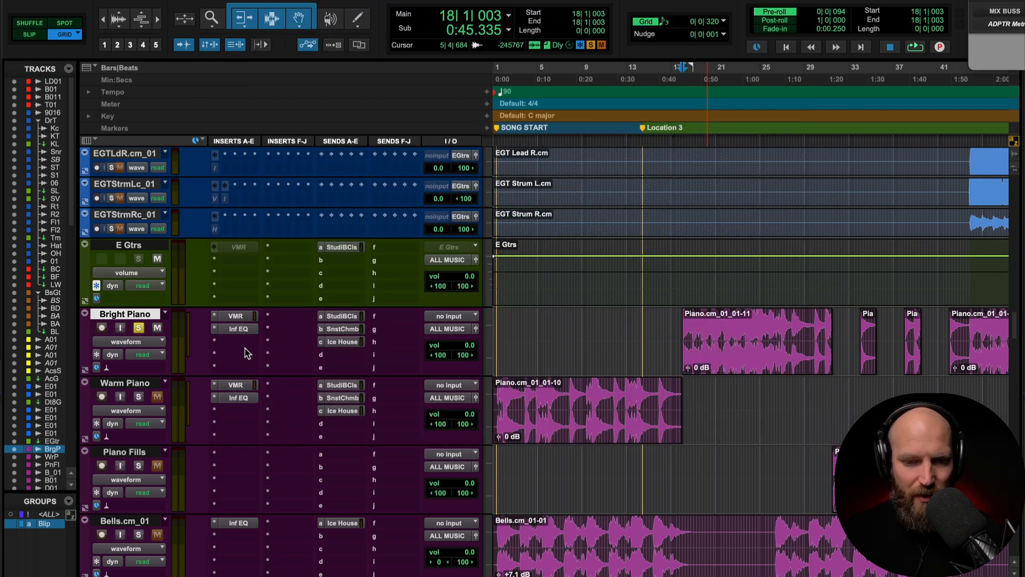
left_click(238, 318)
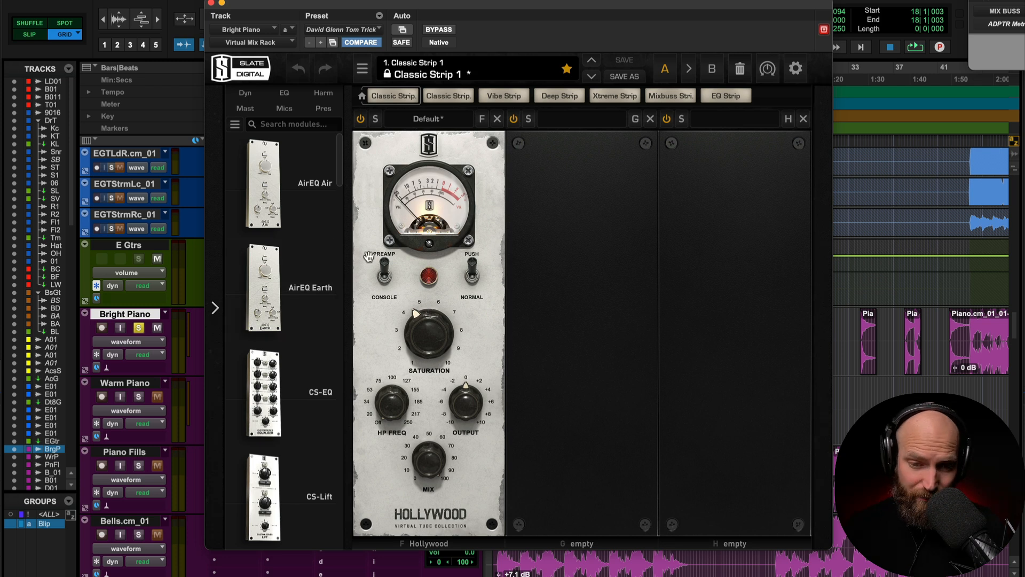
left_click(211, 4)
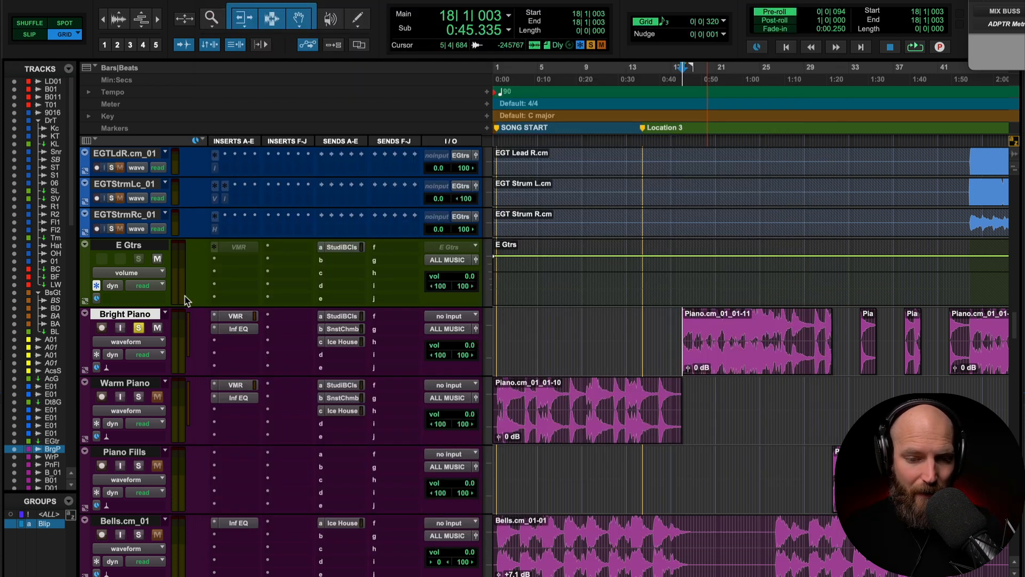
left_click(138, 327)
Review the Infinity EQ band settings on the Warm Piano track and close the plug-in window.
left_click(134, 384)
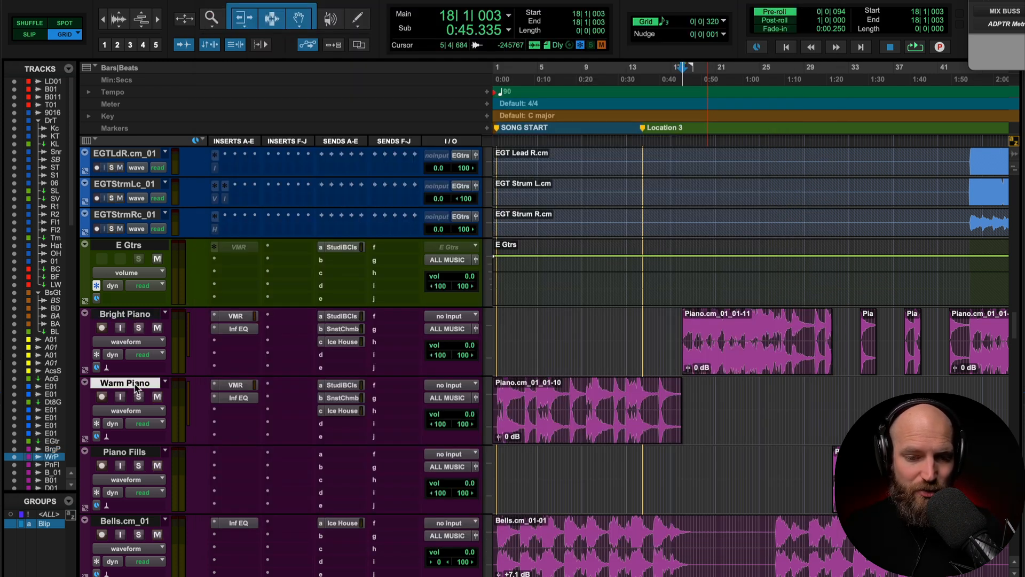
left_click(235, 398)
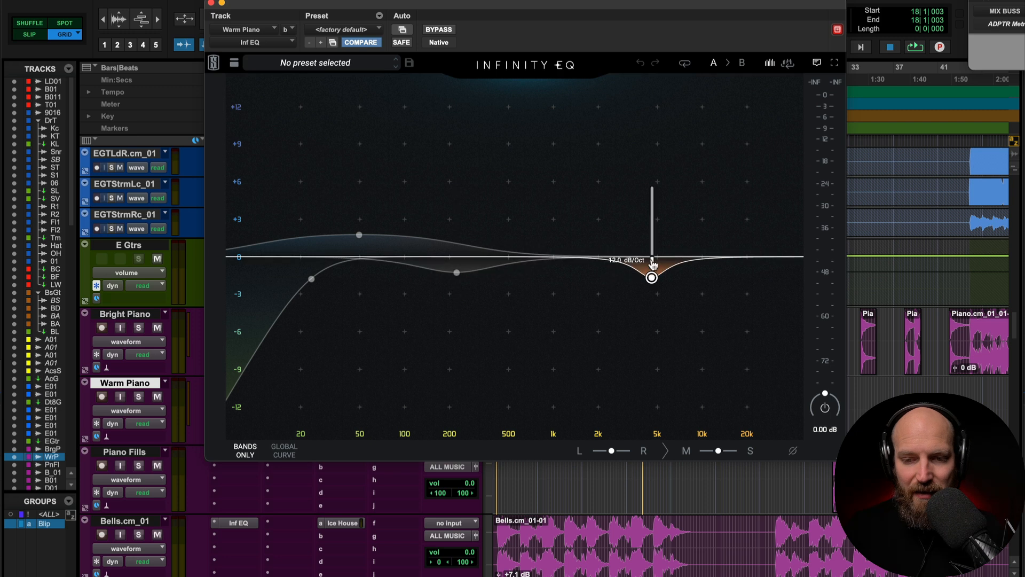
left_click(211, 3)
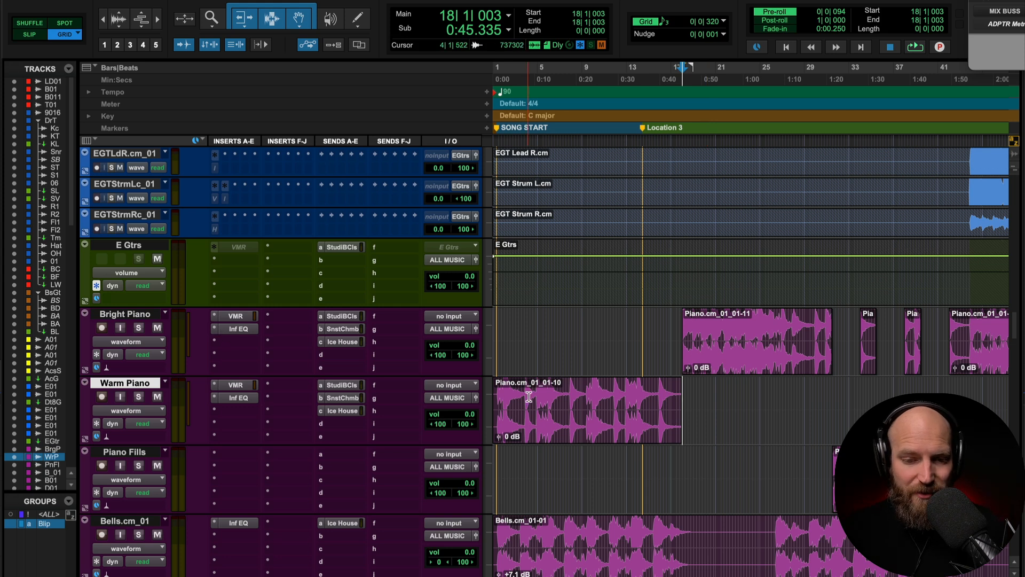
Solo Bright Piano and Warm Piano, compare them by playing from 13|1|003 and 21|4|000, and clear both solos.
left_click(125, 314, "shift")
key("shift+s")
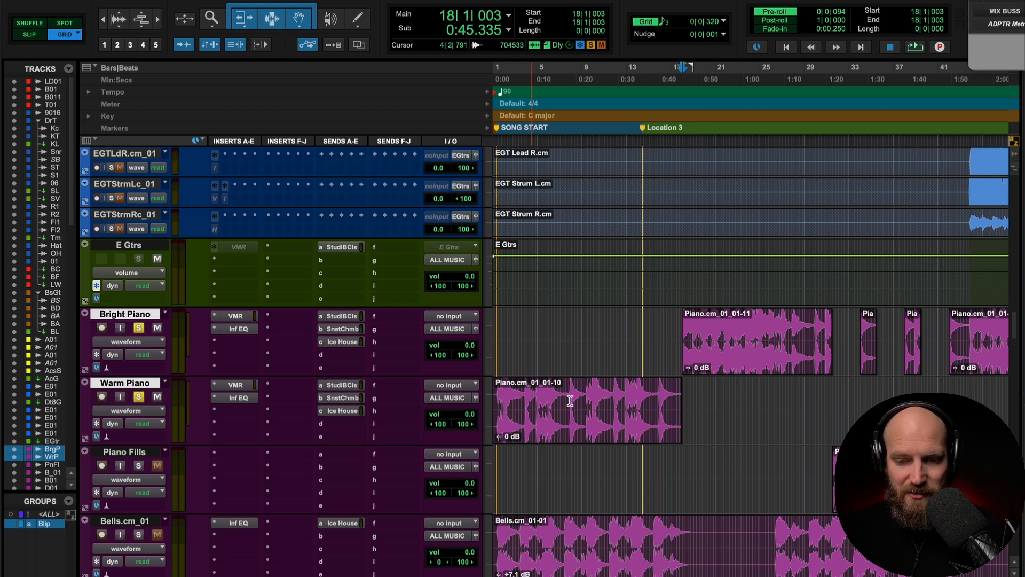
left_click(625, 403)
key("space")
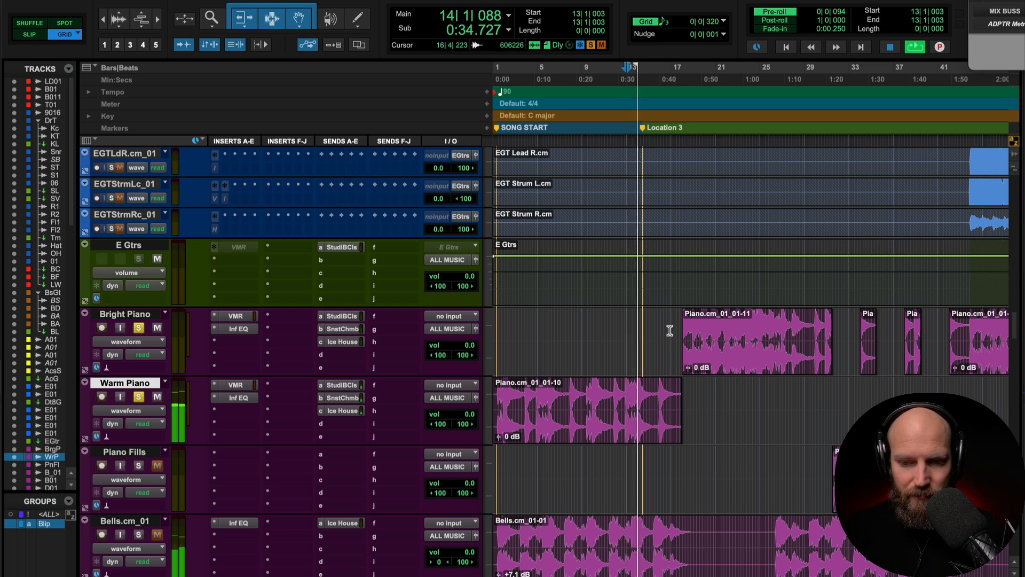
key("space")
left_click(724, 331)
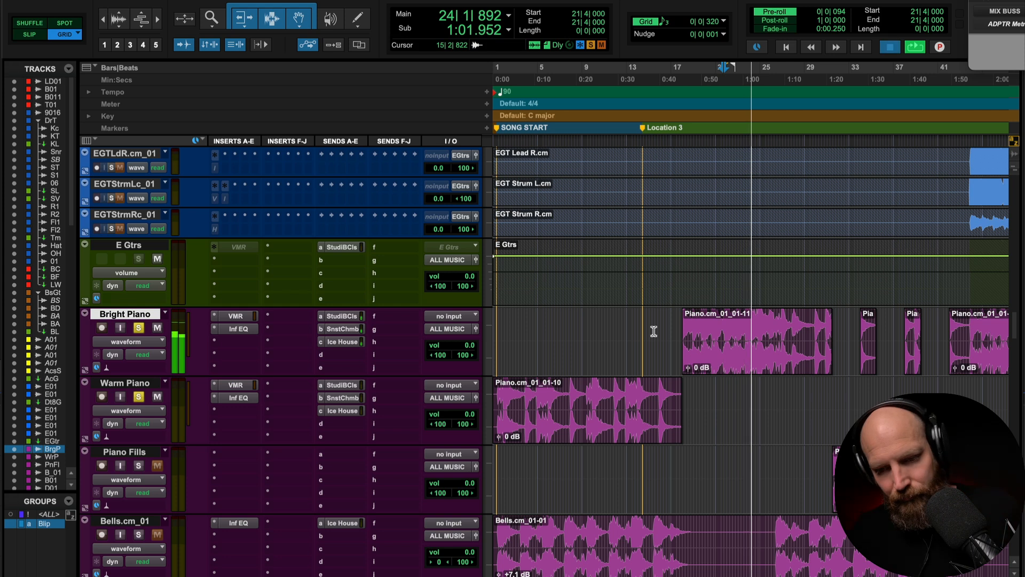
key("space")
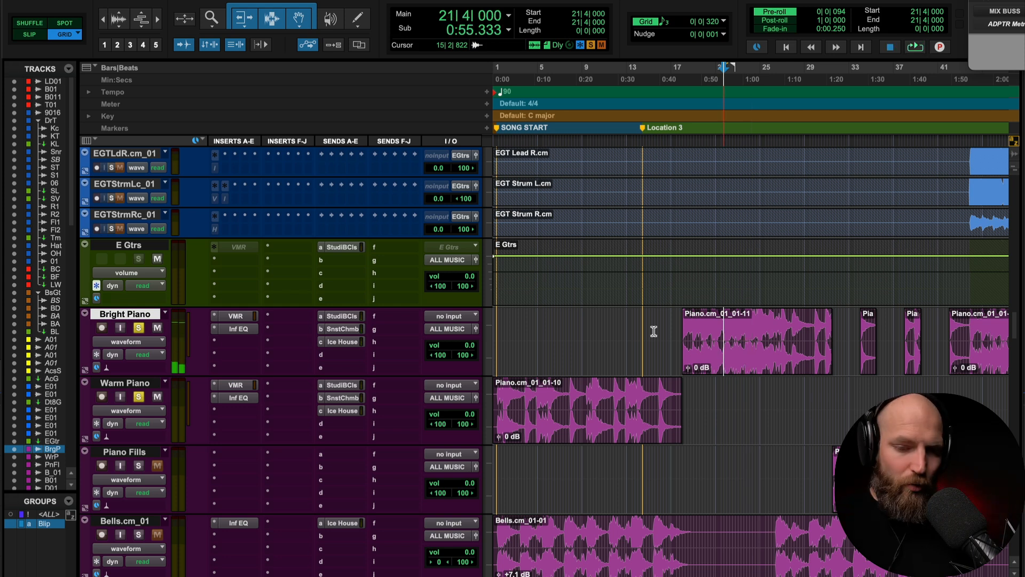
left_click(139, 328)
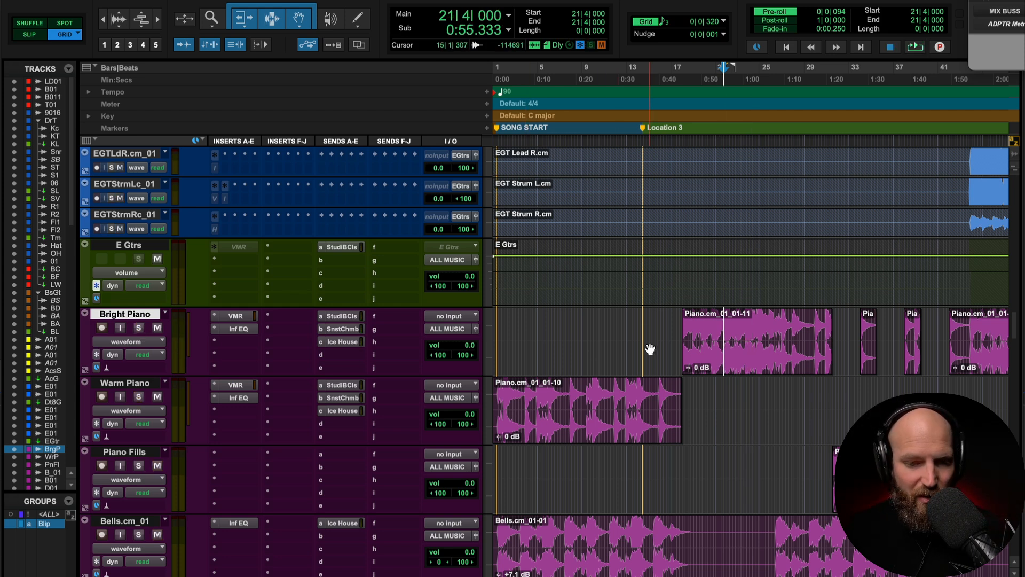
Play the passage leading into the first Piano Fills clip from 29|1|640 in the full mix.
scroll(305, 393, "down", 1)
scroll(304, 393, "right", 5)
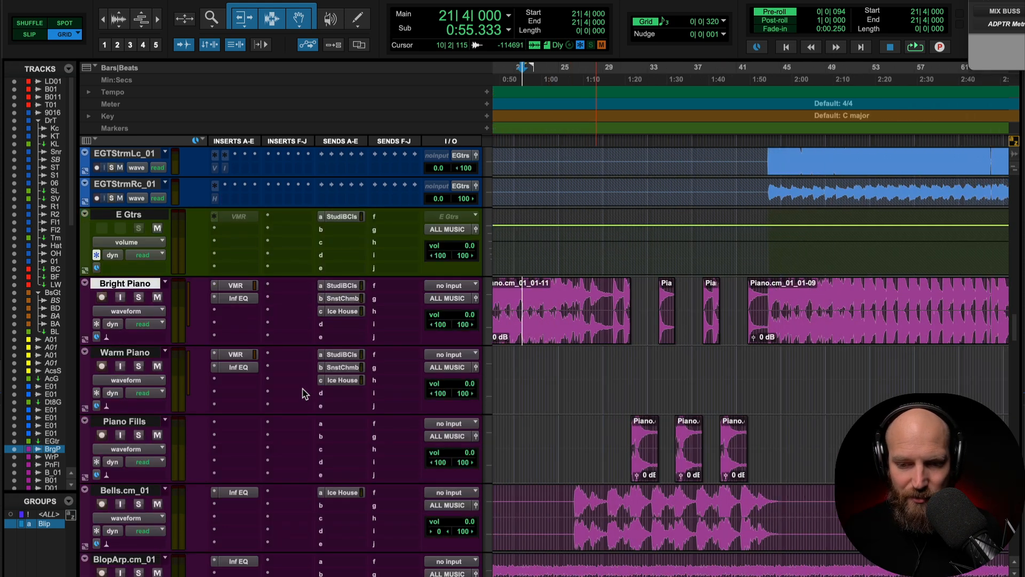
left_click(617, 440)
left_click(605, 441)
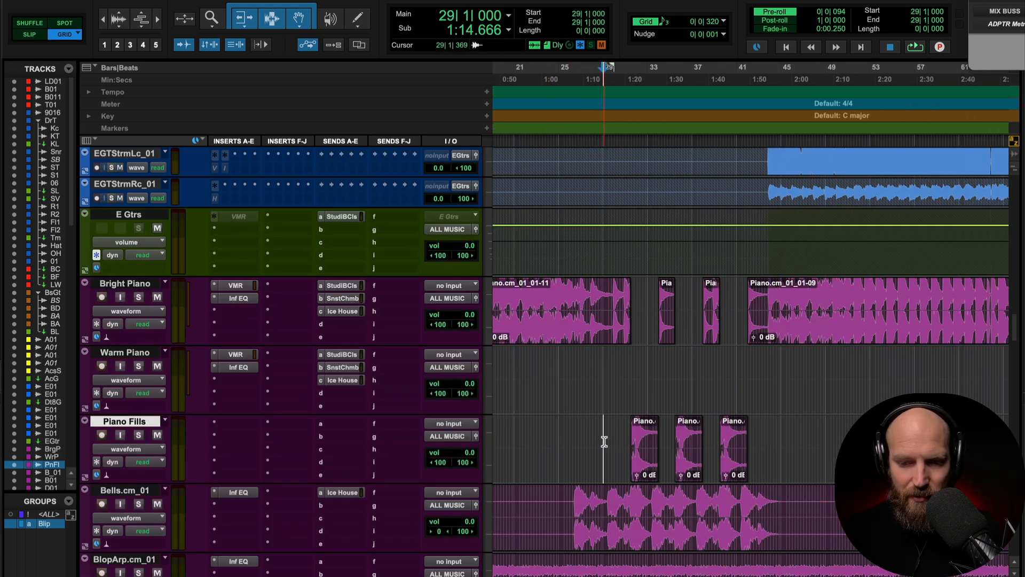
key("space")
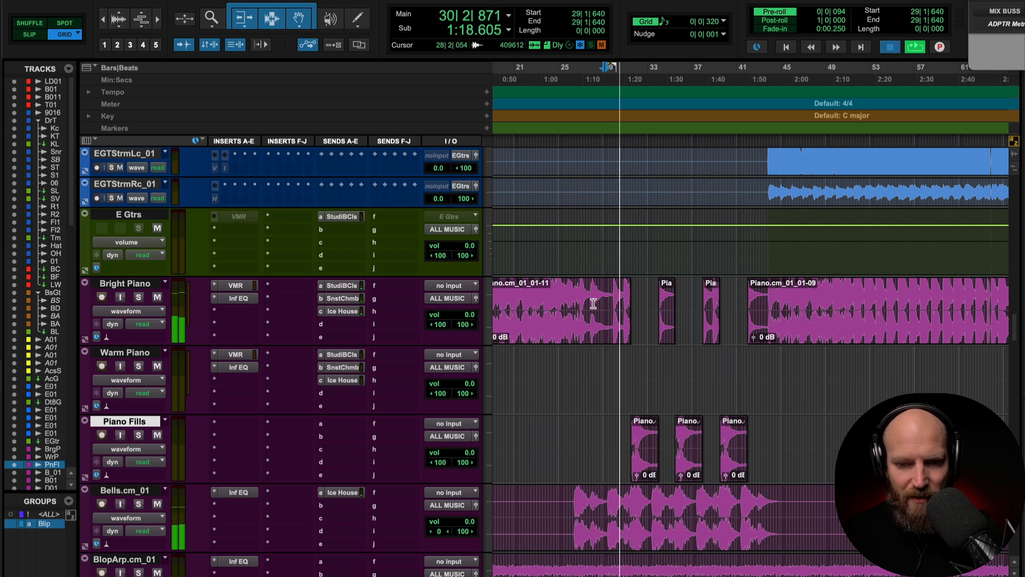
key("space")
Play the first Bright Piano section from 24|2|320 to find where the softer part begins.
left_click(556, 305)
key("space")
key("t")
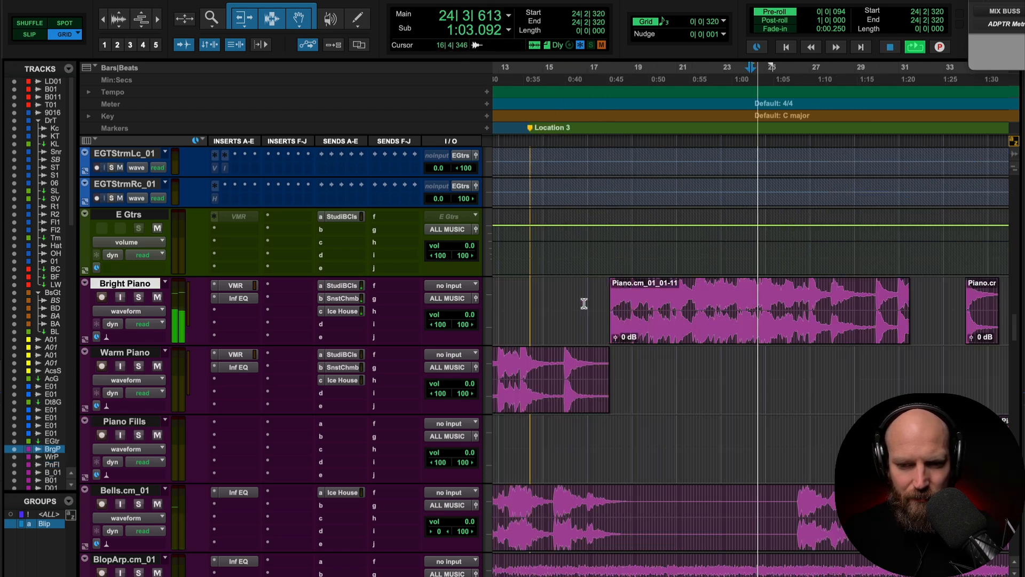
scroll(584, 304, "right", 5)
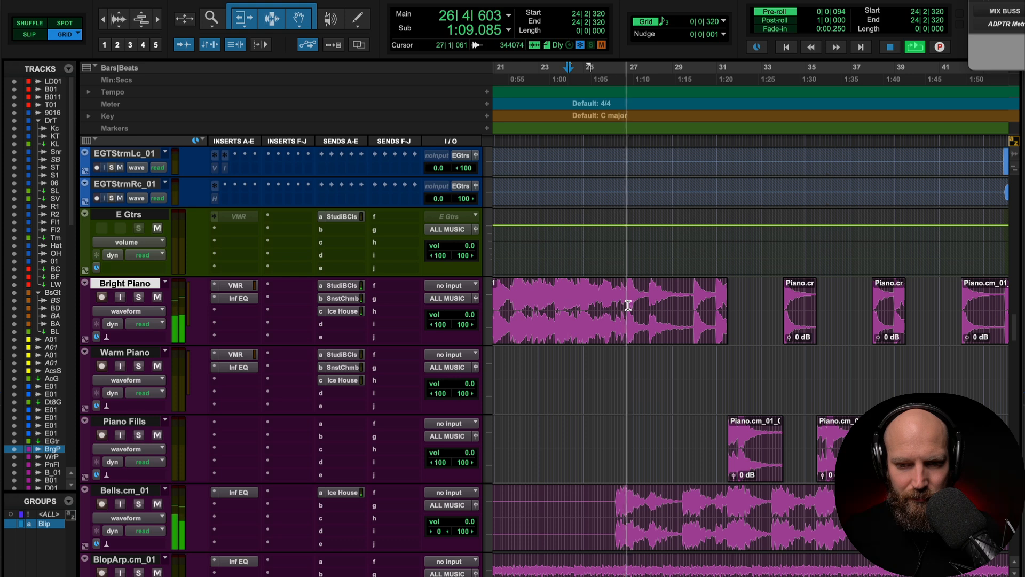
key("space")
Split the first Bright Piano clip at 27|1|004 and move its end portion to the same position on Warm Piano.
left_click(621, 304)
key("Tab")
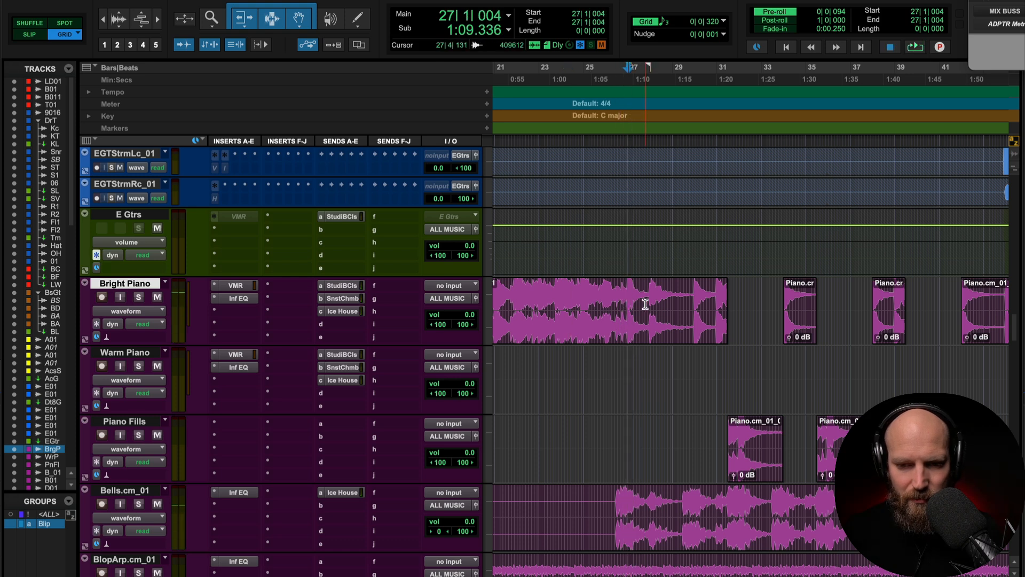
key("ctrl+e")
left_click(677, 327)
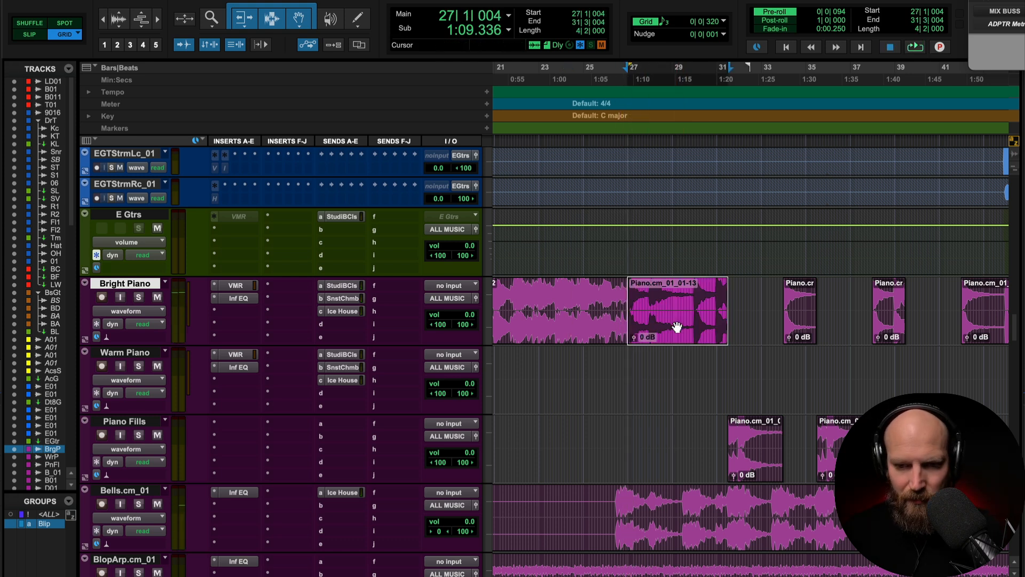
key("x")
key("semicolon")
key("v")
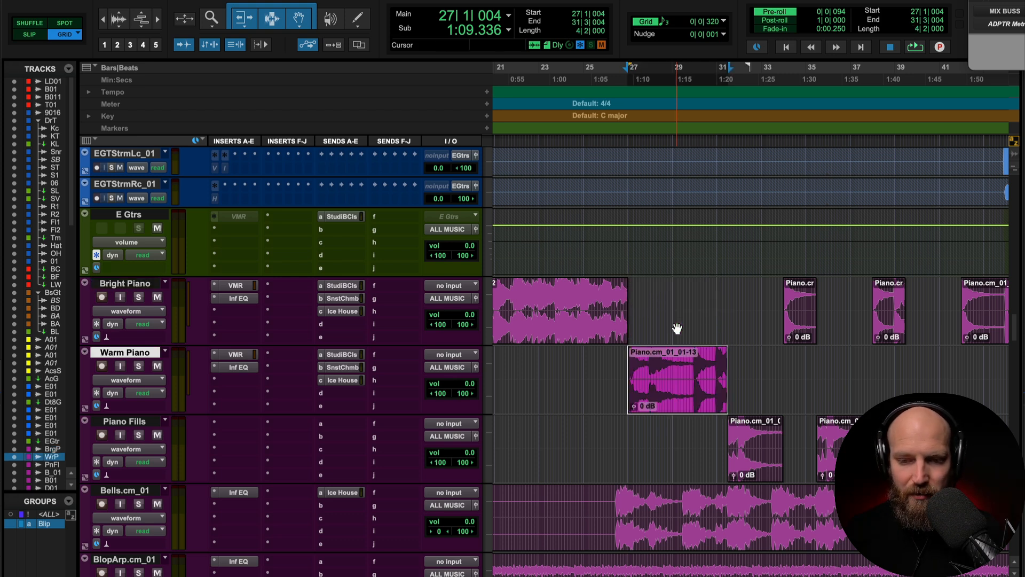
Play from 26|3|000 to check the transition from Bright Piano into the moved Warm Piano clip.
left_click(621, 366)
key("Tab")
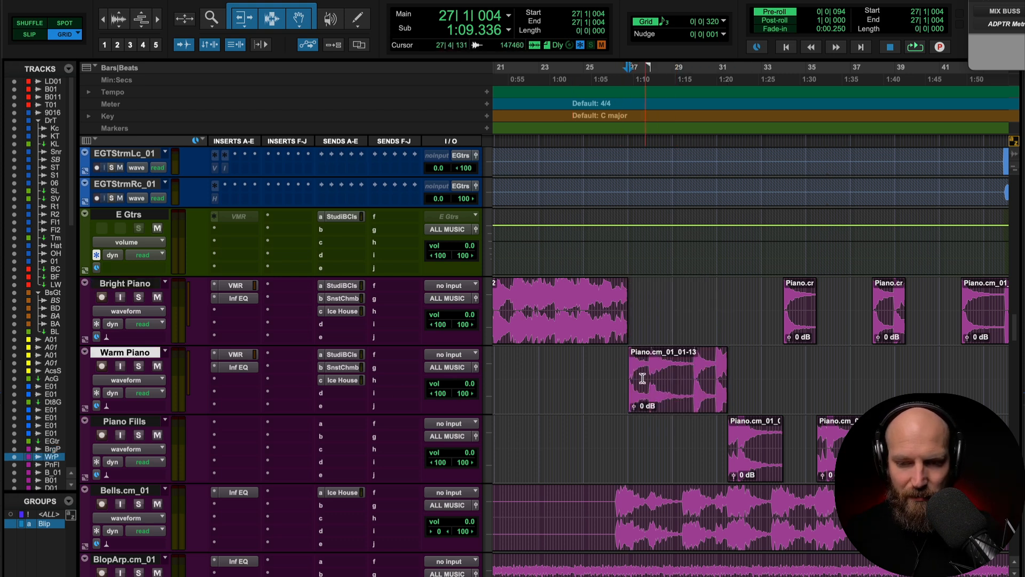
left_click(618, 376)
key("space")
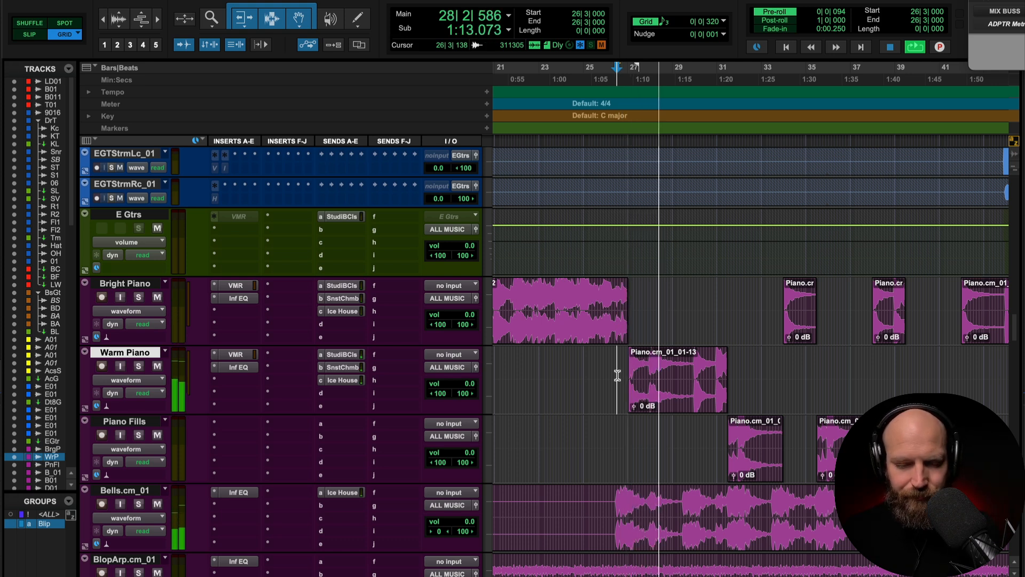
scroll(690, 377, "right", 2)
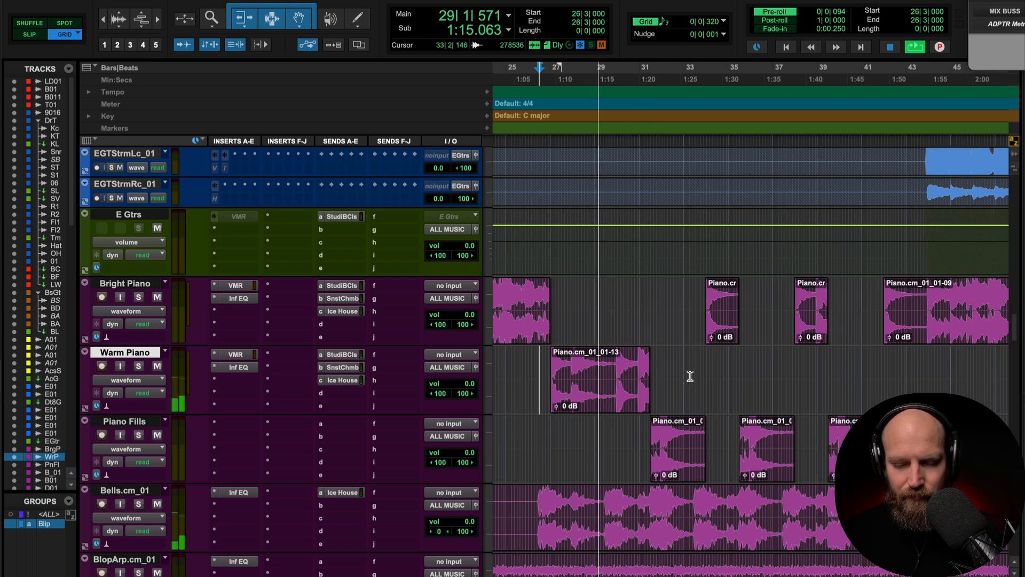
scroll(691, 377, "right", 1)
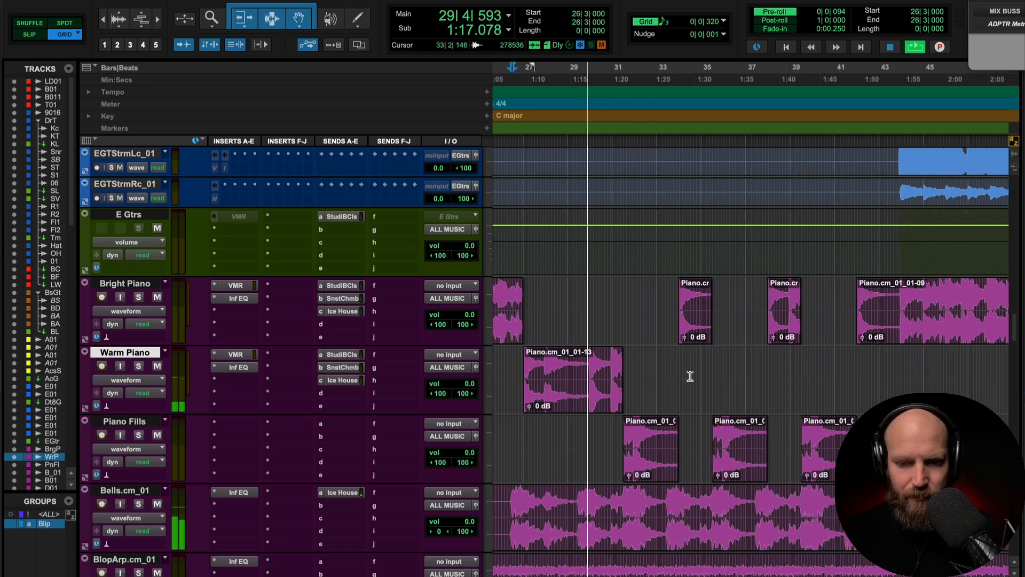
key("space")
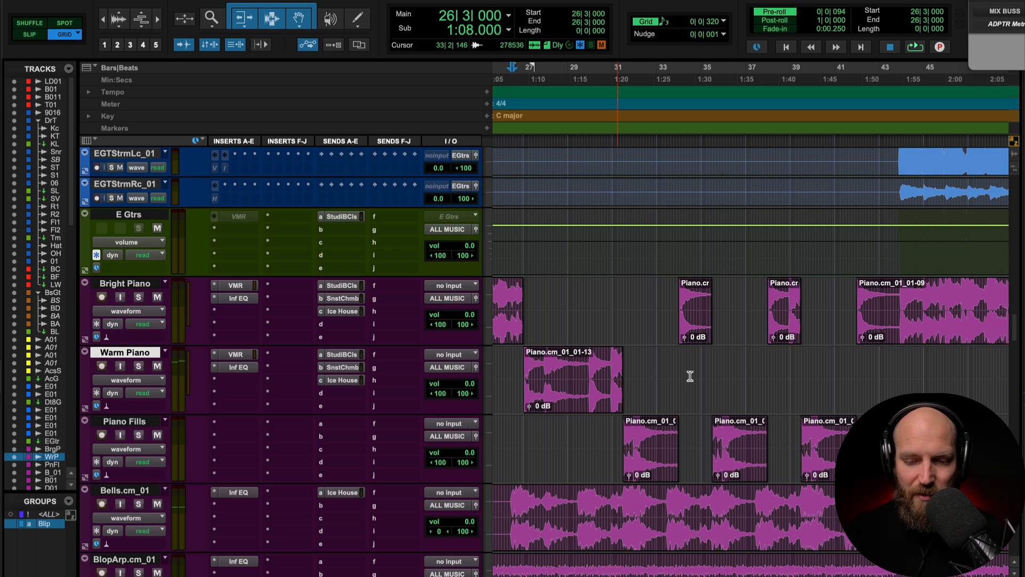
Place the edit cursor at 30|4|640 on Piano Fills and play into its first clip.
left_click(608, 430)
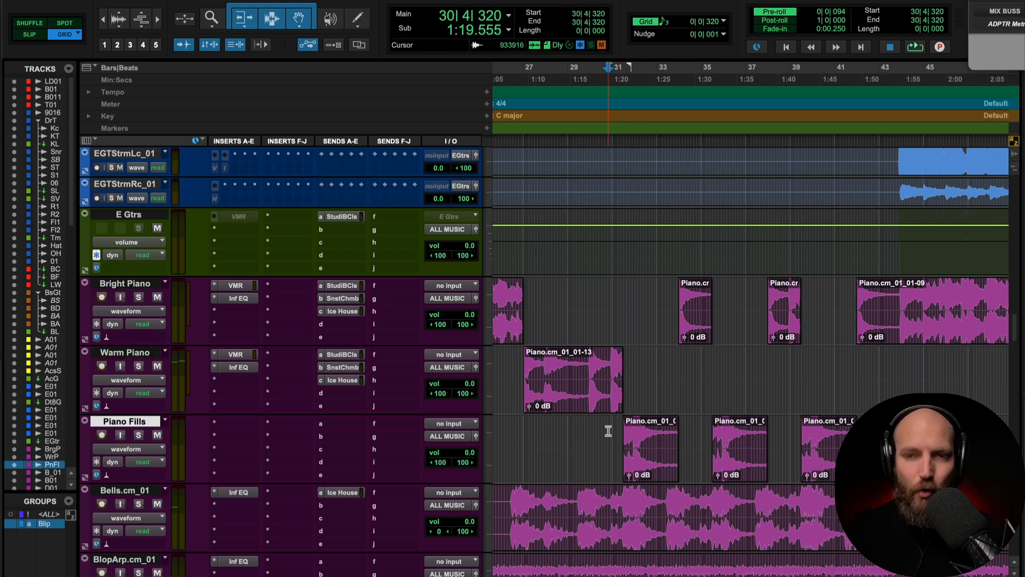
key("Tab")
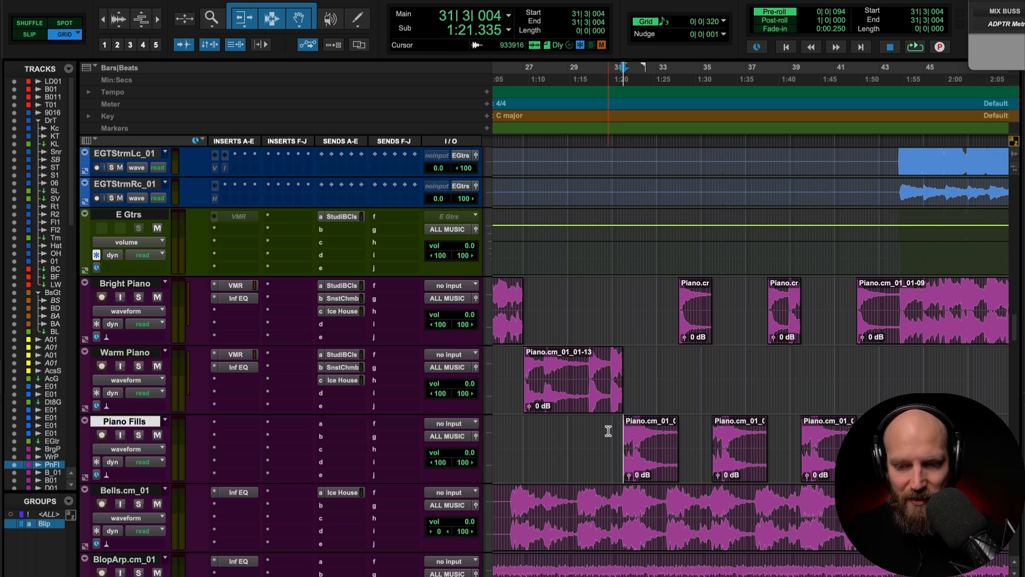
left_click(608, 432)
left_click(610, 439)
key("space")
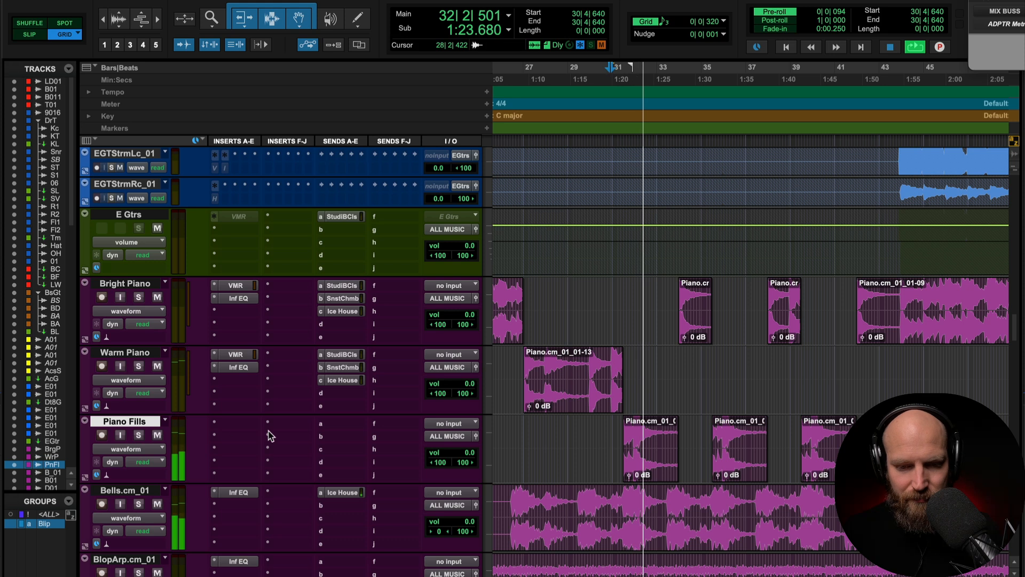
Copy the Ice House send from Warm Piano to Piano Fills, adjust its send level and stop playback.
left_click_drag(343, 381, 346, 429)
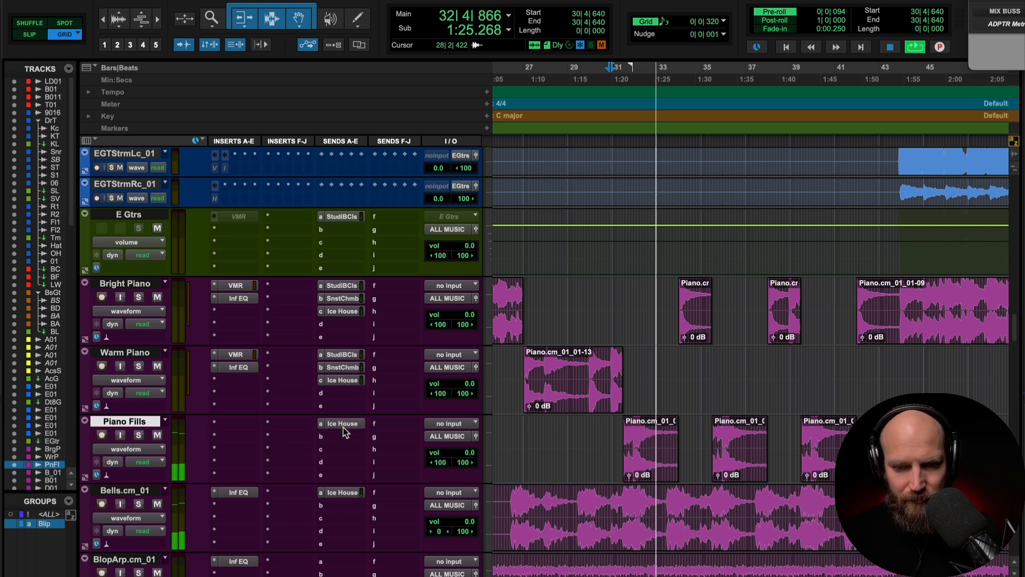
left_click(345, 428)
left_click_drag(590, 279, 590, 270)
left_click(572, 35)
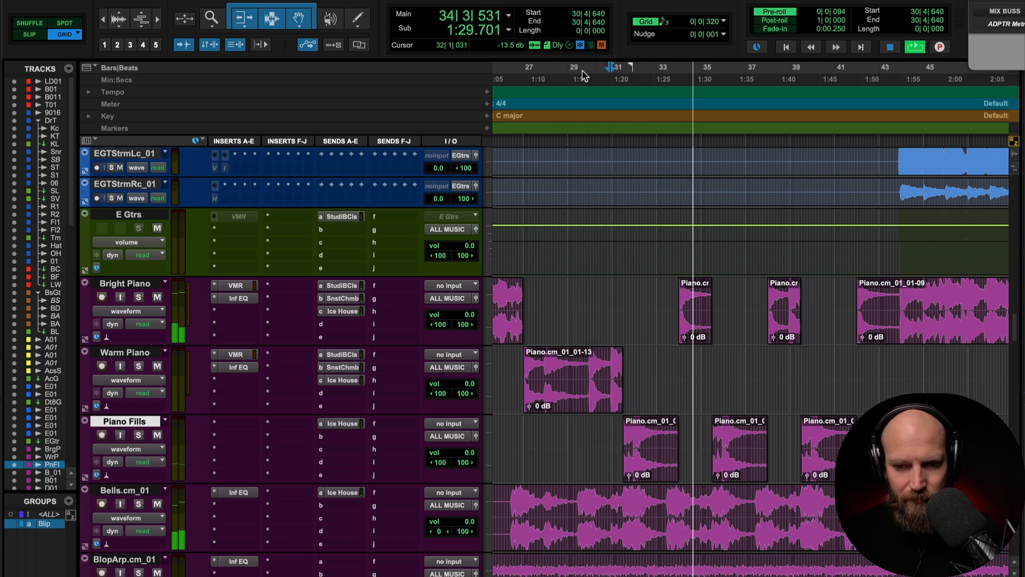
key("space")
Move the two short Bright Piano clips between 34|1|003 and 39|3|004 to the same positions on Warm Piano.
left_click(685, 329)
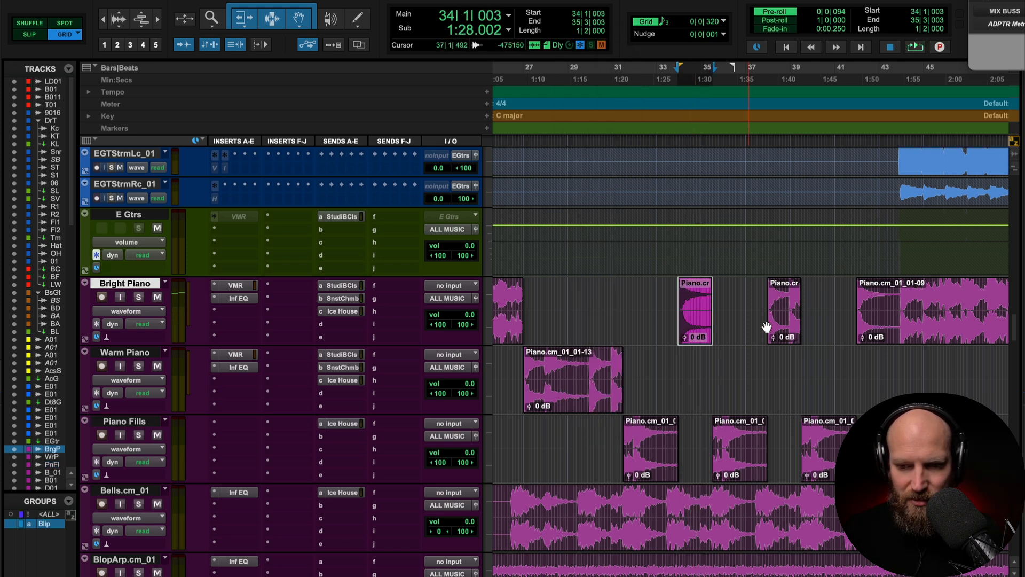
left_click(786, 327, "shift")
key("ctrl+x")
key("semicolon")
key("ctrl+v")
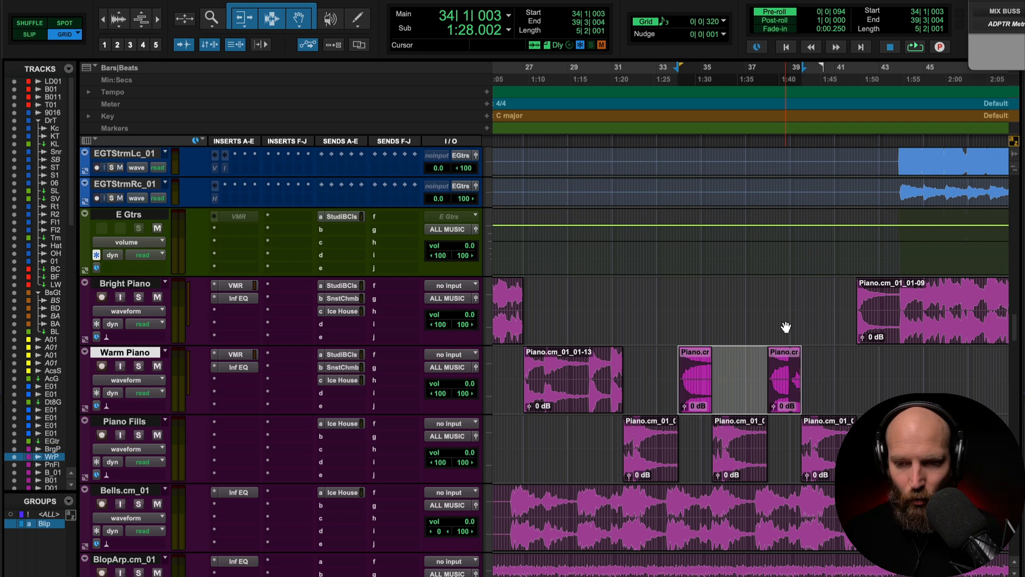
Play from 41|1|640 on Bright Piano into its last section.
left_click(838, 306)
scroll(839, 305, "right", 5)
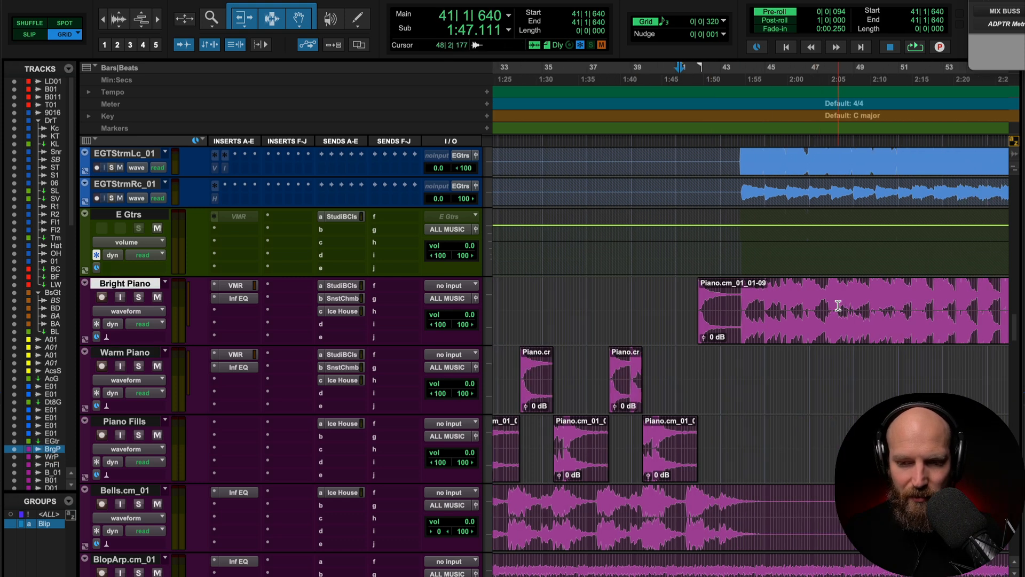
key("space")
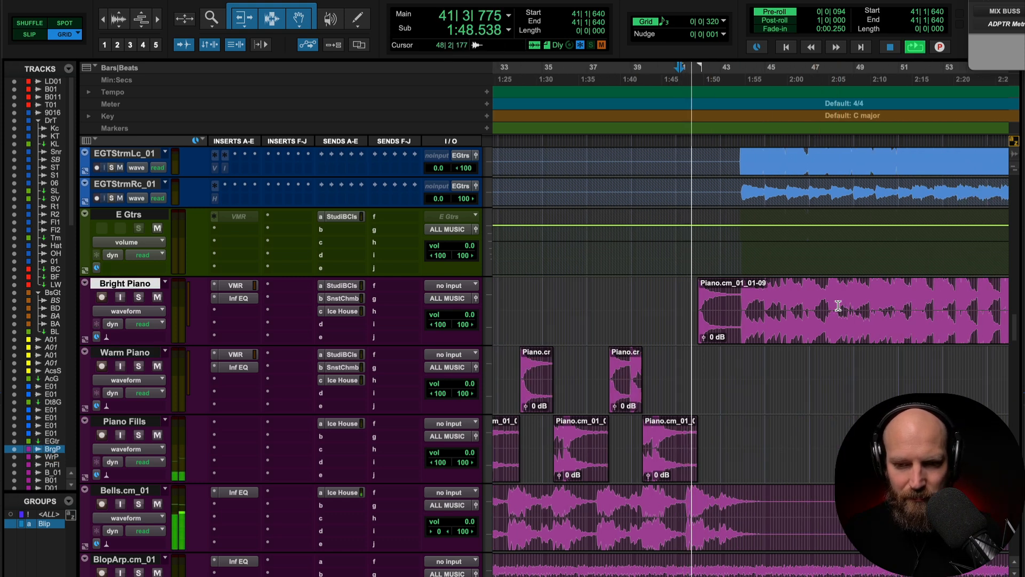
scroll(810, 305, "up", 1)
scroll(810, 306, "right", 2)
key("space")
Locate the start of the last Bright Piano clip at 42|1|003 and listen to it soloed.
left_click(667, 336)
key("Tab")
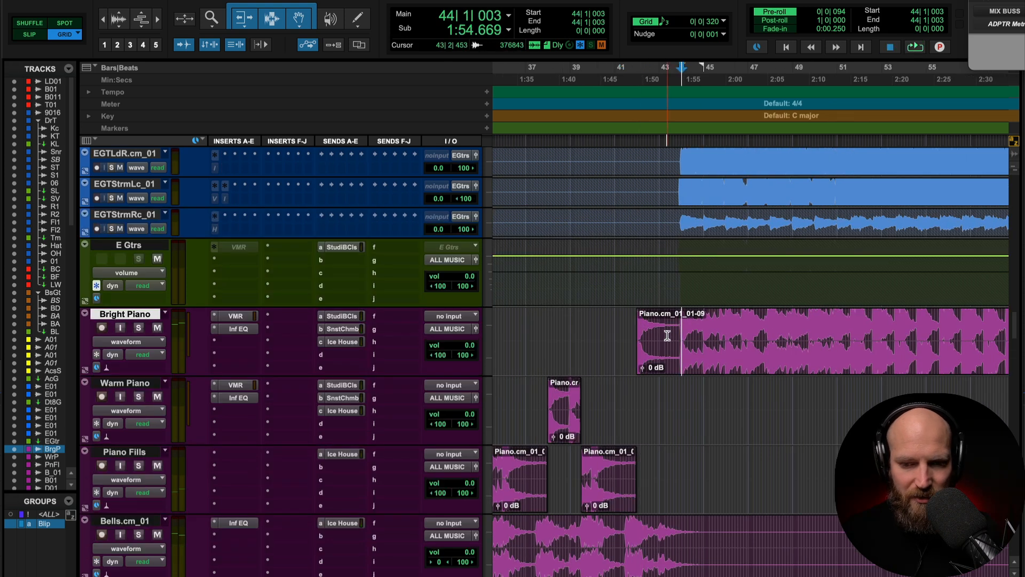
left_click(611, 334)
key("Tab")
key("shift+s")
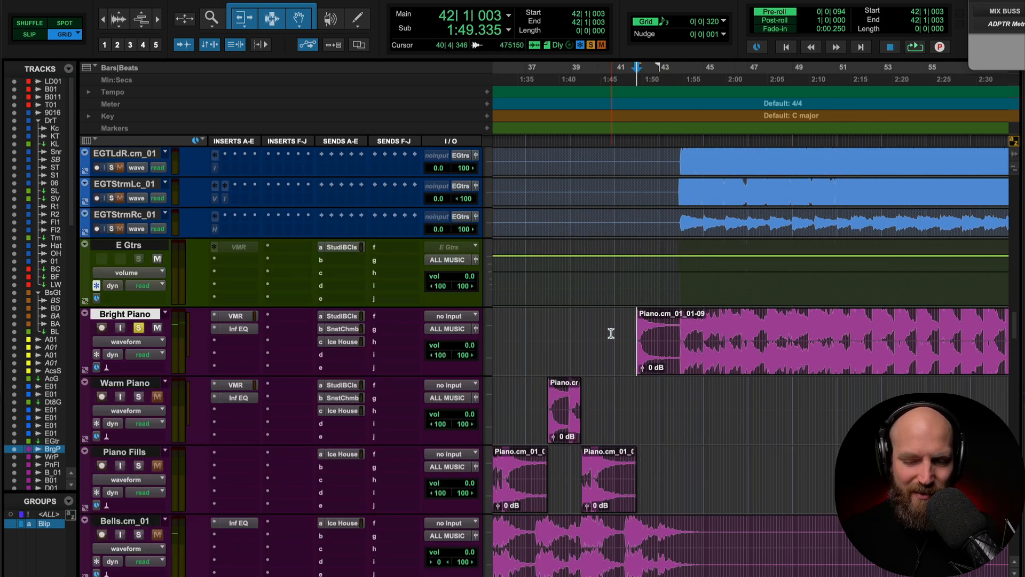
key("space")
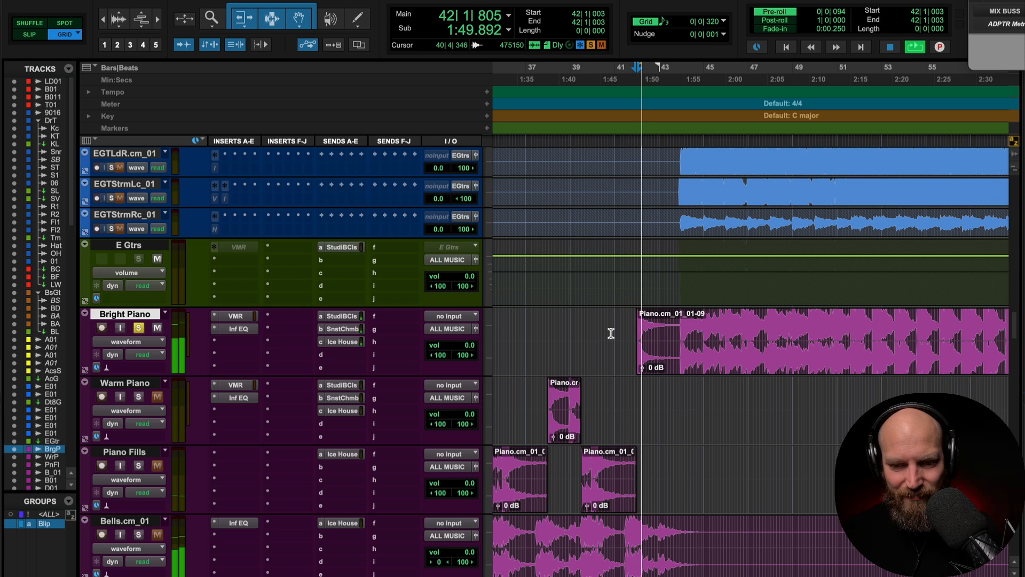
key("space")
key("shift+s")
Split the last Bright Piano clip at 44|1|003 and move its opening portion to the same position on Warm Piano.
key("Tab")
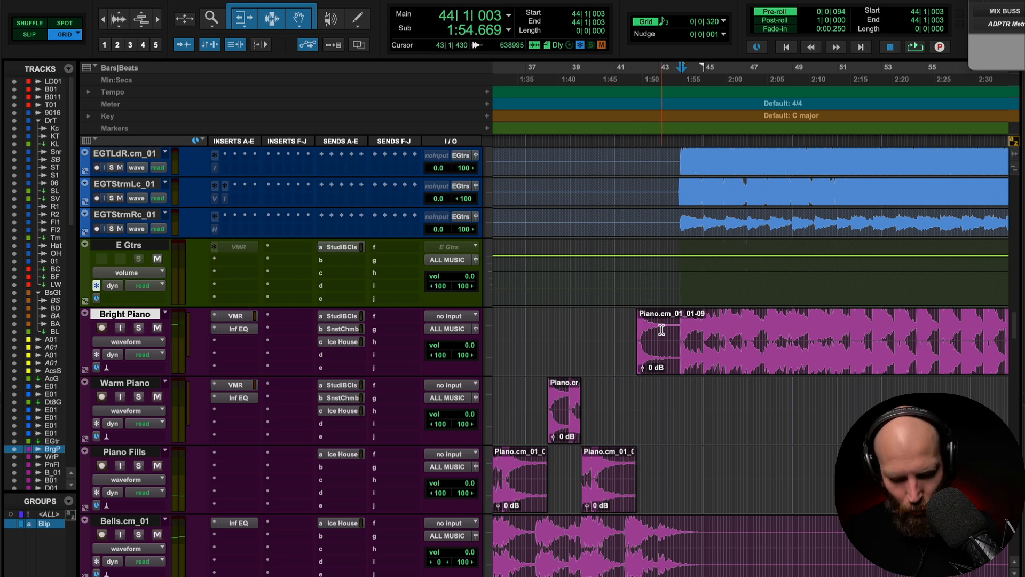
key("b")
left_click(653, 330)
left_click(657, 358)
key("Delete")
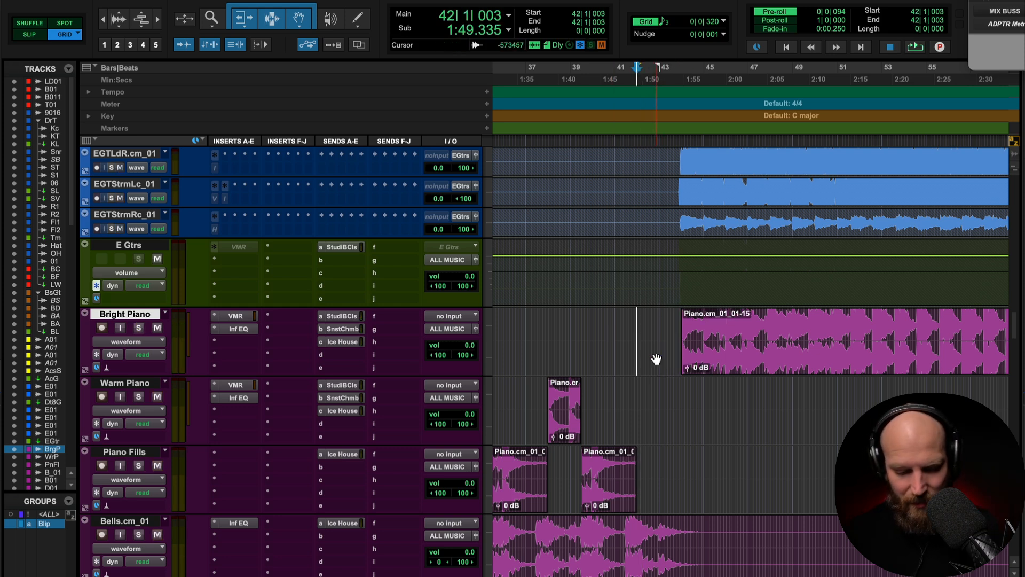
key("semicolon")
key("ctrl+v")
While playing from 41|3|640, set the upper-mid band in Warm Piano's Infinity EQ to 2.32 kHz and -4.15 dB.
left_click(630, 326)
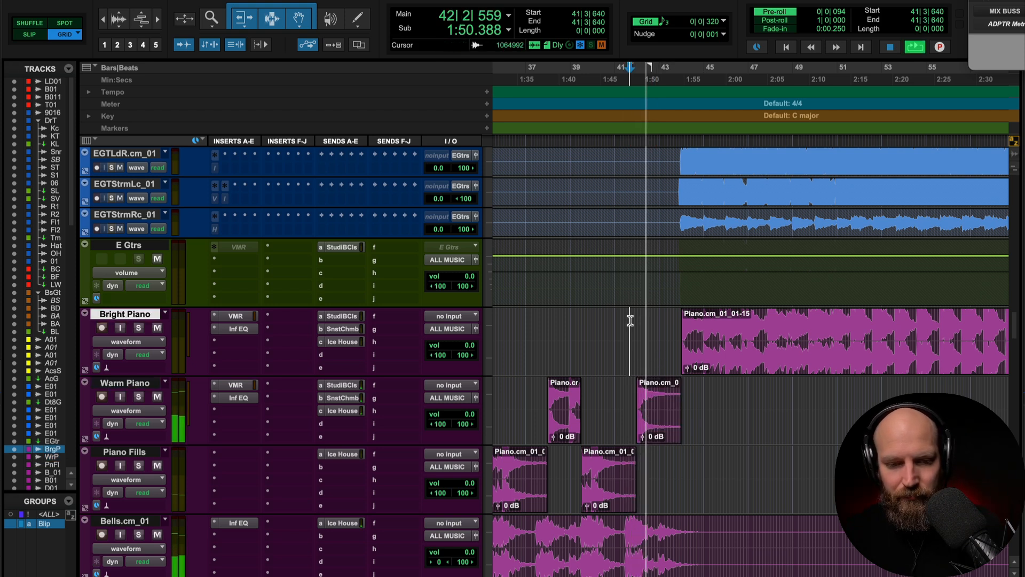
key("space")
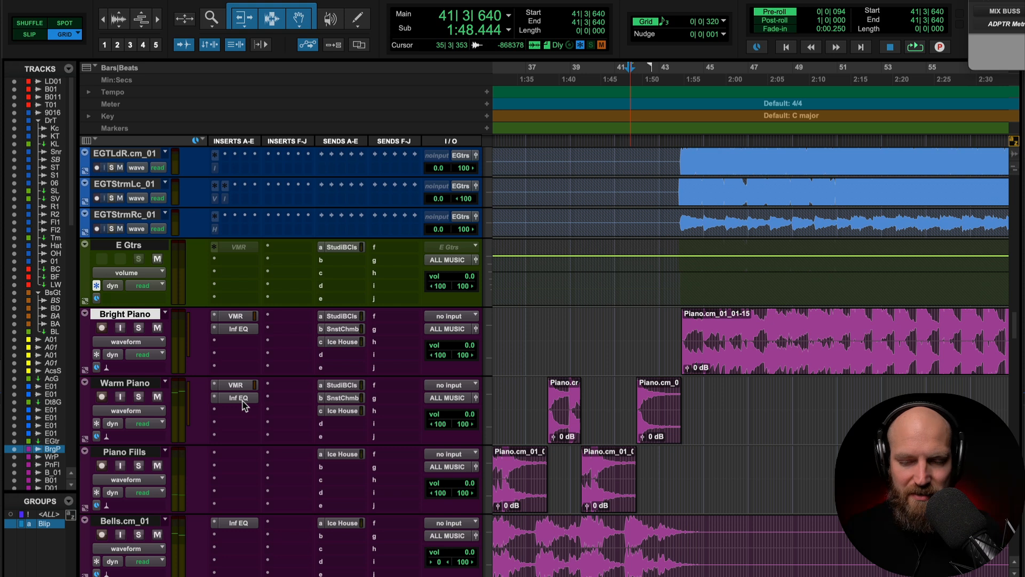
left_click(238, 398)
key("space")
left_click(590, 267)
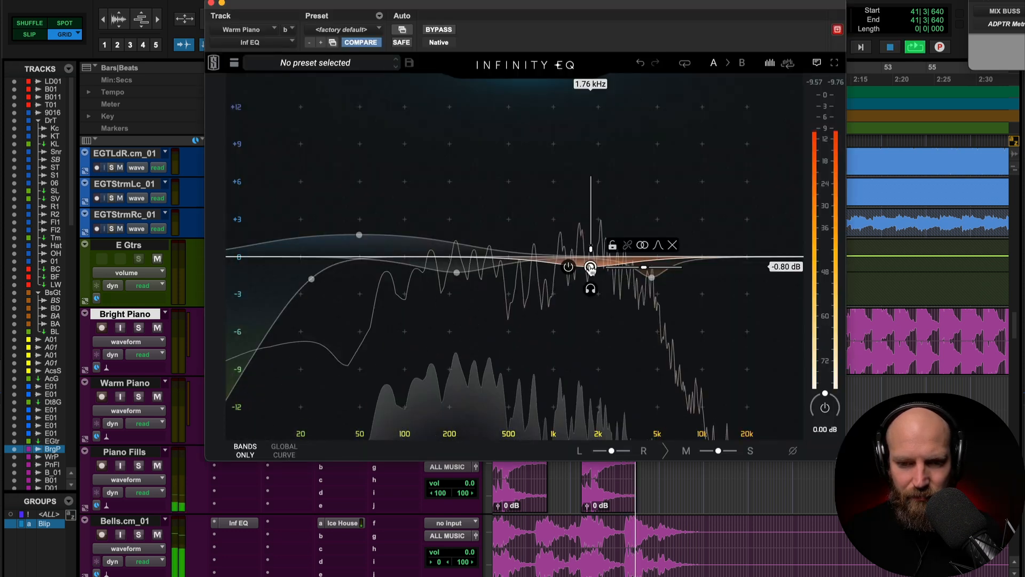
left_click_drag(591, 267, 609, 309)
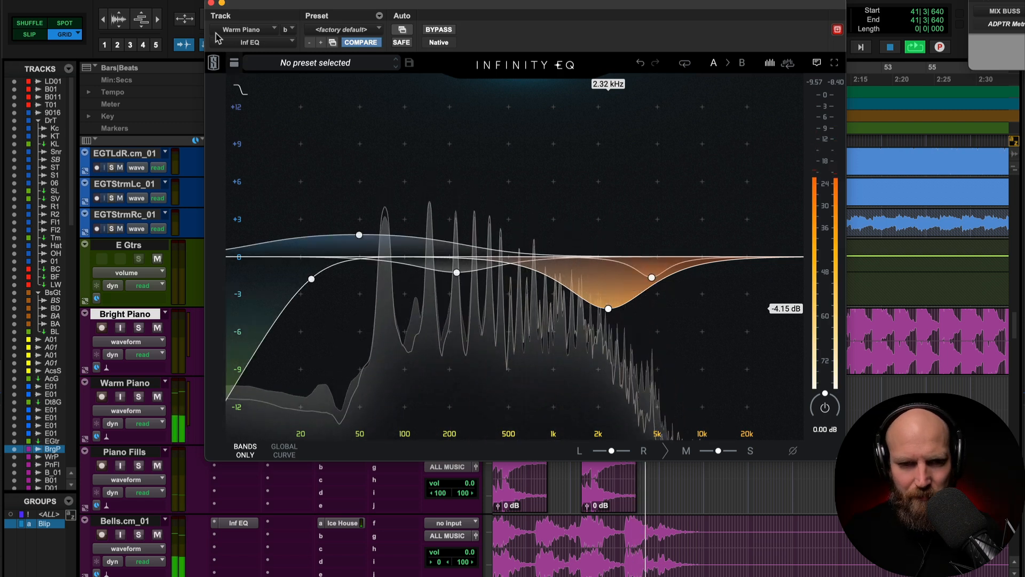
left_click(211, 4)
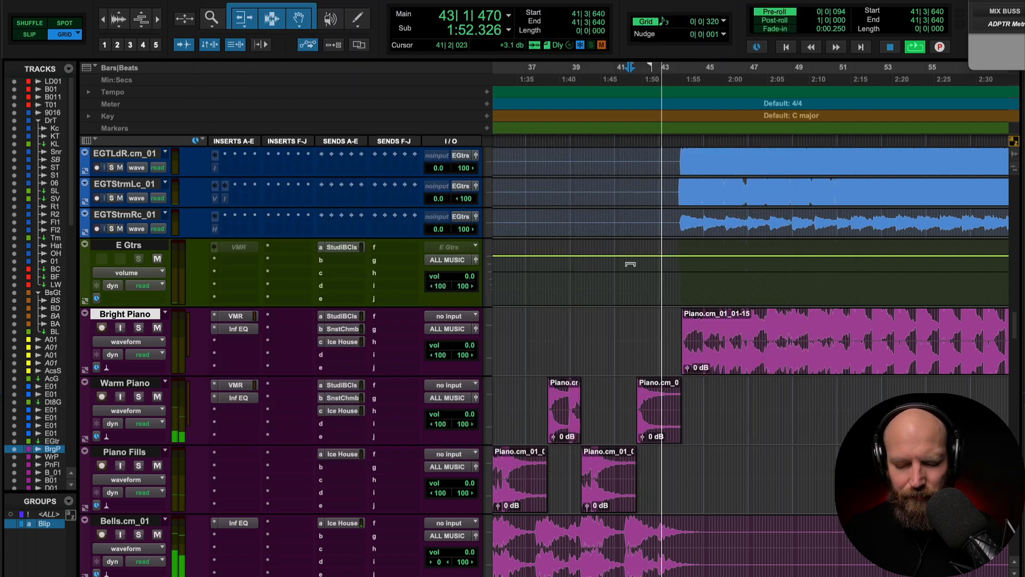
Solo Bright Piano to check its final section from 43|2|320, ending with playback stopped and the solo off.
scroll(630, 264, "right", 3)
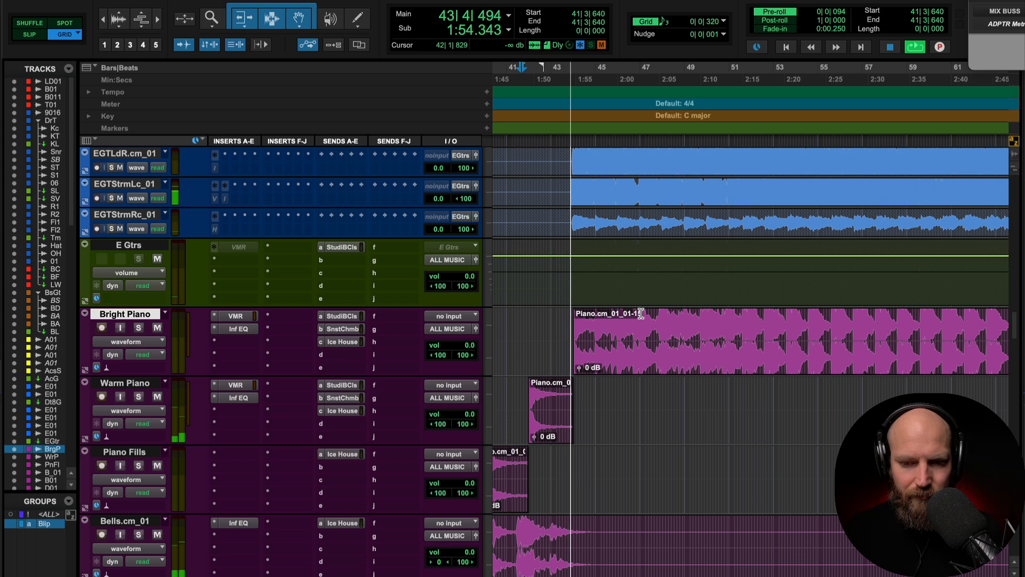
left_click(557, 330)
key("shift+s")
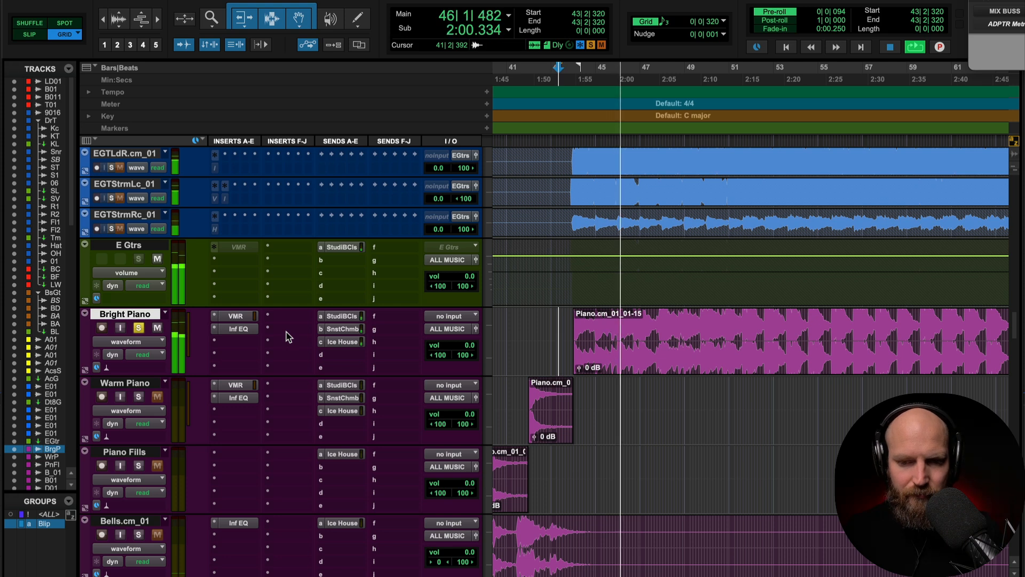
key("space")
key("shift+s")
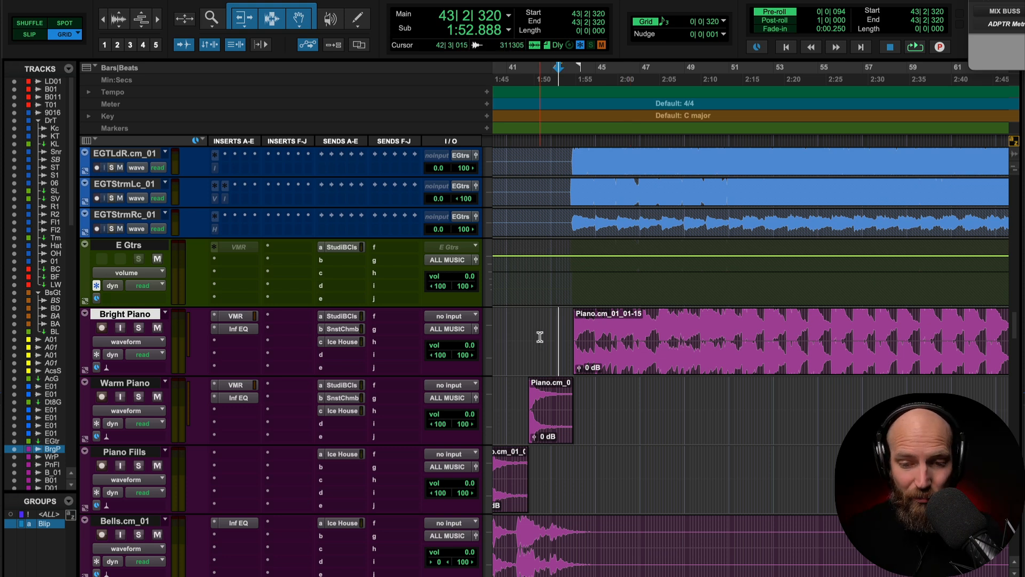
Examine the piano clip layout across the whole song and review the Do It Again checklist in Notes before returning to Pro Tools.
scroll(540, 337, "down", 1)
scroll(540, 337, "right", 1)
scroll(540, 337, "down", 2)
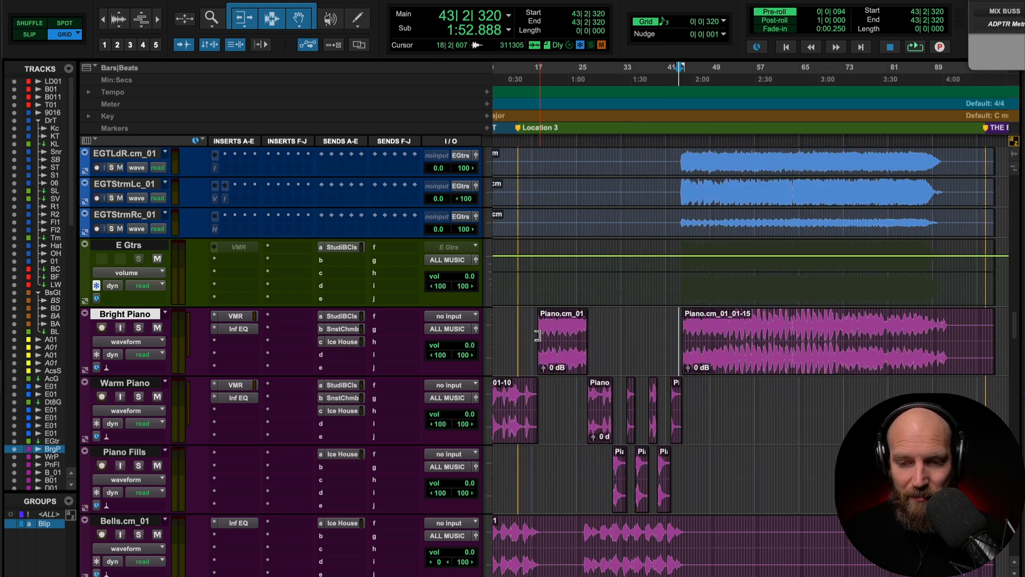
scroll(540, 337, "right", 1)
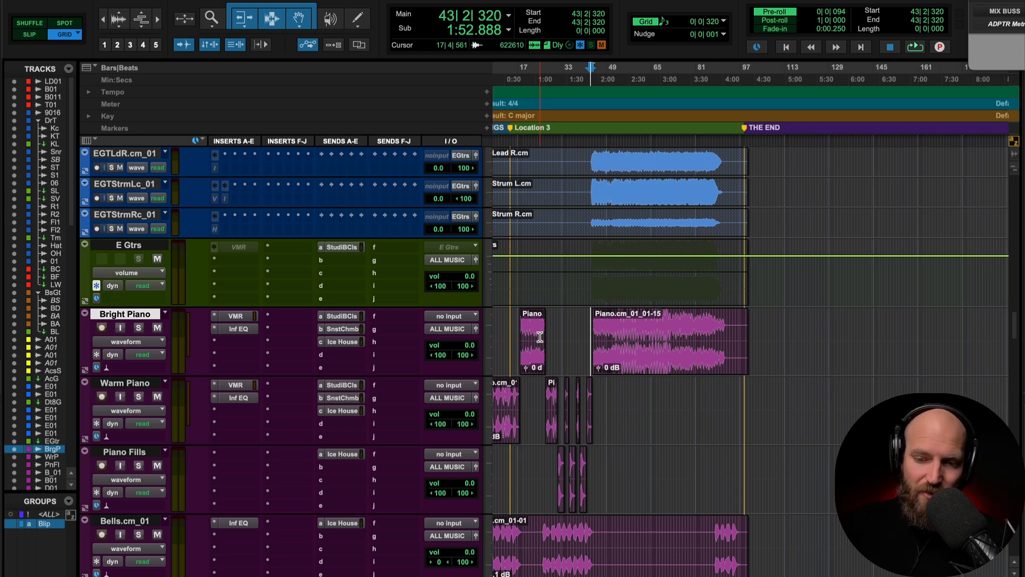
key("super+Tab")
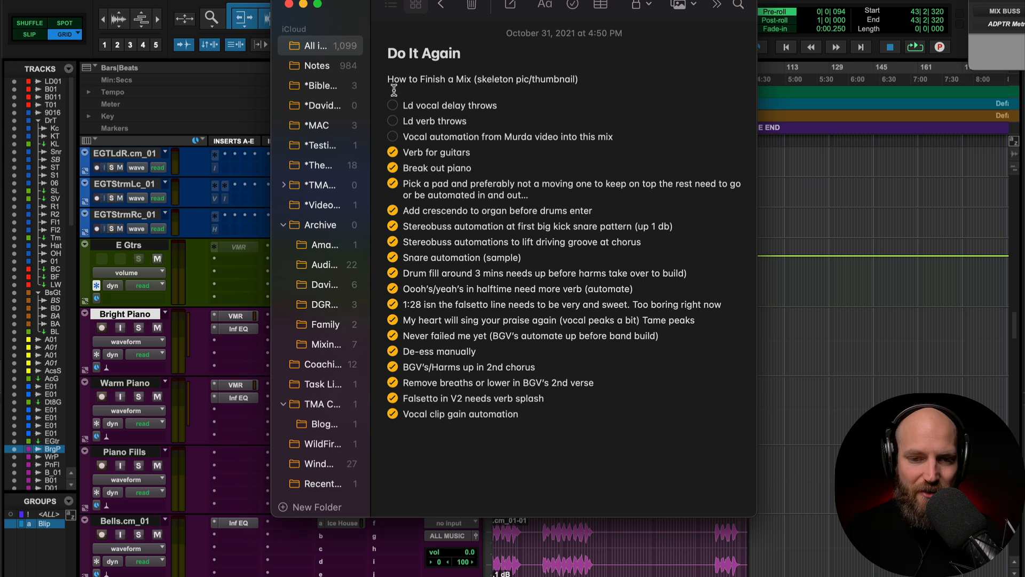
key("super+Tab")
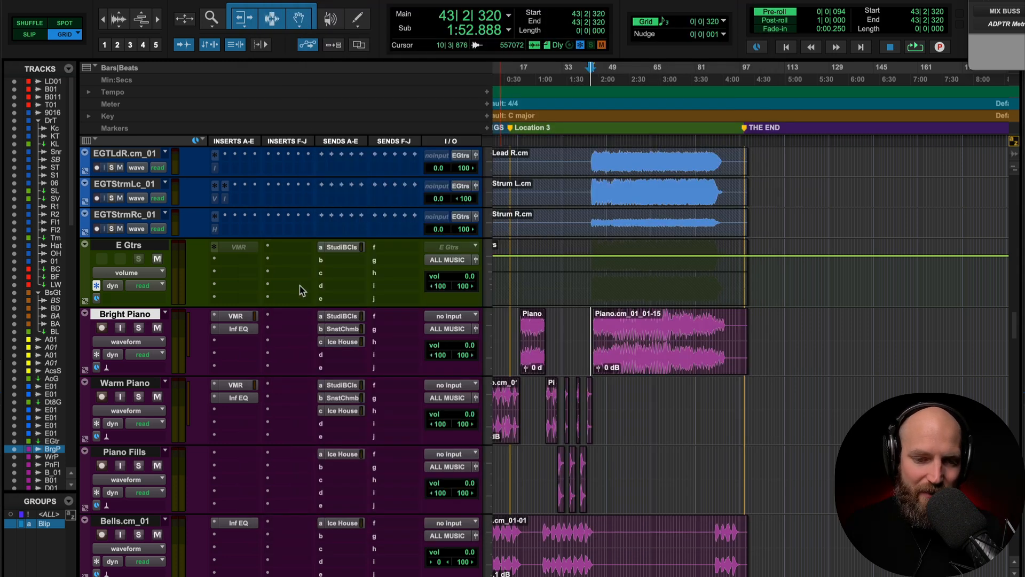